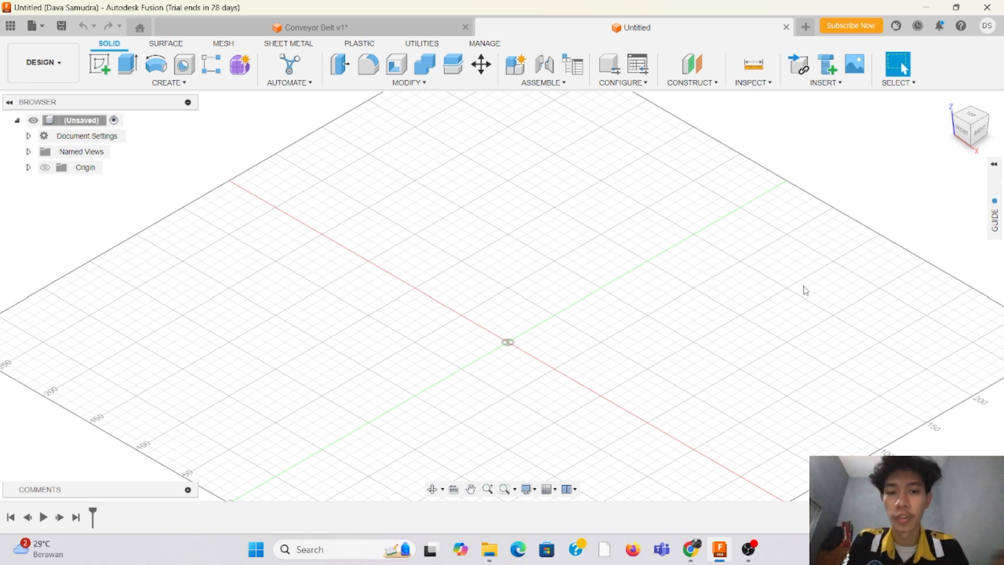
Step: Open the McMaster-Carr component catalog for insertion and search it for aluminum extrusions
scroll(354, 283, down, 3)
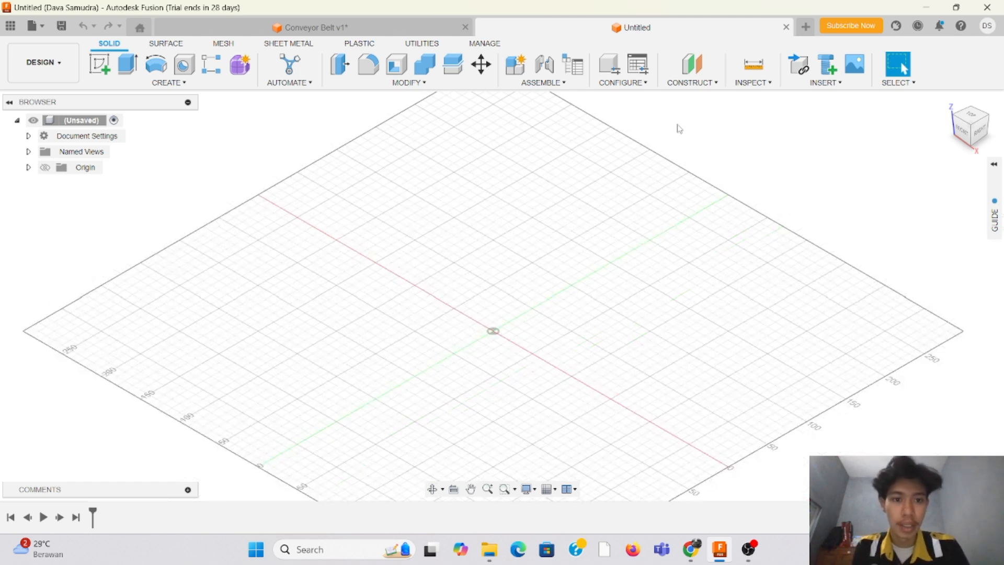
click(837, 84)
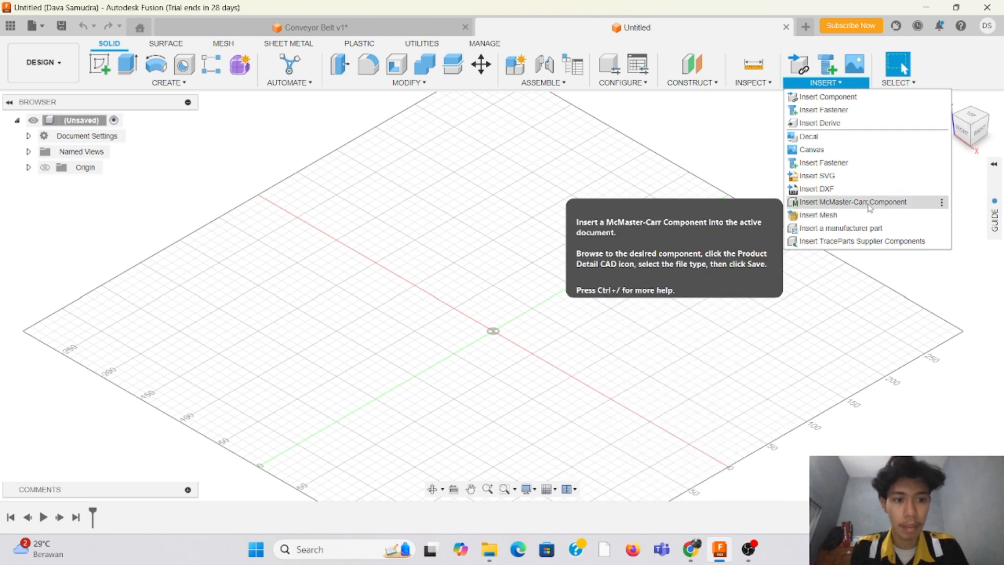
click(870, 208)
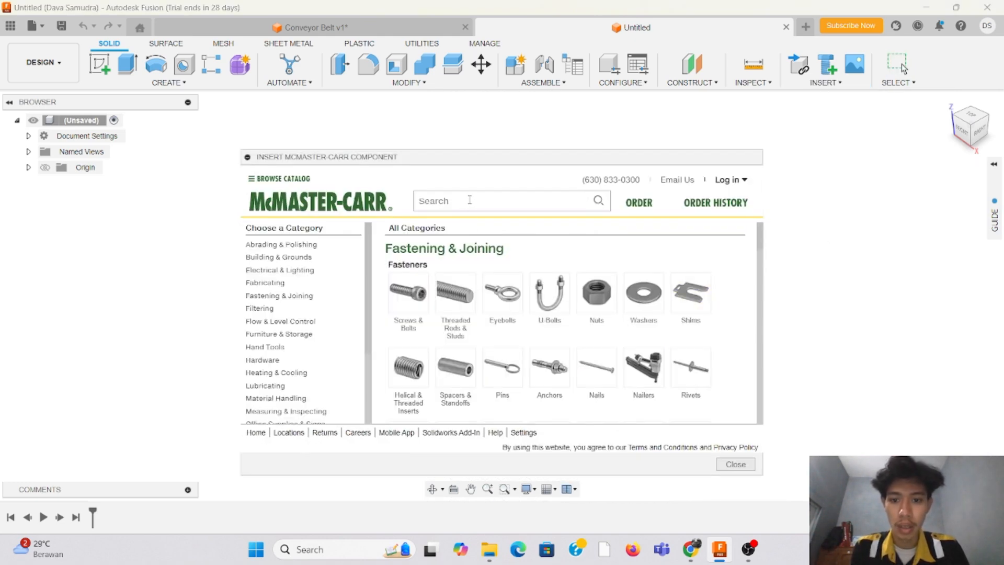
click(470, 200)
text(alu)
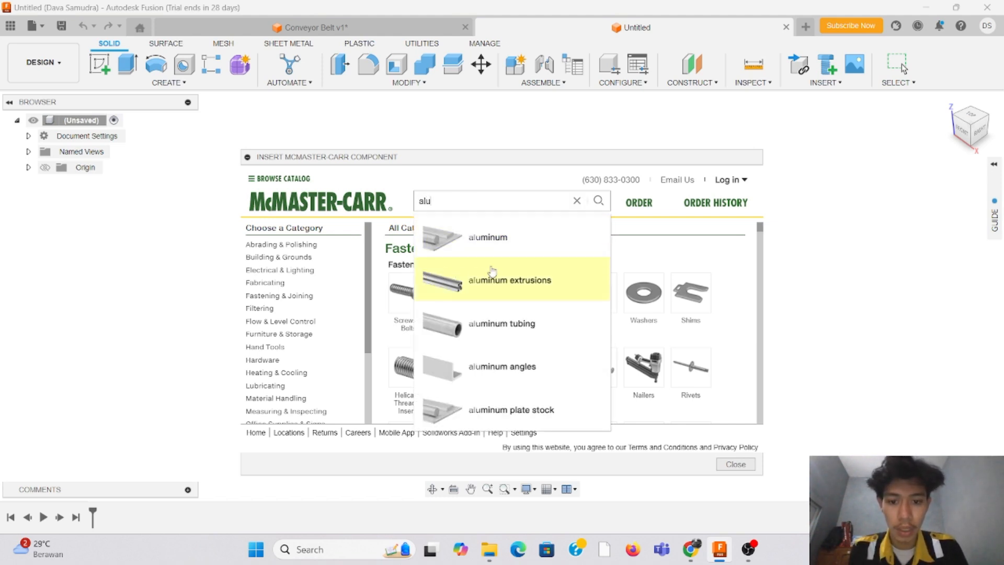
click(564, 277)
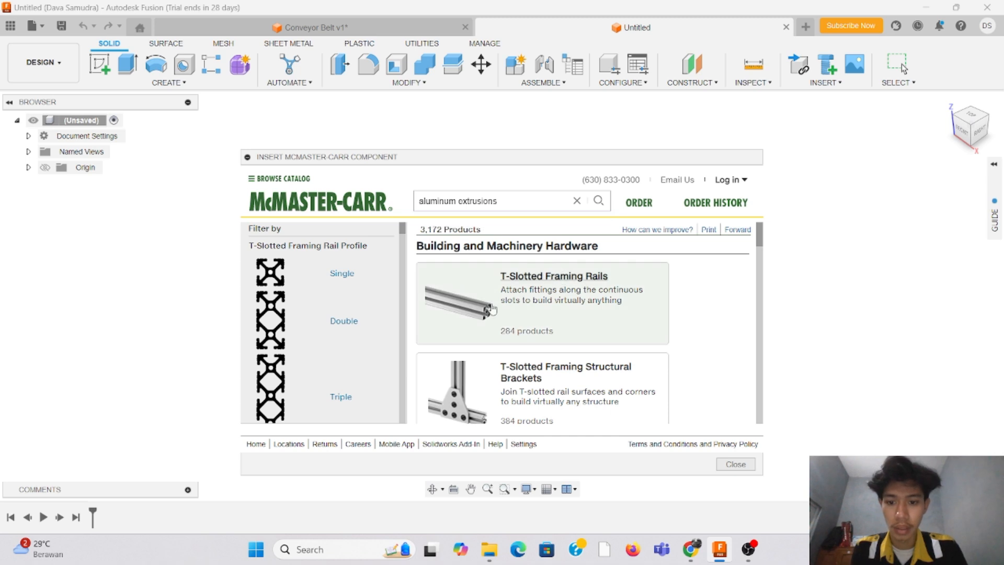
Step: Filter the catalog to double-profile T-Slotted Framing Rails with a rail width of 20 mm
click(277, 318)
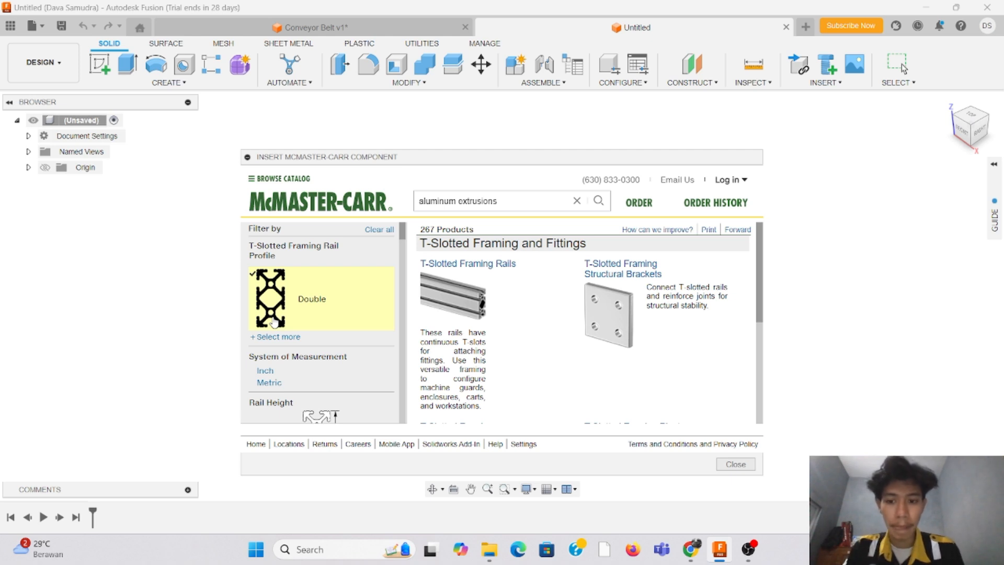
click(464, 266)
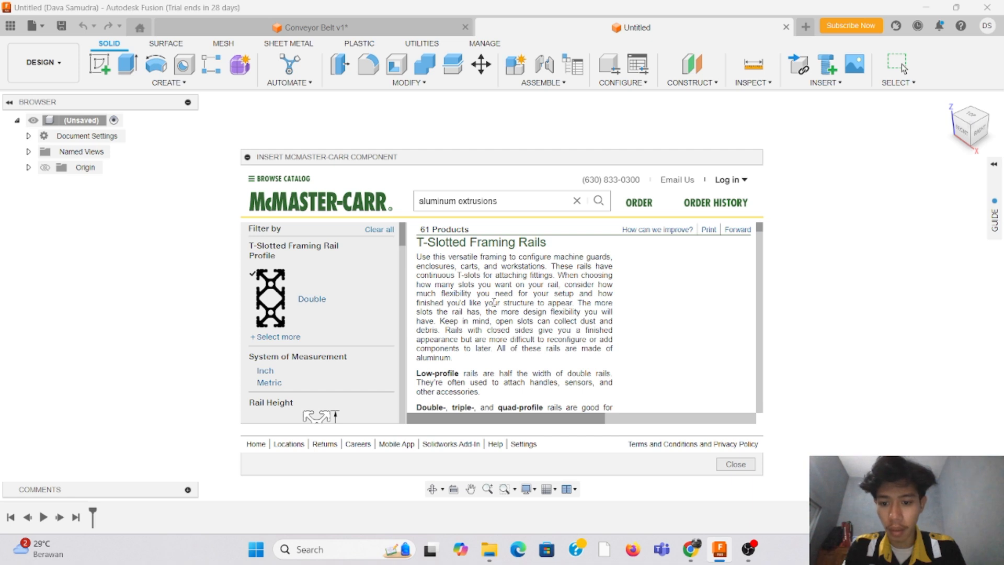
scroll(356, 293, down, 3)
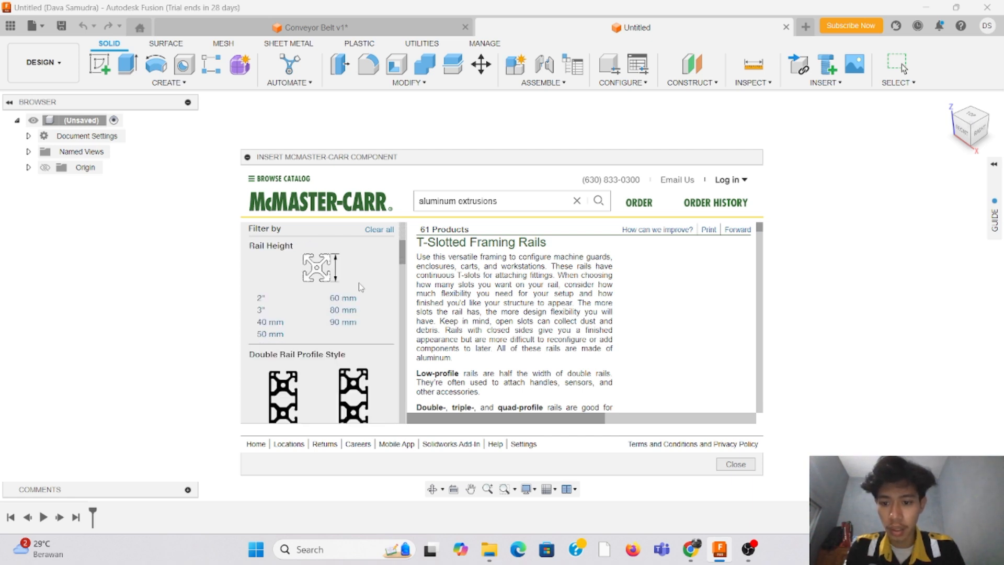
scroll(361, 287, down, 3)
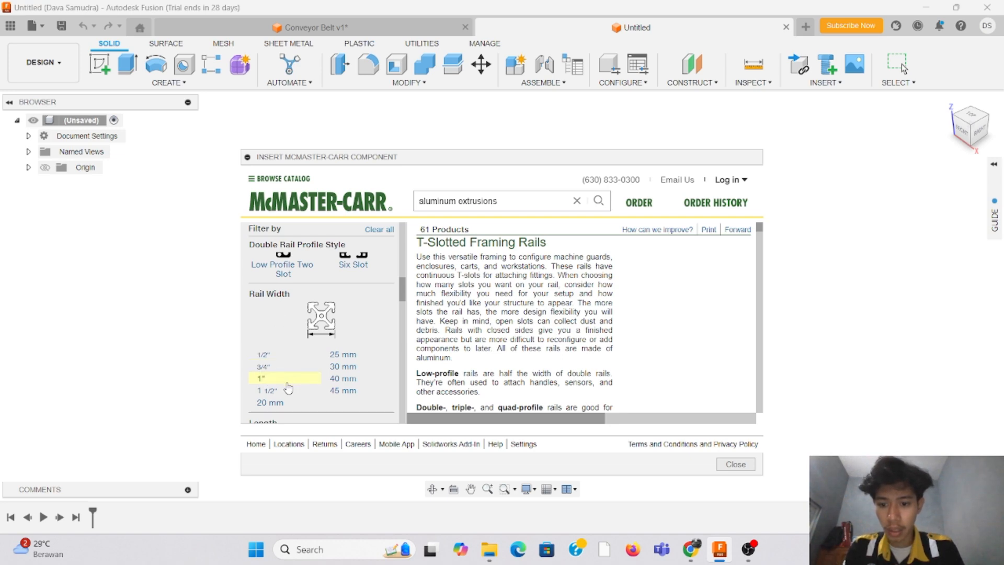
click(279, 410)
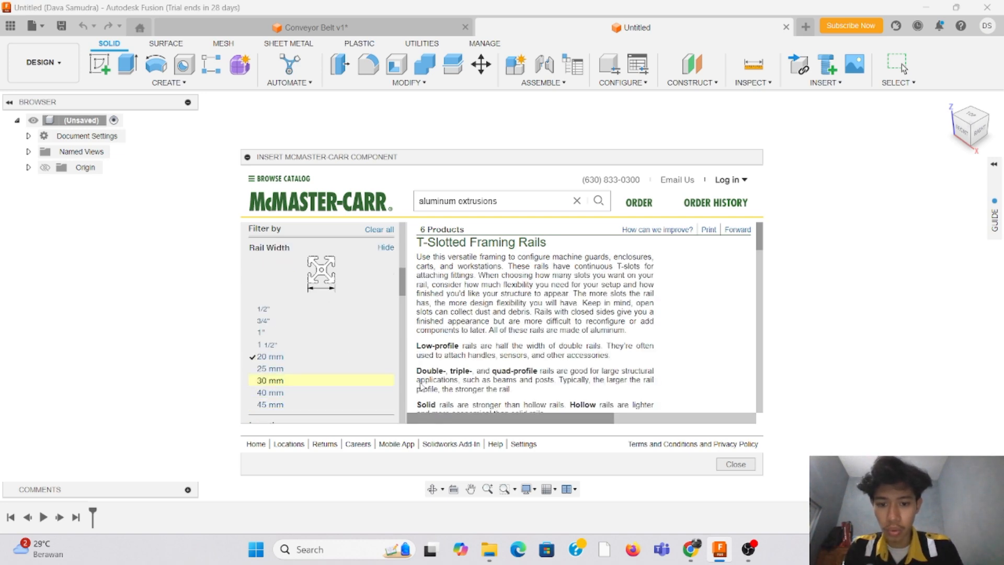
Step: Insert the silver anodized 40 mm high x 20 mm wide solid double six slot rail, 1/2 ft long, as a 3-D STEP model
scroll(671, 264, down, 2)
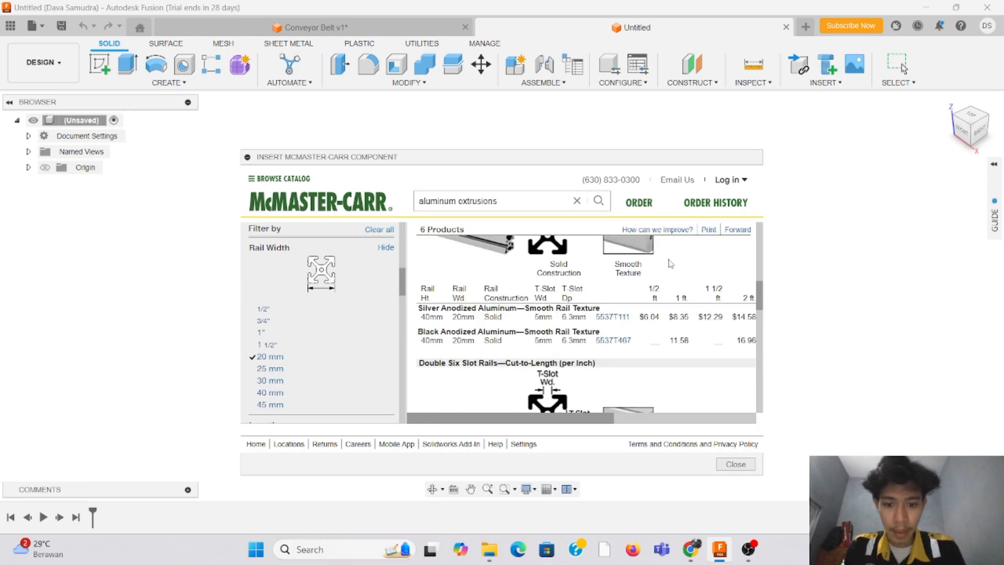
click(425, 318)
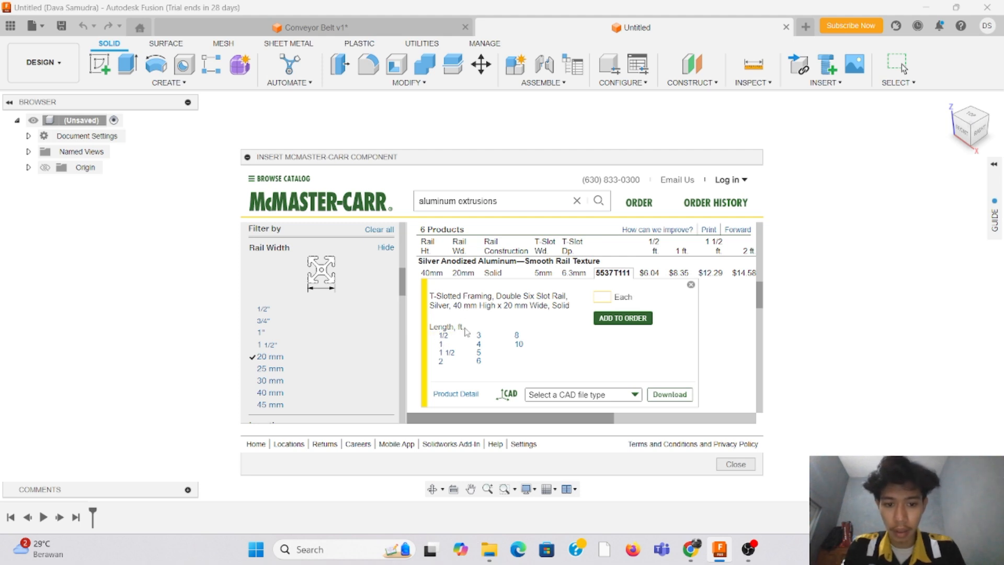
click(444, 335)
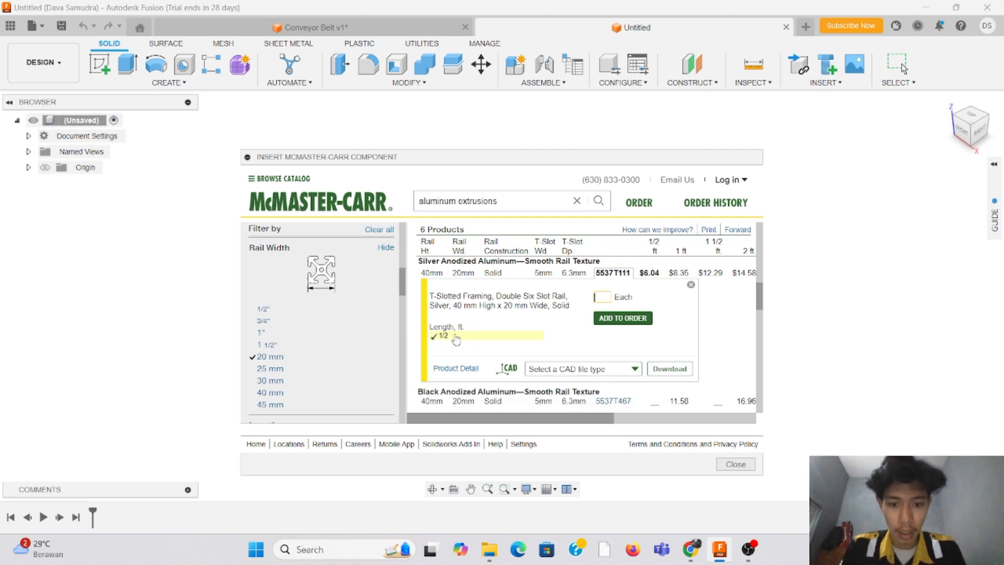
click(609, 370)
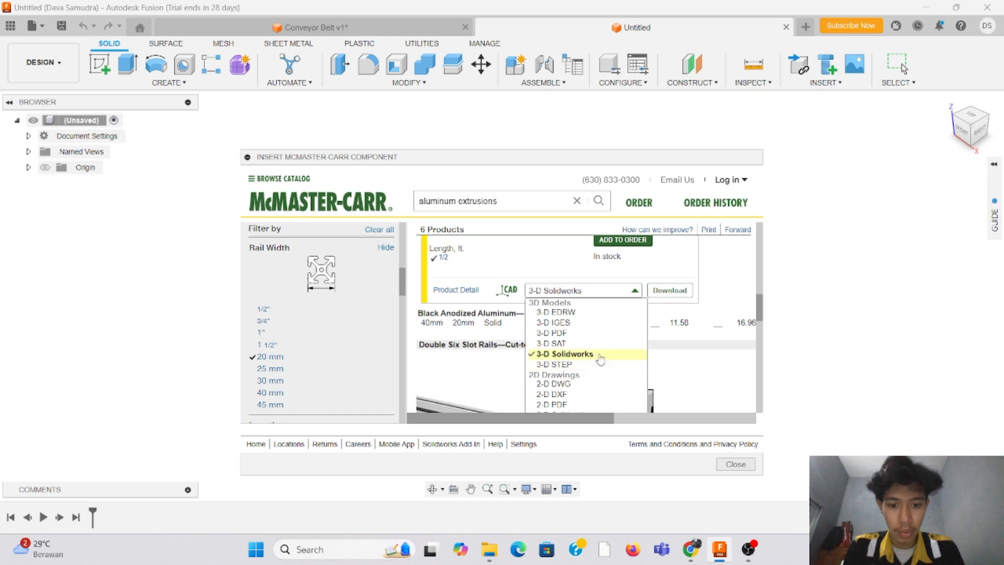
click(599, 368)
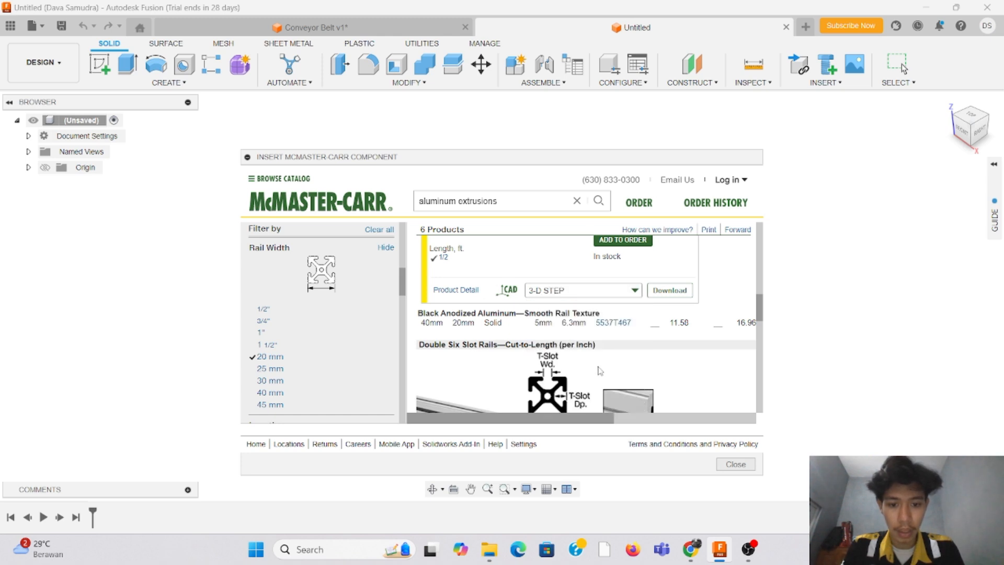
click(671, 291)
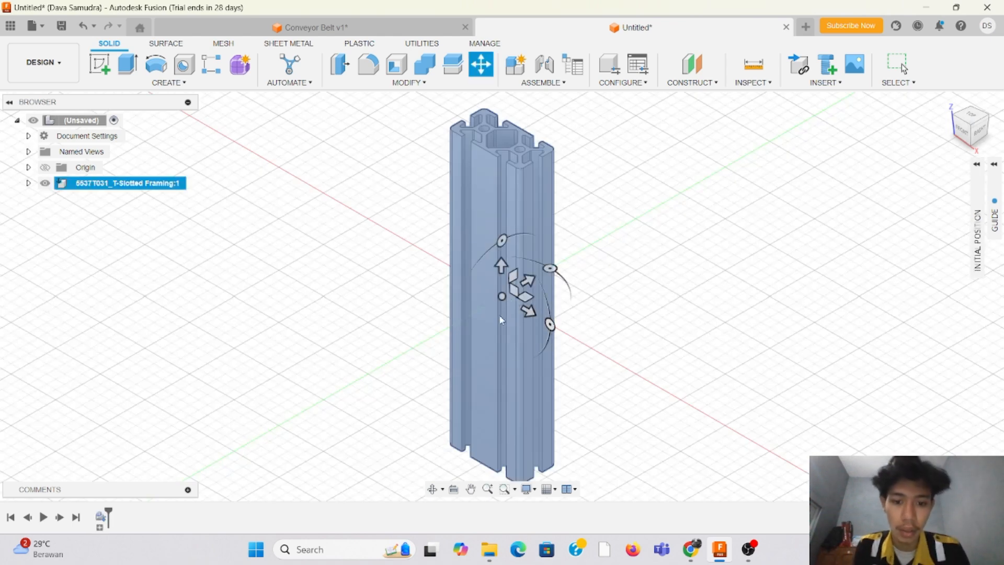
Step: Rotate the inserted rail to lie horizontally along the red X axis with its wide side upright, using -90 degrees for the last turn
click(549, 268)
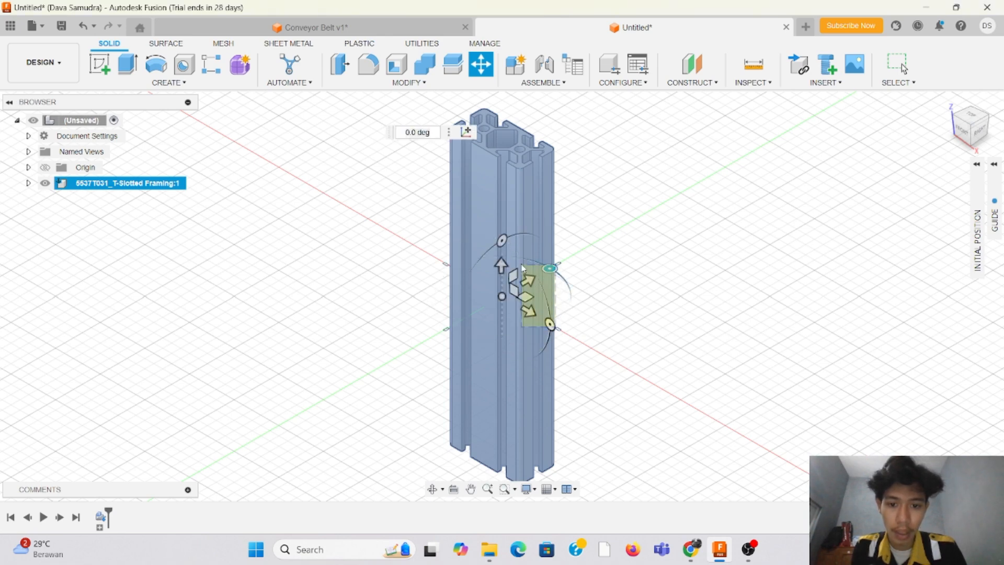
drag(551, 323, 505, 234)
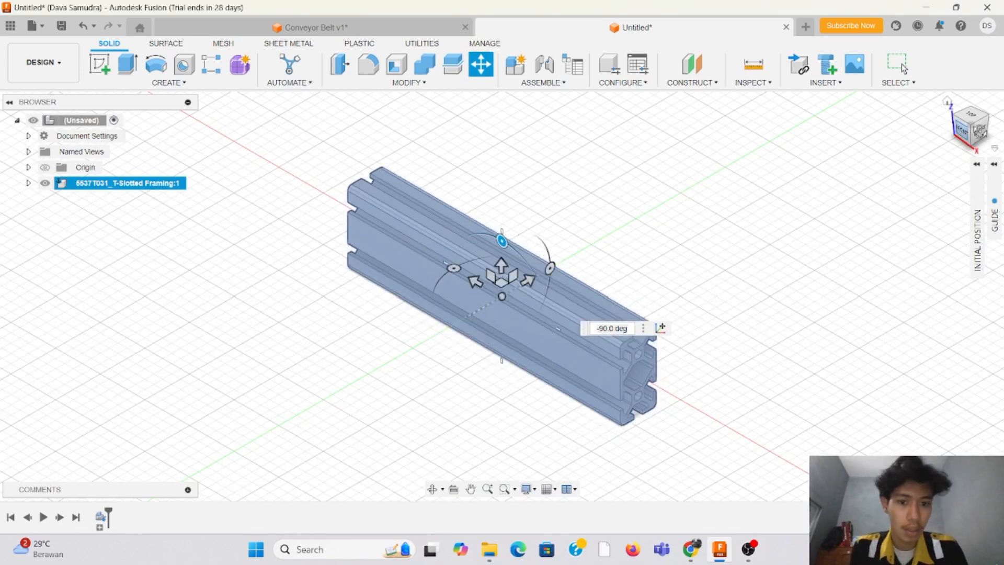
drag(979, 131, 936, 146)
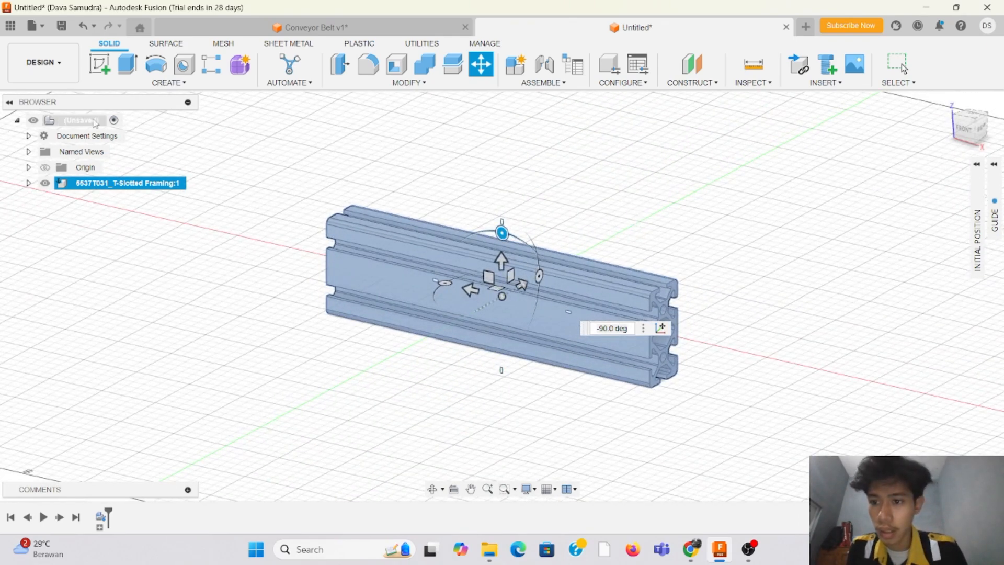
click(327, 152)
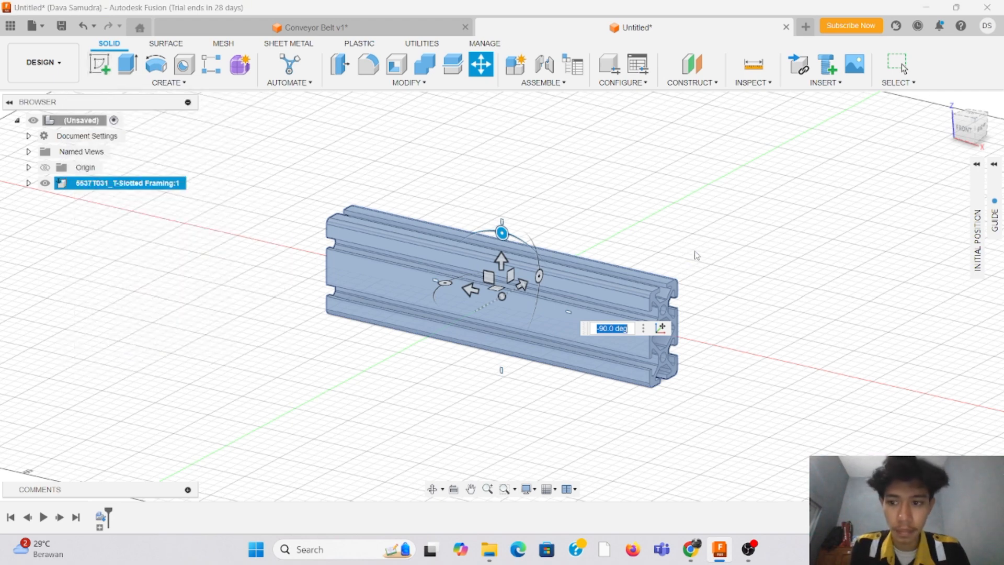
key(Return)
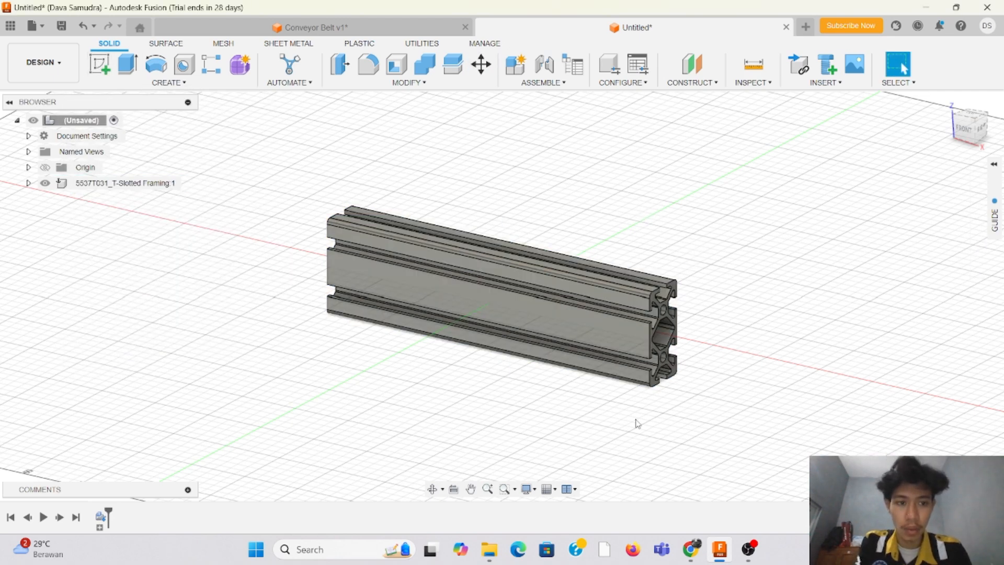
Step: Extrude the rail's end face outward by 447.6 mm, joining it to the existing body
click(125, 68)
click(663, 335)
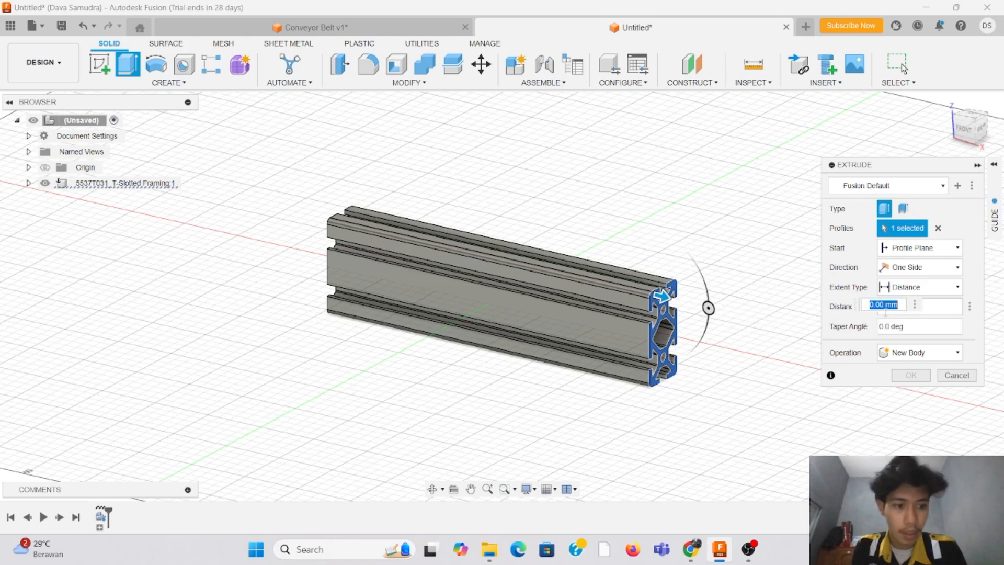
text(447)
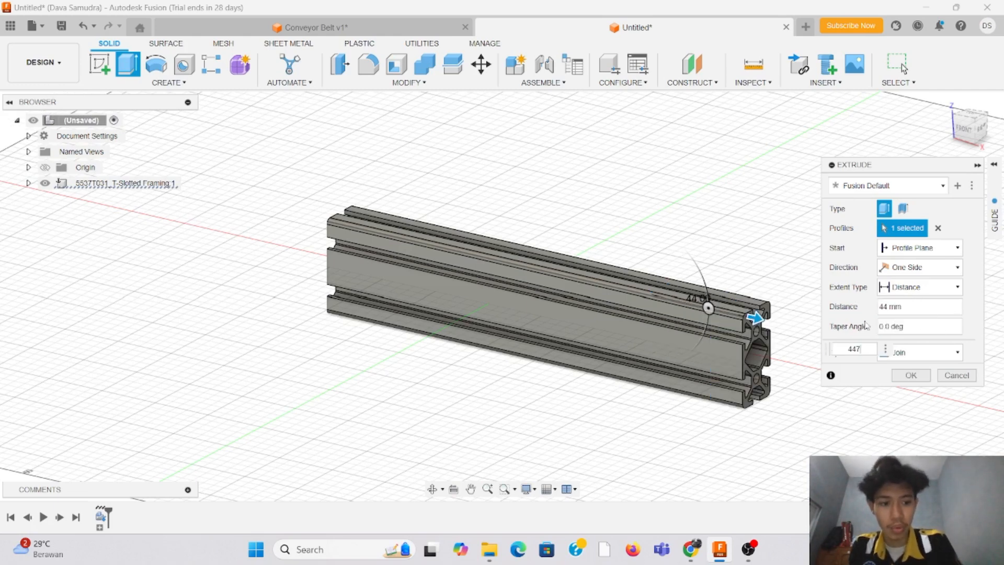
key(Return)
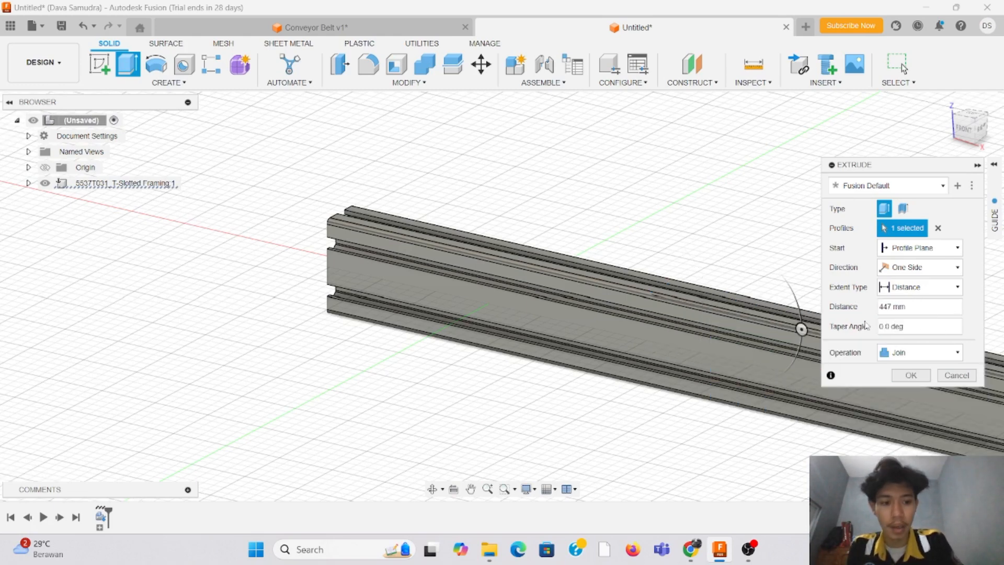
text(.6)
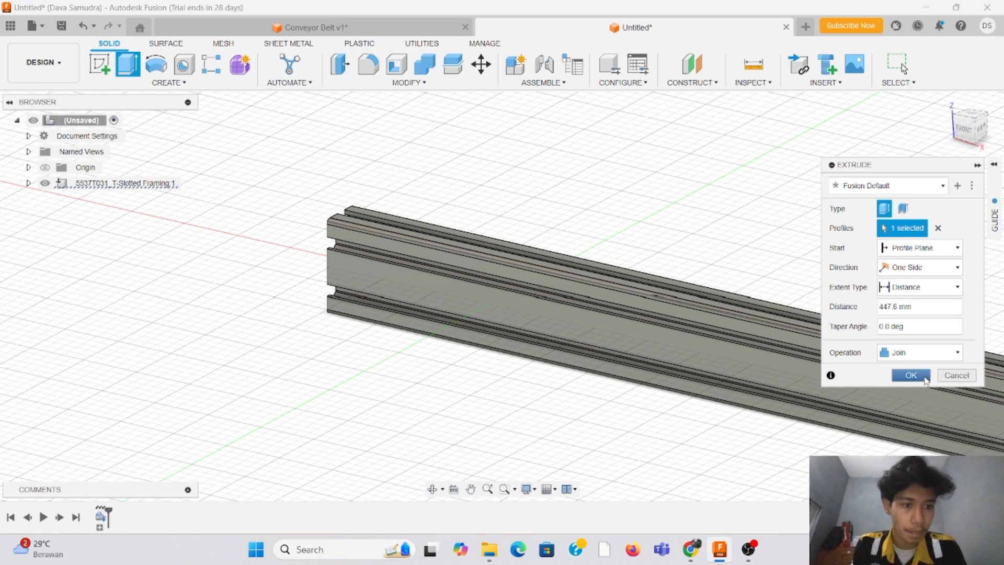
click(911, 375)
Step: Examine the extended rail along its full length, ending with a straight top view
middle_drag(385, 273, 217, 205)
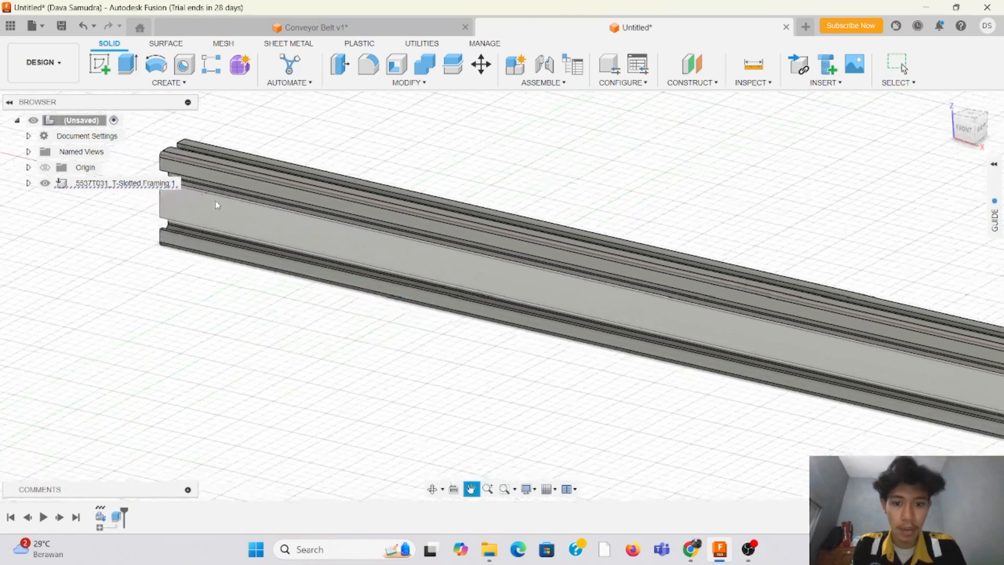
scroll(217, 205, down, 1)
scroll(681, 207, down, 5)
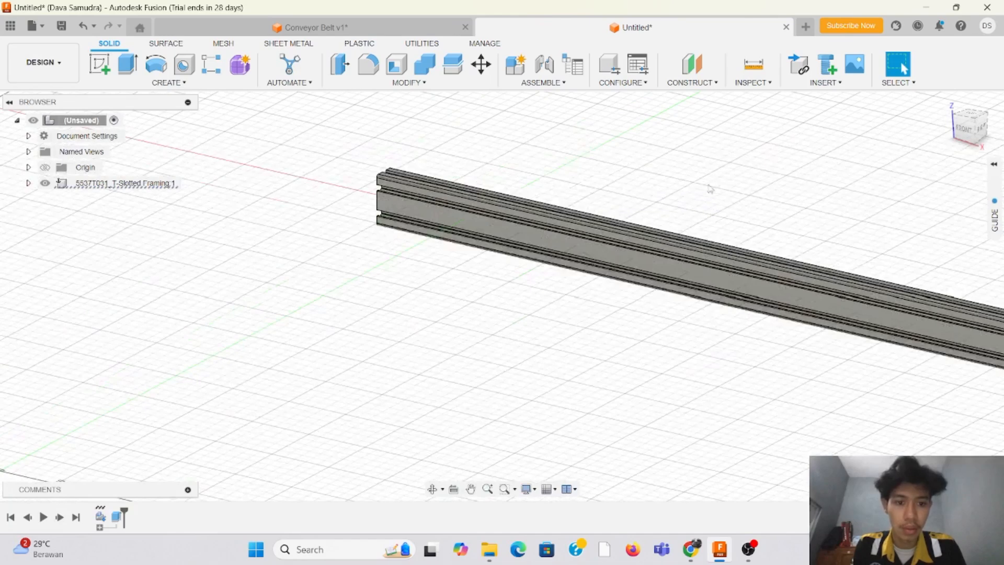
scroll(710, 190, down, 1)
middle_drag(704, 187, 557, 239)
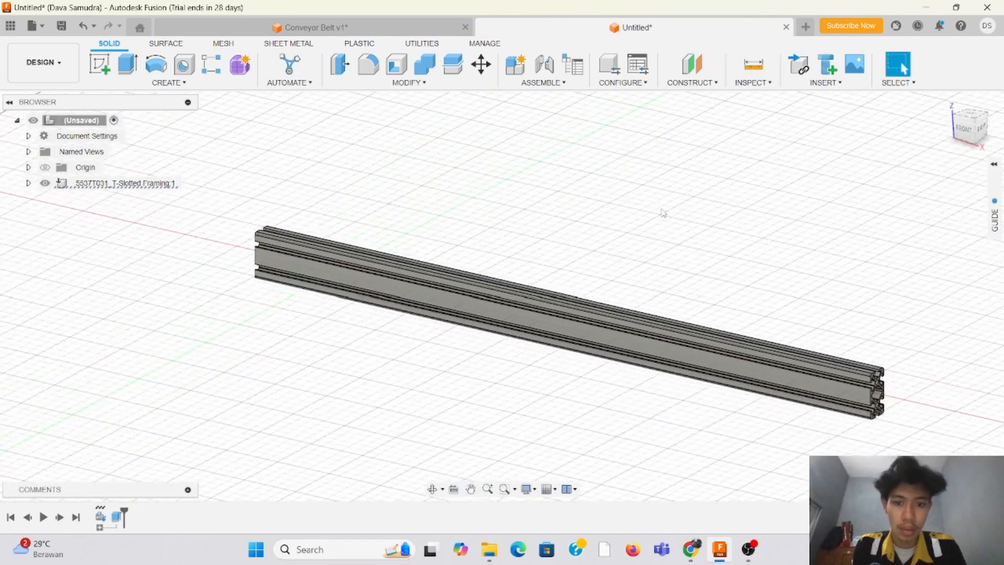
click(974, 117)
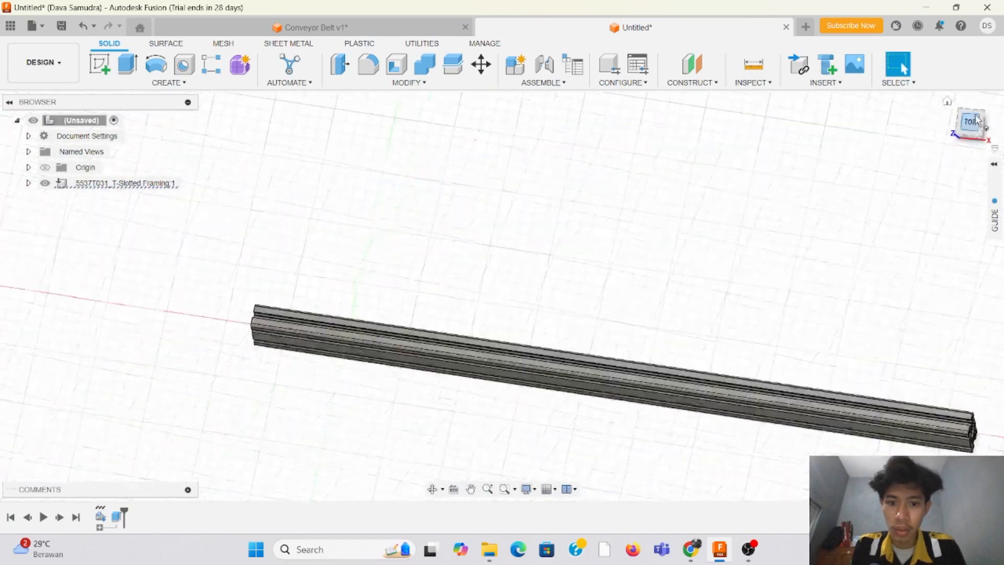
drag(971, 128, 957, 127)
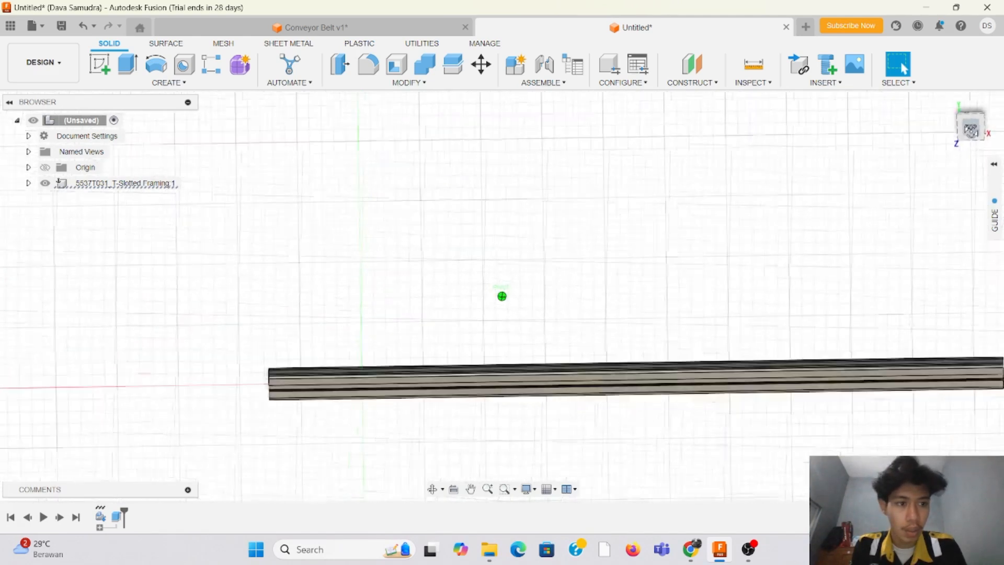
middle_drag(681, 209, 540, 181)
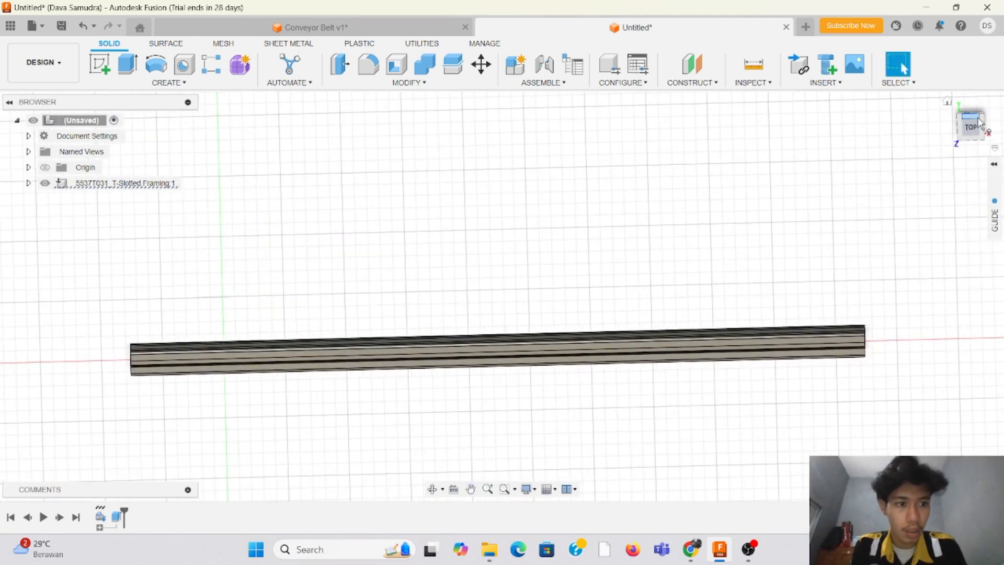
drag(980, 124, 984, 123)
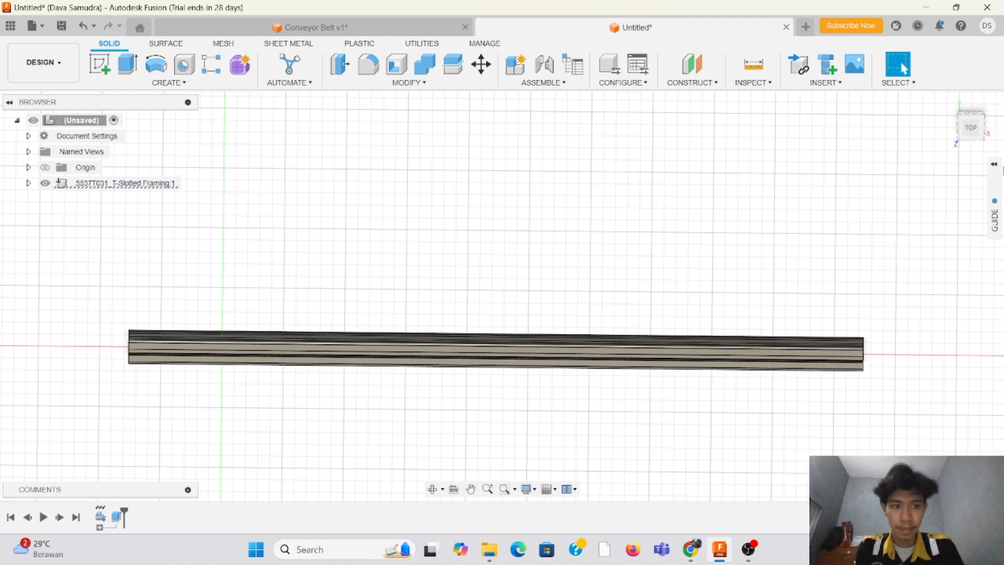
click(971, 127)
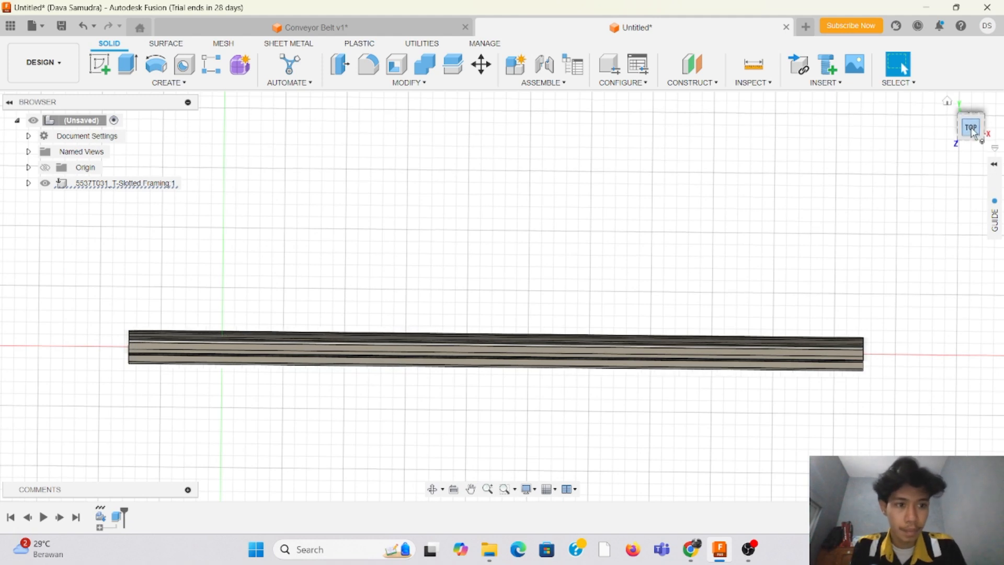
Step: Create a new internal component named Frame under the top-level assembly and make it active
right_click(76, 122)
click(109, 137)
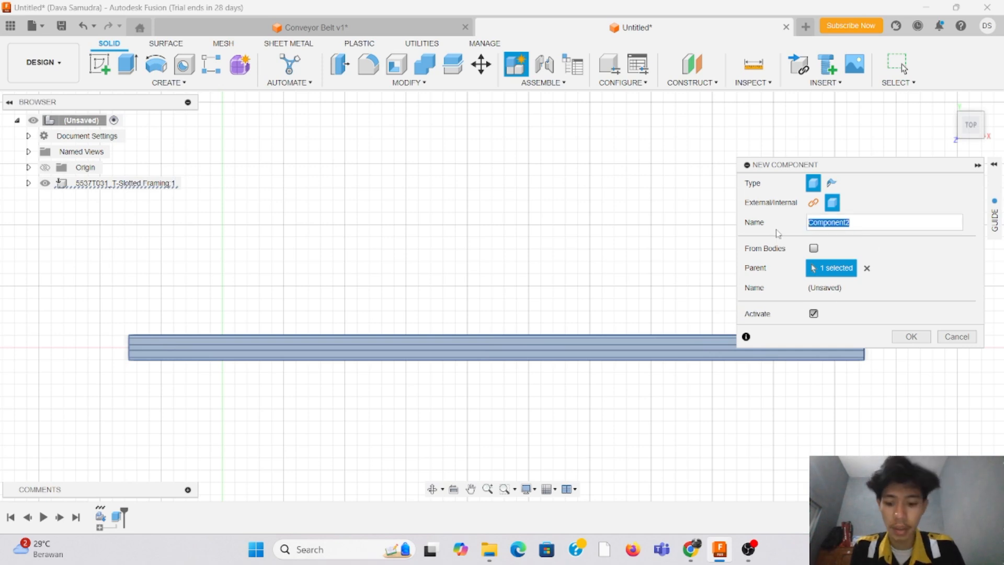
text(Frame)
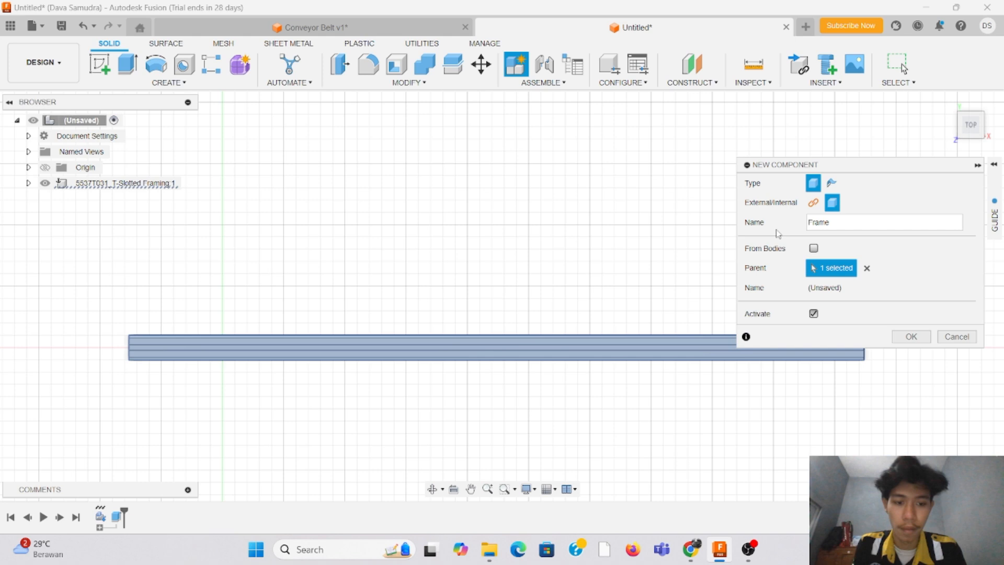
key(Return)
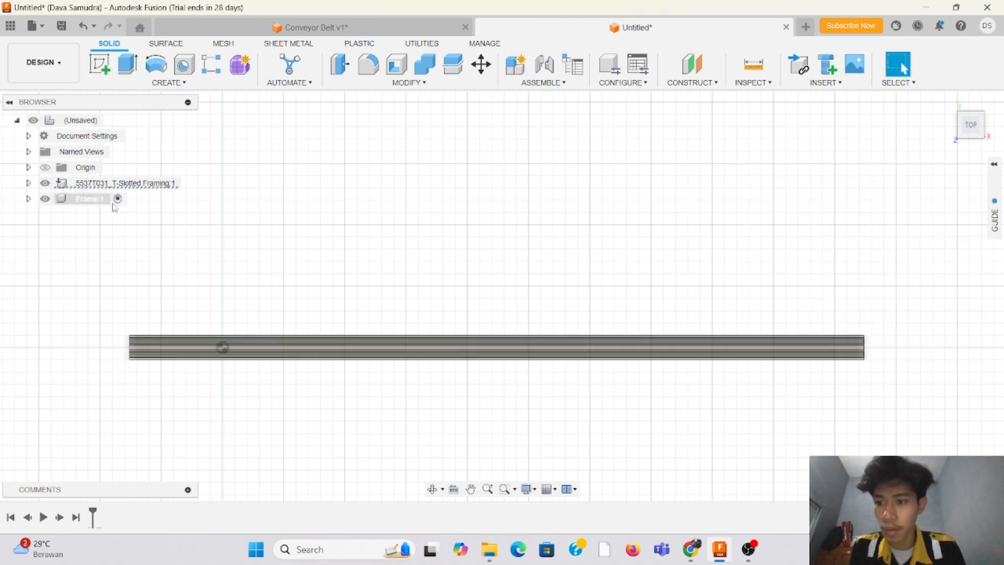
Step: Rename the imported T-slotted framing component as Frame 1 and place it inside the Frame component
click(165, 184)
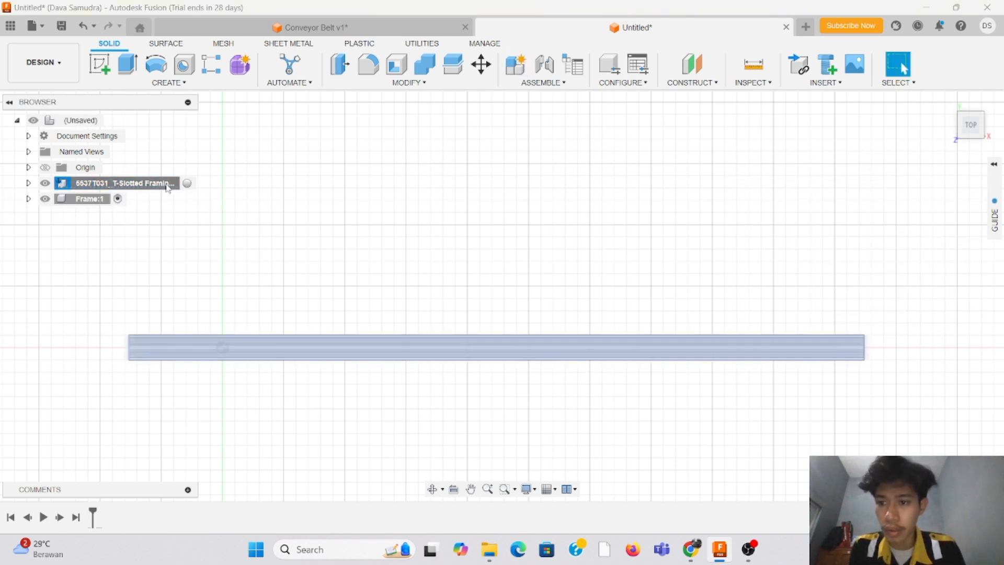
double_click(166, 183)
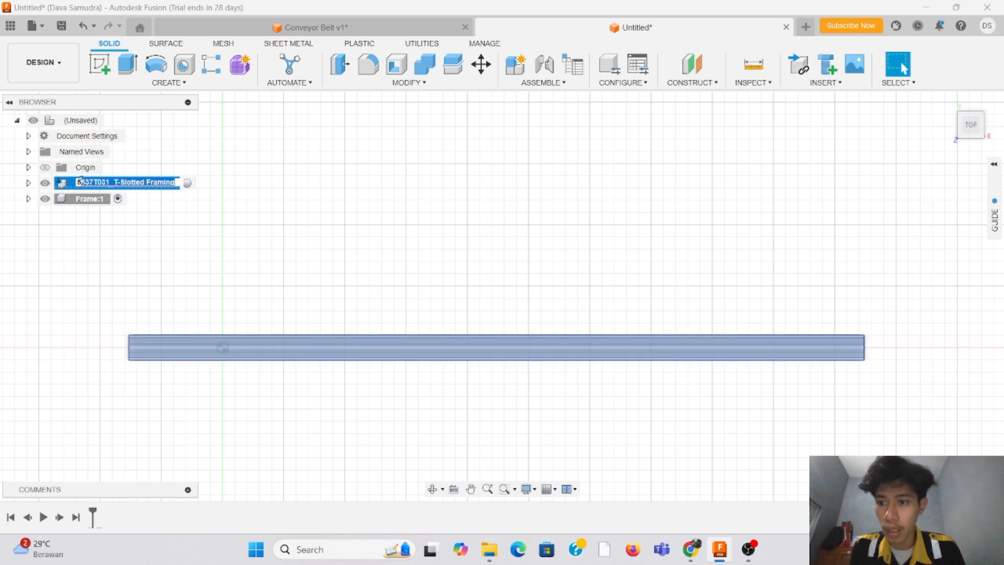
text(Frame 1)
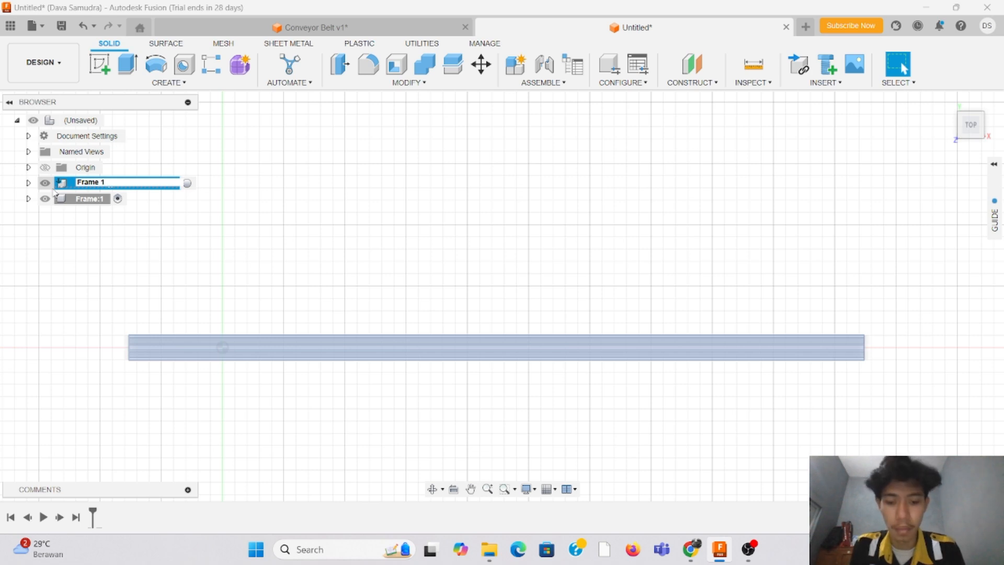
key(Return)
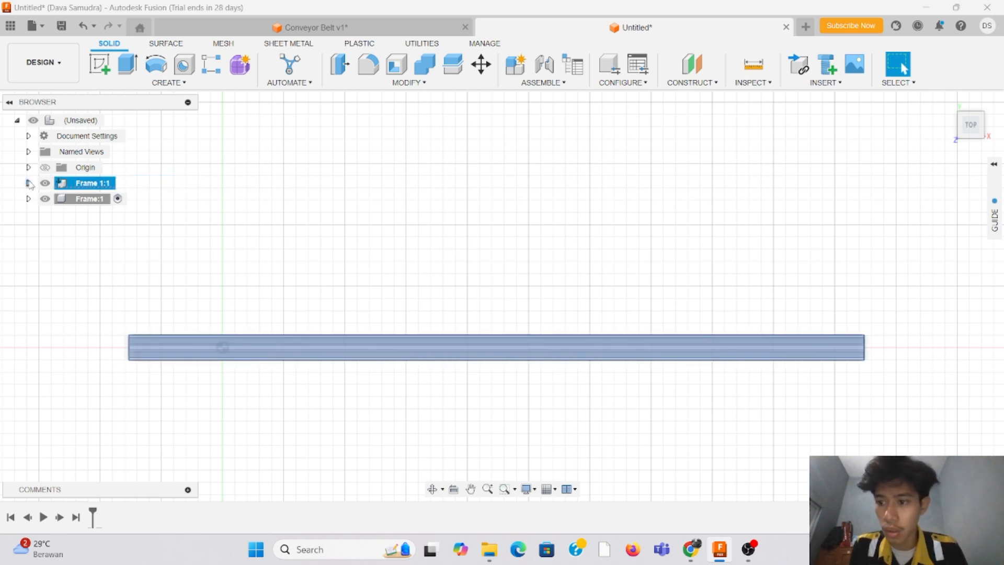
drag(30, 184, 32, 203)
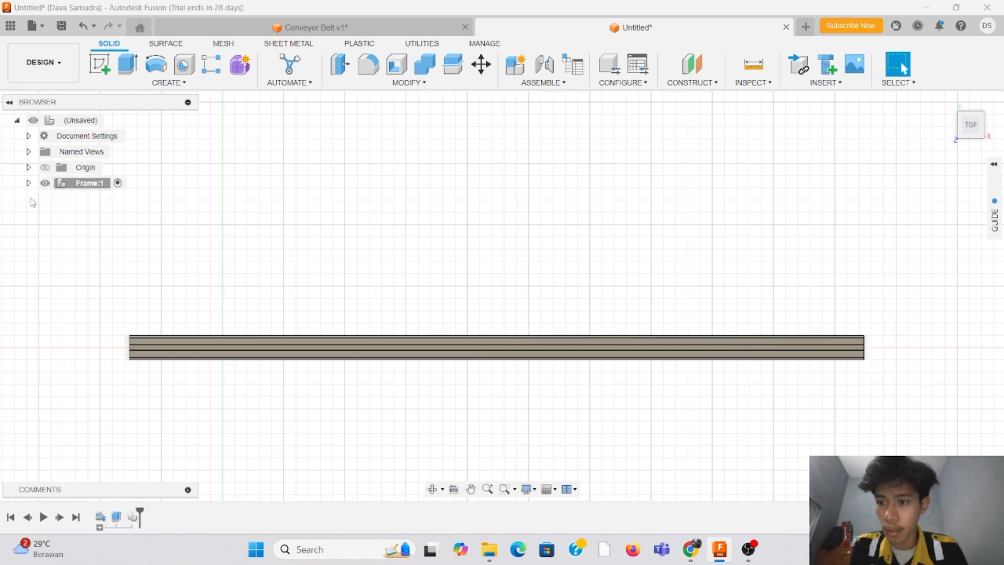
Step: Copy the Frame 1 rail and paste it into the Frame component as a new independent component
click(96, 184)
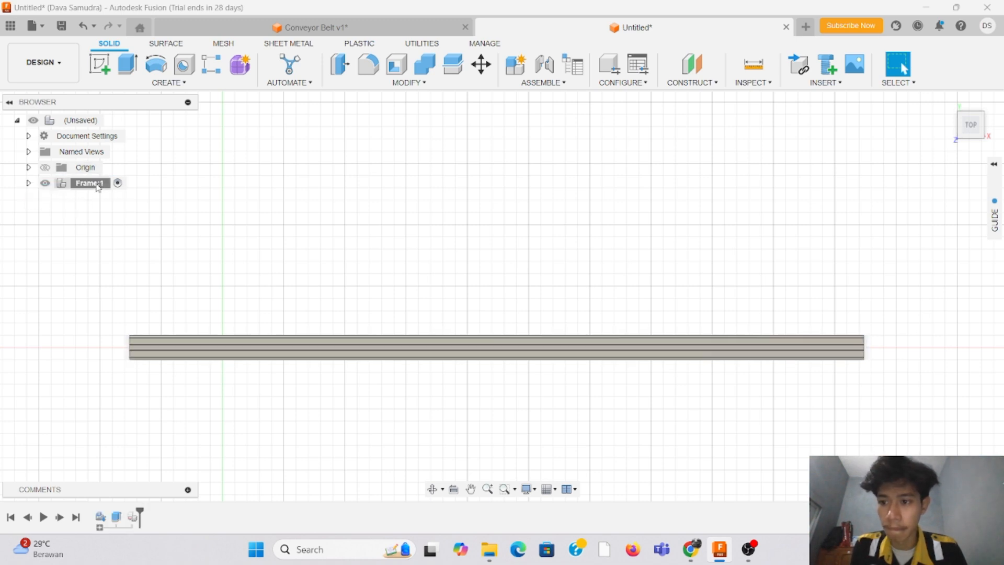
click(29, 183)
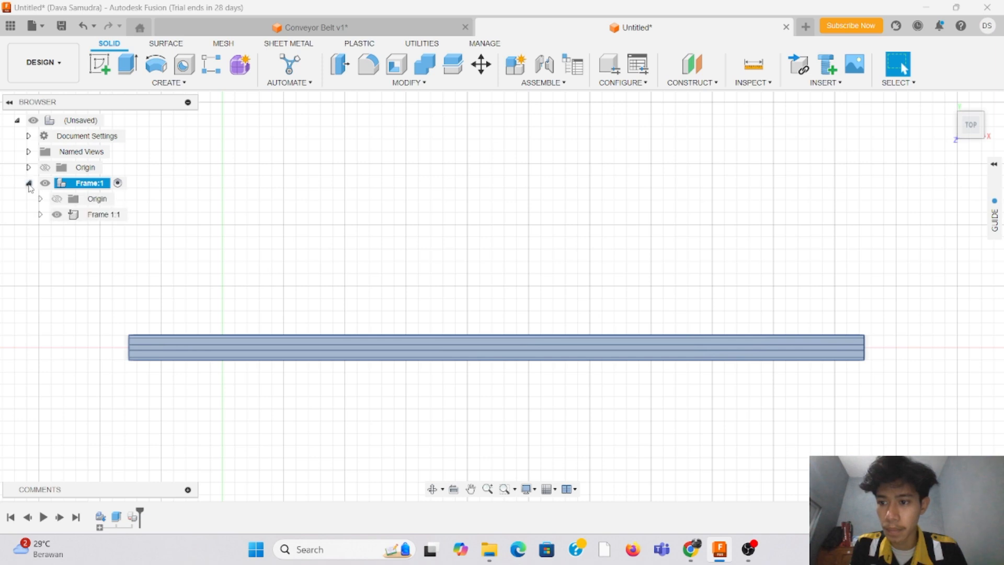
click(82, 218)
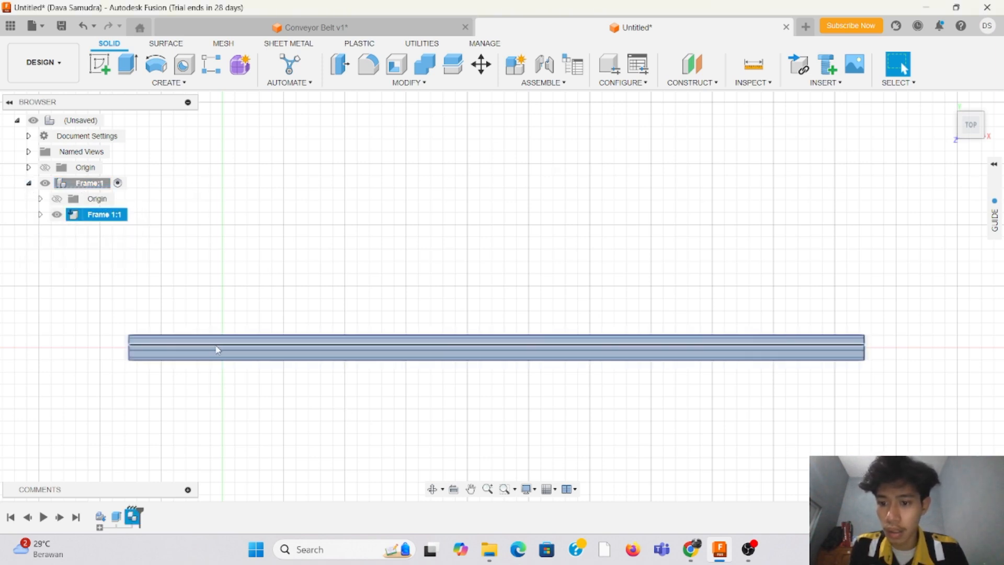
right_click(215, 350)
click(44, 289)
right_click(101, 216)
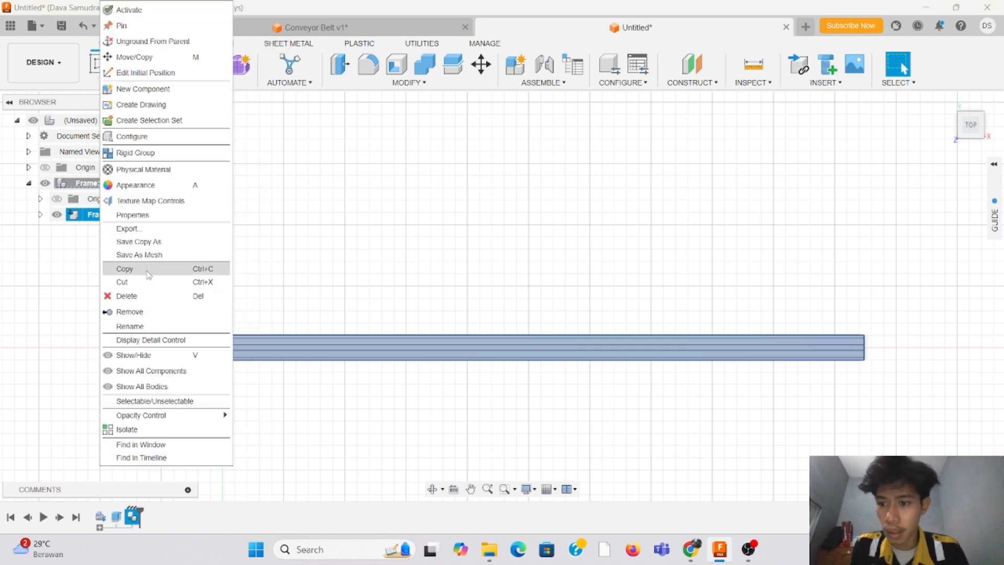
click(155, 269)
right_click(90, 182)
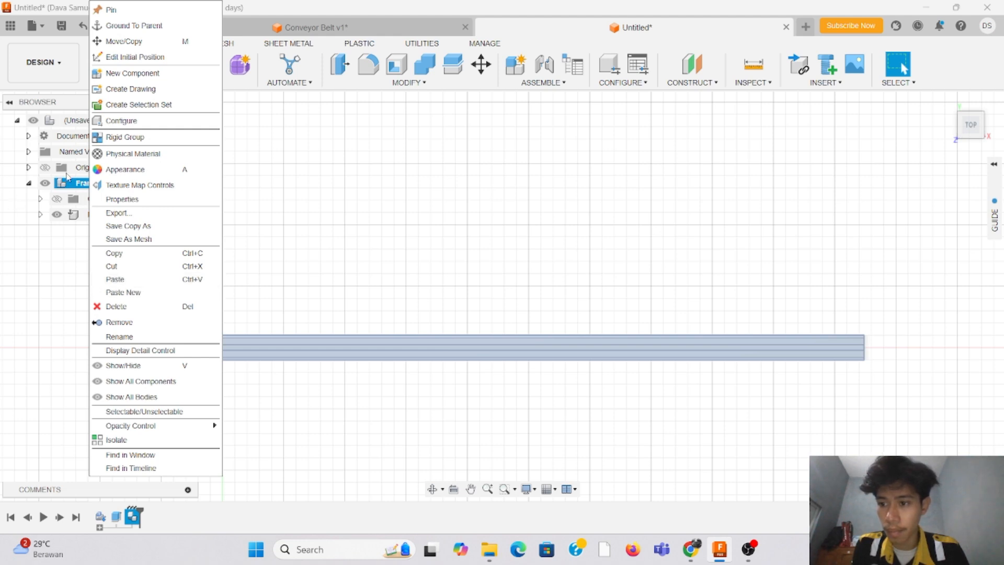
click(167, 299)
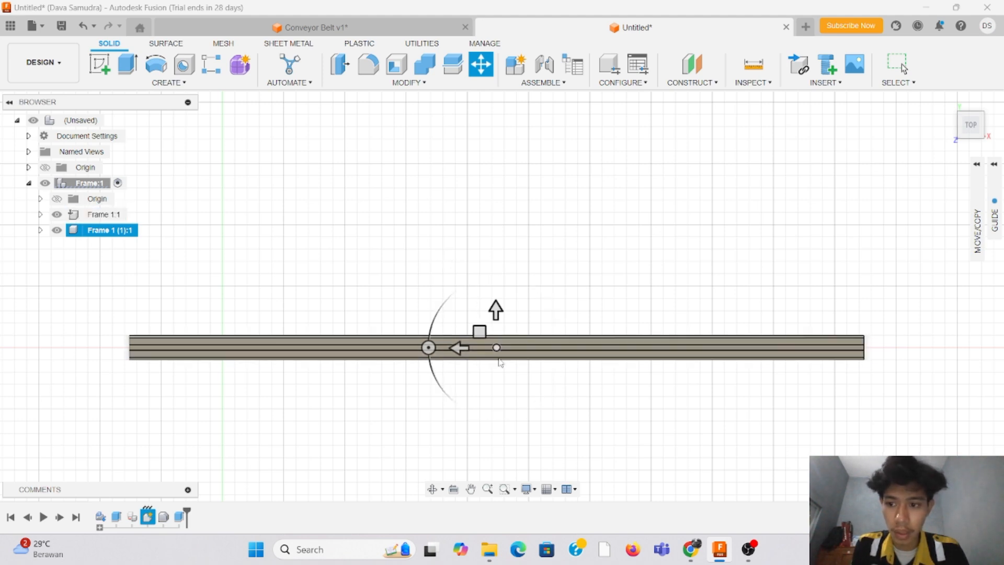
Step: Move the pasted rail 100 mm along the green Y axis, parallel to the original rail
drag(496, 311, 501, 197)
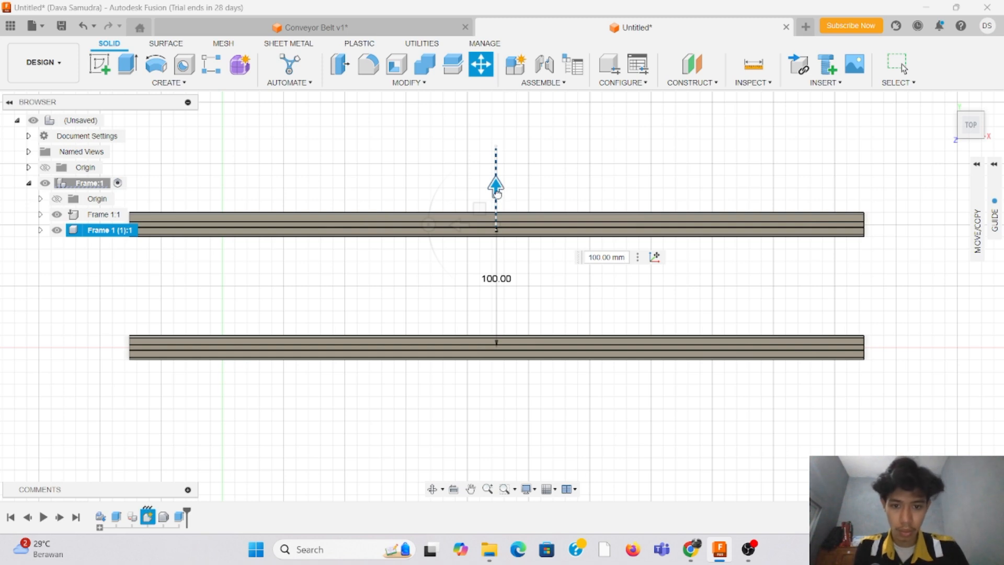
drag(497, 194, 497, 194)
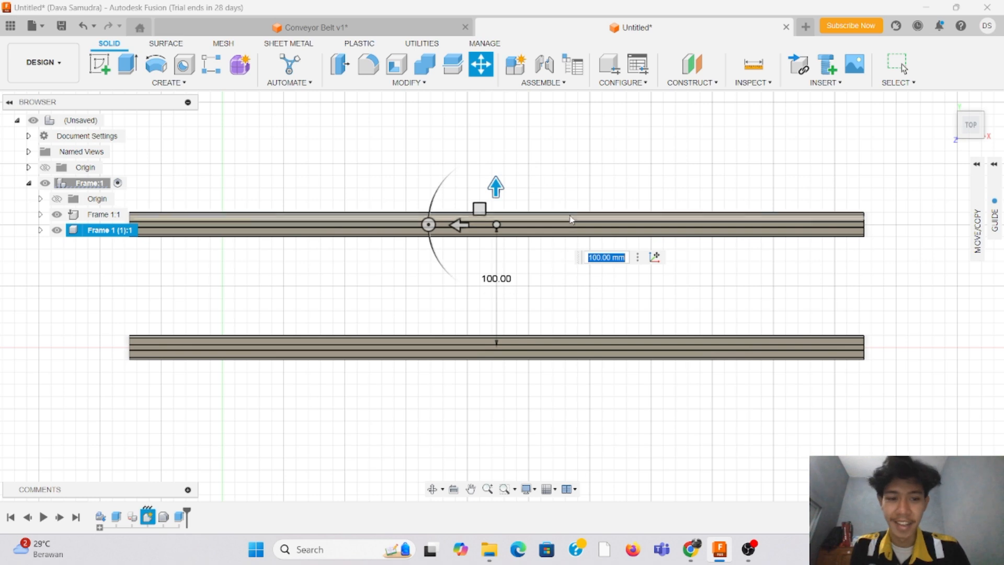
scroll(488, 231, up, 1)
scroll(567, 161, down, 1)
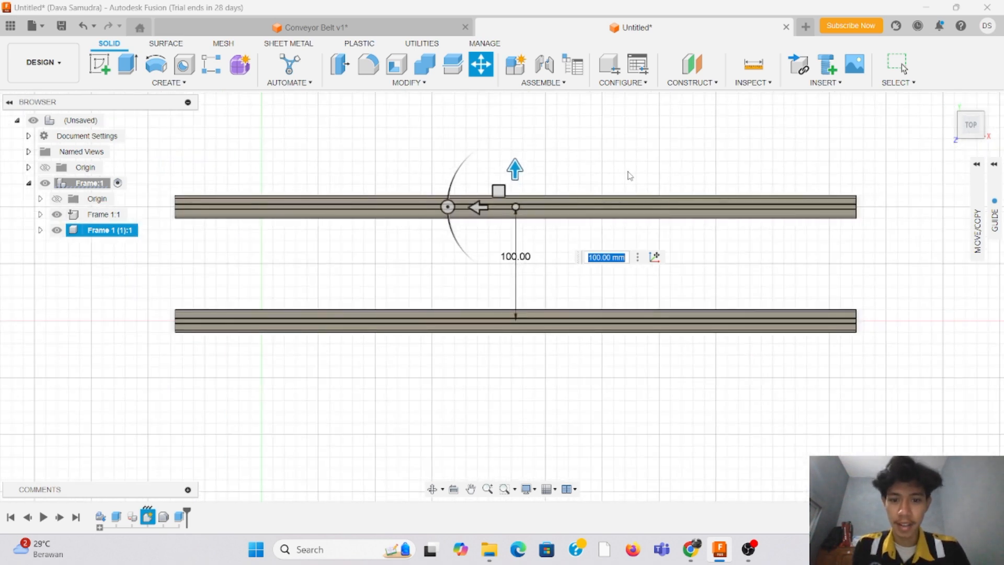
scroll(607, 183, down, 1)
scroll(636, 148, up, 1)
key(Return)
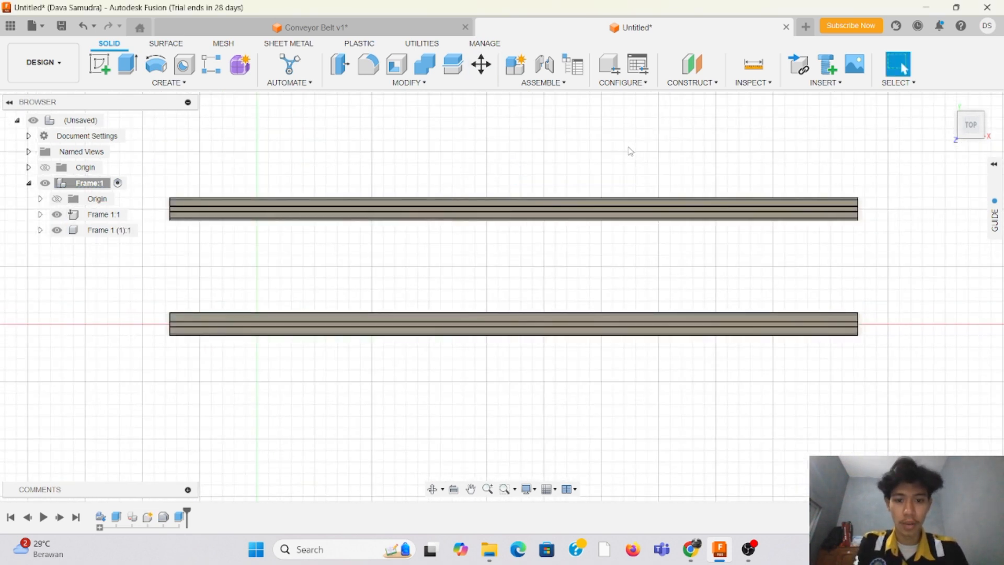
Step: Create a new internal component named Belt Holder under the top-level assembly and make it active
mouse_move(963, 128)
mouse_down()
mouse_move(912, 100)
mouse_move(974, 103)
mouse_move(927, 100)
mouse_move(908, 114)
mouse_move(885, 100)
mouse_move(890, 84)
mouse_up()
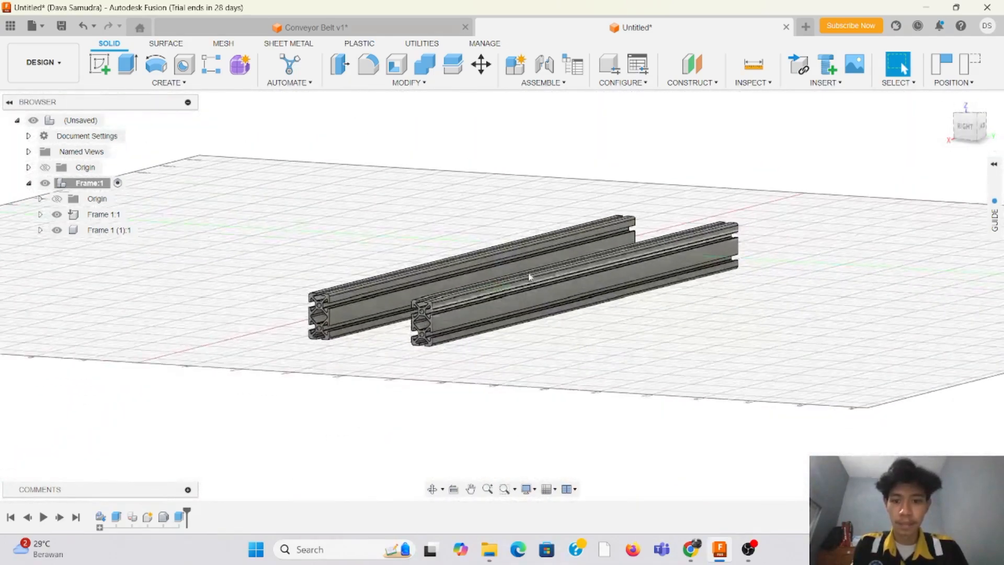
scroll(301, 298, up, 6)
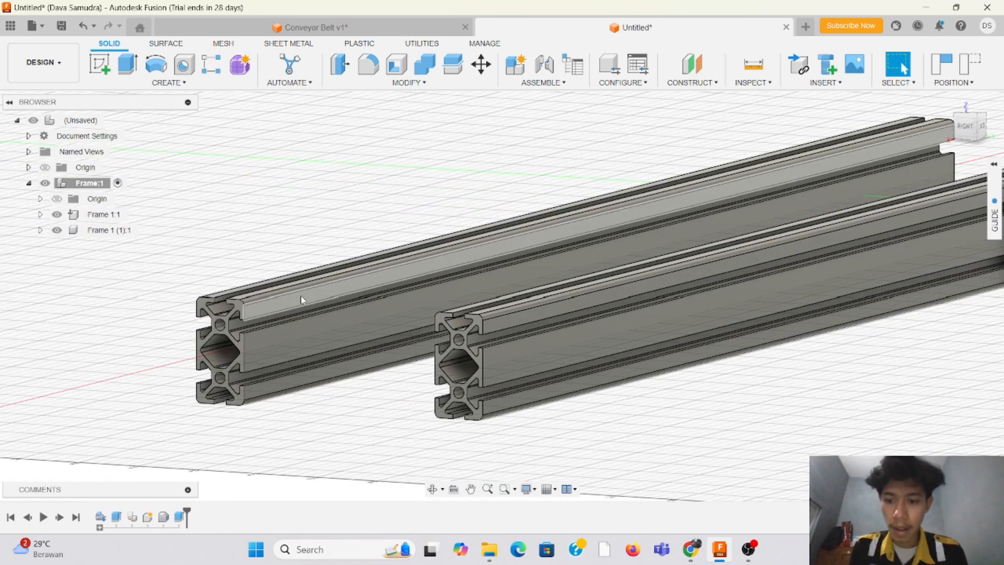
scroll(300, 296, up, 4)
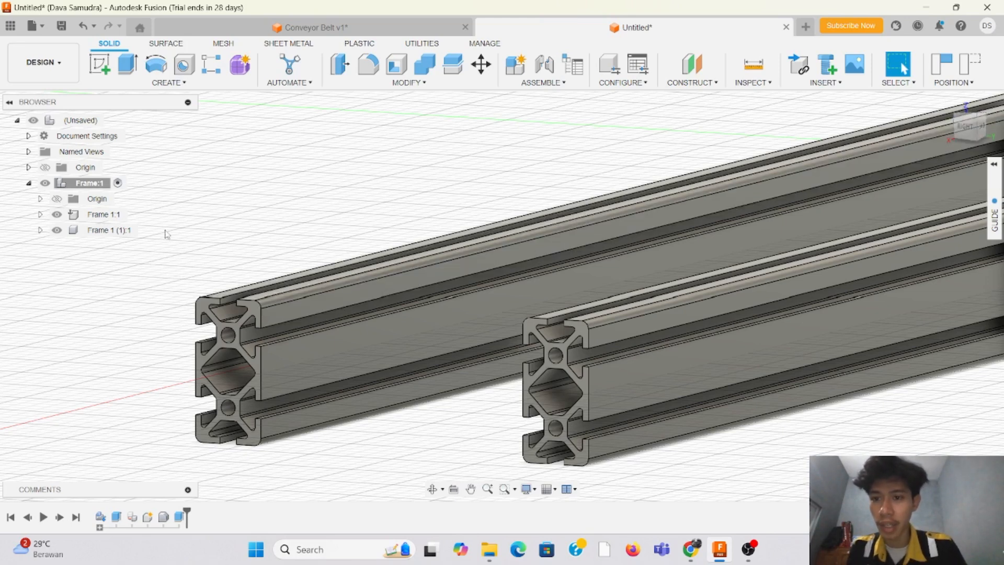
scroll(224, 322, up, 2)
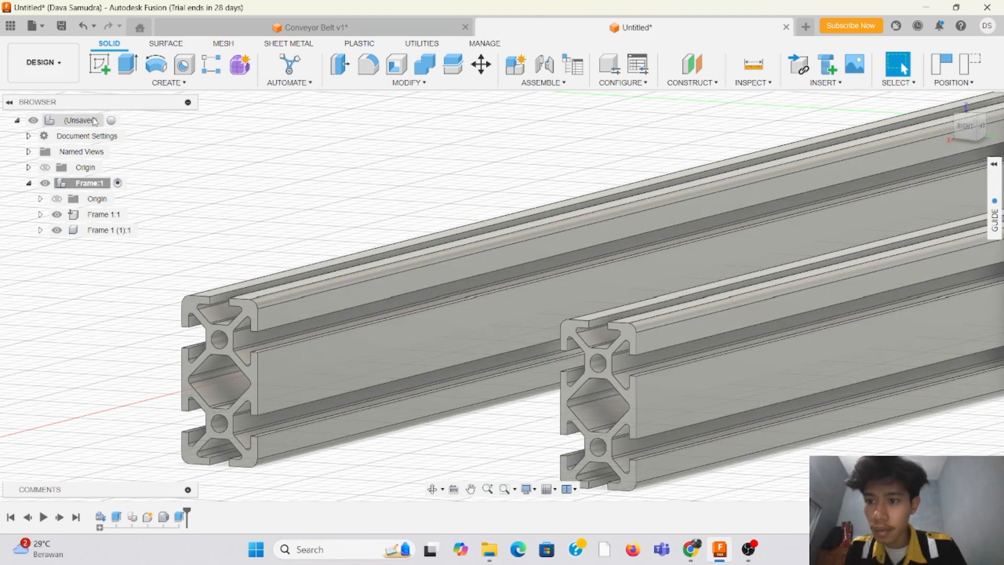
right_click(96, 122)
click(361, 150)
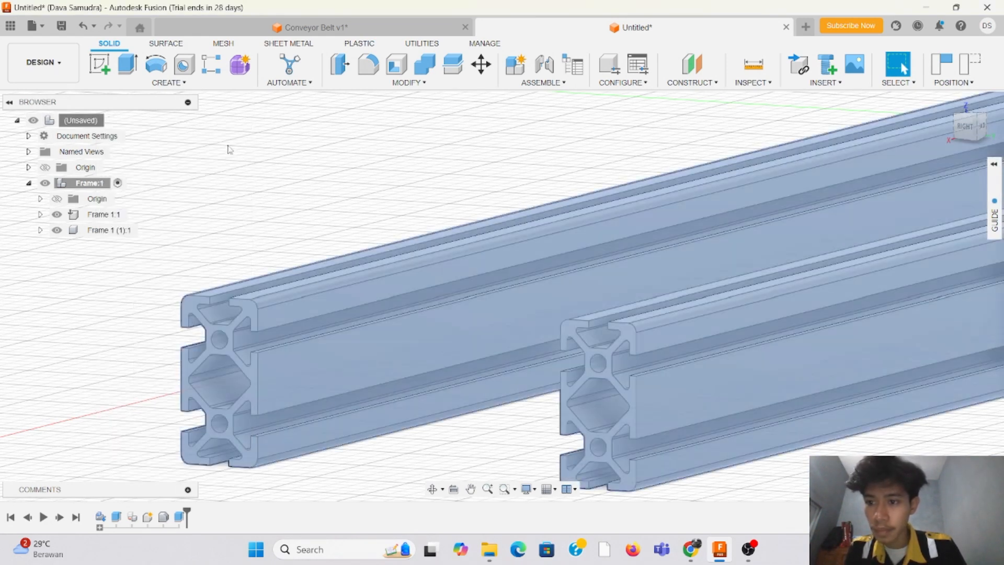
right_click(71, 118)
click(102, 142)
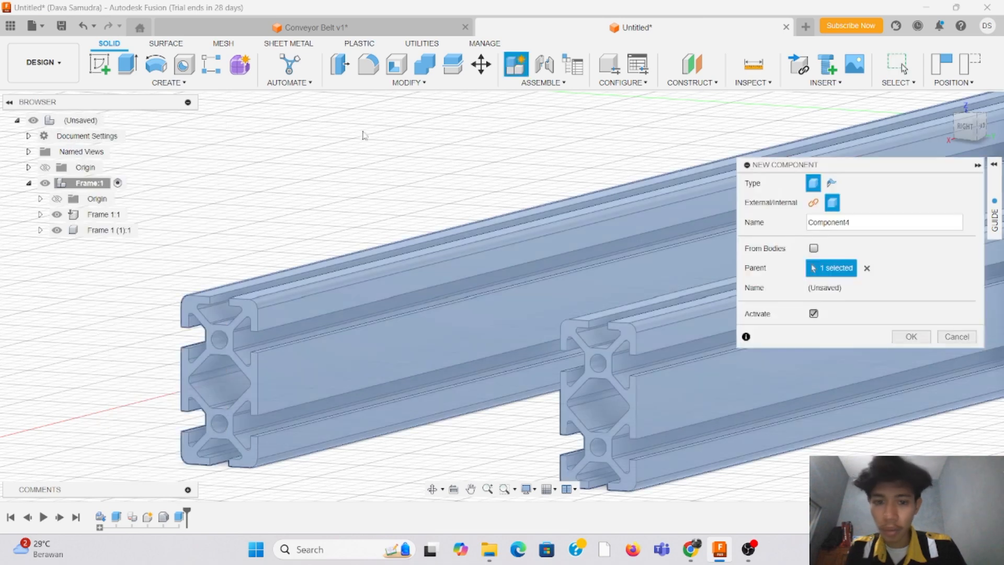
click(867, 222)
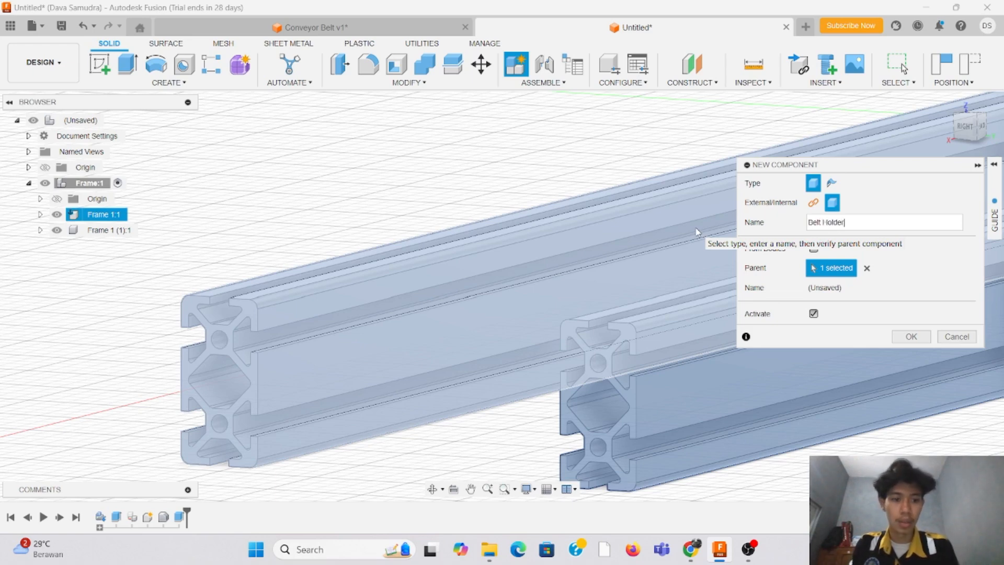
click(926, 337)
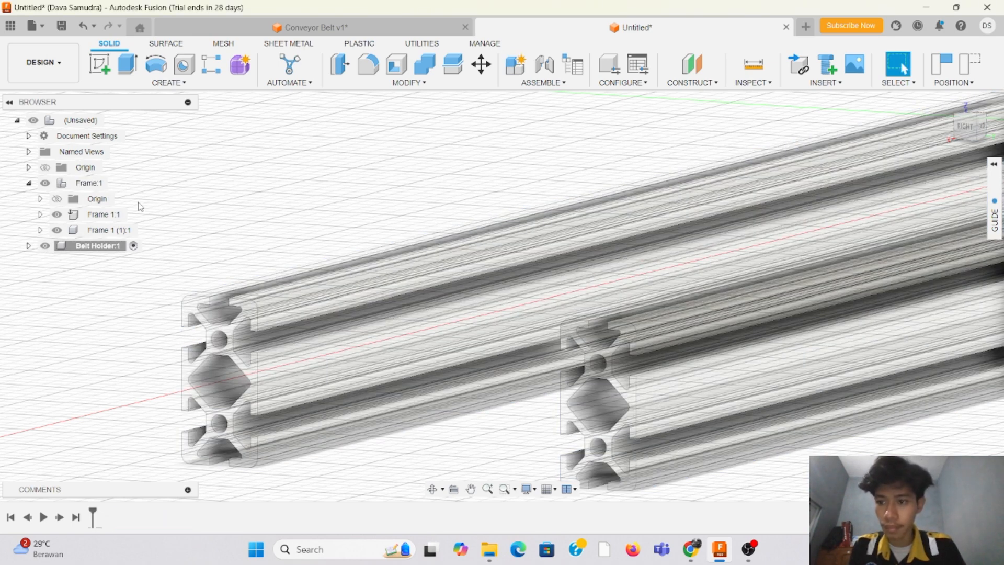
Step: Start a sketch on the end face of the original rail, capturing the current component positions
click(102, 72)
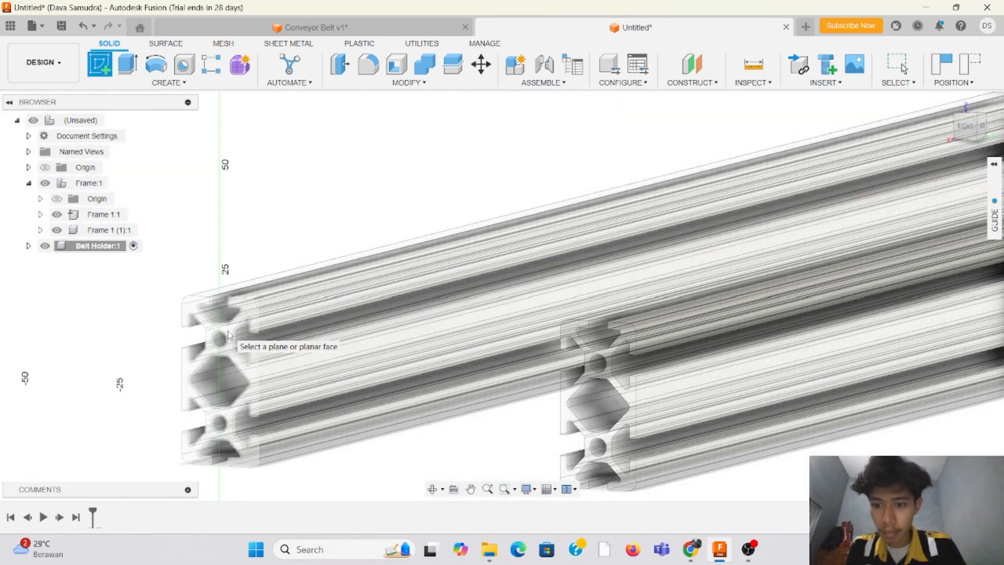
click(228, 335)
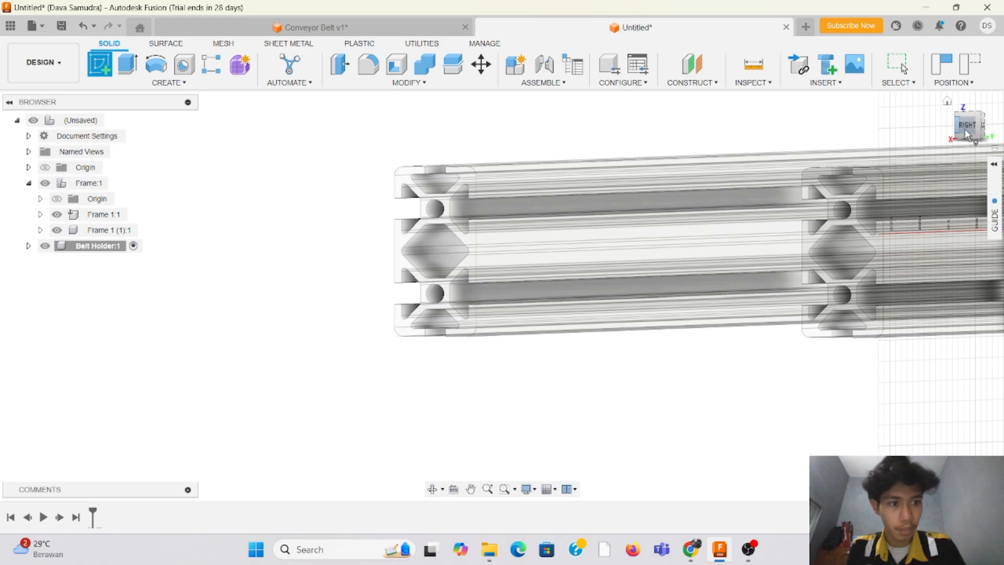
mouse_move(967, 135)
mouse_down()
mouse_move(955, 150)
mouse_move(961, 138)
mouse_up()
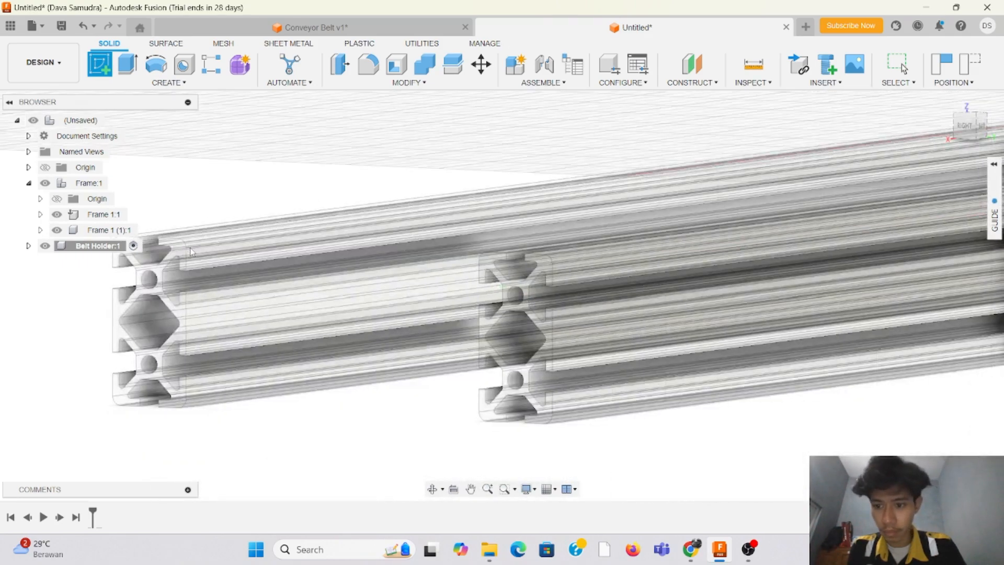
click(182, 250)
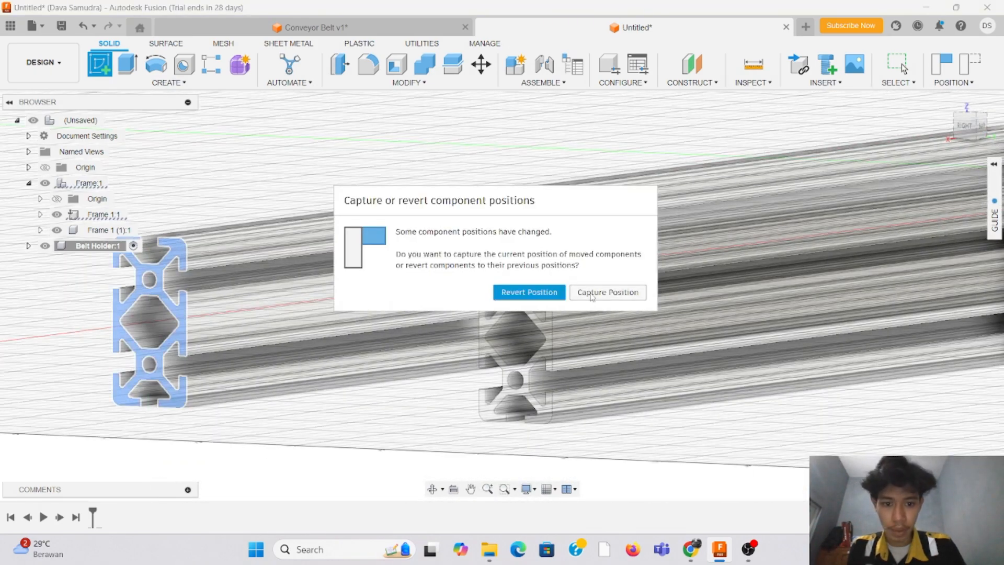
click(592, 296)
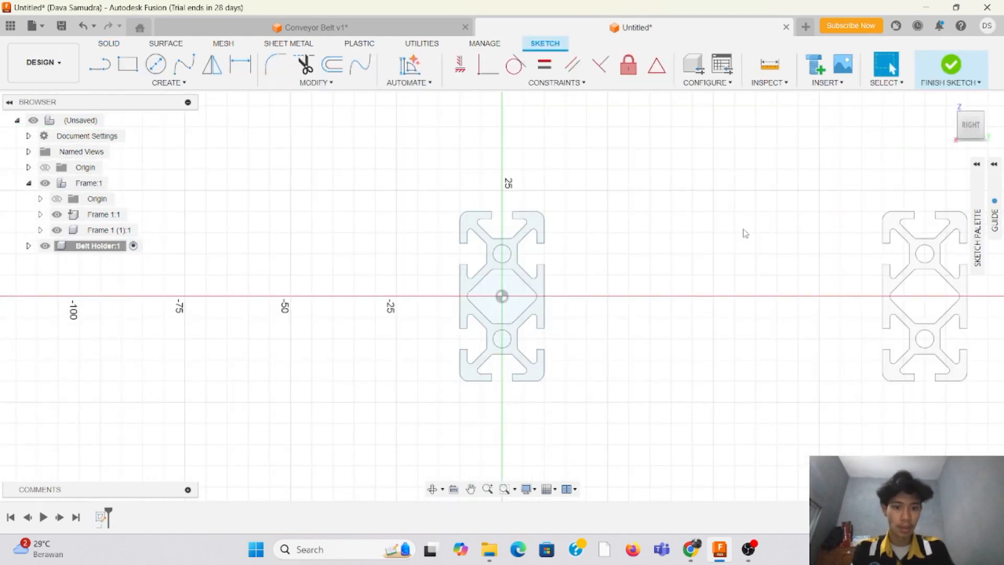
Step: Sketch a rectangle about 88 mm long and 5 mm high spanning between the upper inner slots of the two rails
click(127, 64)
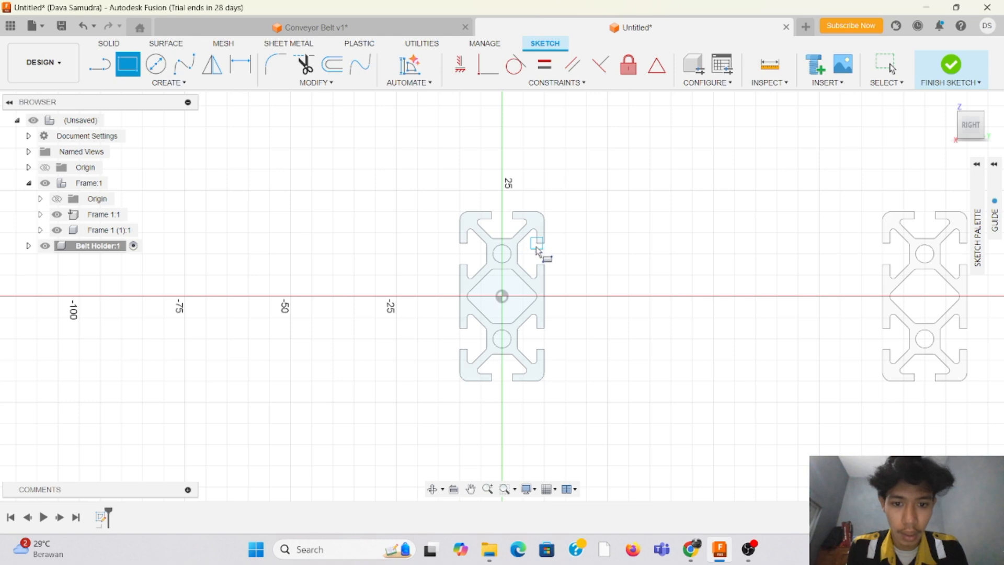
scroll(537, 250, up, 3)
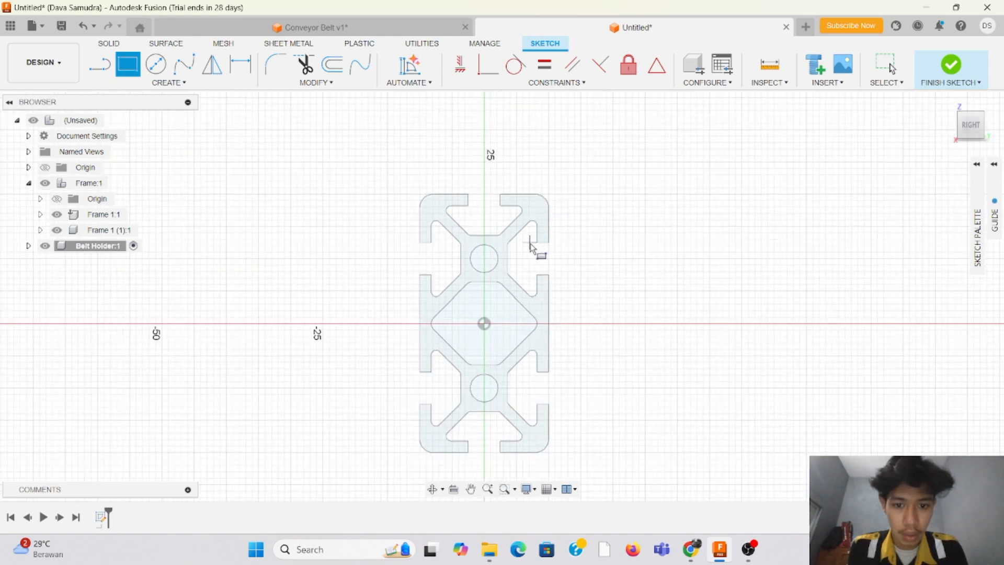
click(523, 243)
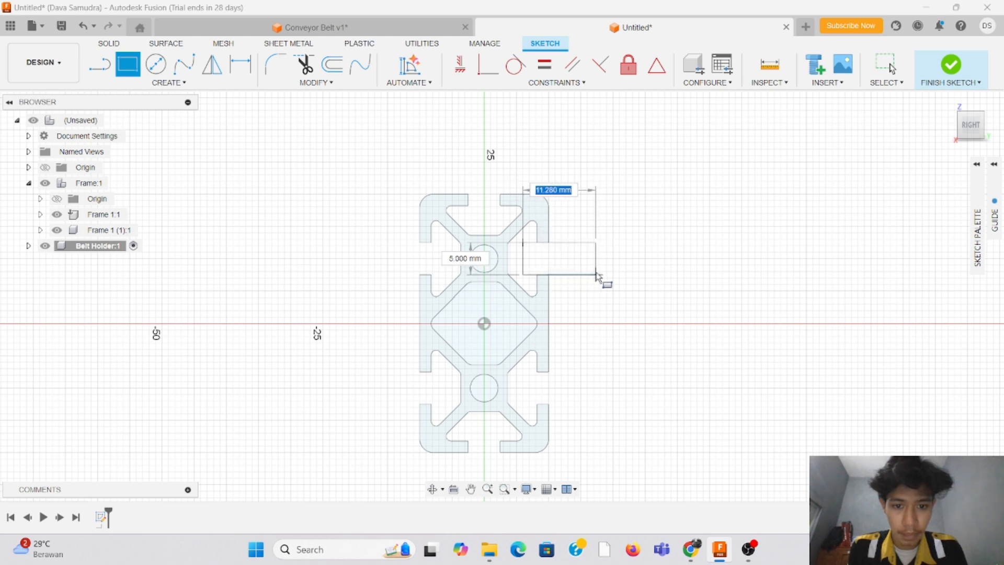
scroll(585, 280, up, 3)
scroll(599, 279, down, 8)
scroll(704, 268, up, 5)
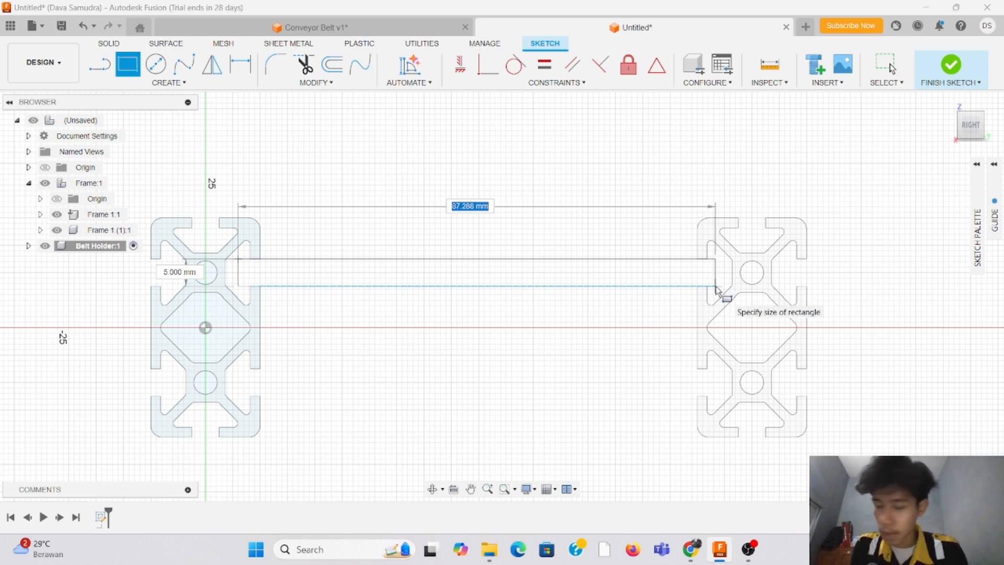
scroll(715, 286, up, 5)
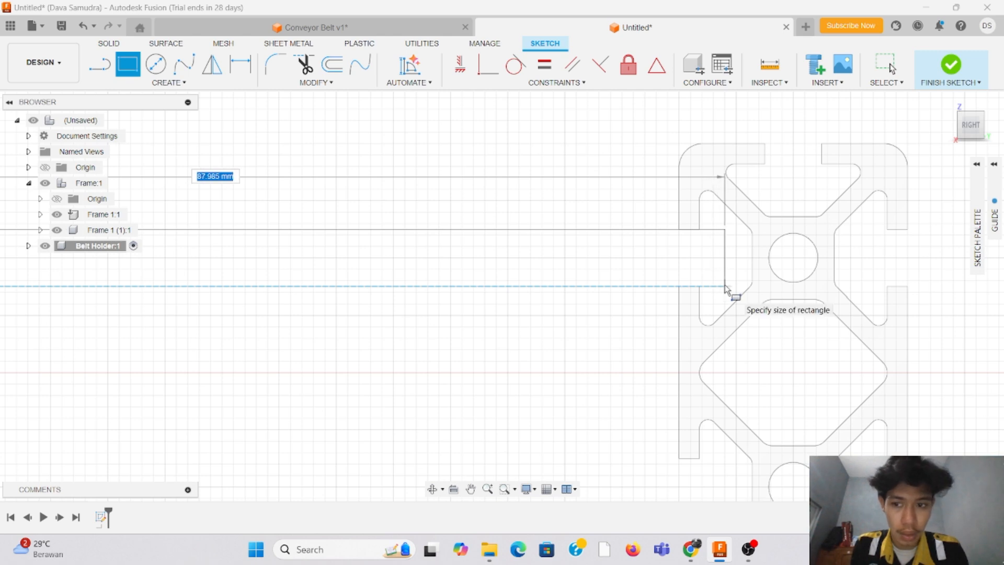
click(726, 286)
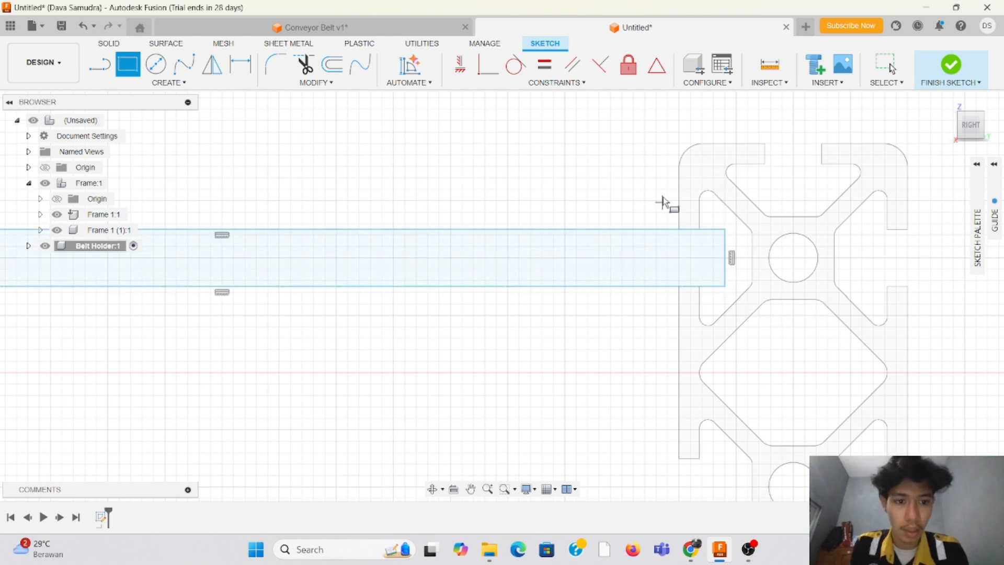
Step: Dimension the rectangle's height at 5 mm and finish the sketch
click(241, 67)
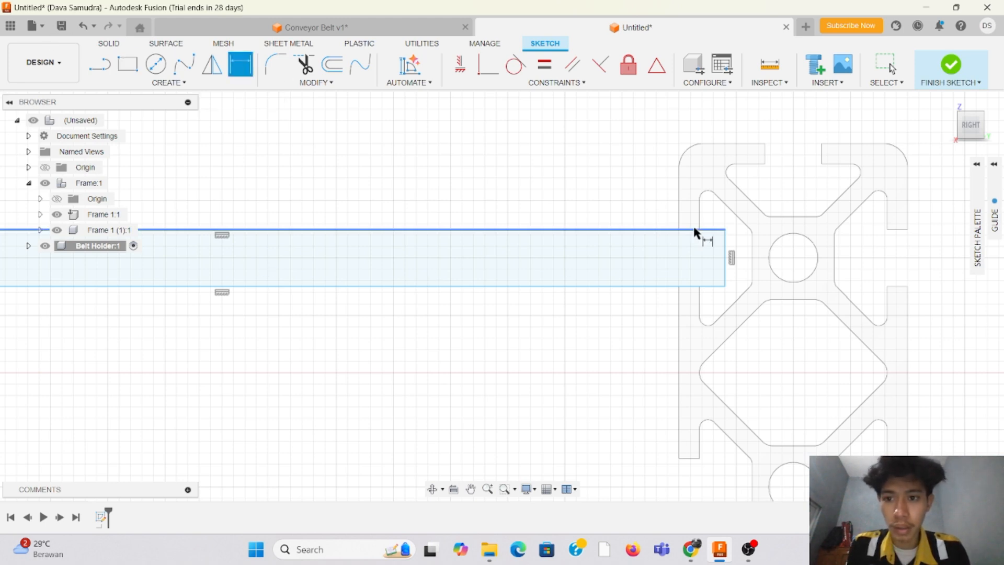
click(702, 286)
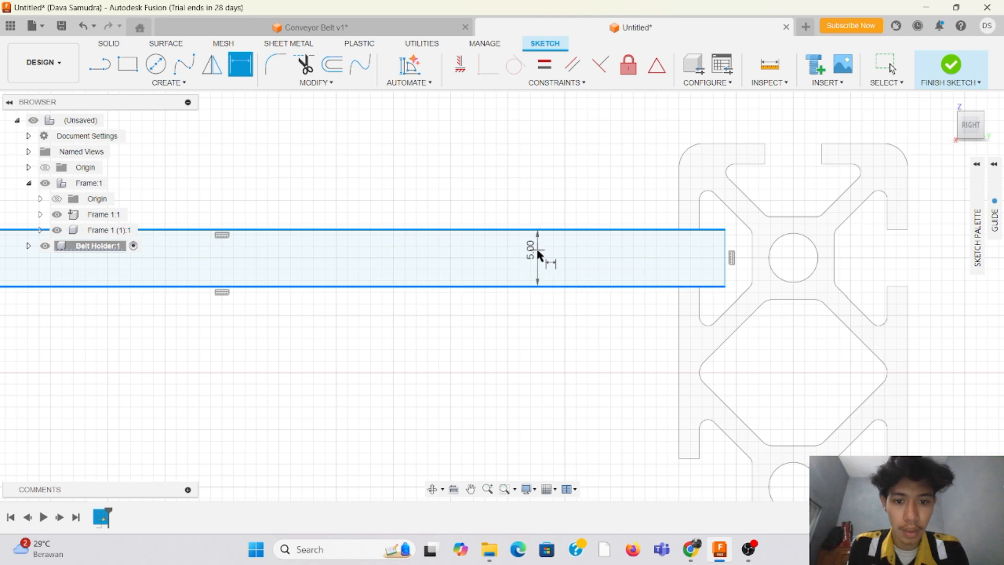
click(530, 252)
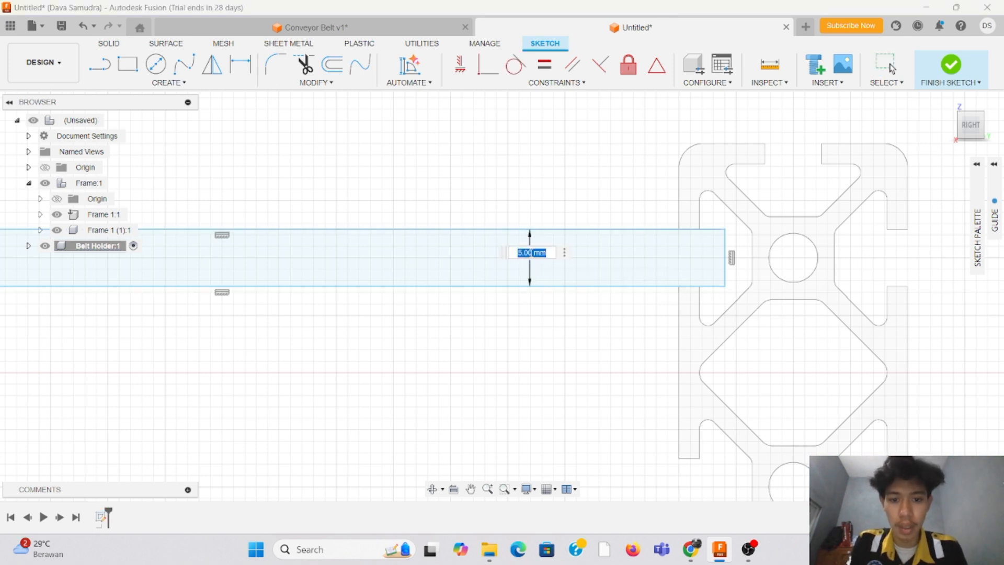
key(Return)
scroll(870, 204, down, 4)
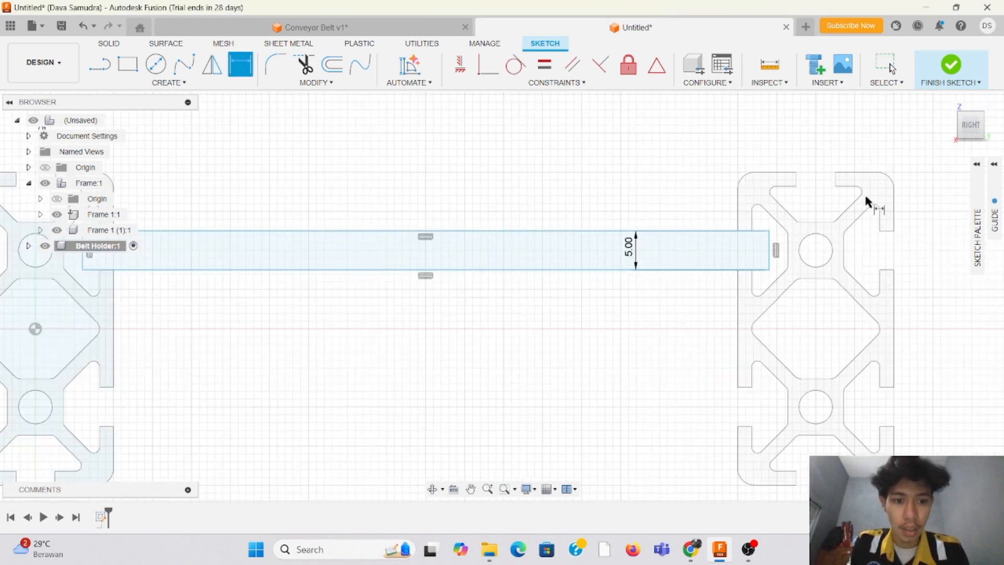
scroll(394, 171, down, 2)
scroll(390, 171, up, 5)
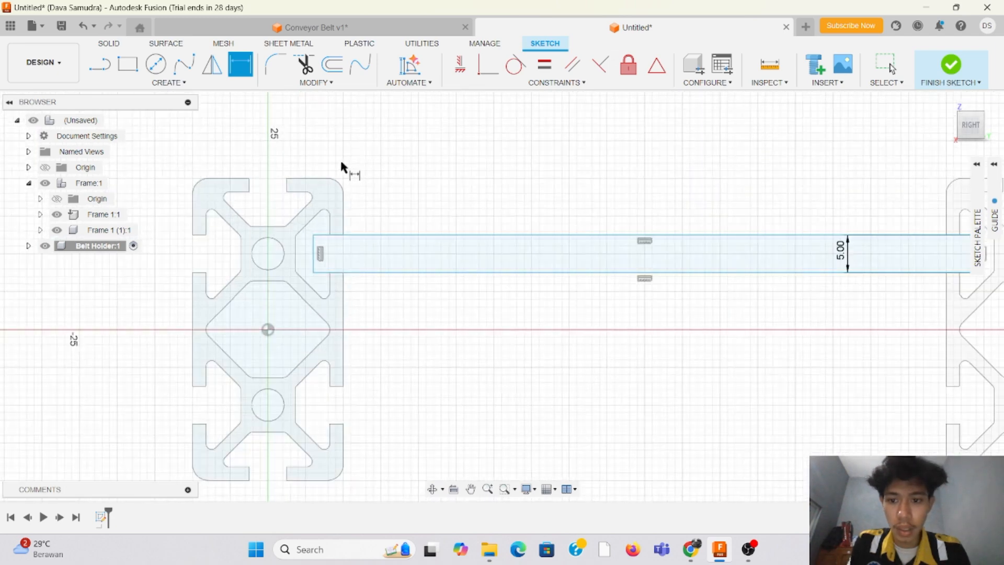
scroll(573, 195, down, 3)
scroll(575, 195, up, 2)
scroll(722, 175, down, 3)
scroll(636, 179, down, 2)
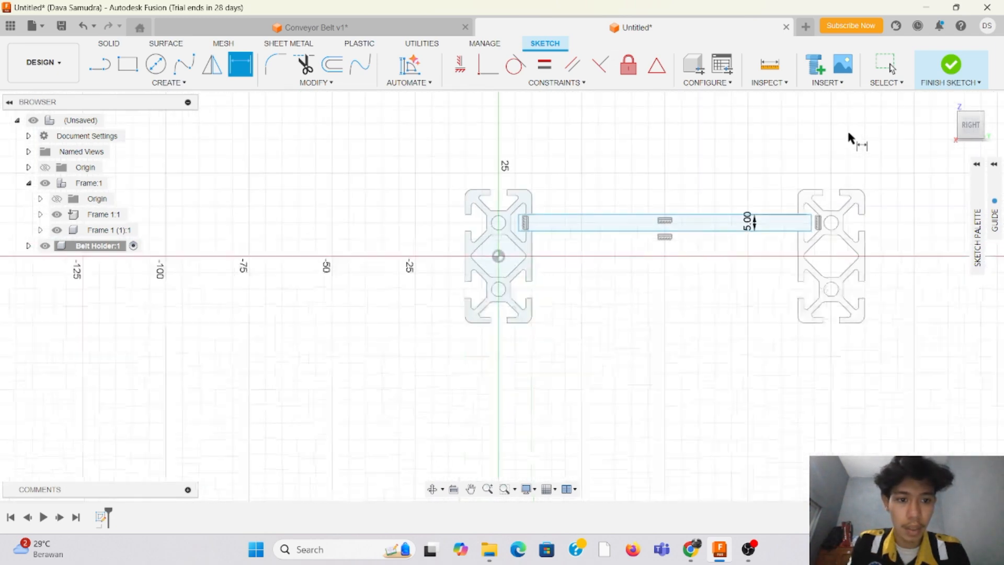
scroll(847, 134, up, 4)
mouse_move(965, 128)
mouse_down()
mouse_move(943, 135)
mouse_move(949, 142)
mouse_move(918, 140)
mouse_move(937, 141)
mouse_up()
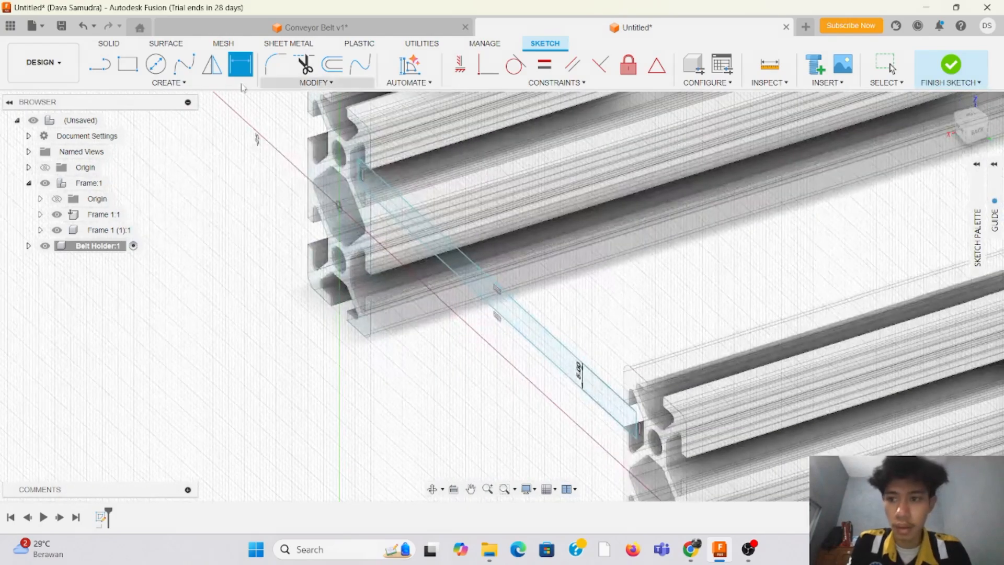
click(951, 66)
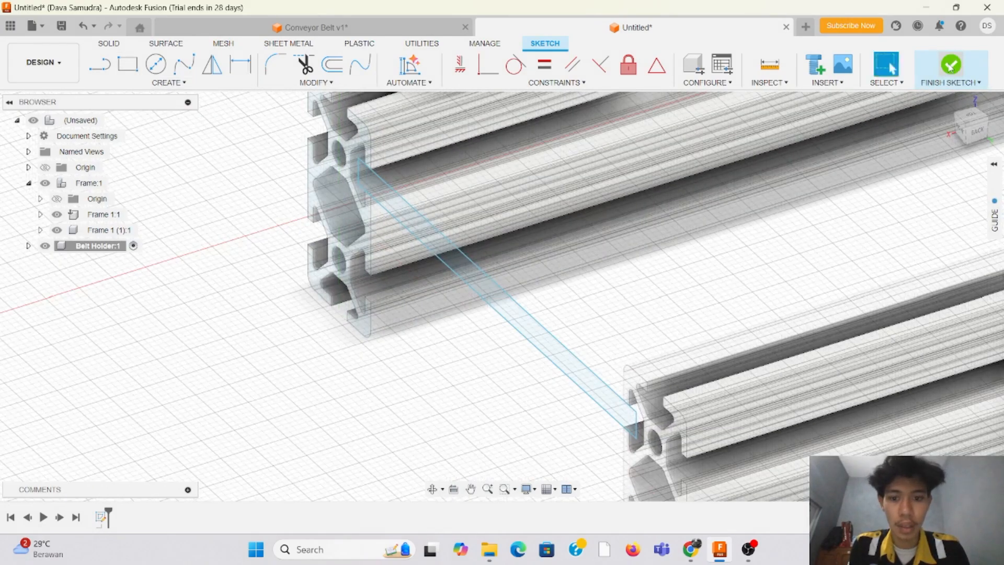
Step: Extrude the rectangle profile -600 mm along the rails as a new body
click(127, 67)
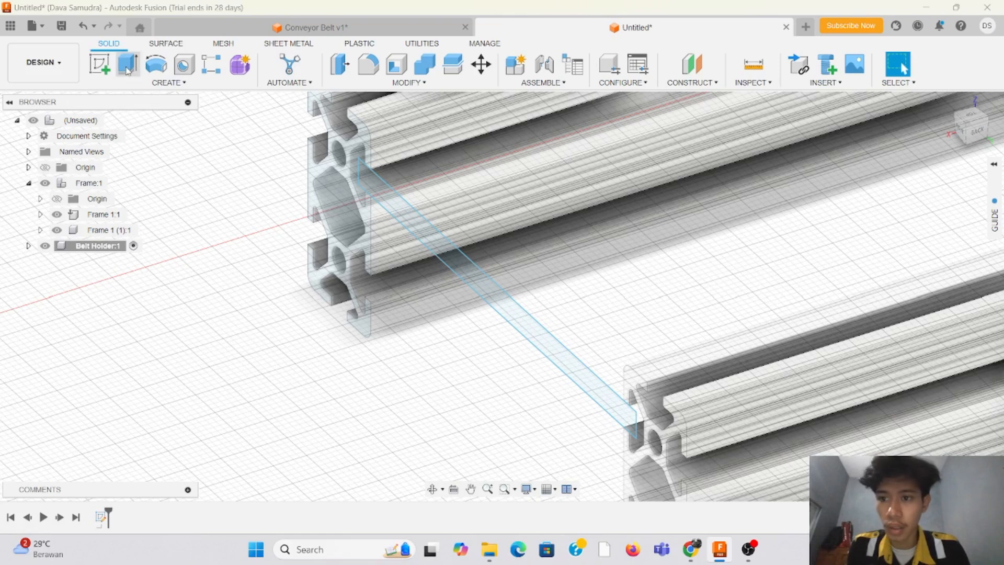
click(505, 304)
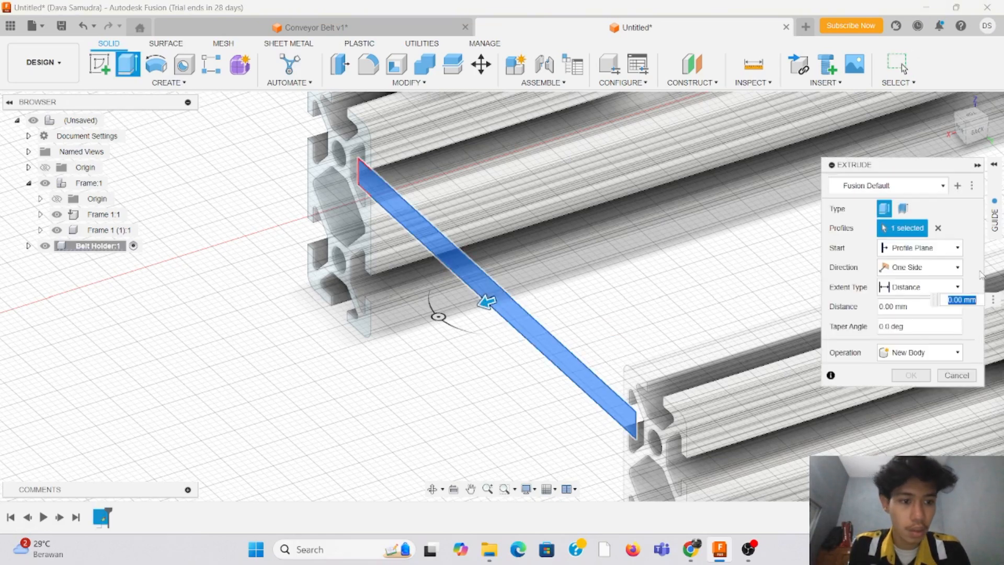
click(893, 308)
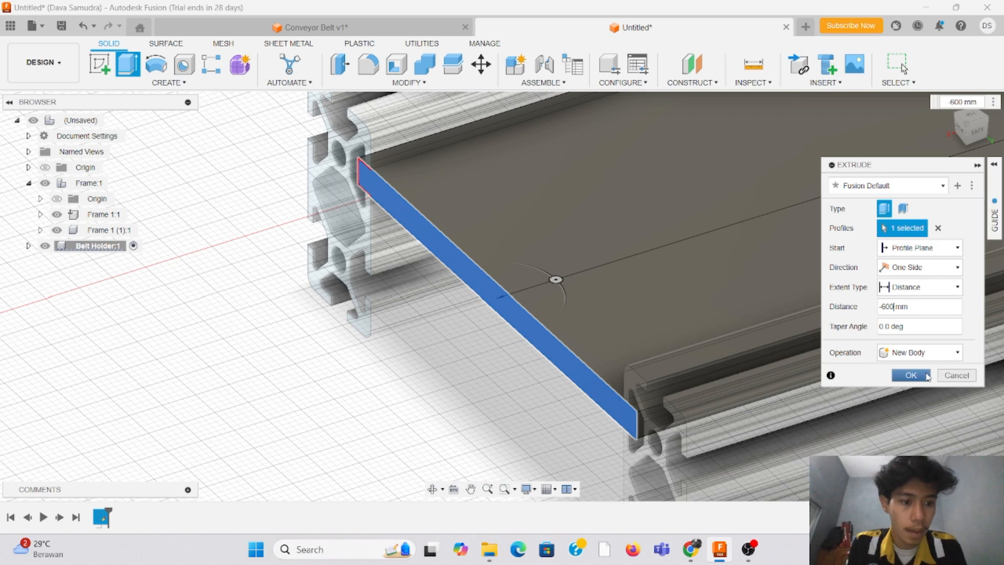
click(926, 375)
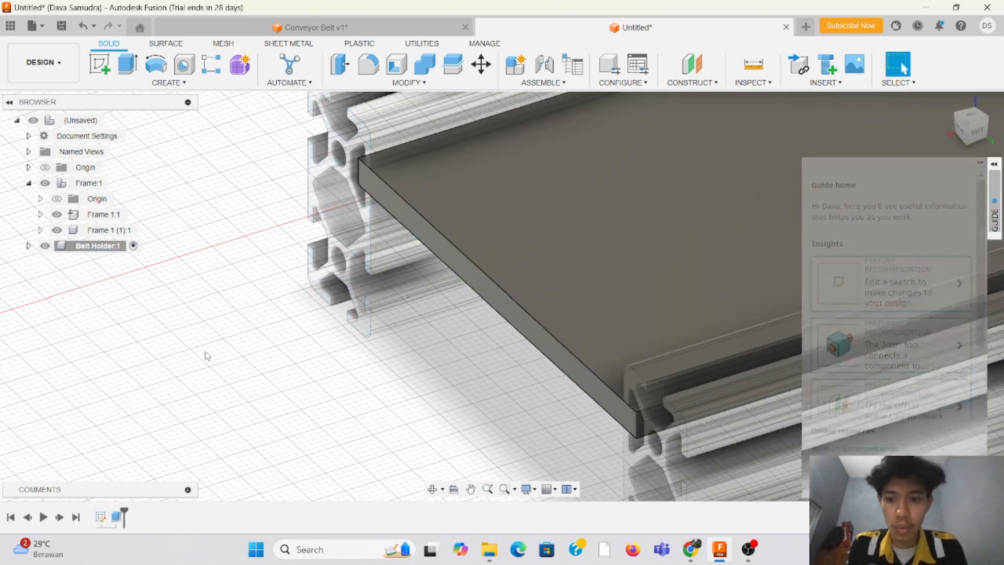
Step: Examine how the holder plate ends and sits in the rail slots at the far end of the frame
scroll(183, 309, down, 5)
middle_drag(608, 224, 219, 356)
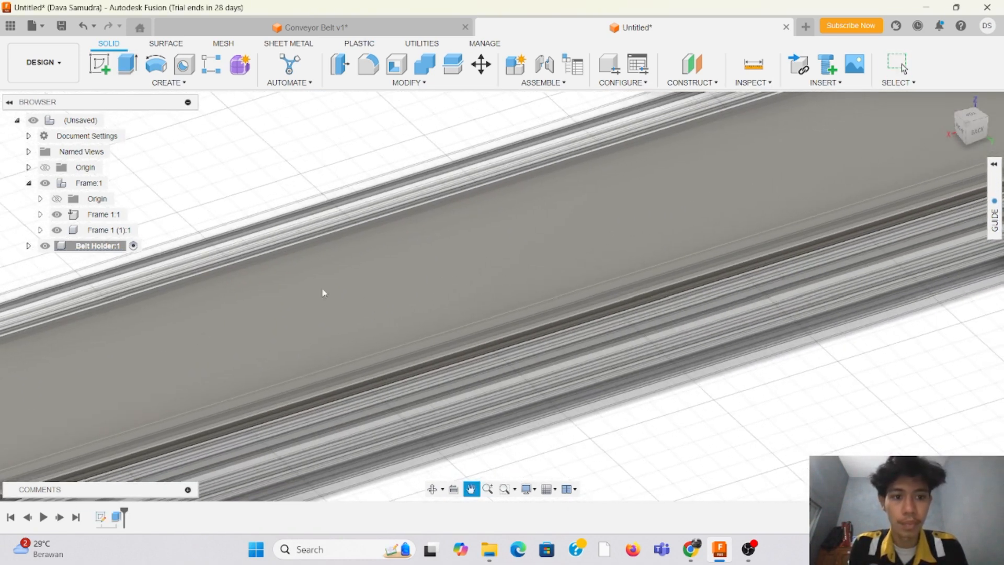
key(Escape)
scroll(323, 293, down, 5)
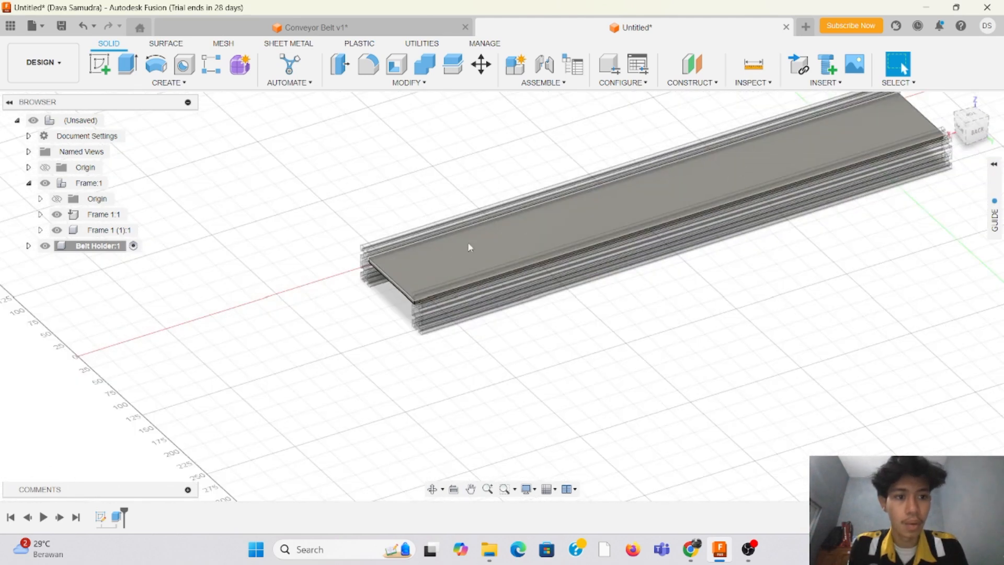
middle_drag(876, 240, 551, 330)
scroll(602, 185, up, 5)
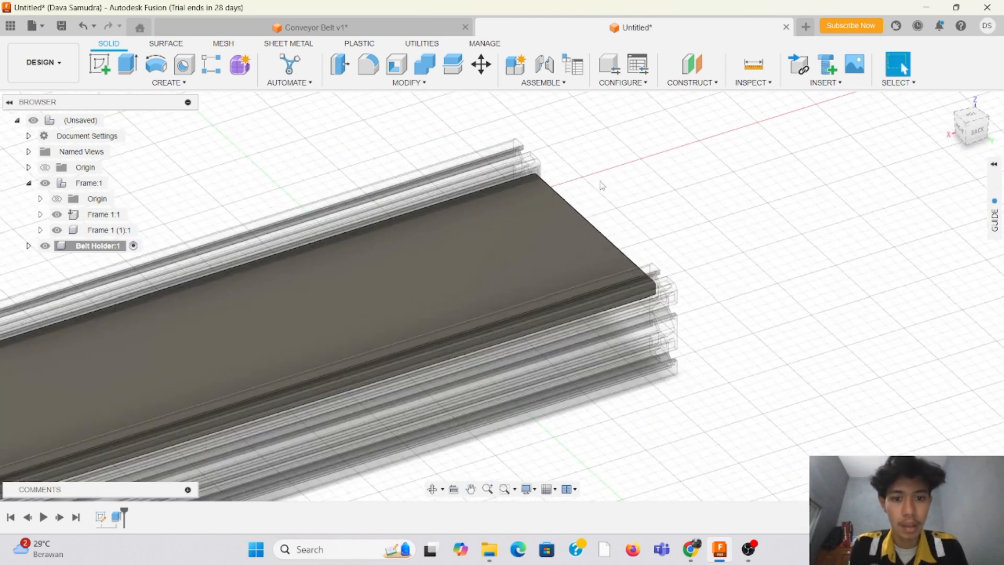
scroll(602, 185, up, 4)
click(971, 129)
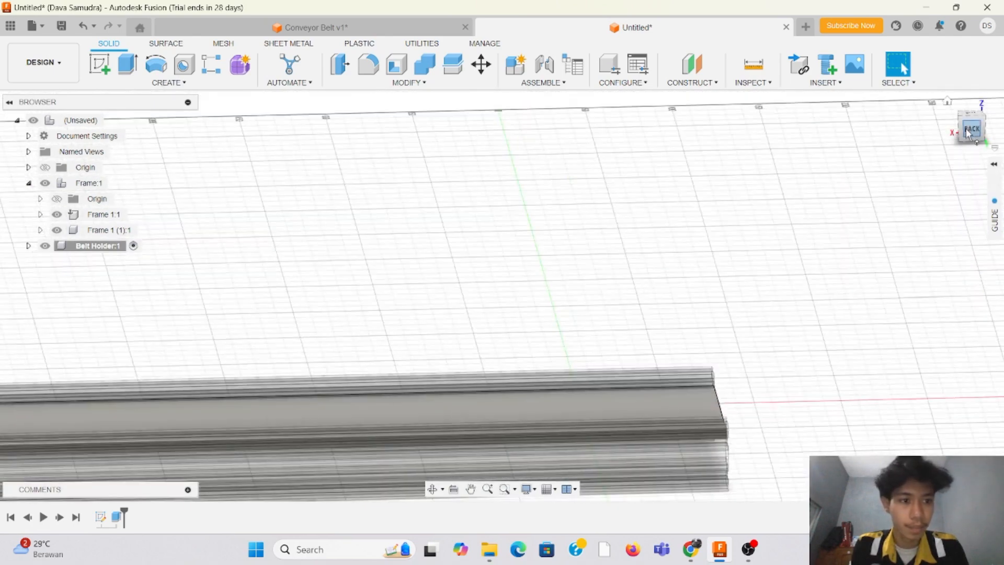
drag(968, 134, 918, 111)
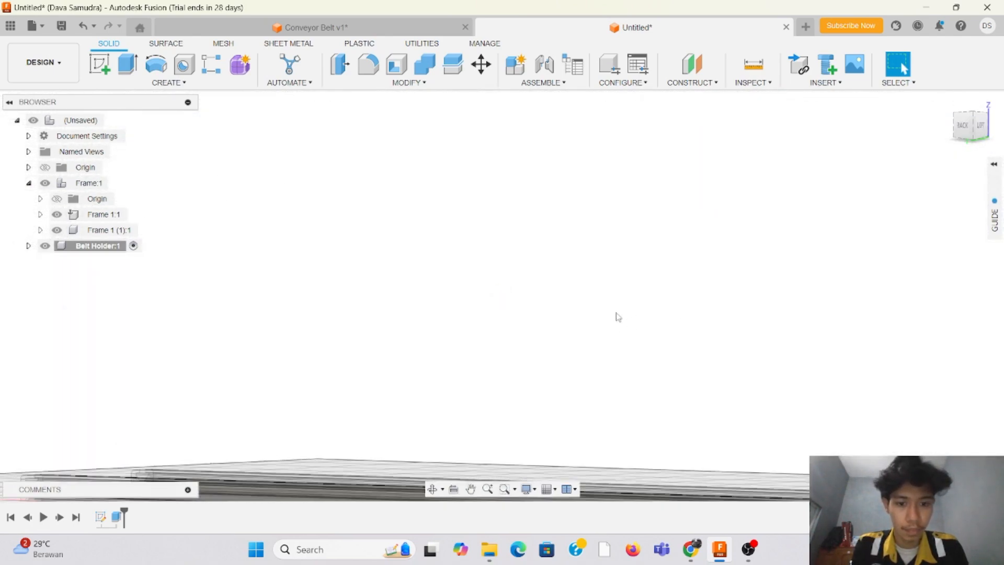
scroll(618, 317, down, 5)
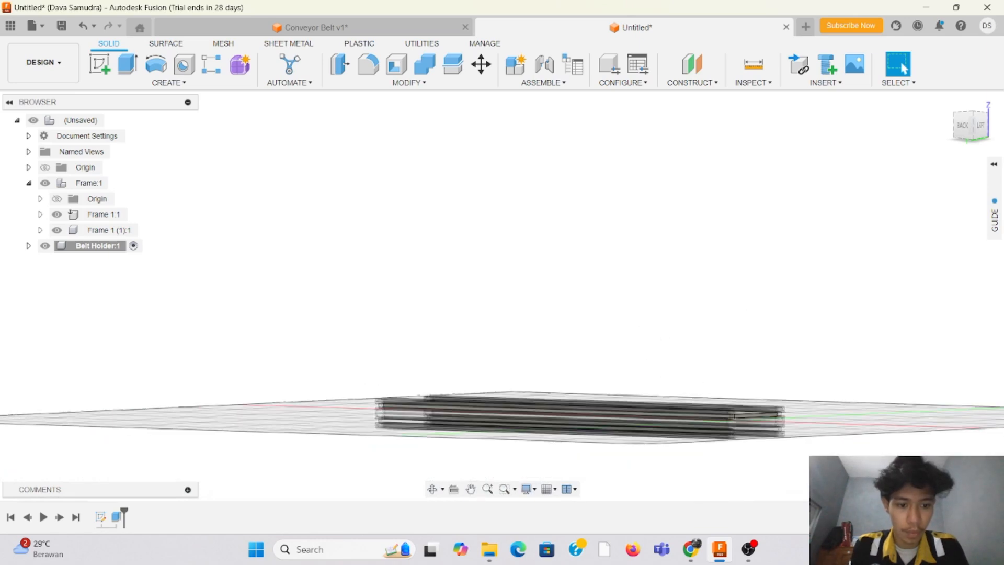
scroll(779, 416, up, 5)
drag(965, 131, 927, 172)
scroll(734, 431, up, 8)
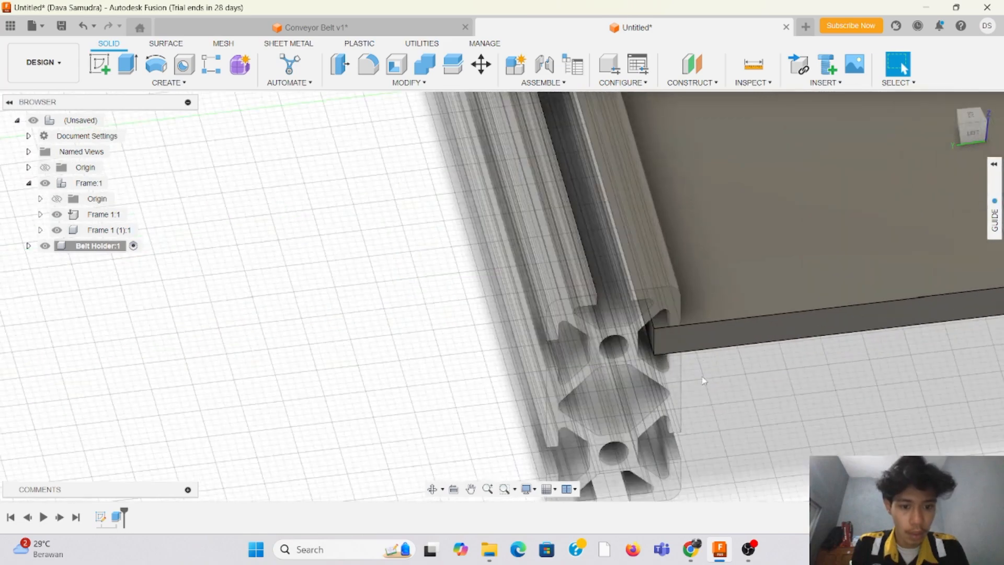
scroll(856, 256, down, 3)
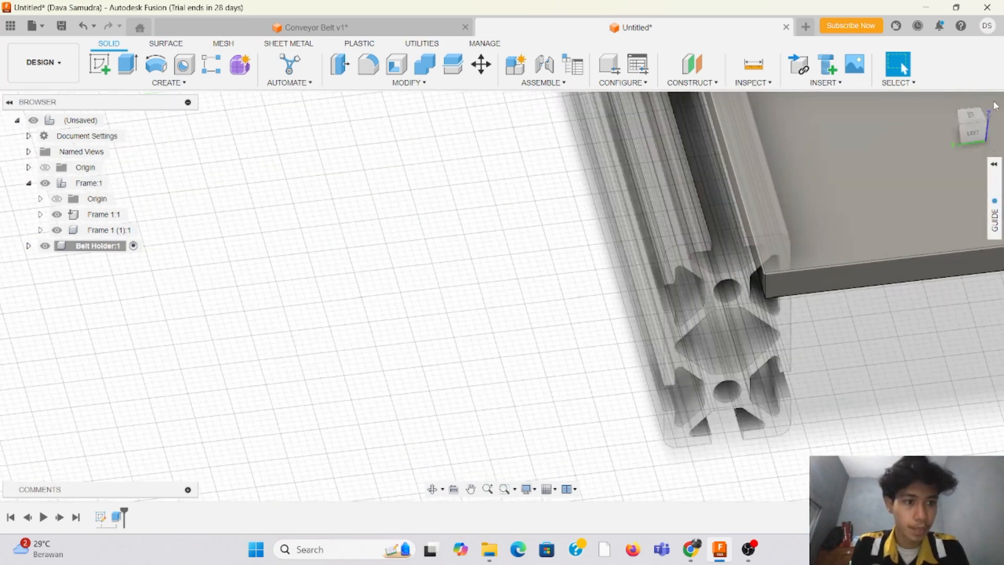
drag(982, 132, 1000, 126)
Step: Inspect the holder plate along the whole frame and its fit between the rails at the sketched end
scroll(825, 163, down, 7)
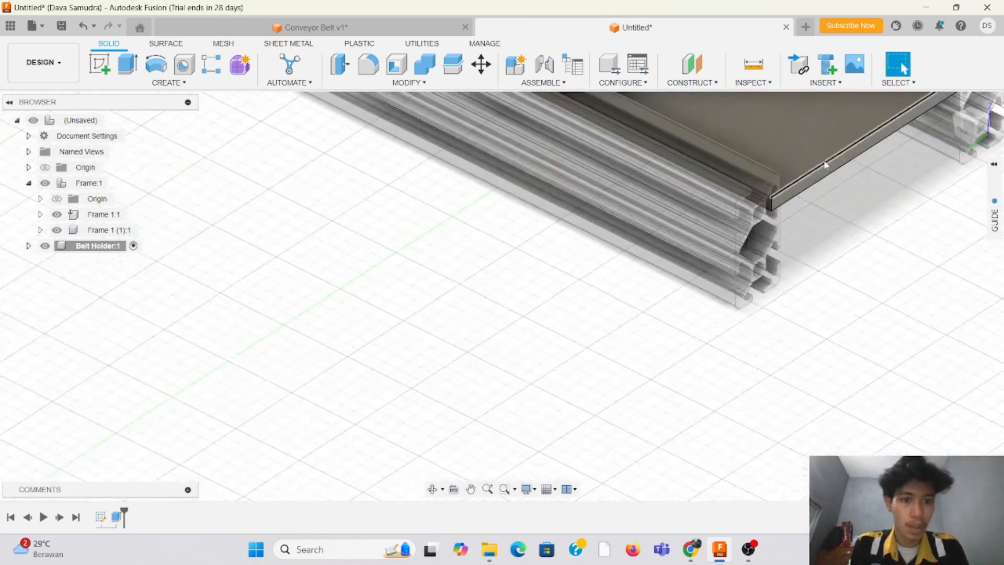
scroll(374, 350, down, 4)
scroll(436, 173, down, 2)
scroll(484, 143, up, 5)
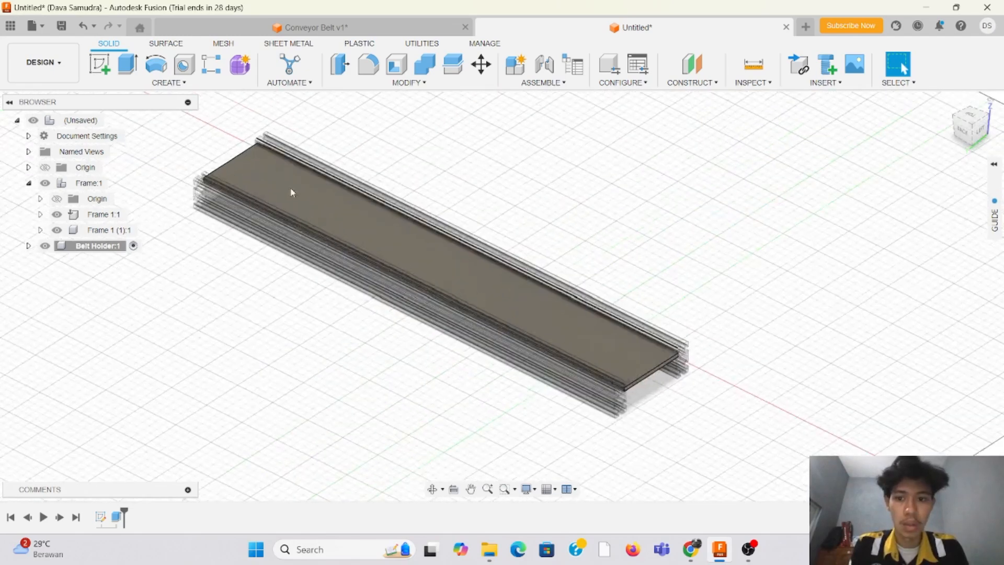
scroll(293, 195, up, 1)
scroll(532, 125, up, 2)
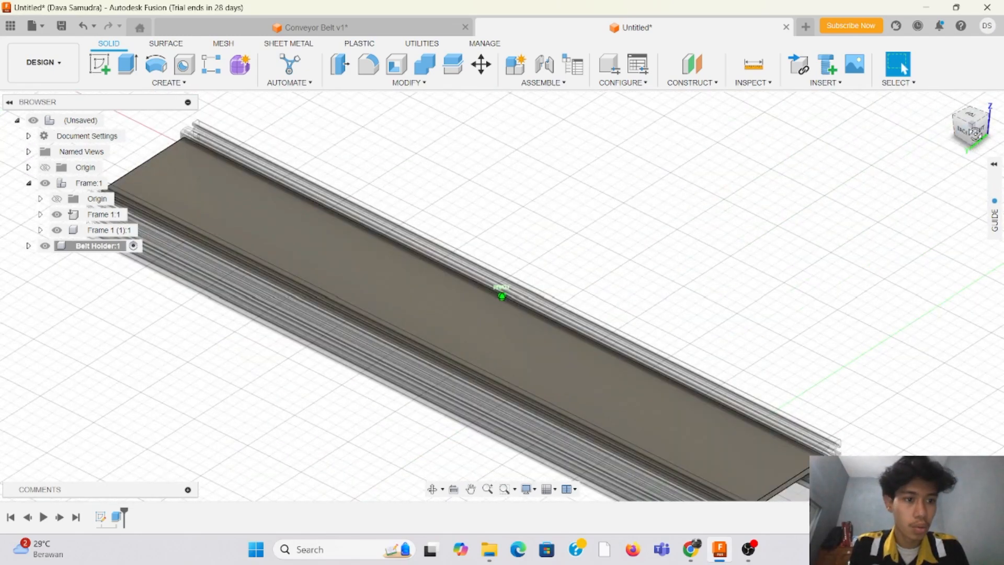
drag(976, 134, 1003, 130)
scroll(885, 199, down, 3)
scroll(974, 191, down, 1)
scroll(530, 230, up, 2)
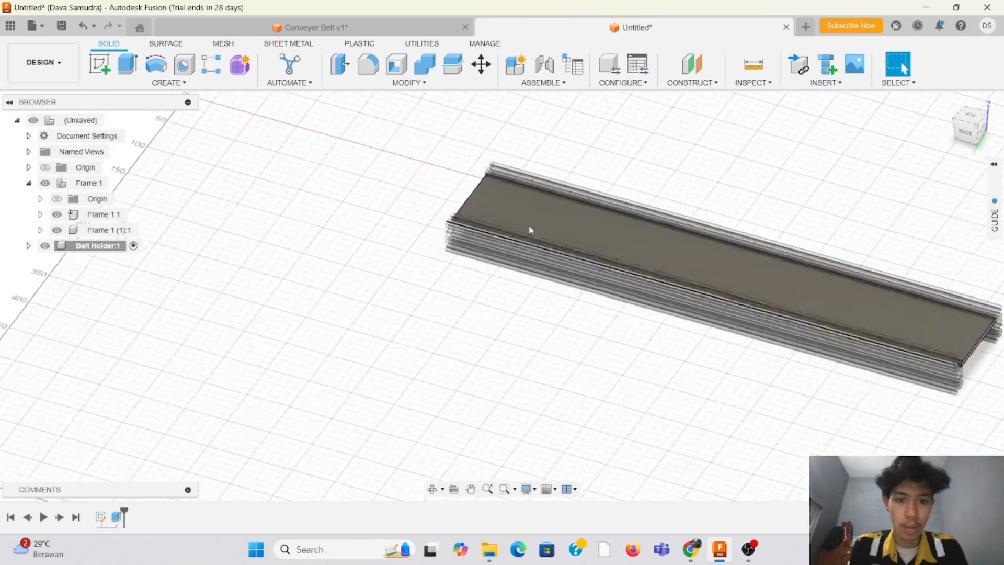
scroll(530, 230, up, 1)
shift+middle_drag(503, 296, 883, 182)
scroll(885, 273, down, 3)
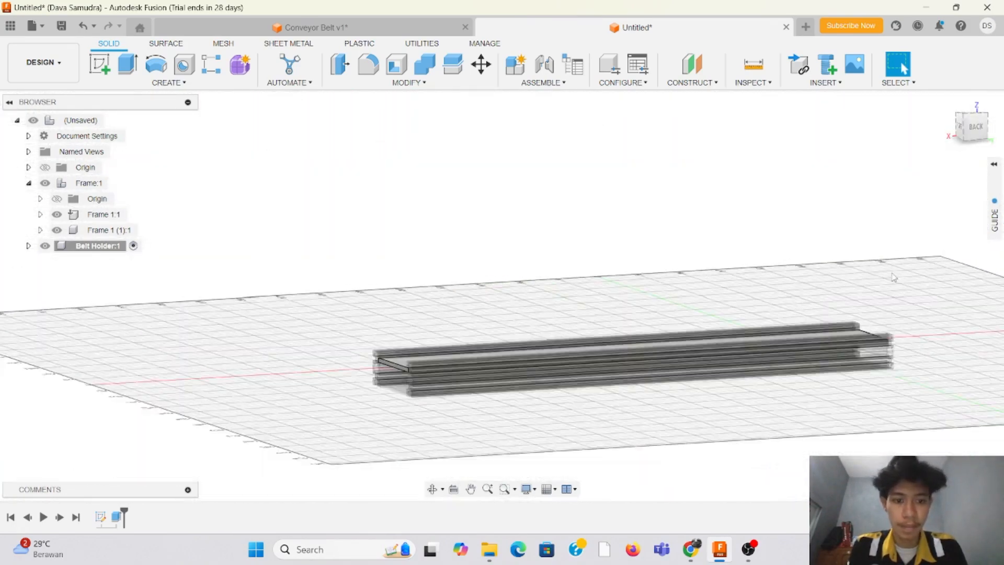
scroll(924, 273, up, 1)
drag(976, 130, 995, 131)
shift+middle_drag(502, 296, 401, 378)
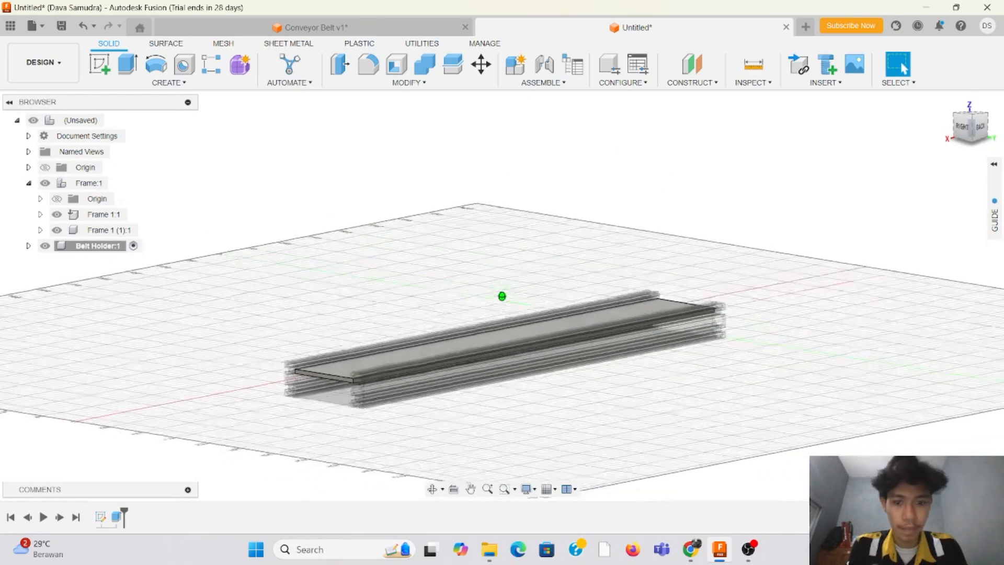
scroll(401, 378, up, 6)
scroll(313, 402, up, 2)
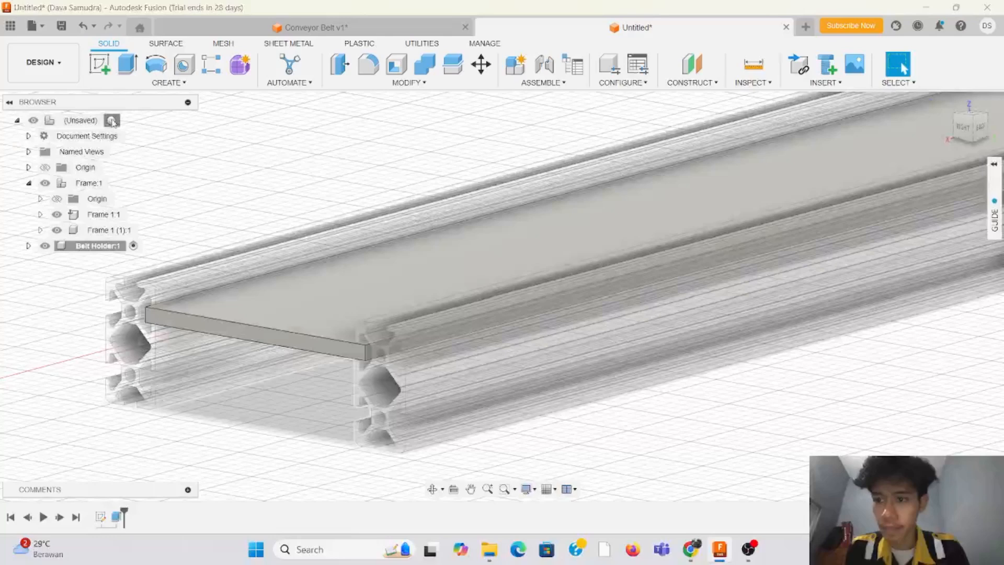
Step: Reactivate the top-level component and find single-profile T-Slotted Framing Rails under "aluminum extrusions" in the McMaster-Carr component catalog
click(113, 120)
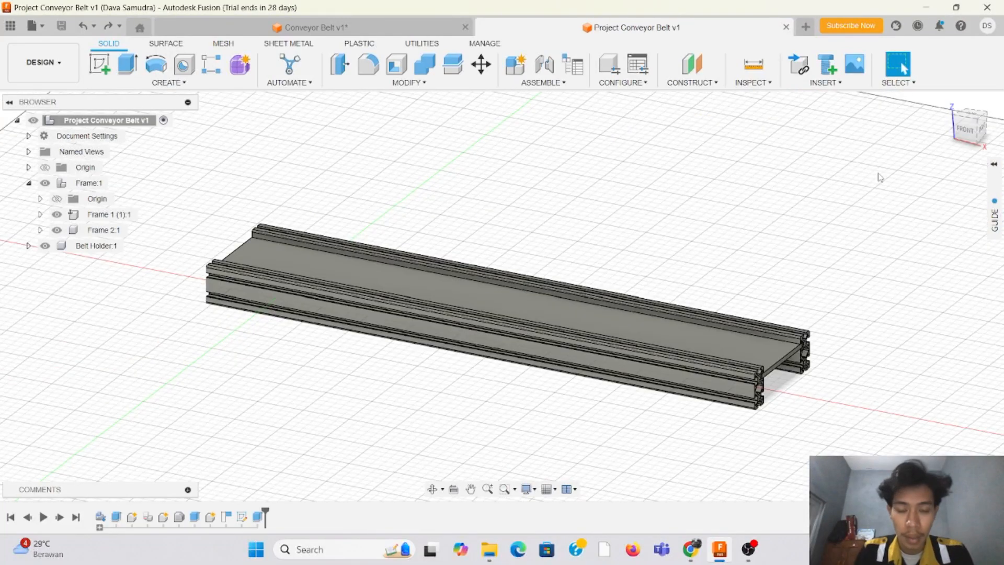
click(839, 85)
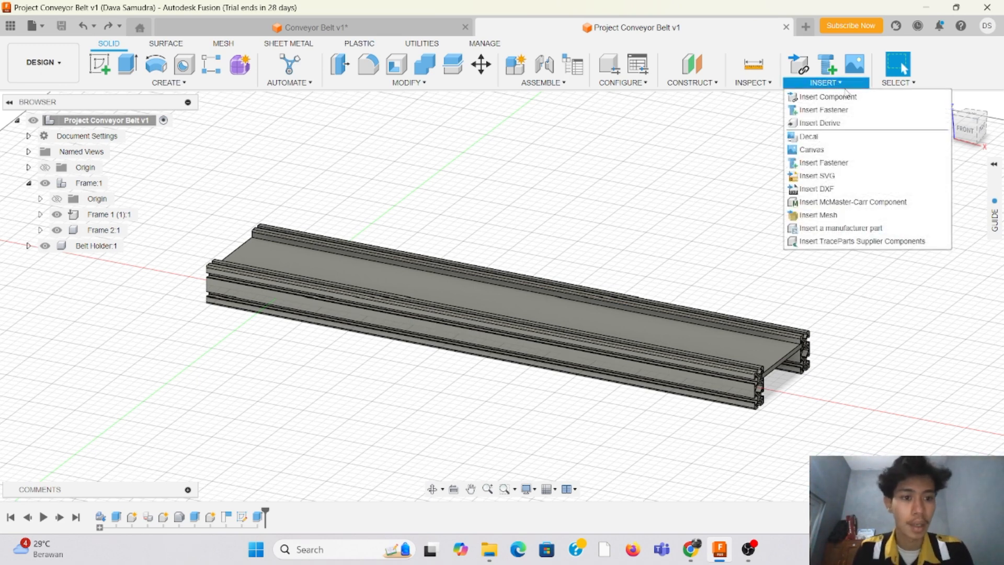
click(863, 205)
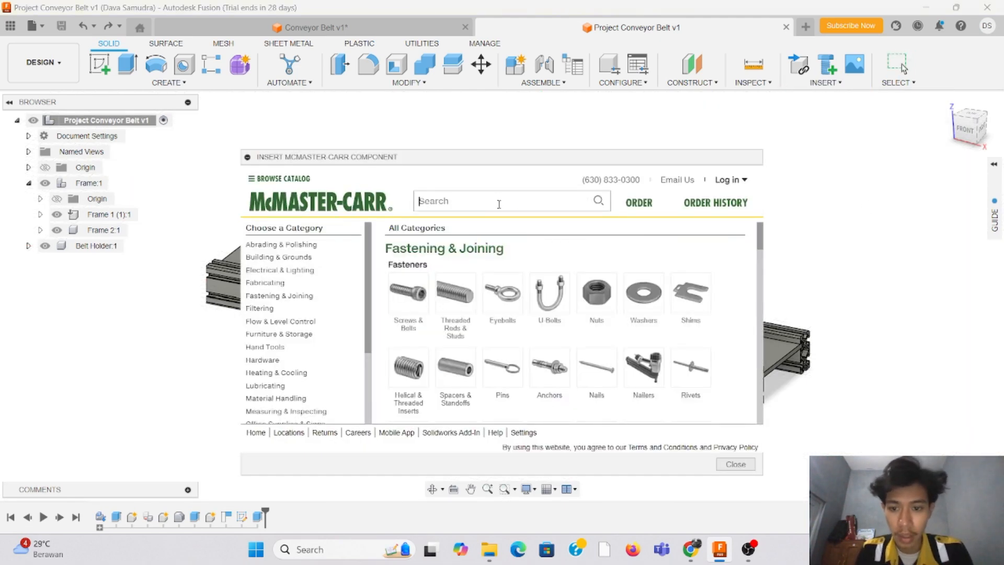
click(499, 202)
text(alu)
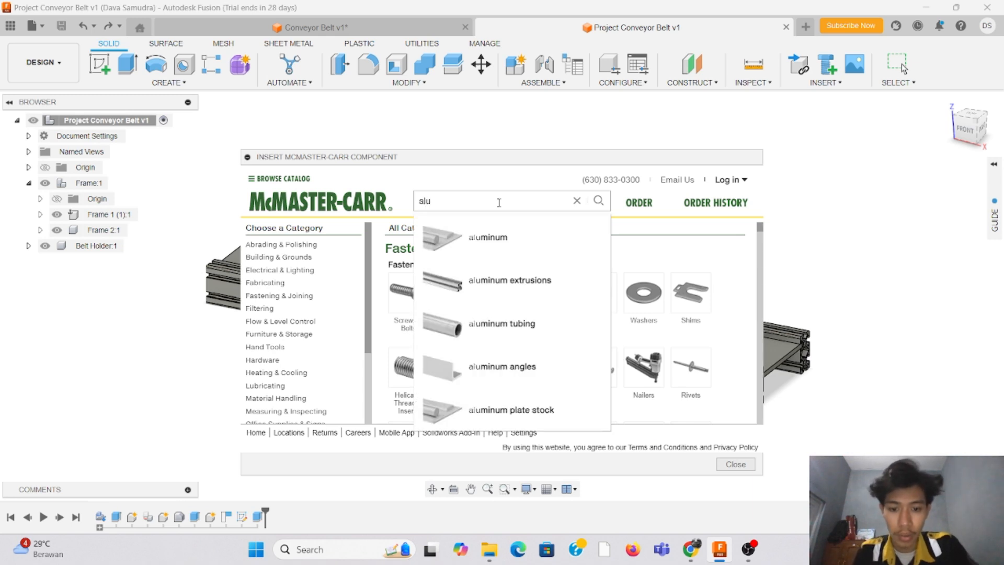
click(526, 281)
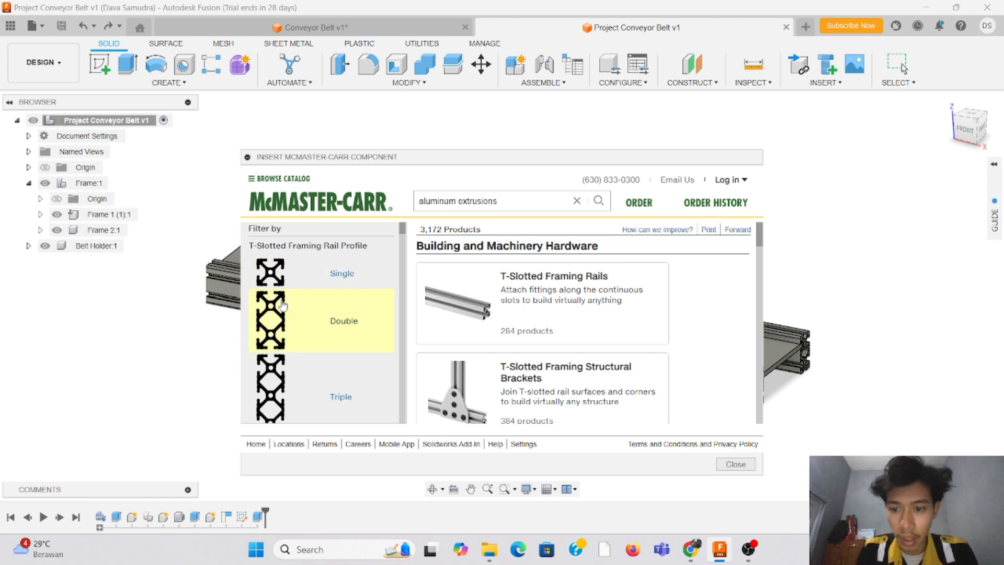
click(277, 277)
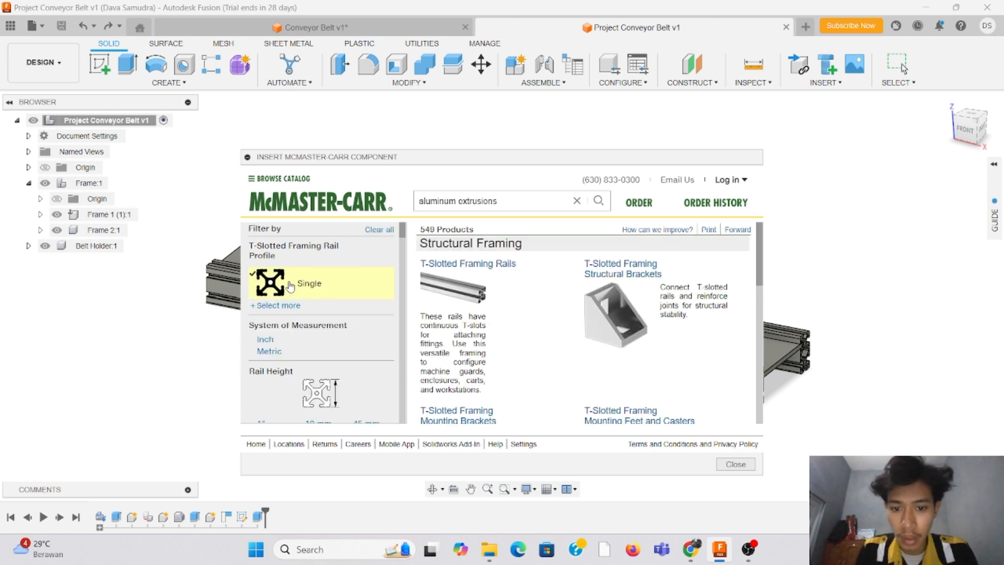
click(440, 266)
Step: Filter the T-slotted framing rails to a rail width of 20 mm
scroll(366, 288, down, 6)
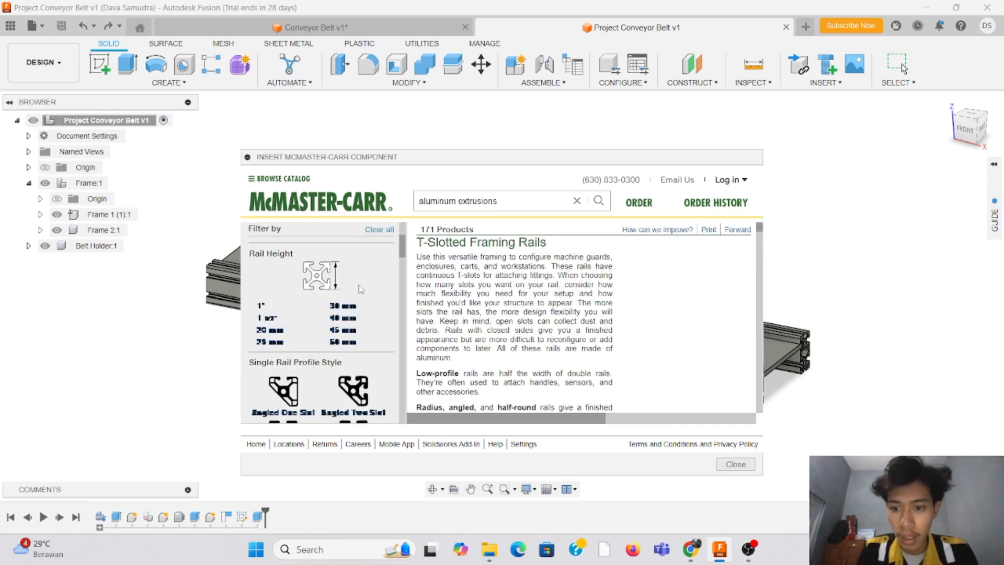
scroll(369, 289, down, 6)
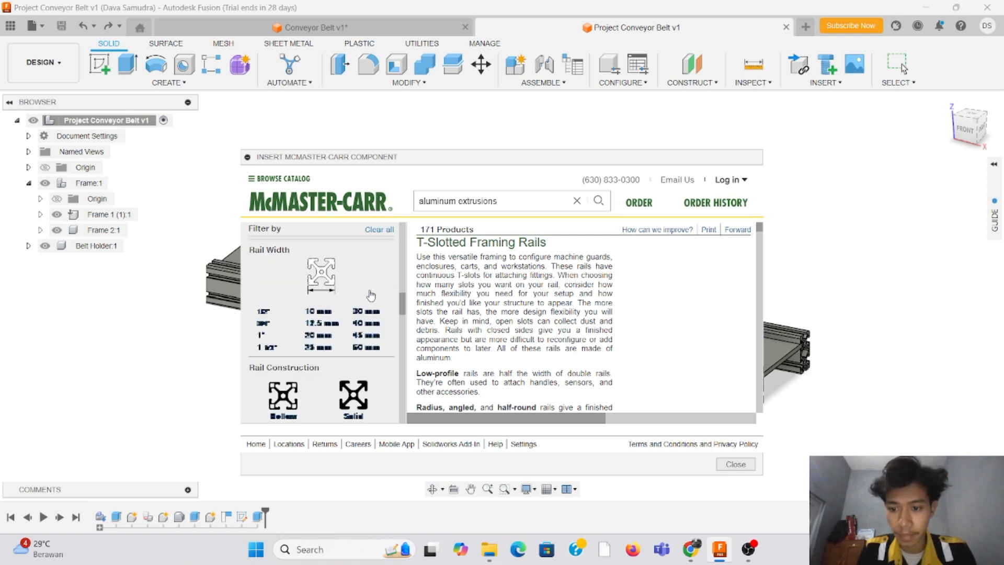
scroll(371, 297, down, 1)
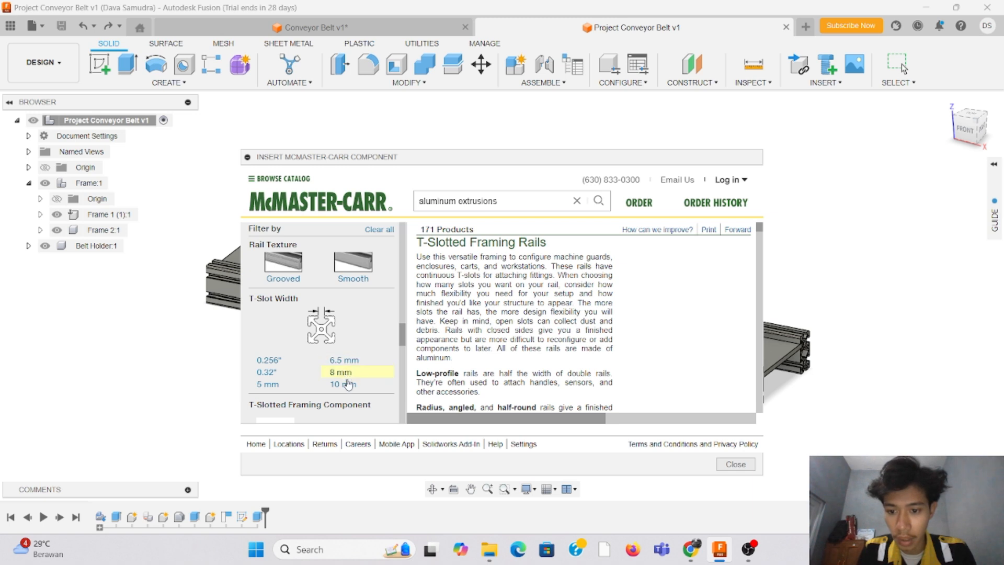
scroll(344, 373, up, 5)
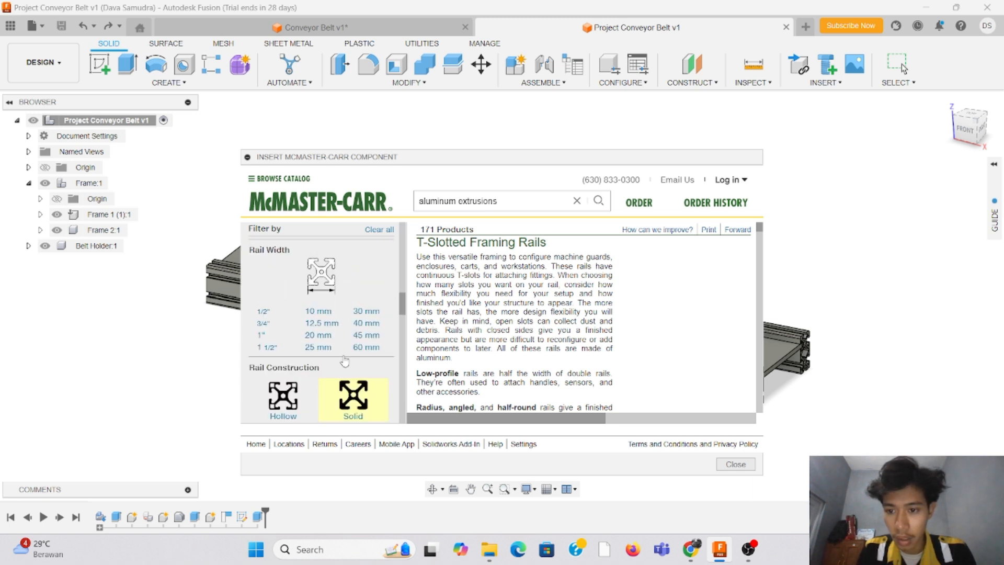
click(319, 335)
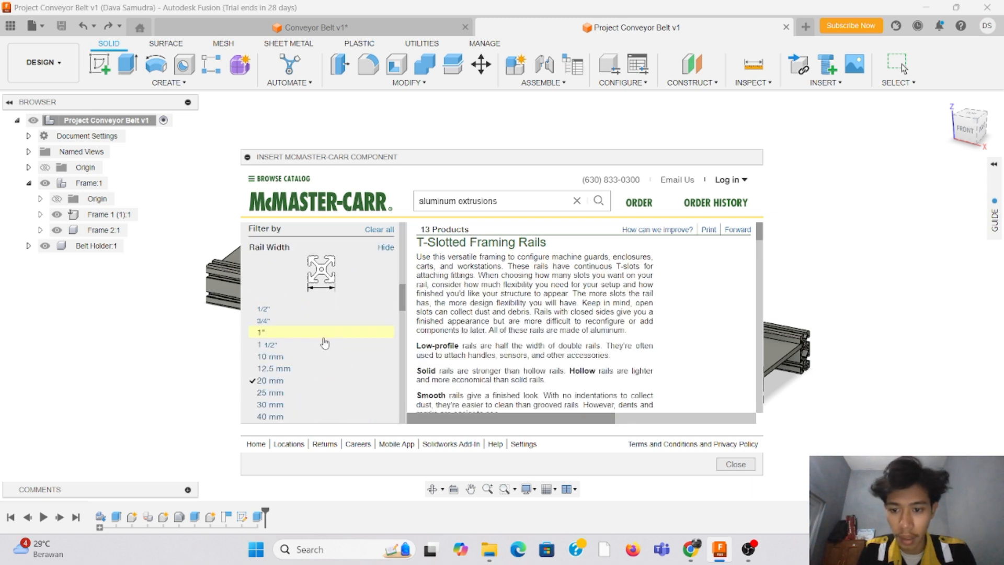
Step: Insert the silver single four slot rail 5537T101, 20 mm square, solid, 1/2 ft long, as a 3-D STEP model
scroll(521, 356, down, 6)
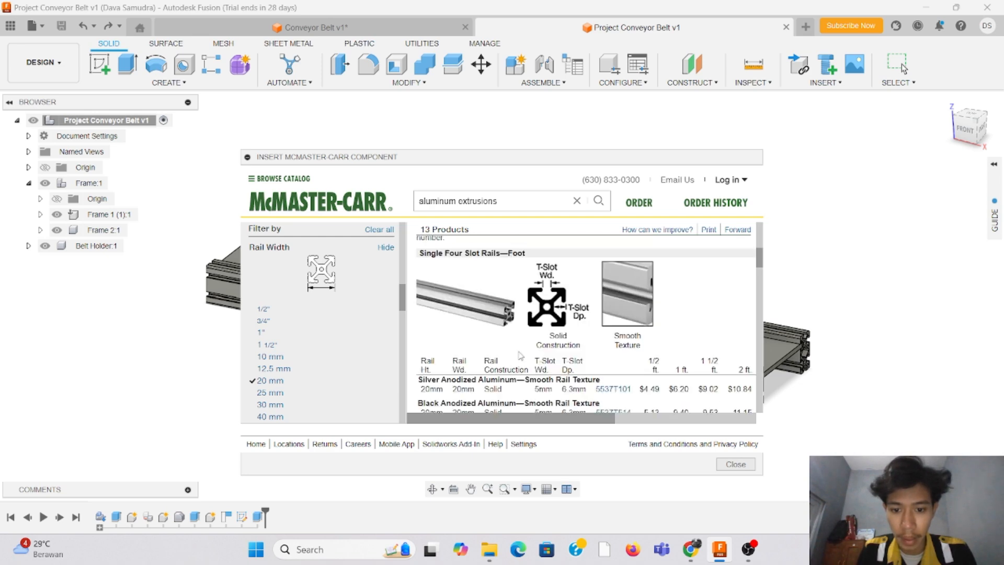
click(458, 390)
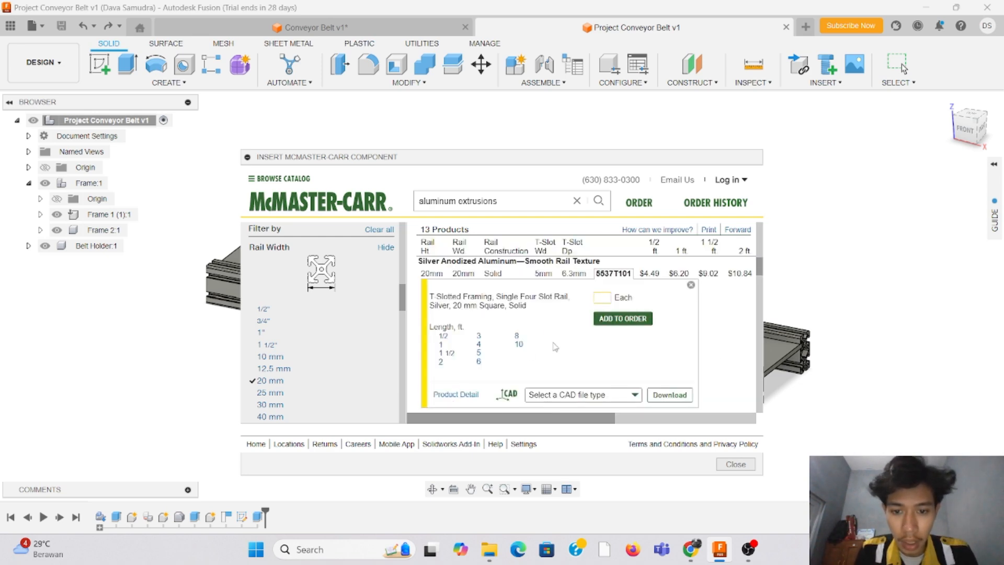
click(443, 337)
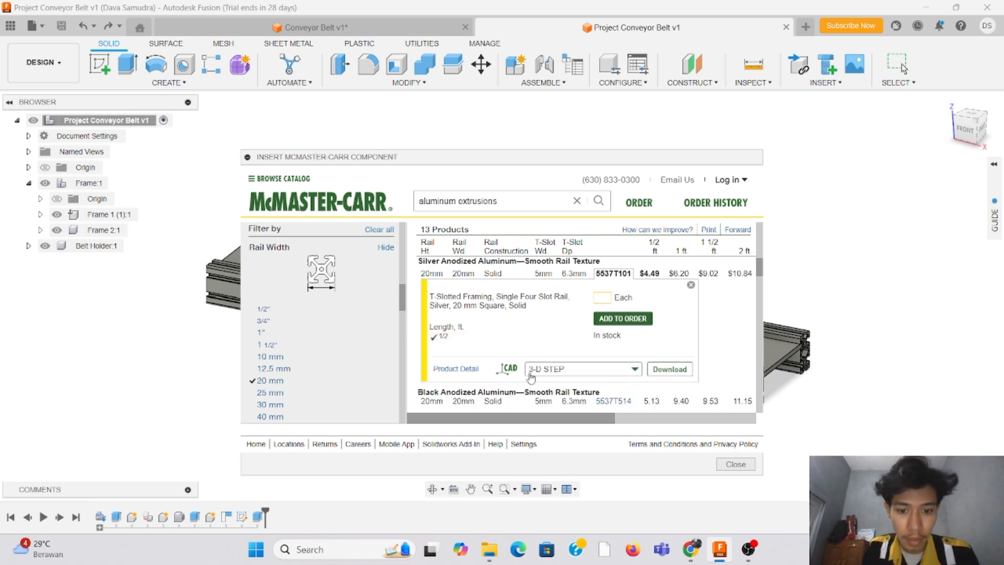
click(665, 367)
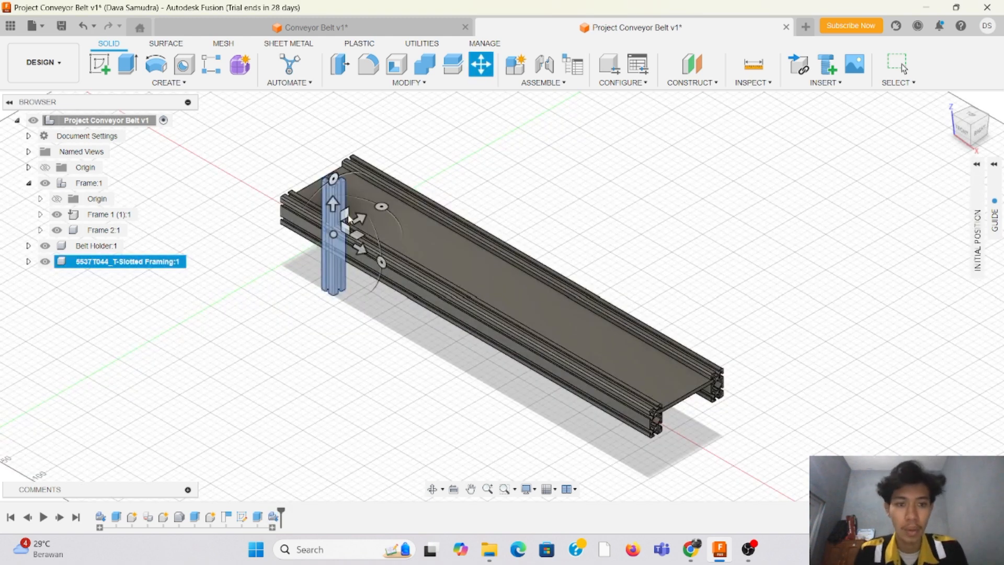
Step: Move the inserted rail clear of the frame's end by about -95.7, -37.8 and 57.9 mm and leave the move command
drag(333, 236, 251, 174)
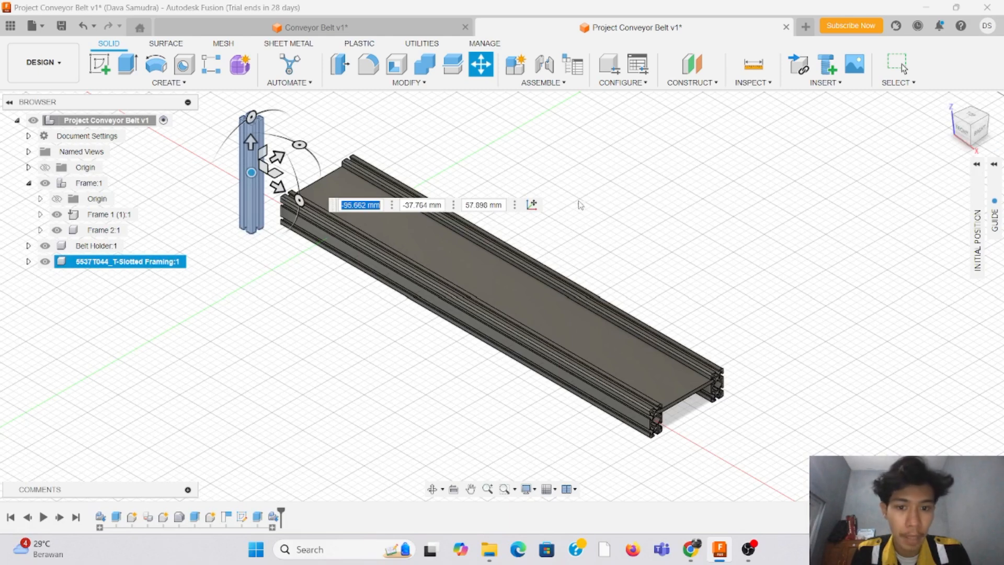
scroll(607, 155, up, 3)
scroll(802, 156, down, 5)
scroll(399, 95, up, 3)
scroll(555, 147, up, 2)
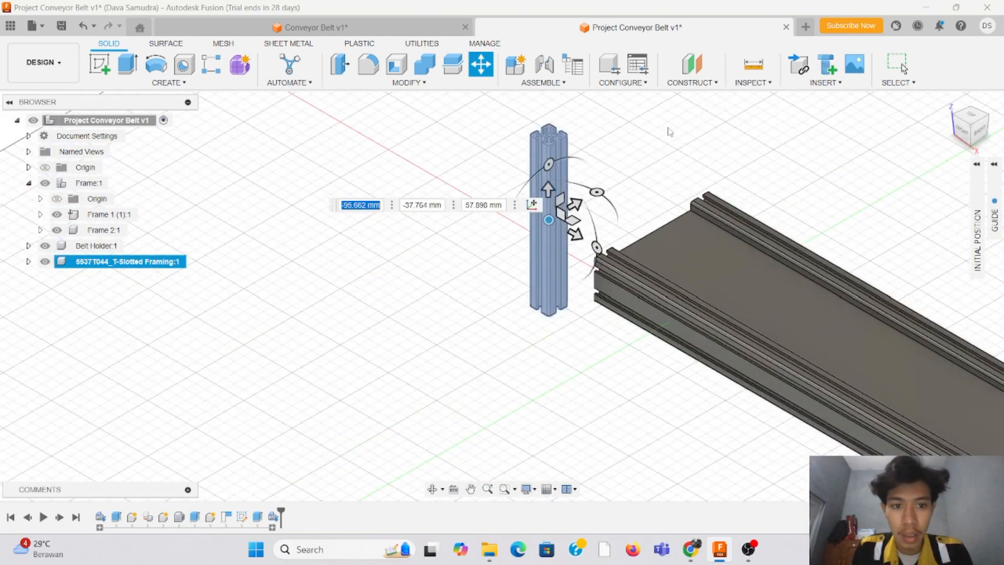
key(Escape)
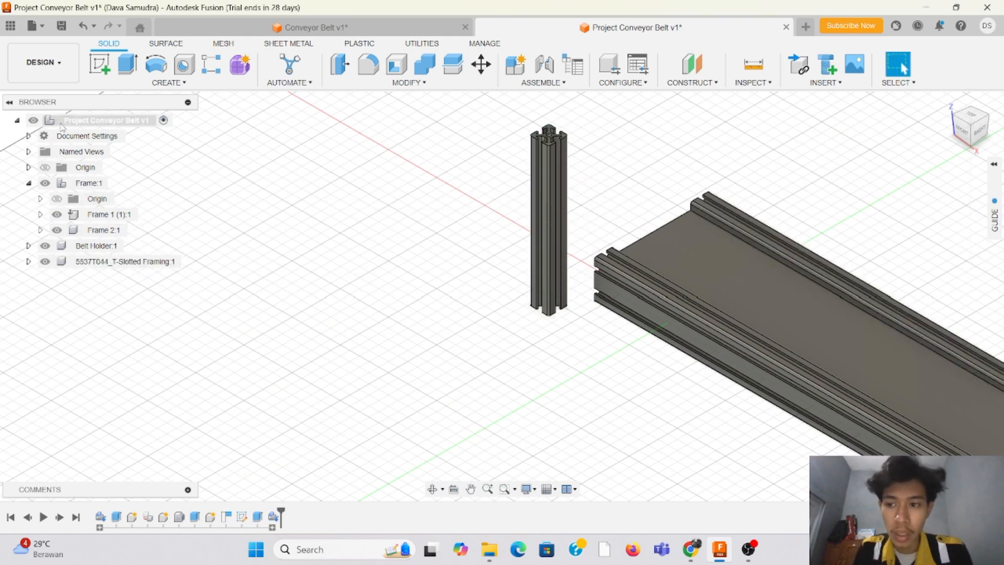
Step: Create a new internal component named legs under the top-level Project Conveyor Belt component
right_click(96, 122)
click(120, 130)
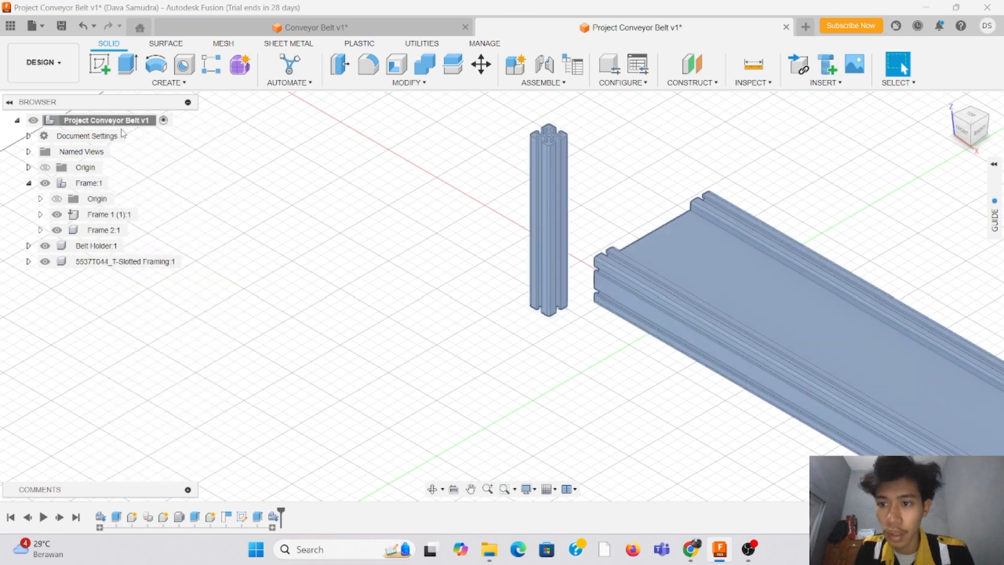
drag(851, 222, 806, 212)
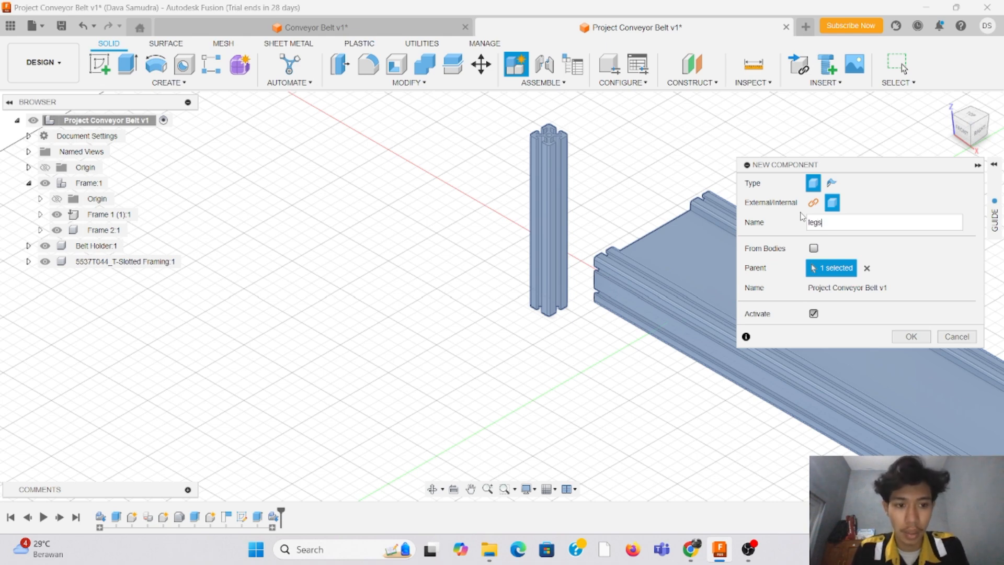
key(Return)
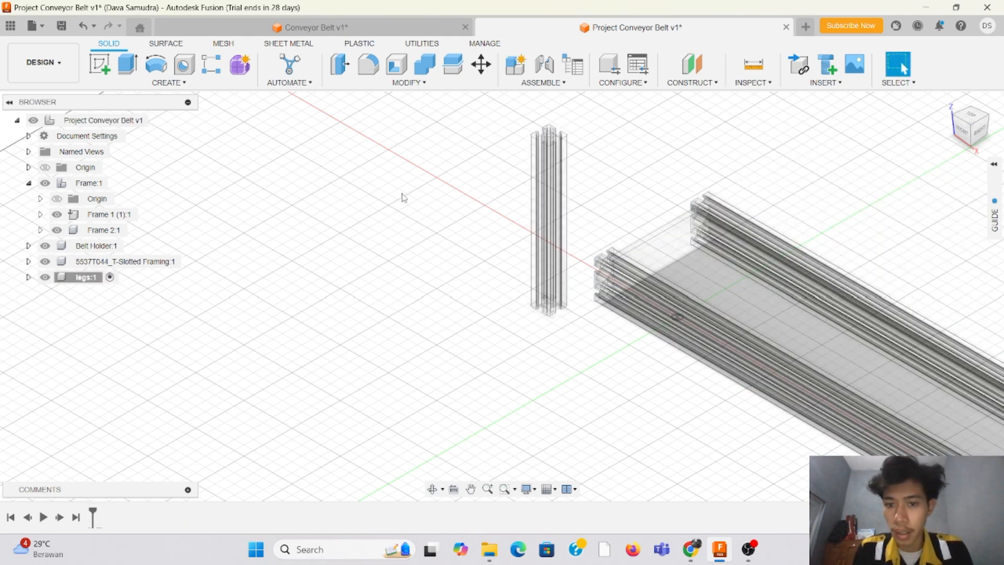
Step: Reactivate the top-level Project Conveyor Belt component and clear the selection
drag(965, 137, 997, 139)
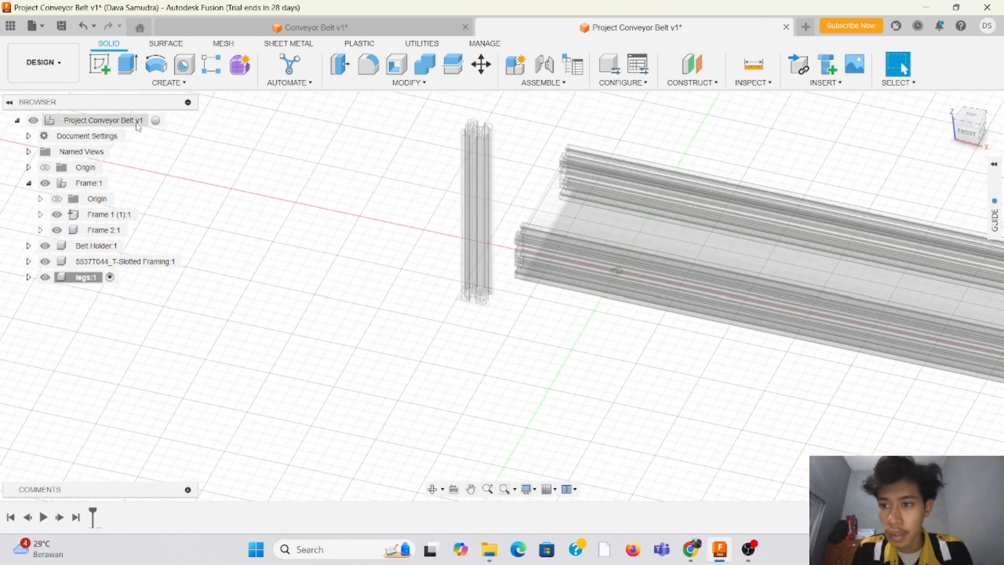
click(156, 121)
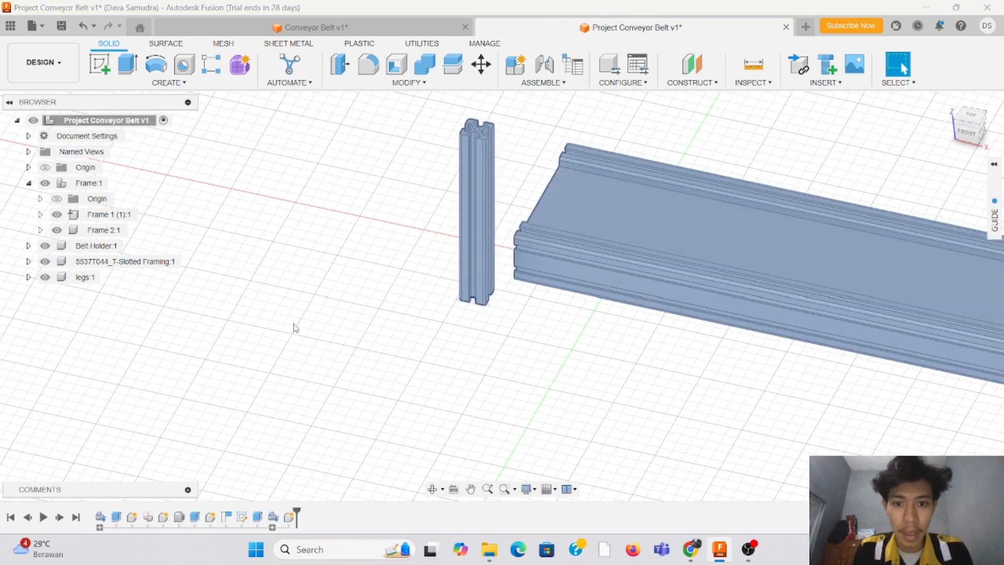
scroll(294, 324, down, 3)
scroll(574, 128, up, 1)
click(574, 128)
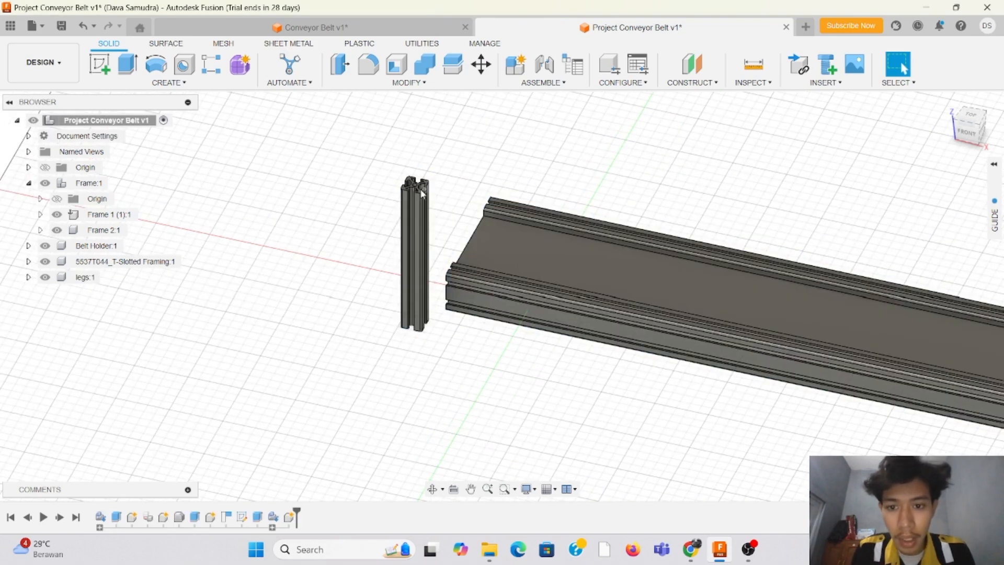
Step: Shorten the upright rail by extruding its top face -108 mm as a cut
click(128, 65)
scroll(480, 236, up, 3)
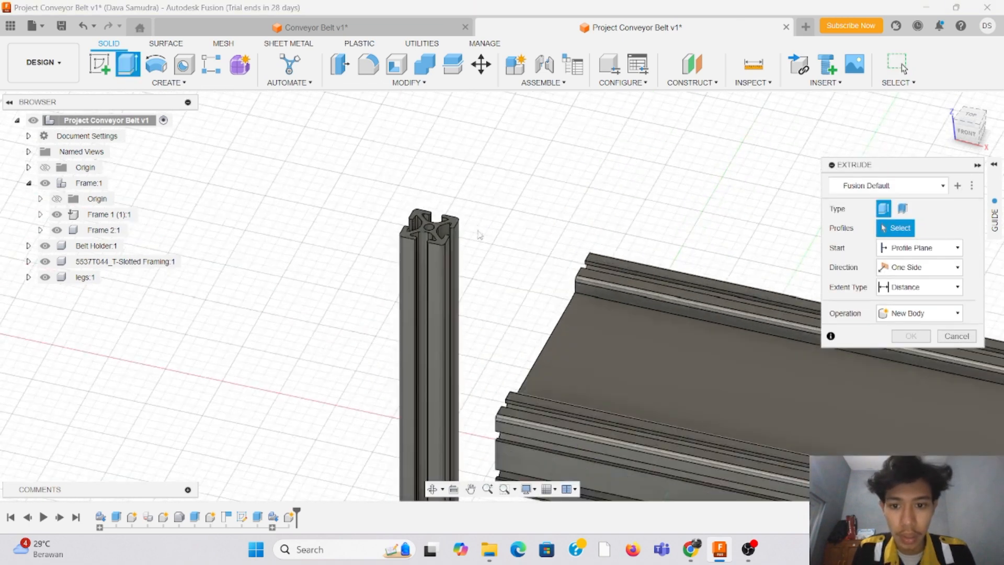
click(424, 220)
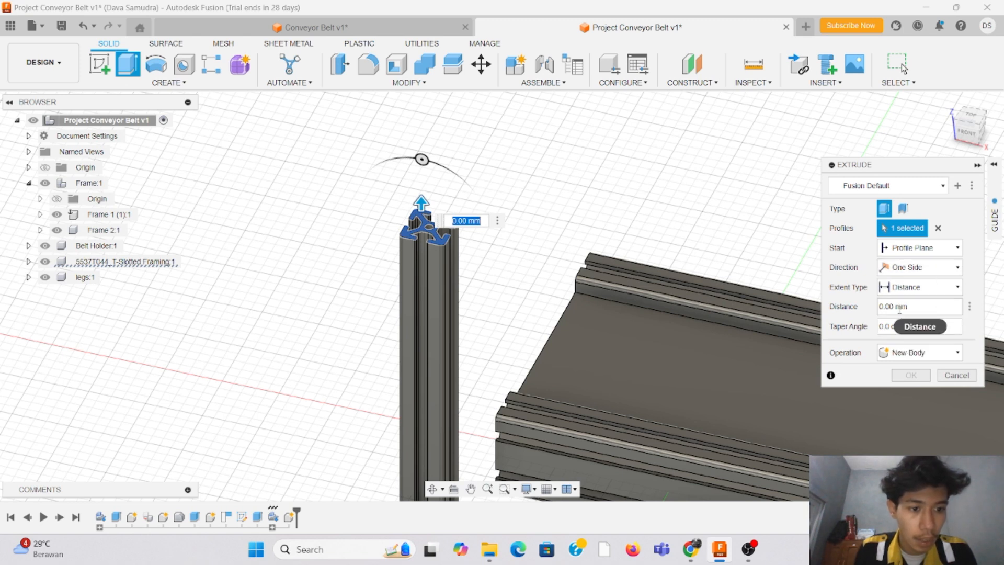
click(879, 308)
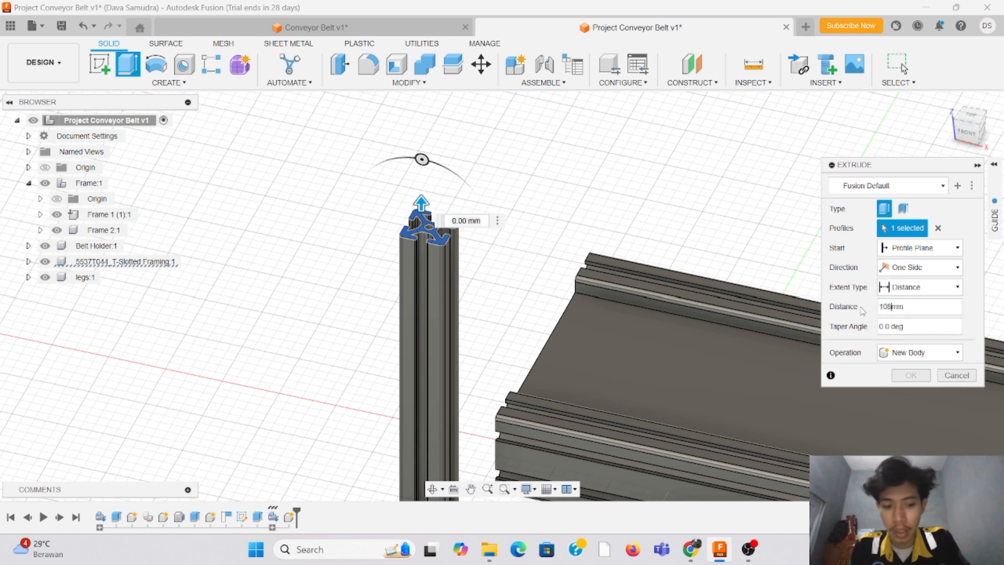
text(108)
key(BackSpace)
key(BackSpace)
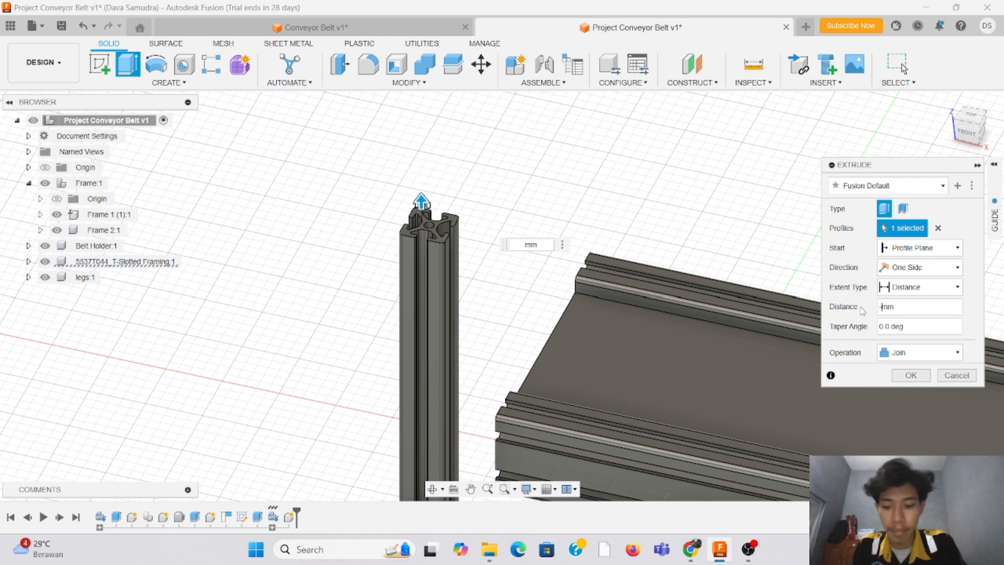
text(-108)
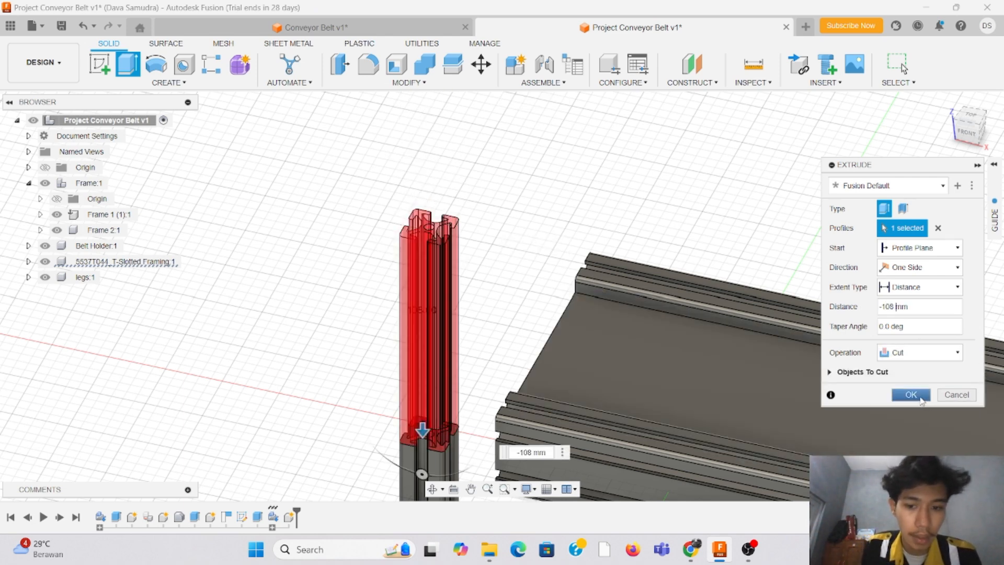
click(911, 395)
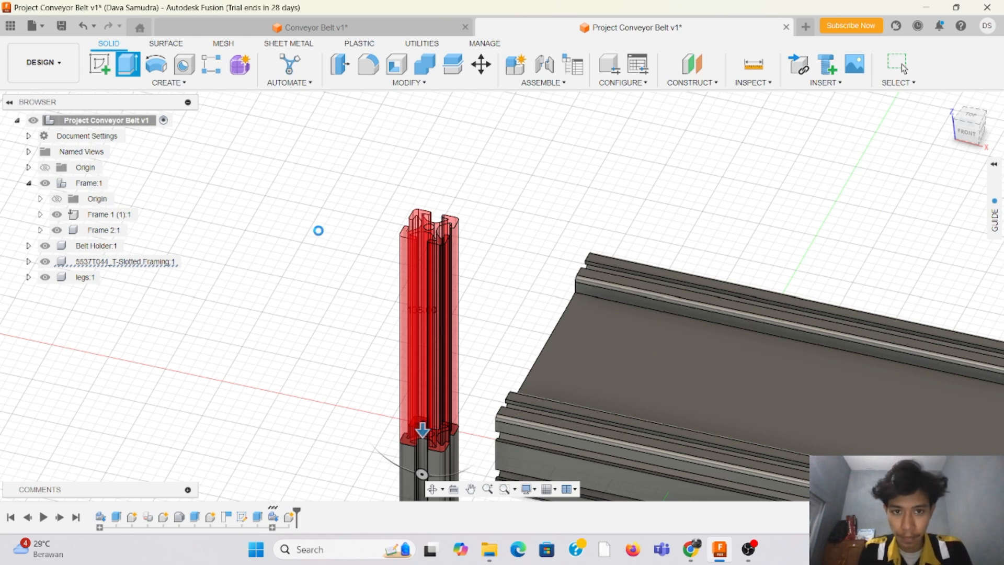
Step: Examine the shortened rail beside the frame's end from the front and at an angle
scroll(370, 277, down, 3)
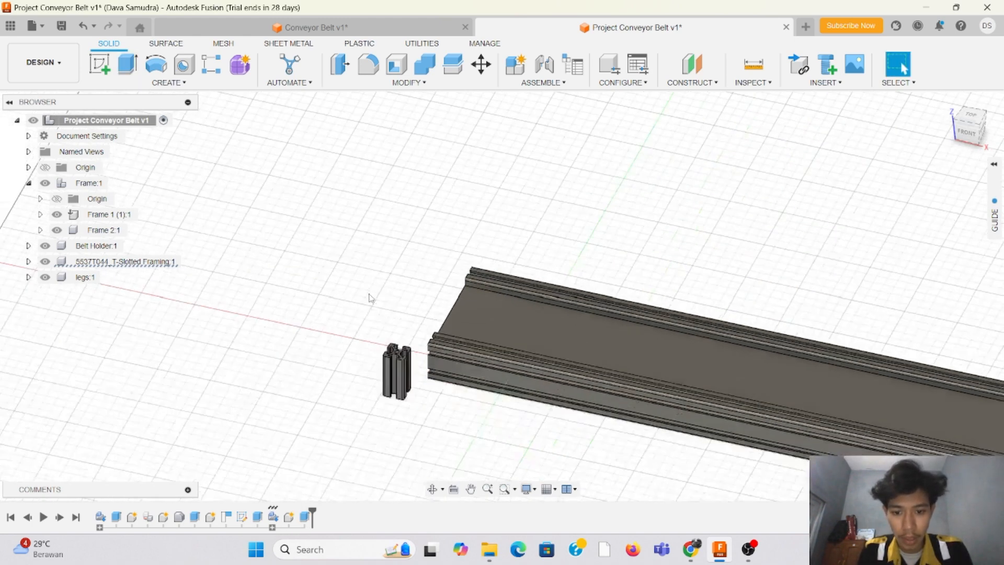
scroll(336, 394, up, 5)
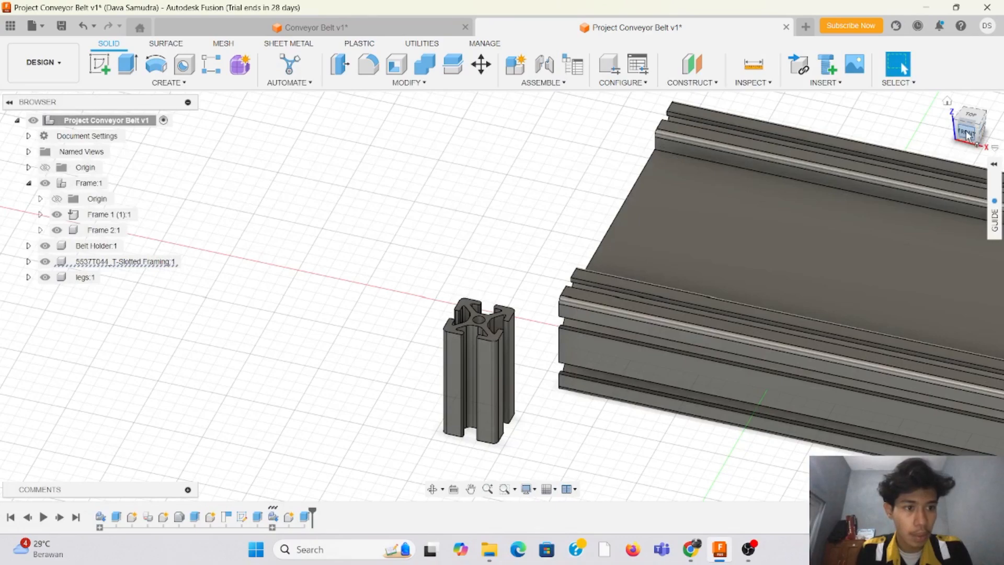
click(968, 134)
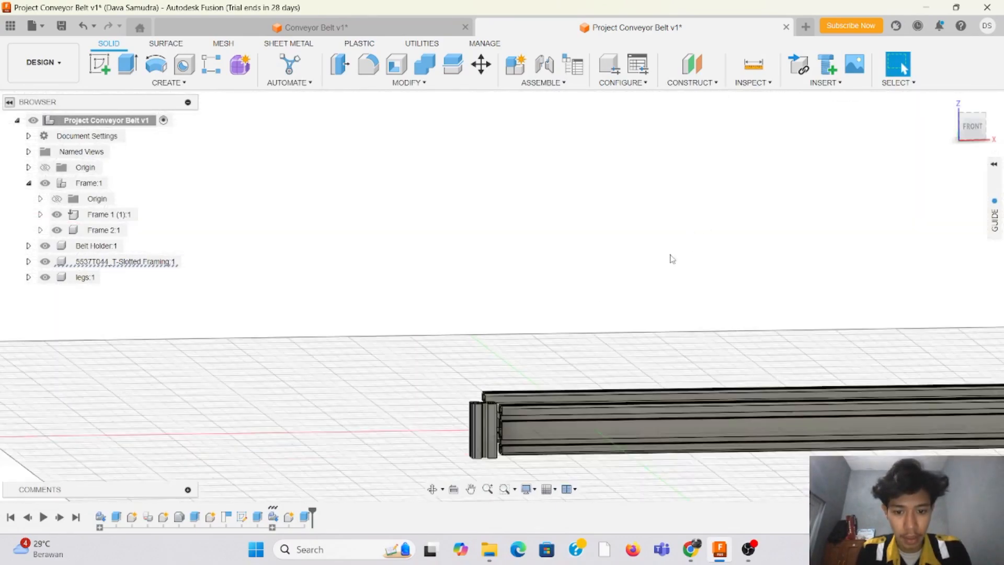
scroll(673, 259, down, 3)
scroll(576, 443, up, 5)
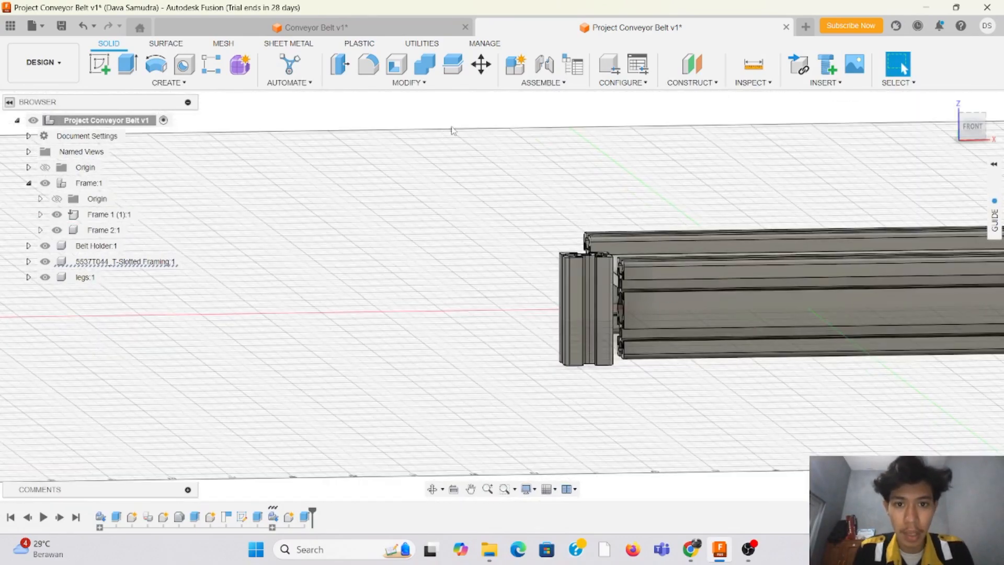
scroll(924, 271, up, 2)
mouse_move(973, 128)
mouse_down()
mouse_move(968, 148)
mouse_move(986, 138)
mouse_up()
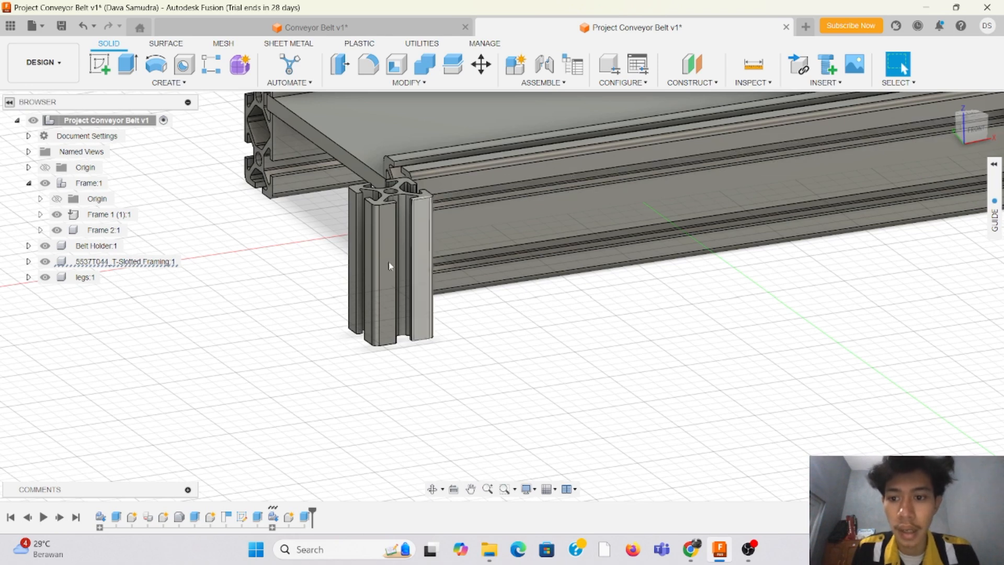
click(543, 83)
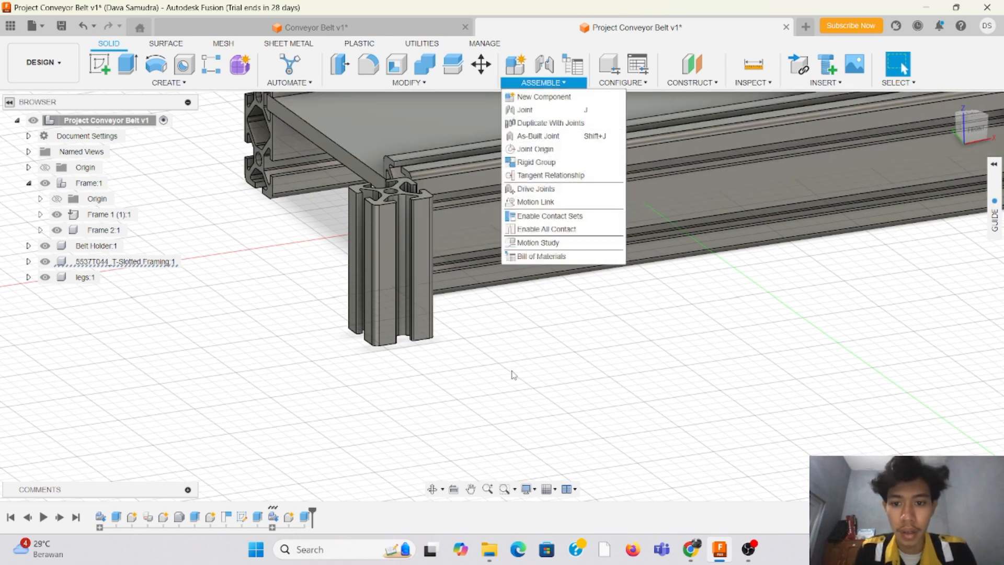
click(401, 255)
drag(401, 256, 394, 265)
key(m)
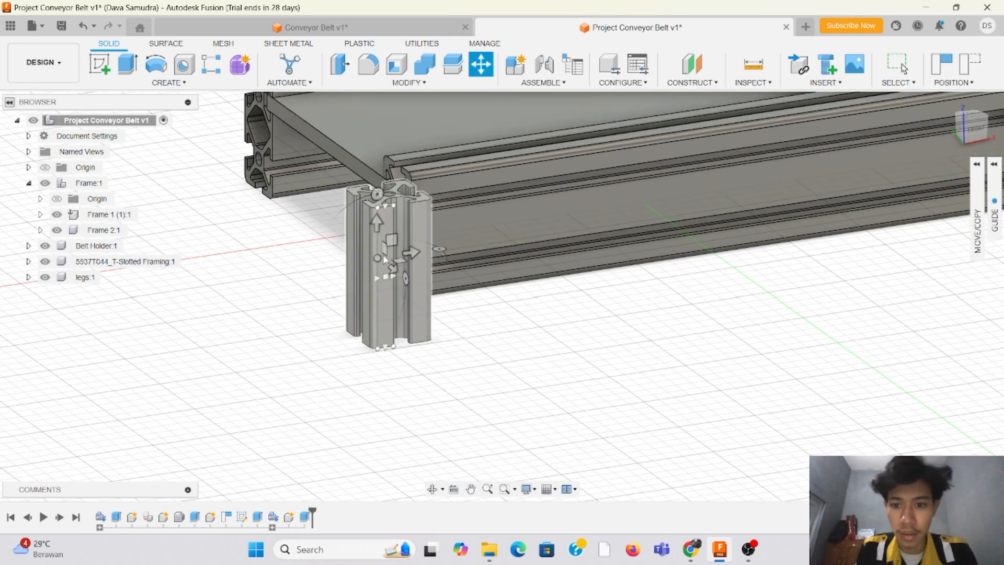
click(394, 262)
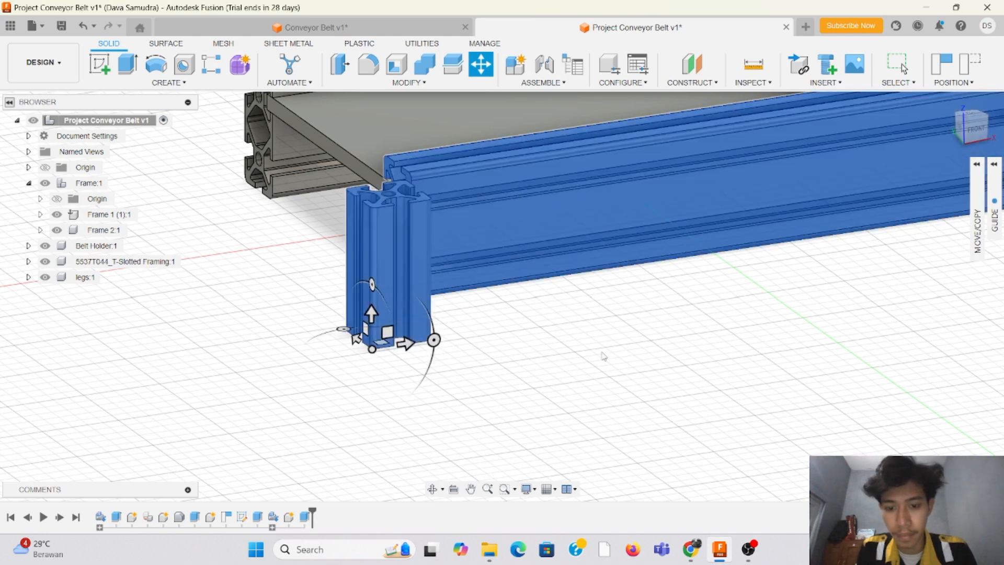
key(Escape)
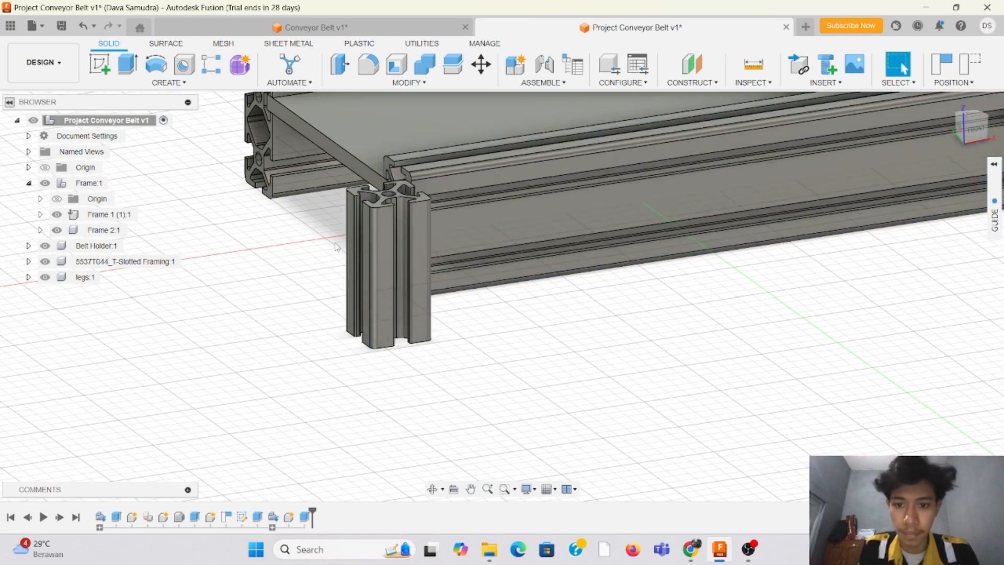
Step: Move the shortened upright rail away from the frame by about -44.6 mm, -38.0 mm and -5.9 mm
key(m)
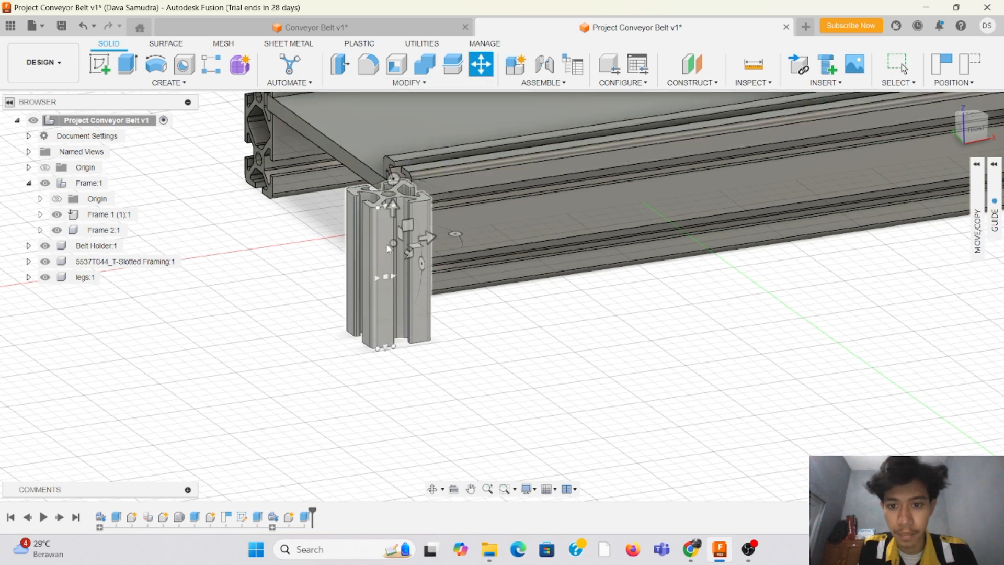
click(389, 248)
click(300, 272)
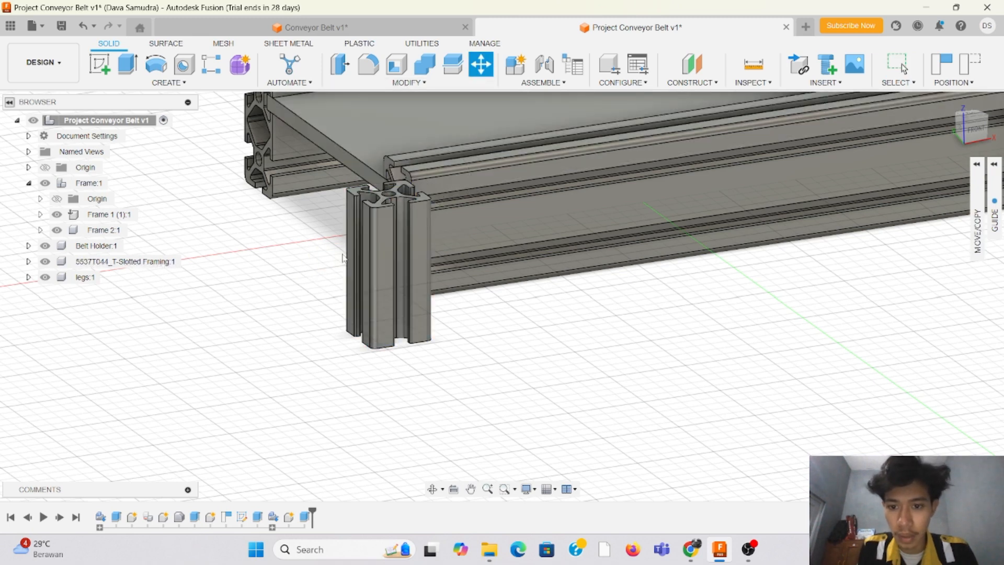
click(391, 244)
drag(391, 244, 249, 373)
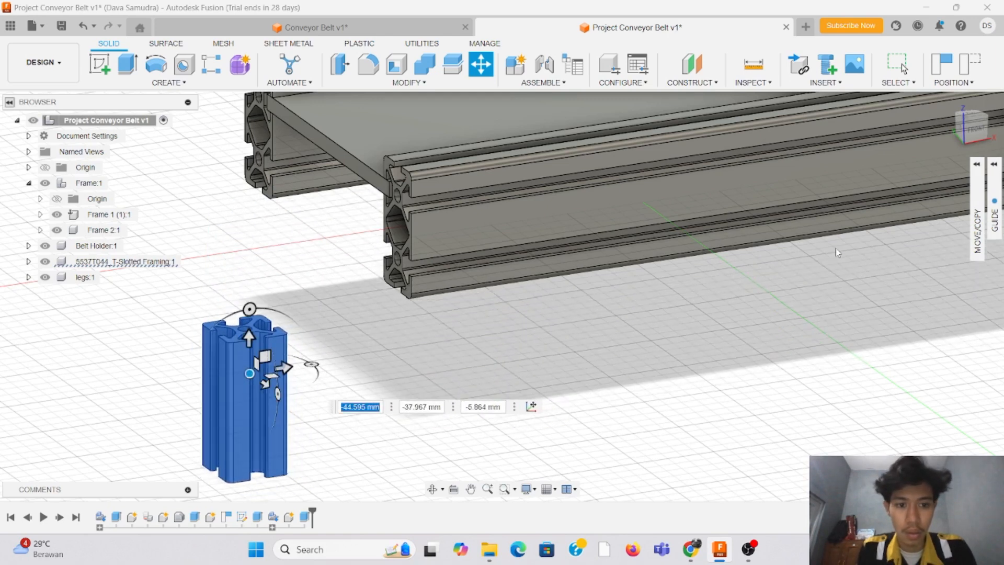
scroll(838, 253, down, 3)
scroll(548, 231, up, 3)
key(Return)
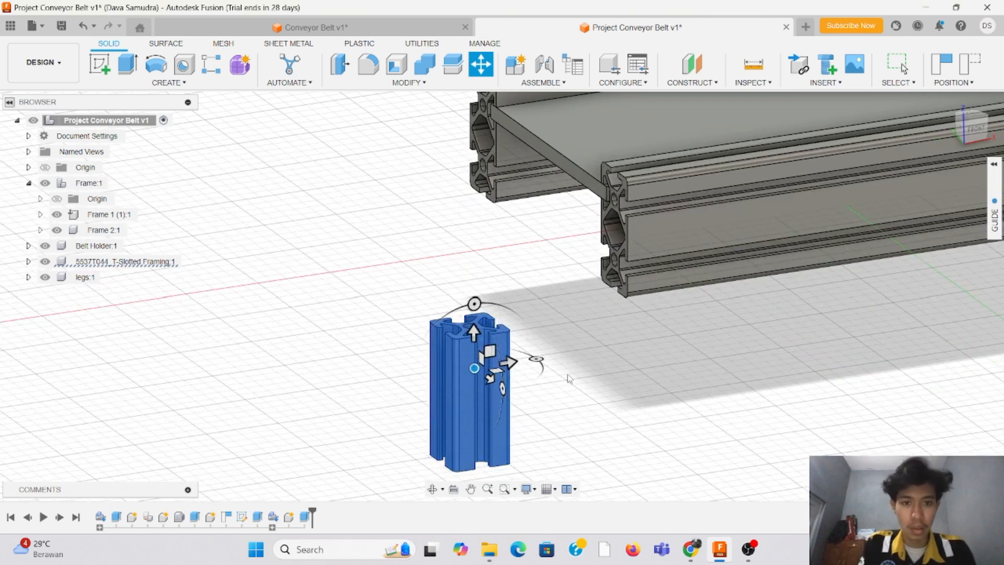
Step: Start a joint with its first snap origin on the outer flange of the shortened rail's top end
click(543, 82)
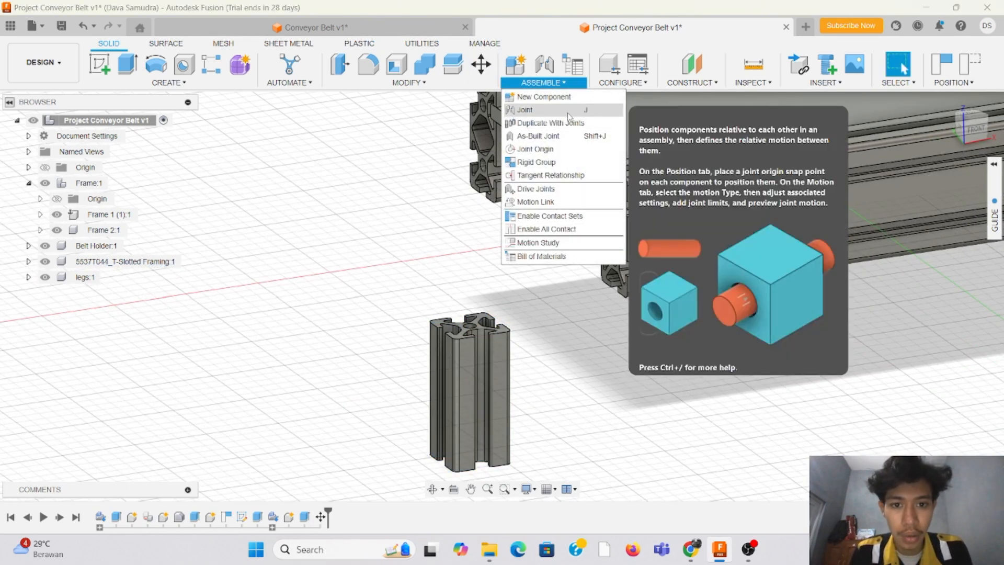
click(581, 110)
scroll(441, 295, up, 3)
scroll(468, 357, up, 3)
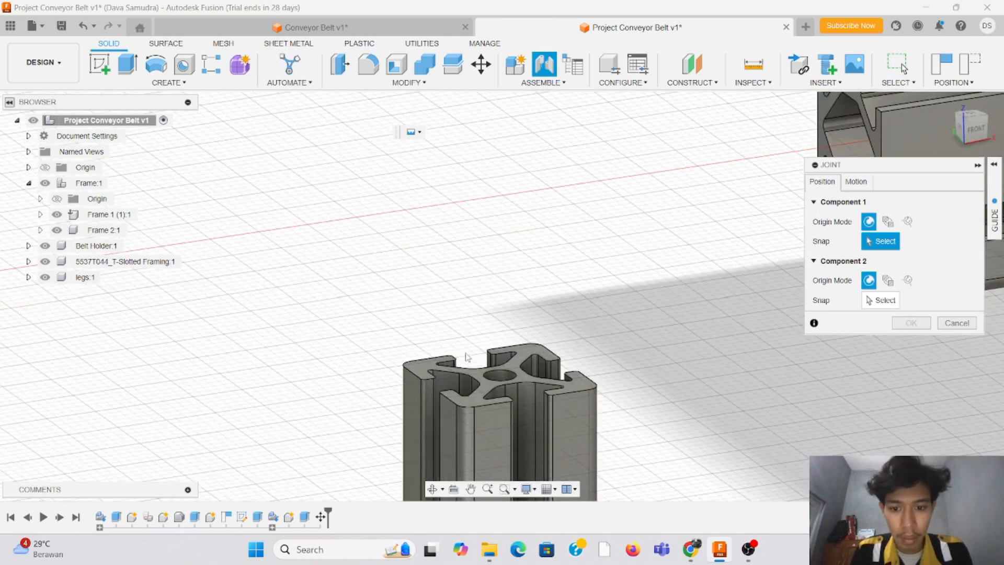
click(431, 362)
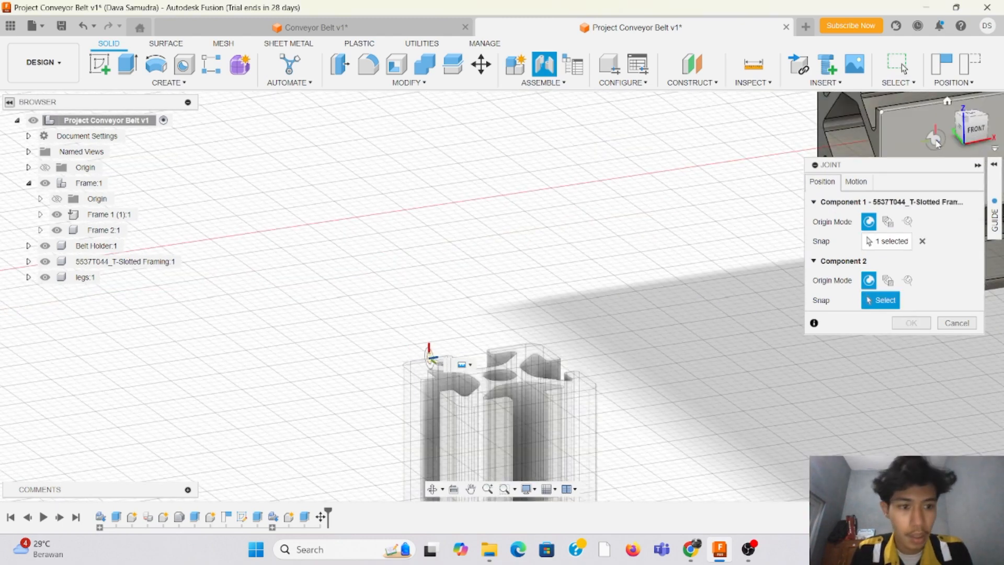
Step: Snap the joint's second origin to the underside of Frame 1 (1) at its end, placing the leg beneath the rail
middle_drag(953, 140, 951, 439)
shift+middle_drag(952, 440, 951, 403)
scroll(506, 215, down, 4)
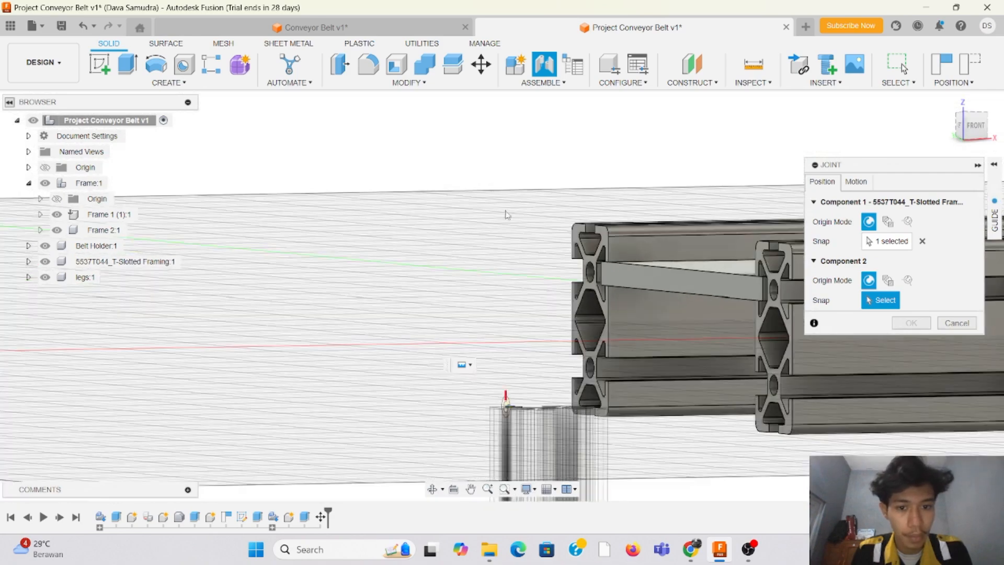
scroll(393, 260, down, 4)
scroll(633, 328, up, 2)
scroll(678, 335, up, 3)
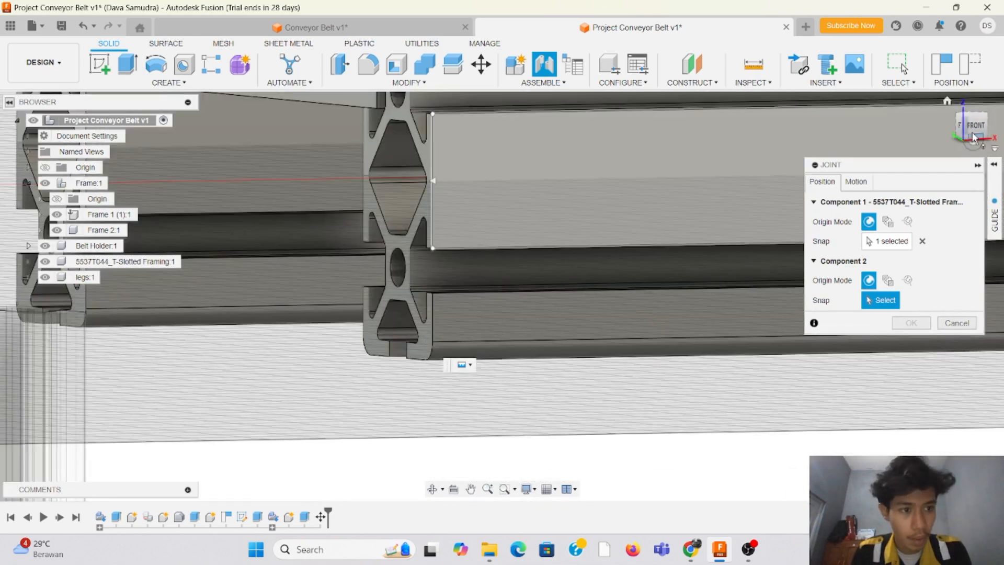
drag(974, 134, 979, 107)
scroll(697, 213, down, 5)
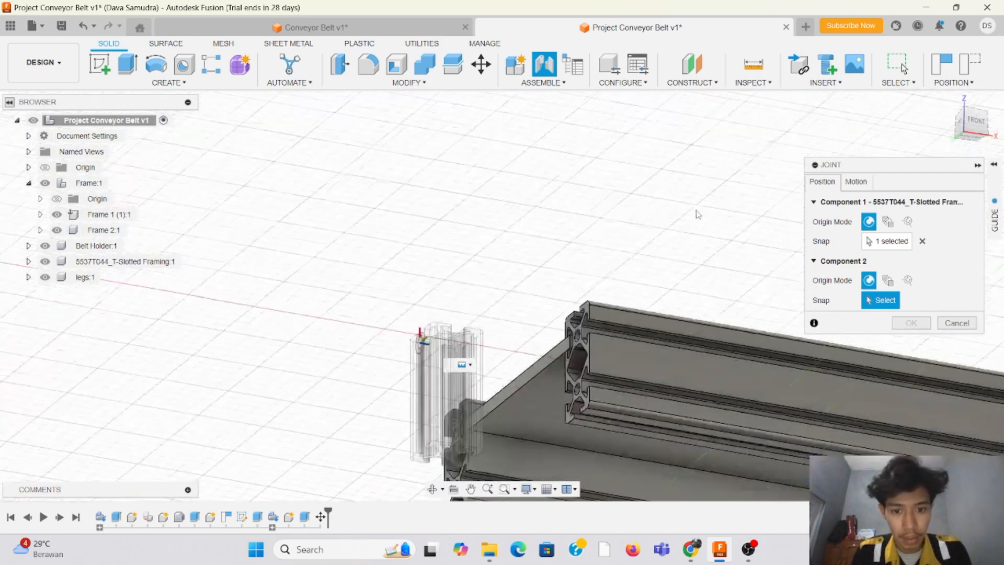
scroll(661, 368, up, 4)
scroll(643, 348, up, 3)
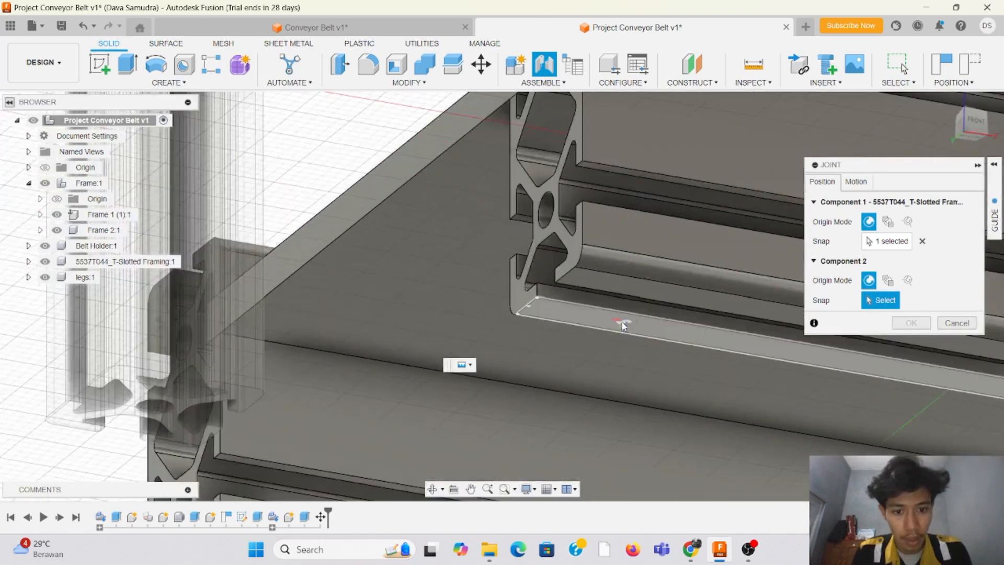
click(574, 306)
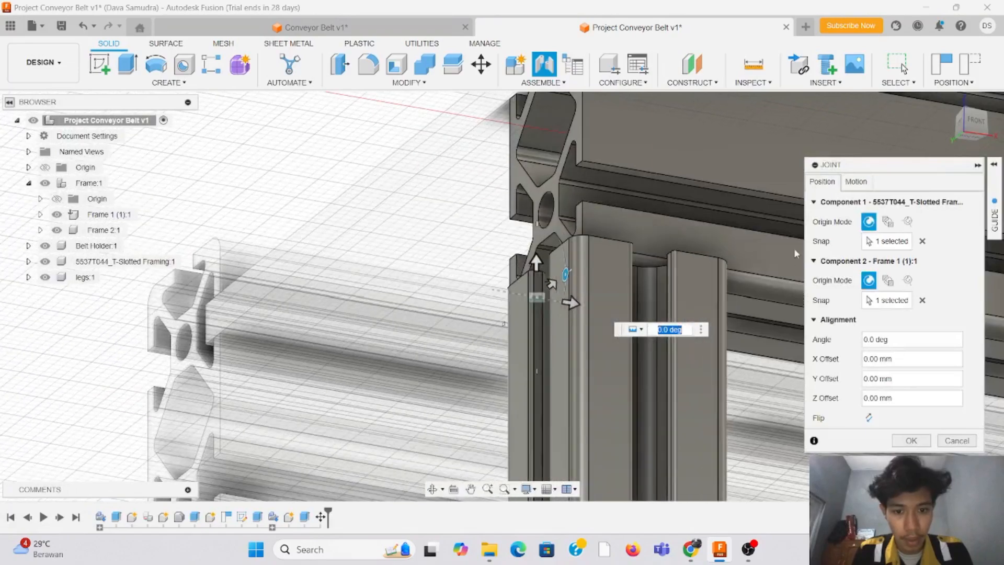
Step: Shift the leg across the frame rail's width with a joint Y offset of -5 mm
shift+middle_drag(406, 313, 740, 229)
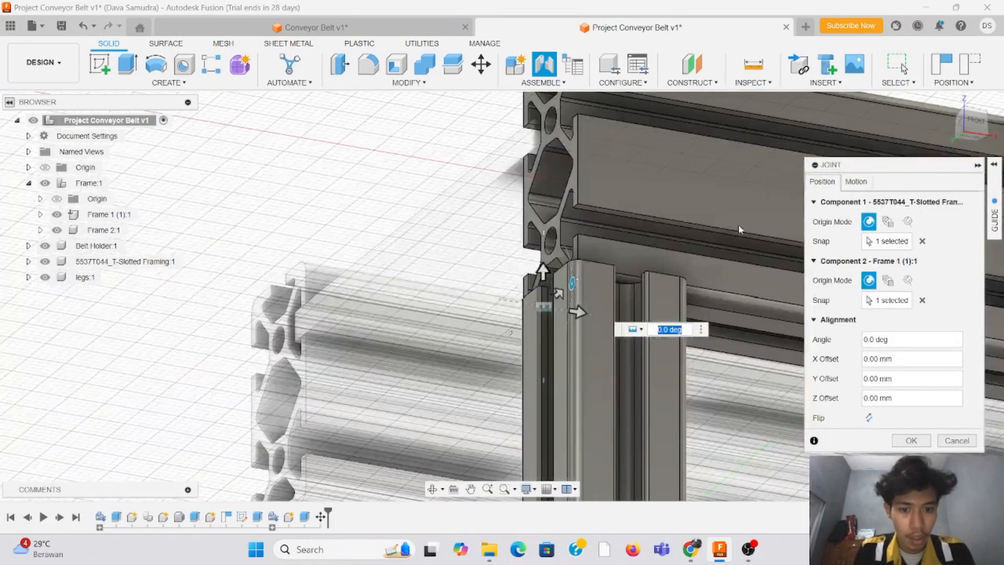
middle_drag(578, 309, 537, 278)
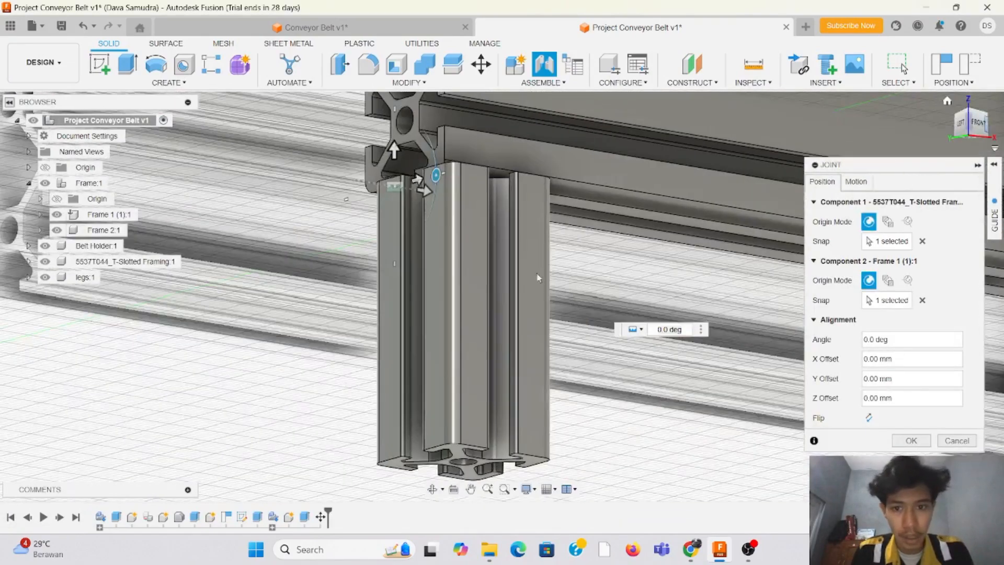
scroll(226, 396, down, 3)
scroll(226, 396, down, 3)
scroll(332, 281, up, 5)
scroll(832, 131, down, 5)
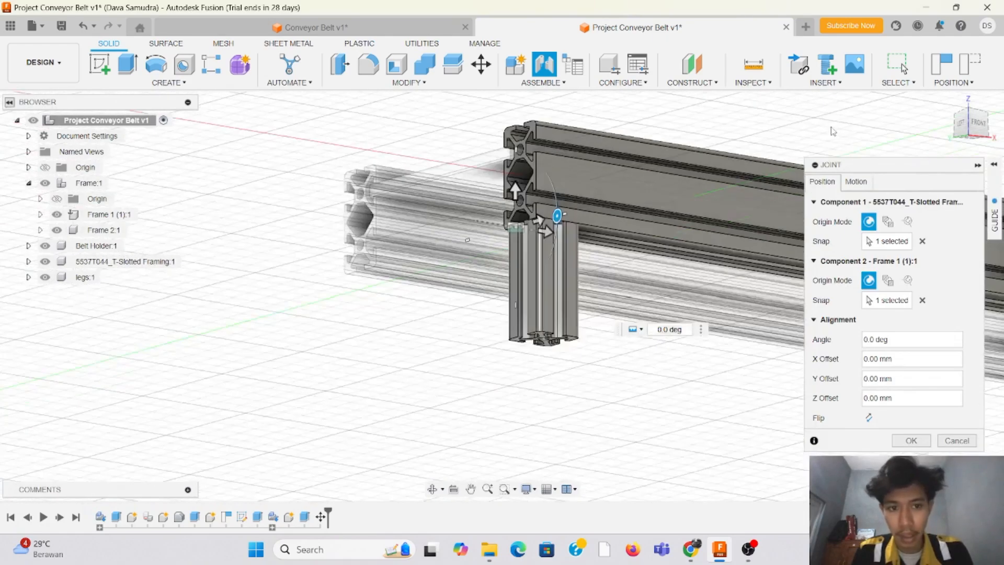
scroll(469, 176, up, 3)
scroll(469, 176, up, 3)
drag(982, 126, 1000, 107)
drag(1002, 158, 1001, 164)
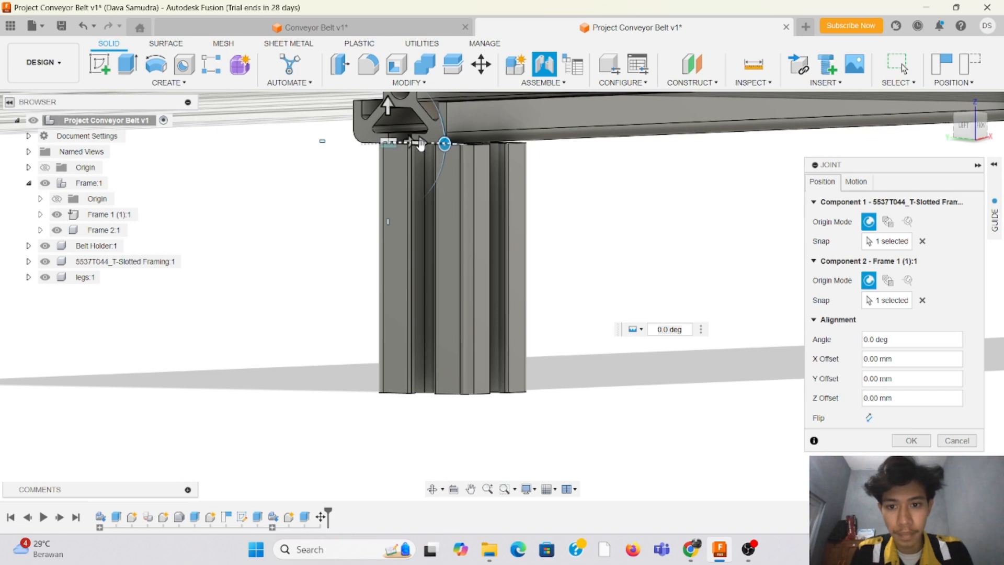
drag(421, 144, 391, 143)
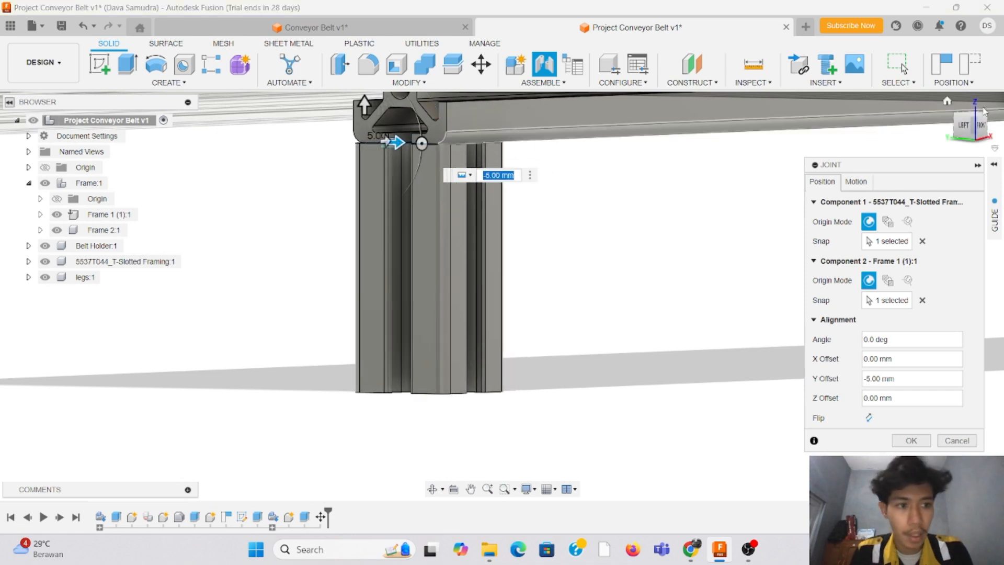
Step: Check the leg's alignment from below and the frame's end, and set the joint's Y offset to -7 mm
drag(981, 122, 970, 132)
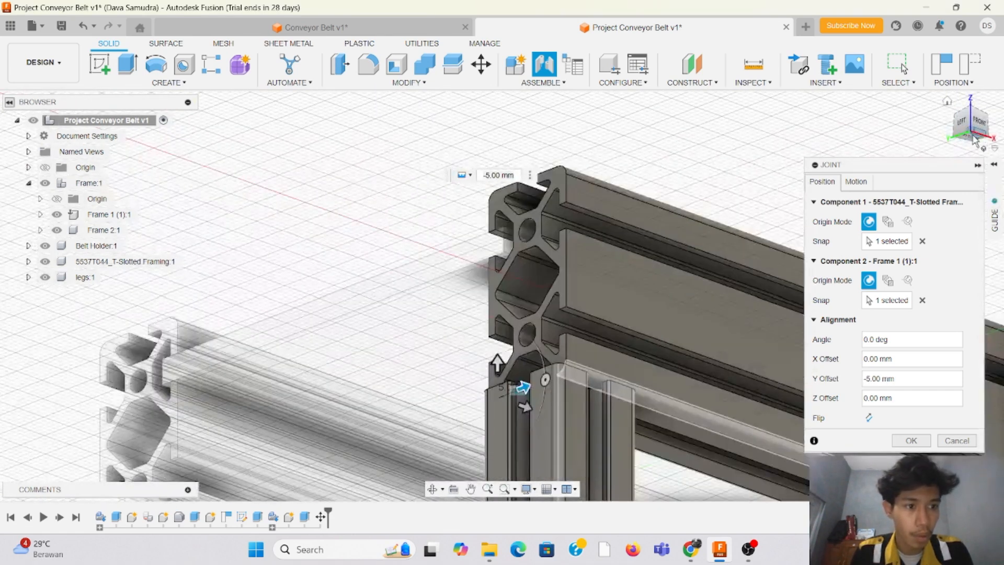
click(974, 140)
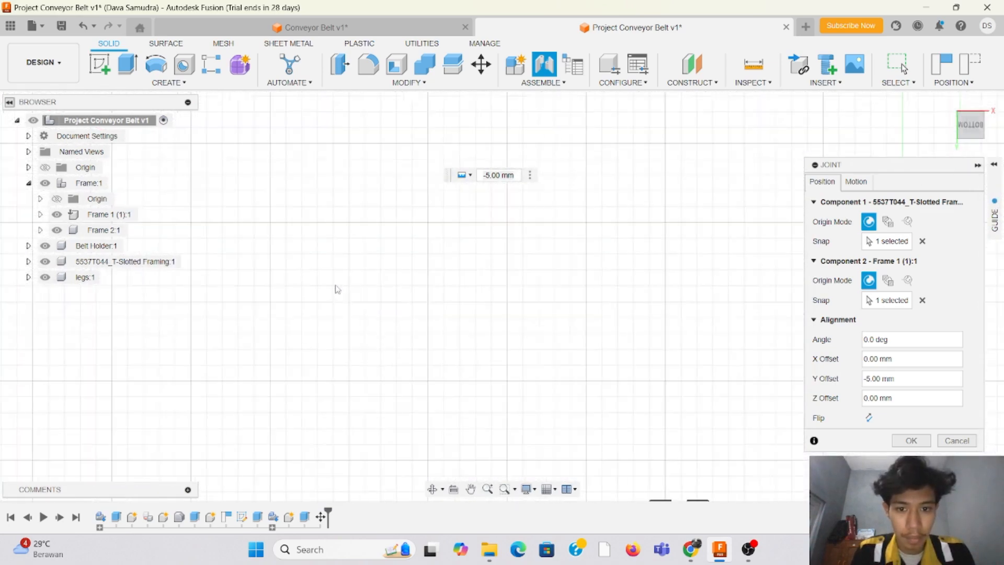
scroll(438, 393, up, 5)
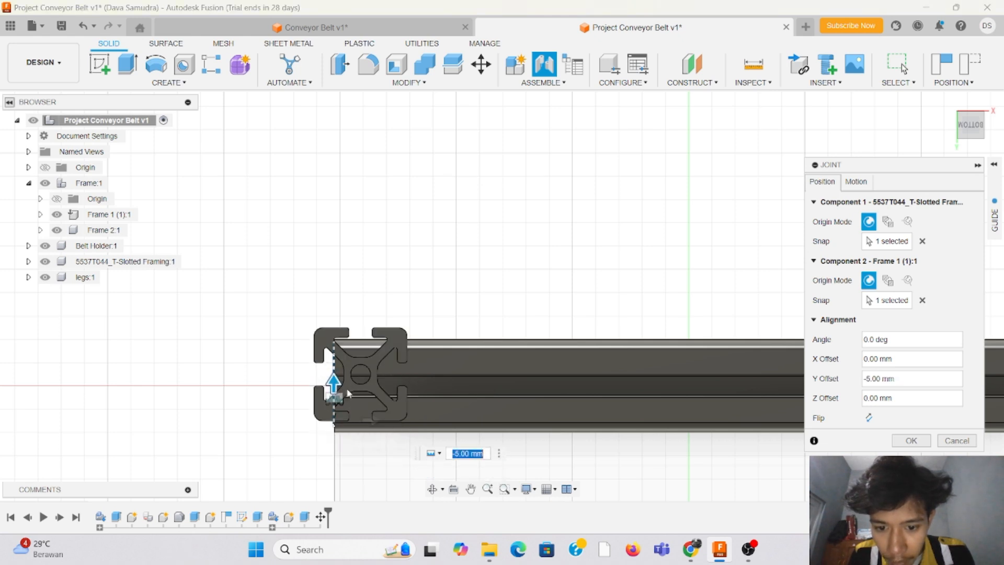
drag(969, 127, 920, 171)
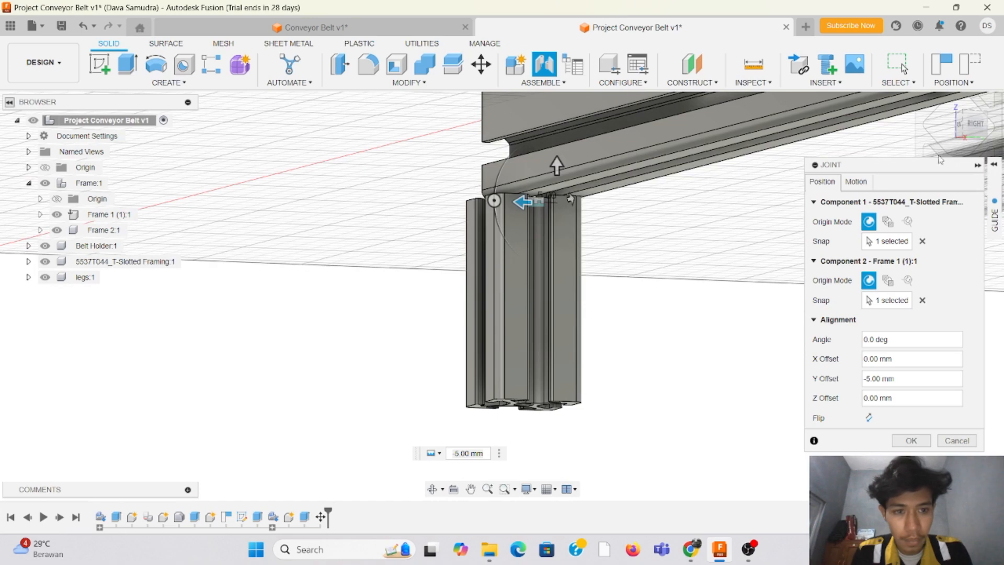
drag(974, 128, 1003, 138)
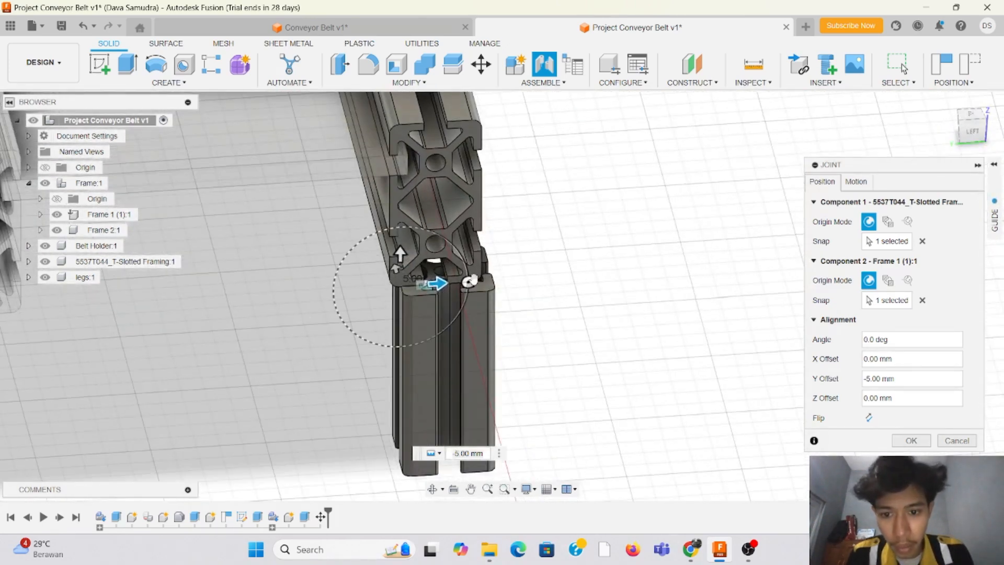
drag(426, 285, 431, 290)
click(534, 319)
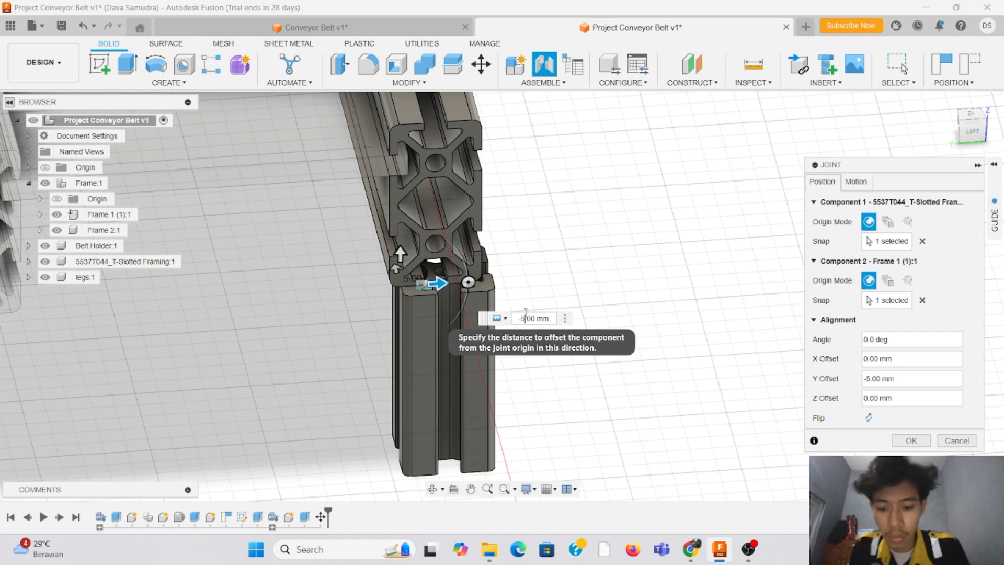
text(-7)
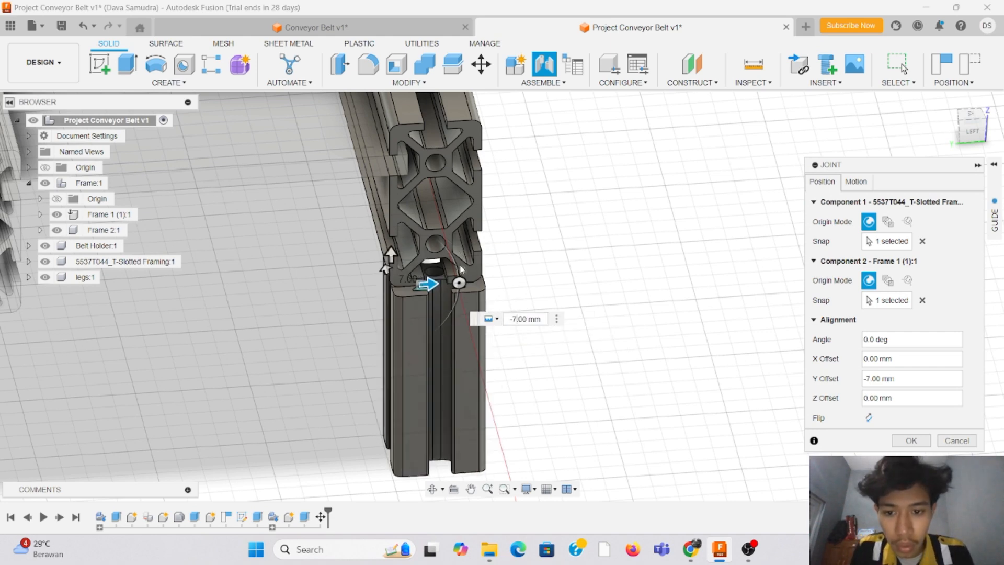
Step: Set the joint's Y offset to -8 mm to align the leg with the frame rail's width
mouse_move(974, 133)
mouse_down()
mouse_move(950, 124)
mouse_move(960, 125)
mouse_up()
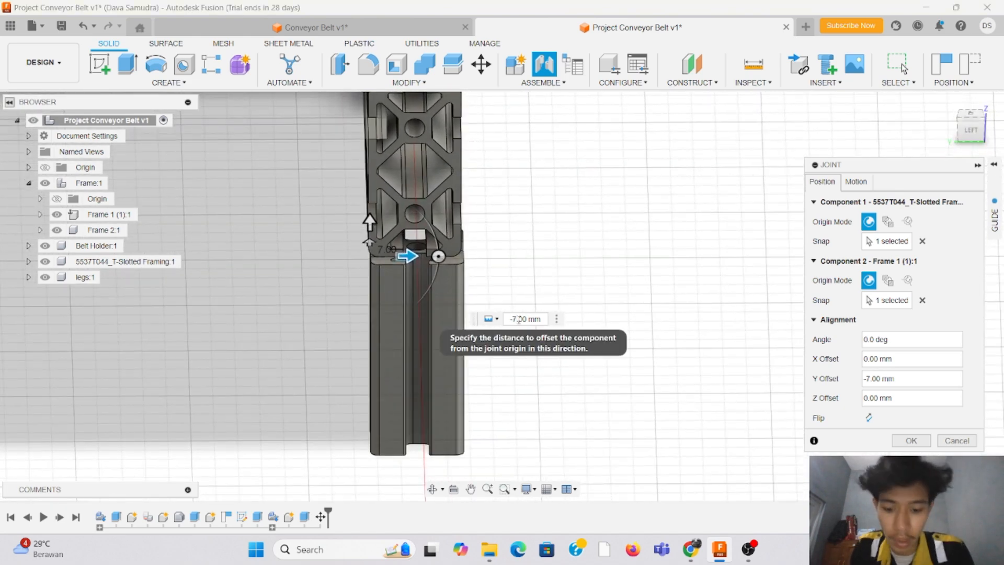
key(Return)
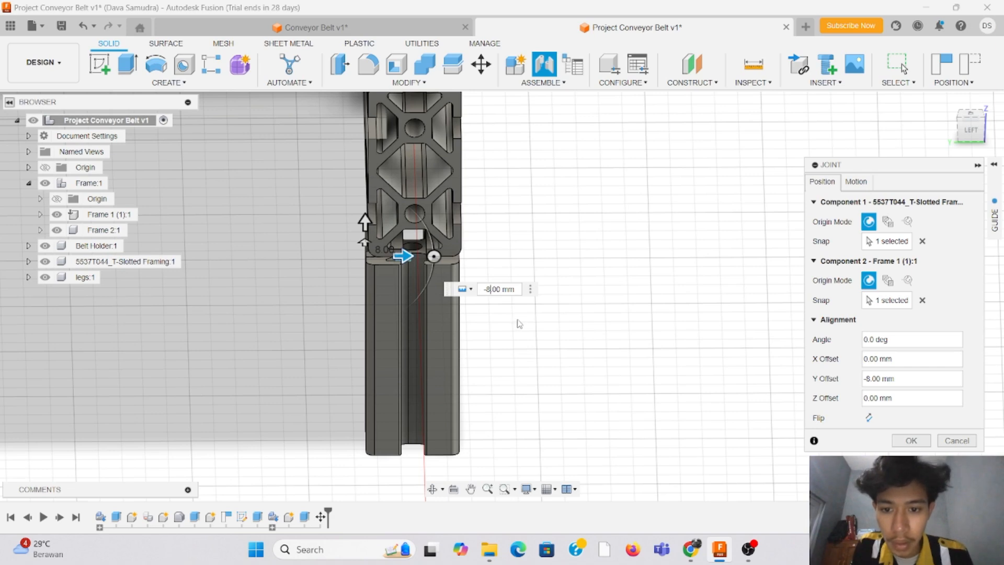
drag(973, 129, 953, 127)
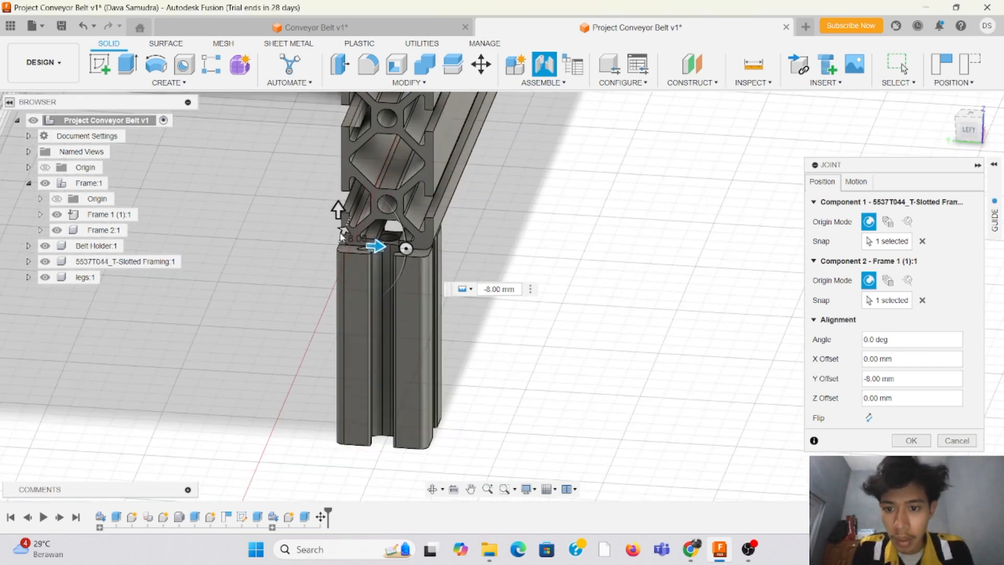
Step: Slide the leg along the frame rail's length with a joint offset of 150 mm and complete the joint
scroll(240, 298, down, 5)
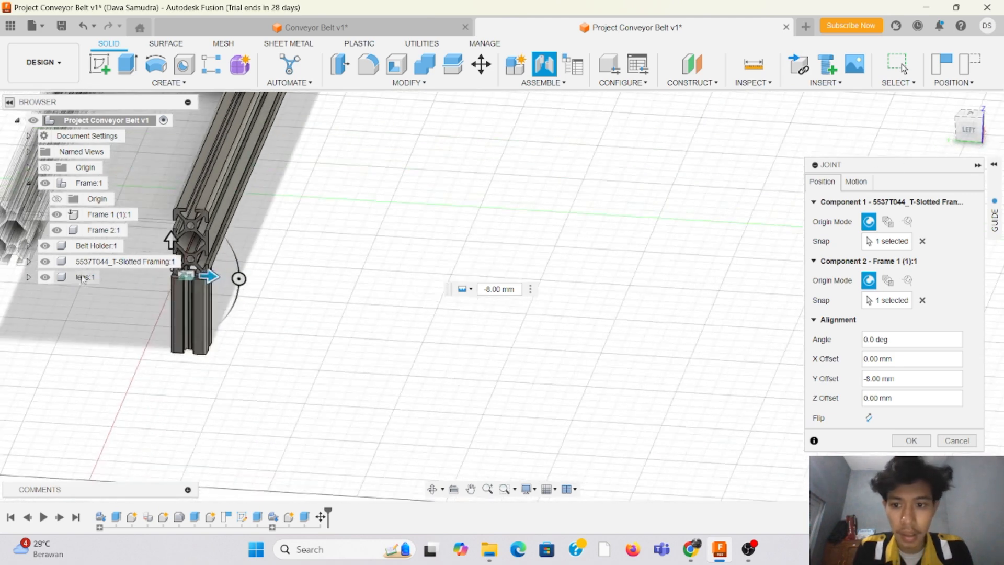
drag(984, 135, 996, 131)
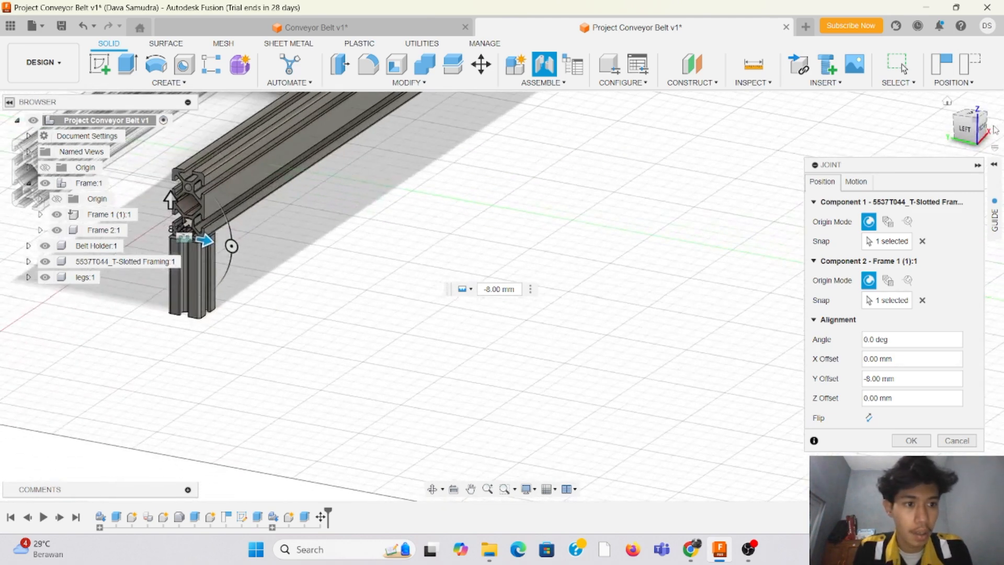
click(977, 132)
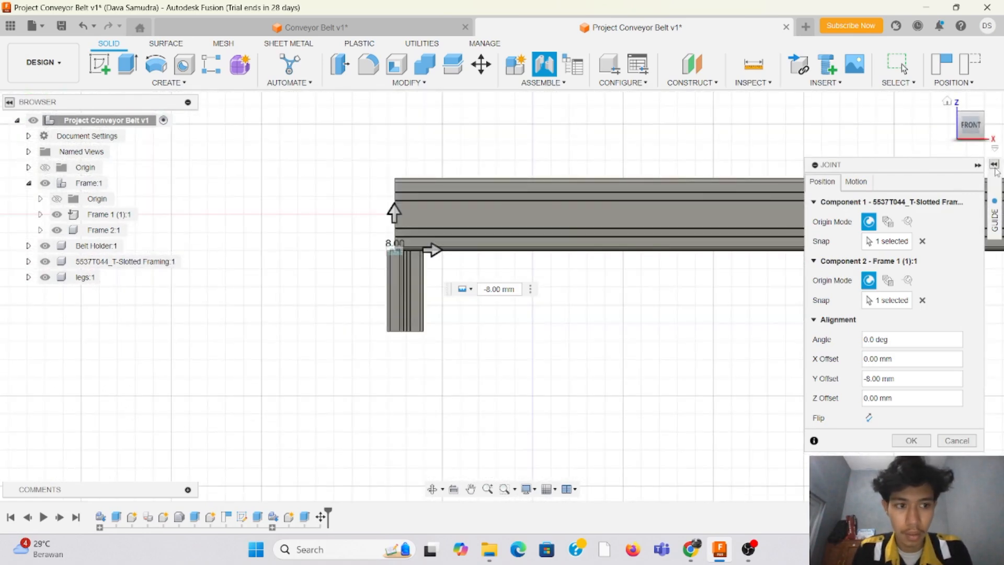
click(978, 166)
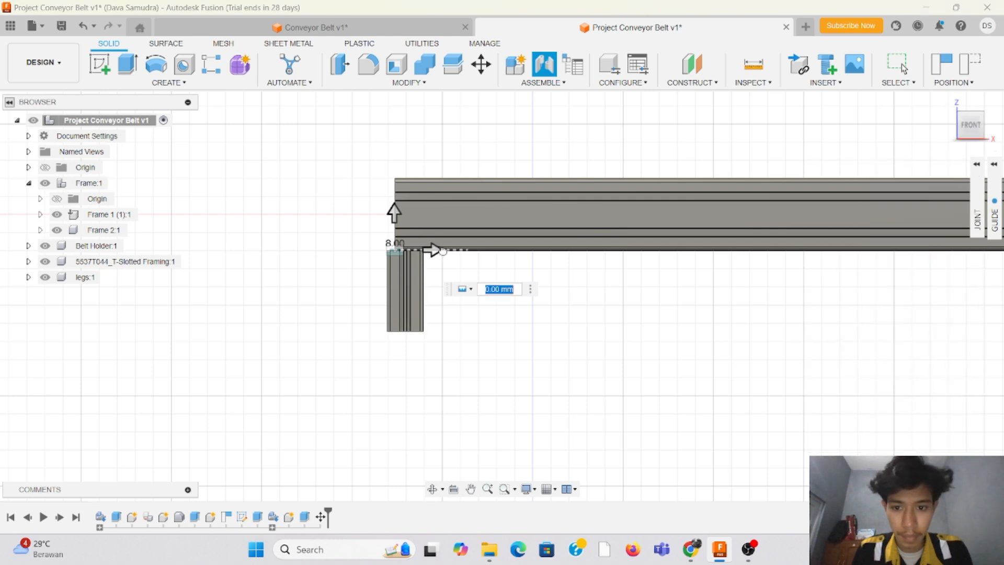
drag(434, 251, 688, 258)
scroll(132, 380, down, 4)
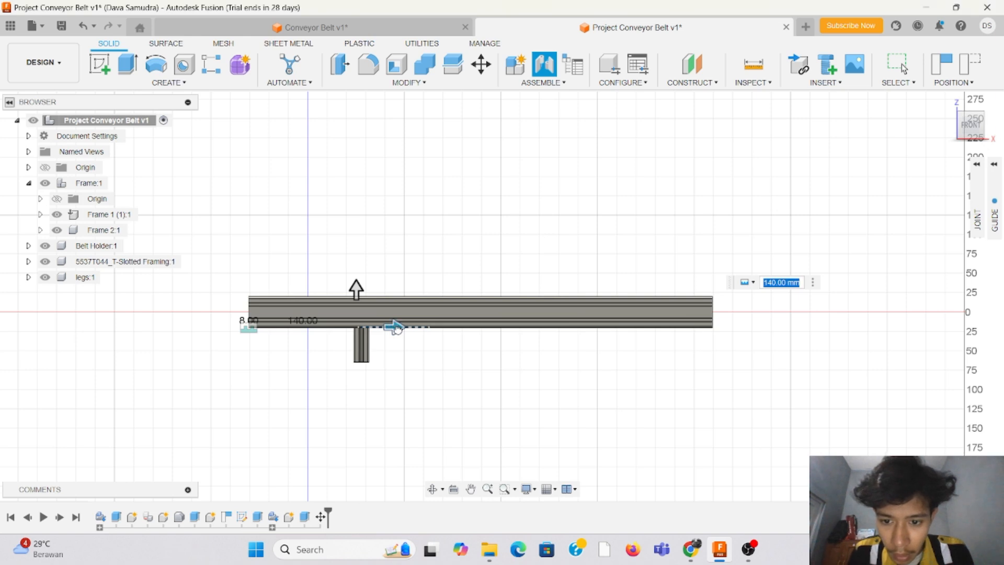
mouse_move(394, 325)
mouse_down()
mouse_move(416, 326)
mouse_move(408, 316)
mouse_up()
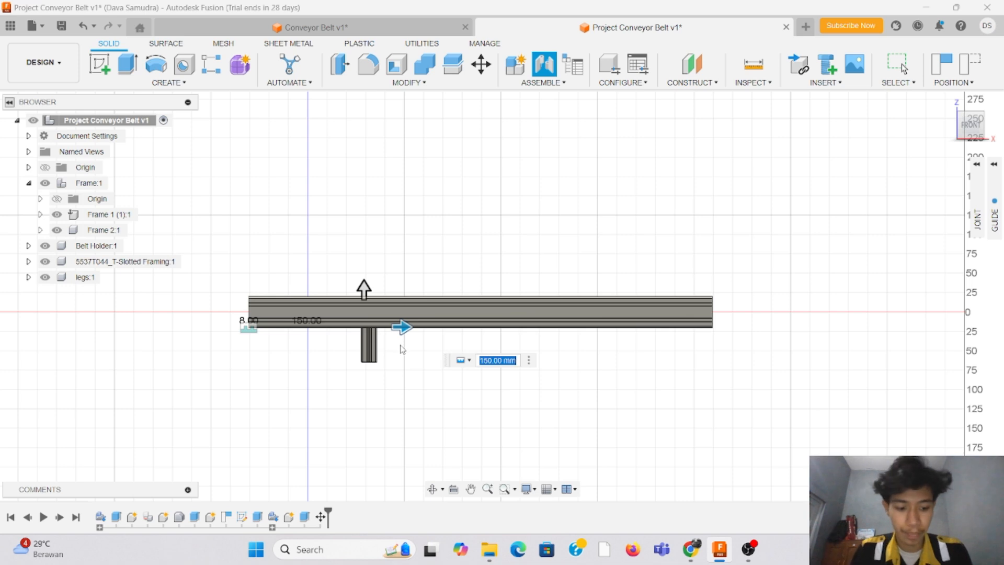
key(Return)
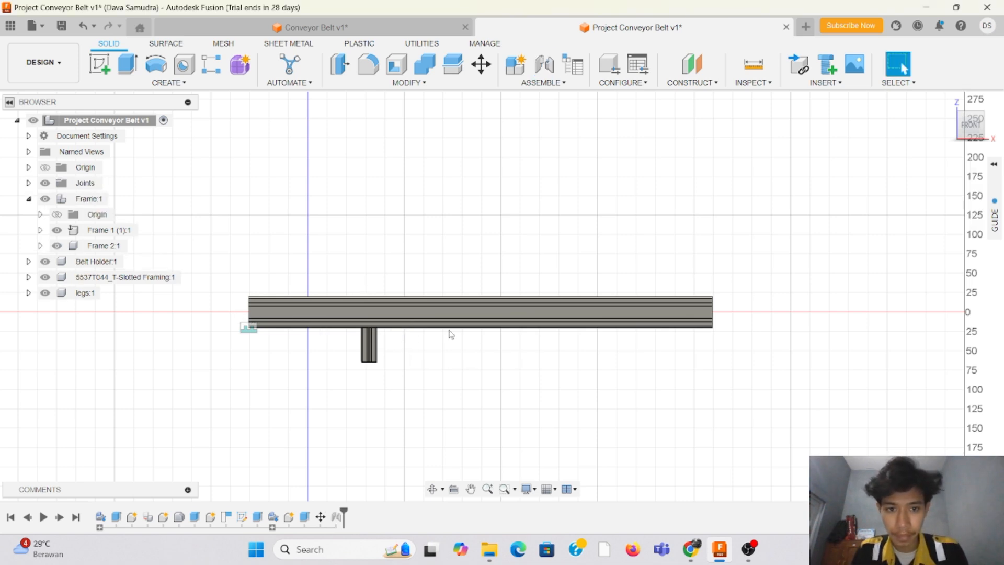
Step: Move the 5537T044_T-Slotted Framing component into the legs component and expand legs in the browser
drag(969, 127, 956, 144)
scroll(459, 292, up, 3)
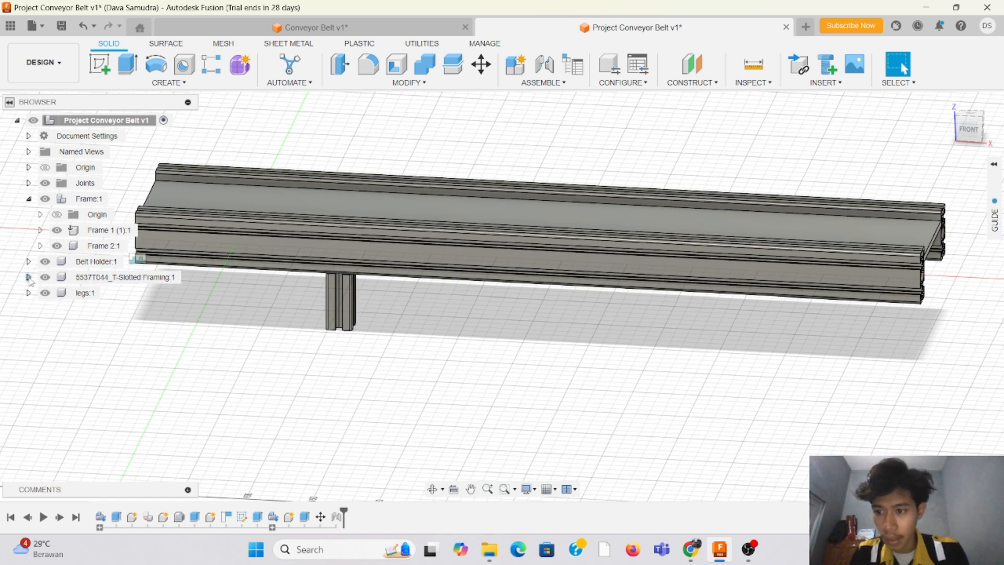
drag(28, 285, 29, 298)
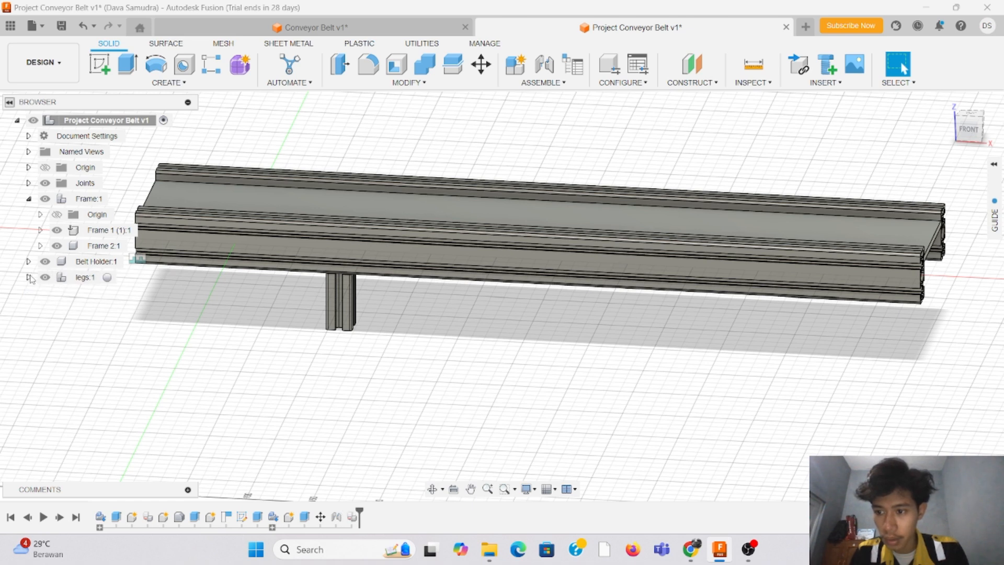
click(30, 277)
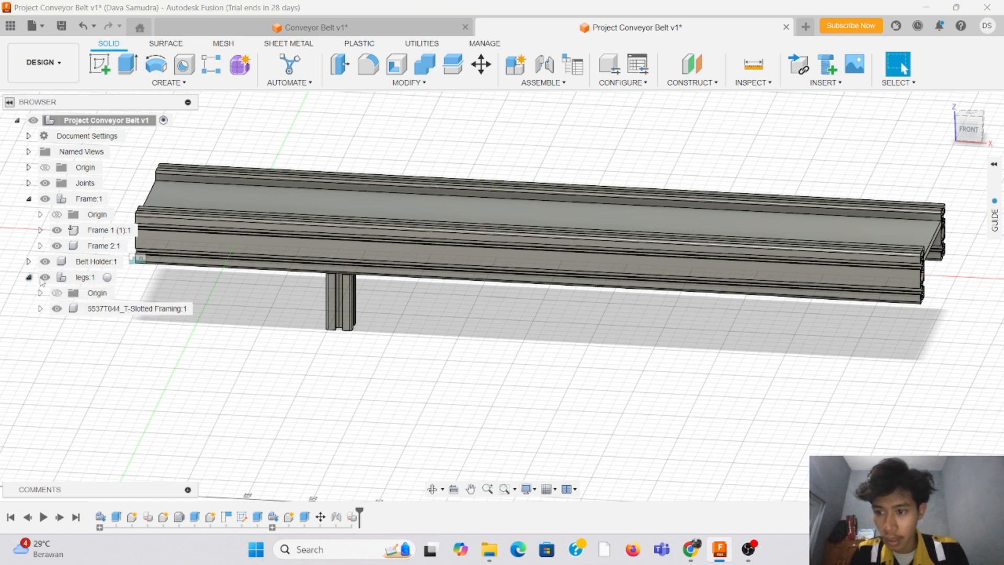
Step: Rename the T-slotted framing component inside legs as legs1
click(141, 309)
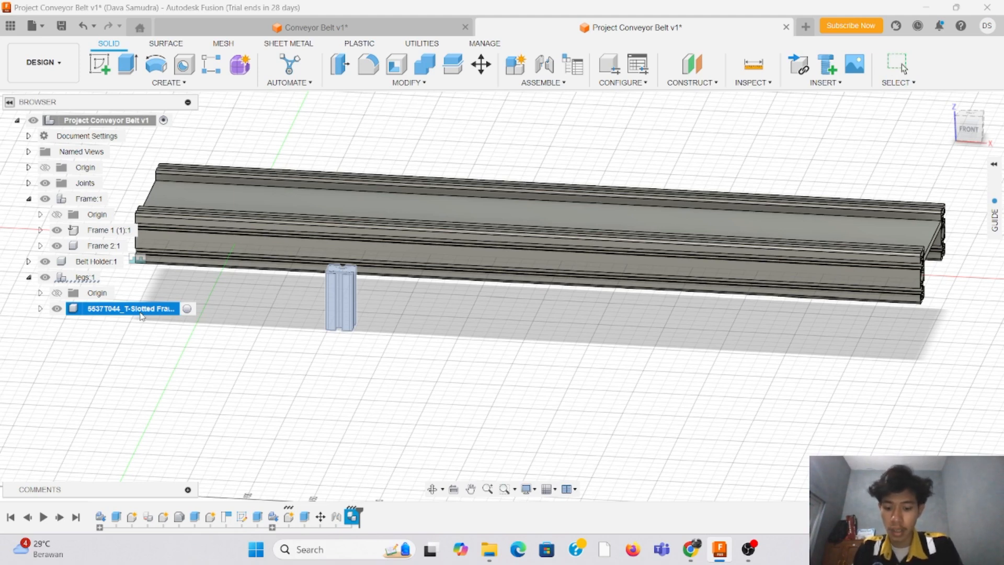
key(e)
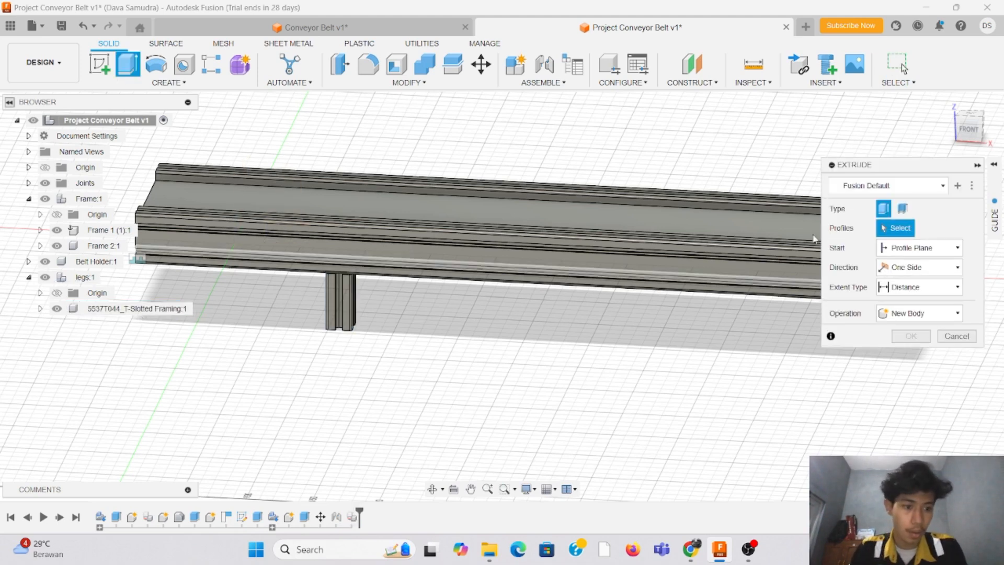
key(Escape)
click(150, 312)
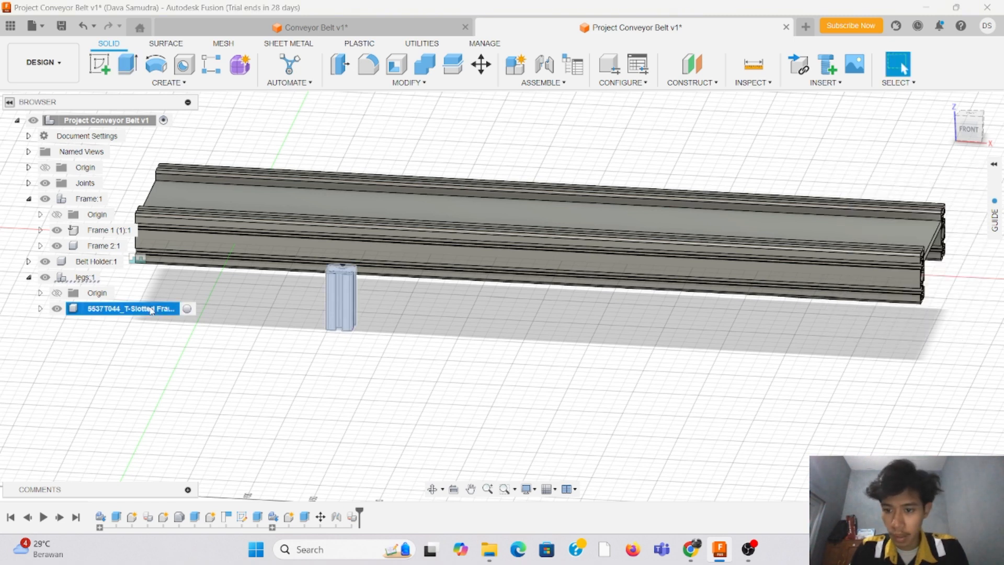
double_click(150, 312)
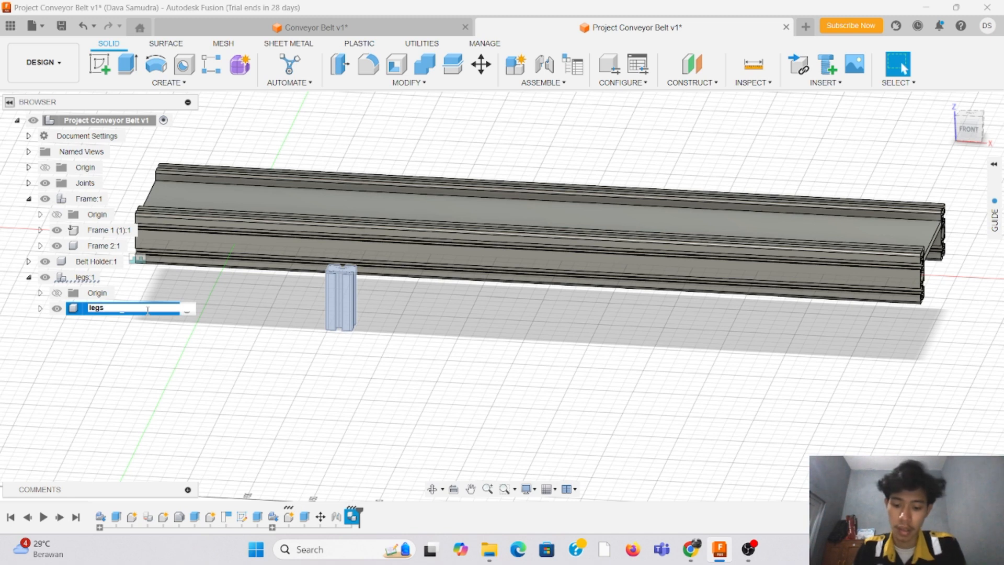
key(Return)
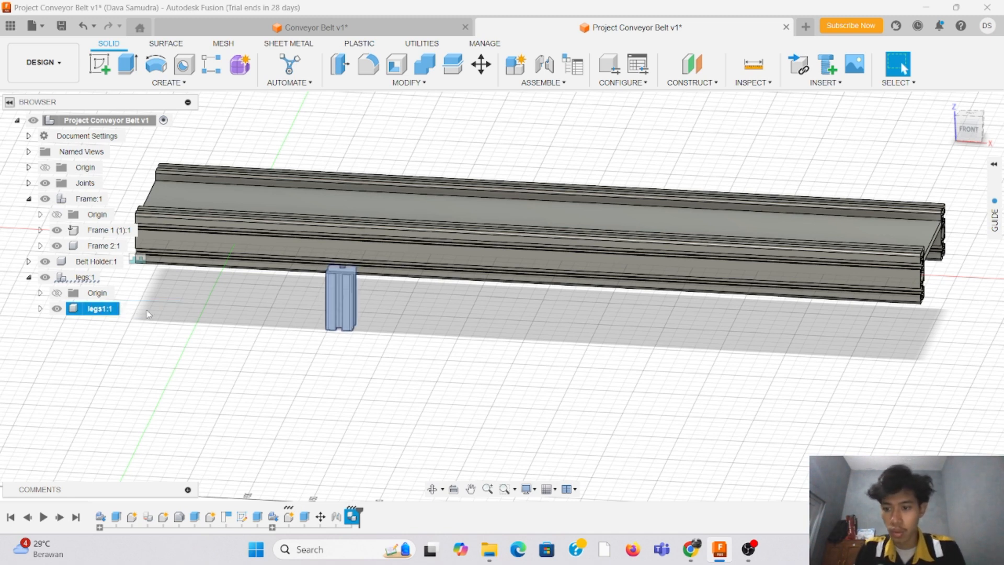
click(194, 387)
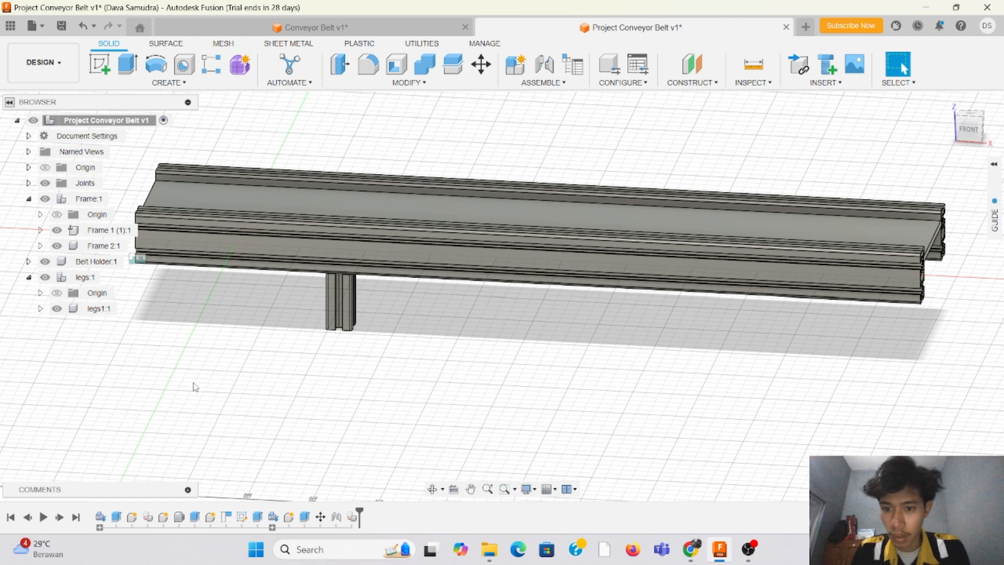
Step: Copy the legs1 component and paste it as a new independent component inside legs
click(96, 313)
right_click(96, 314)
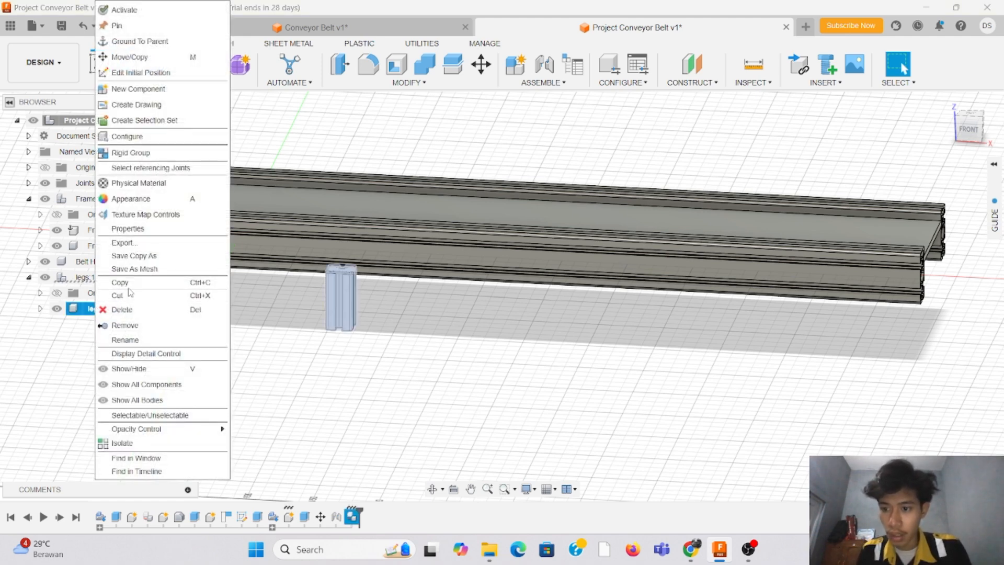
click(129, 285)
click(86, 278)
right_click(86, 281)
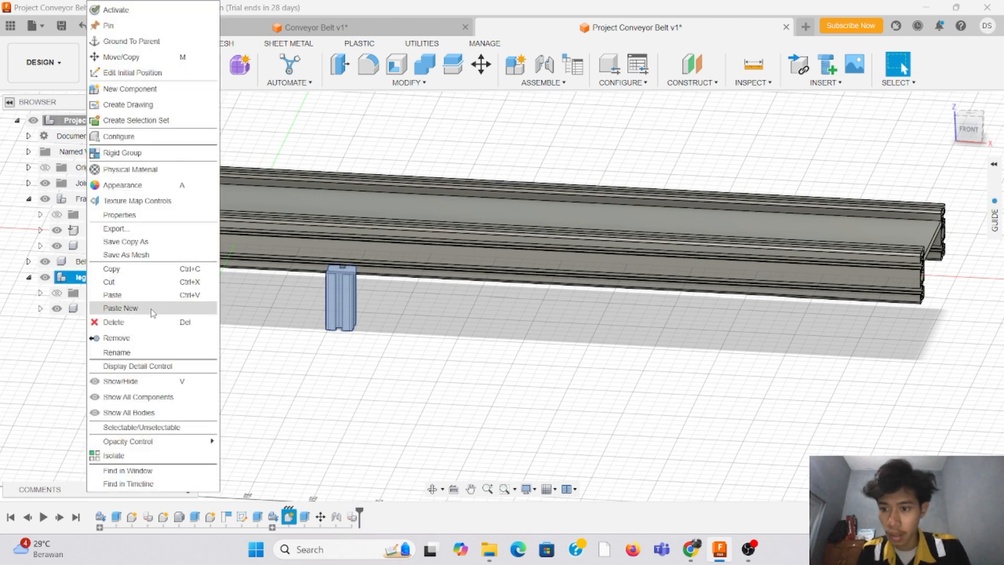
click(125, 308)
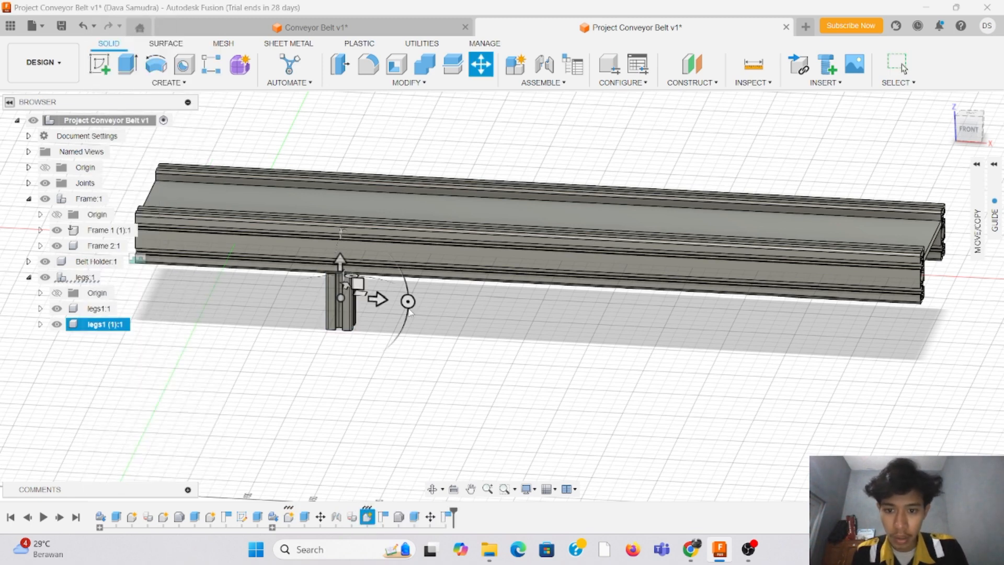
Step: Move the pasted leg 250 mm along the frame rail's length, away from the first leg
drag(379, 299, 662, 330)
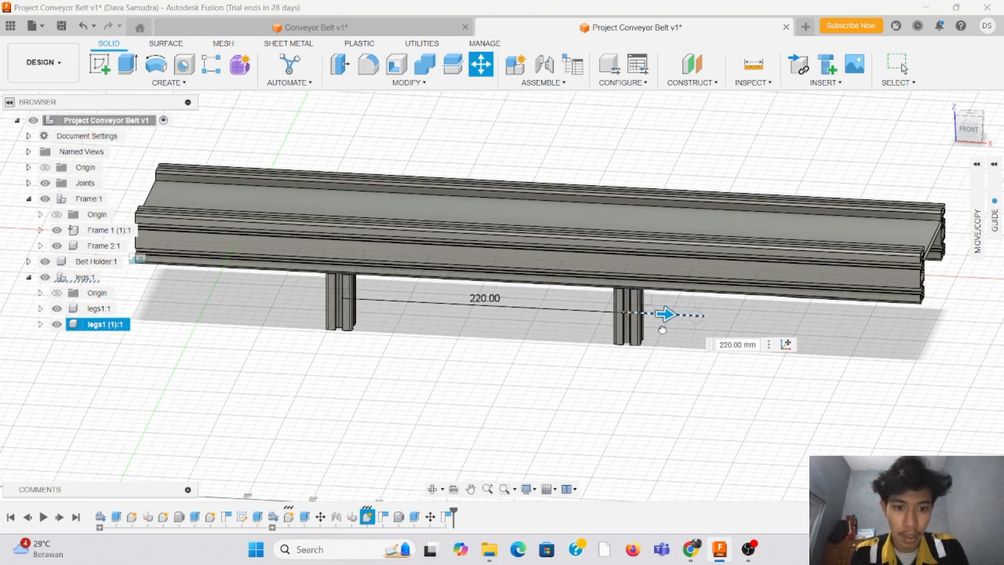
click(969, 129)
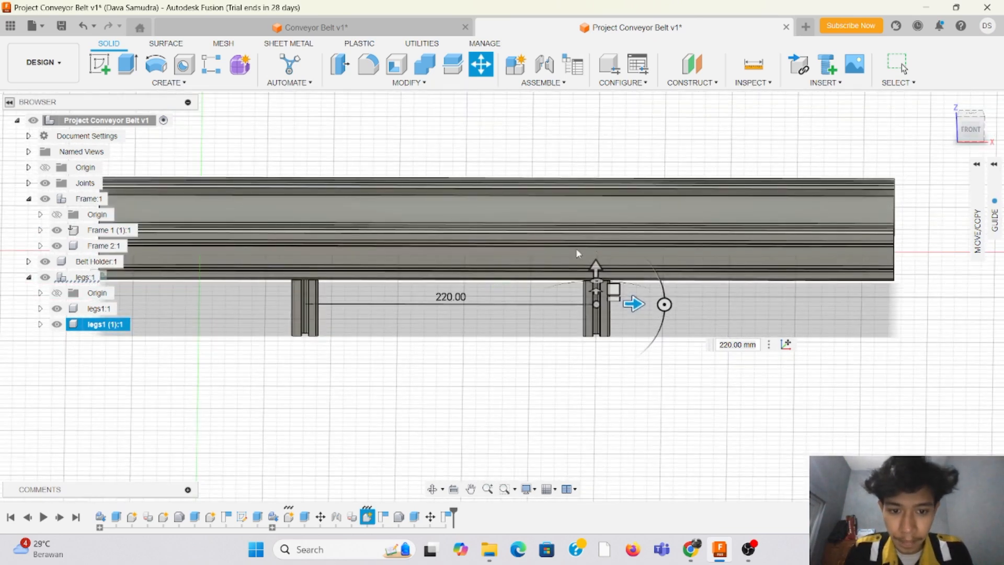
drag(634, 304, 680, 303)
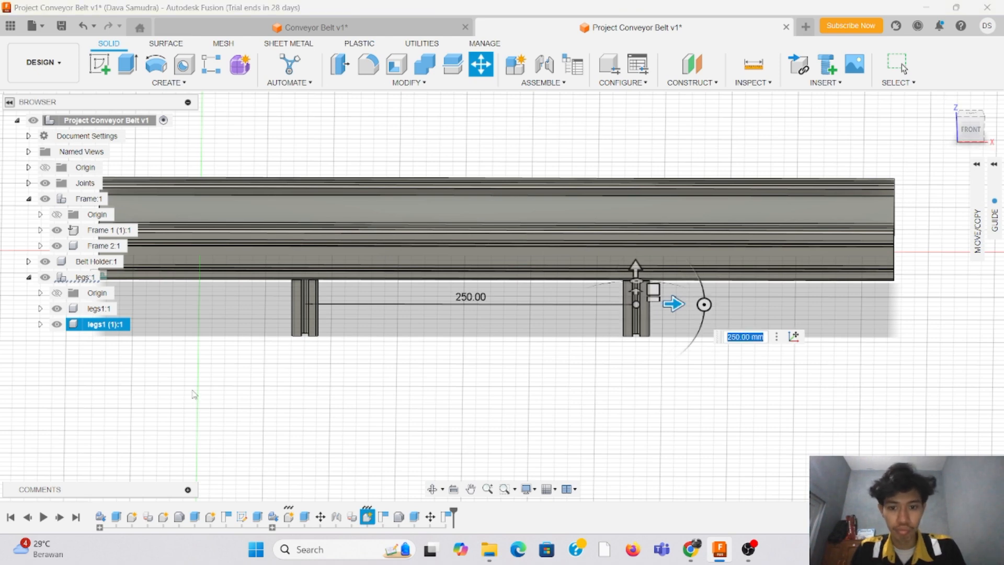
scroll(910, 217, down, 2)
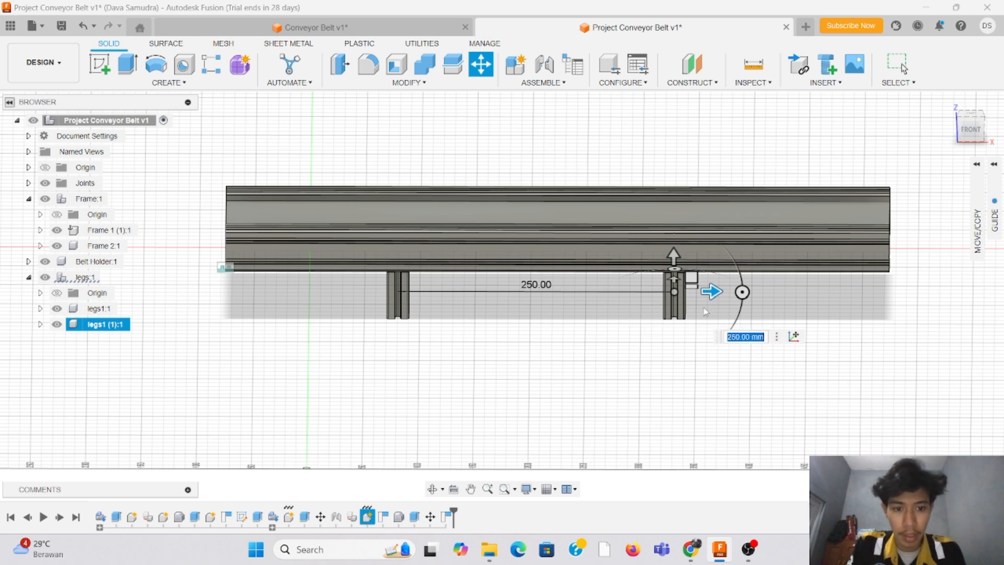
key(Return)
Step: Examine the placement of the two legs from the top, front and underside of the conveyor frame
mouse_move(970, 131)
mouse_down()
mouse_move(982, 160)
mouse_move(972, 124)
mouse_up()
scroll(464, 376, down, 5)
scroll(558, 183, up, 5)
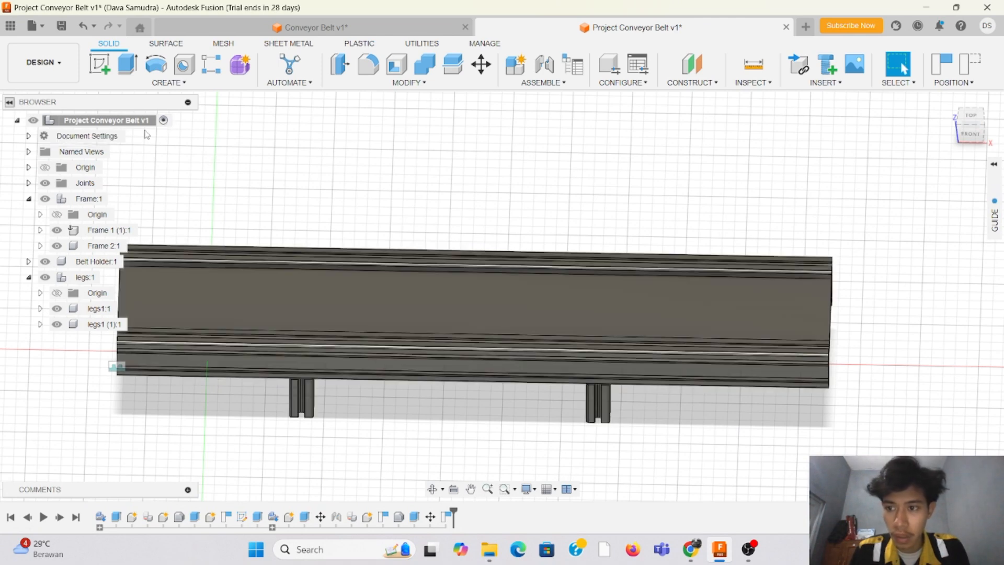
click(978, 121)
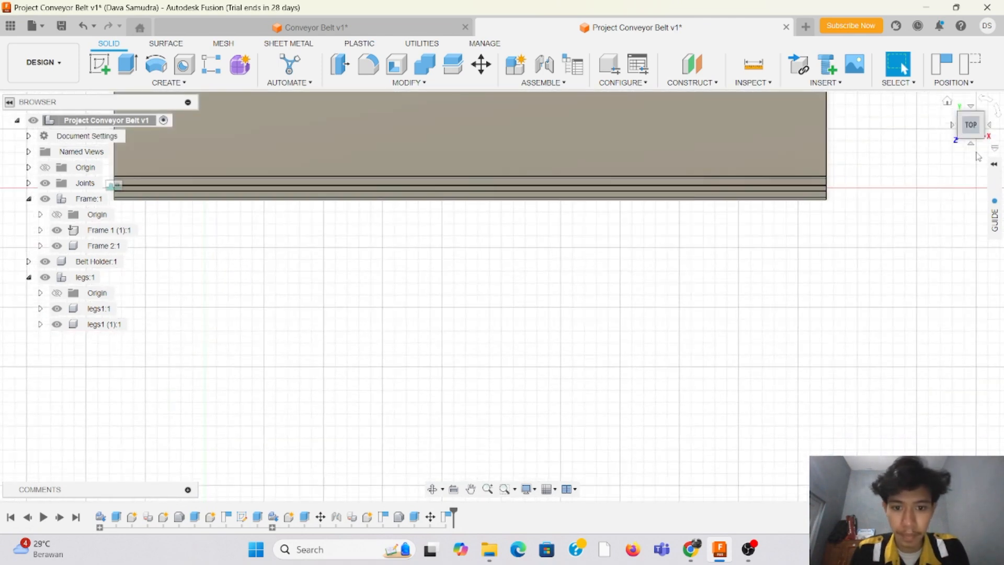
scroll(288, 368, down, 3)
scroll(346, 144, up, 2)
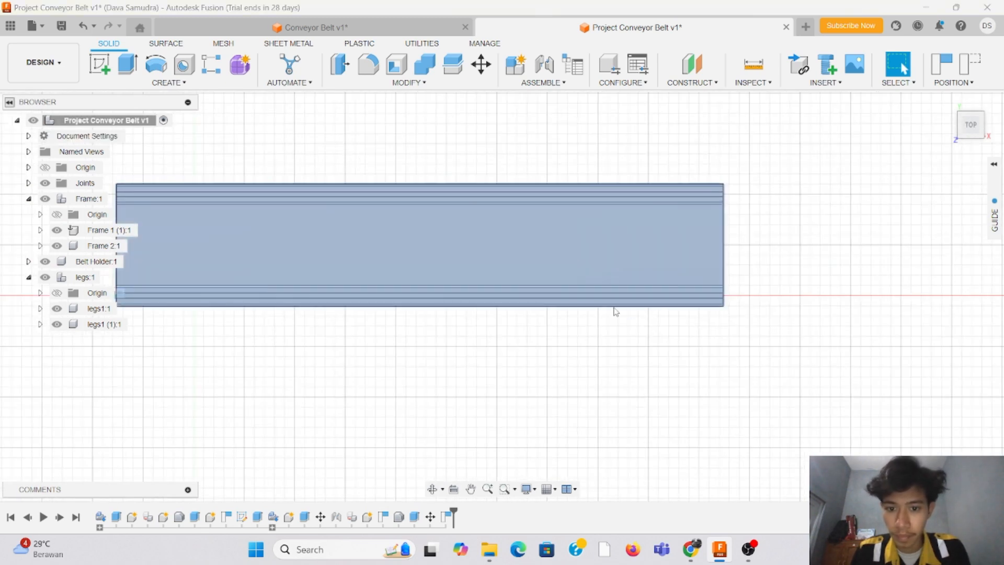
scroll(327, 303, up, 2)
scroll(379, 311, down, 1)
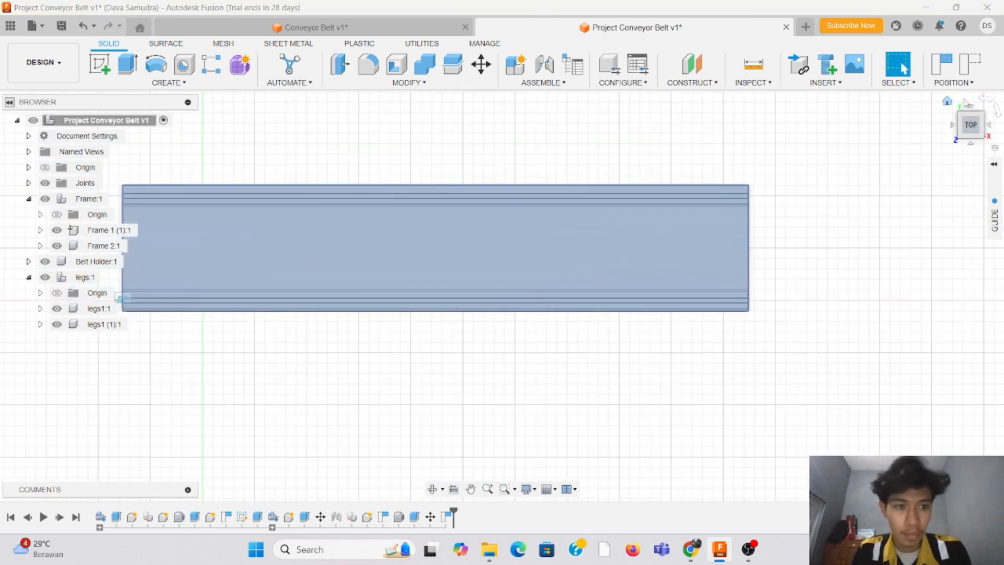
click(977, 132)
click(976, 136)
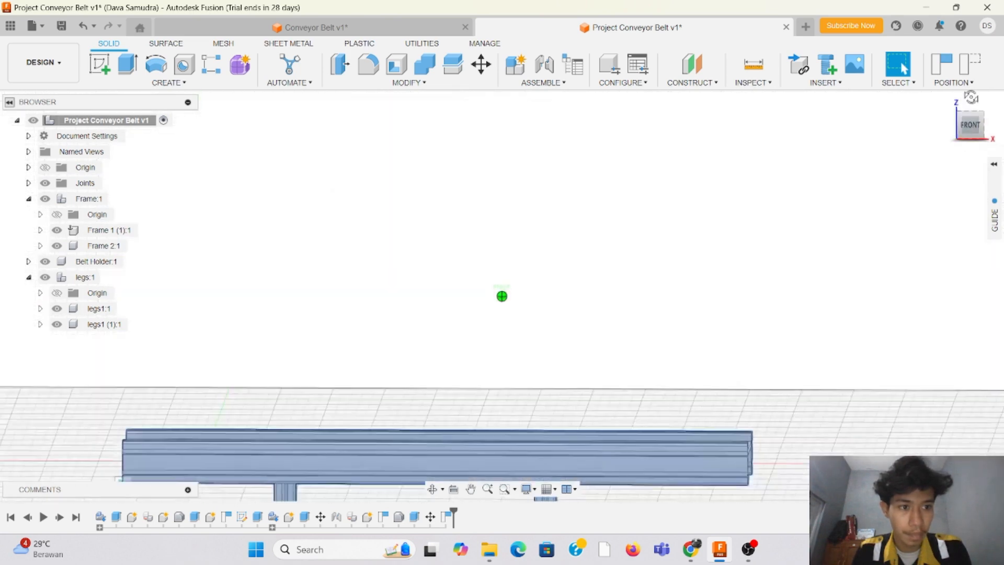
click(982, 136)
click(976, 136)
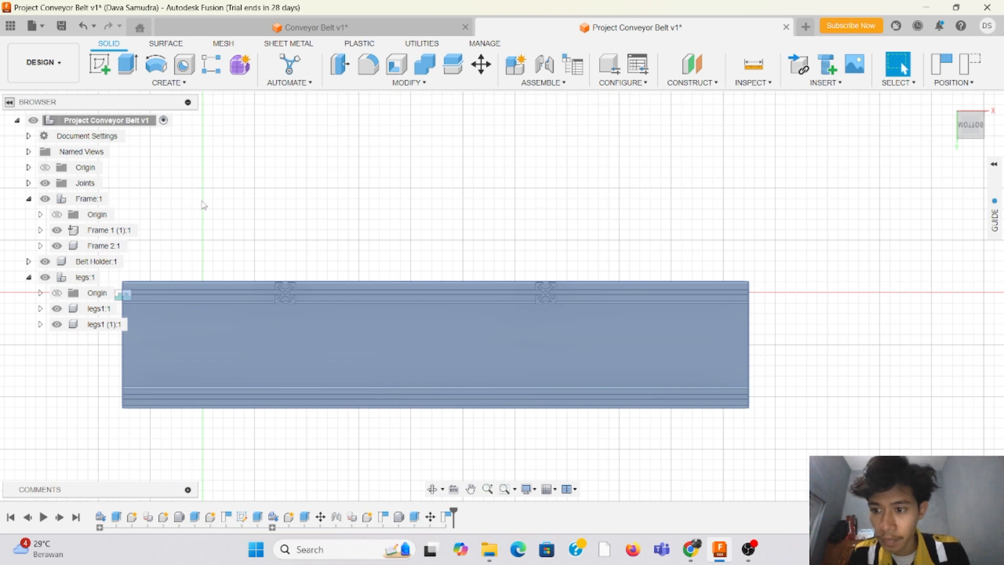
Step: Paste another new independent copy of legs1 into the legs component
click(98, 325)
shift+click(100, 309)
drag(99, 309, 91, 279)
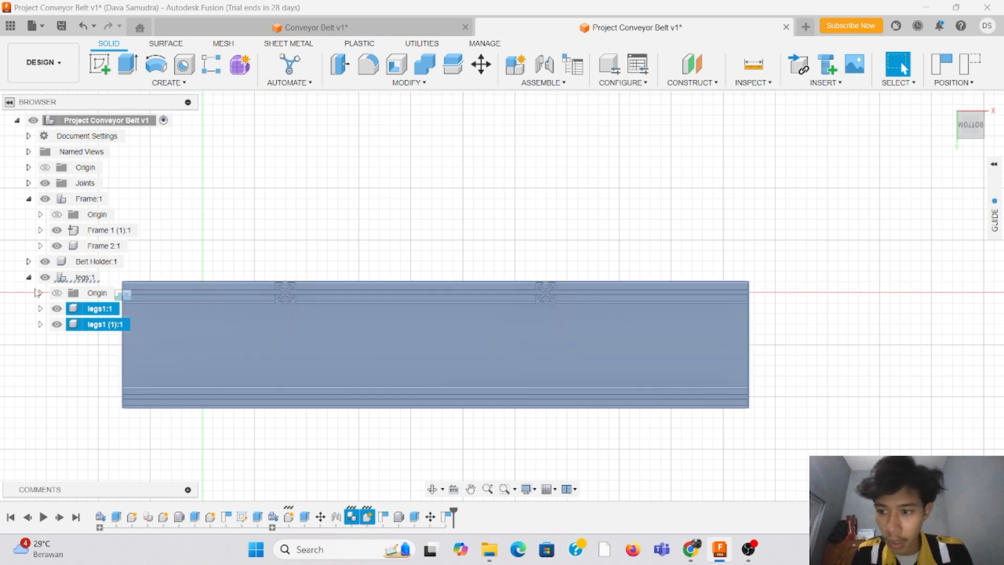
right_click(84, 278)
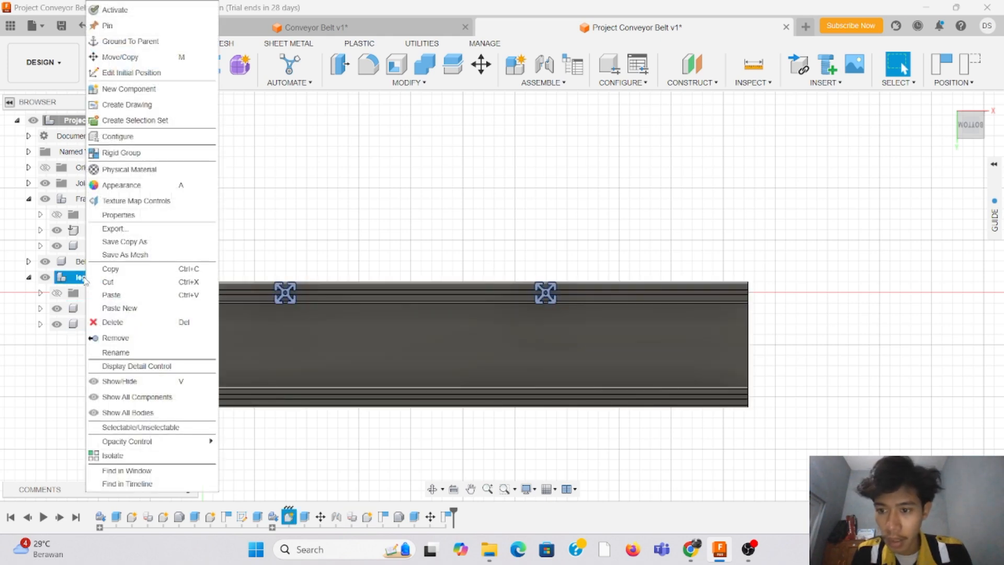
click(155, 308)
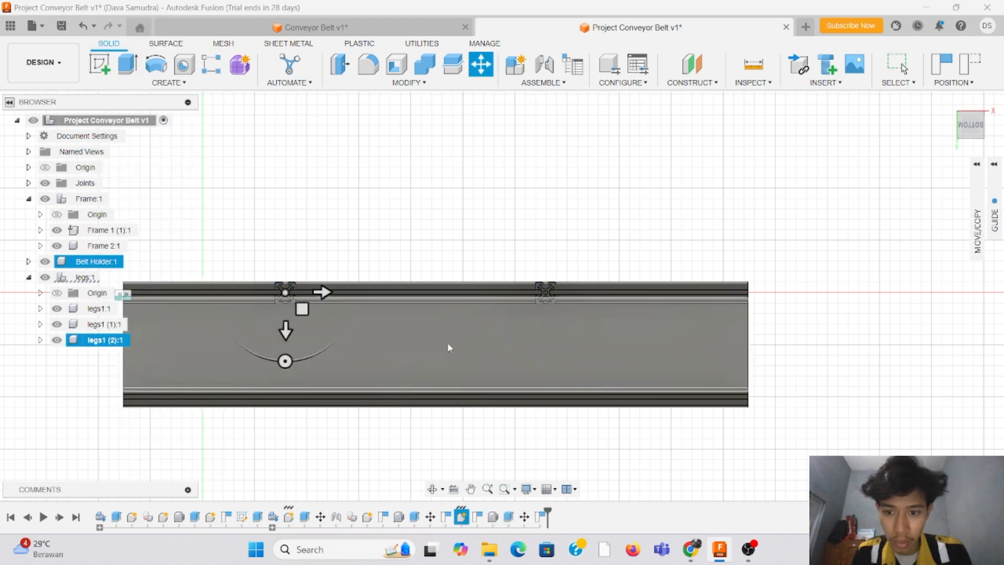
Step: Move the third leg 100 mm across the frame to sit under the opposite rail
drag(282, 334, 295, 434)
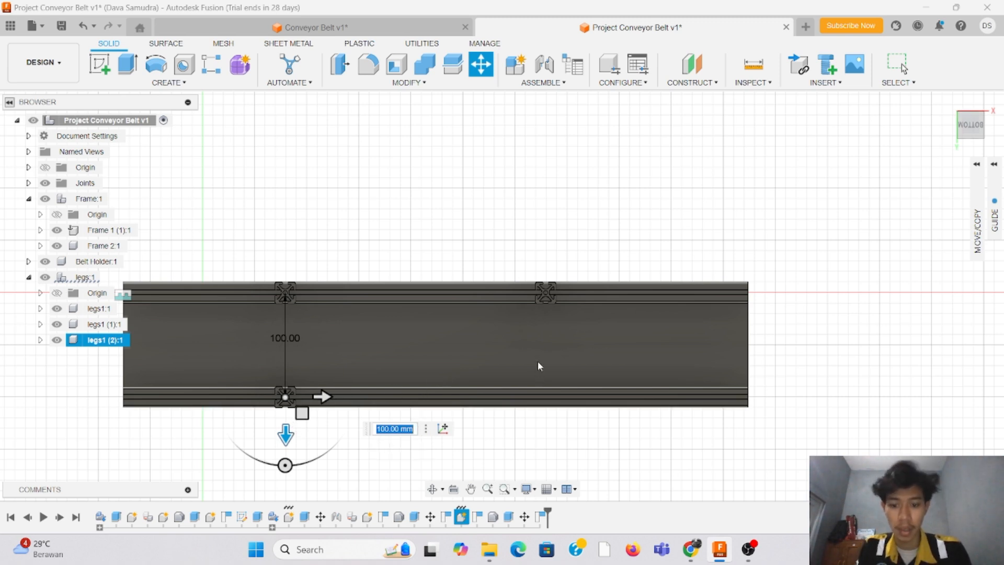
scroll(885, 200, down, 3)
scroll(460, 352, up, 3)
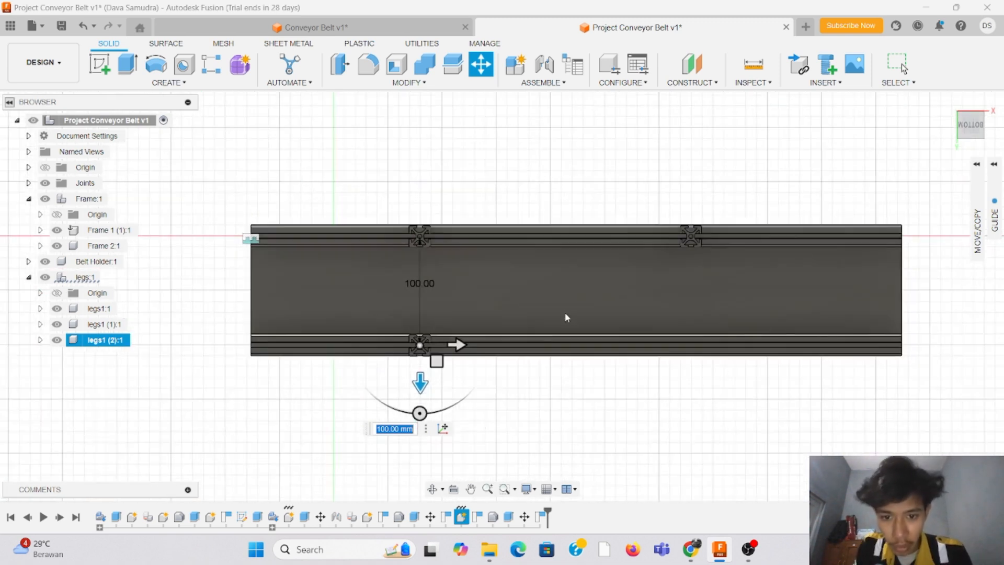
key(Return)
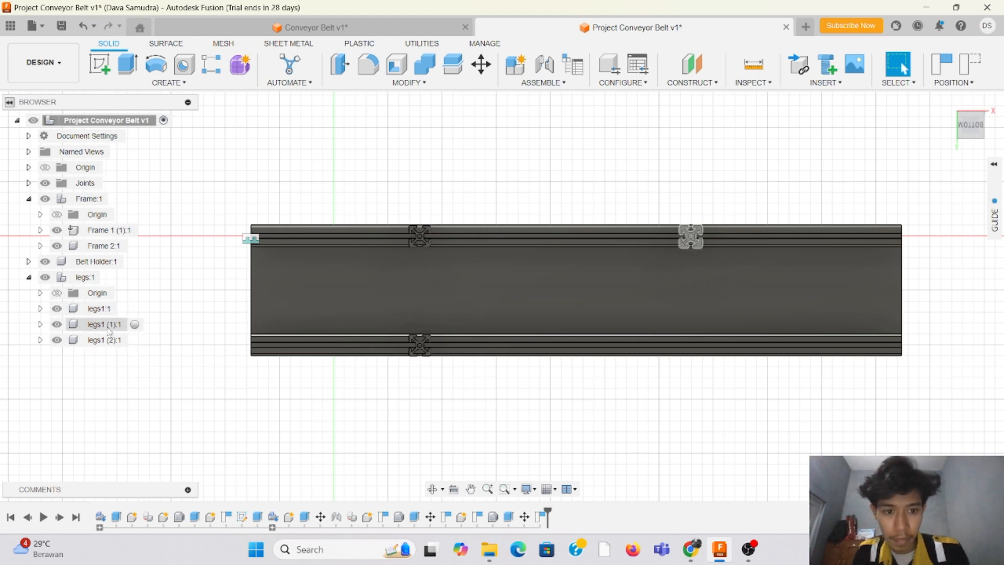
Step: Paste a new independent copy of legs1 (1) into the legs component and move it across the frame to sit under the opposite rail
click(109, 326)
right_click(109, 325)
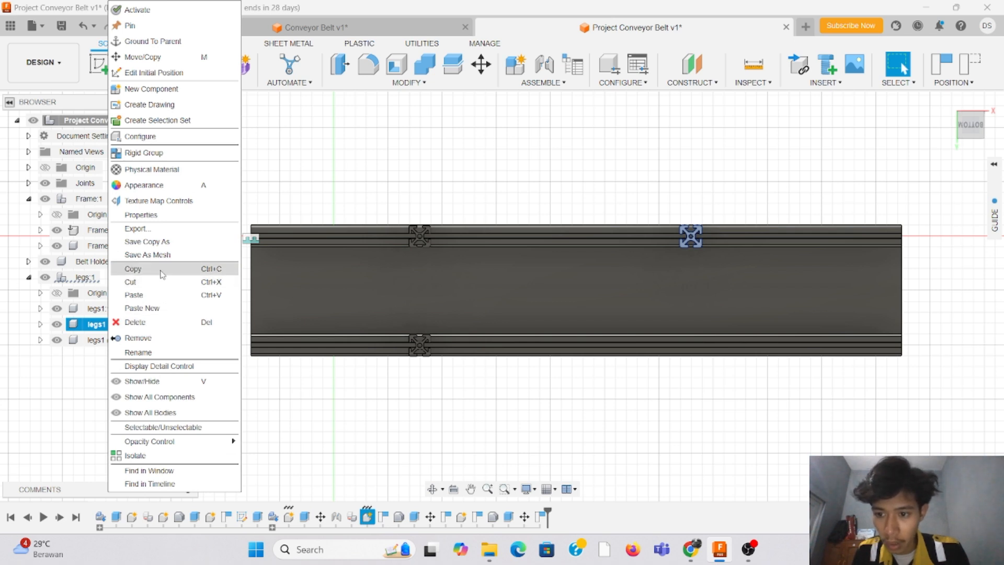
click(137, 269)
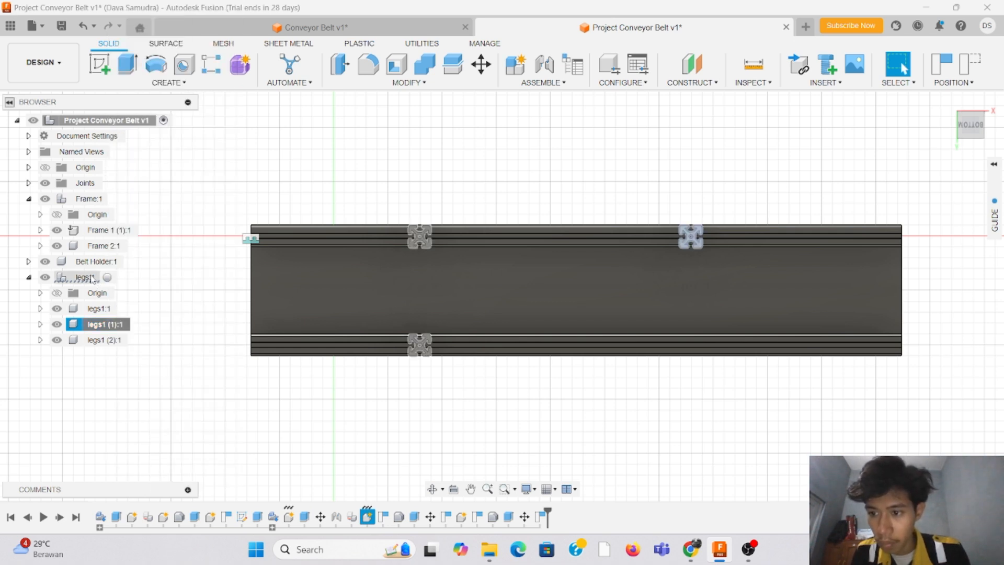
click(91, 279)
right_click(91, 278)
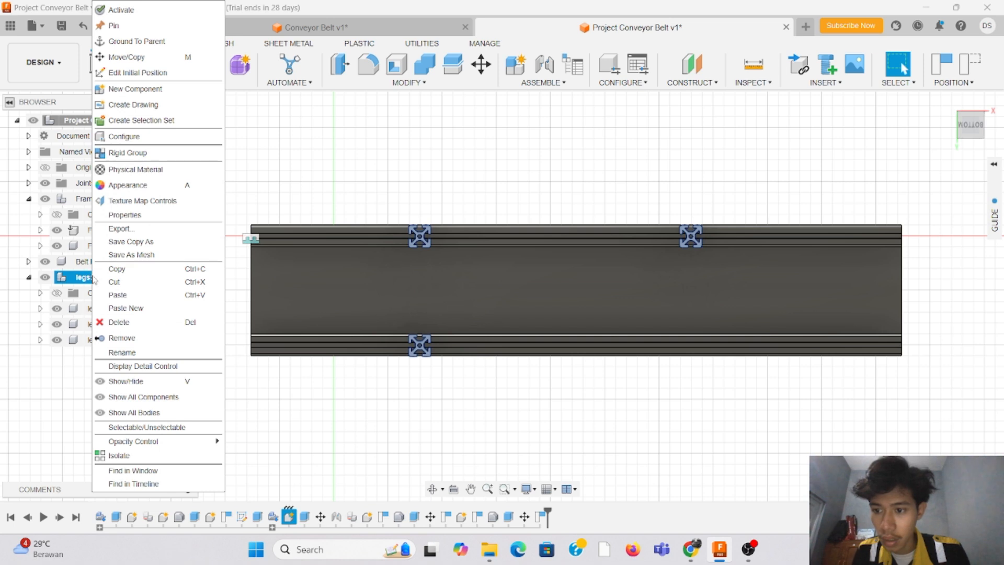
click(125, 307)
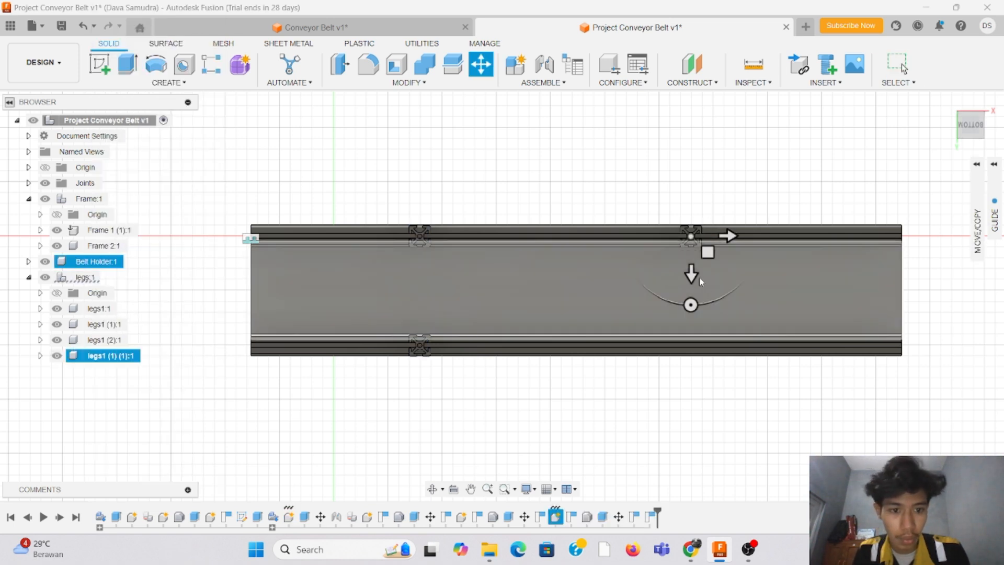
drag(701, 280, 700, 390)
key(Return)
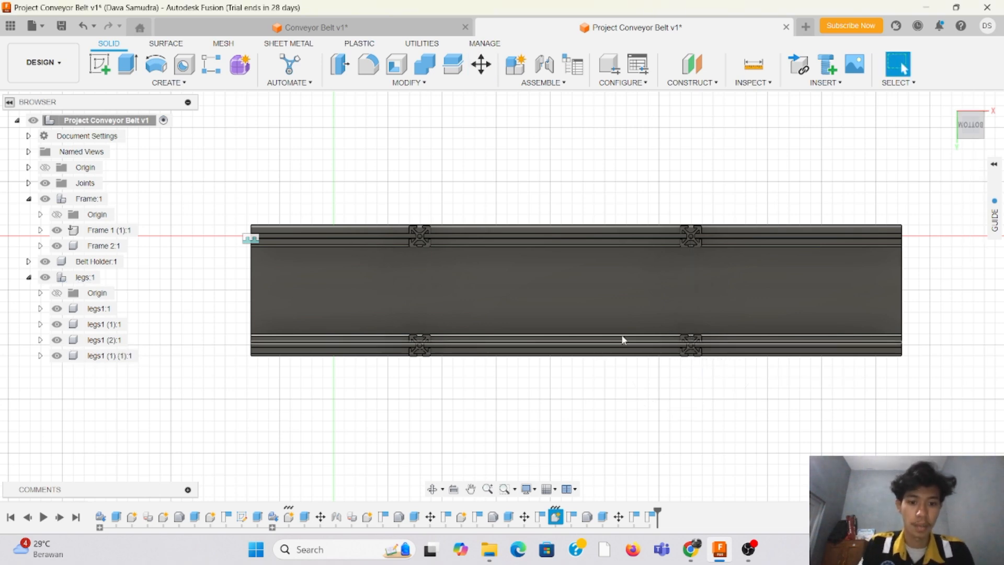
Step: Examine the placement of all four legs under the conveyor frame from the front, above and the rear
drag(969, 128, 969, 228)
scroll(486, 354, down, 2)
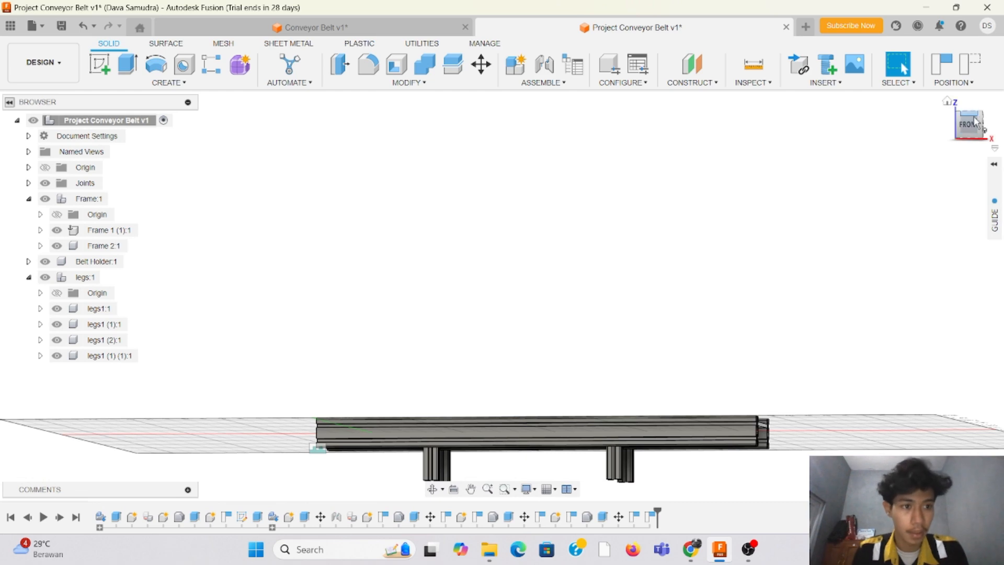
drag(974, 125, 974, 175)
scroll(449, 269, down, 3)
scroll(442, 426, up, 4)
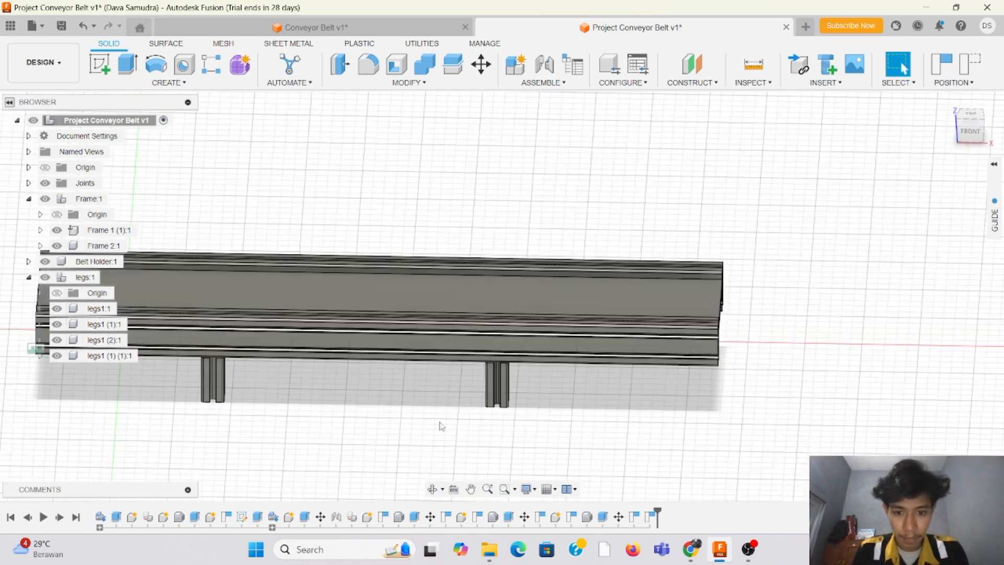
scroll(837, 209, down, 3)
scroll(448, 293, up, 3)
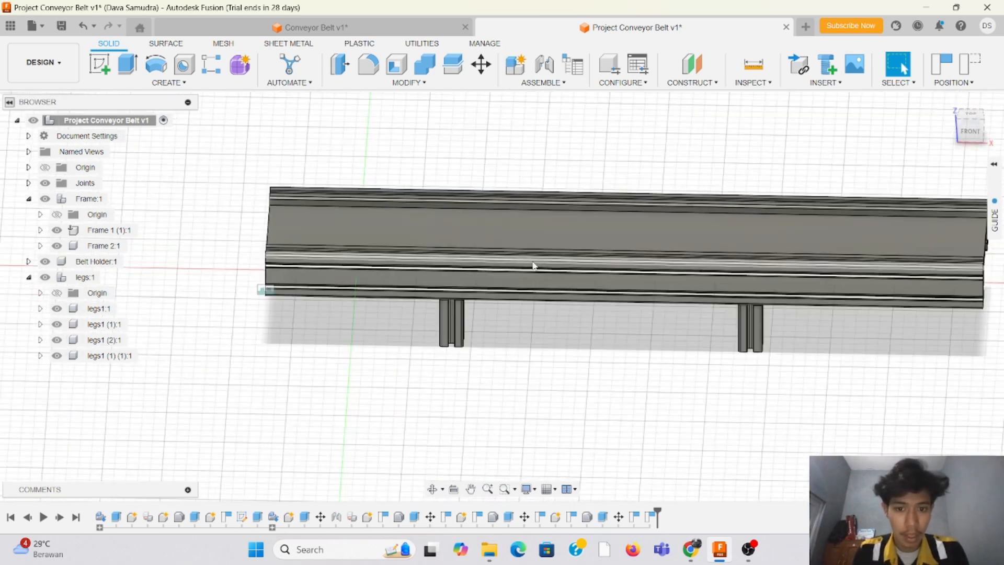
mouse_move(971, 130)
mouse_down()
mouse_move(926, 151)
mouse_move(909, 136)
mouse_move(900, 97)
mouse_up()
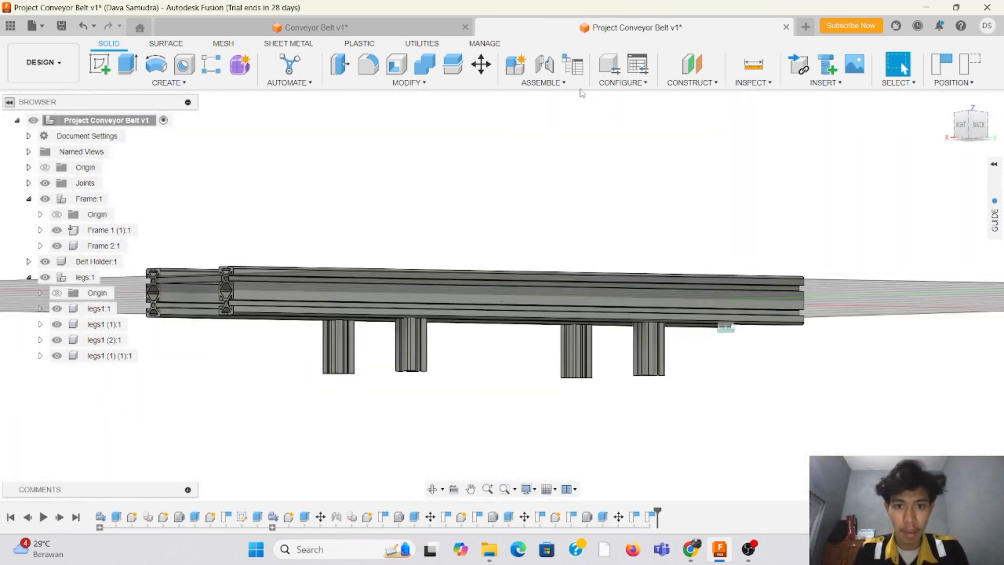
Step: Create a rigid as-built joint between leg legs1 (1) (1) and the Frame 2 rail
click(543, 83)
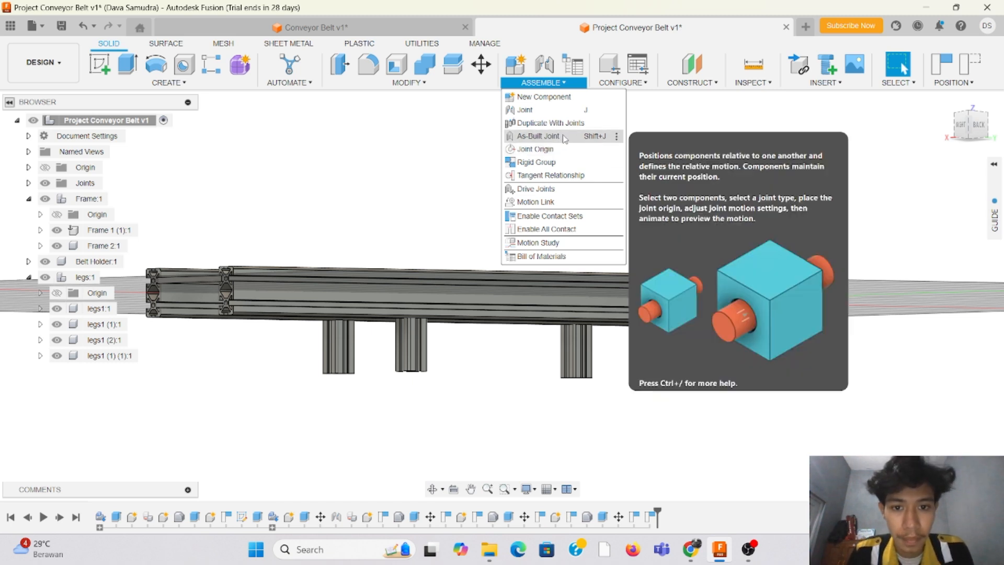
click(539, 136)
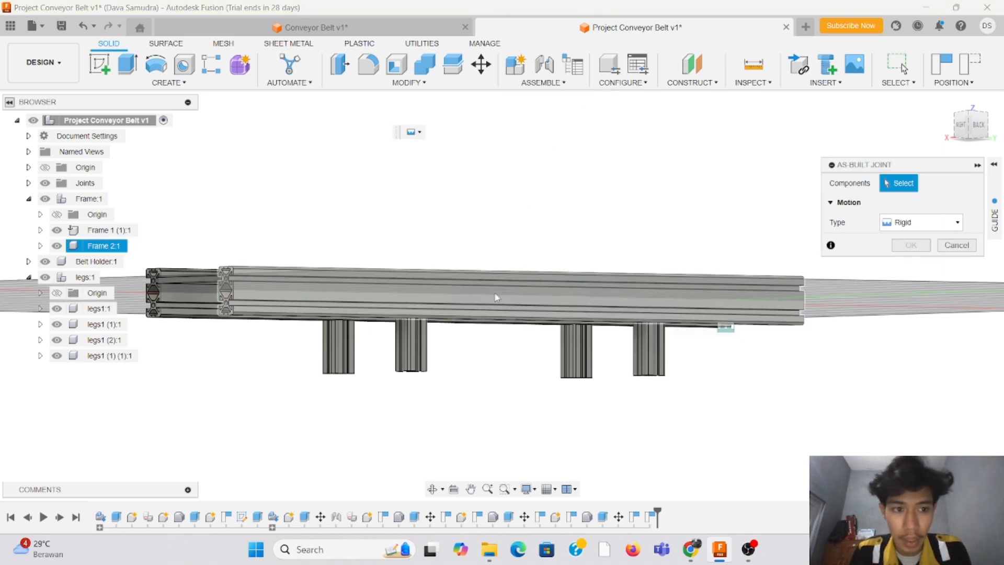
drag(965, 126, 958, 124)
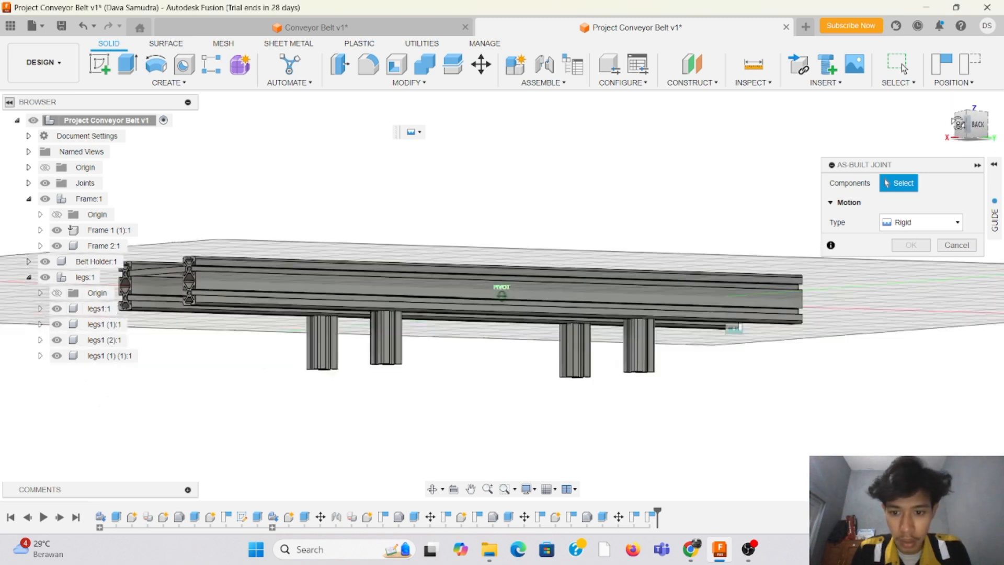
click(389, 342)
click(372, 305)
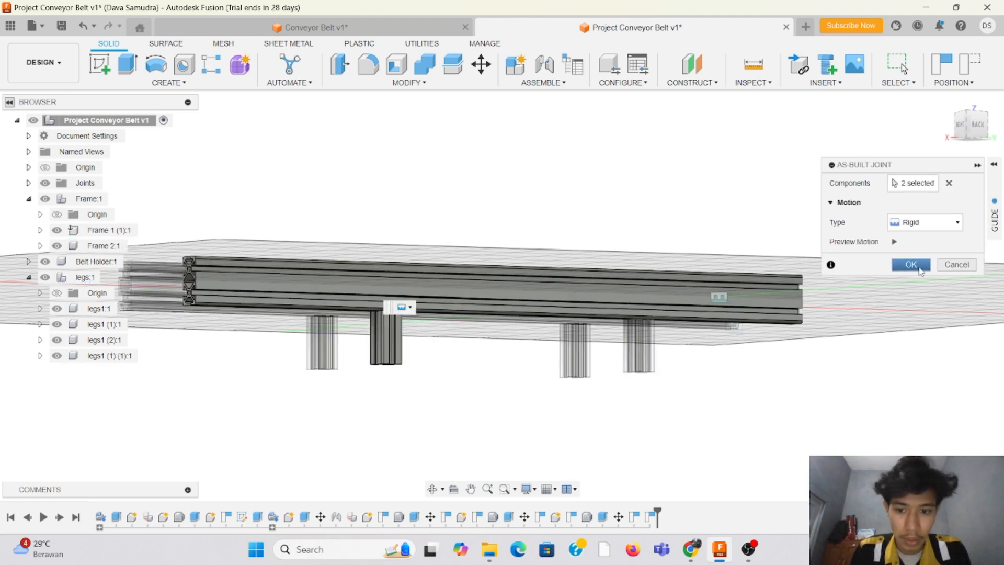
click(920, 268)
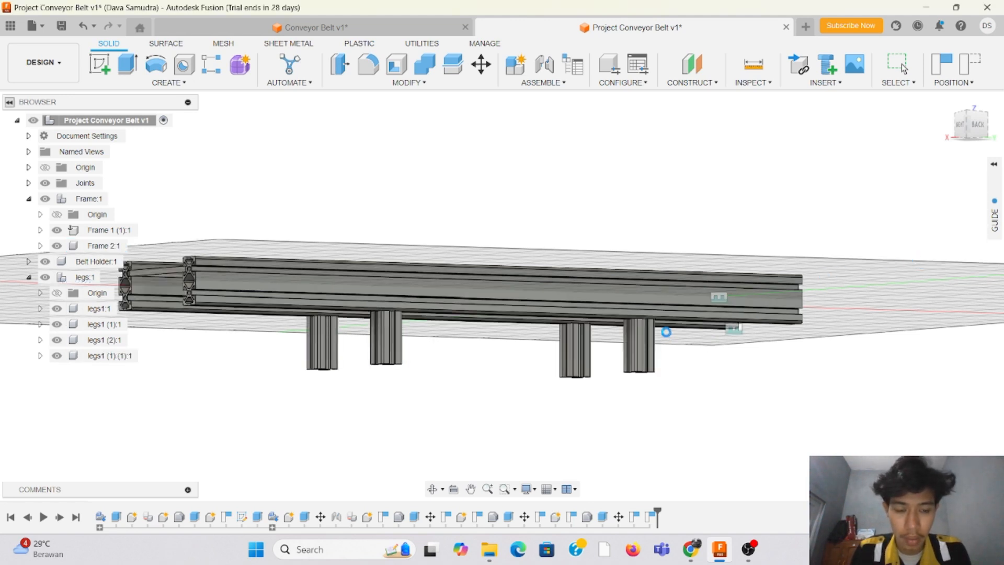
Step: Create a rigid as-built joint between leg legs1 (2) and the Frame 2 rail
drag(977, 125, 951, 137)
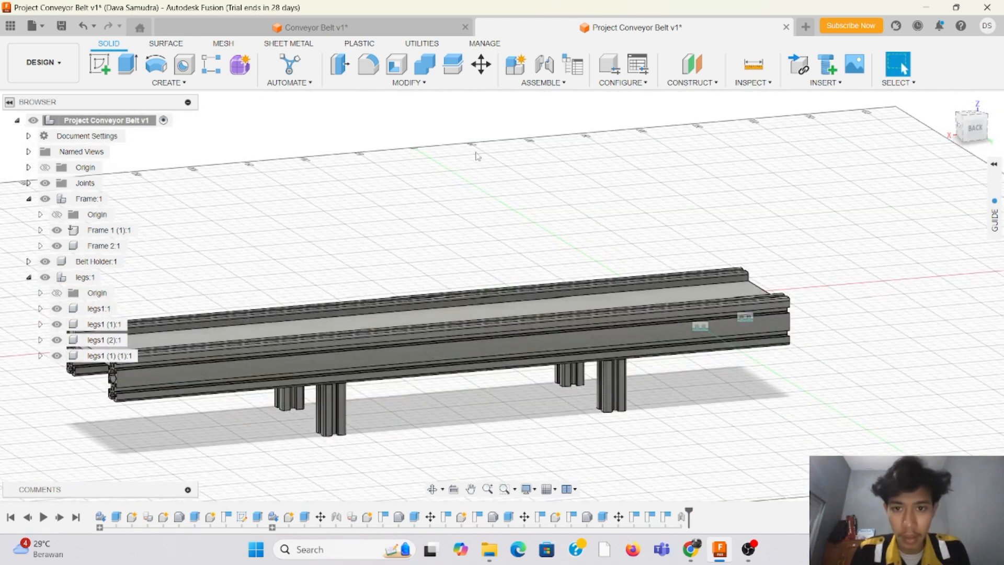
click(565, 83)
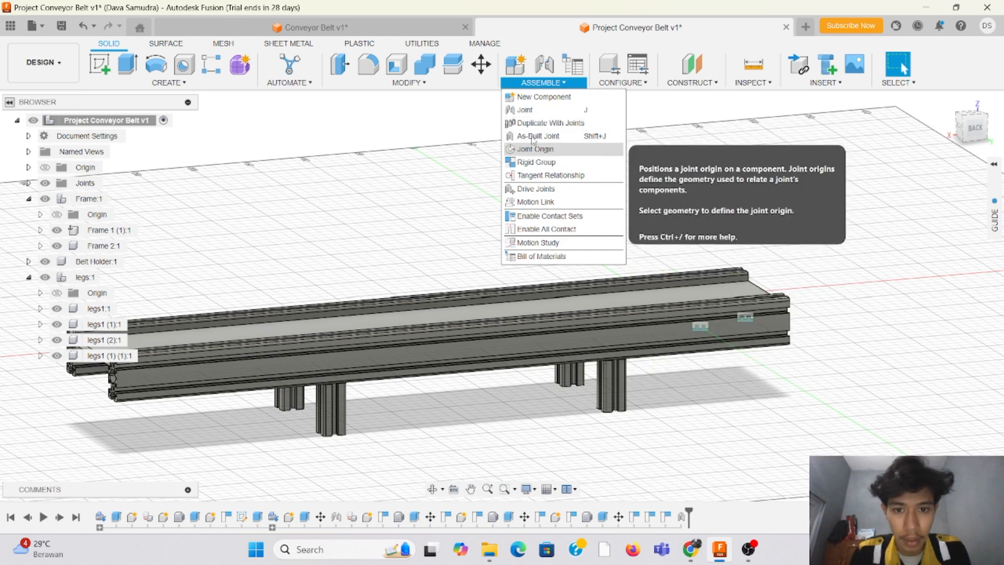
click(576, 140)
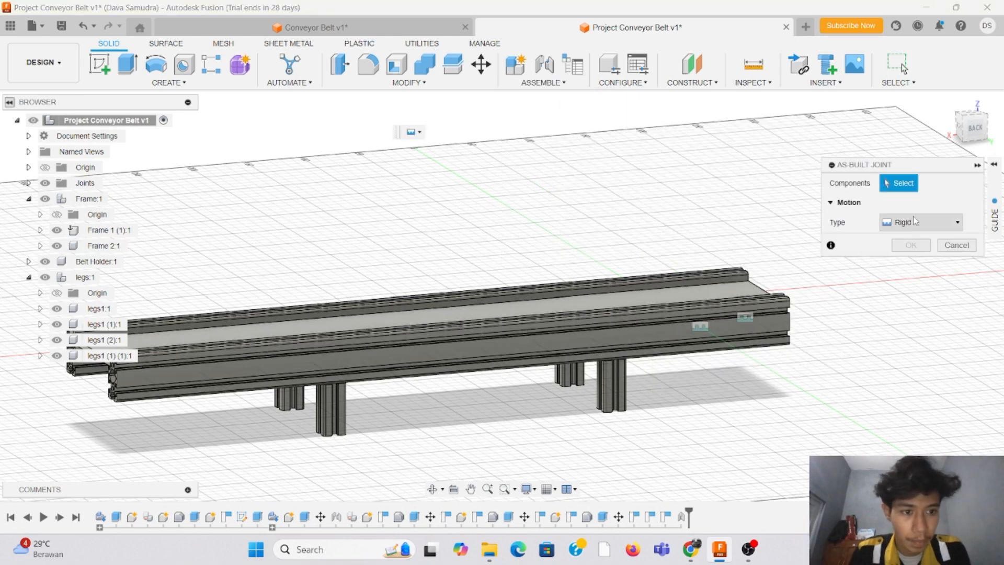
click(611, 385)
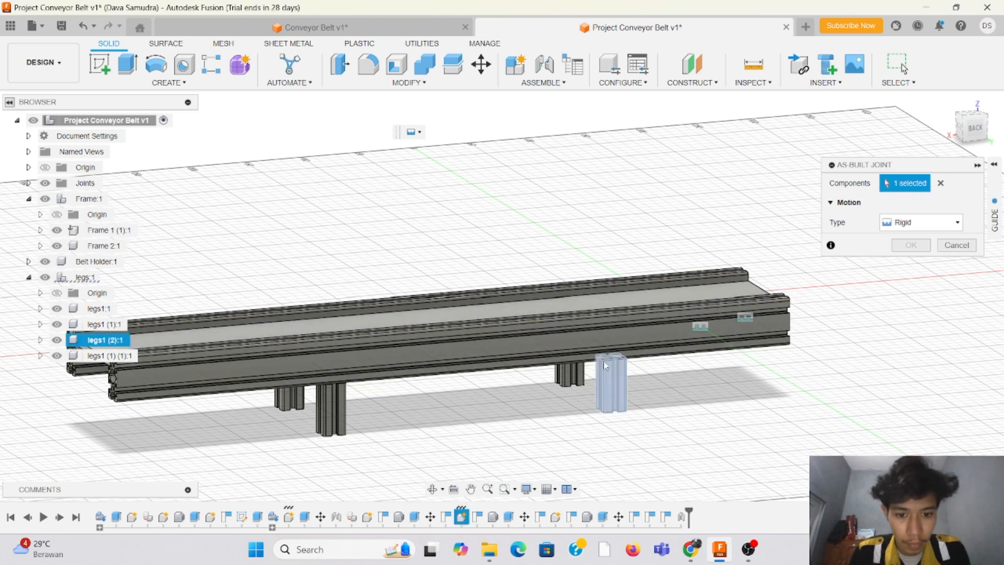
click(608, 341)
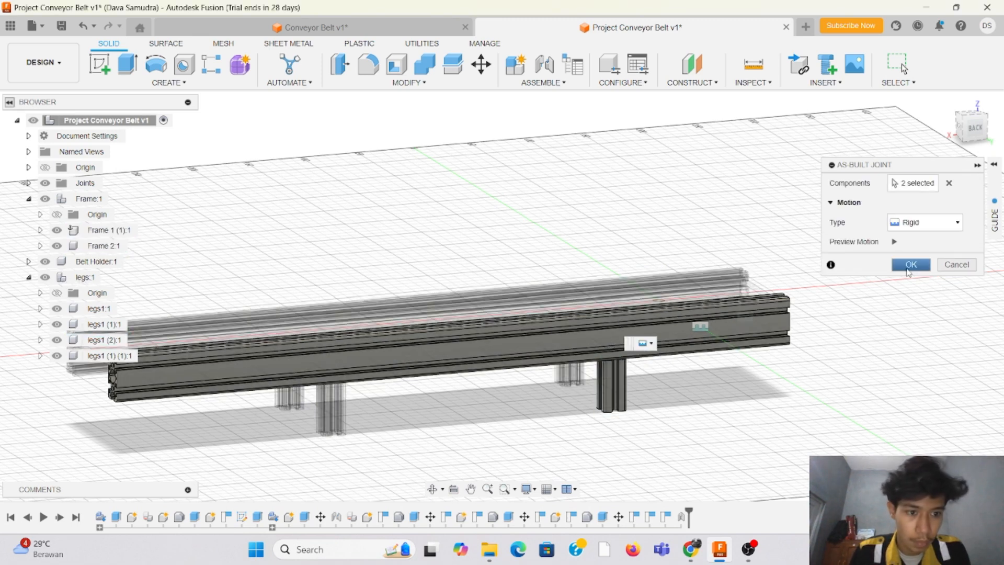
click(910, 266)
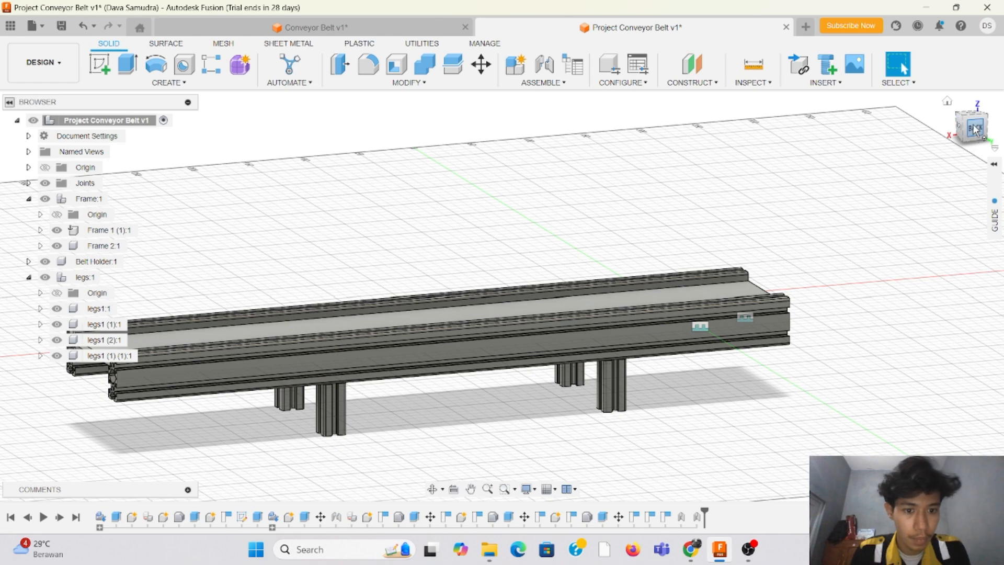
Step: Create a rigid as-built joint between leg legs1 and the Frame 1 (1) rail, continuing despite their existing assembly relationship
drag(976, 131, 562, 166)
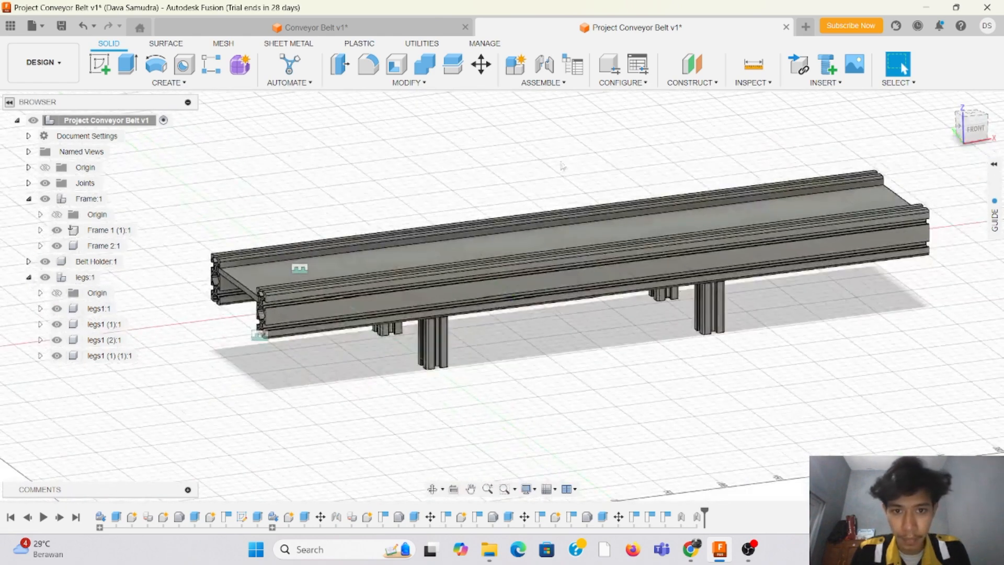
click(542, 82)
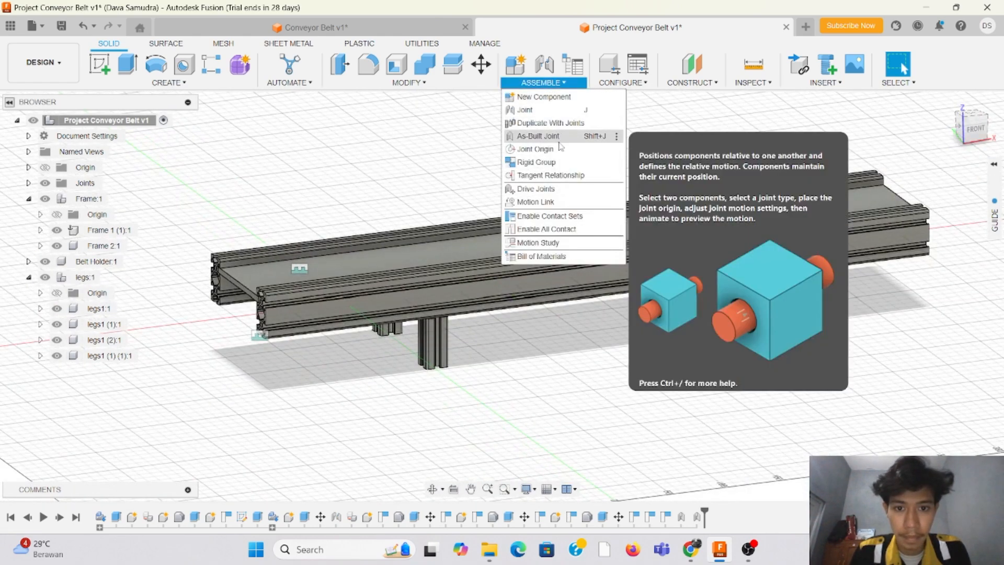
click(557, 138)
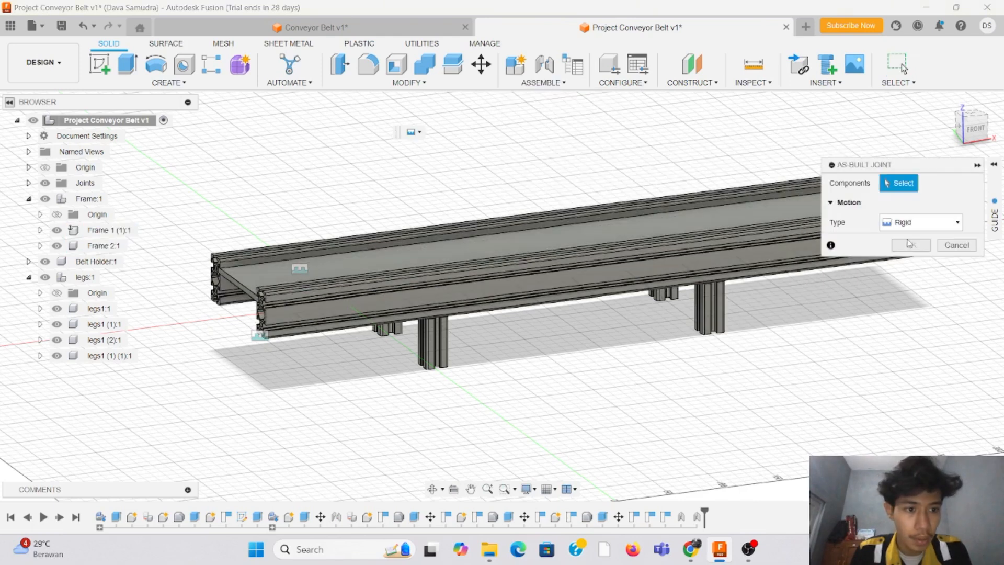
click(433, 340)
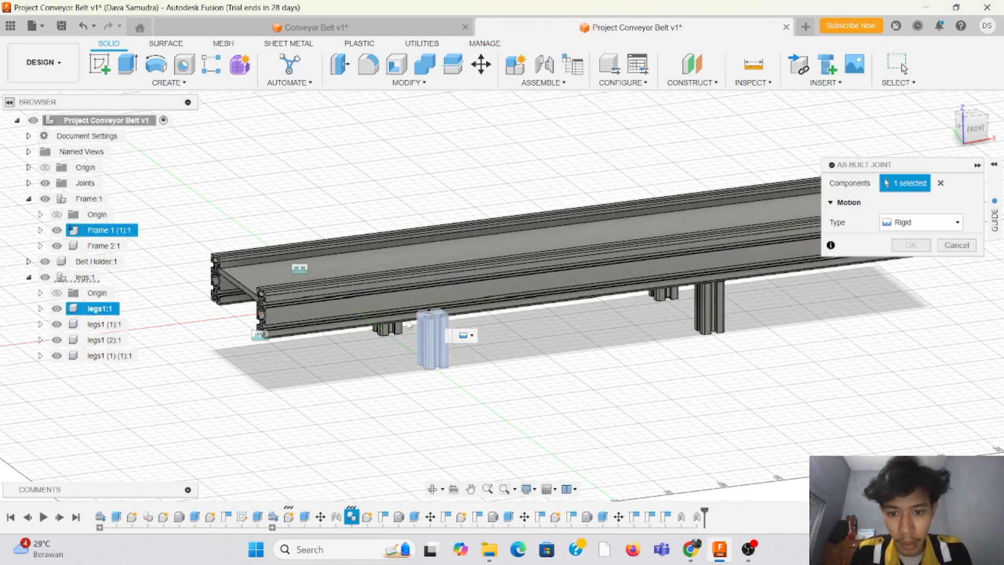
click(408, 295)
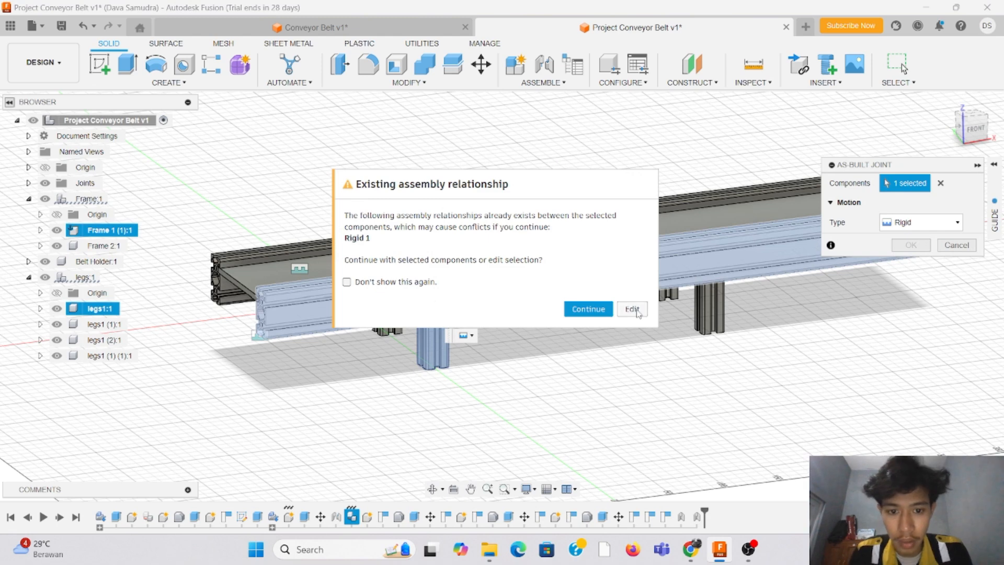
click(588, 309)
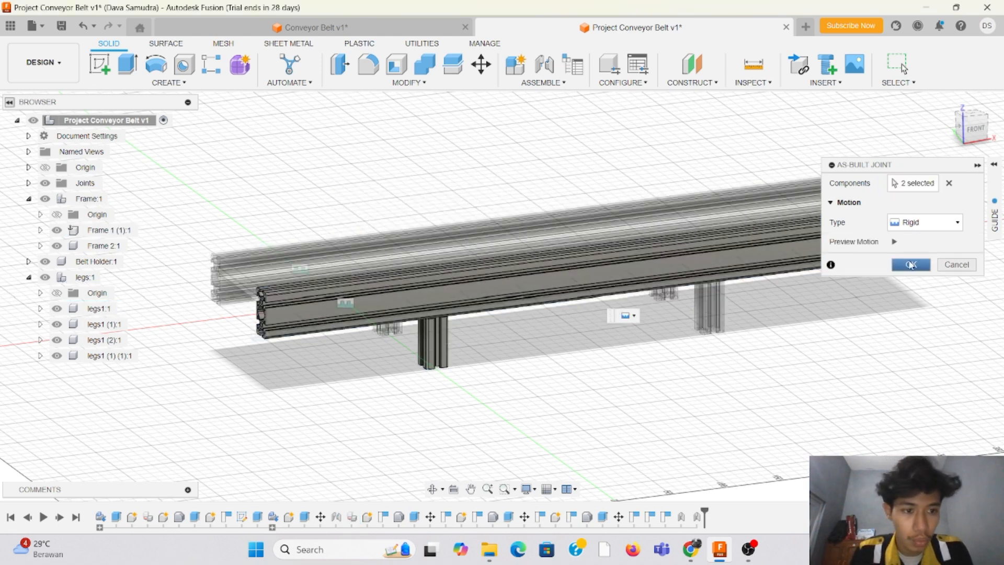
click(911, 265)
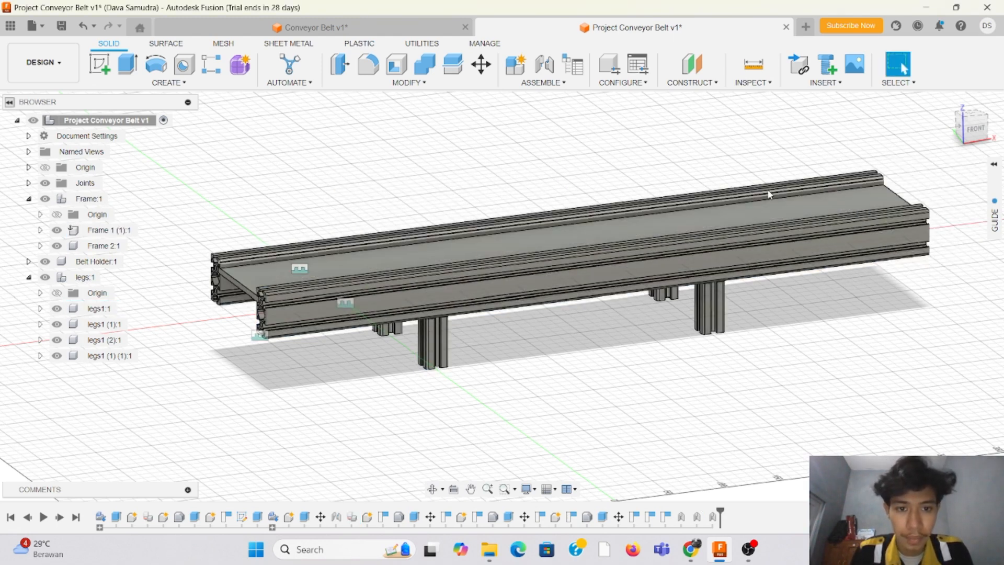
Step: Create a rigid as-built joint between leg legs1 (1) and the Frame 1 (1) rail
click(506, 85)
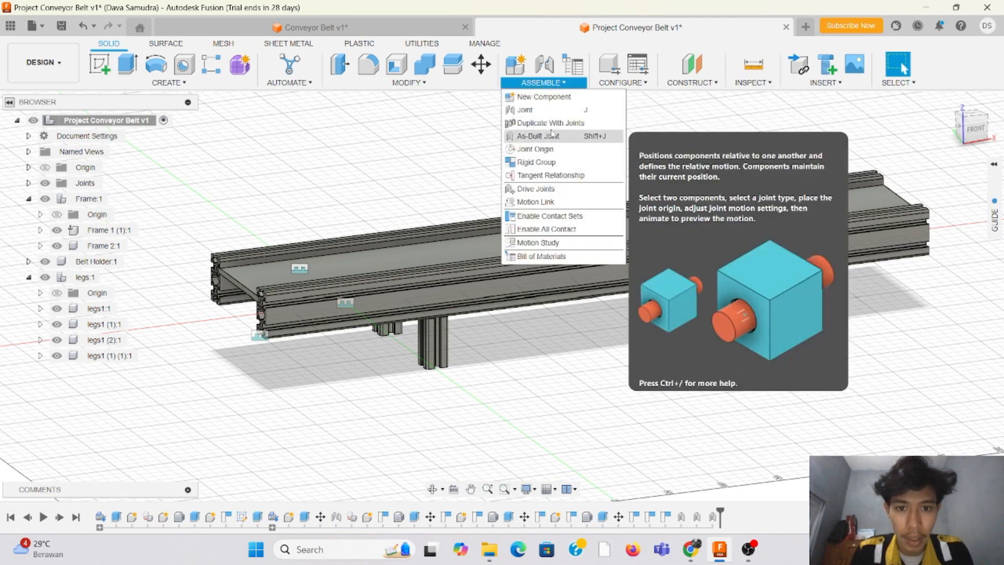
click(539, 137)
click(709, 306)
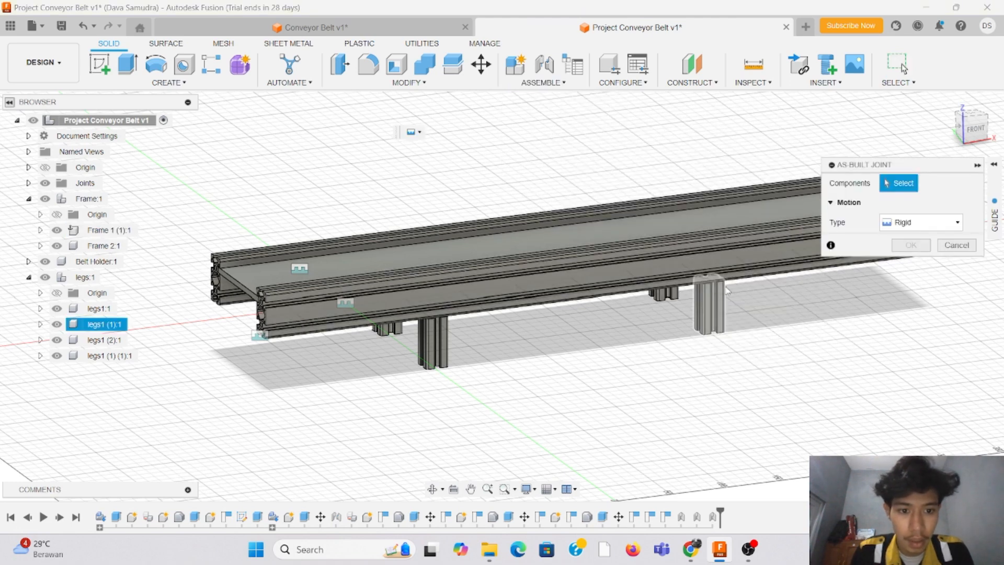
click(711, 262)
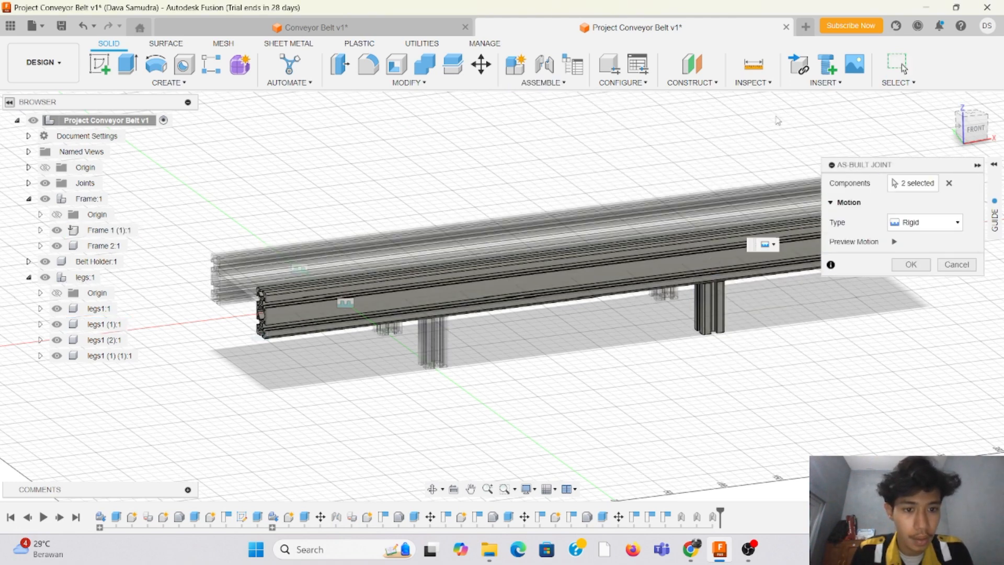
click(911, 265)
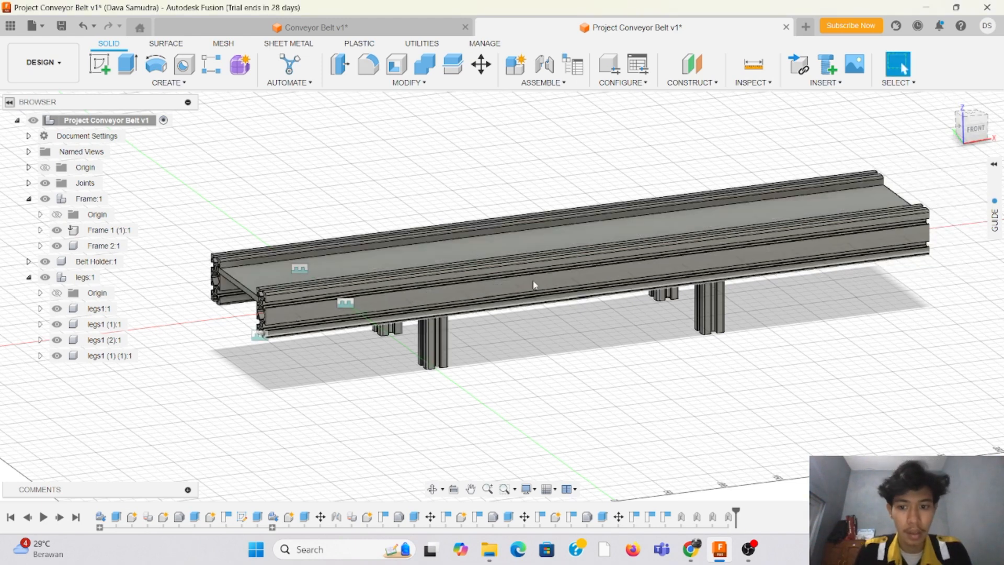
Step: Examine the conveyor assembly with its four jointed legs at different distances and from higher front angles
scroll(301, 225, down, 2)
scroll(447, 208, up, 1)
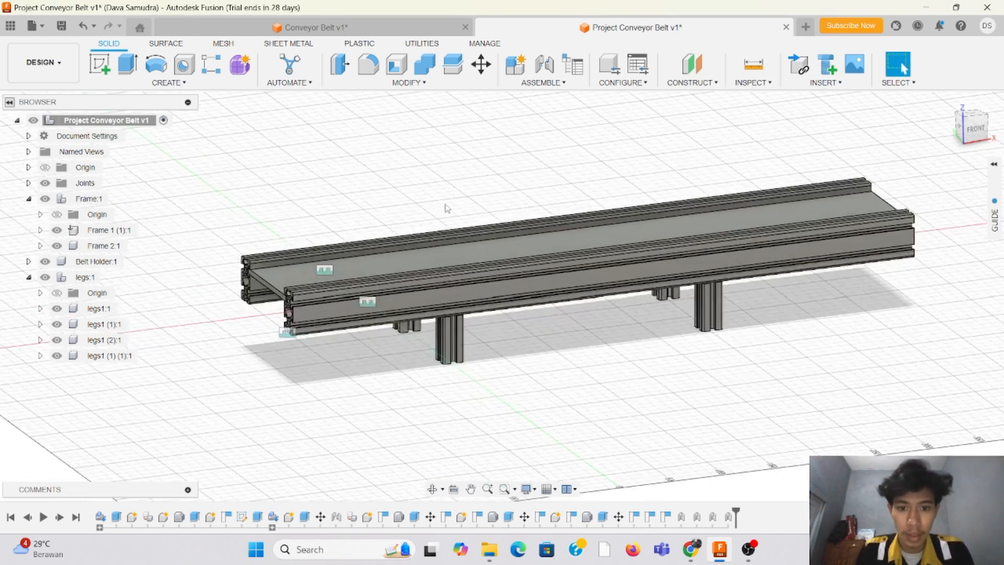
scroll(272, 235, down, 3)
scroll(646, 163, up, 3)
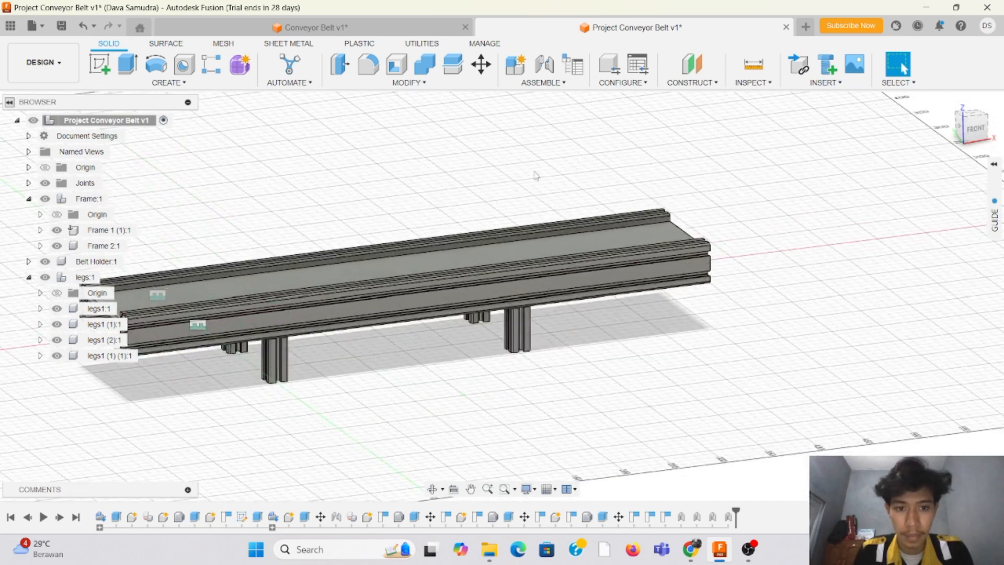
scroll(536, 175, down, 2)
scroll(491, 175, up, 3)
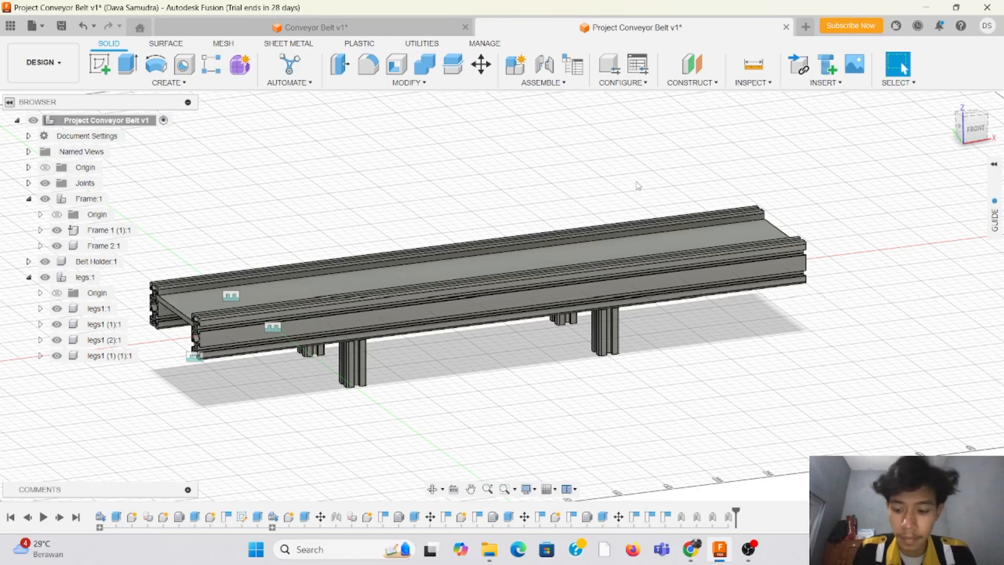
scroll(872, 165, down, 2)
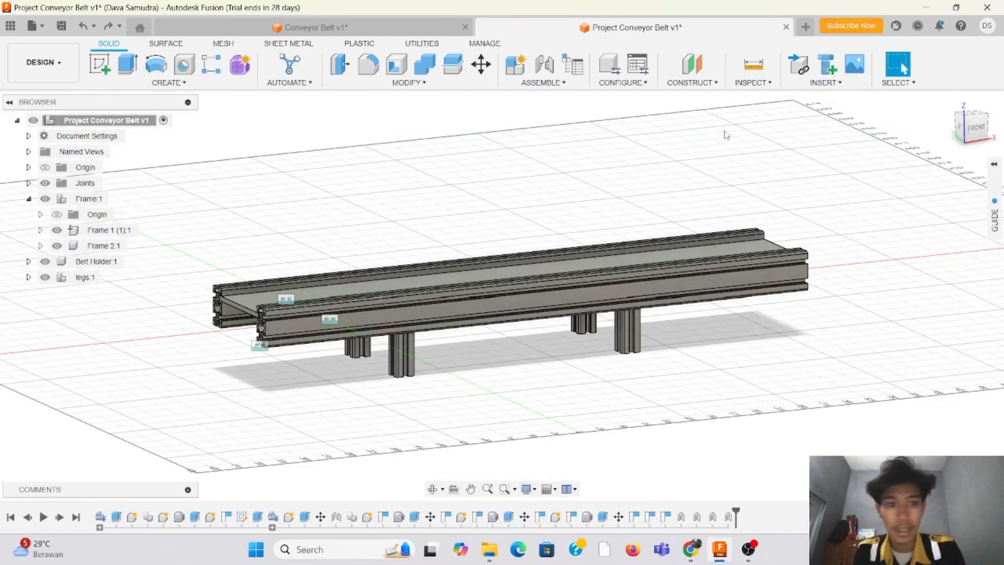
drag(977, 127, 984, 147)
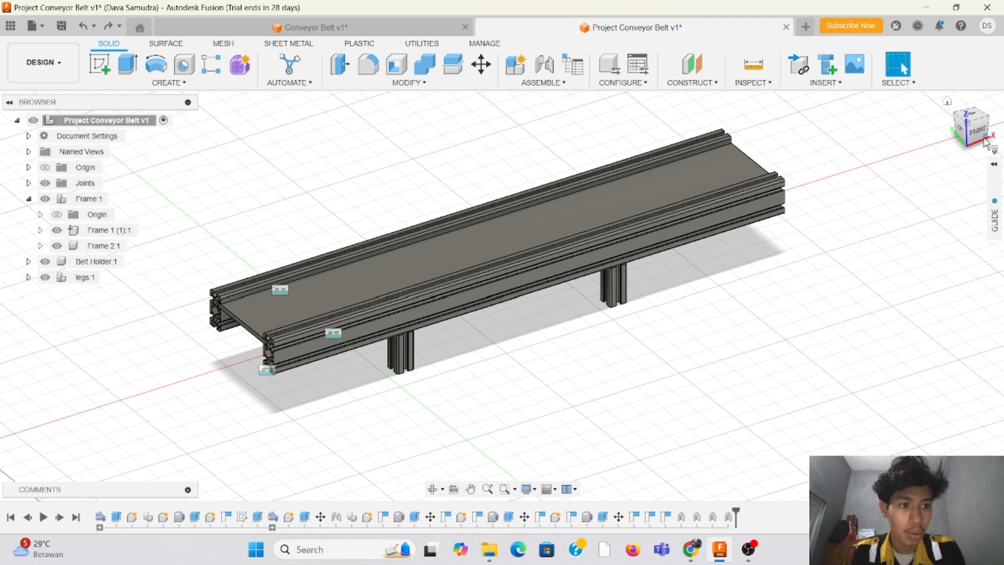
drag(981, 139, 989, 136)
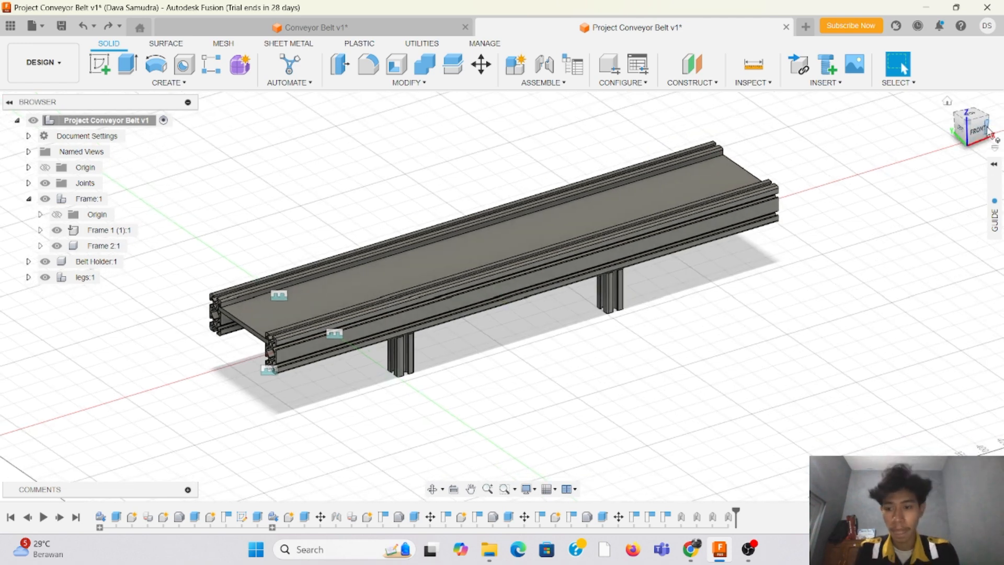
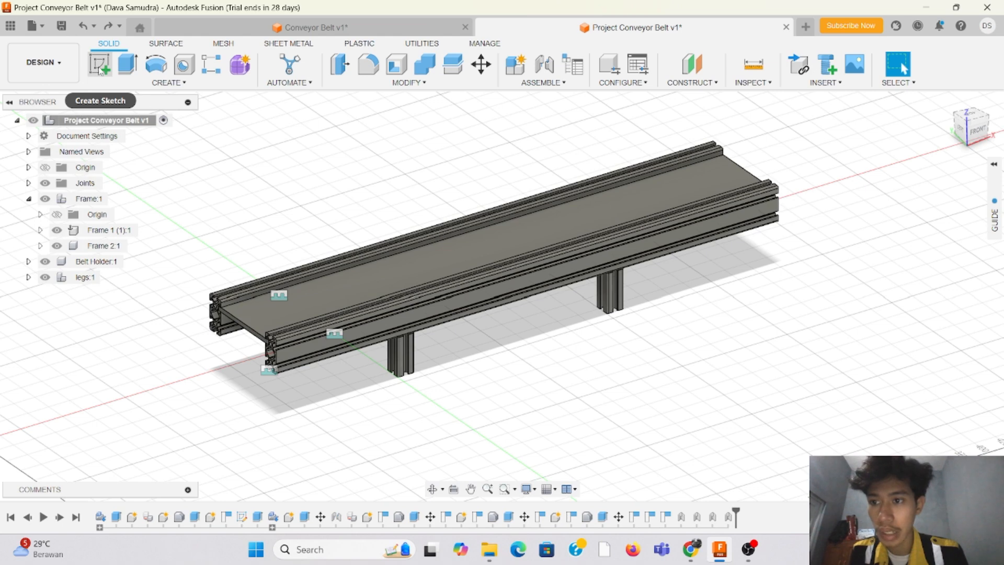
Step: Create an internal component named pulley under Project Conveyor Belt and make the top-level assembly active again
click(100, 68)
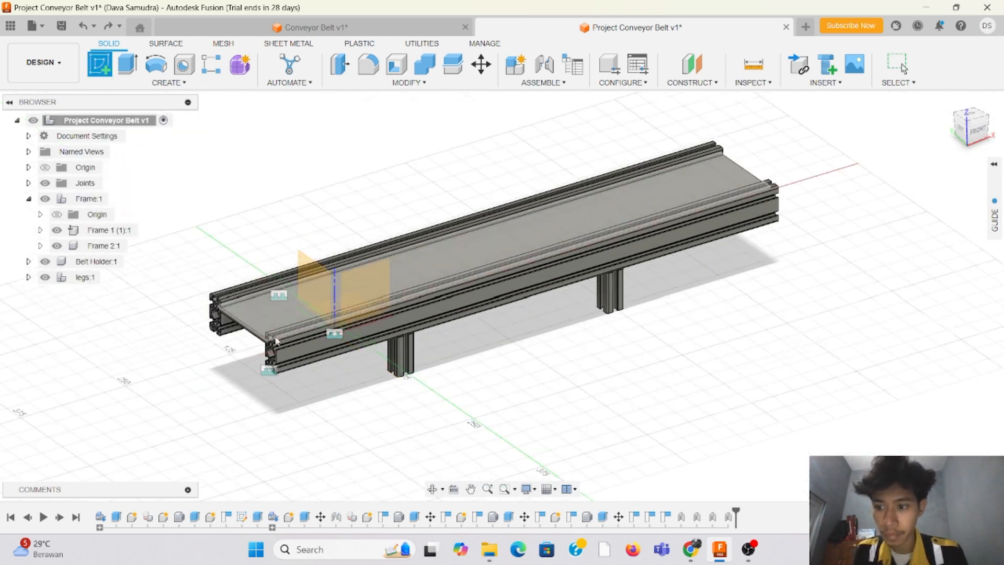
key(Escape)
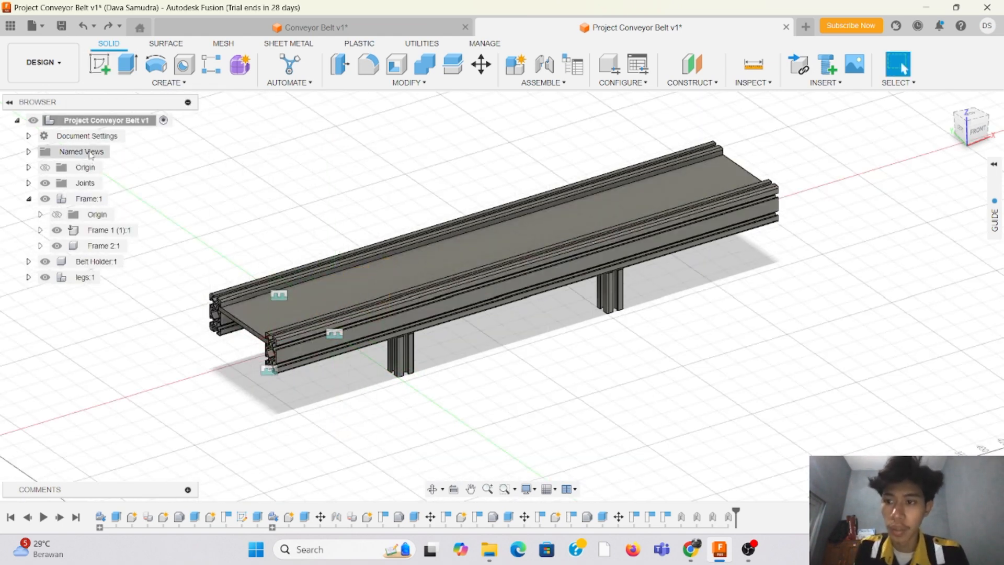
right_click(104, 122)
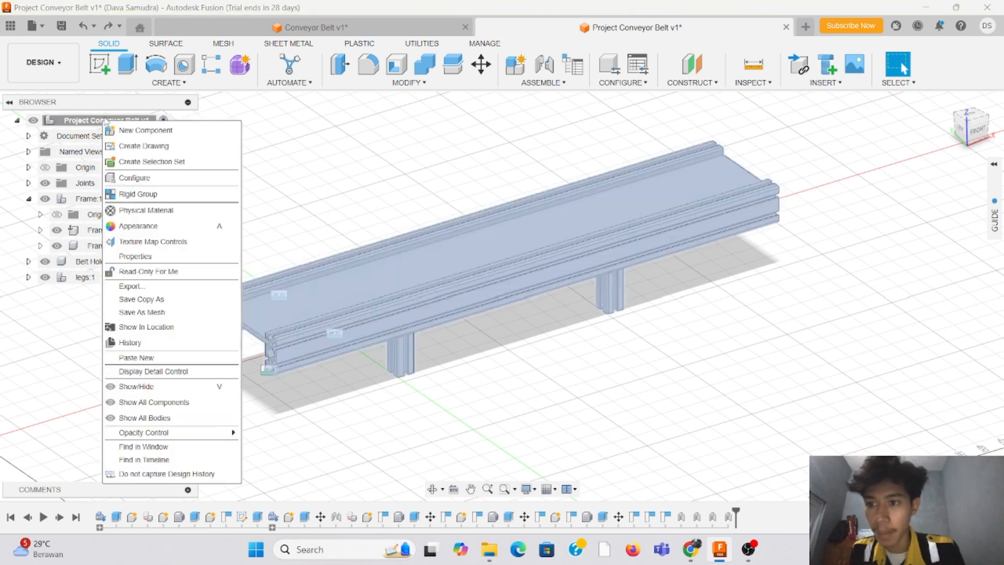
click(139, 134)
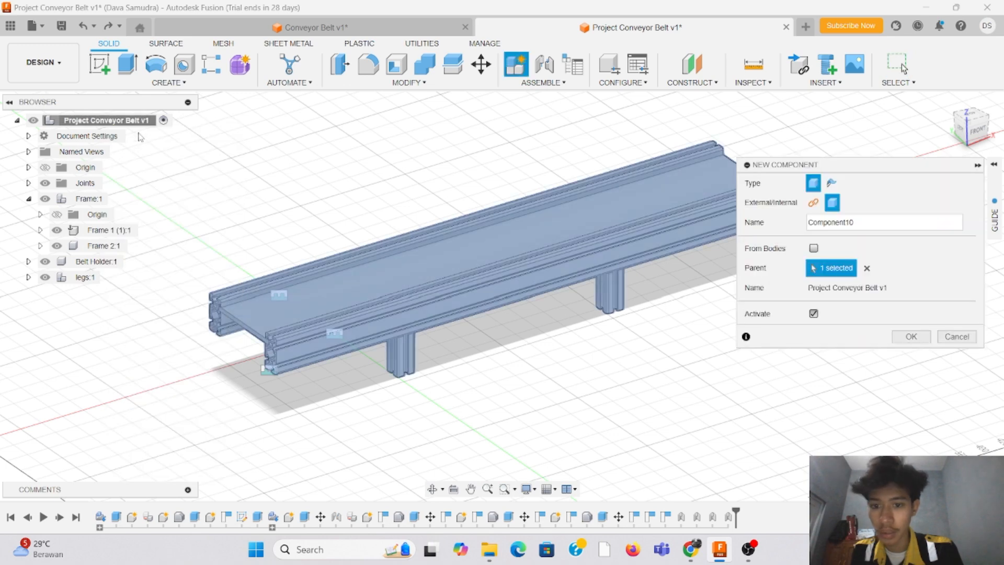
drag(857, 222, 819, 222)
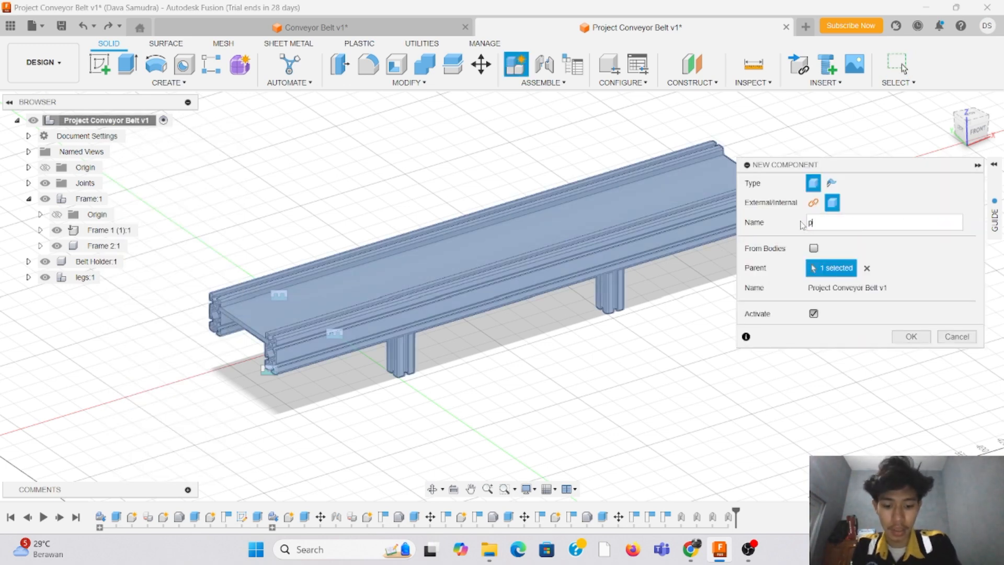
click(913, 337)
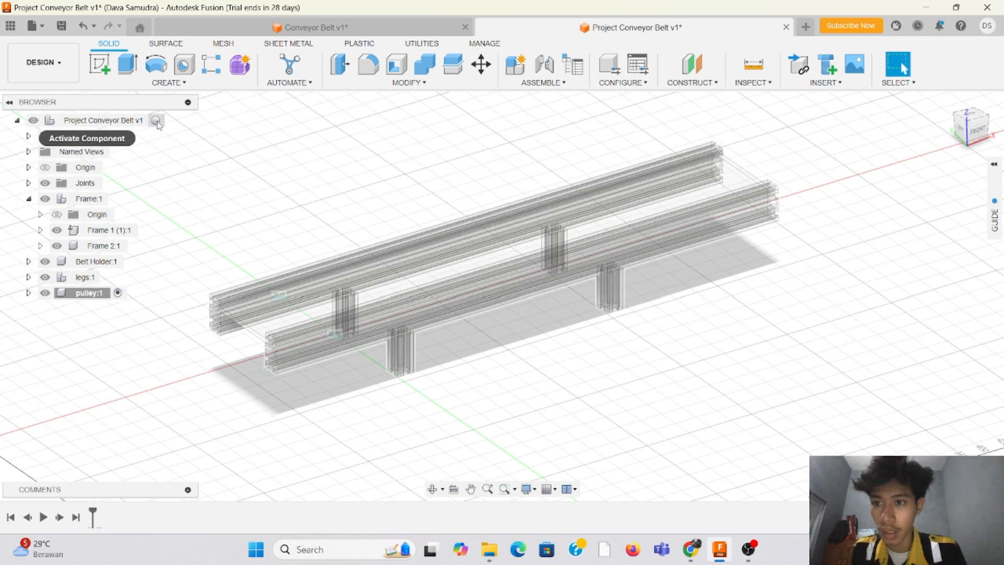
click(156, 121)
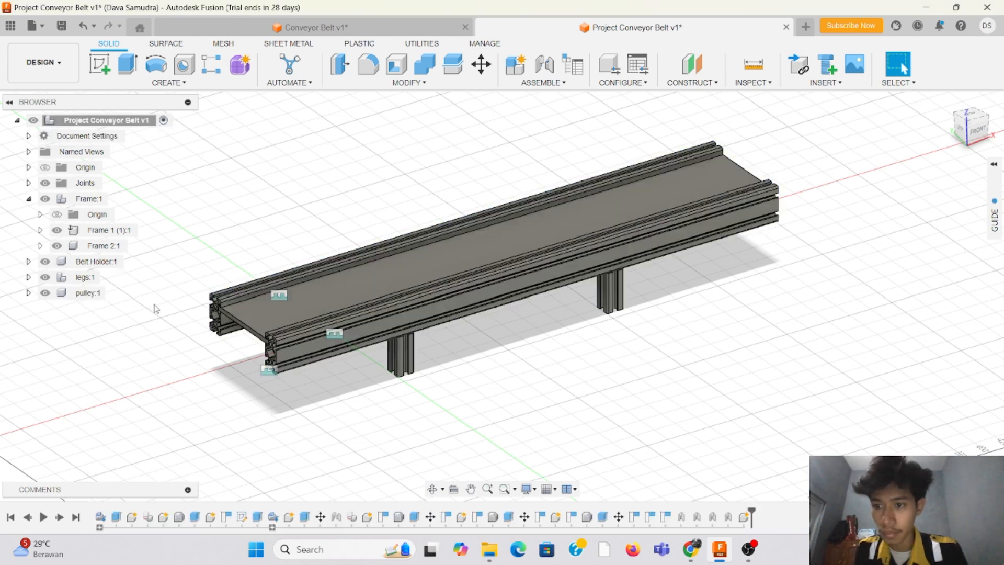
Step: Sketch a 25 mm diameter circle on the front origin plane, centred on the X axis just beyond the frame's end
click(102, 65)
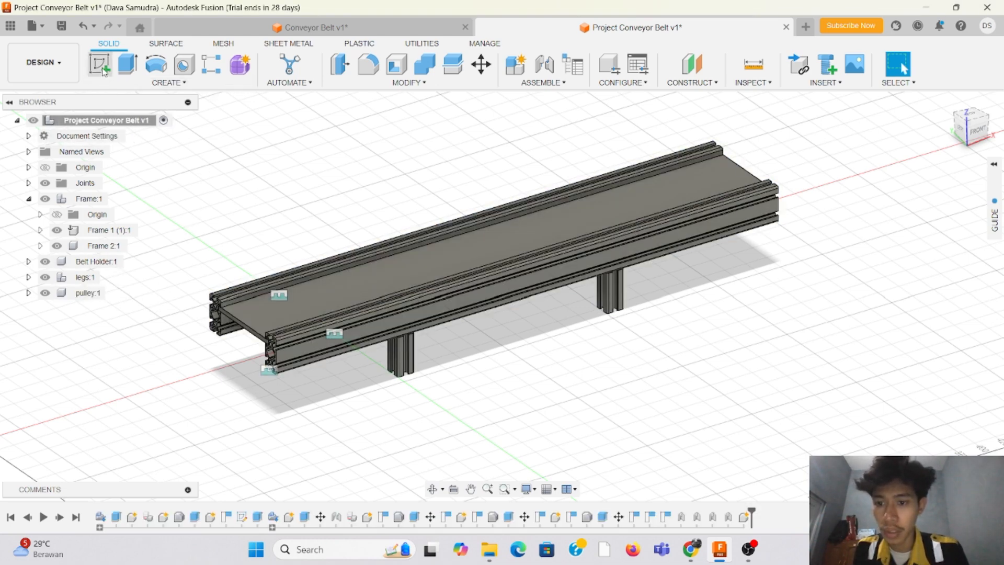
click(372, 306)
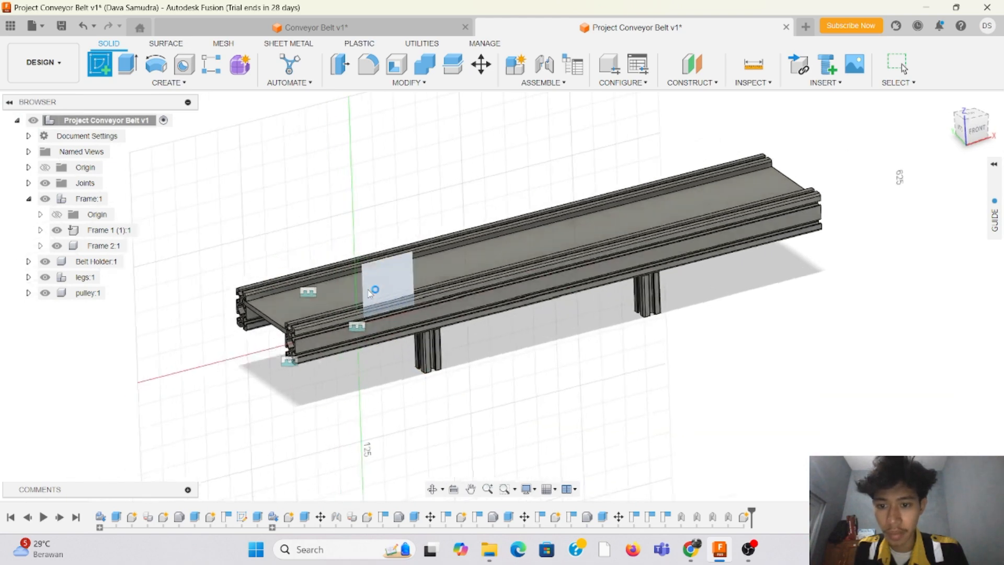
click(441, 293)
scroll(450, 290, up, 3)
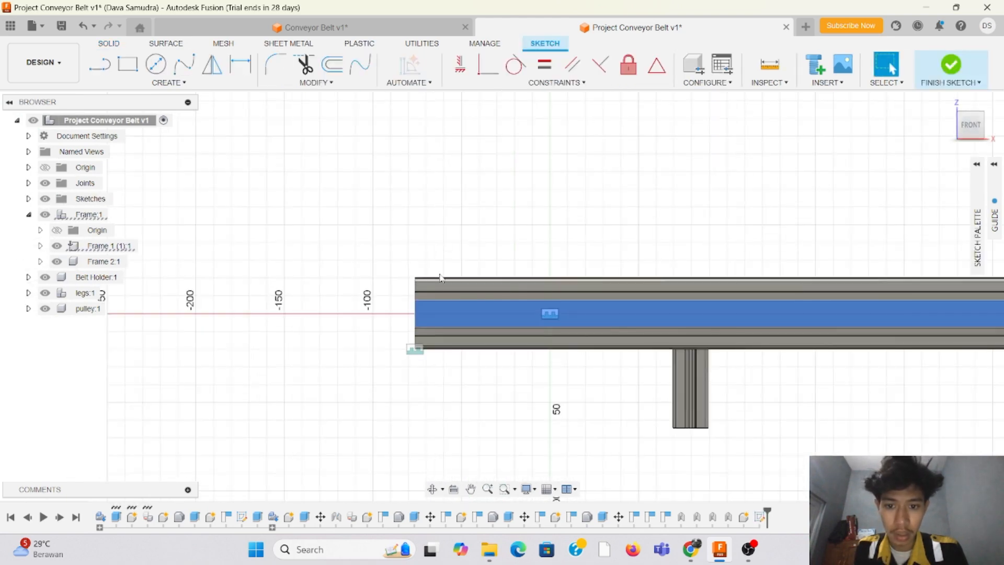
scroll(415, 280, up, 2)
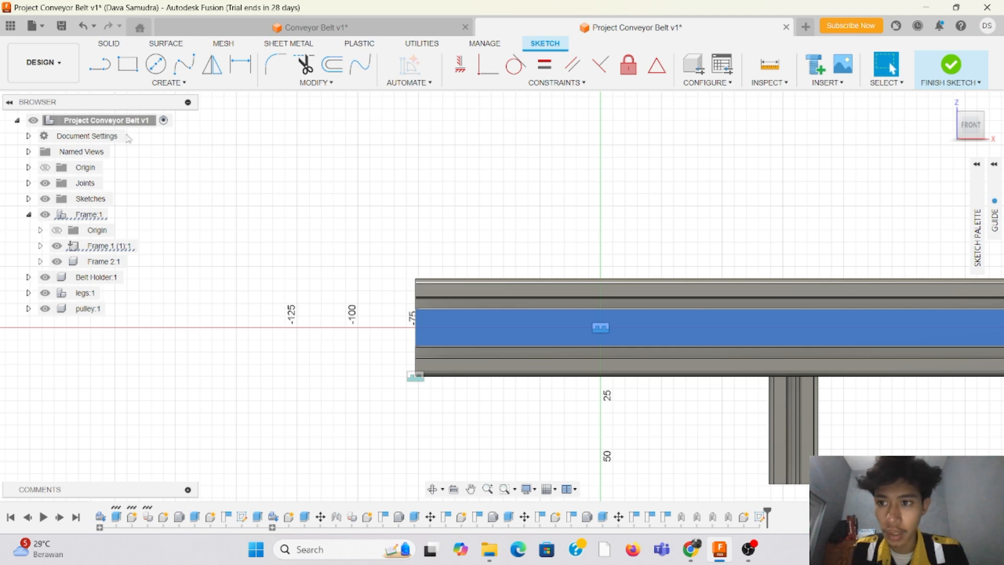
click(156, 64)
scroll(434, 313, up, 2)
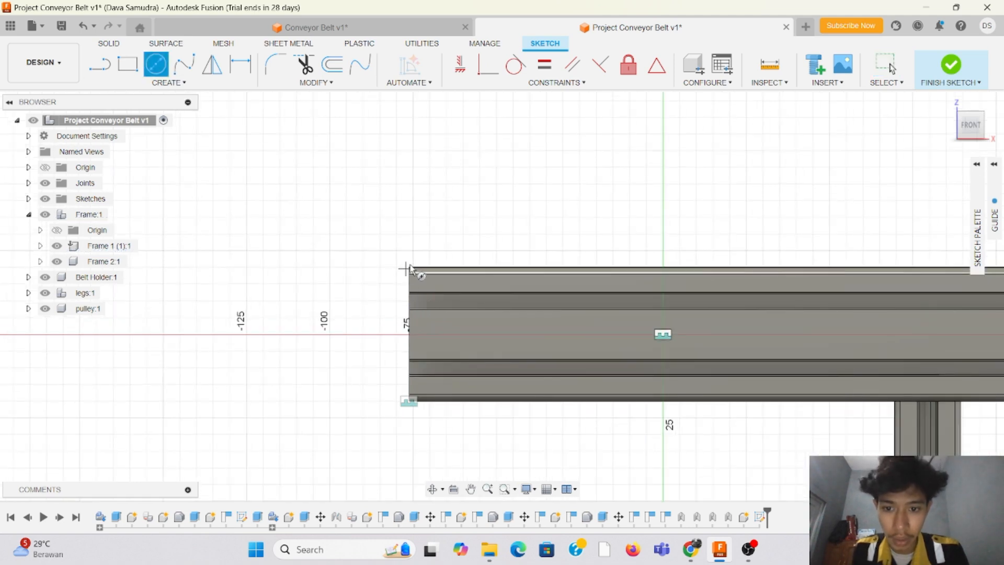
scroll(408, 325, up, 2)
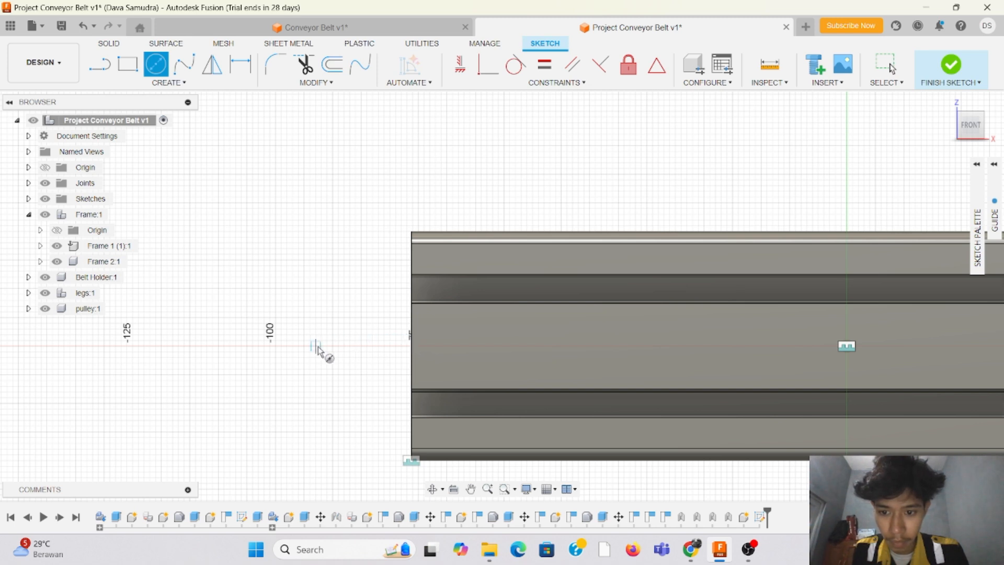
click(283, 346)
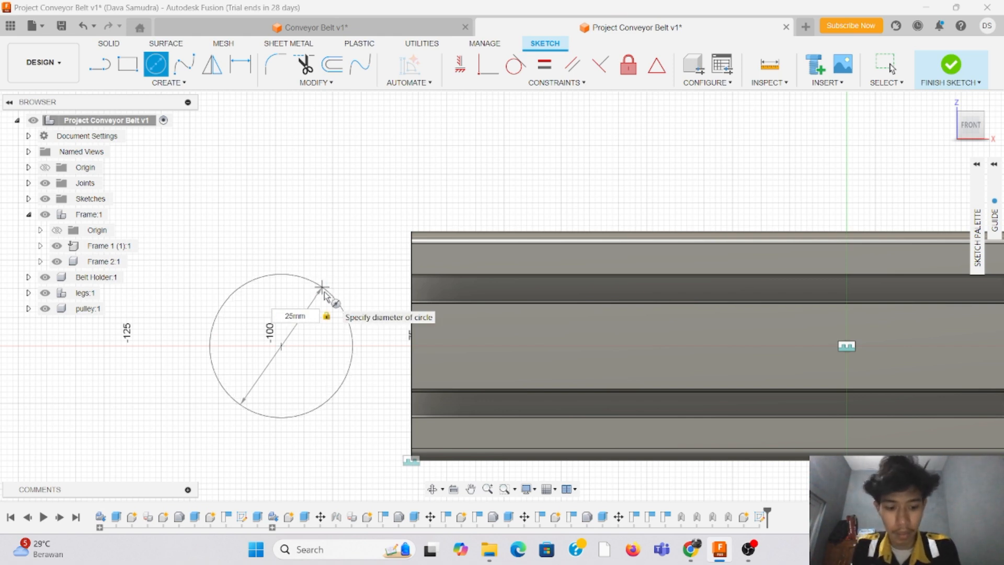
key(Return)
key(Escape)
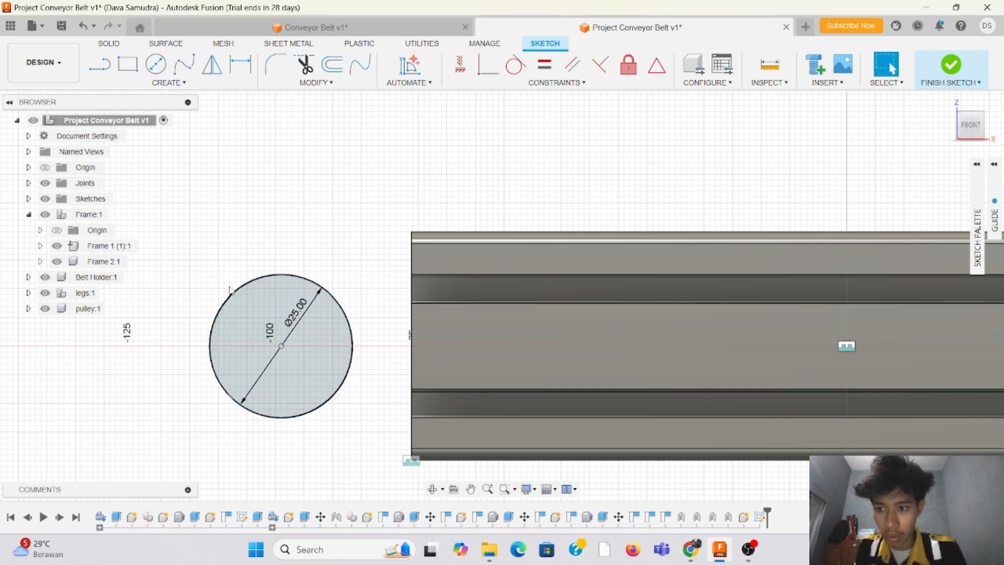
Step: Add a concentric 22 mm diameter circle inside the 25 mm circle and finish the sketch
click(156, 64)
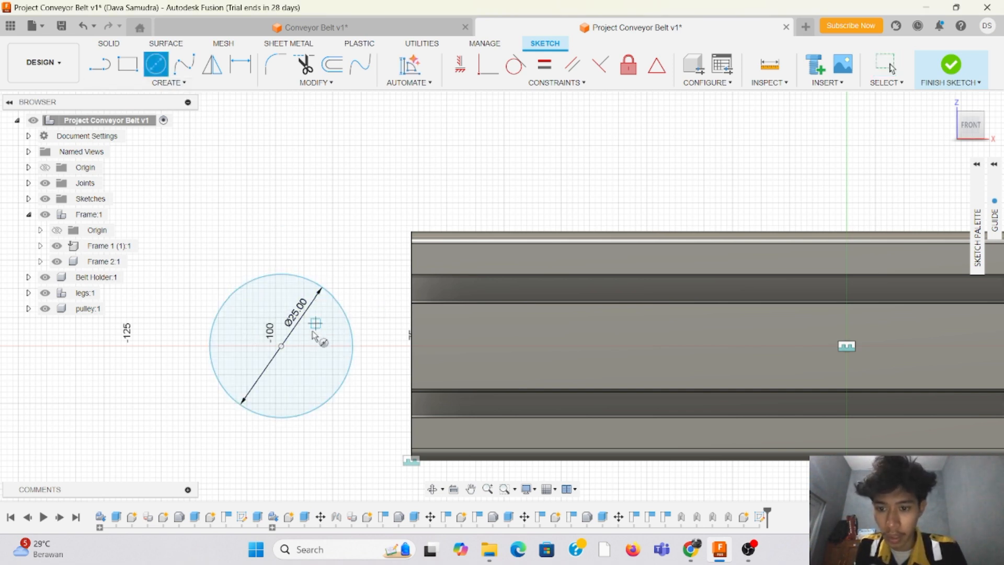
click(281, 346)
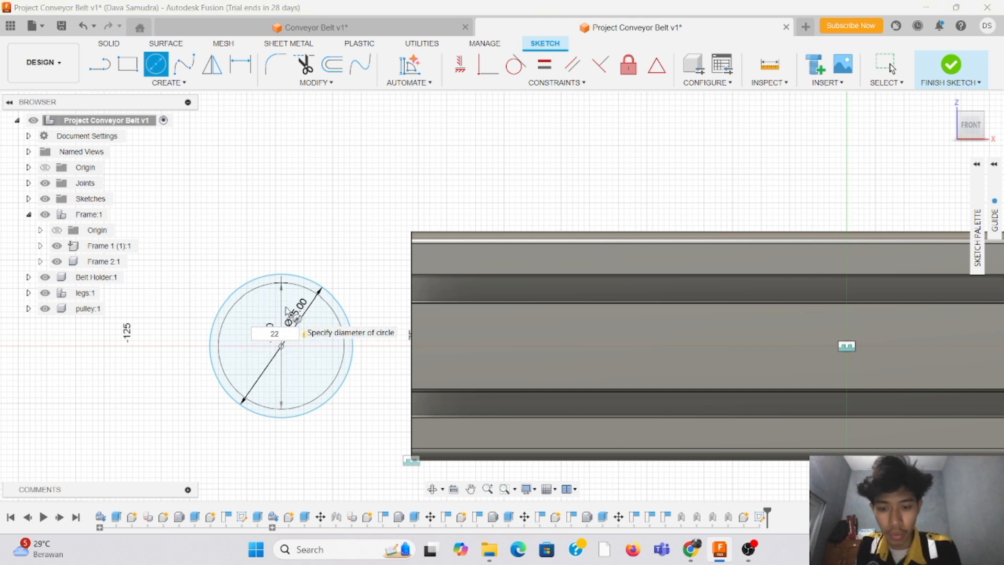
key(Return)
key(Escape)
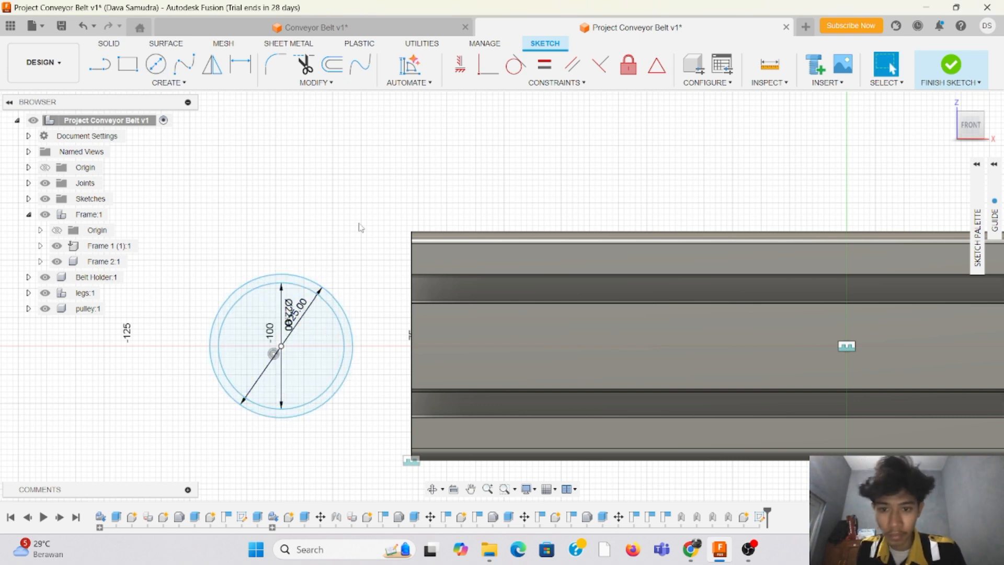
click(957, 72)
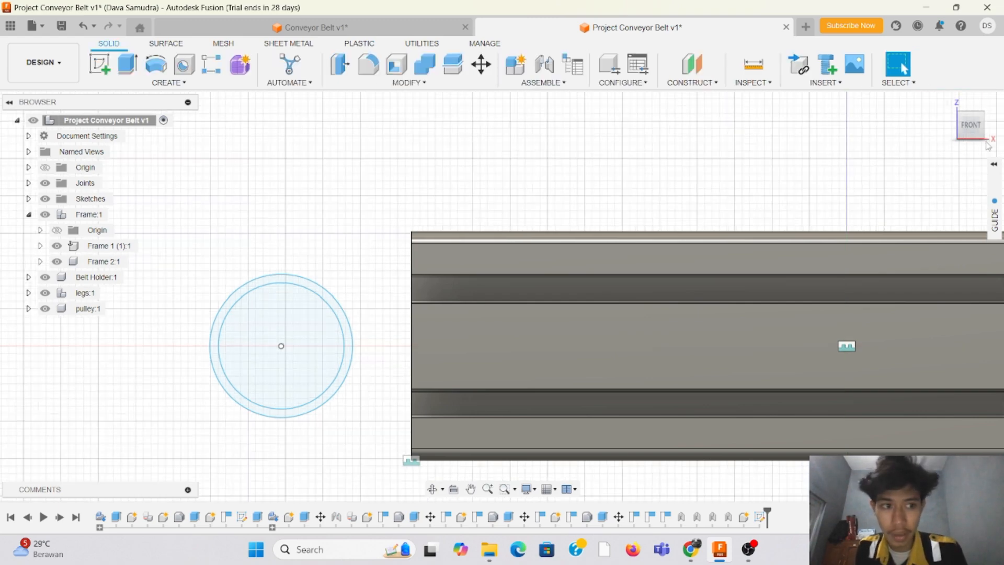
Step: Extrude the ring between the two circles 80 mm to one side as a new body
mouse_move(974, 129)
mouse_down()
mouse_move(5, 142)
mouse_move(57, 142)
mouse_move(16, 107)
mouse_move(2, 121)
mouse_up()
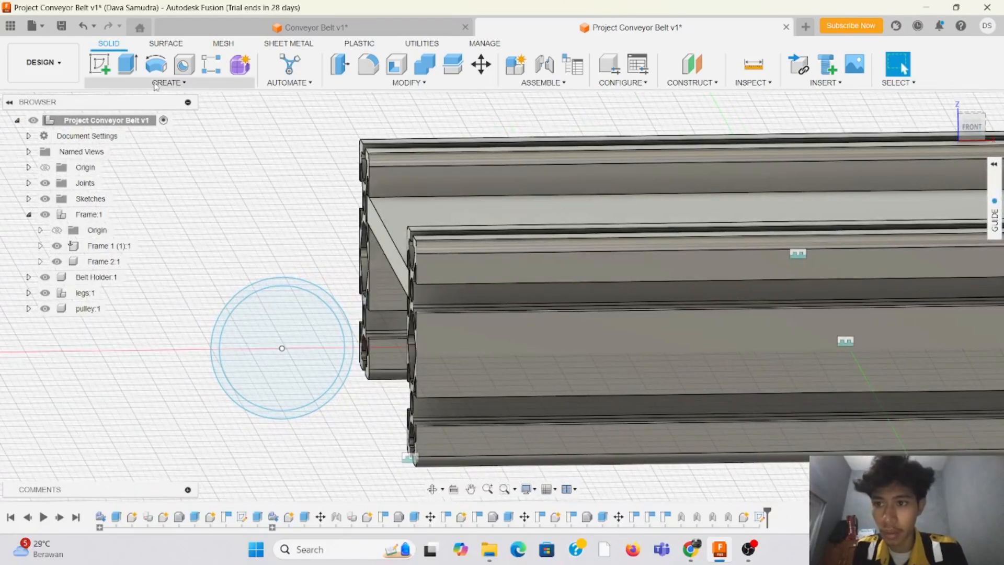
click(127, 64)
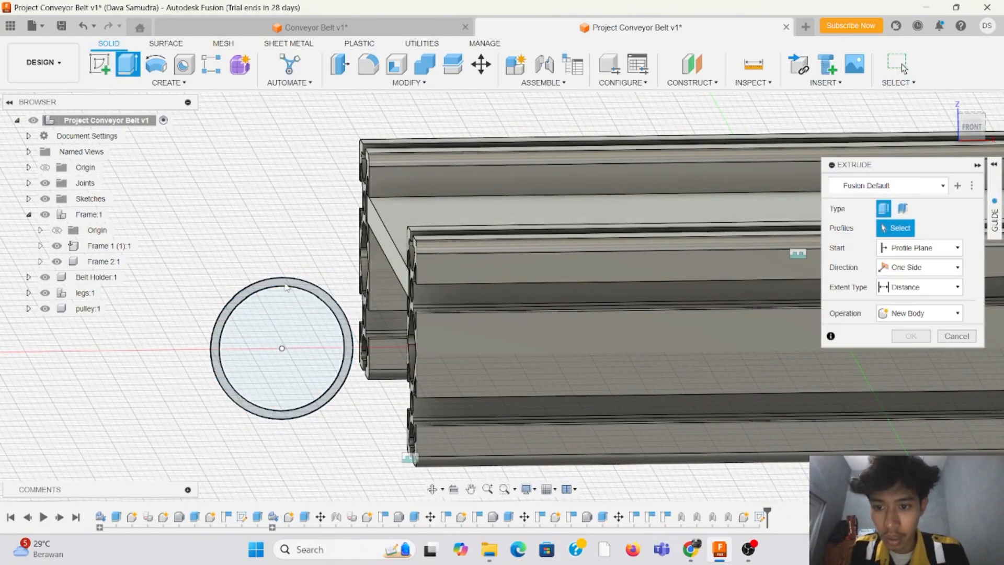
click(293, 301)
drag(971, 126, 988, 157)
middle_drag(263, 268, 649, 279)
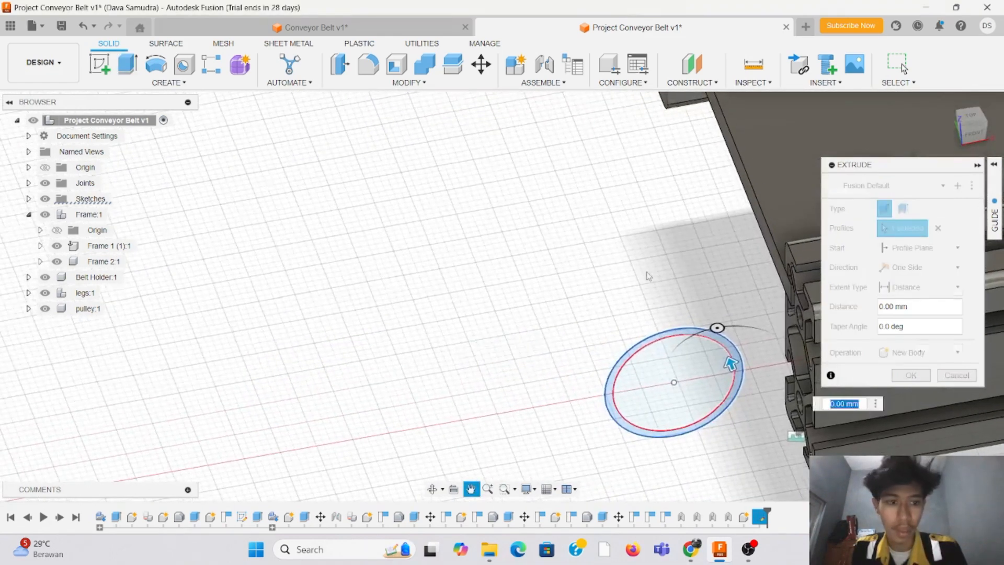
click(972, 117)
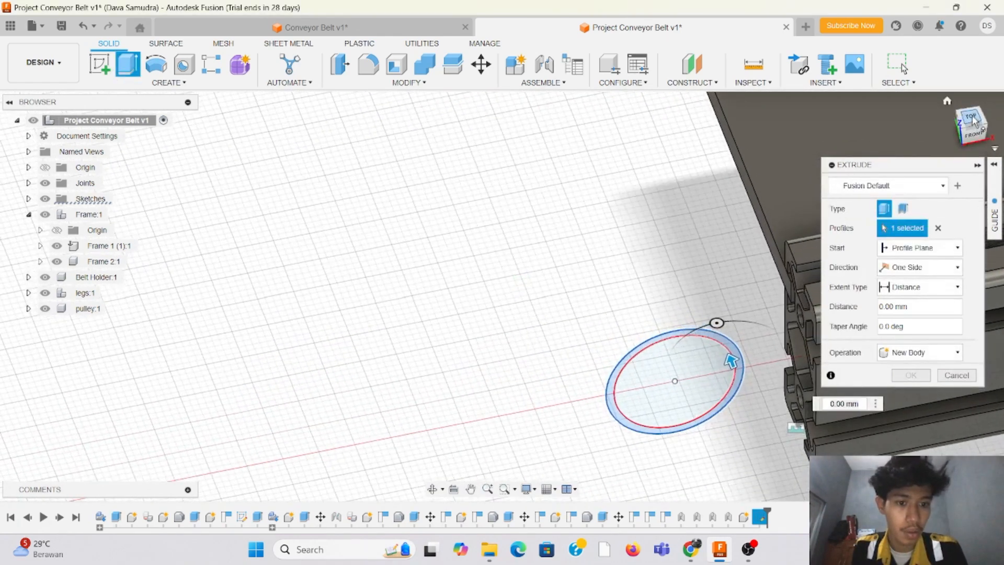
drag(972, 125, 866, 119)
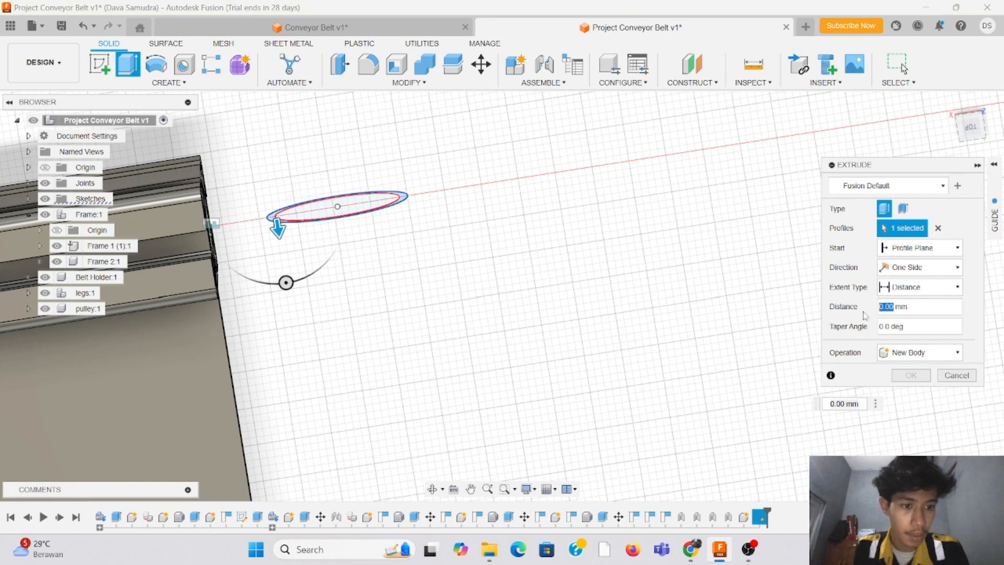
text(80)
key(Return)
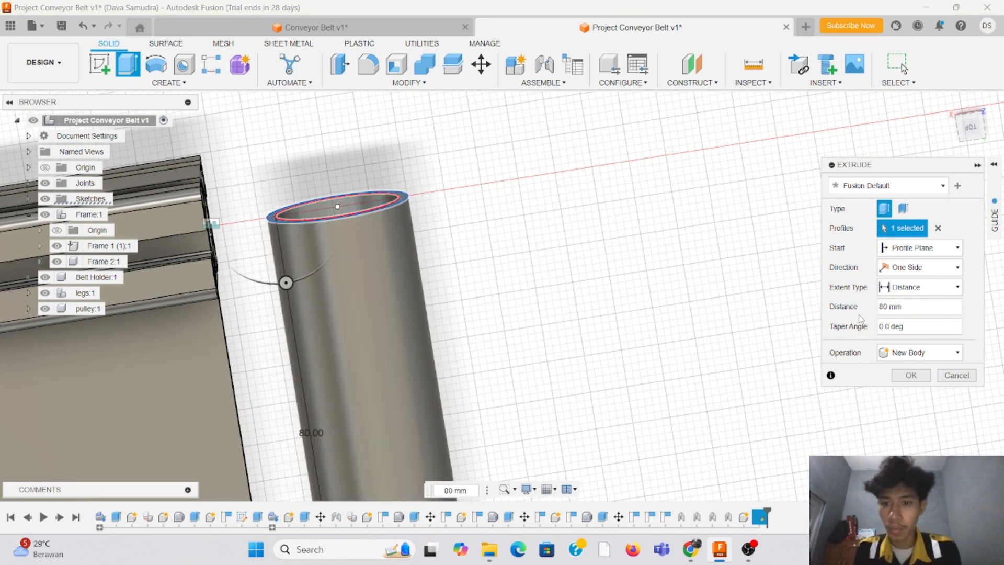
key(Return)
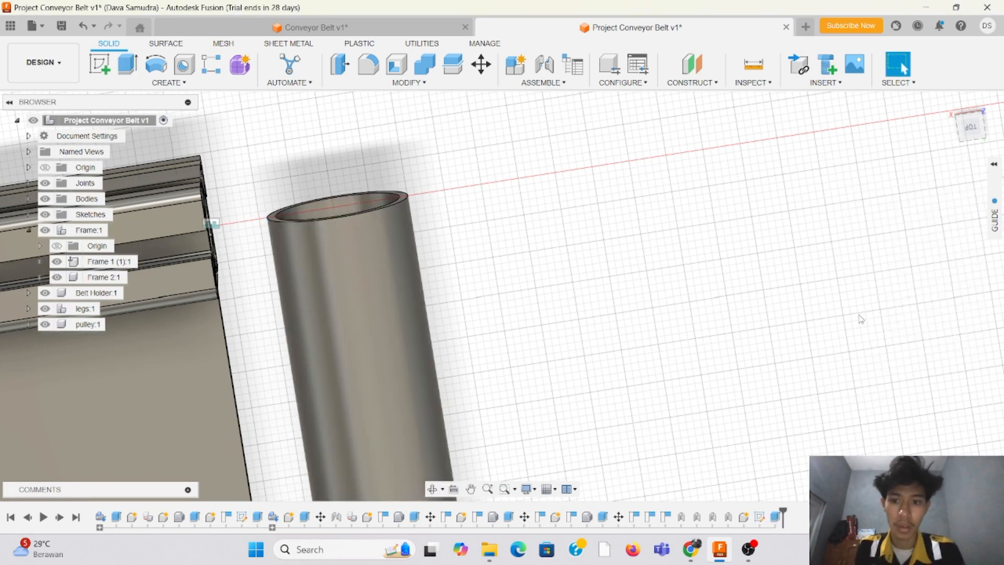
Step: Examine the pulley tube's position relative to the frame rails and belt holder from above and from the conveyor's end
drag(975, 129, 943, 116)
scroll(503, 296, down, 10)
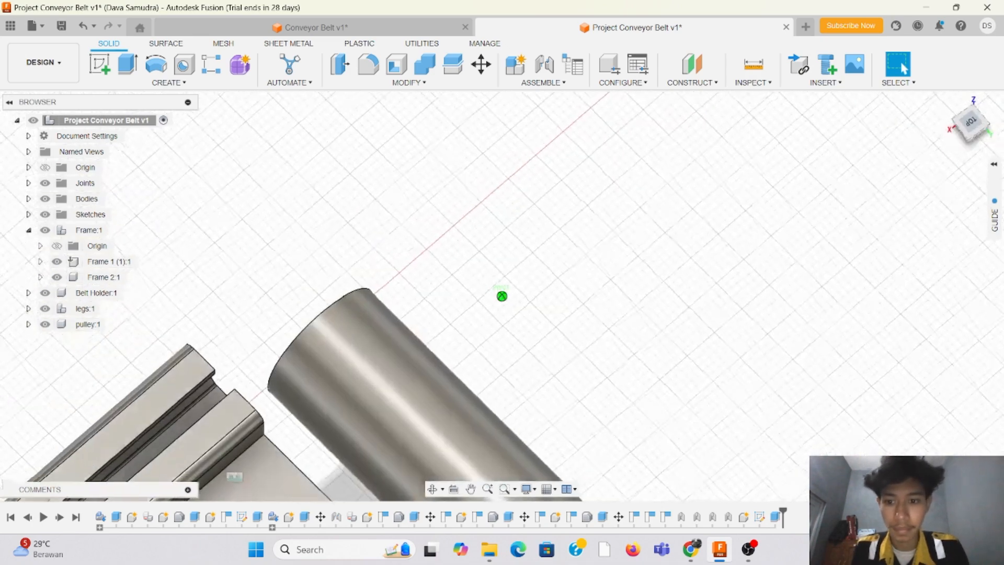
scroll(489, 298, down, 3)
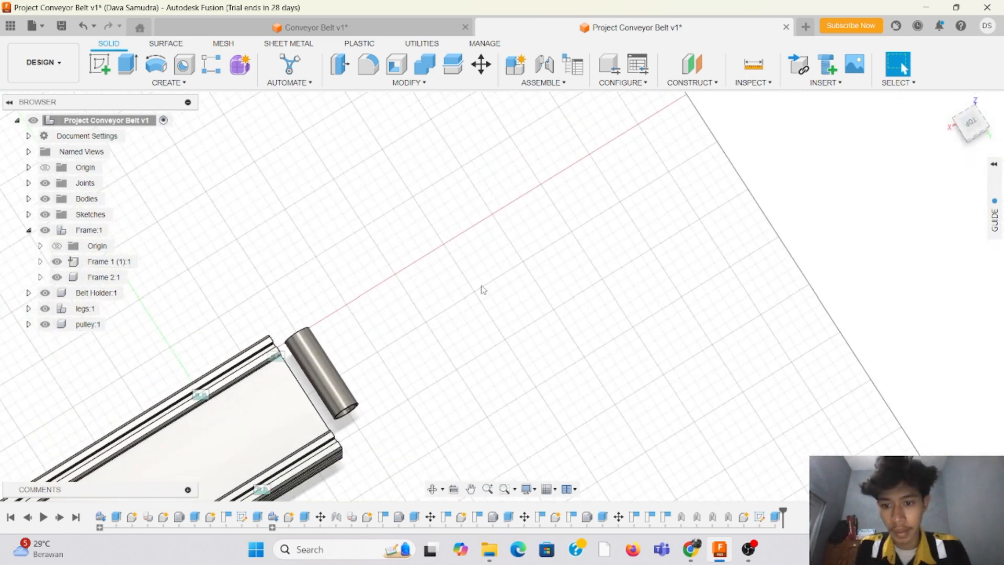
scroll(504, 249, down, 3)
scroll(209, 371, up, 6)
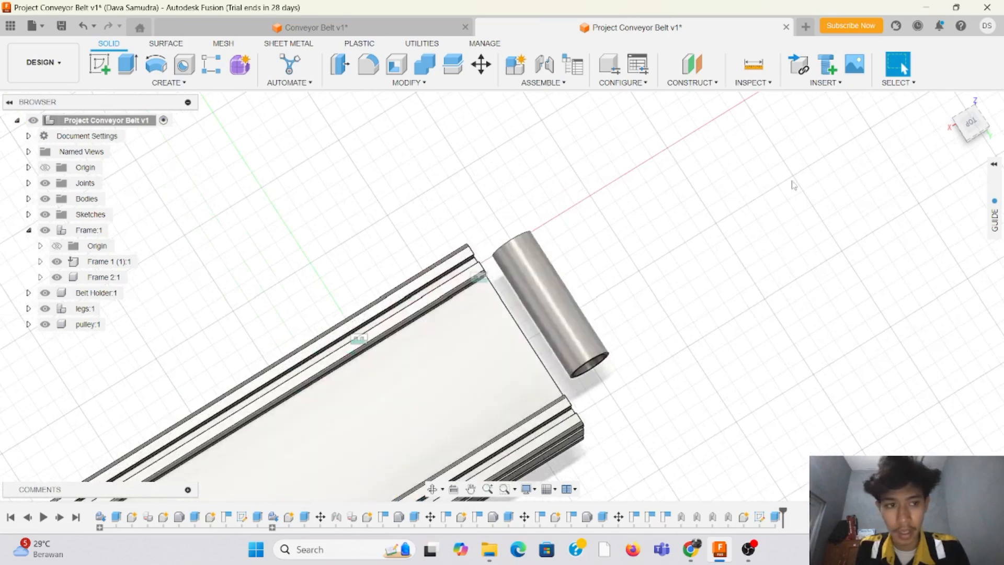
click(977, 126)
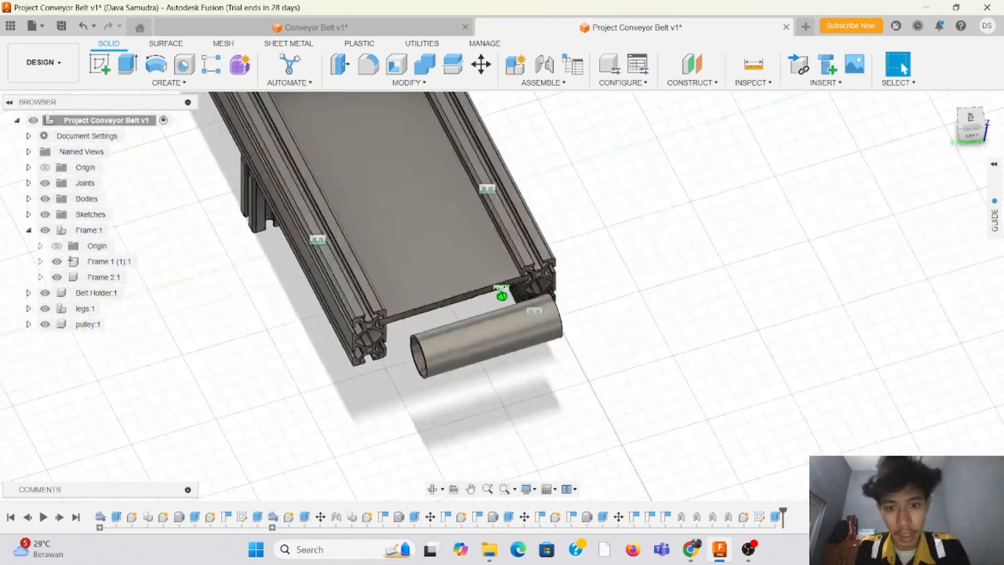
drag(971, 159, 961, 155)
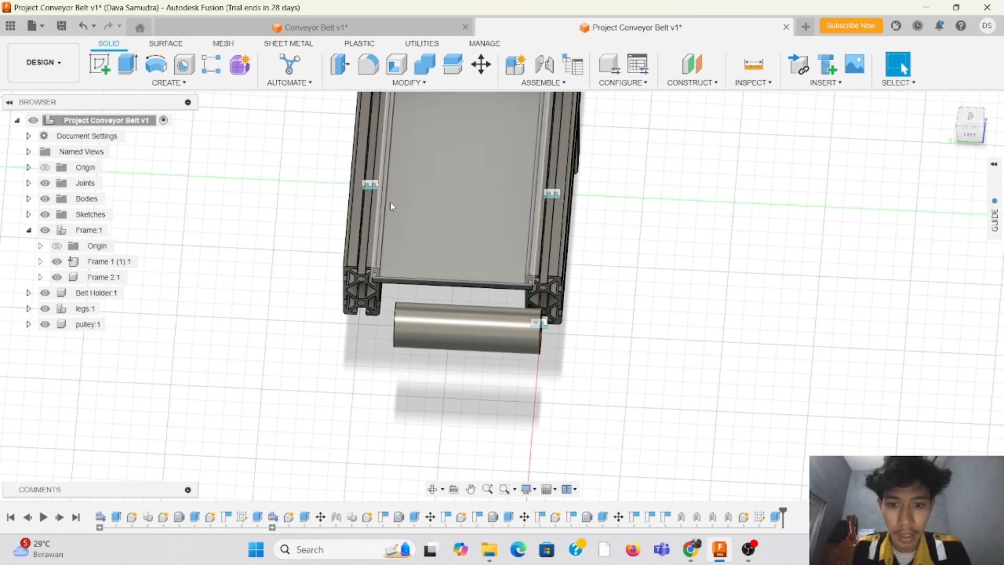
mouse_move(977, 128)
mouse_down()
mouse_move(954, 111)
mouse_move(978, 125)
mouse_move(977, 99)
mouse_move(977, 123)
mouse_up()
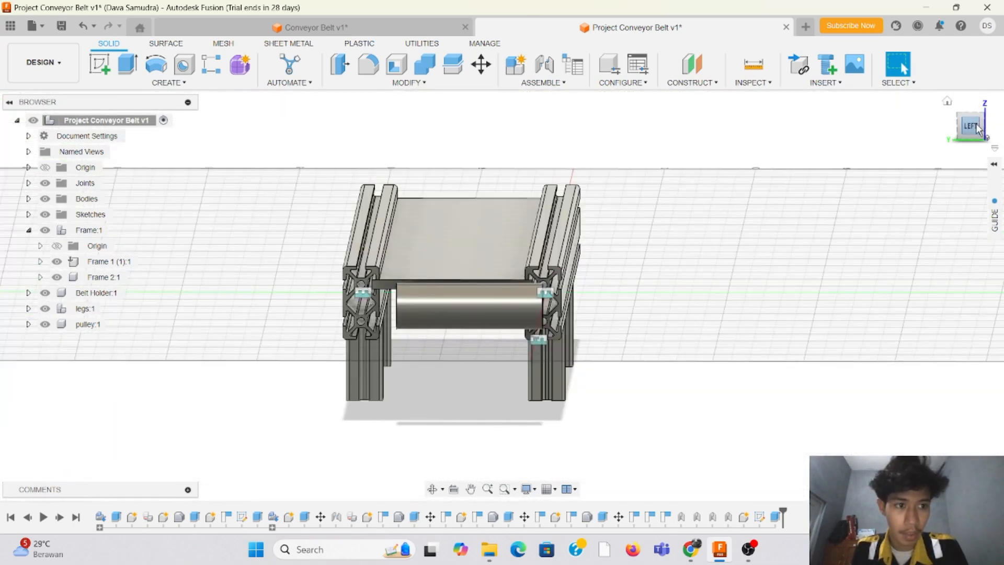
Step: Move the pulley tube about 9.5 mm along Y and about 0.8 mm down, into the gap between the two frame rails
click(976, 127)
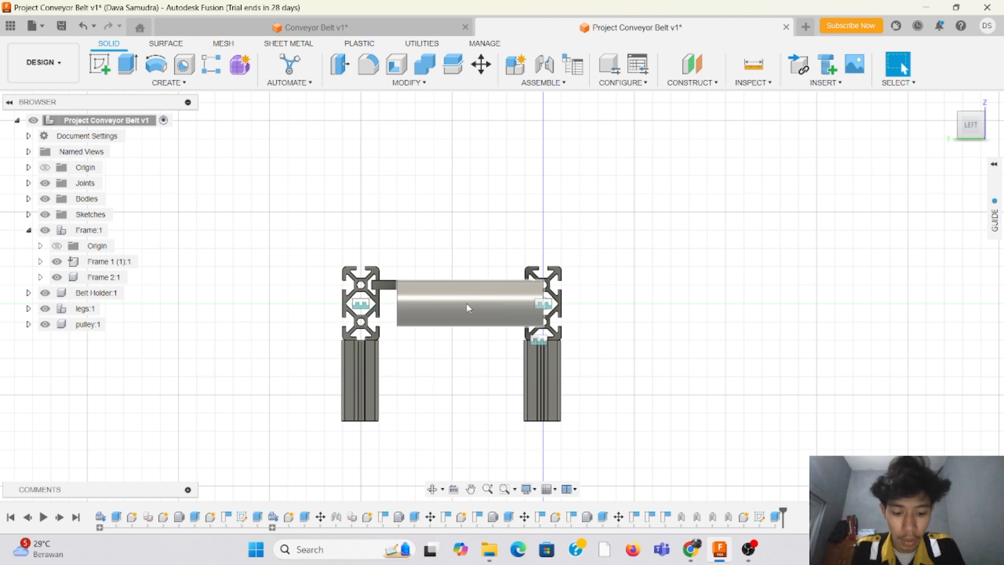
key(m)
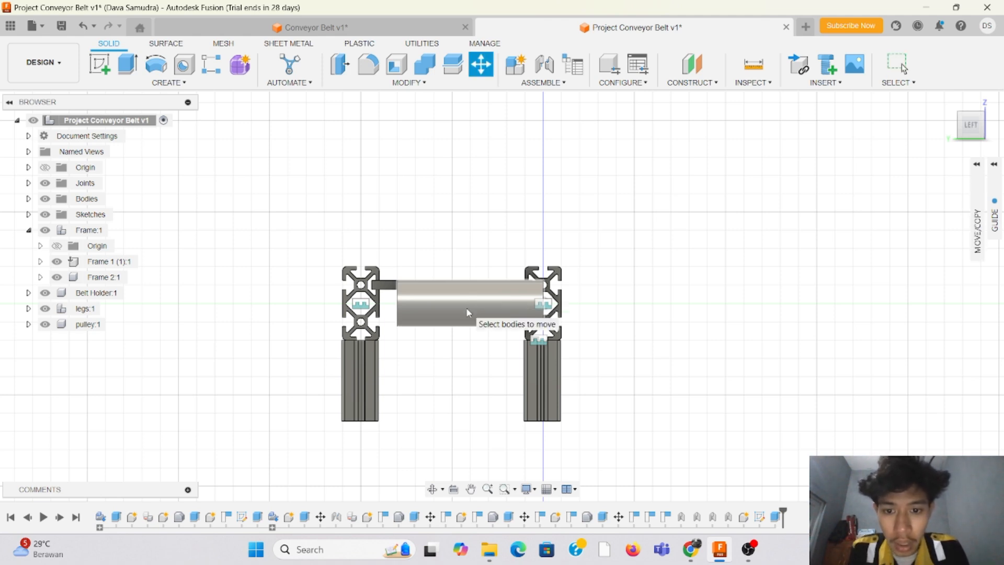
click(467, 312)
click(475, 304)
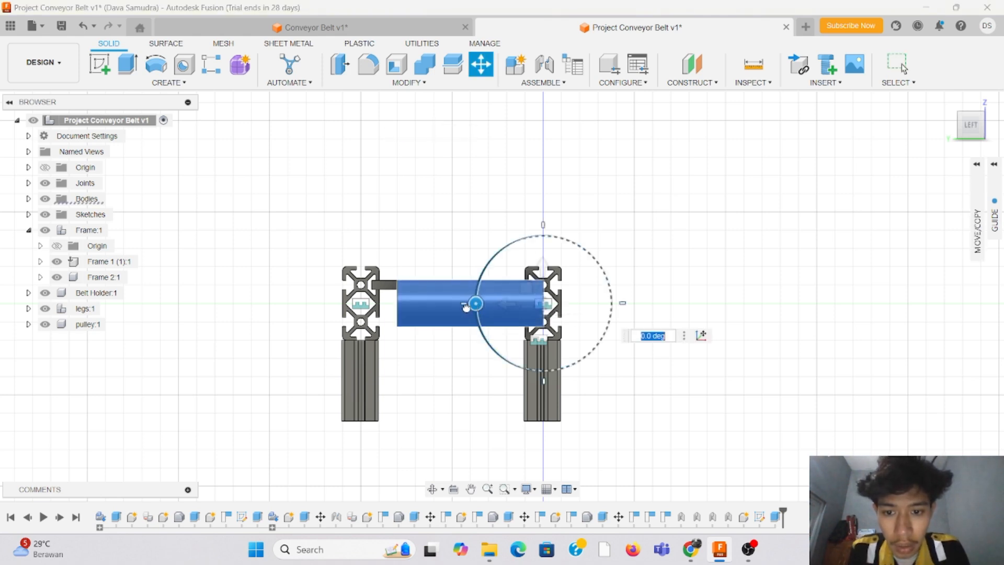
mouse_move(453, 307)
mouse_down()
mouse_move(466, 305)
mouse_move(447, 306)
mouse_up()
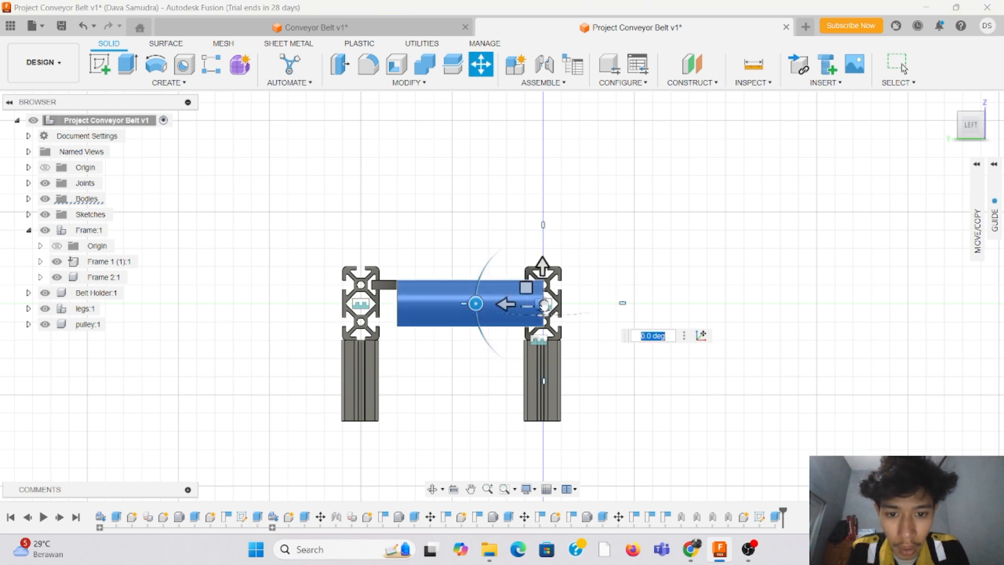
drag(544, 305, 527, 306)
scroll(375, 293, up, 2)
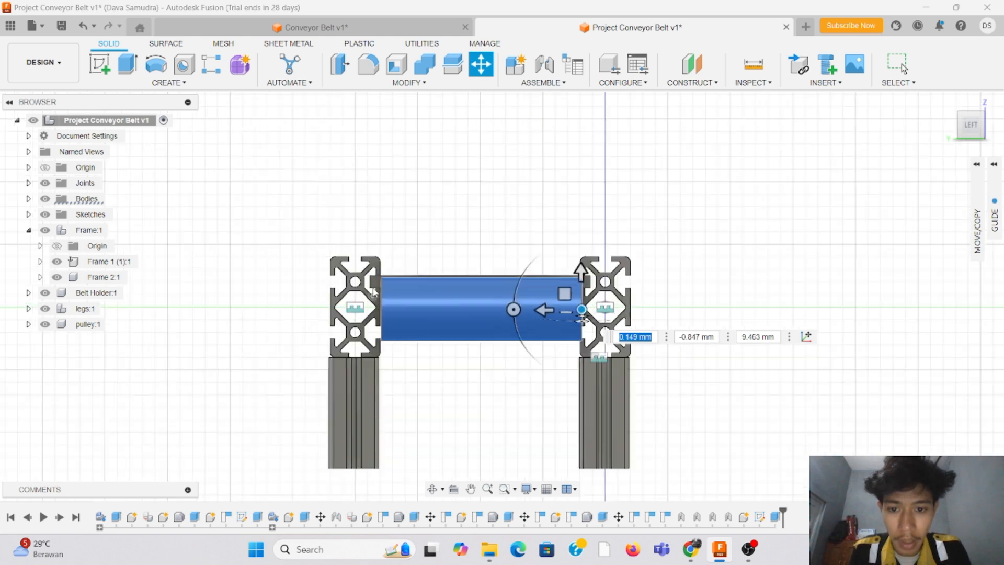
scroll(374, 291, up, 2)
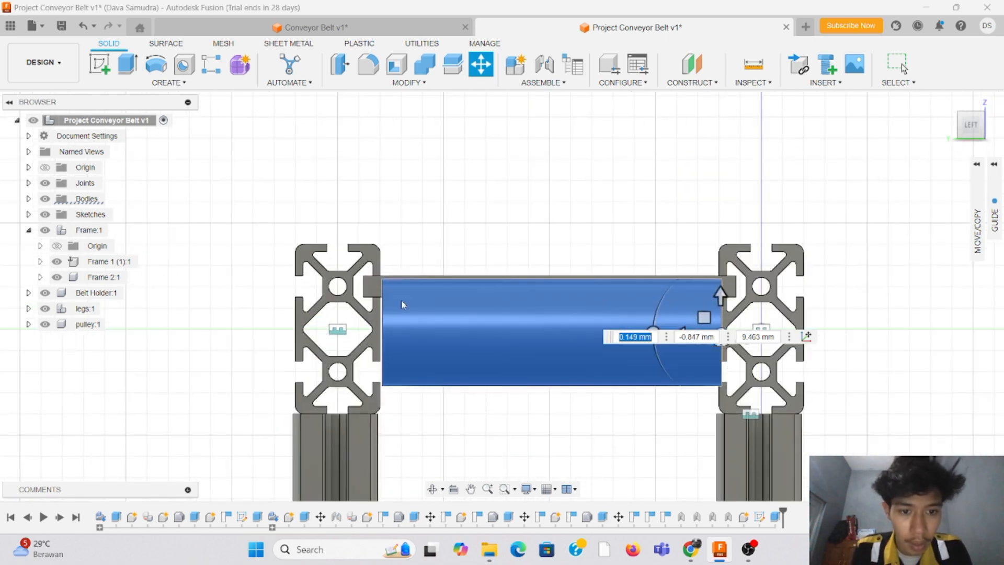
Step: Raise the tube about 0.66 mm level with the belt holder's top and shift it about 0.29 mm away from the origin-side rail
drag(971, 129, 973, 132)
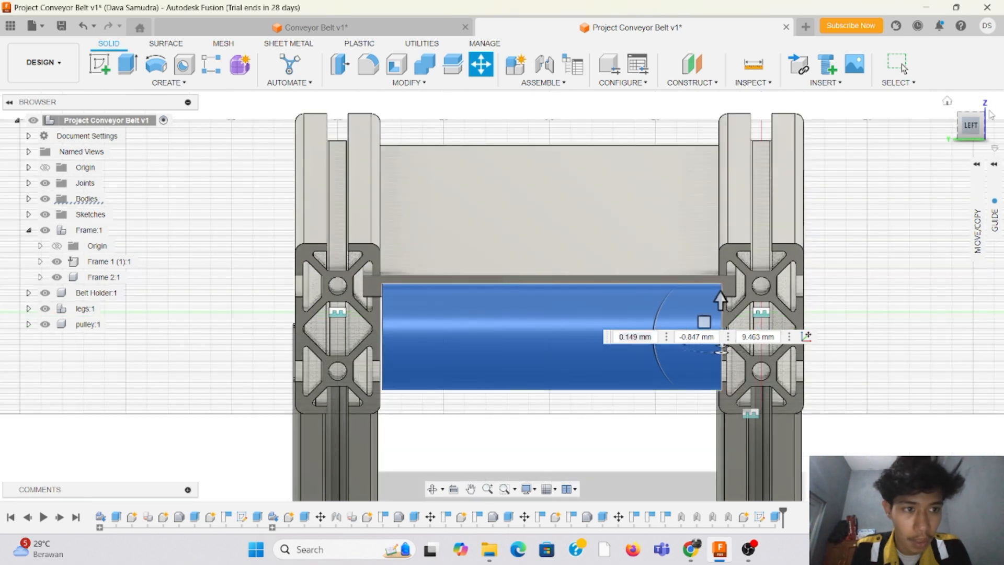
click(972, 127)
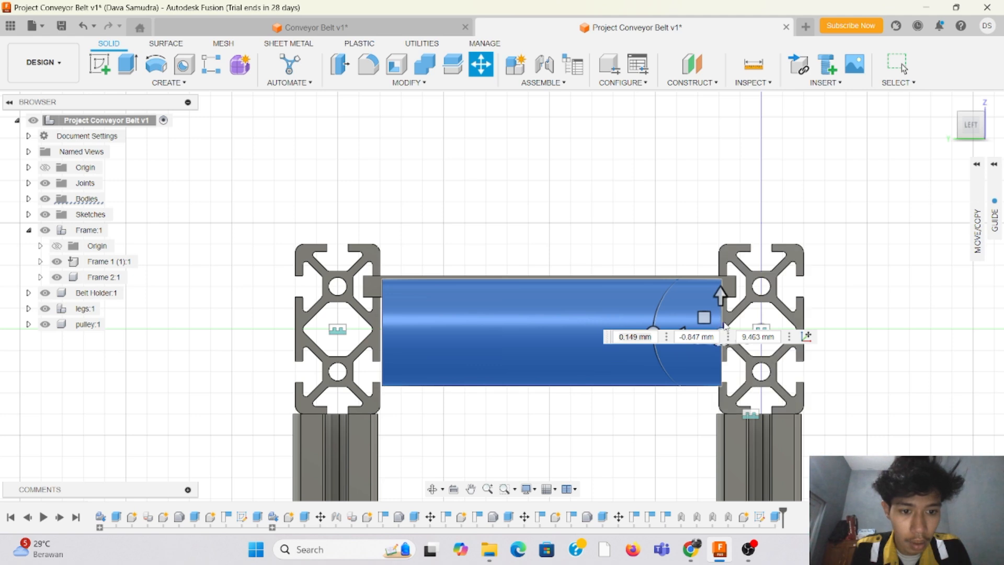
key(Tab)
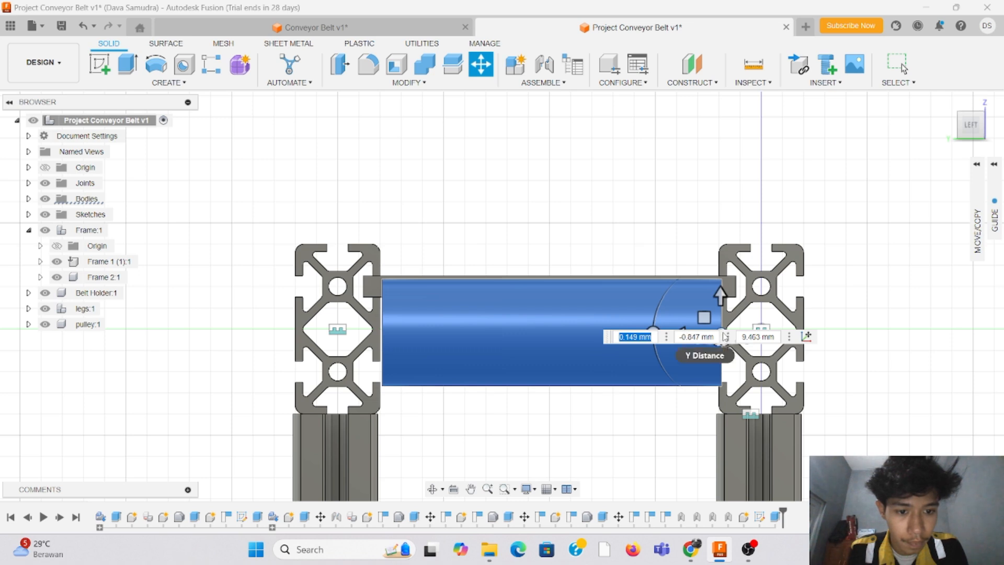
click(654, 332)
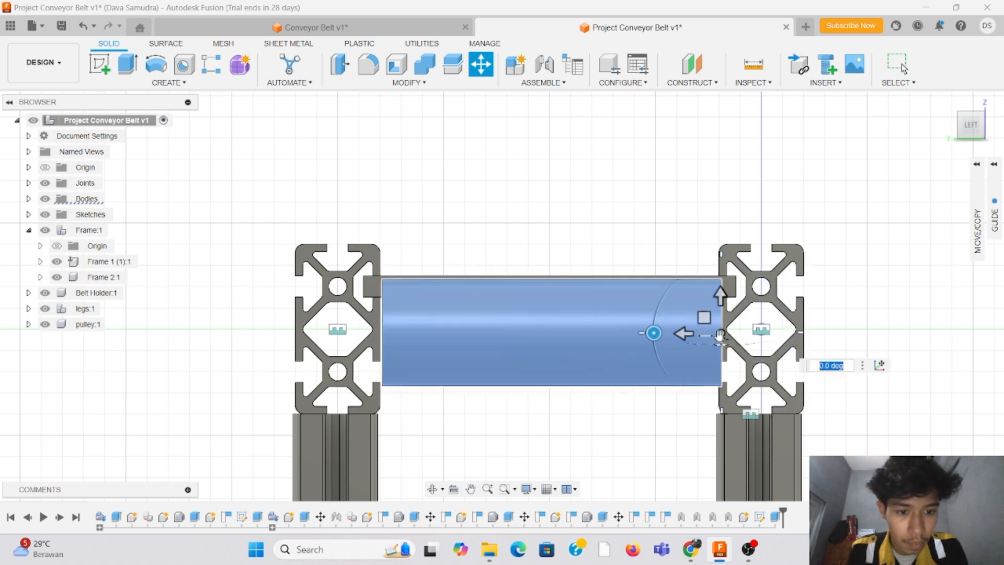
drag(721, 335, 717, 329)
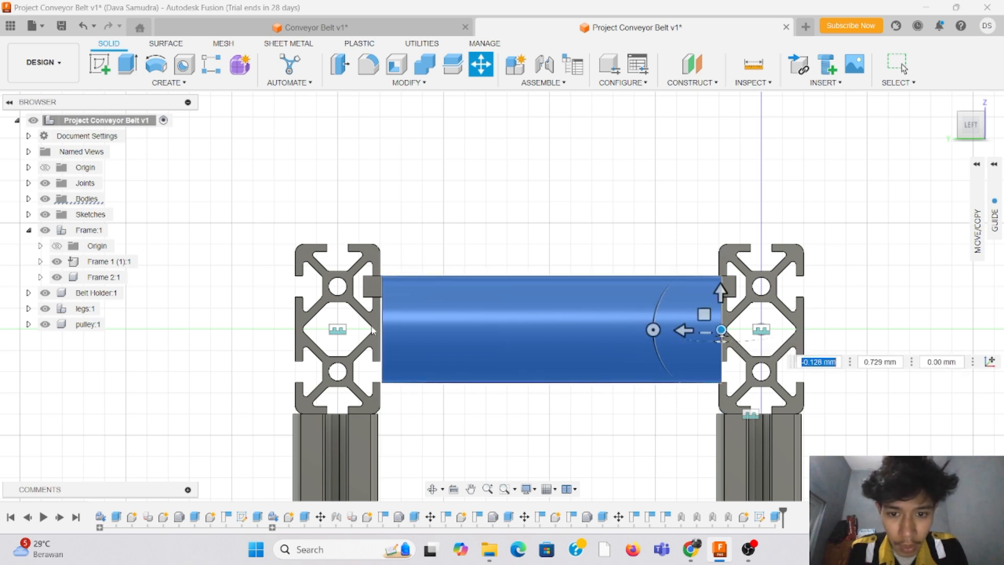
scroll(382, 313, up, 5)
scroll(456, 357, down, 2)
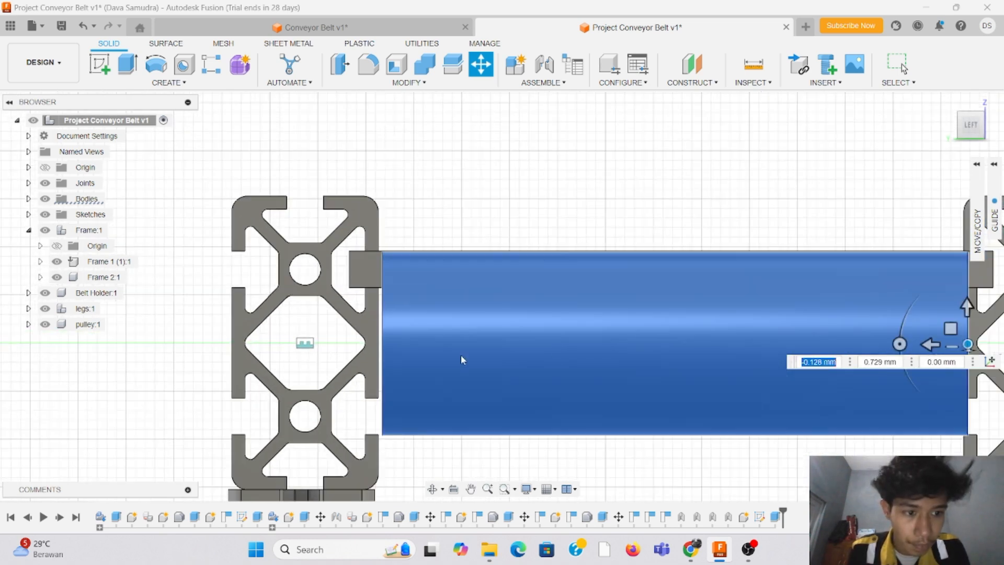
click(968, 345)
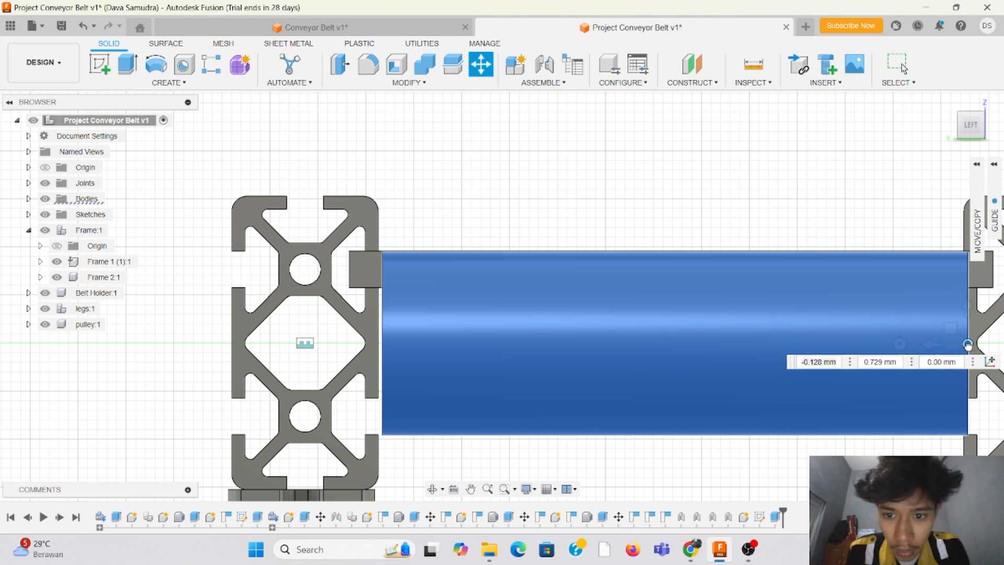
drag(968, 345, 967, 346)
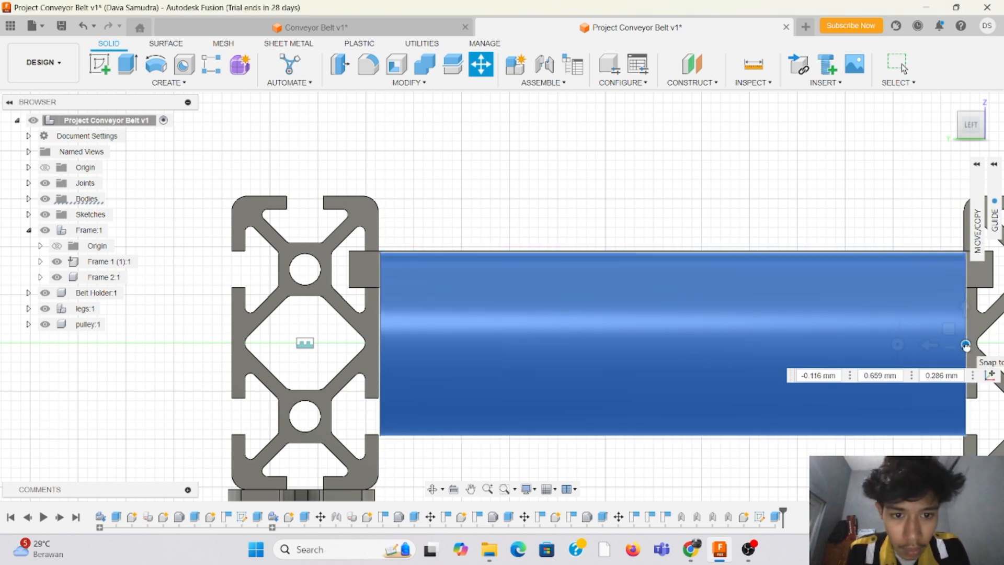
drag(967, 313, 966, 312)
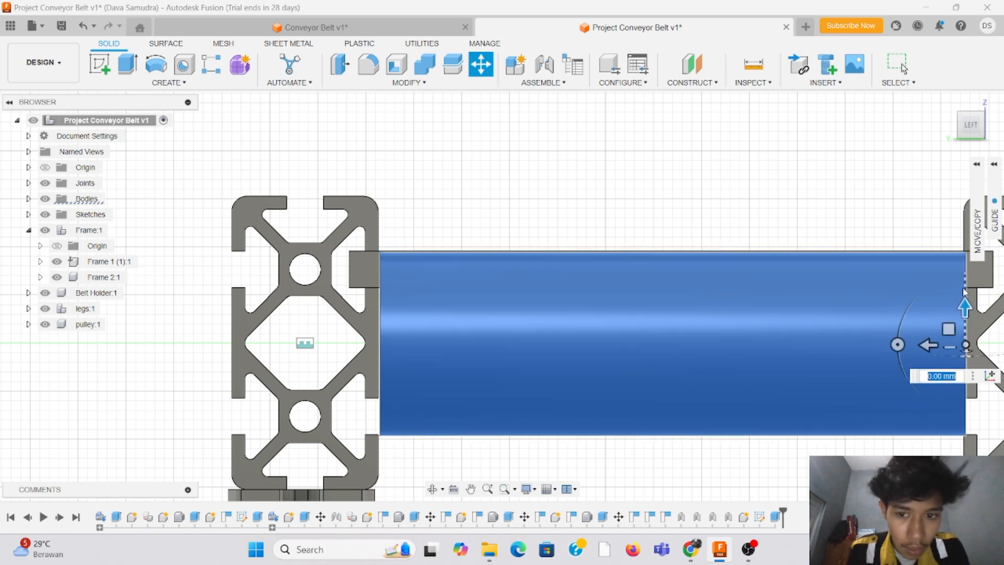
Step: Examine the tube's position against the frame rails and belt holder from above and from the conveyor's end
click(971, 116)
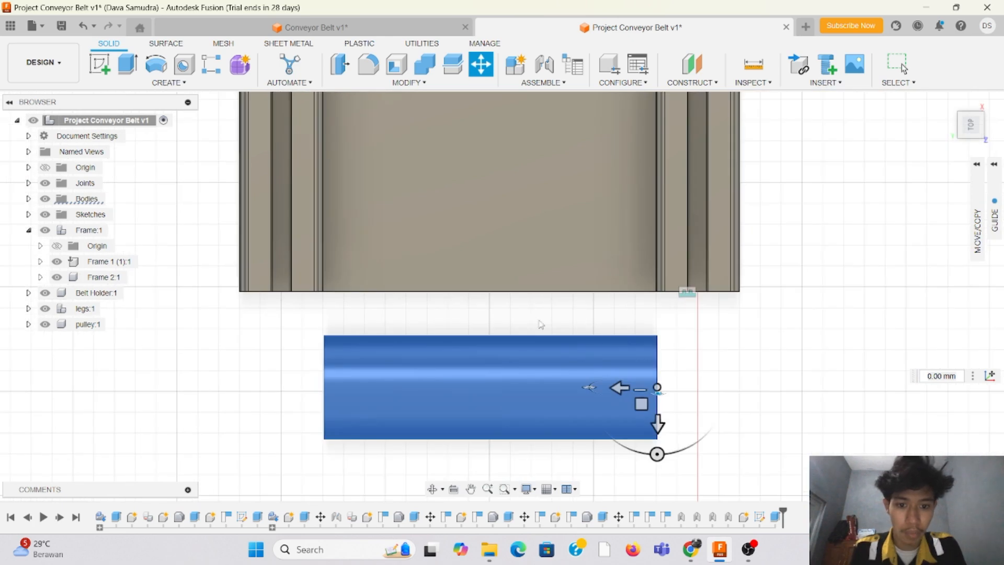
scroll(539, 317, up, 2)
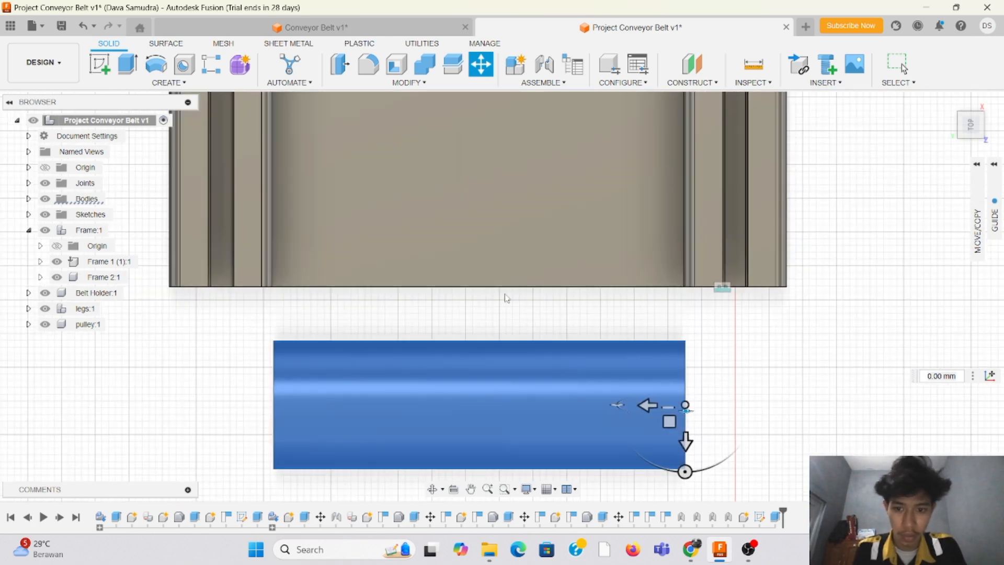
scroll(871, 153, down, 3)
scroll(287, 260, down, 8)
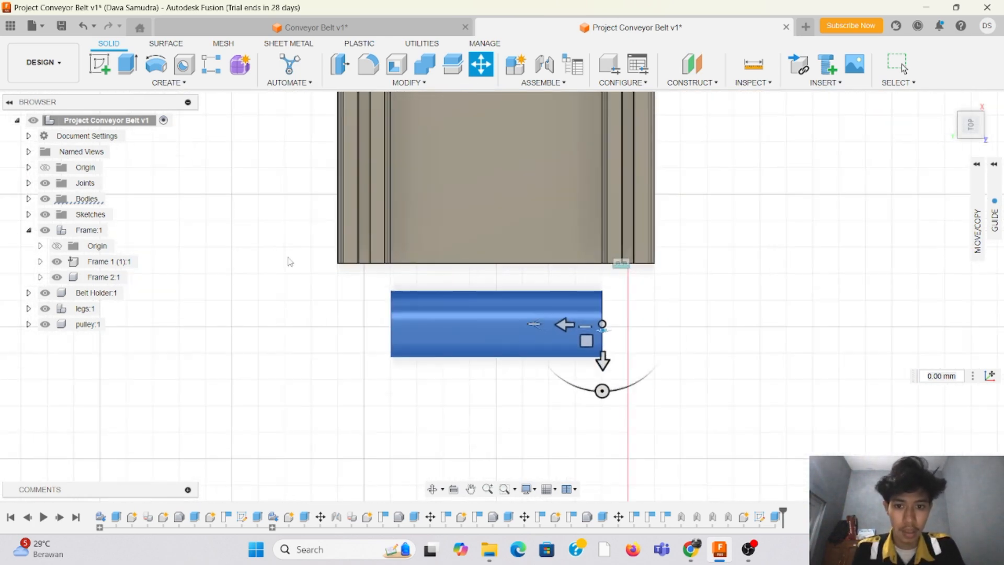
scroll(264, 209, up, 8)
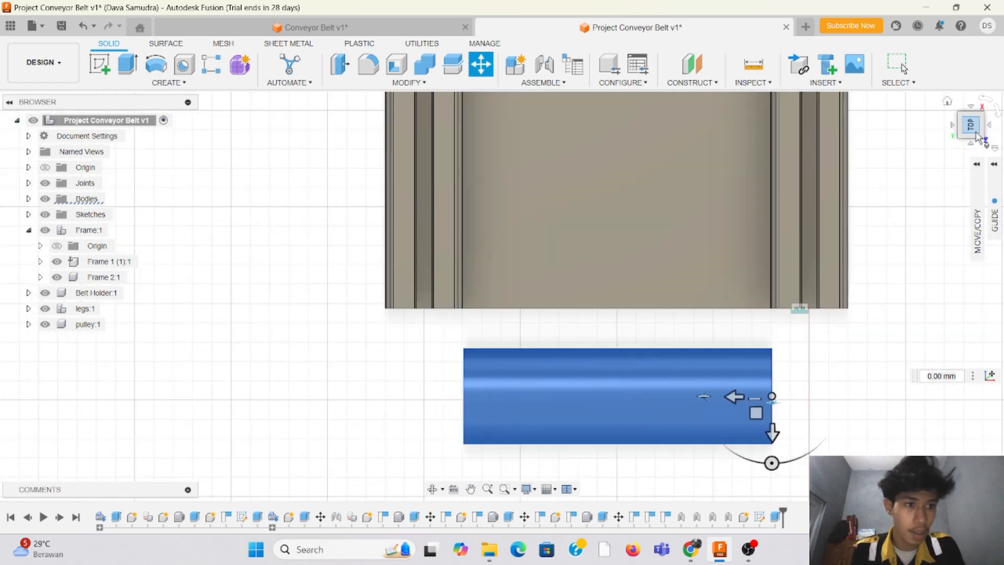
drag(978, 141, 970, 134)
click(970, 137)
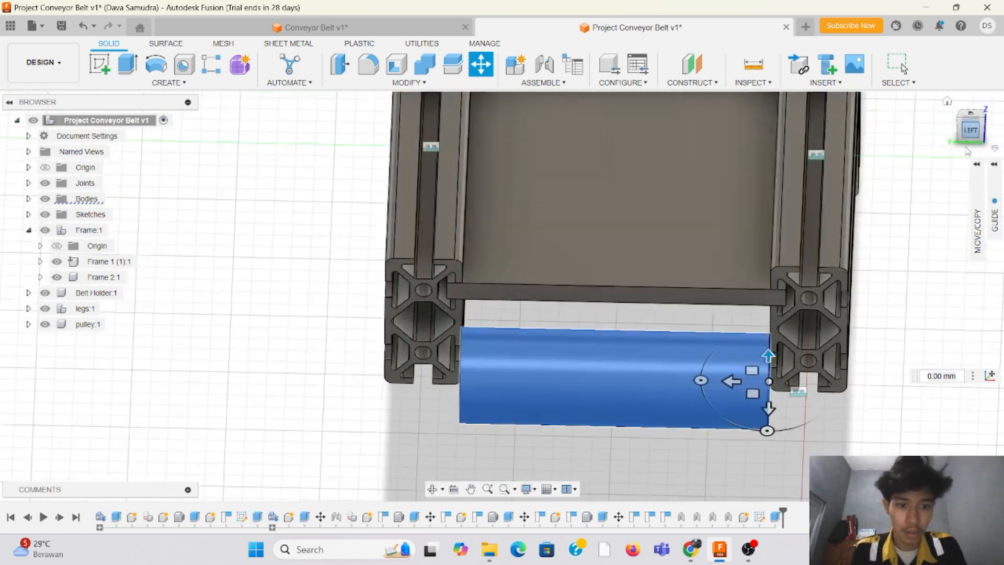
scroll(686, 292, up, 3)
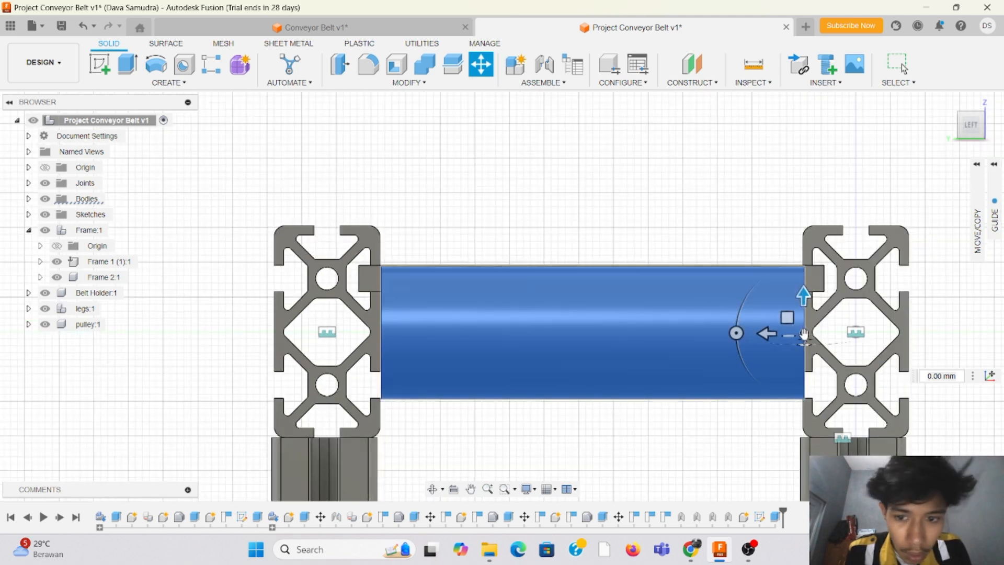
Step: Raise the tube about 0.17 mm and shift it about 0.44 mm farther away from the origin-side rail
drag(804, 334, 806, 332)
scroll(476, 245, up, 2)
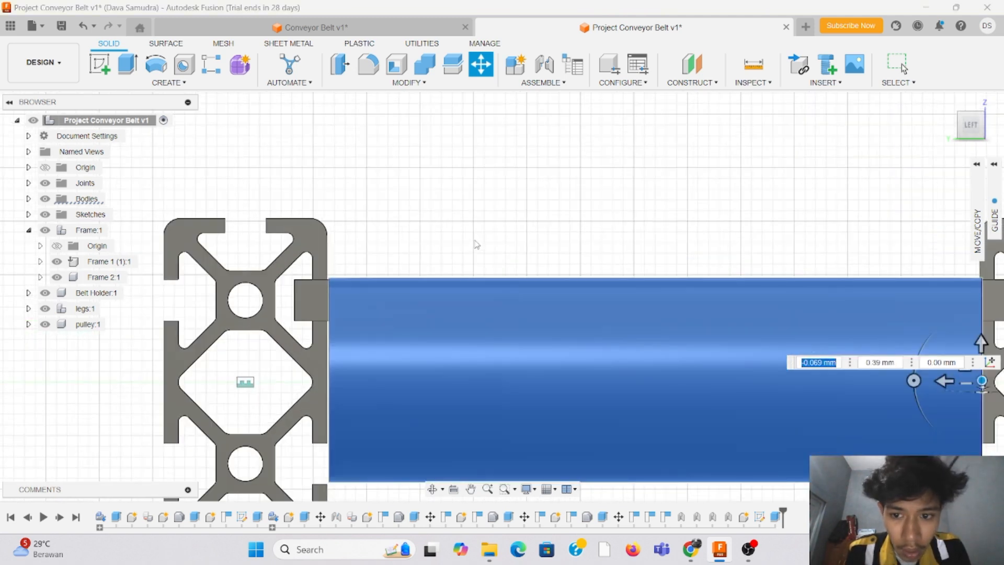
scroll(476, 245, up, 1)
scroll(585, 348, down, 2)
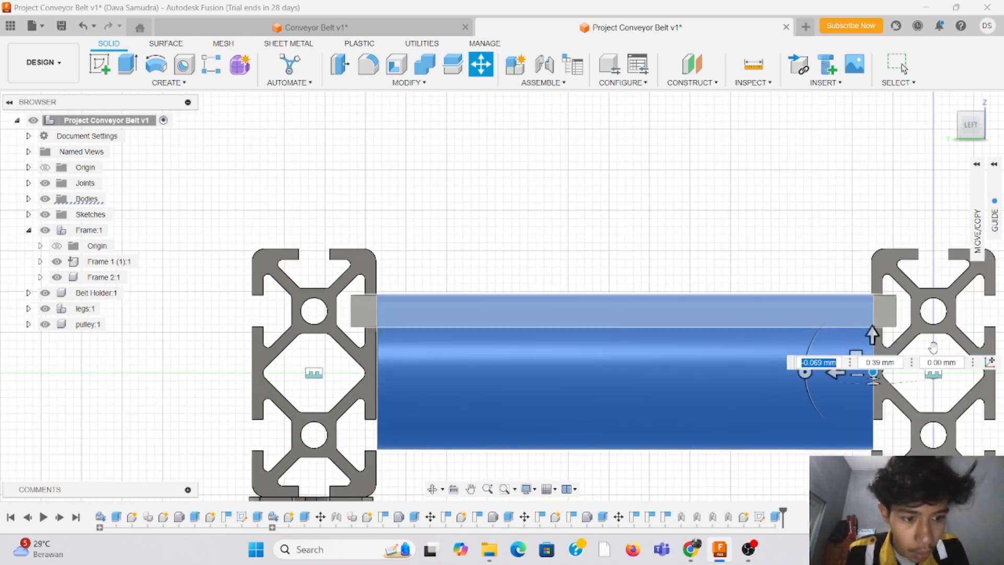
scroll(863, 418, up, 2)
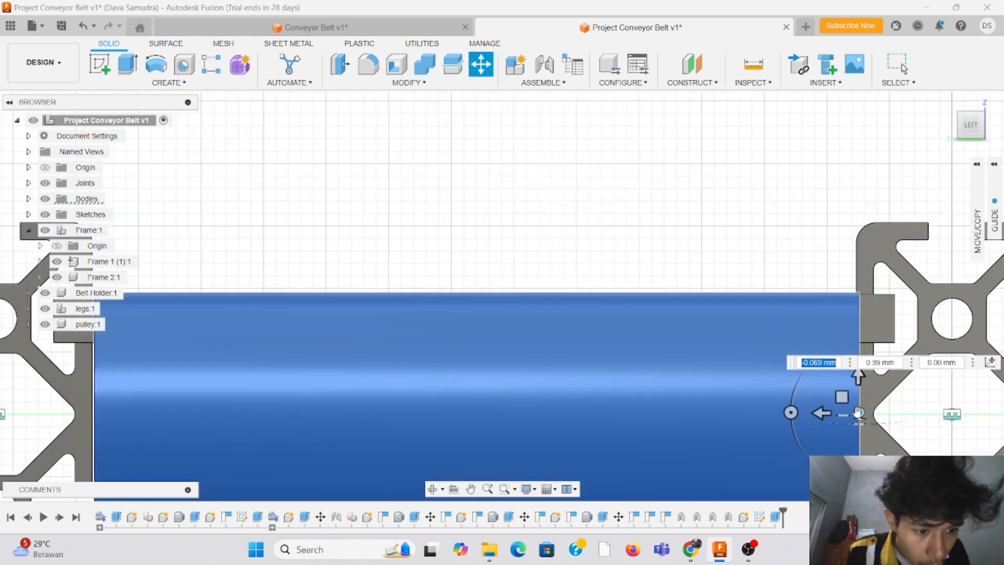
drag(859, 413, 851, 420)
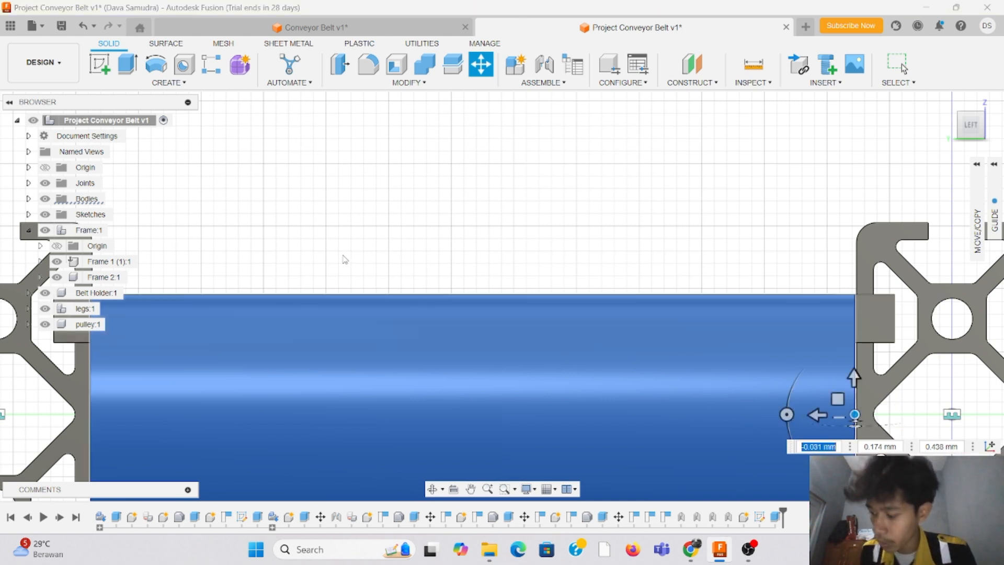
Step: Shift the tube about 0.19 mm back toward the origin-side rail so both ends meet the rails' inner faces, and check both ends
scroll(624, 229, down, 2)
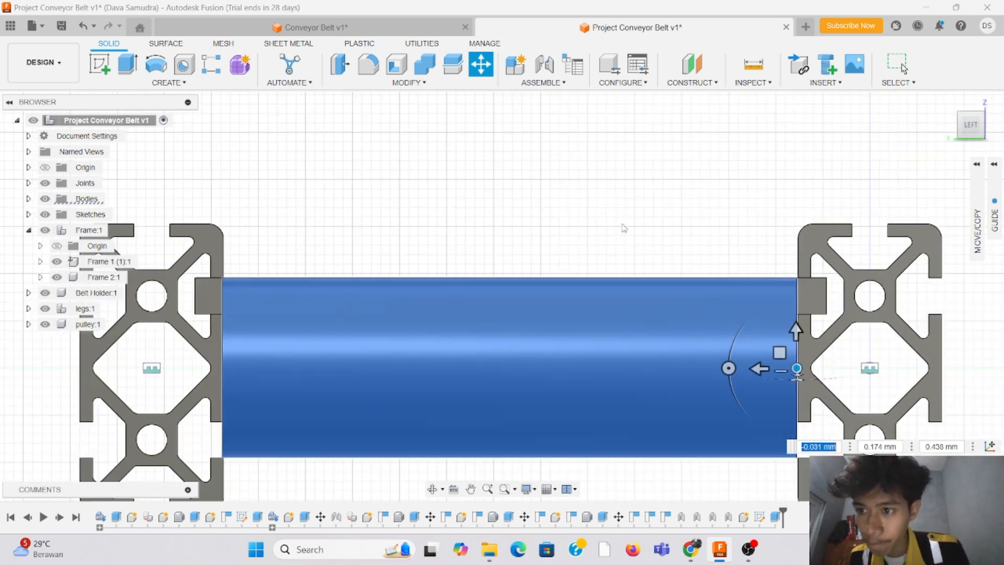
scroll(358, 230, up, 3)
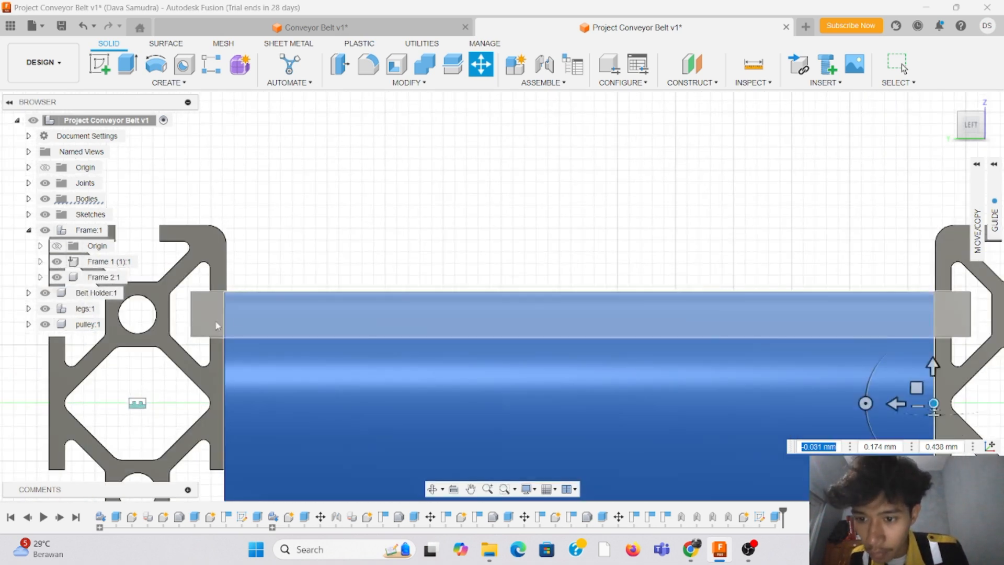
scroll(227, 309, up, 5)
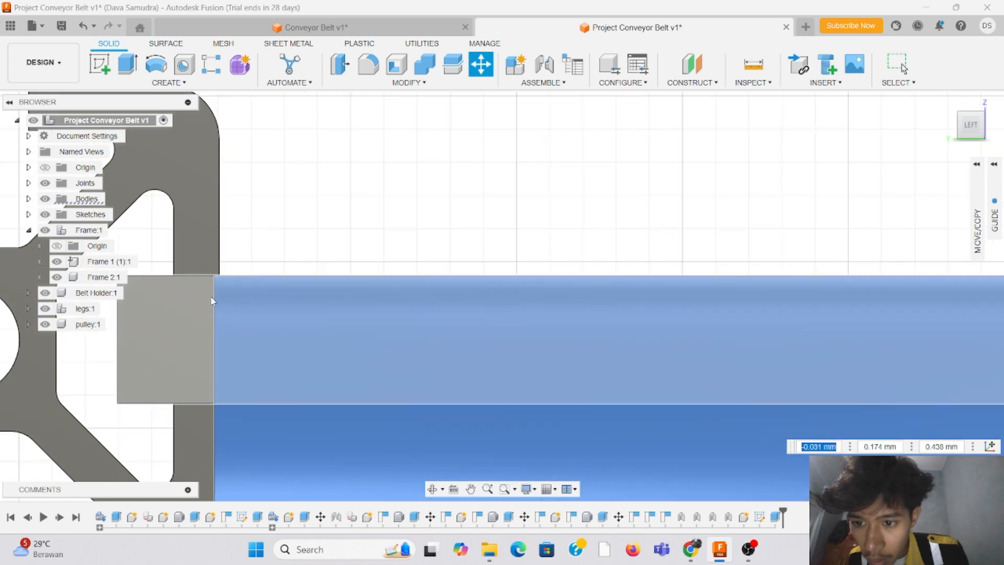
scroll(222, 298, down, 5)
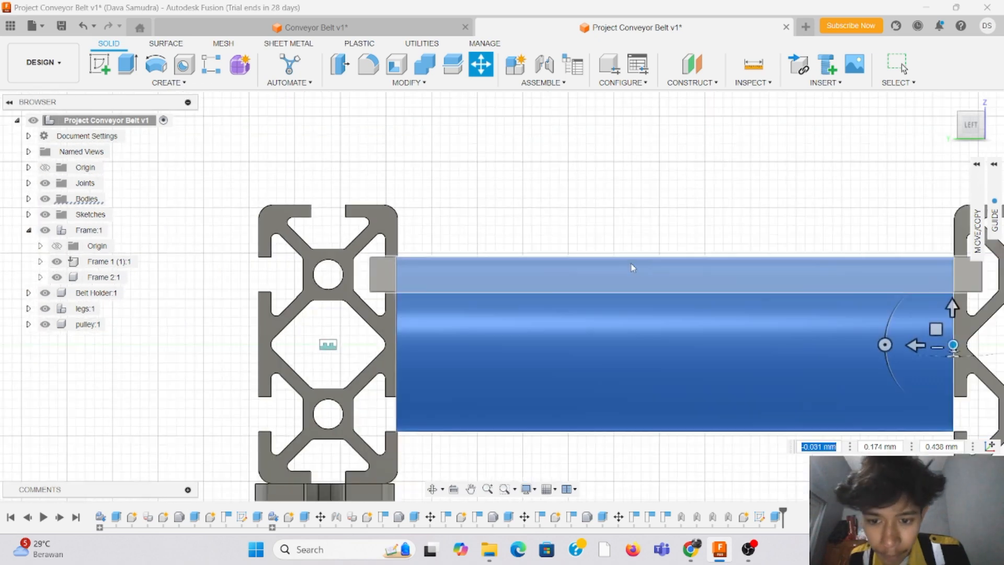
scroll(202, 431, down, 3)
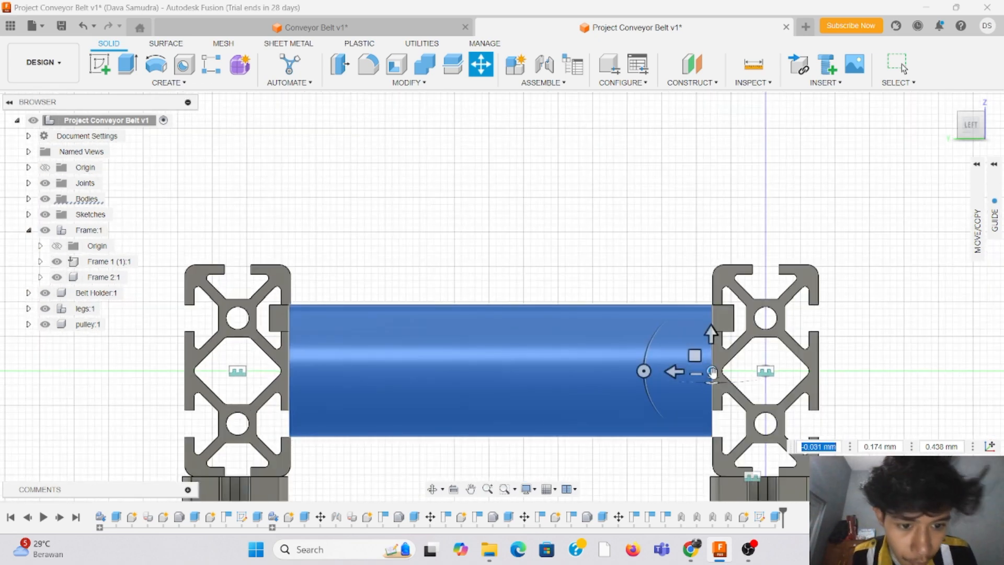
scroll(723, 368, up, 4)
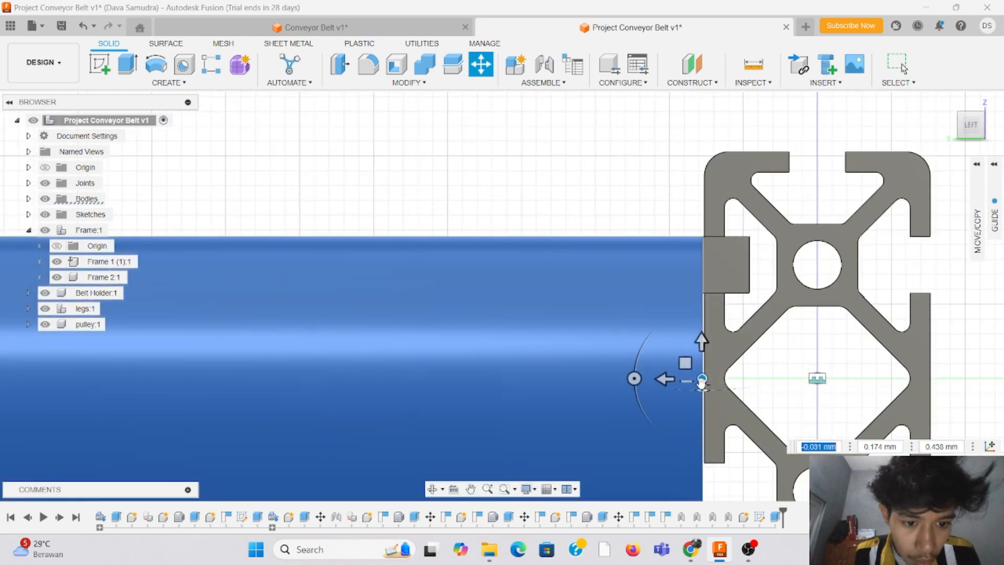
drag(704, 386, 705, 379)
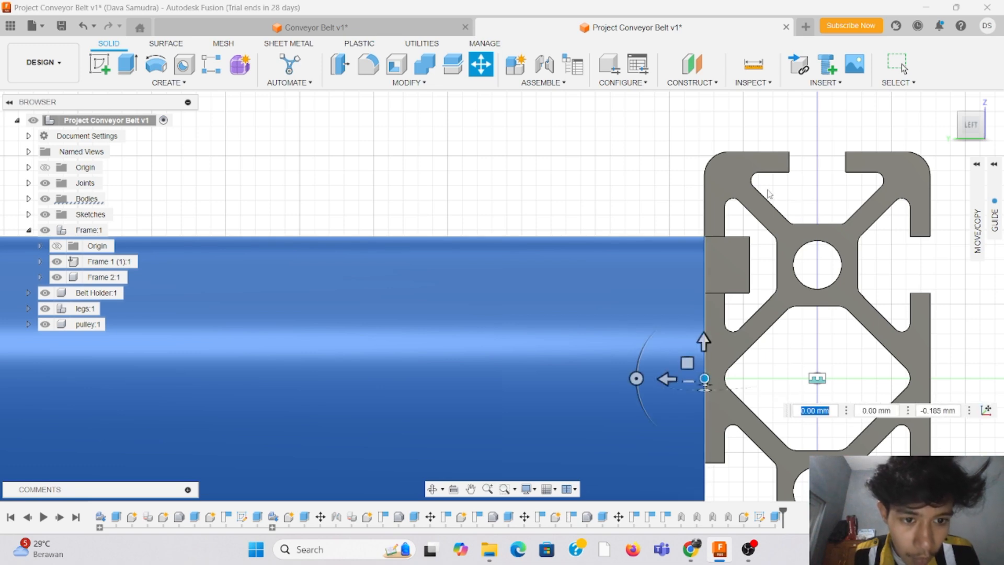
scroll(774, 196, down, 5)
scroll(354, 228, up, 5)
scroll(355, 228, up, 3)
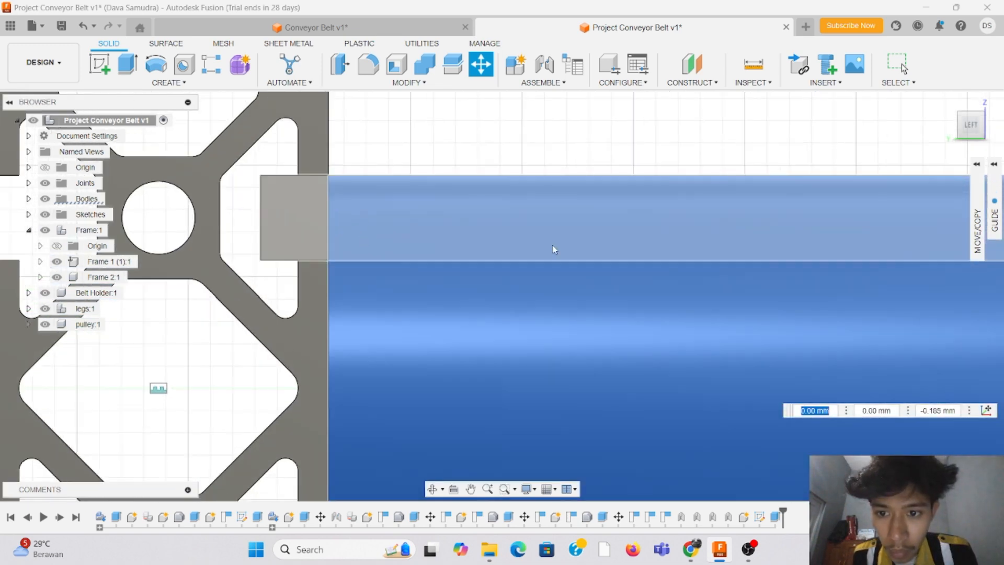
scroll(540, 179, down, 6)
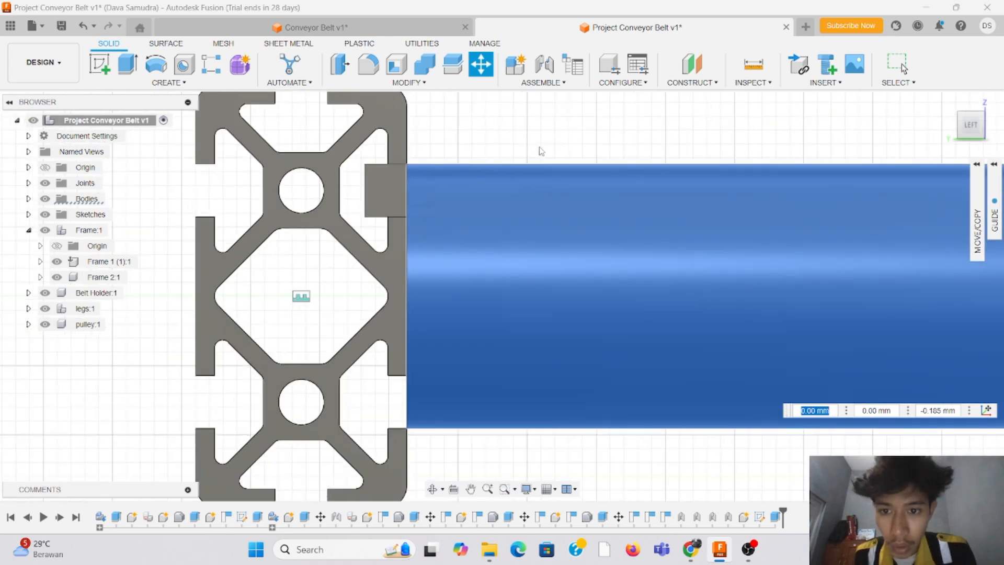
scroll(343, 307, down, 3)
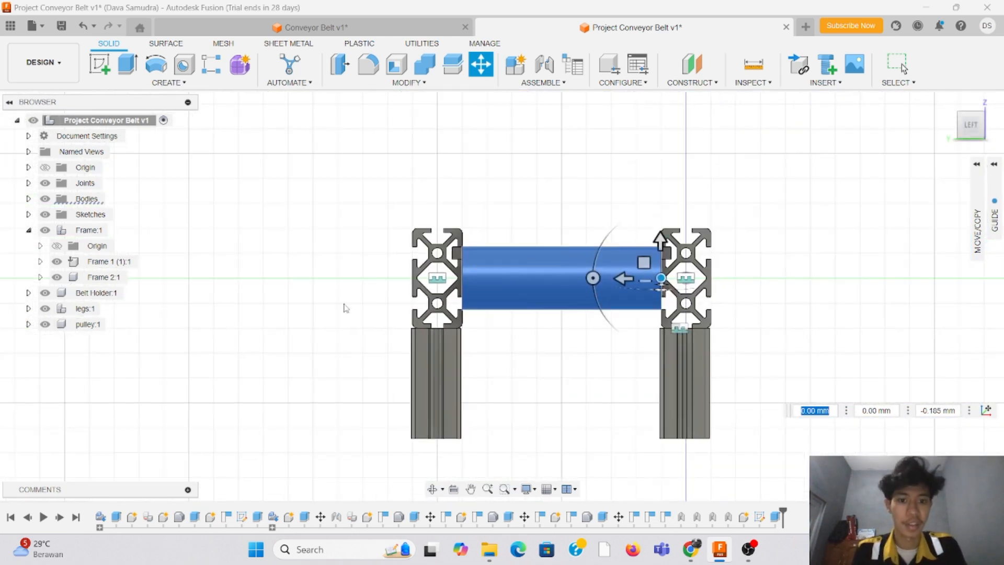
Step: Check the tube's alignment with the rails and the belt holder from the end and from above, and accept its move
scroll(534, 202, up, 5)
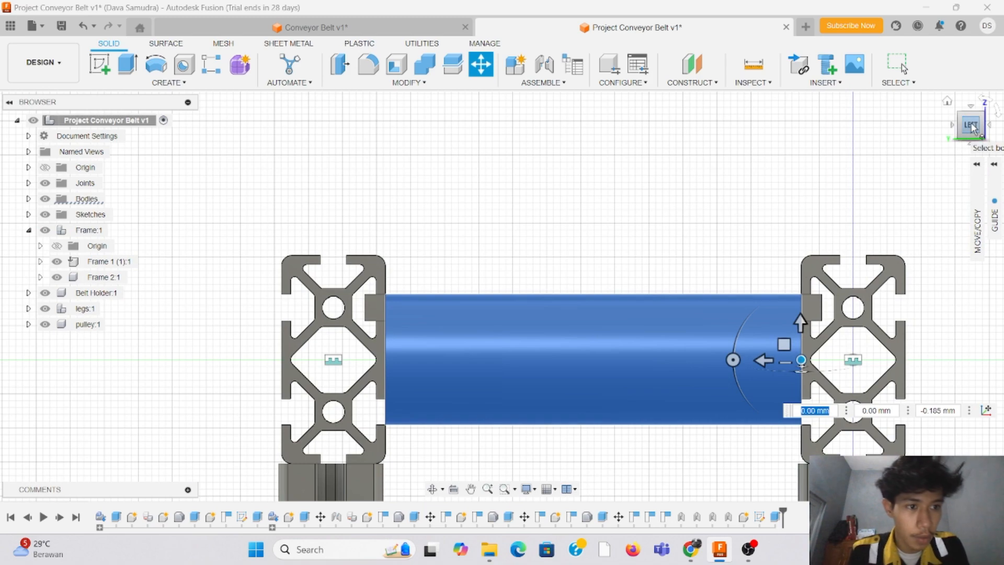
drag(971, 127, 933, 137)
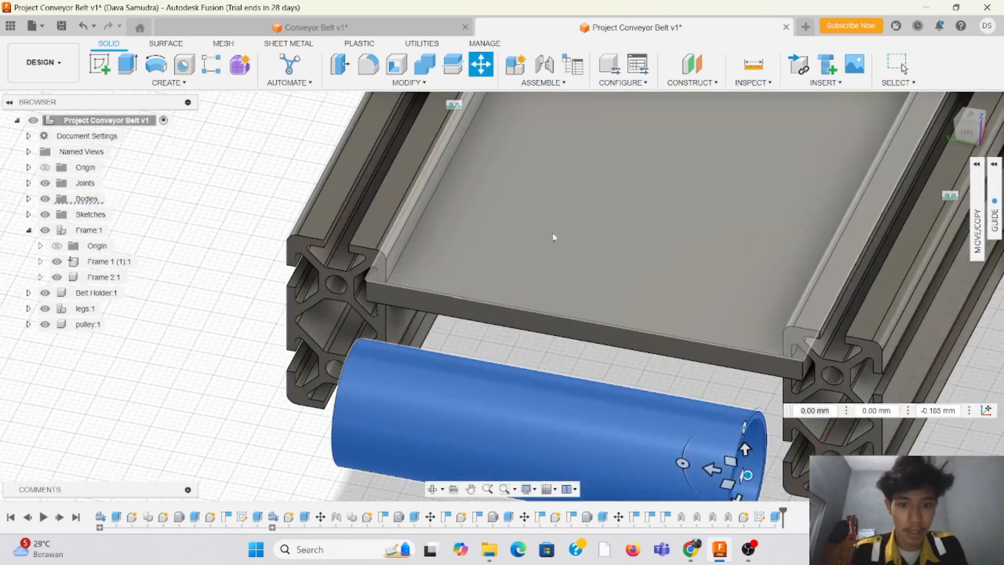
scroll(399, 197, down, 5)
key(Return)
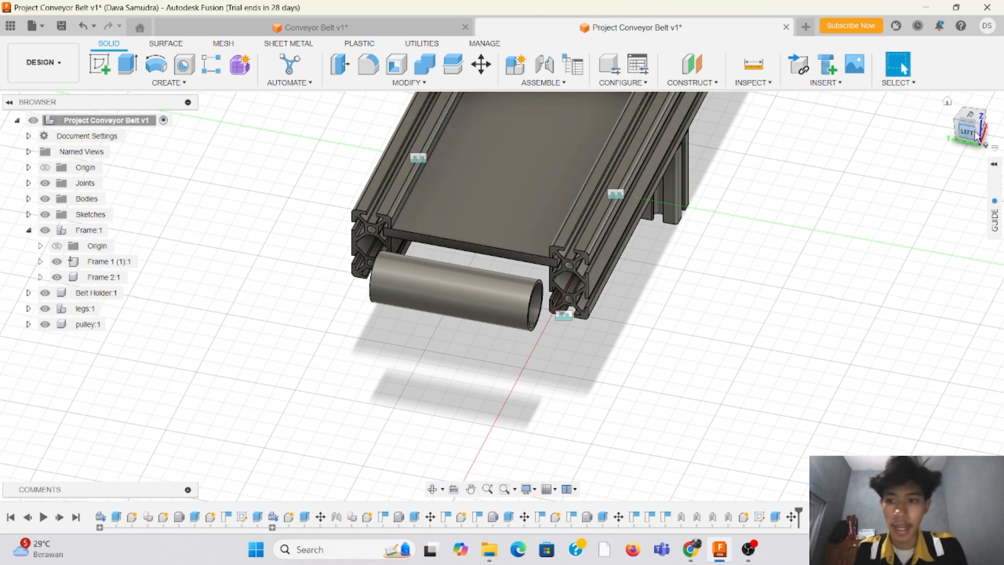
Step: Search the McMaster-Carr component catalogue for 608 bearings
mouse_move(971, 131)
mouse_down()
mouse_move(934, 123)
mouse_move(948, 138)
mouse_move(974, 135)
mouse_up()
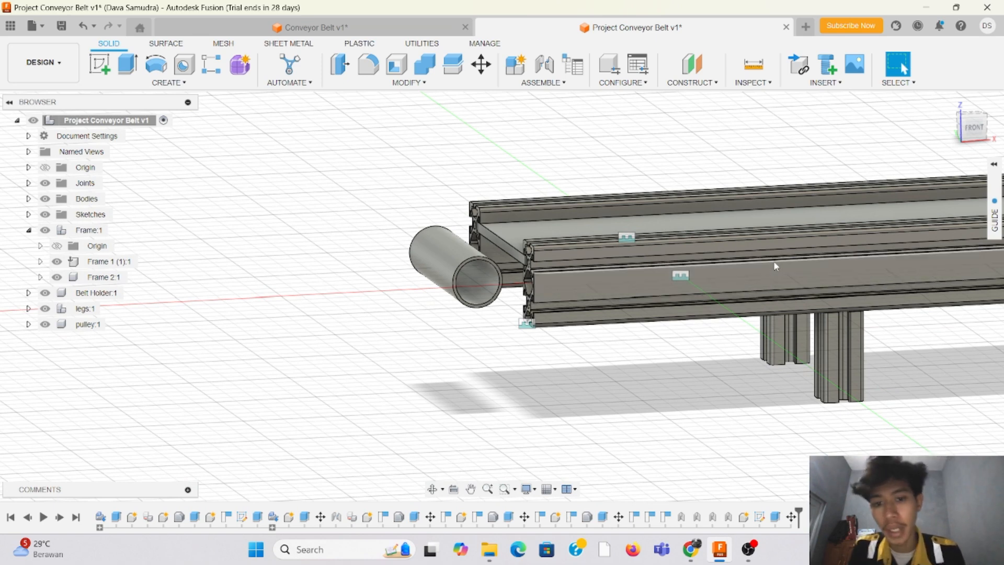
drag(978, 128, 981, 141)
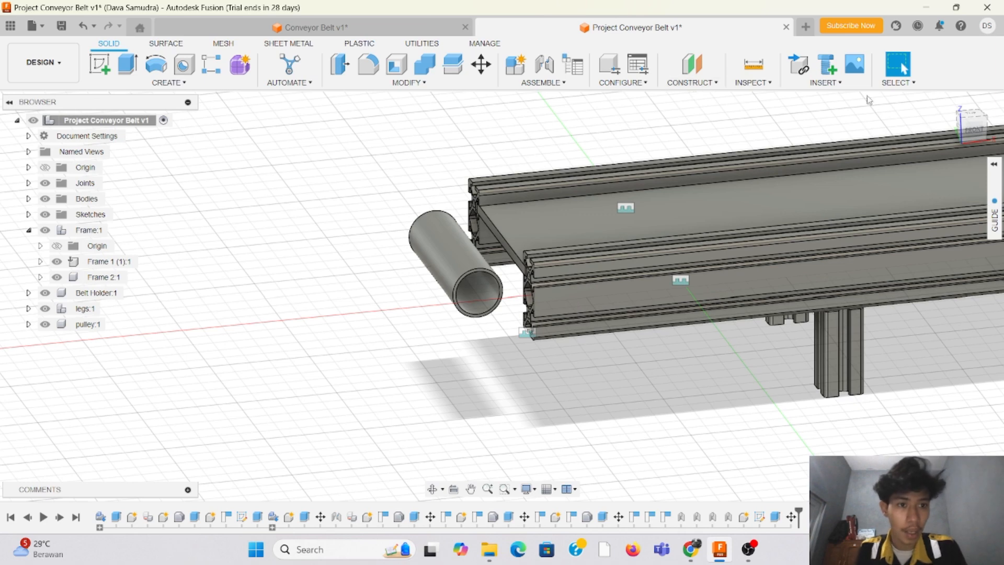
click(843, 83)
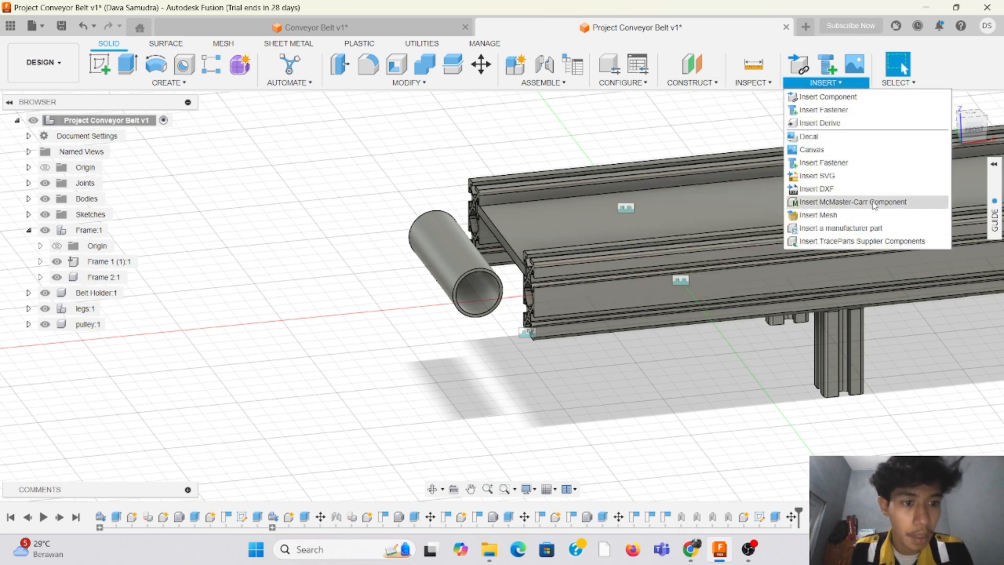
click(860, 204)
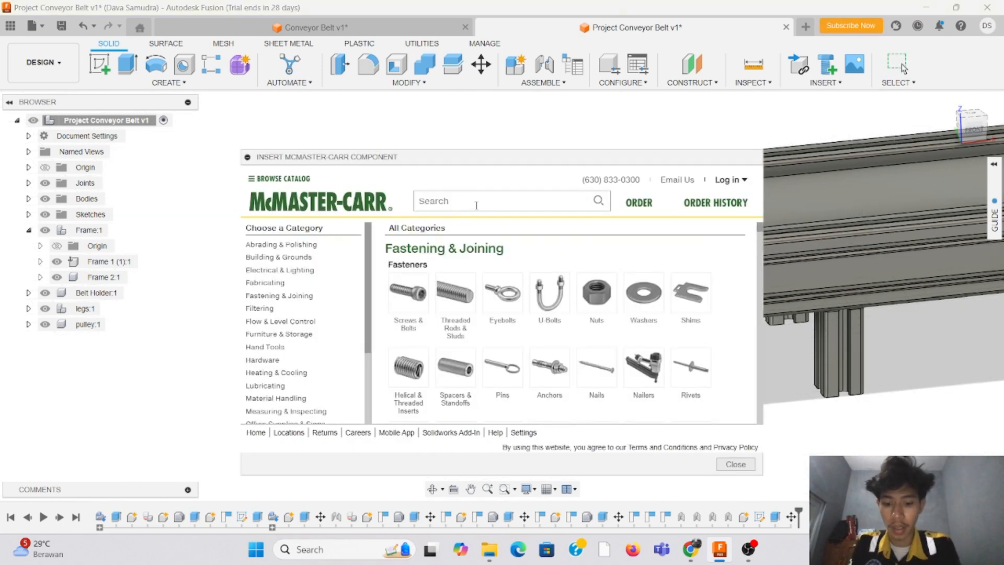
text(608)
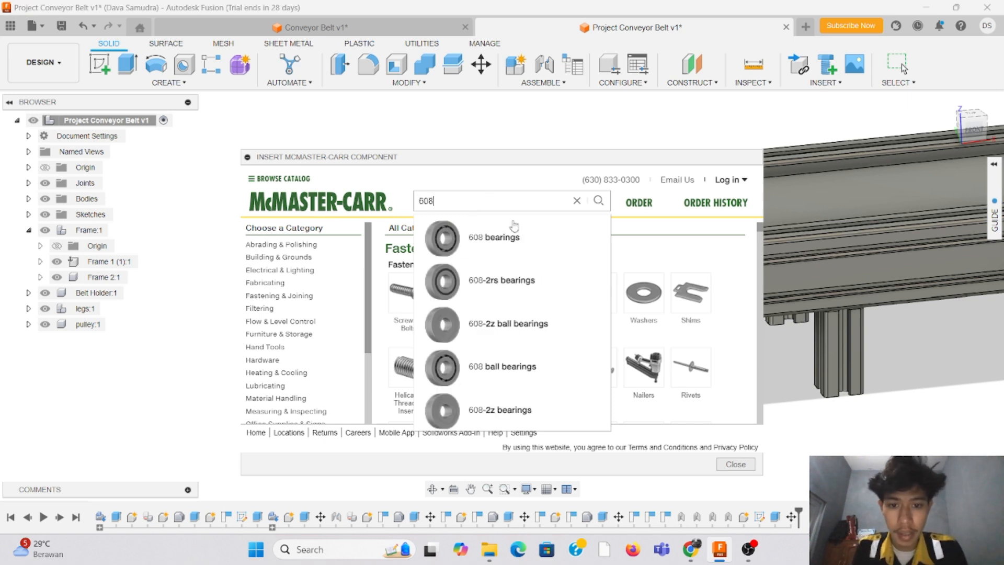
click(545, 237)
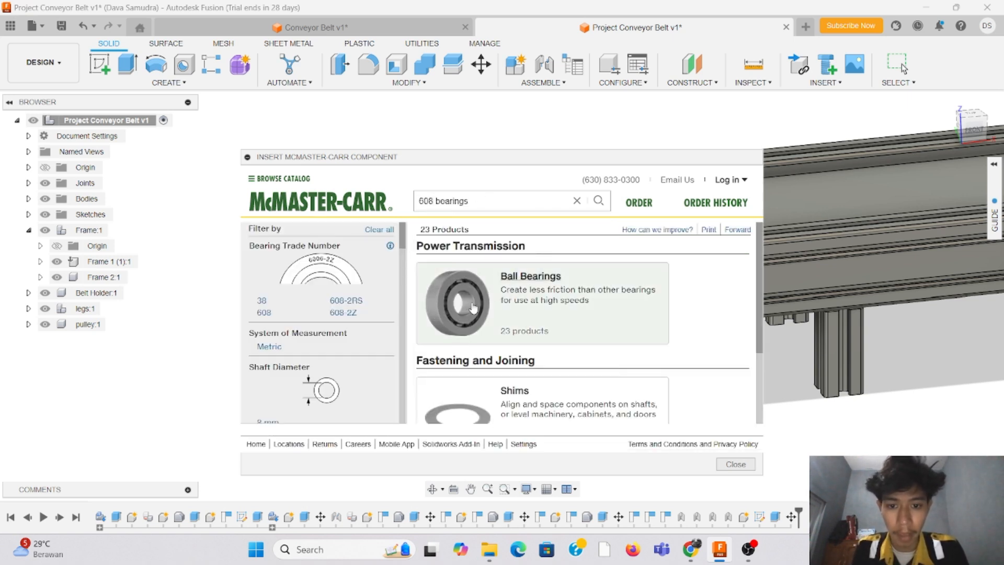
Step: Insert the open ball bearing 5972K91 from the ball bearing results into the design
click(523, 277)
scroll(525, 277, down, 5)
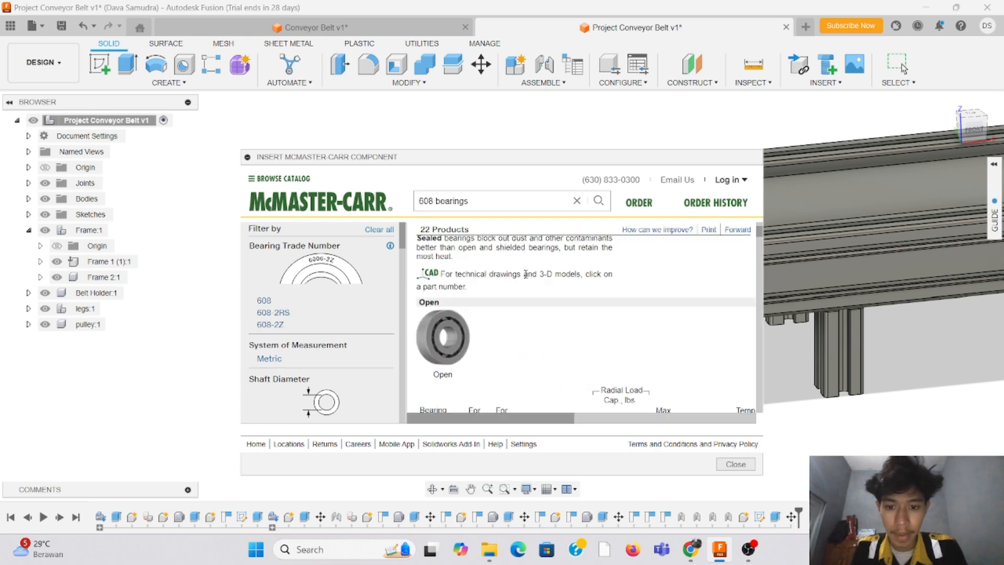
click(436, 361)
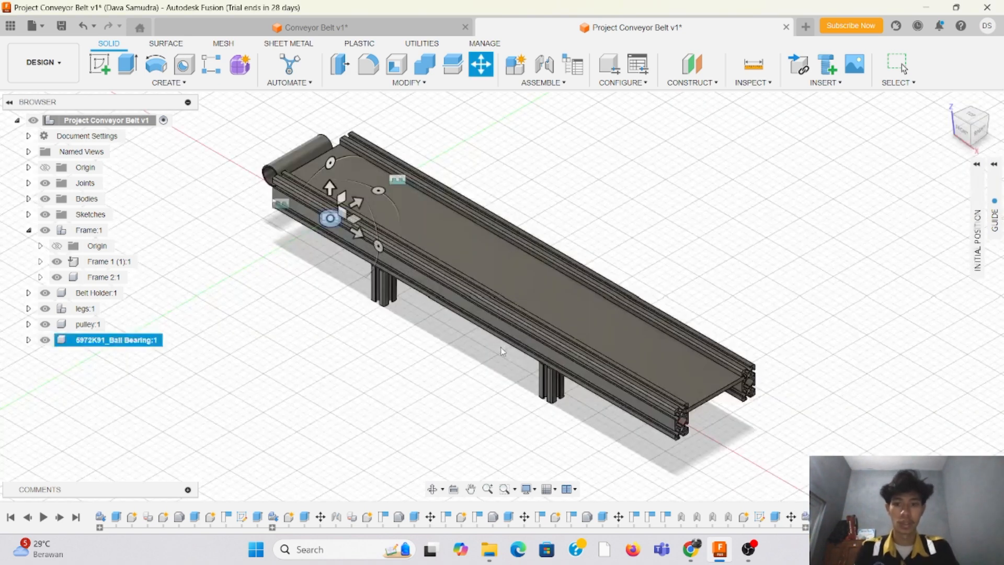
Step: Place the ball bearing just below the pulley tube's near end, offset about -102.8, -59.5 and -7.6 mm
click(988, 137)
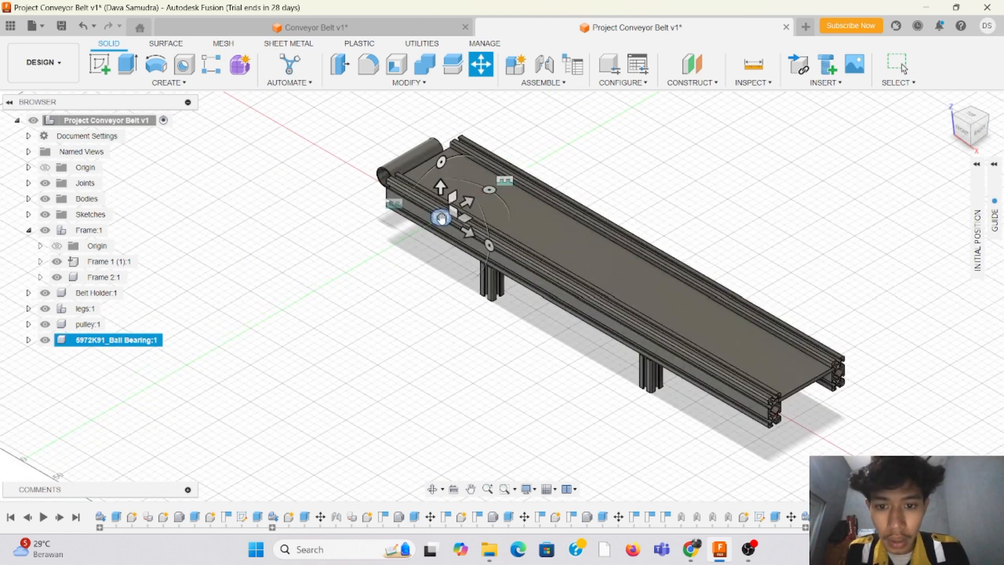
drag(441, 218, 366, 195)
drag(967, 129, 989, 120)
scroll(298, 228, down, 1)
scroll(276, 216, up, 4)
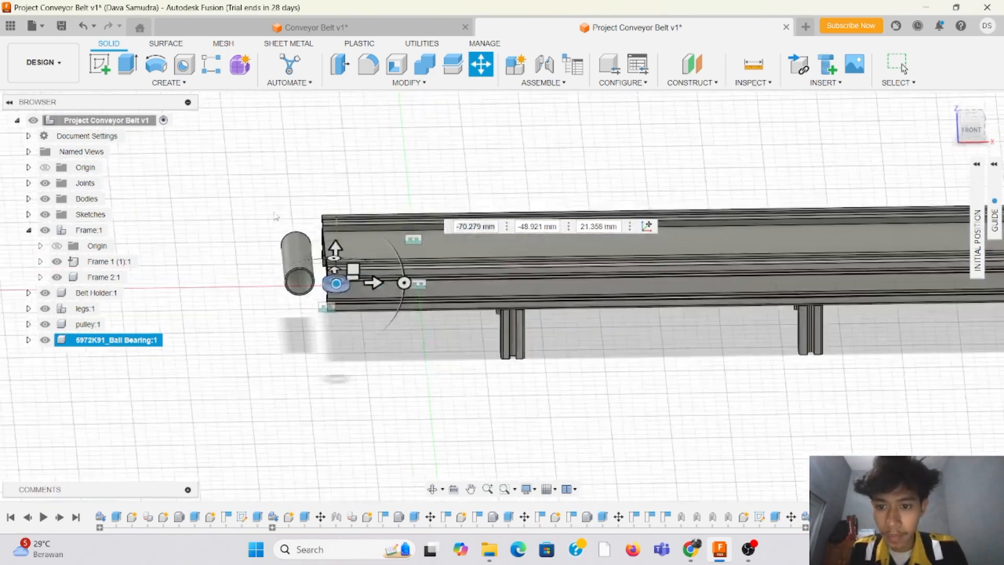
scroll(276, 217, up, 2)
drag(375, 321, 316, 379)
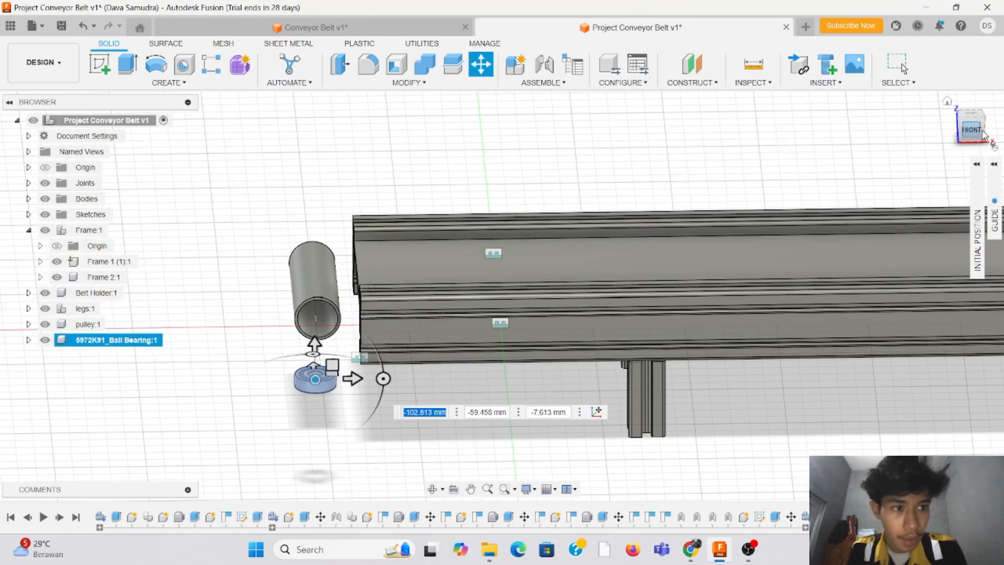
drag(983, 132, 993, 128)
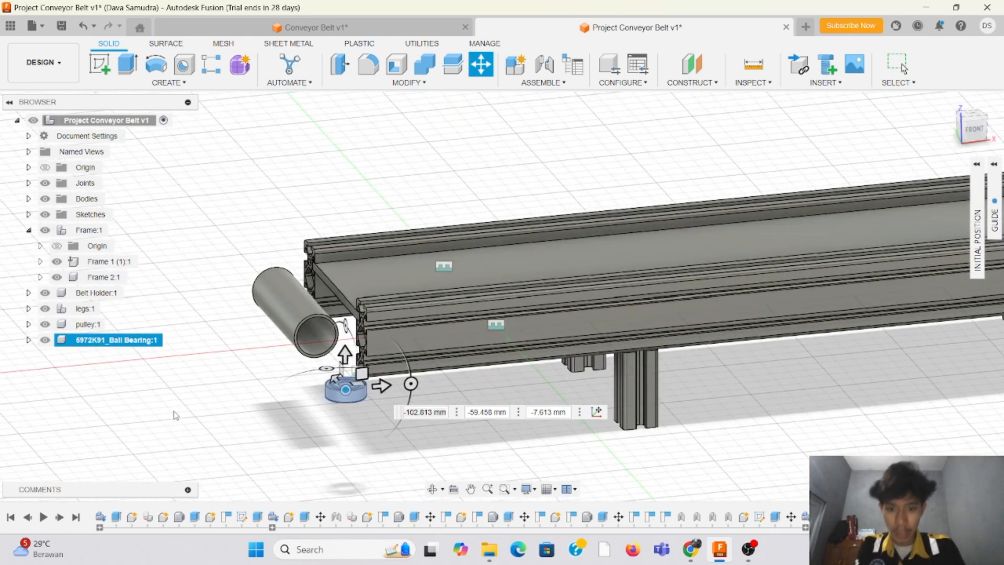
key(Return)
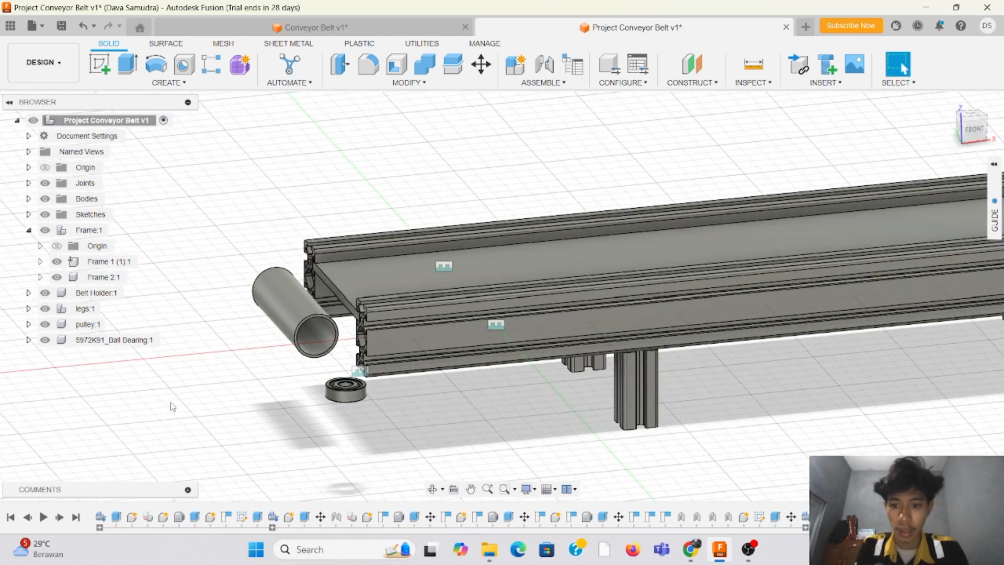
Step: Joint the center of the ball bearing's top face to the center of the pulley tube's near open end
scroll(837, 146, down, 3)
scroll(424, 294, up, 5)
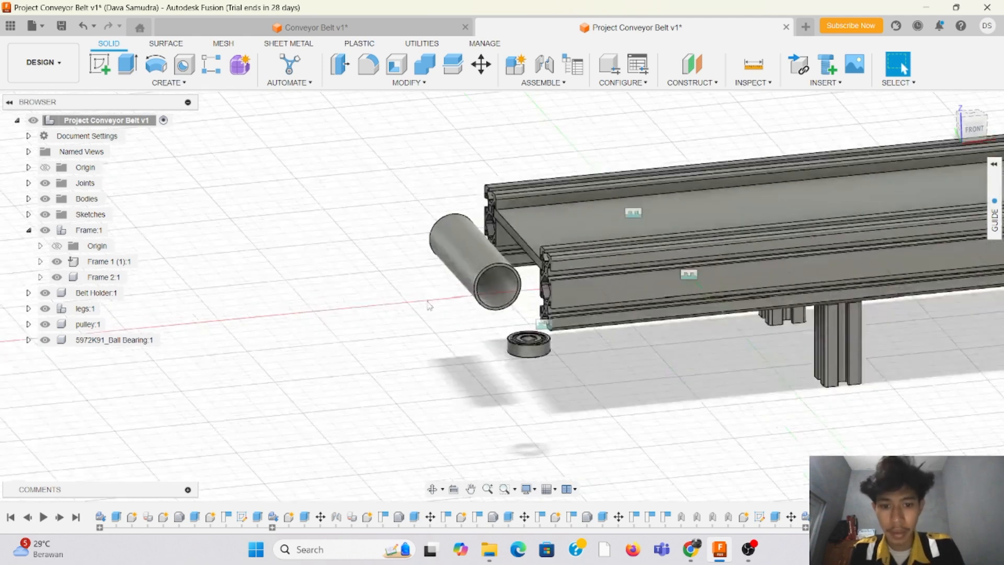
scroll(424, 295, up, 2)
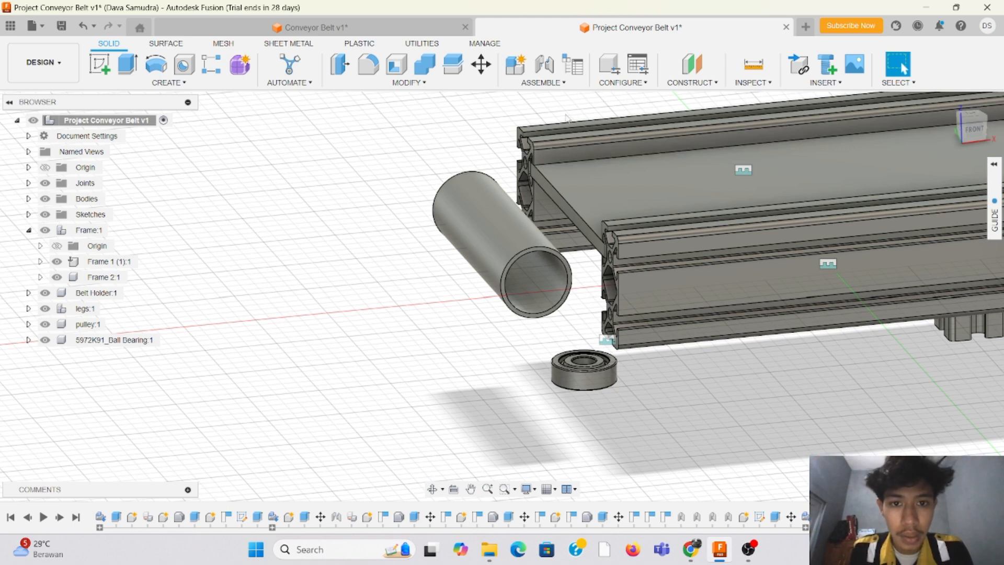
click(561, 84)
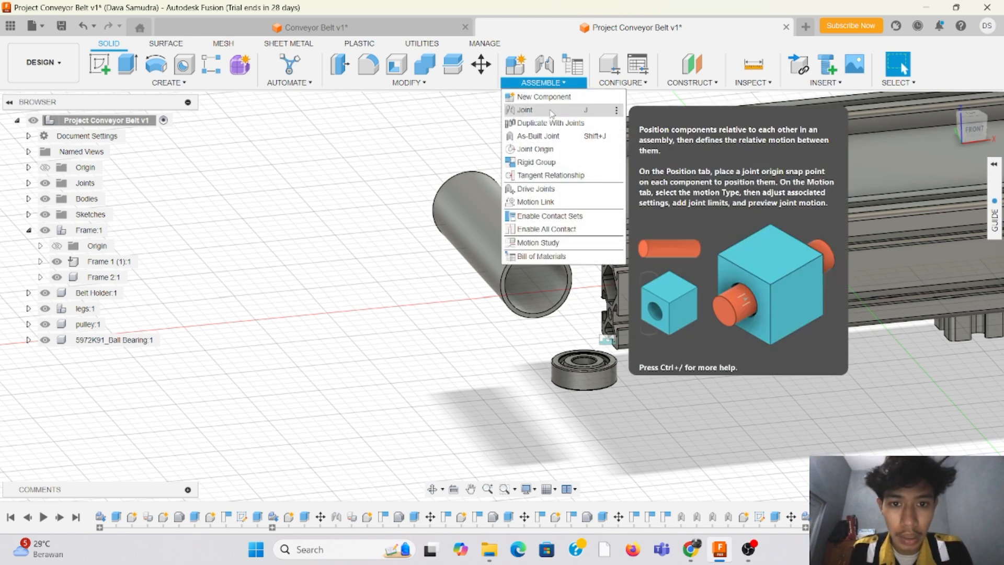
click(552, 111)
scroll(605, 357, up, 5)
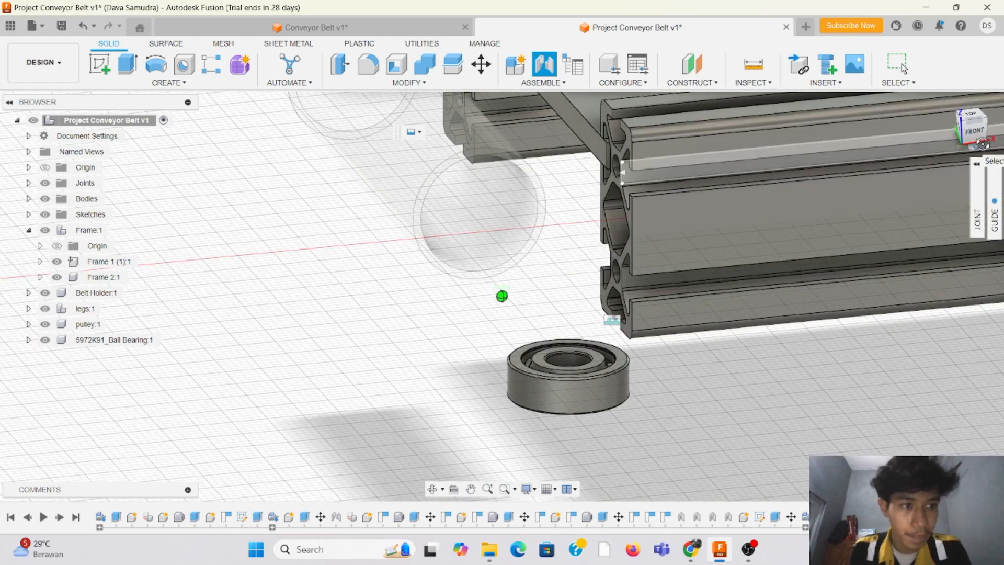
shift+middle_drag(502, 291, 577, 246)
scroll(487, 249, down, 3)
scroll(500, 317, up, 2)
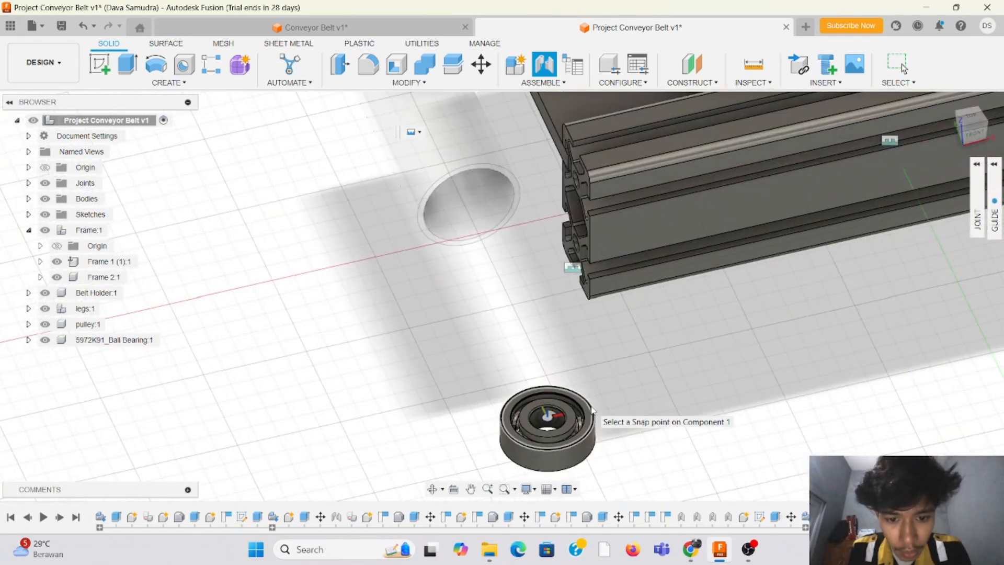
click(593, 410)
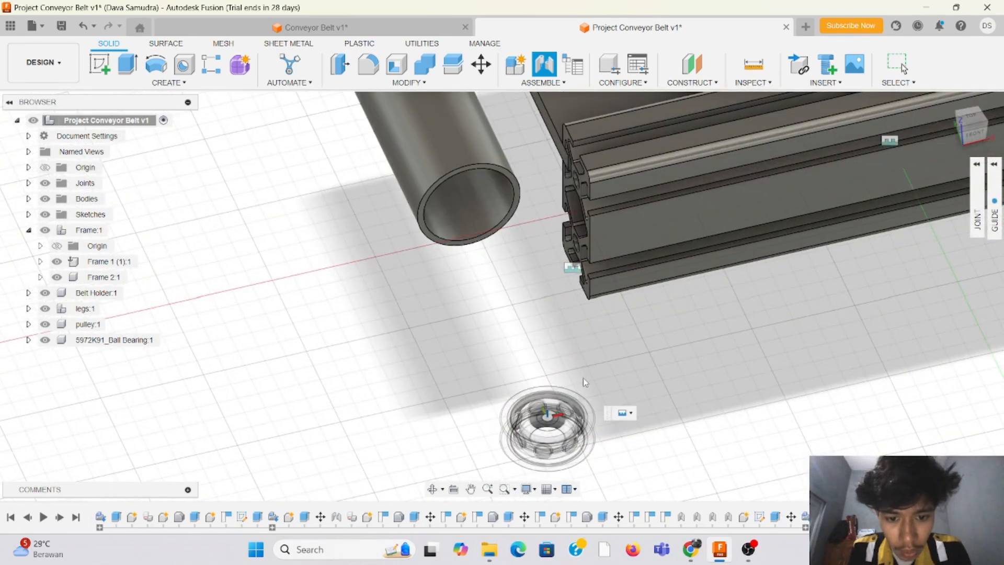
click(473, 204)
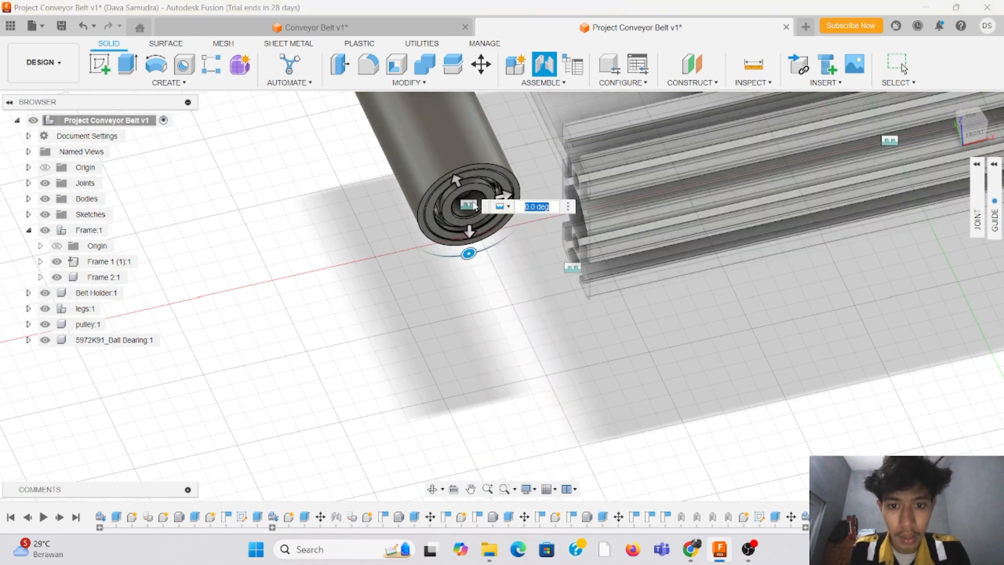
Step: Examine the bearing's fit inside the tube end from several angles and finish the joint
drag(976, 131, 995, 135)
scroll(419, 204, up, 5)
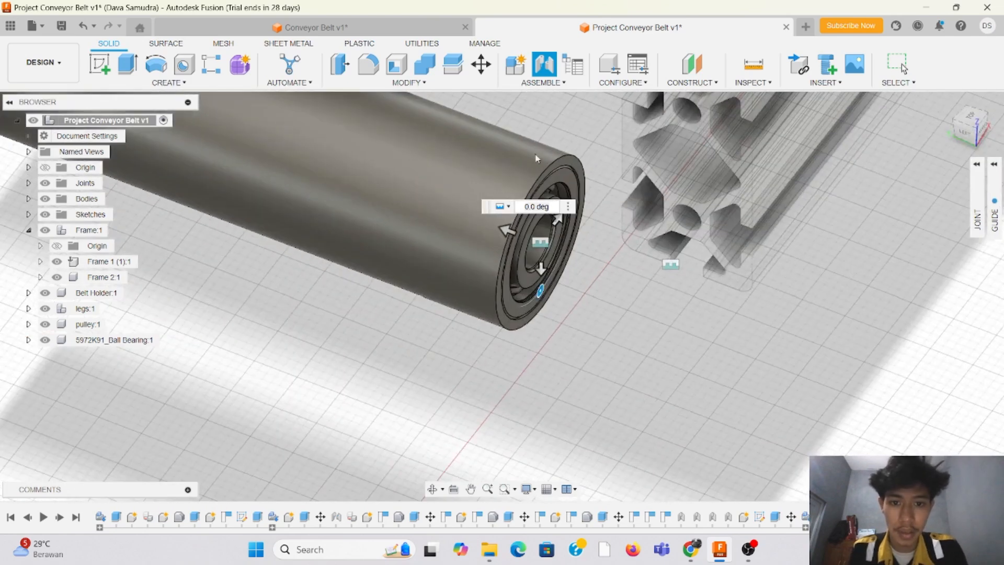
scroll(582, 165, up, 1)
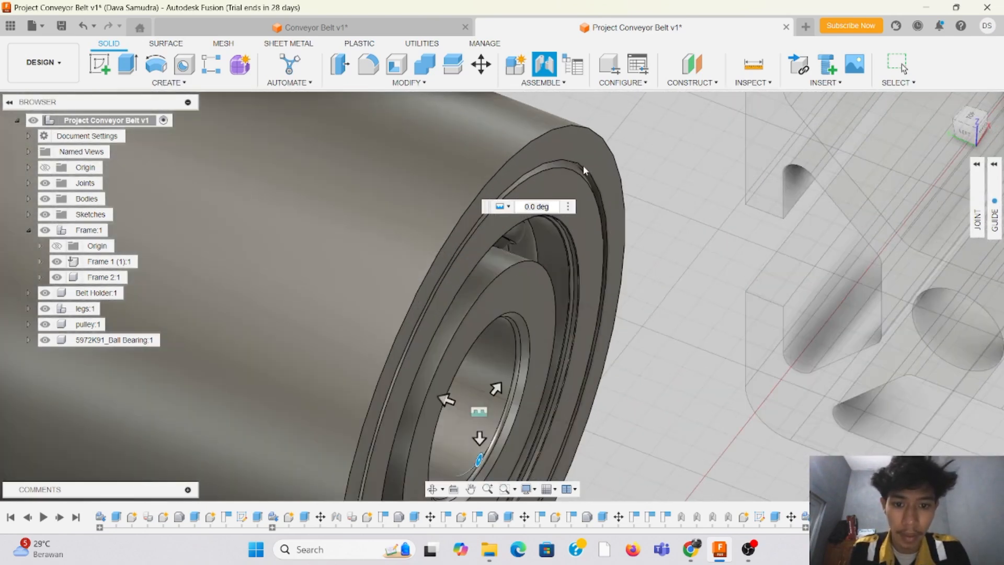
scroll(584, 173, down, 4)
drag(968, 133, 971, 137)
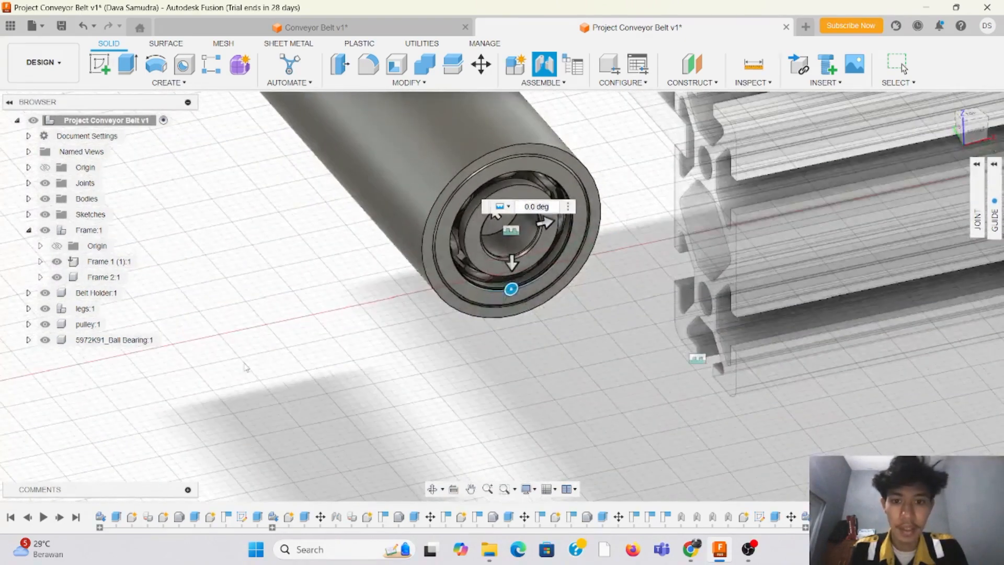
scroll(257, 356, down, 2)
scroll(448, 158, up, 1)
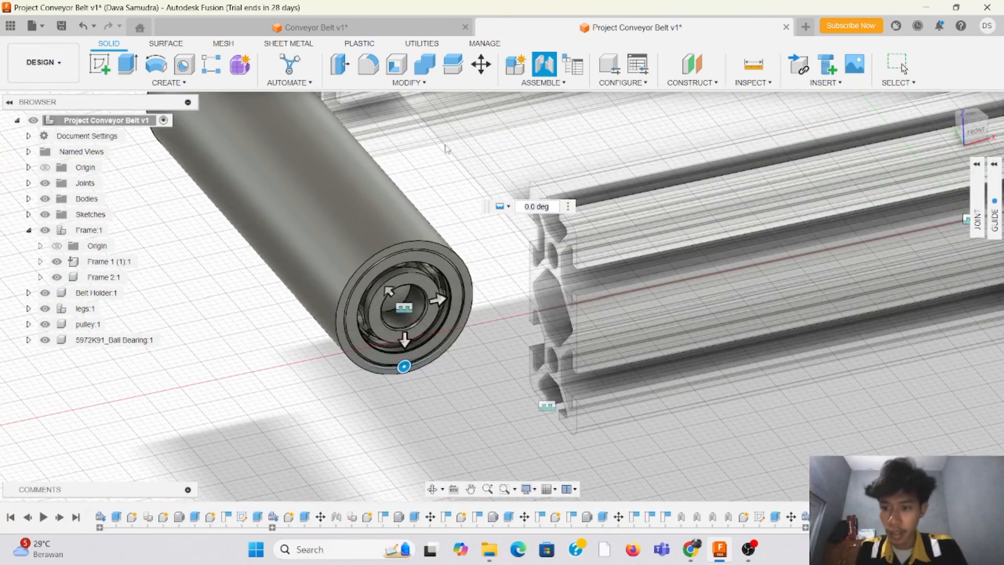
key(Escape)
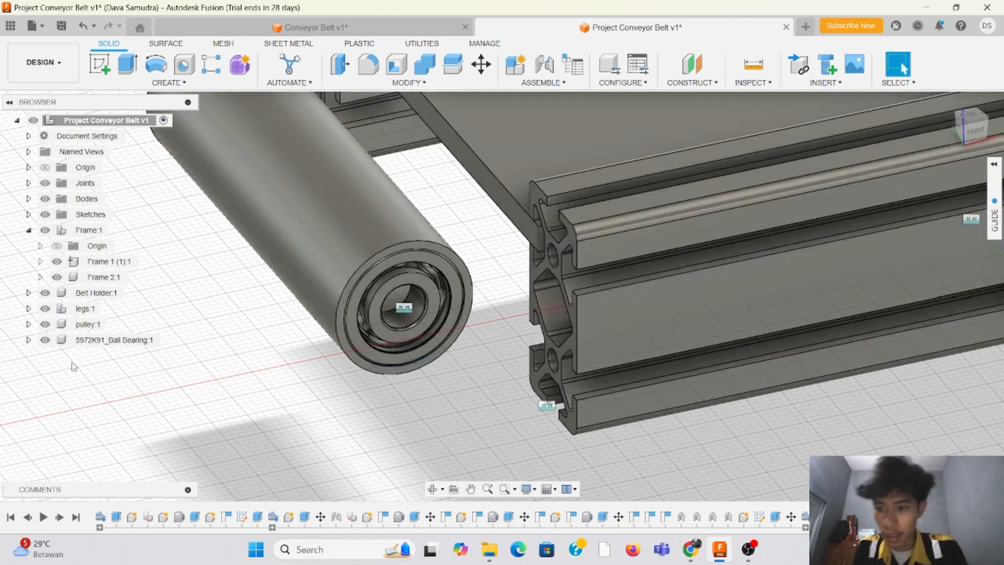
Step: Rename the inserted ball bearing component as bearing
click(103, 343)
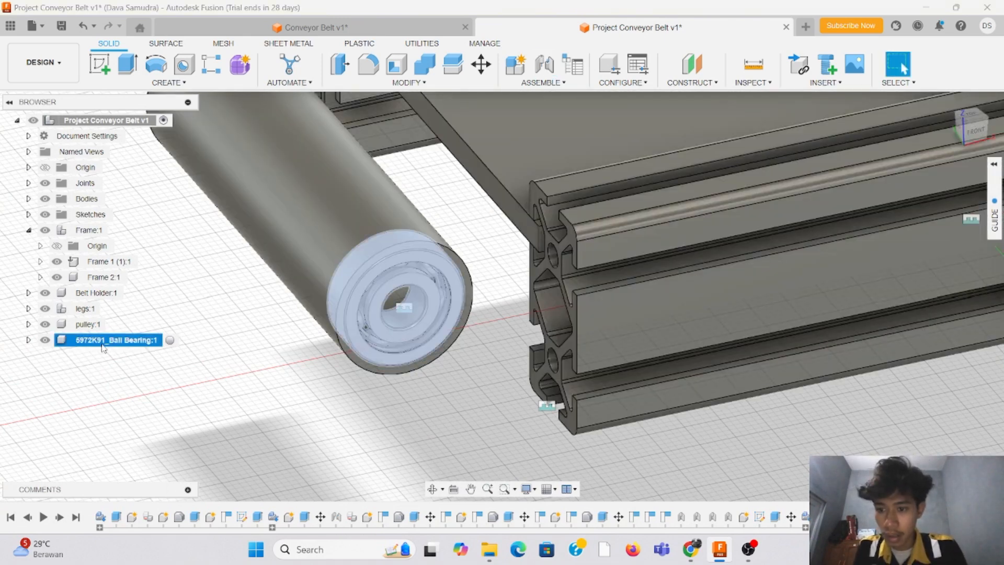
double_click(107, 341)
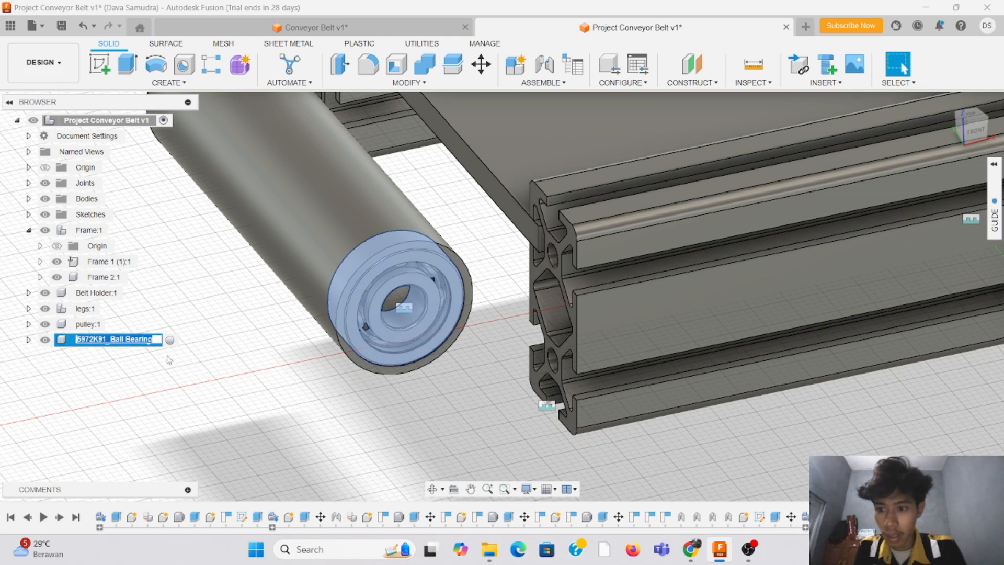
text(be)
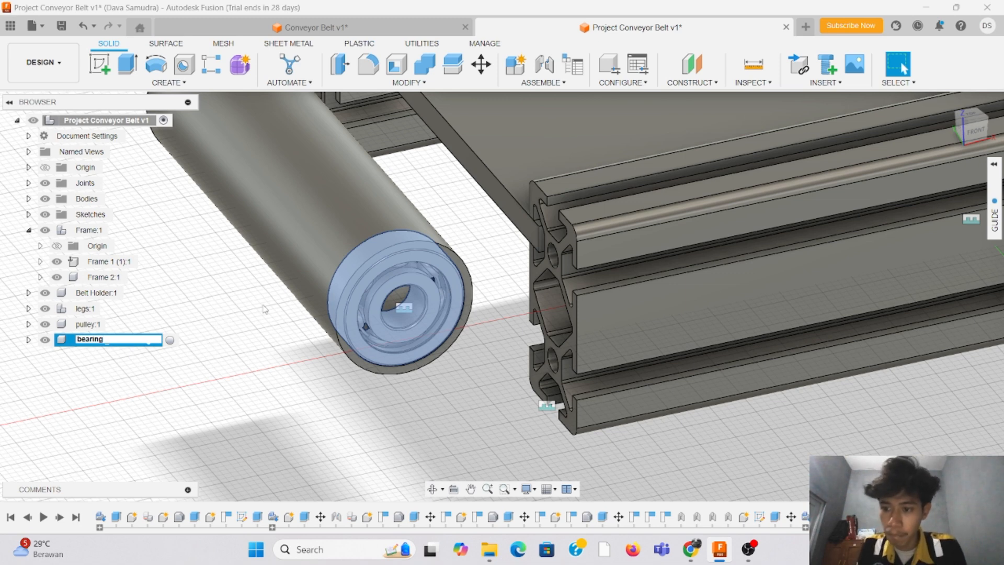
key(Return)
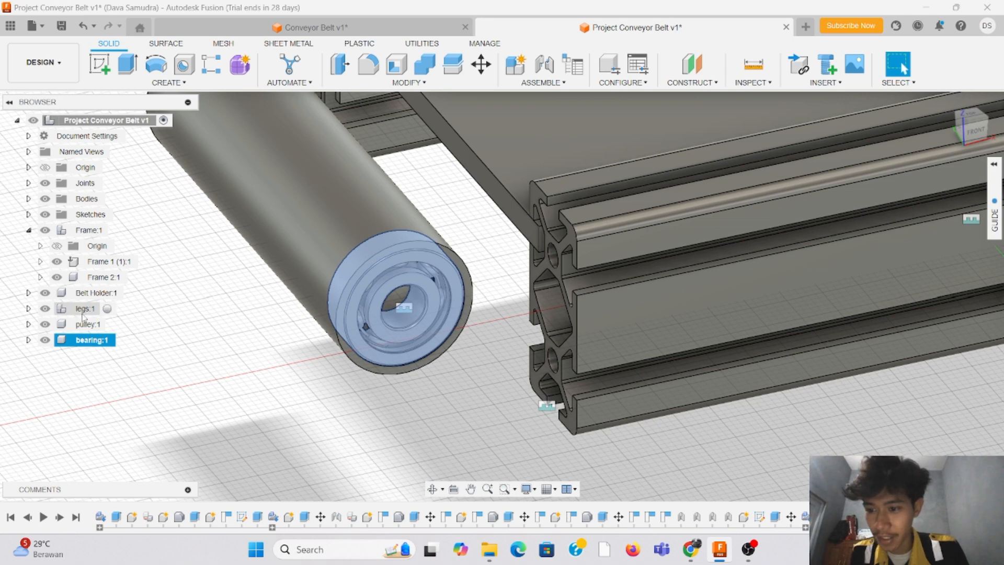
Step: Nest the bearing component inside the pulley component
click(28, 325)
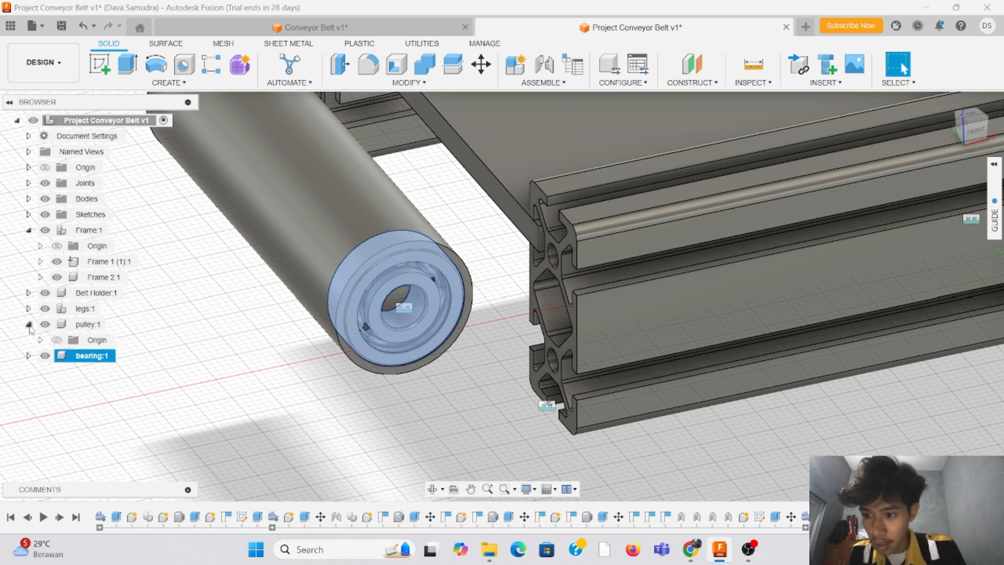
click(29, 356)
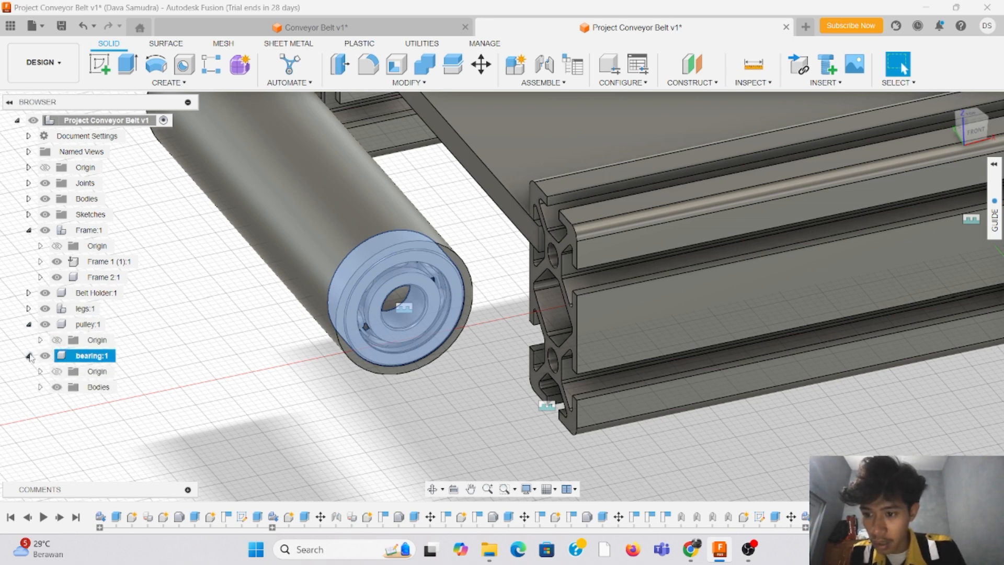
click(29, 356)
drag(28, 358, 73, 325)
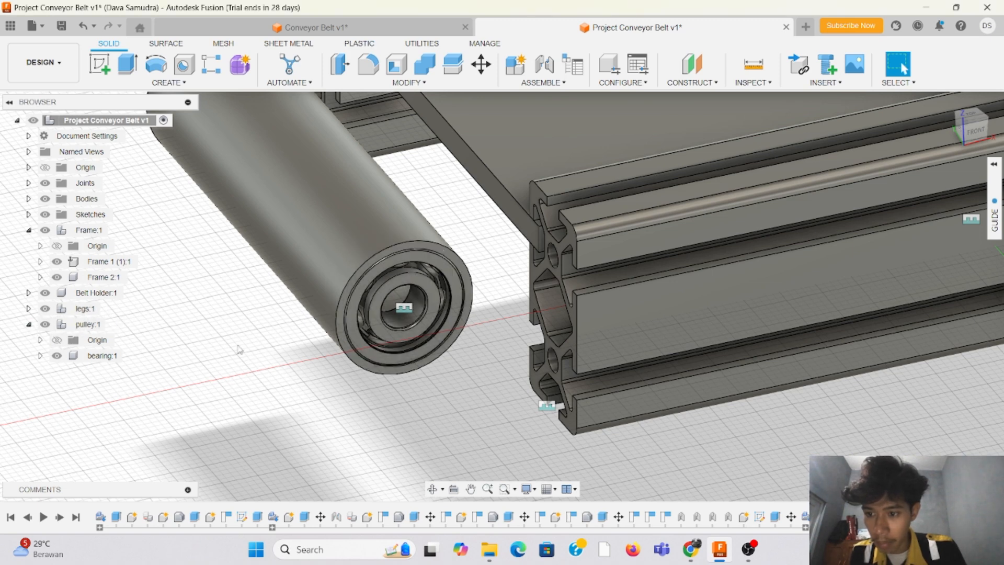
Step: Copy the bearing component and paste it as a new independent component inside the pulley component
click(41, 356)
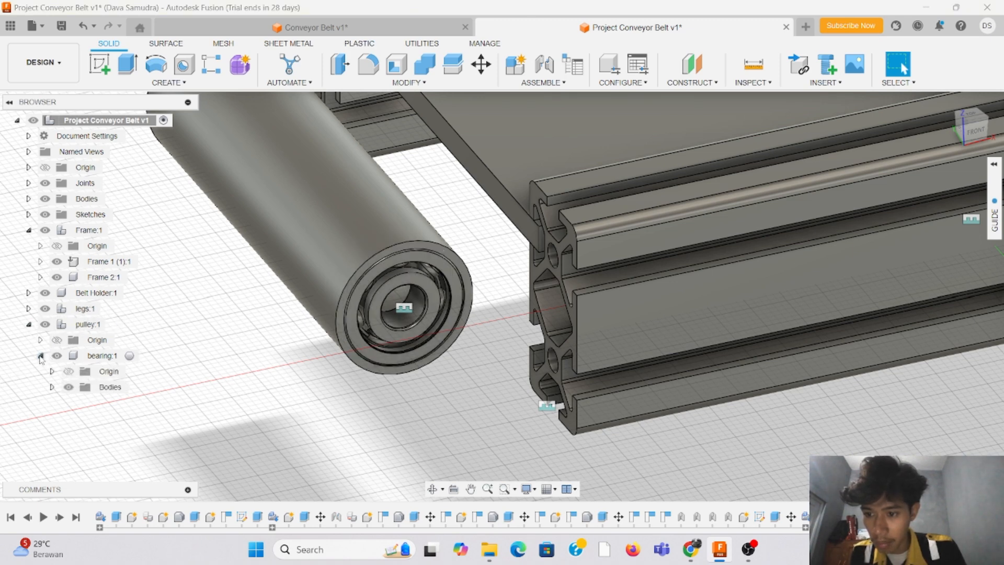
click(40, 356)
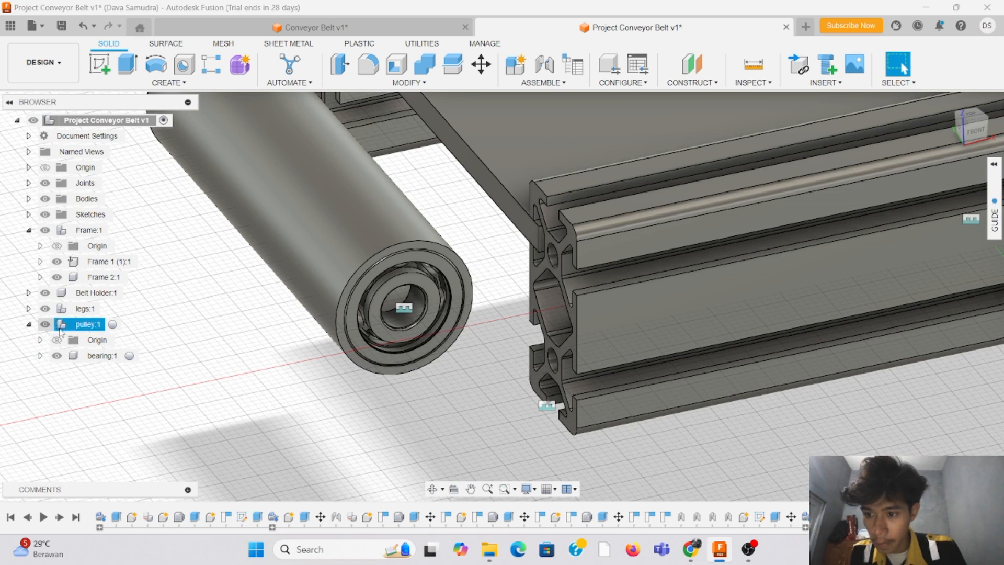
click(107, 357)
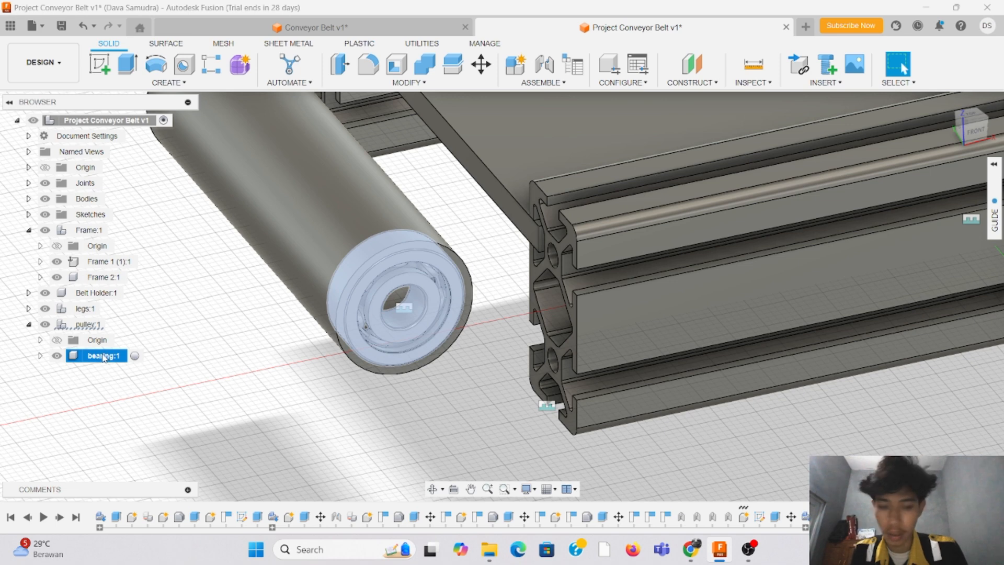
click(86, 324)
right_click(92, 324)
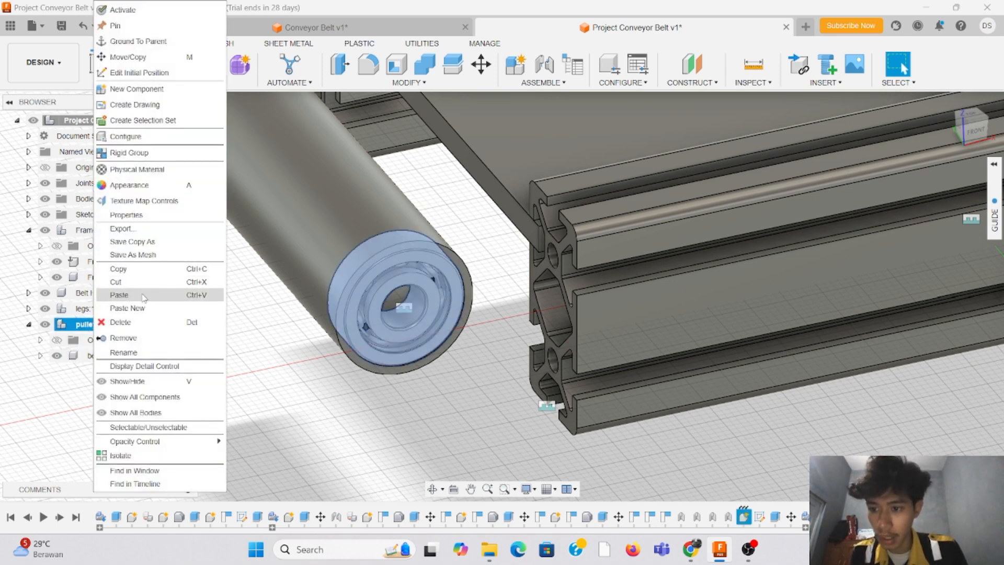
click(147, 309)
click(105, 262)
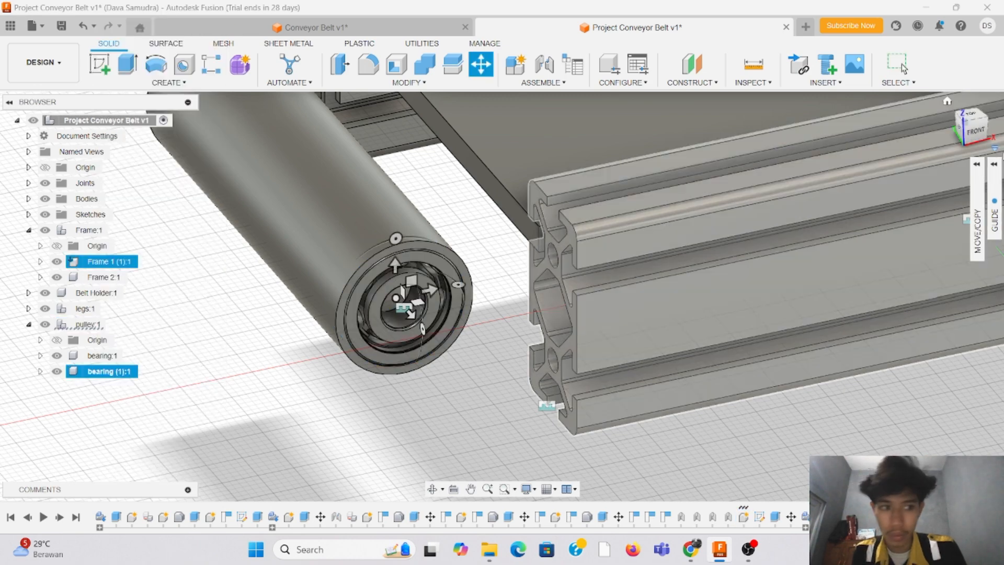
Step: Move the pasted bearing -73 mm along Z to the opposite end of the pulley tube
drag(975, 130, 1002, 149)
click(972, 117)
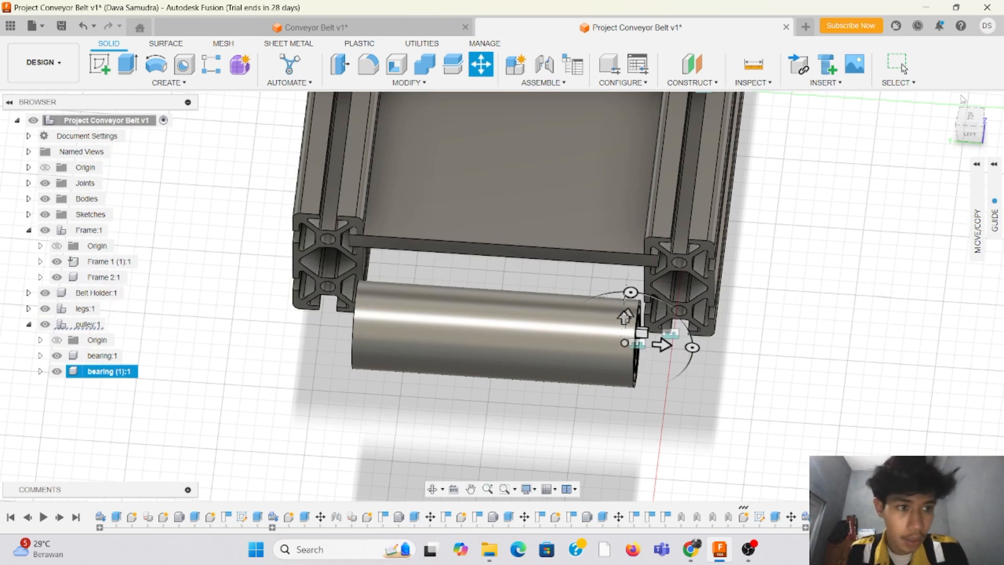
click(973, 118)
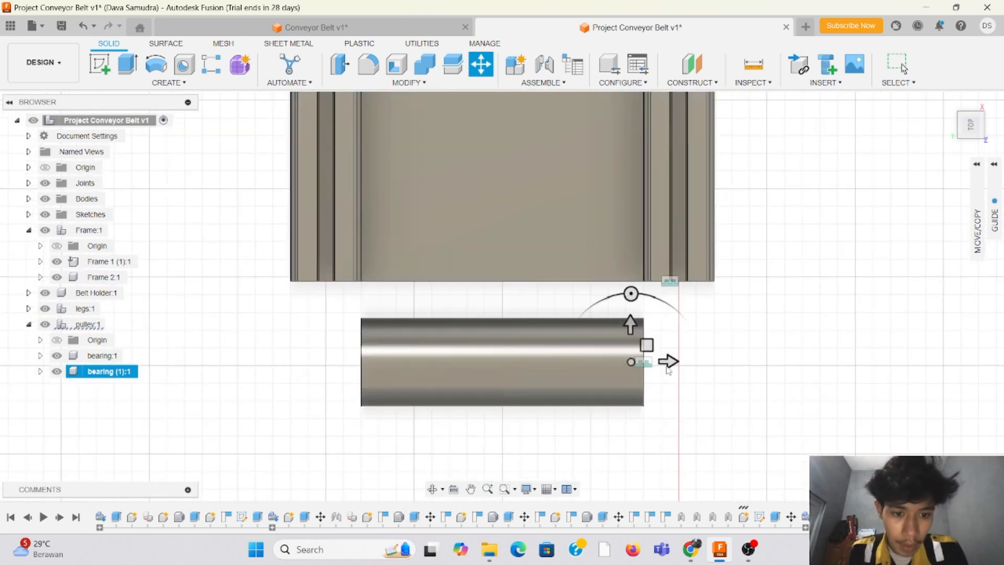
drag(671, 361, 413, 372)
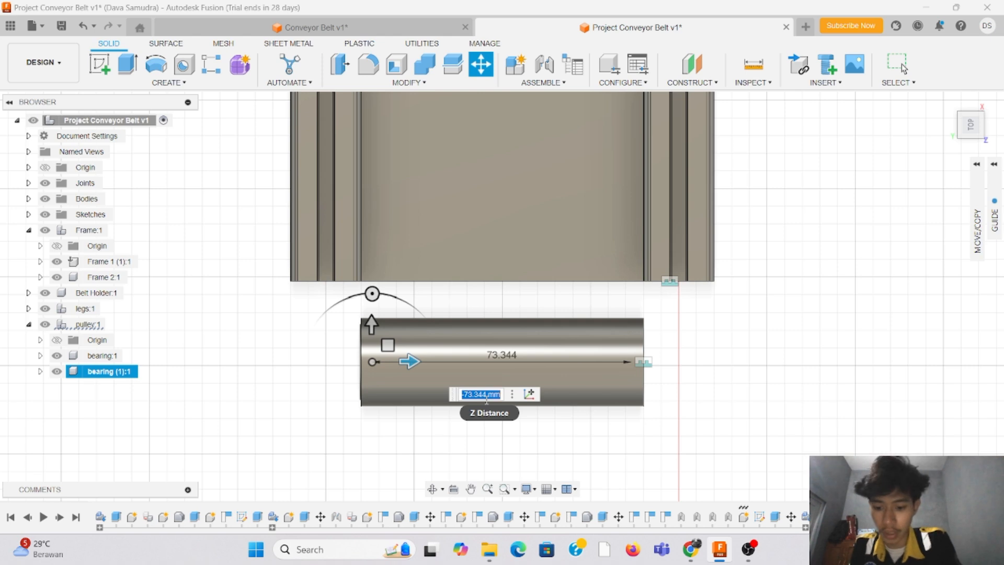
text(73)
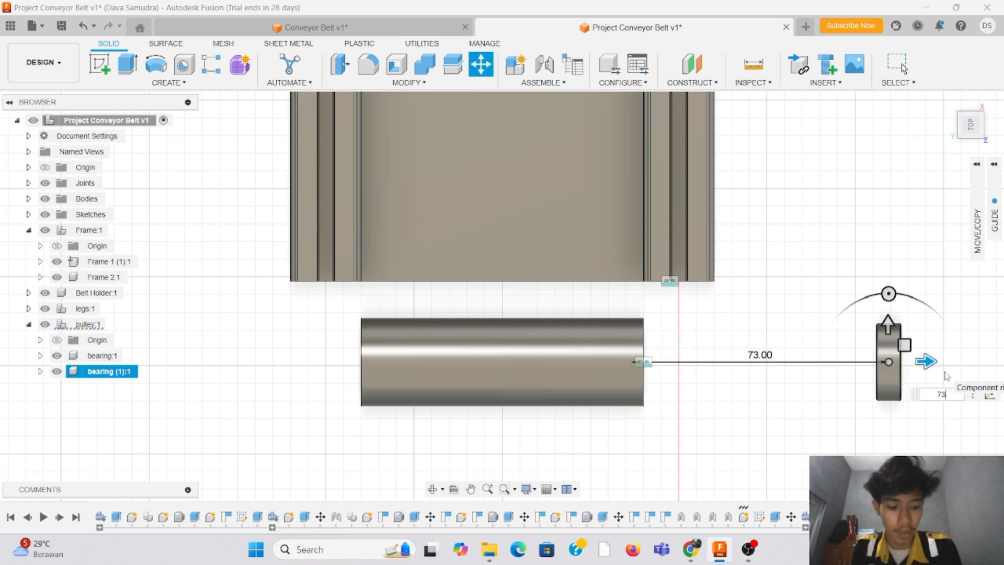
text(-)
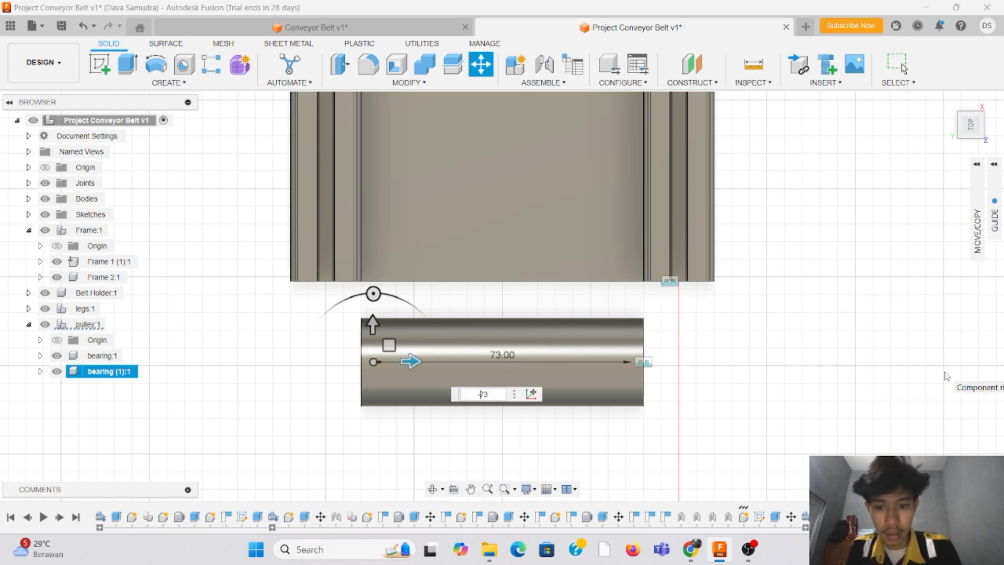
click(975, 128)
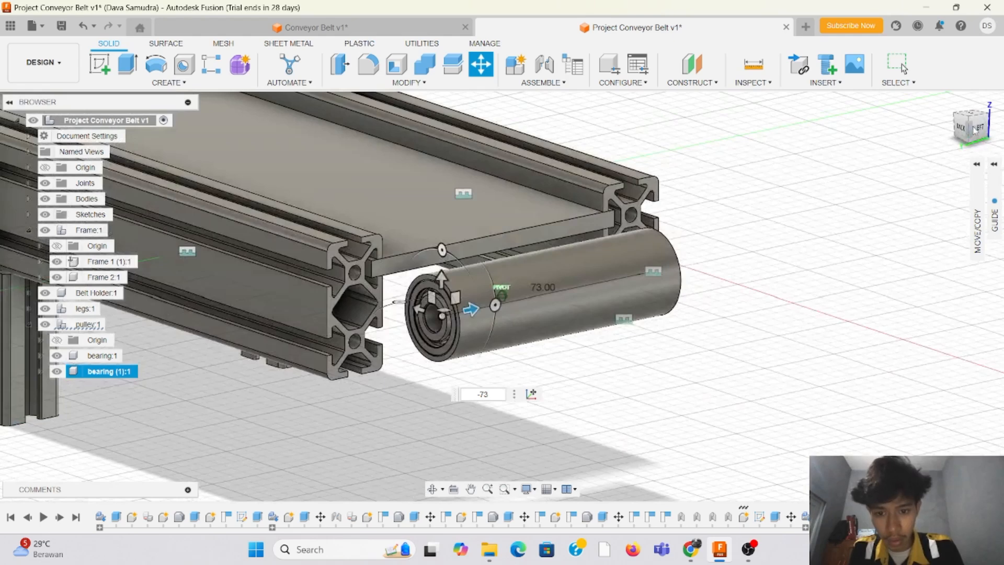
key(Return)
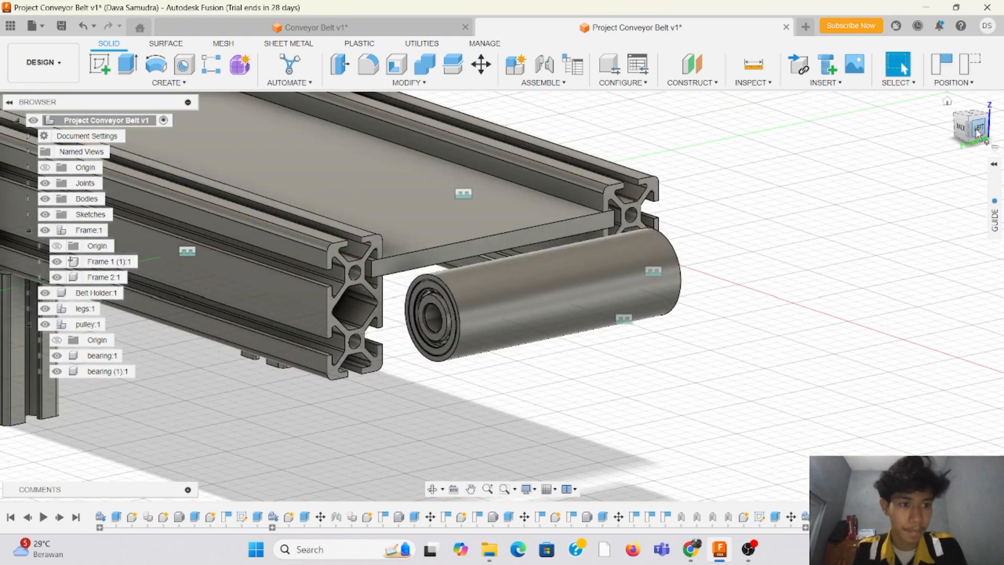
mouse_move(978, 132)
mouse_down()
mouse_move(965, 142)
mouse_move(897, 111)
mouse_move(911, 136)
mouse_move(965, 147)
mouse_move(985, 124)
mouse_move(962, 144)
mouse_move(921, 141)
mouse_move(892, 126)
mouse_move(889, 137)
mouse_up()
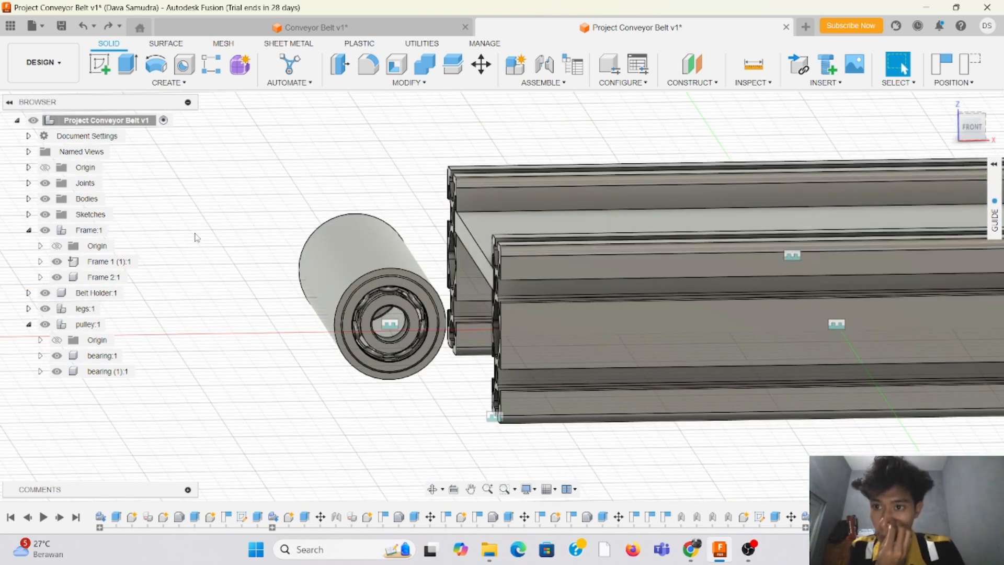
Step: Create an internal component named Shaft under the top-level assembly, and make the top-level assembly active again
right_click(107, 121)
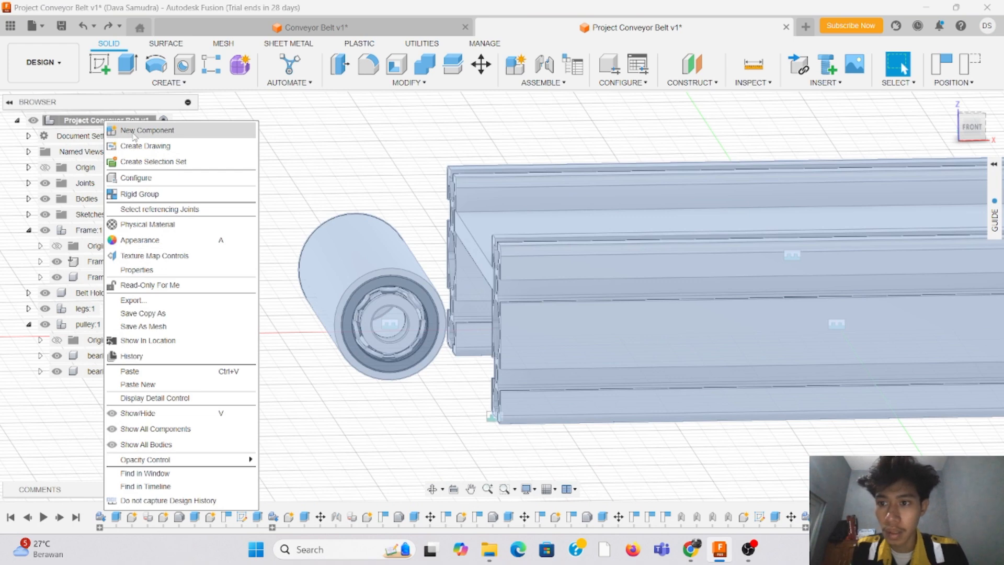
click(138, 130)
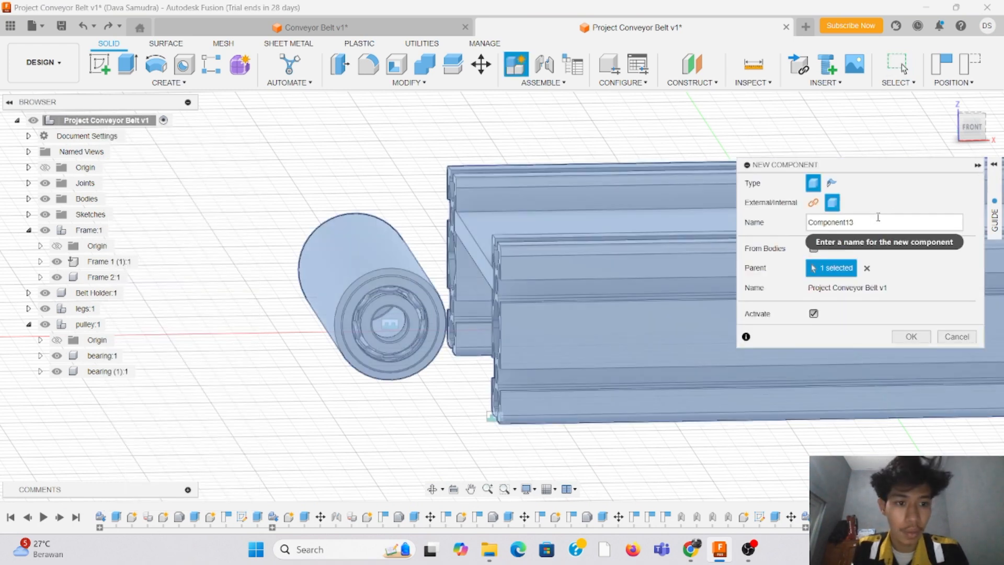
drag(879, 217, 810, 216)
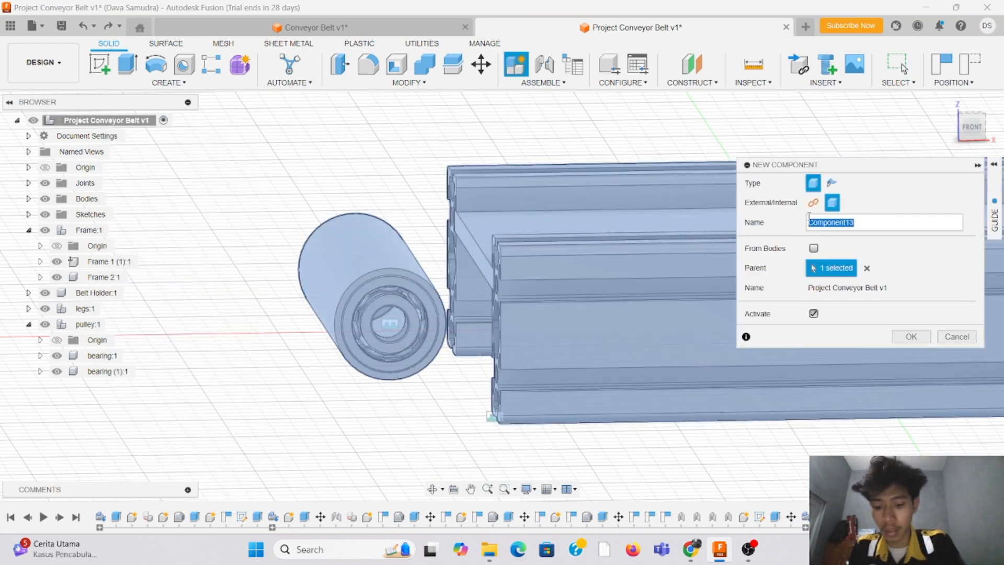
text(Shaft)
key(Return)
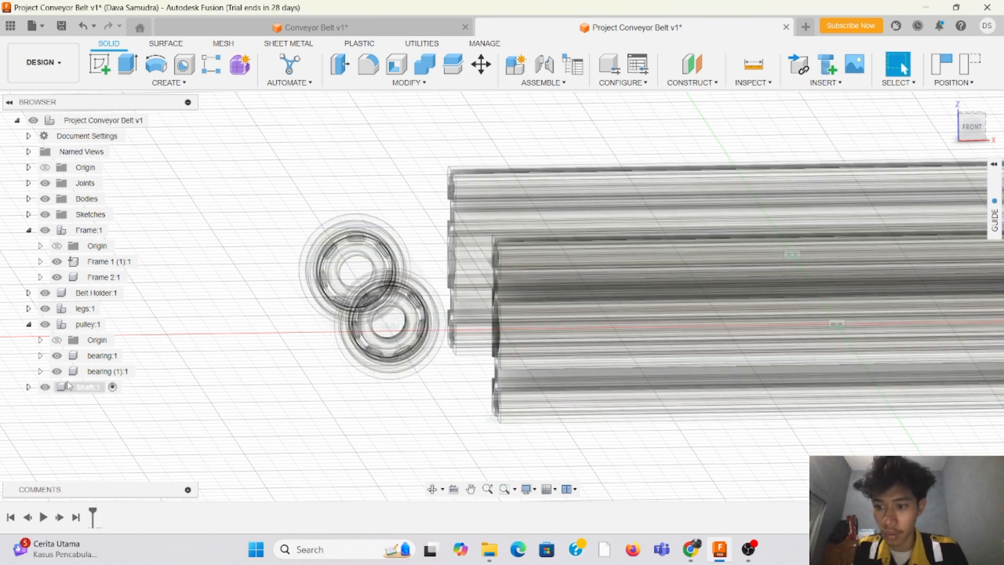
click(157, 119)
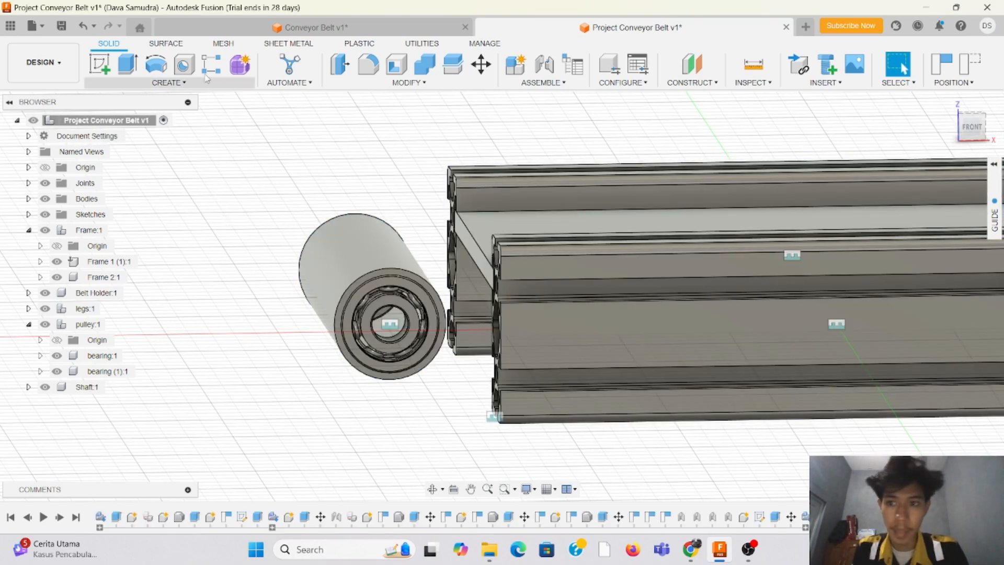
Step: Capture the moved component positions and sketch an 8 mm circle centred in the bore on the near bearing's inner ring face
click(103, 76)
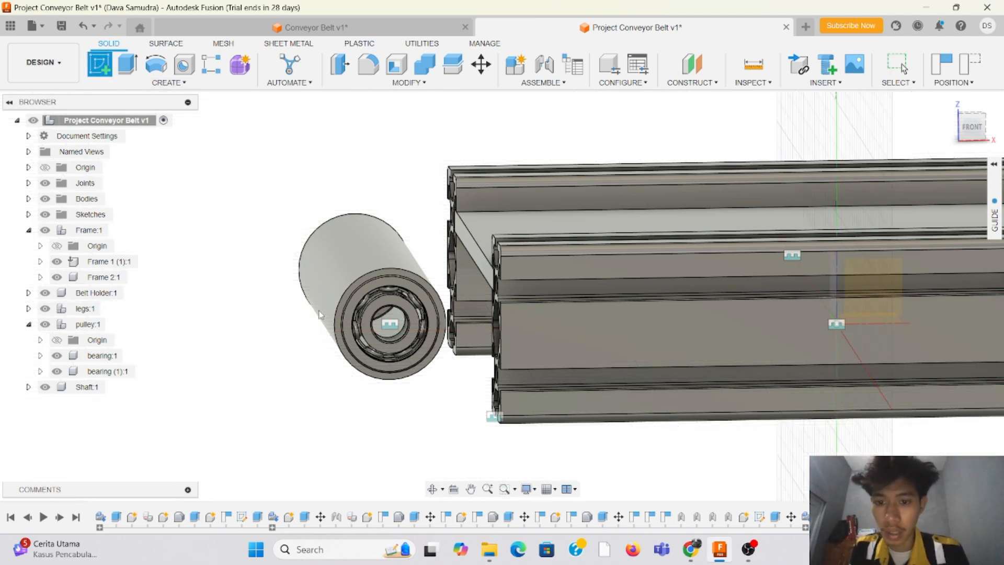
click(415, 321)
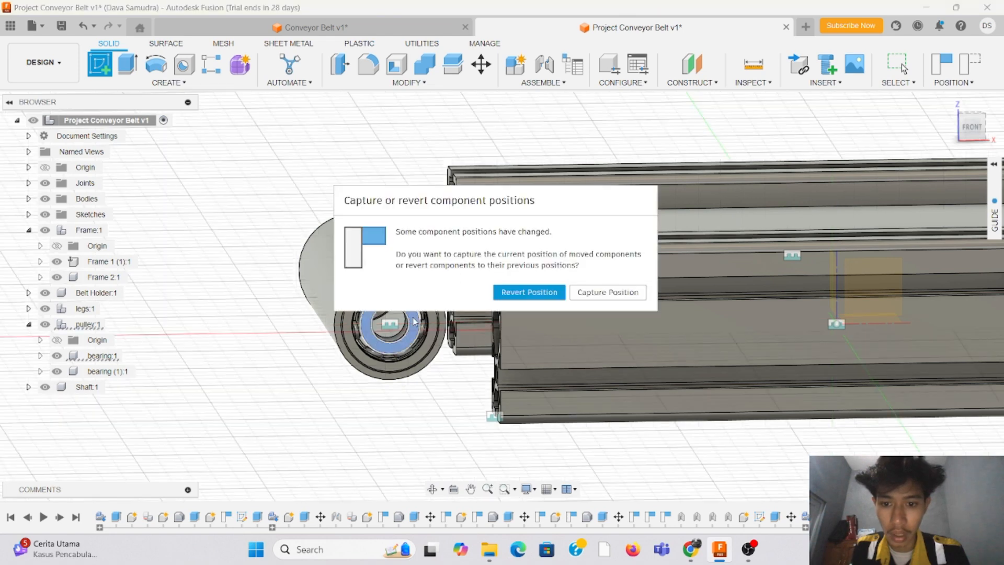
click(597, 297)
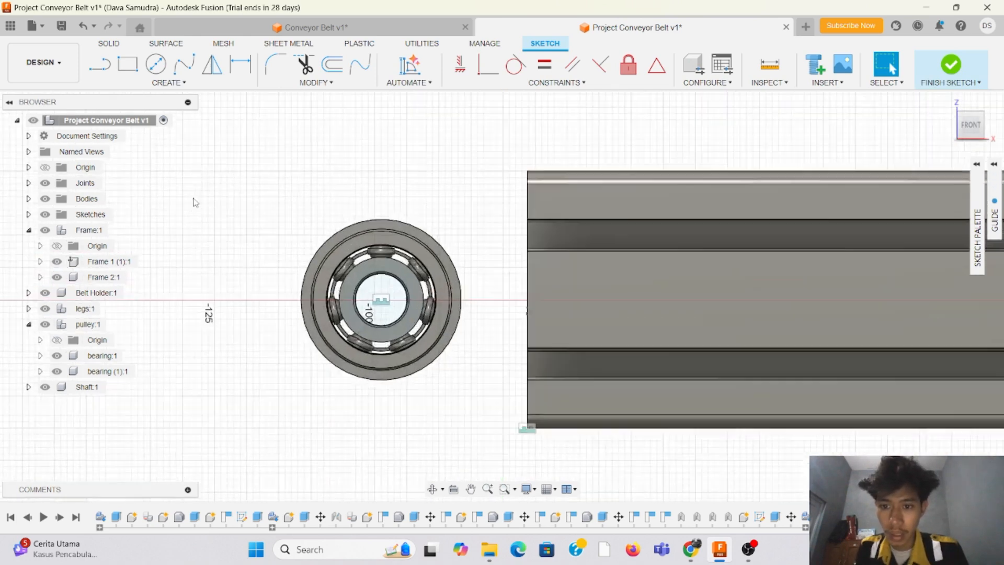
click(159, 67)
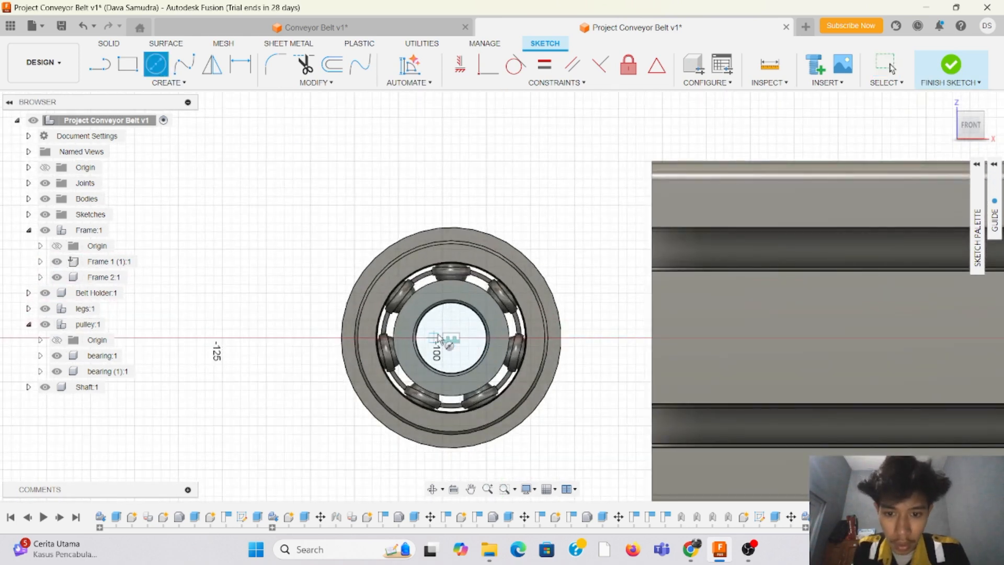
click(452, 339)
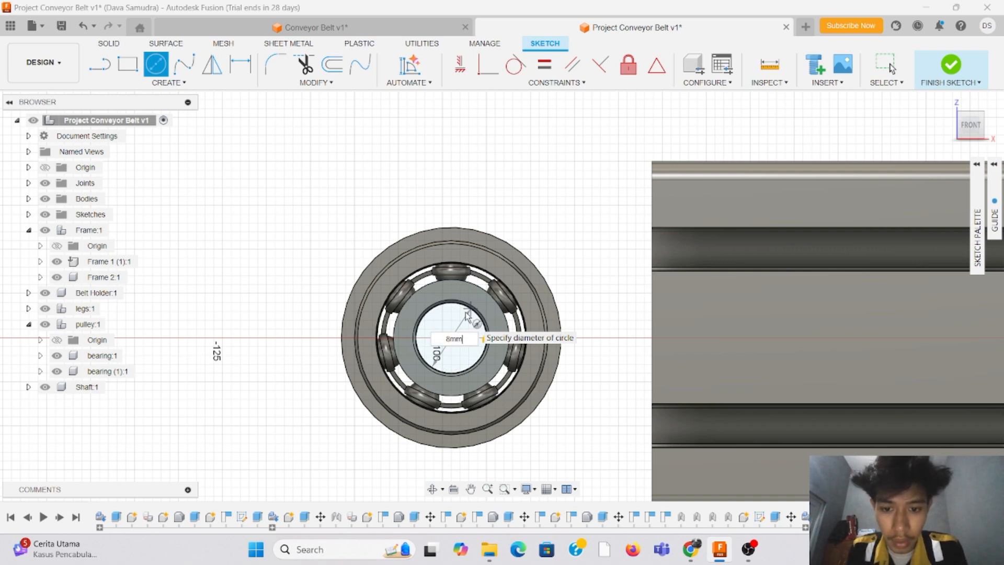
key(Return)
key(Escape)
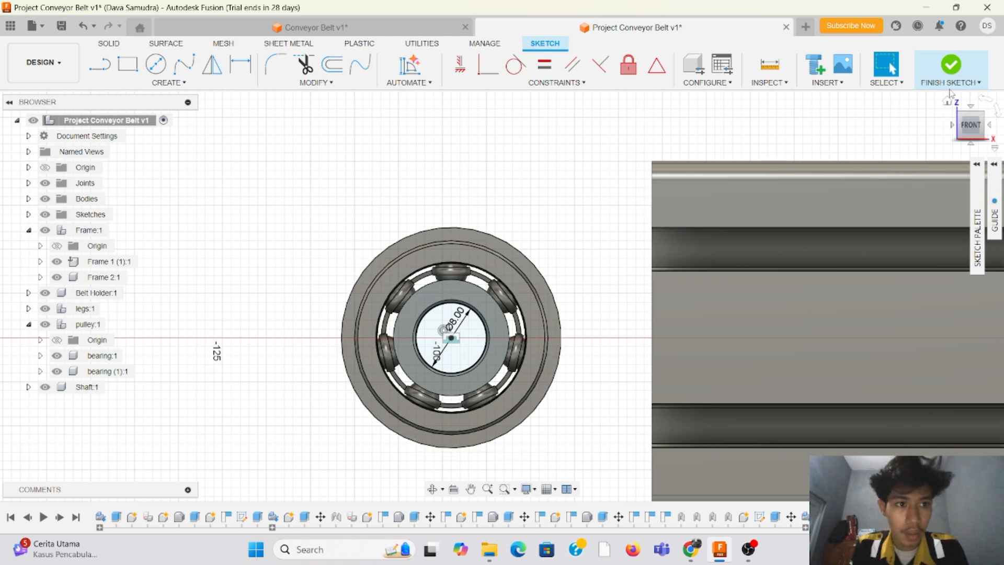
click(953, 67)
Step: Start a two-sided extrusion of the 8 mm circle as a new body, with Side 1 extending 30 mm outward from the tube
drag(971, 133, 980, 156)
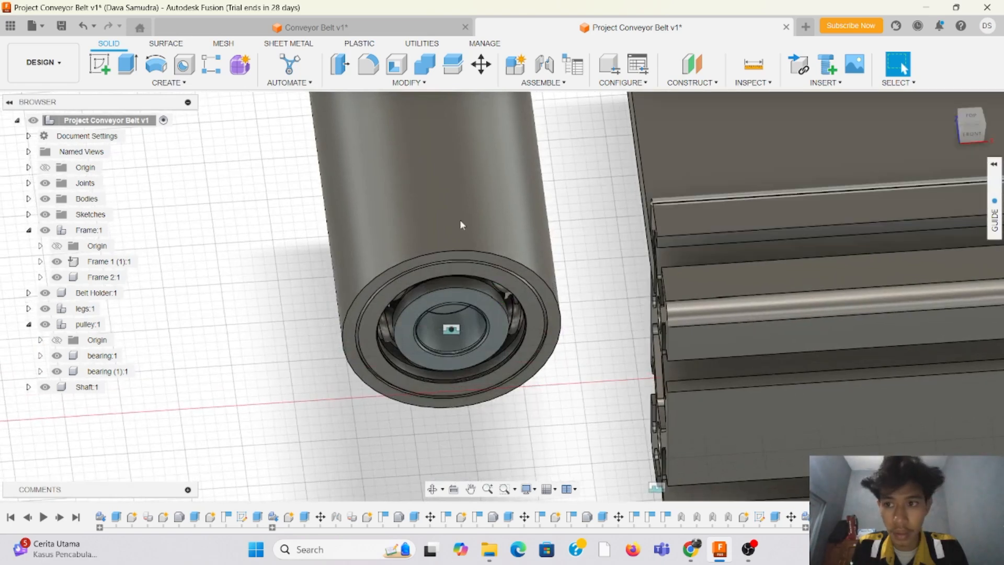
click(124, 71)
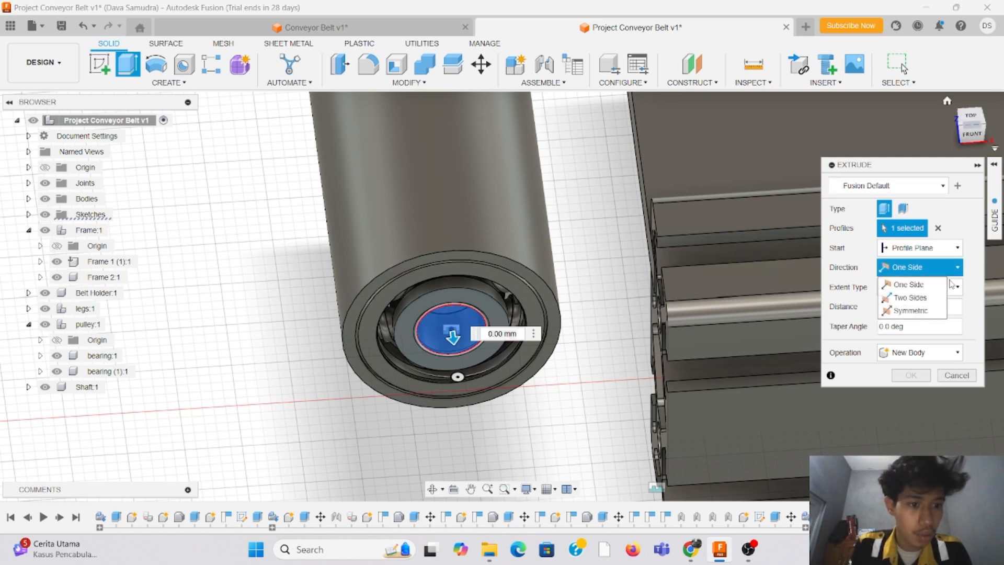
click(921, 298)
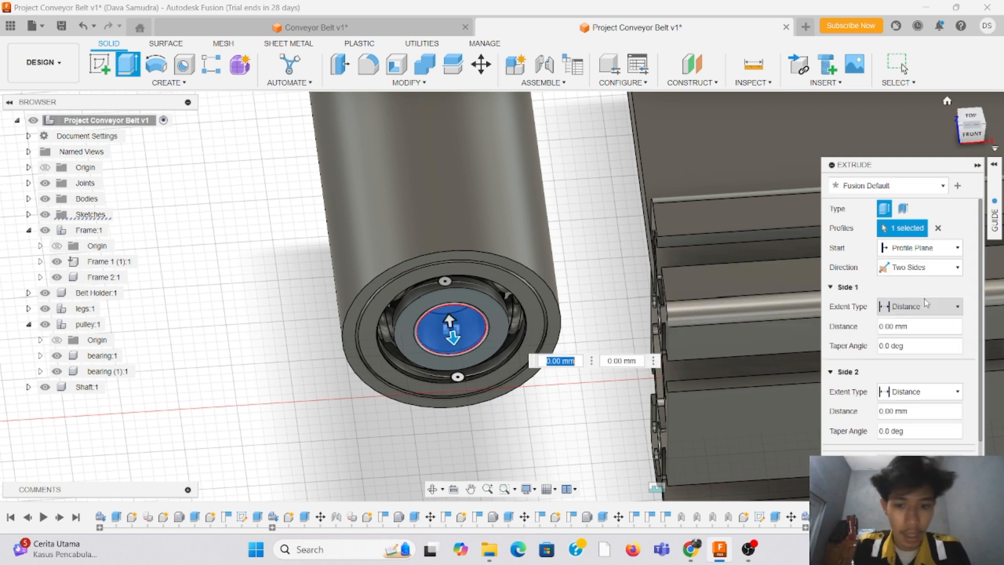
click(971, 119)
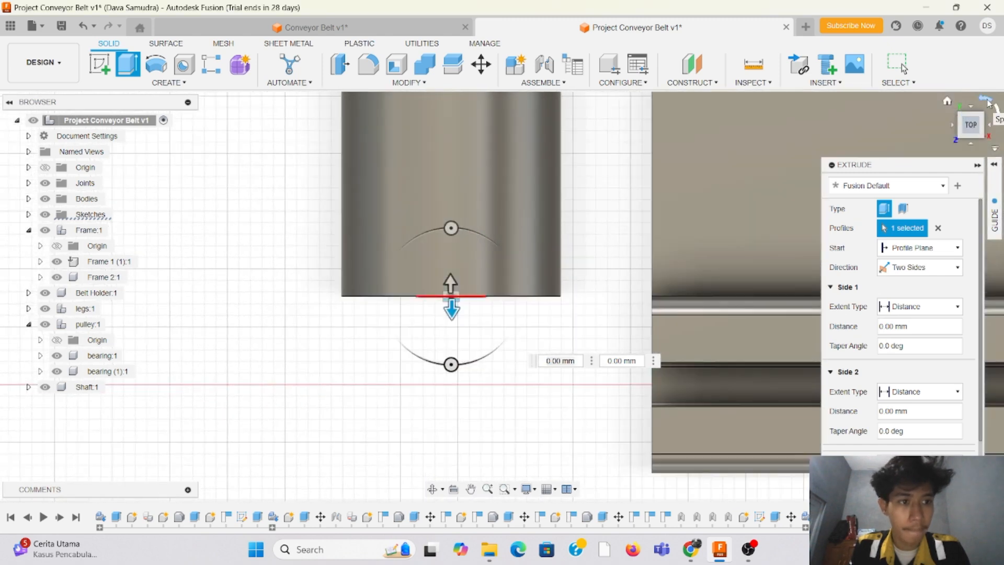
click(987, 100)
click(987, 99)
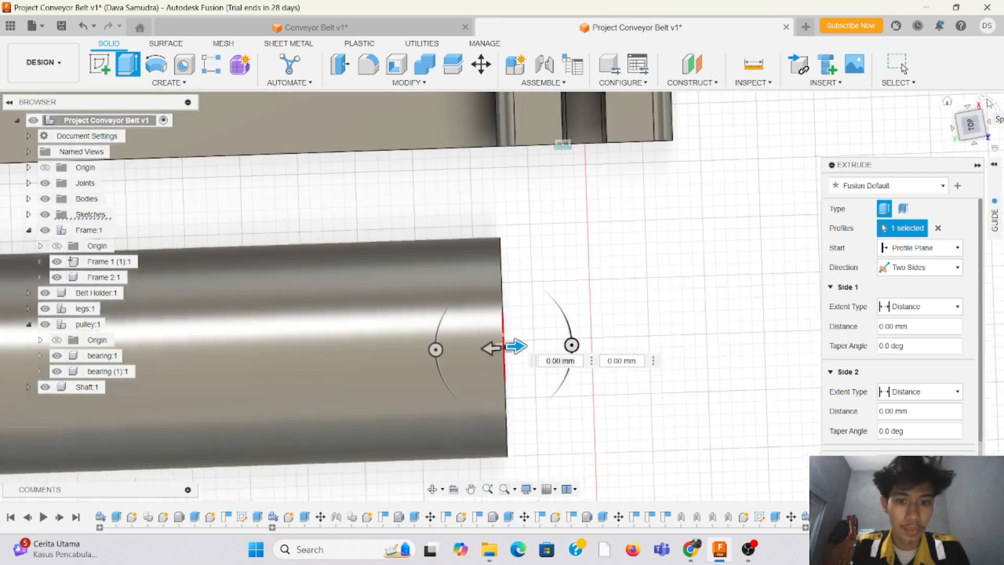
scroll(450, 270, down, 6)
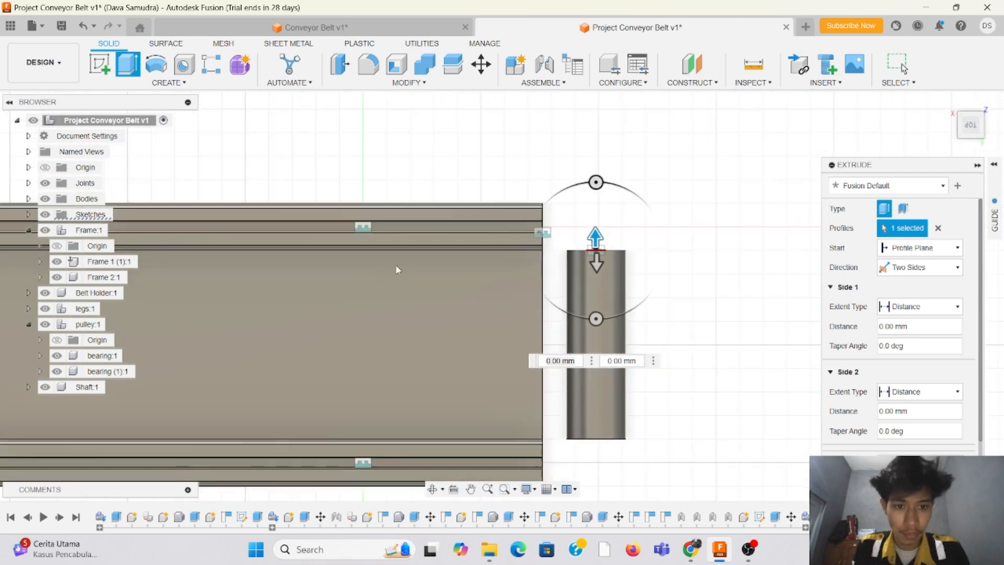
scroll(599, 297, up, 3)
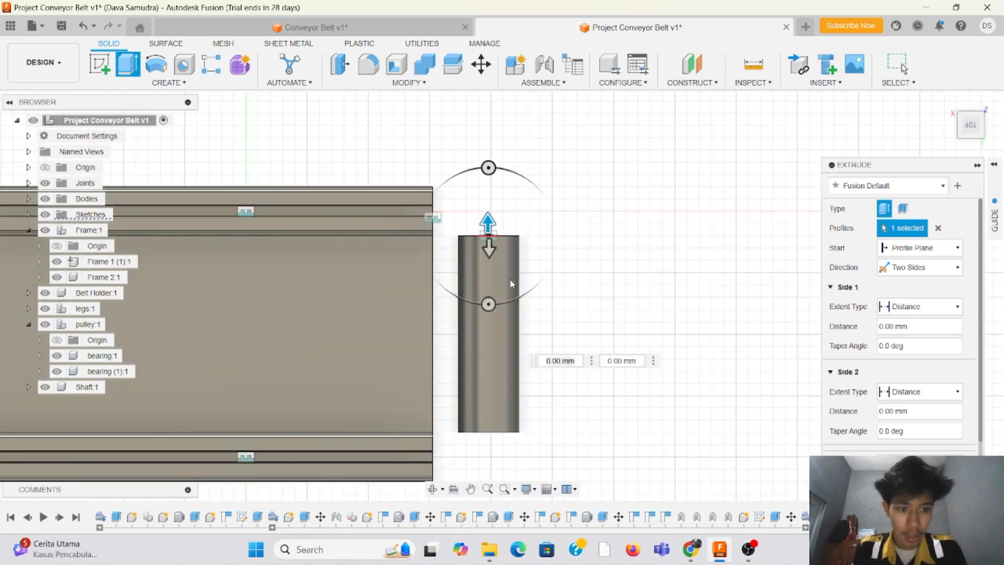
drag(485, 233, 488, 139)
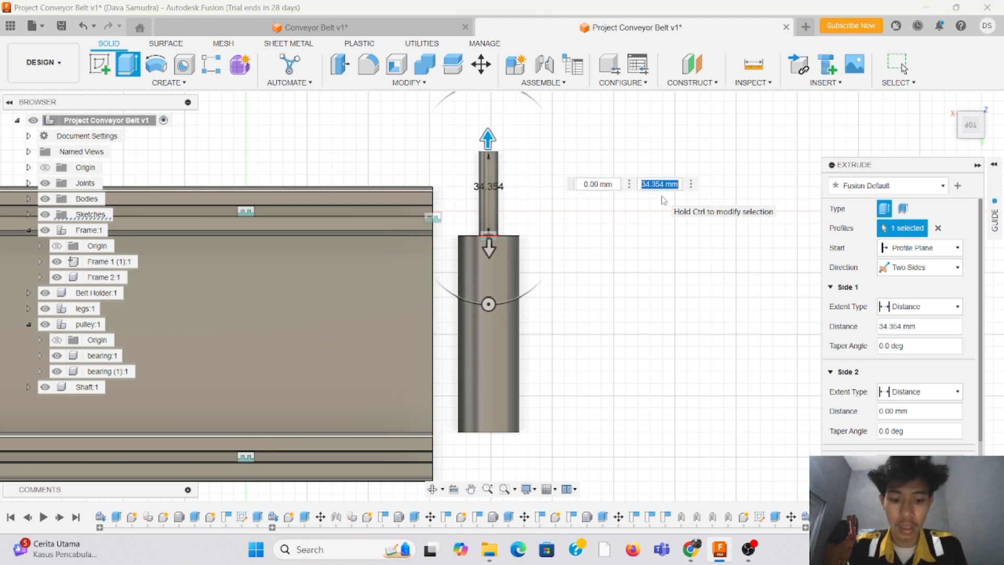
text(30)
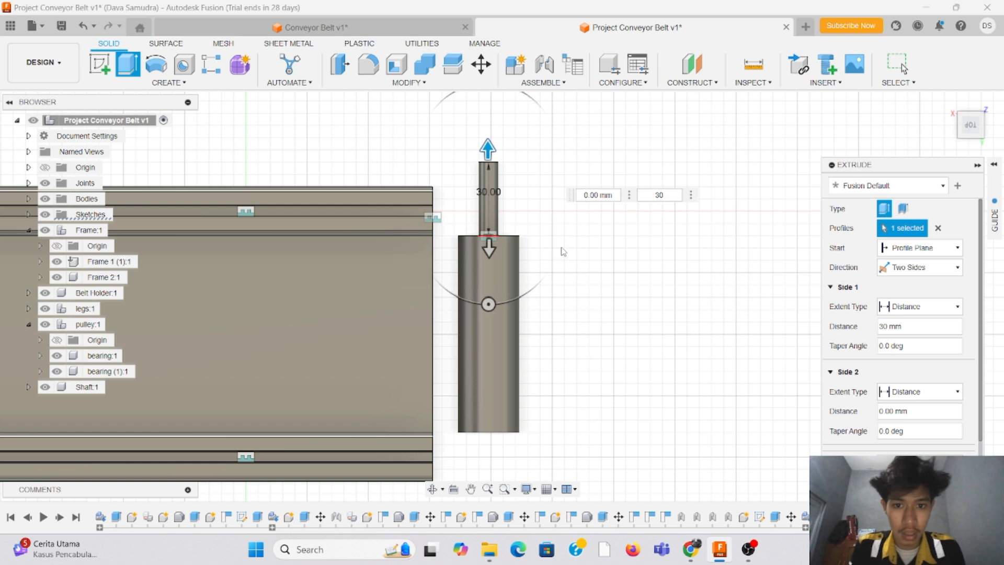
Step: Set the Side 2 distance to 110 mm so the shaft runs through the pulley tube, and complete the two-sided extrusion
drag(490, 248, 507, 474)
scroll(643, 206, down, 4)
scroll(561, 340, up, 2)
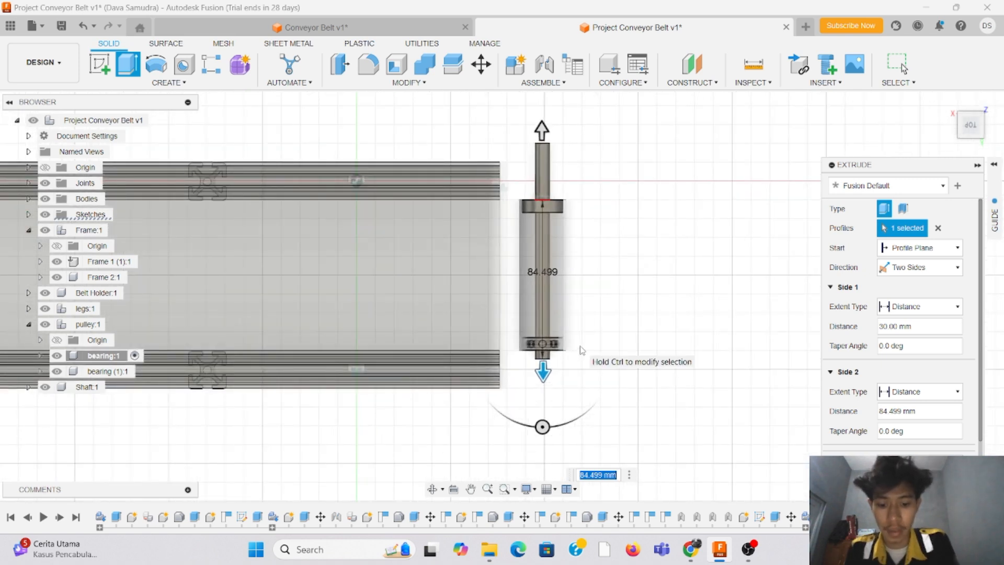
text(100)
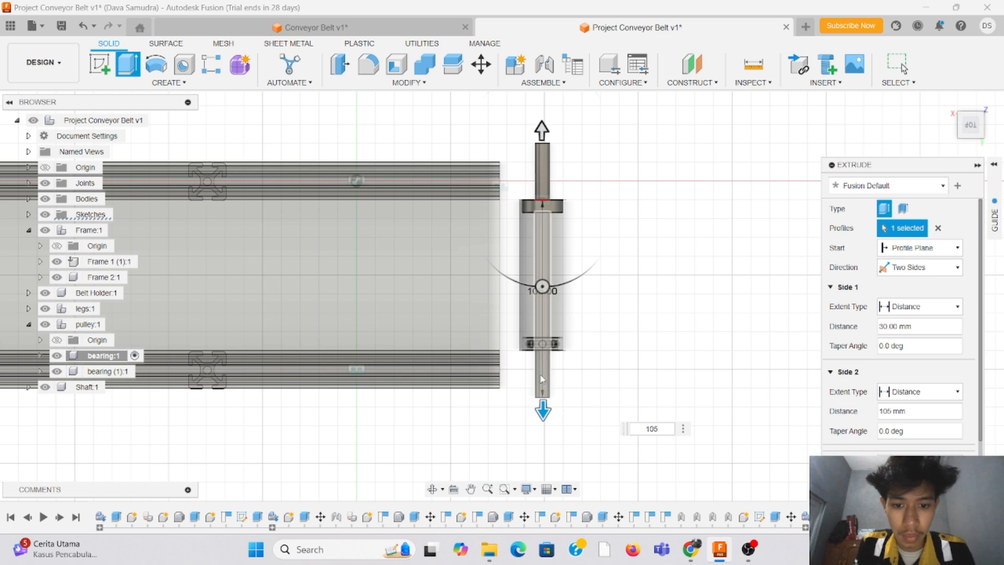
drag(544, 412, 550, 419)
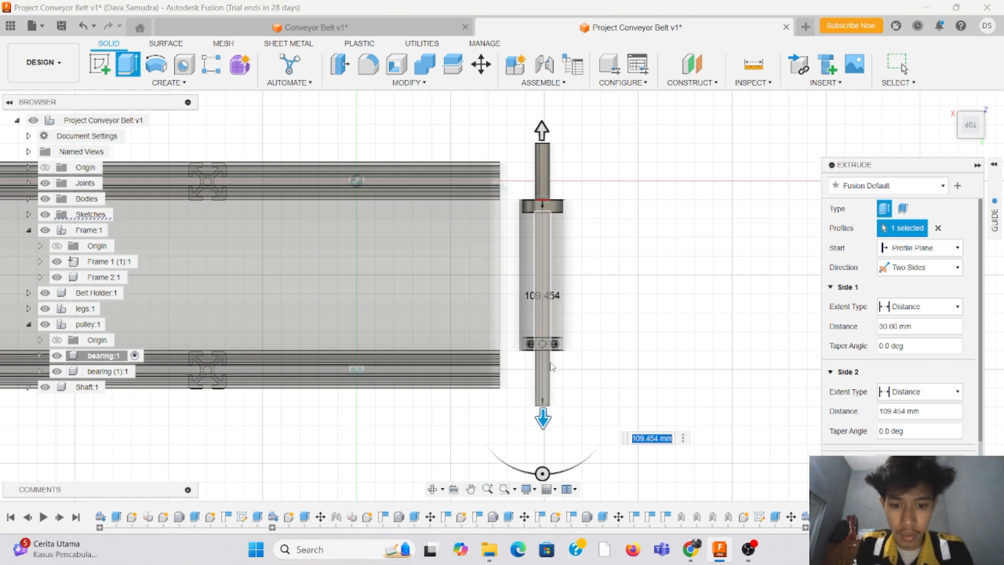
text(110)
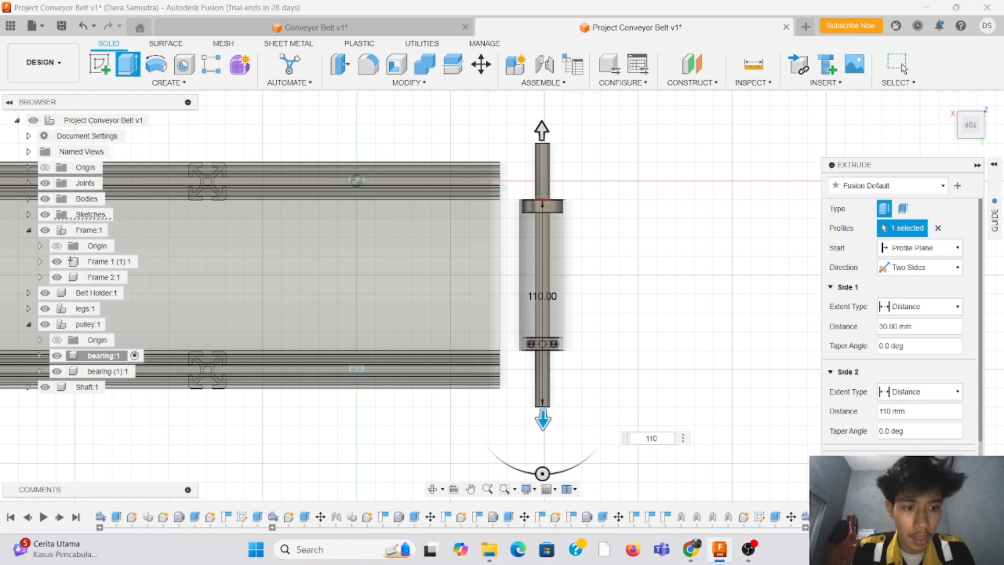
key(Return)
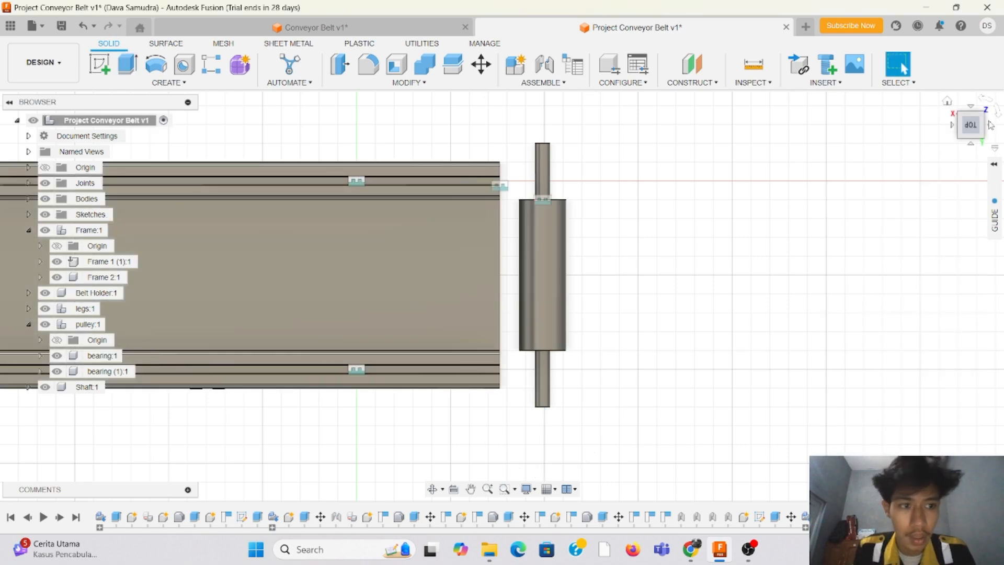
Step: Examine the pulley end of the conveyor from the bearing holder side and from the opposite side that has no holder
mouse_move(971, 125)
mouse_down()
mouse_move(896, 97)
mouse_move(884, 79)
mouse_move(916, 64)
mouse_move(921, 97)
mouse_move(897, 86)
mouse_up()
shift+middle_drag(654, 196, 585, 210)
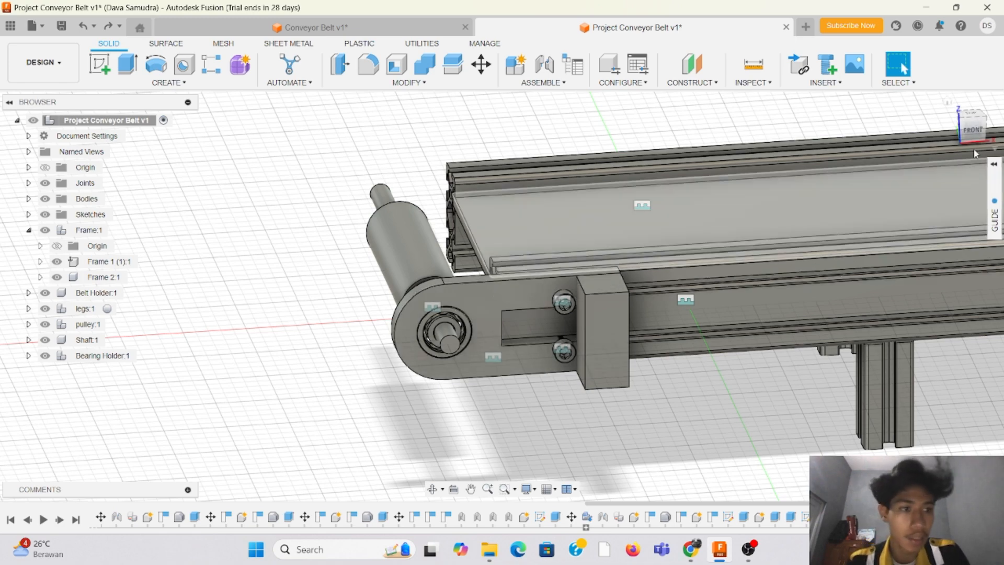
mouse_move(974, 135)
mouse_down()
mouse_move(991, 151)
mouse_move(955, 120)
mouse_up()
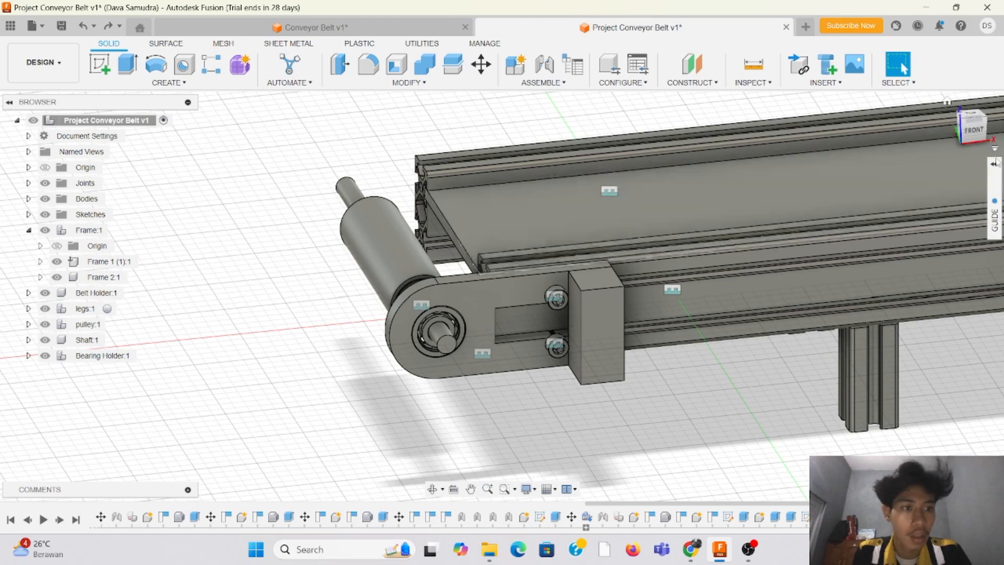
drag(971, 124, 973, 130)
shift+middle_drag(502, 296, 604, 296)
scroll(604, 296, down, 3)
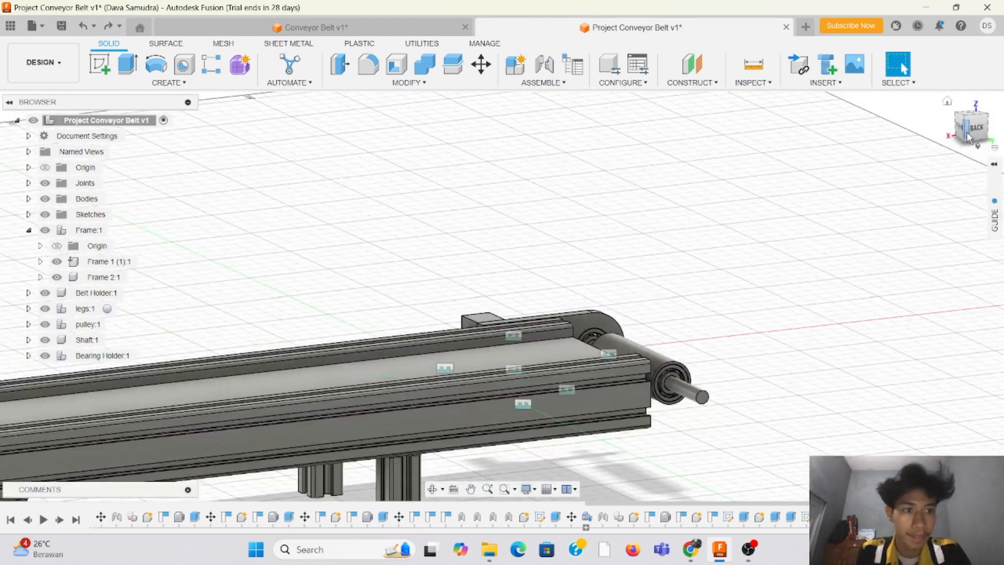
drag(974, 135, 961, 128)
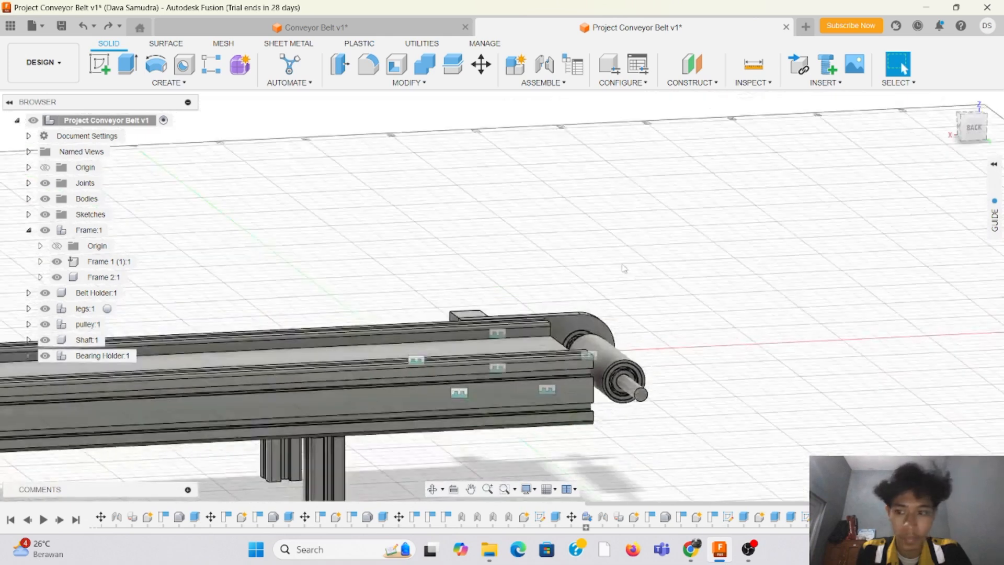
Step: Create an internal component named Bearing Holder 2 under the top-level assembly, and make the top-level assembly active again
right_click(87, 120)
click(107, 130)
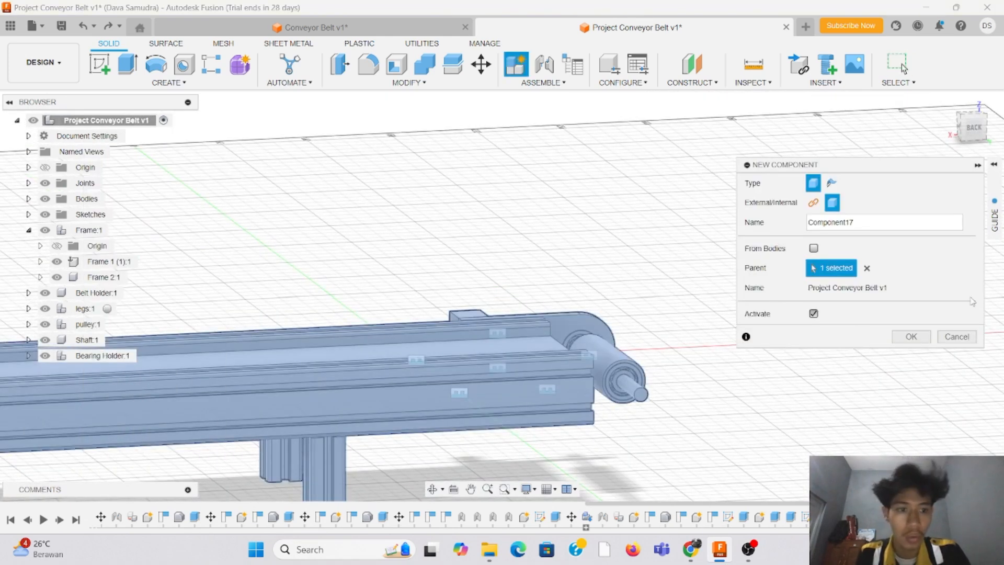
double_click(889, 222)
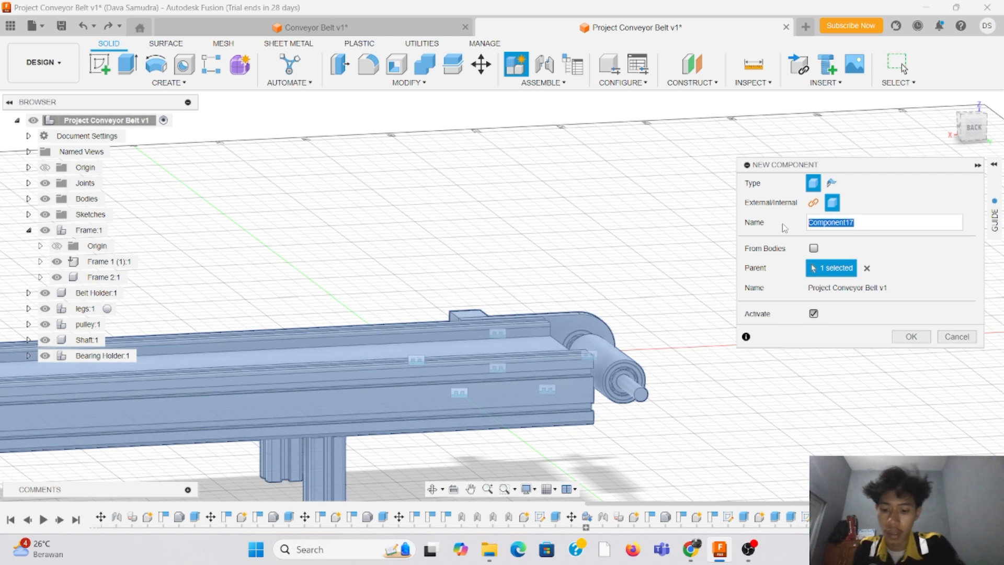
text(Bearing Holder 2)
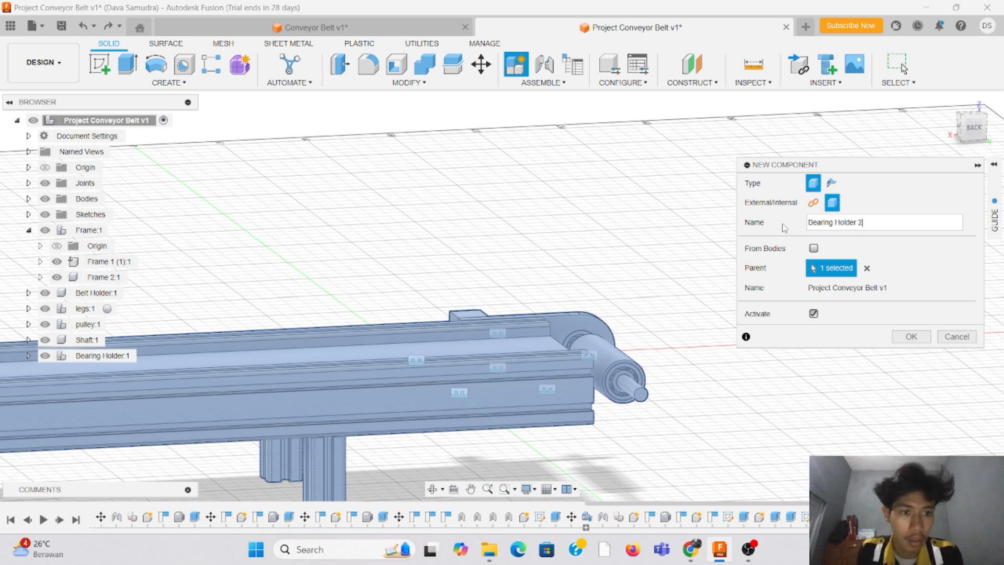
key(Return)
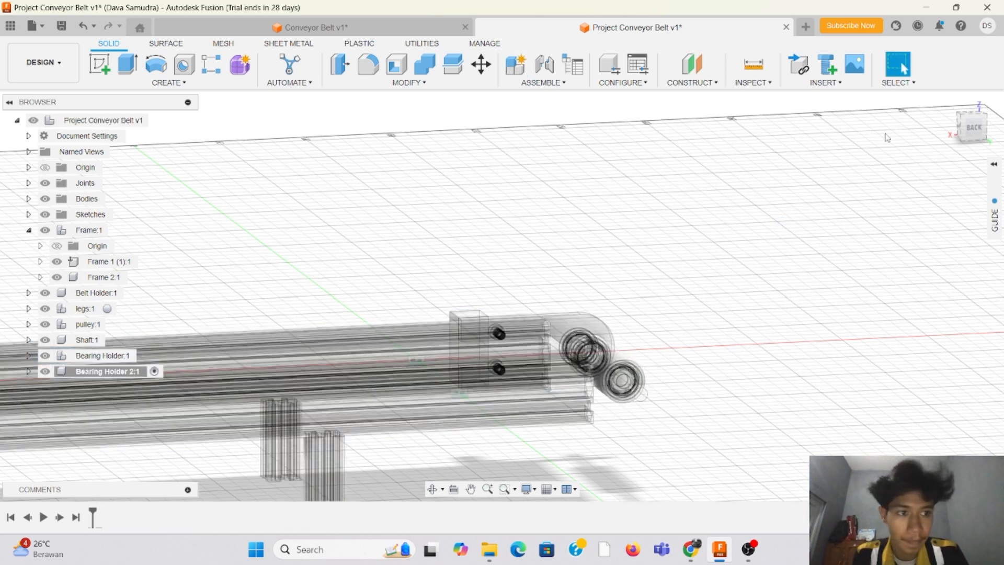
click(972, 127)
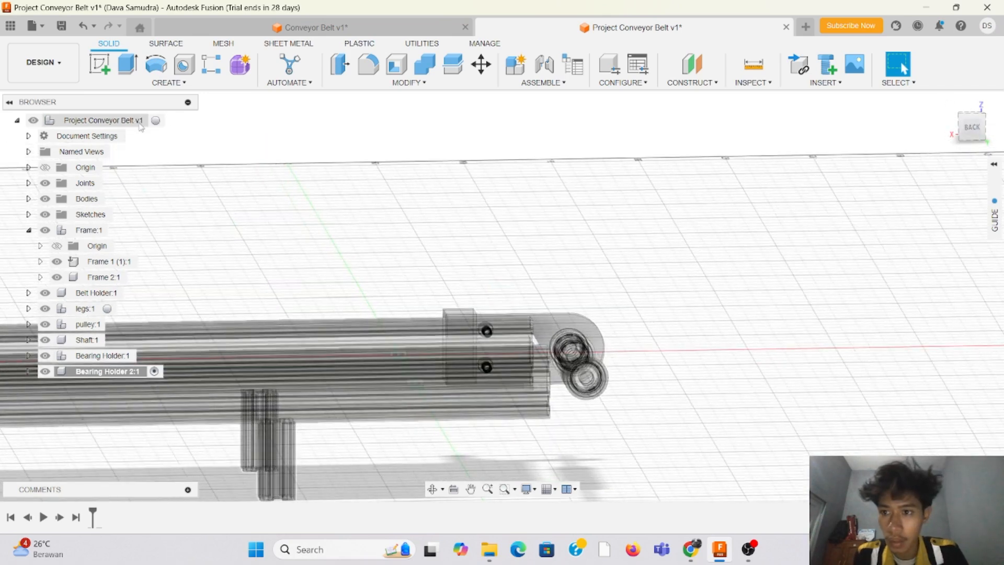
click(155, 121)
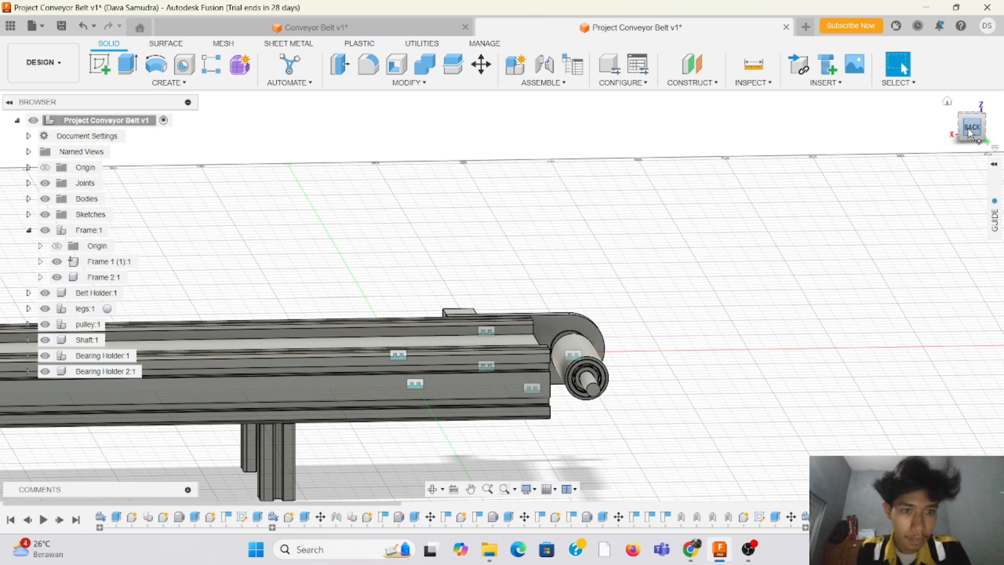
Step: Start a sketch on the outer side face of the back frame rail, between its slots, near the pulley
drag(970, 134, 949, 132)
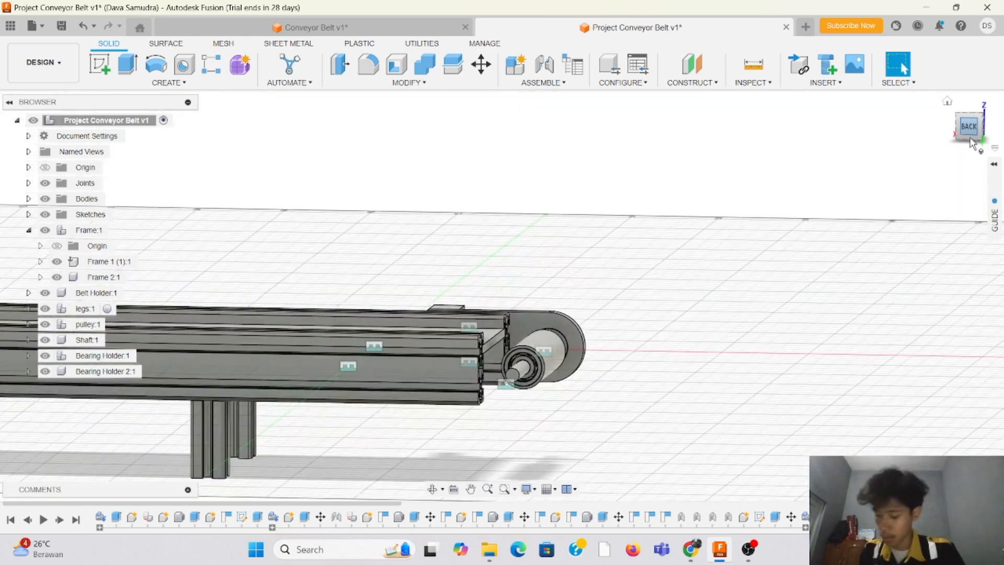
scroll(578, 299, up, 2)
scroll(375, 352, down, 2)
scroll(375, 352, up, 4)
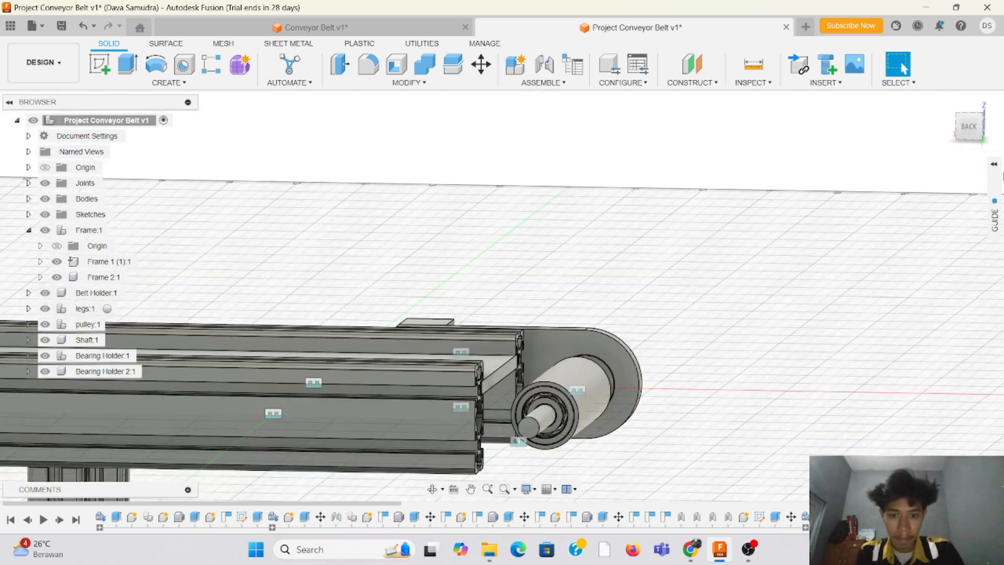
click(970, 127)
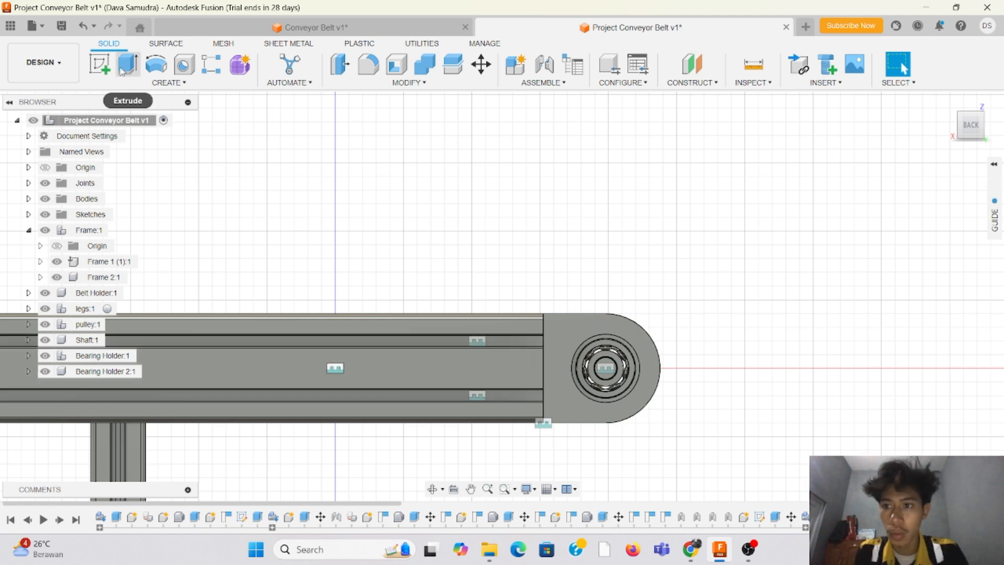
click(100, 64)
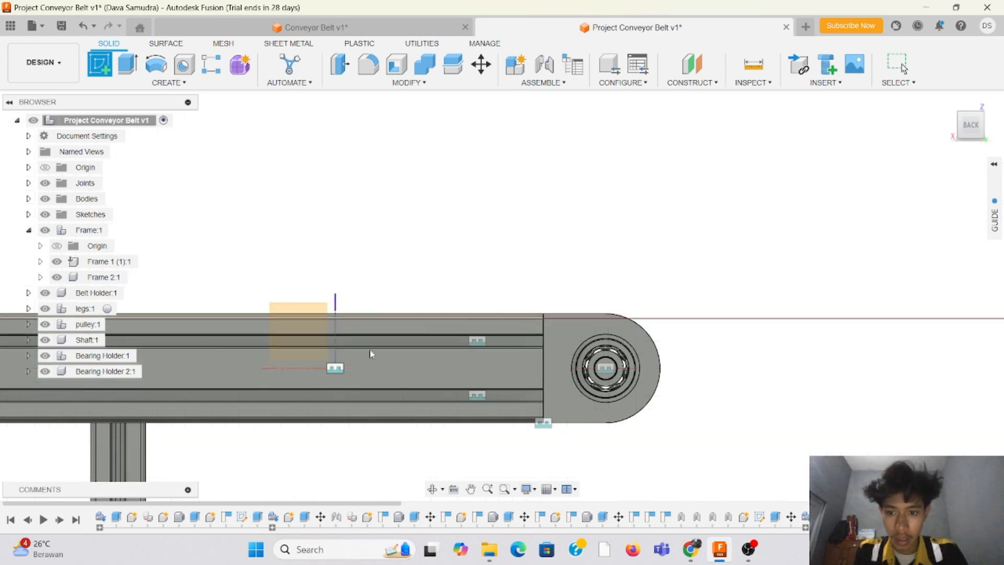
click(508, 375)
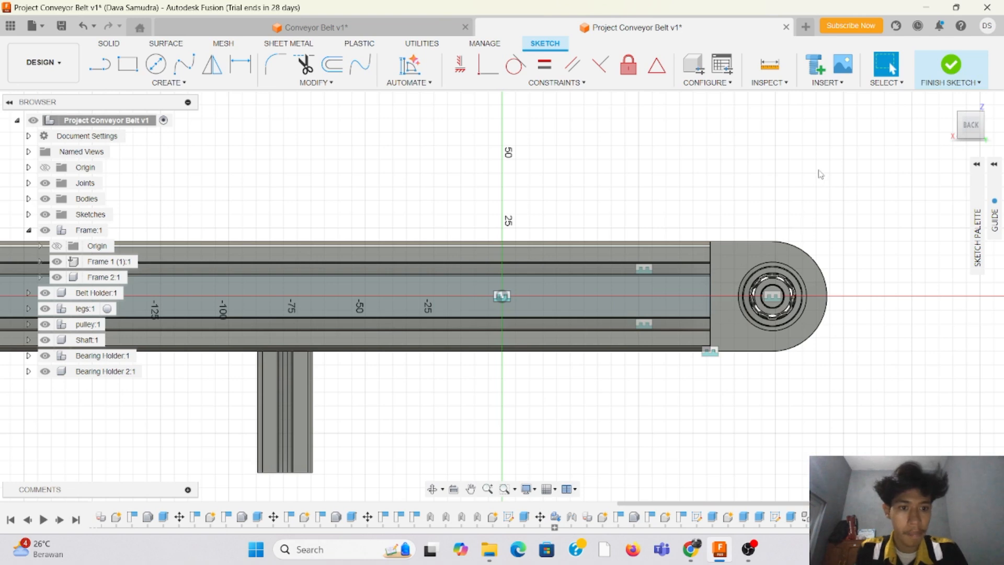
Step: Draw a rectangle 70 mm wide from the rail's upper edge across the rail end to the pulley bearing
scroll(874, 173, up, 2)
click(137, 70)
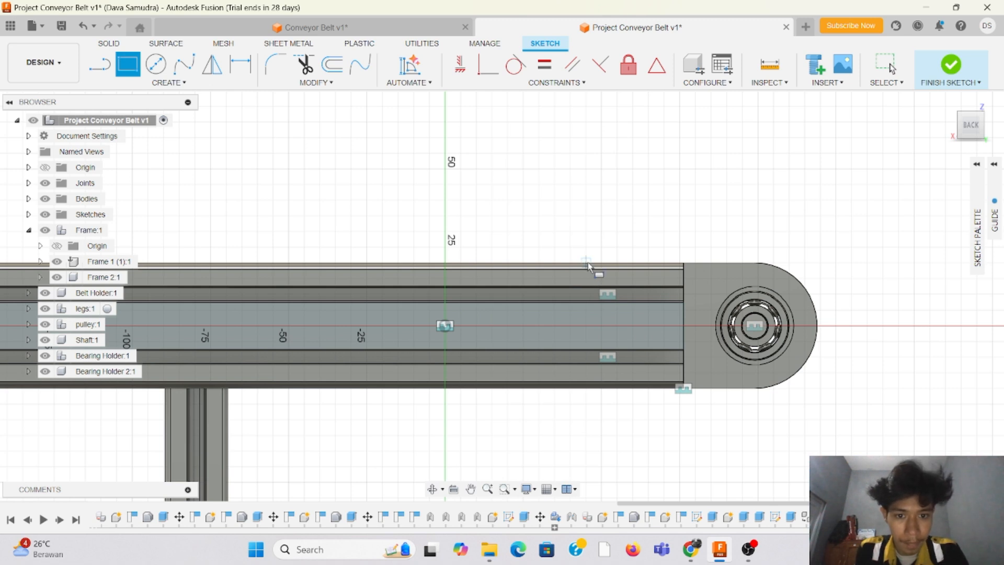
click(555, 264)
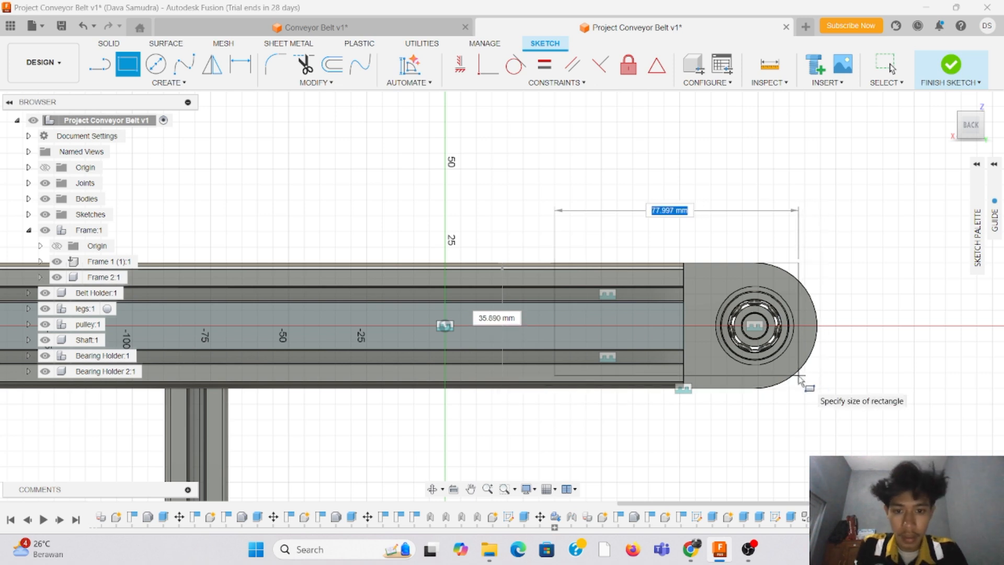
text(70)
key(Tab)
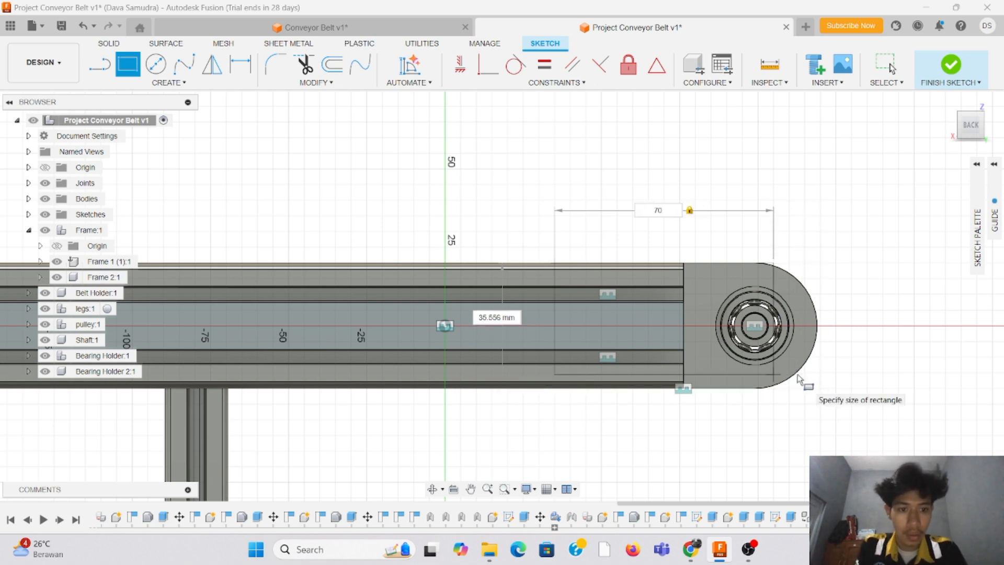
key(Return)
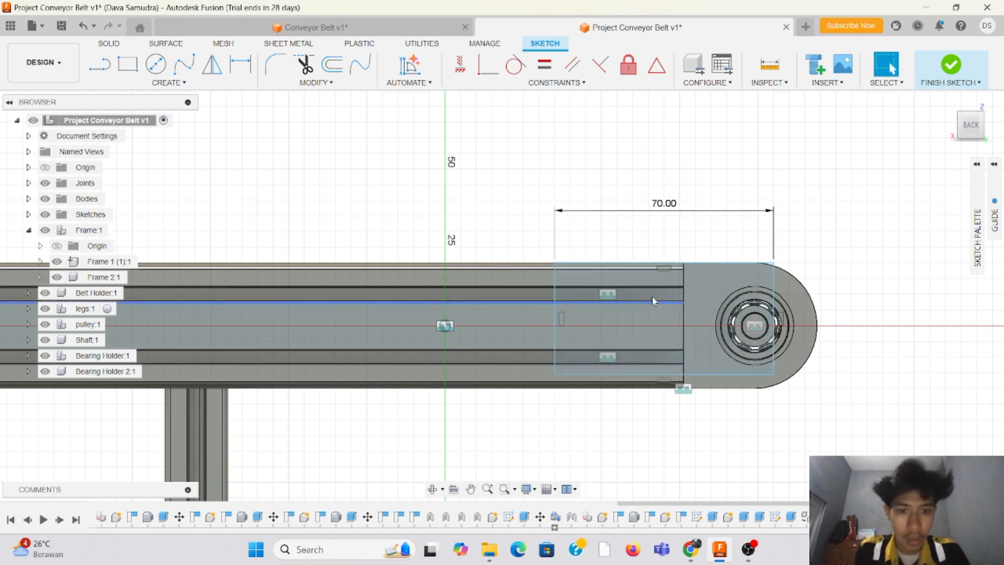
key(Escape)
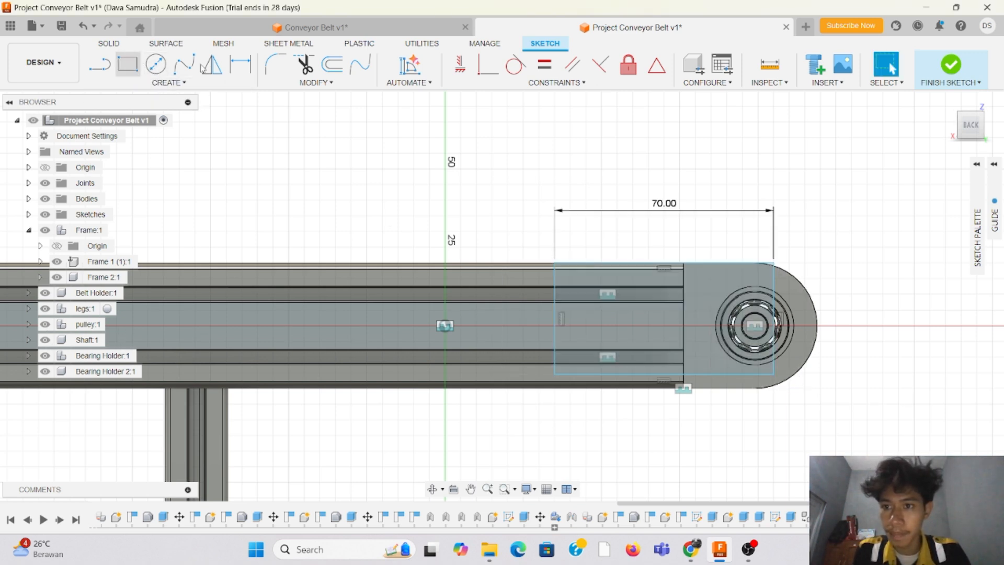
Step: Dimension the rectangle's height between its upper and lower edges as 40 mm
click(240, 64)
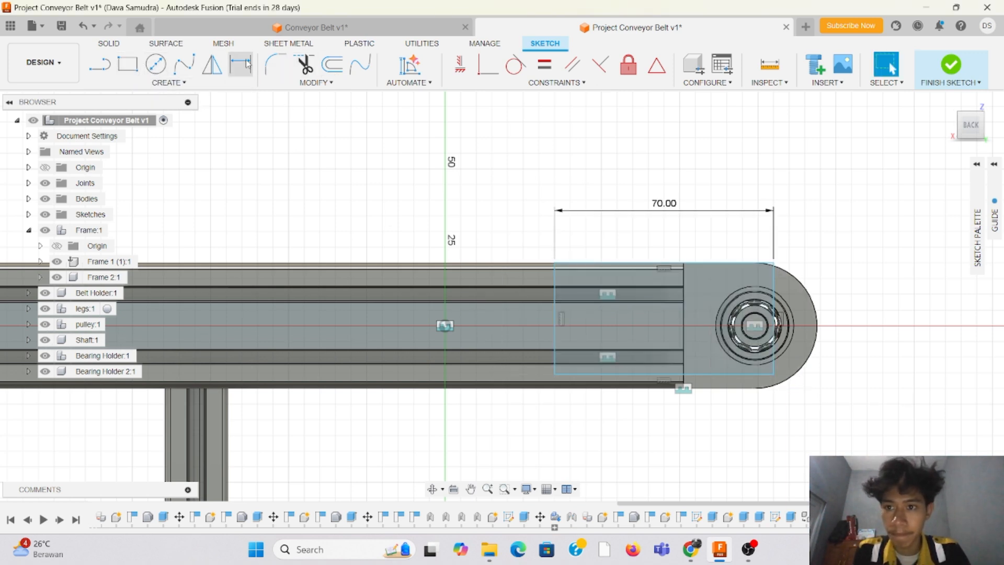
click(606, 266)
click(611, 374)
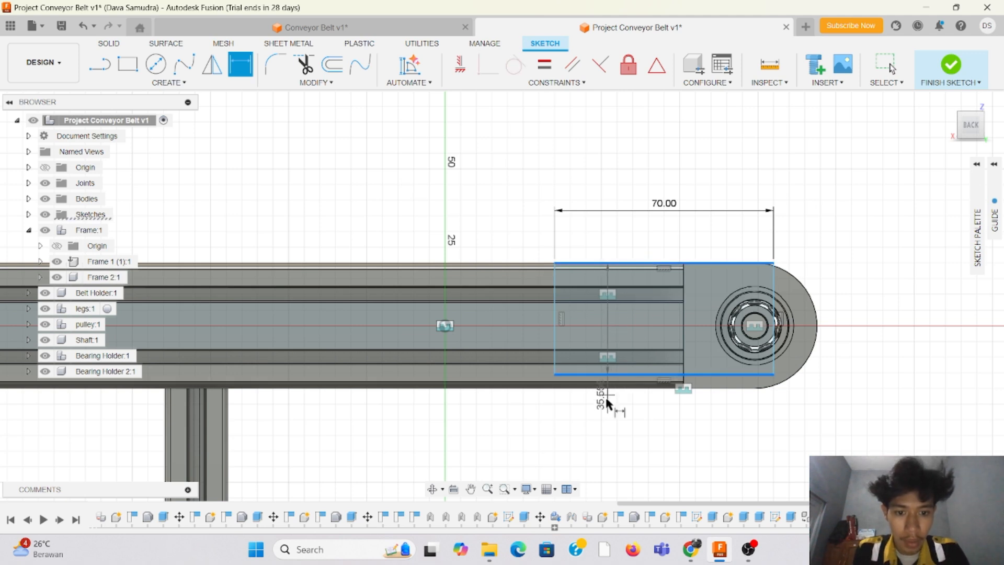
click(525, 399)
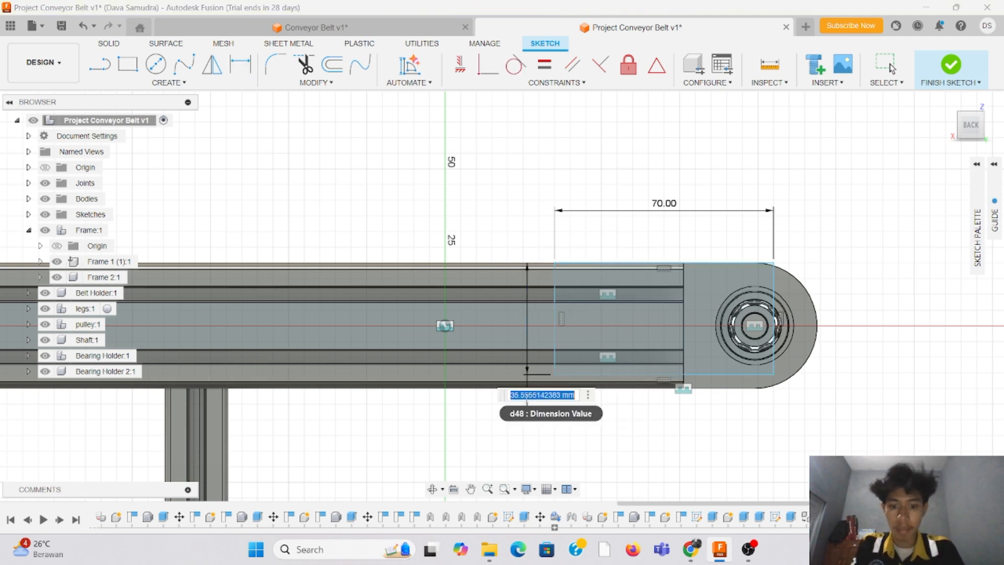
key(Return)
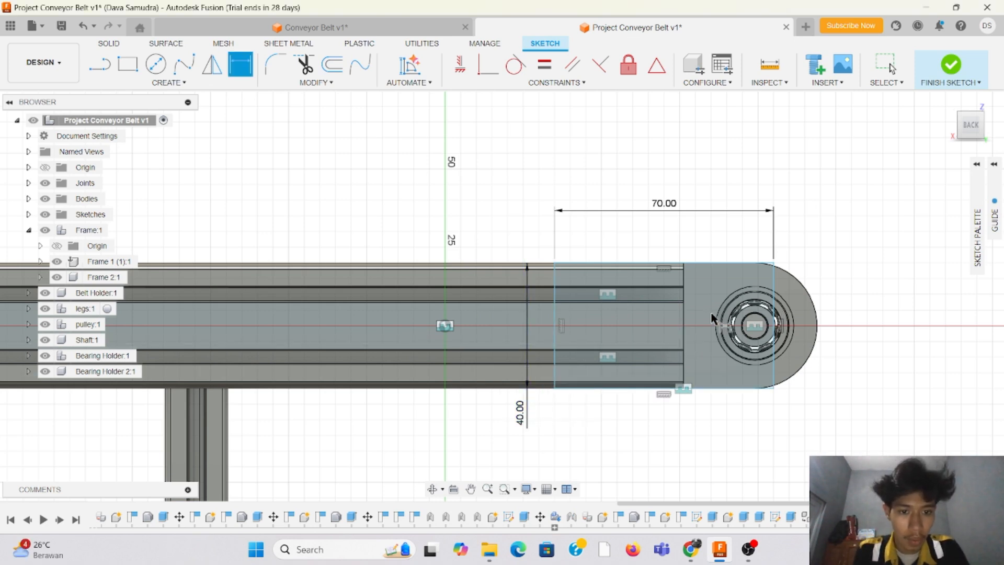
scroll(739, 291, up, 3)
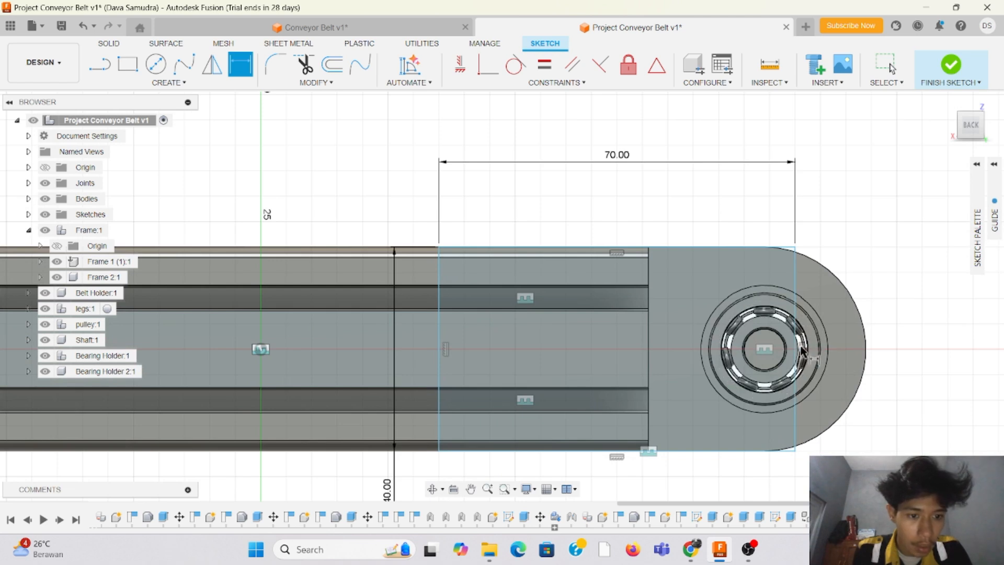
click(796, 285)
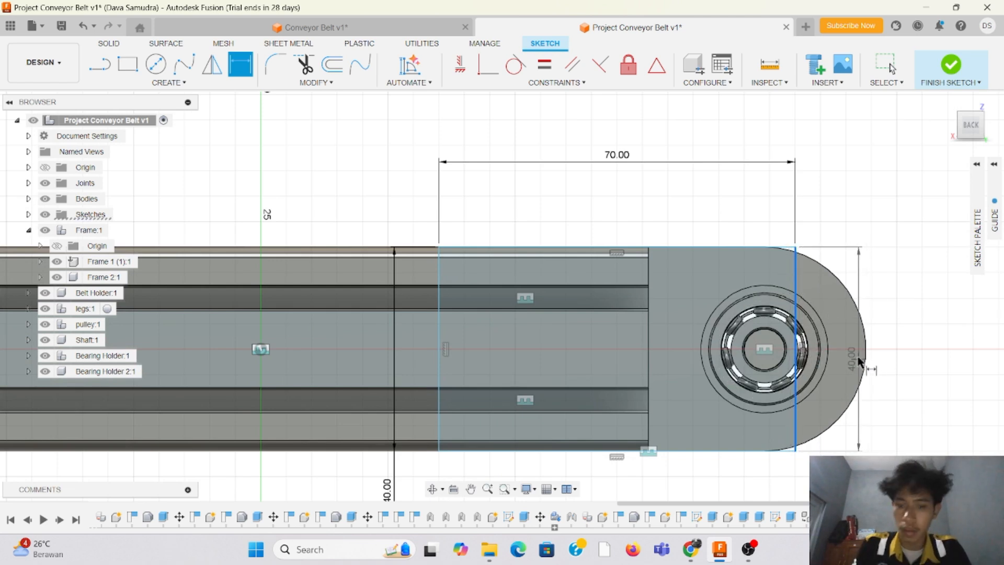
key(Escape)
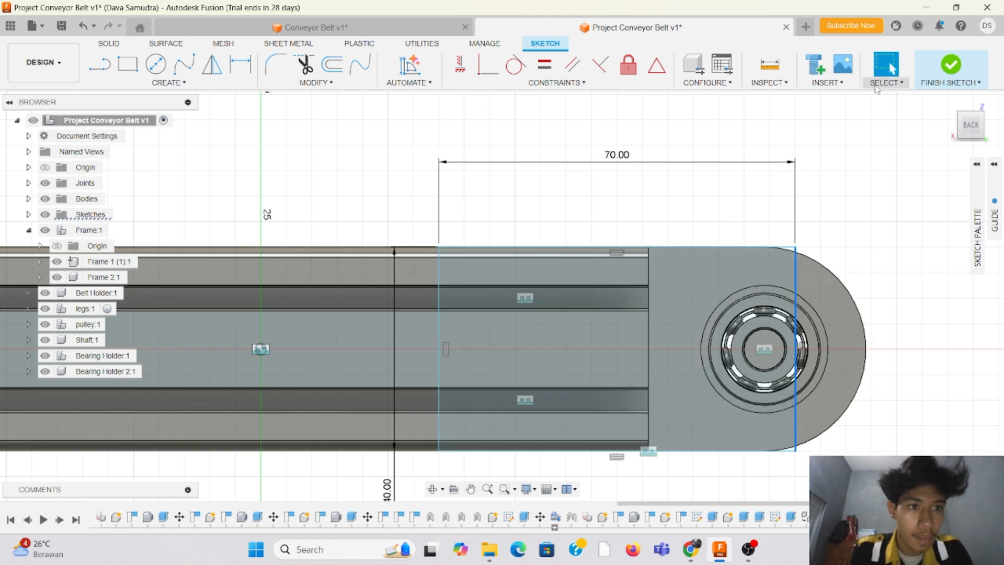
Step: Move the rectangle along the rail until its pulley-side edge passes through the centre of the shaft
click(771, 268)
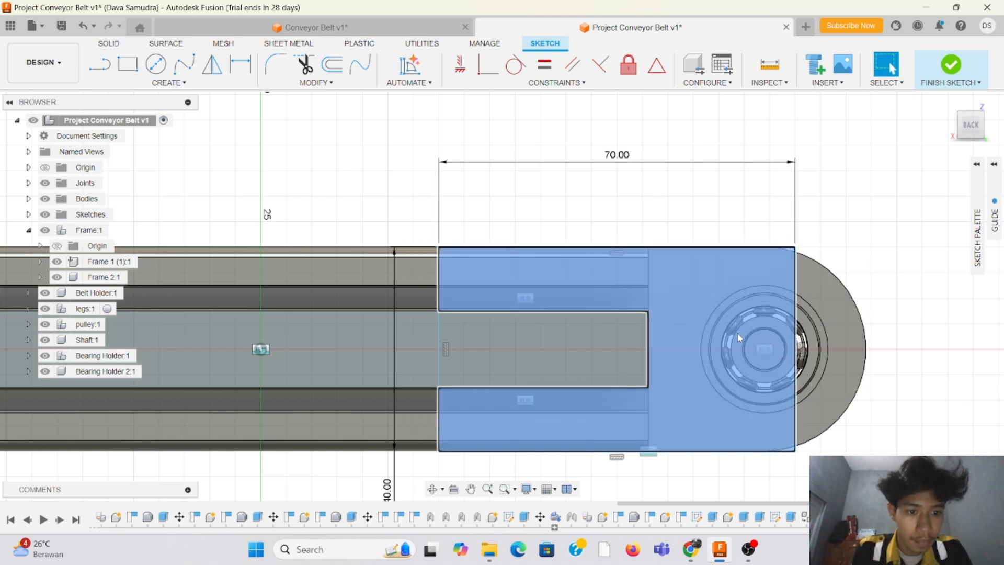
drag(798, 338, 765, 335)
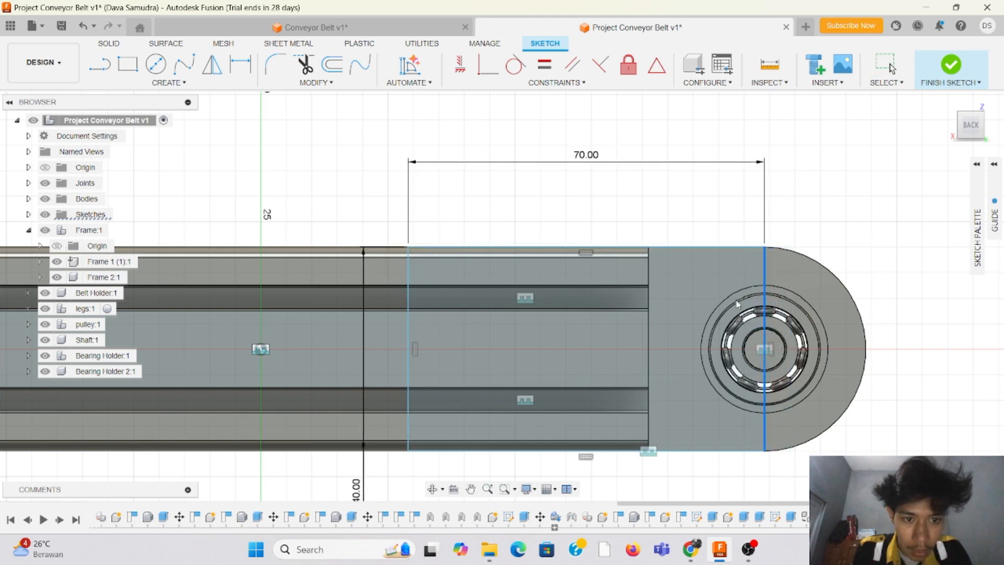
scroll(635, 233, up, 5)
scroll(679, 269, down, 3)
scroll(679, 269, down, 3)
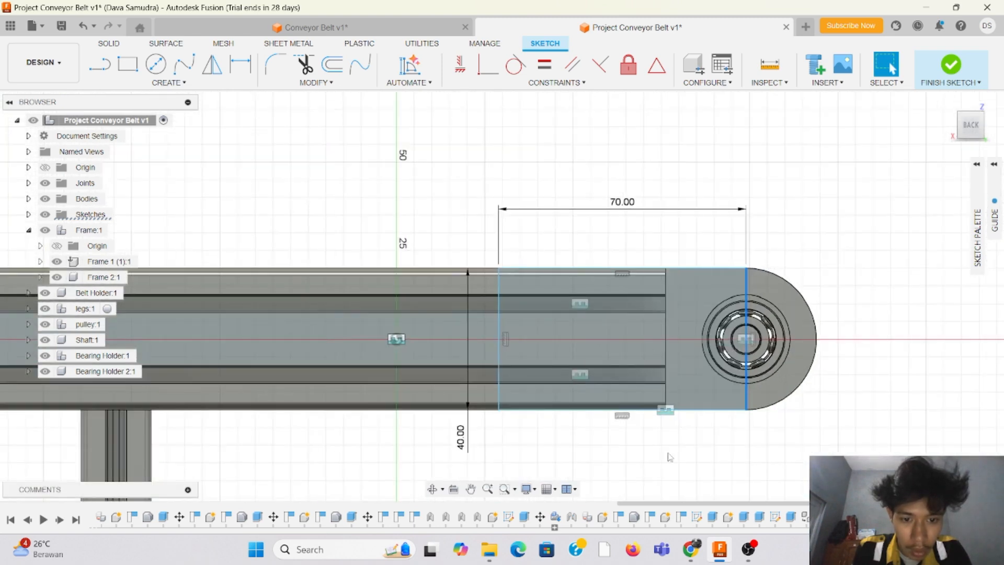
Step: Draw a 40 mm circle centred on the shaft, reaching the end of the rectangle's upper edge
scroll(605, 398, up, 3)
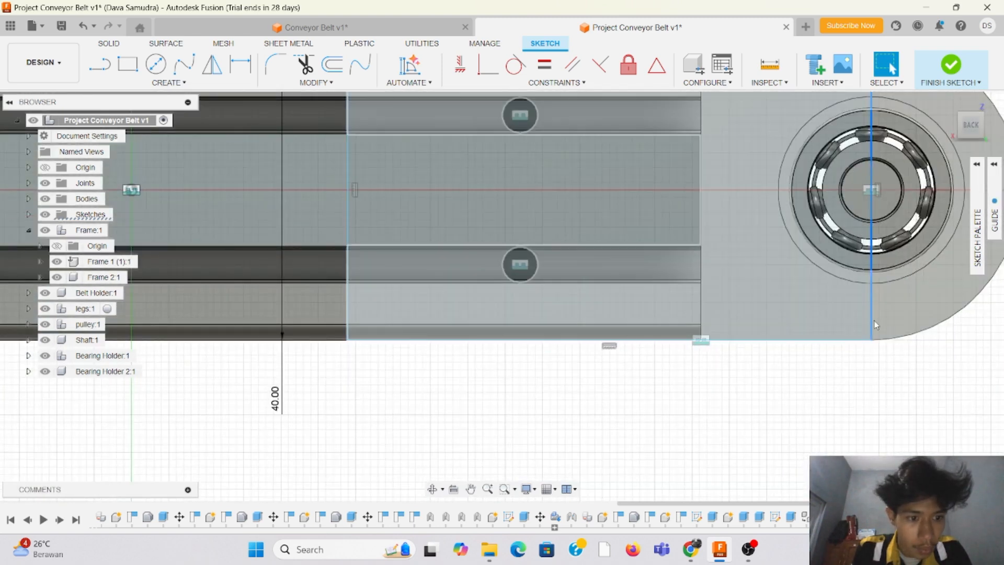
scroll(403, 333, up, 2)
scroll(403, 333, up, 1)
scroll(403, 332, down, 2)
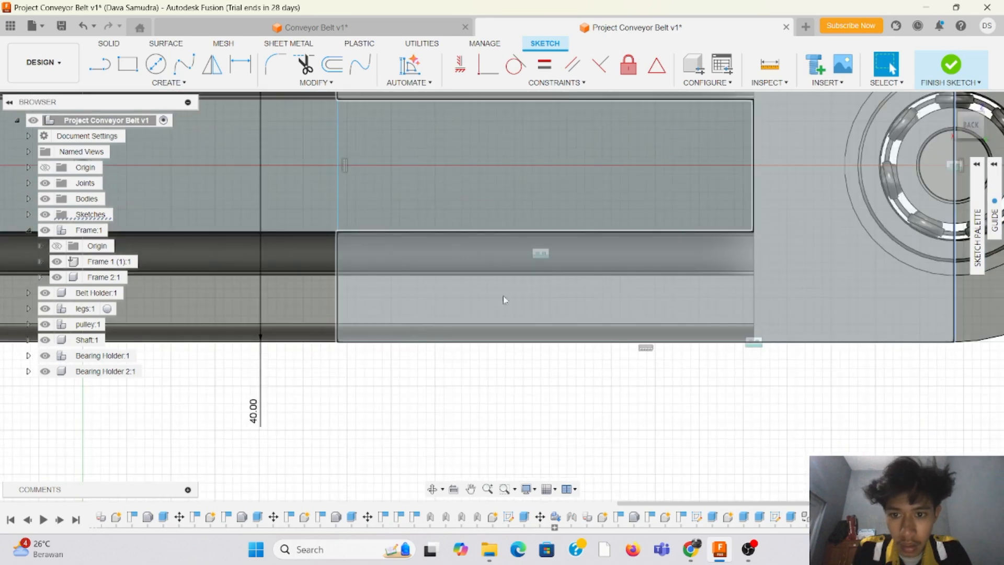
scroll(504, 298, down, 3)
scroll(300, 312, up, 2)
scroll(300, 311, down, 3)
scroll(601, 128, up, 2)
scroll(601, 127, up, 1)
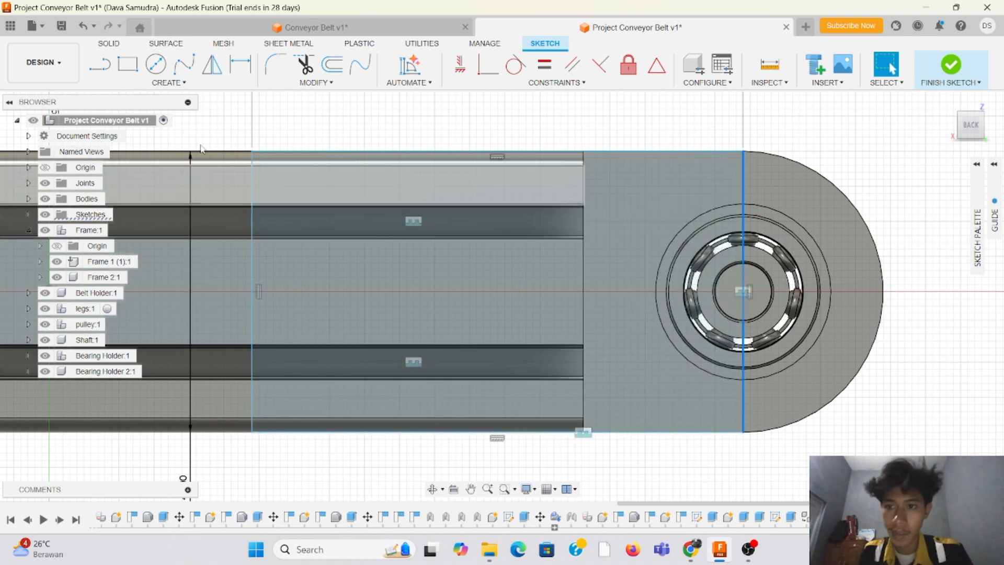
click(156, 64)
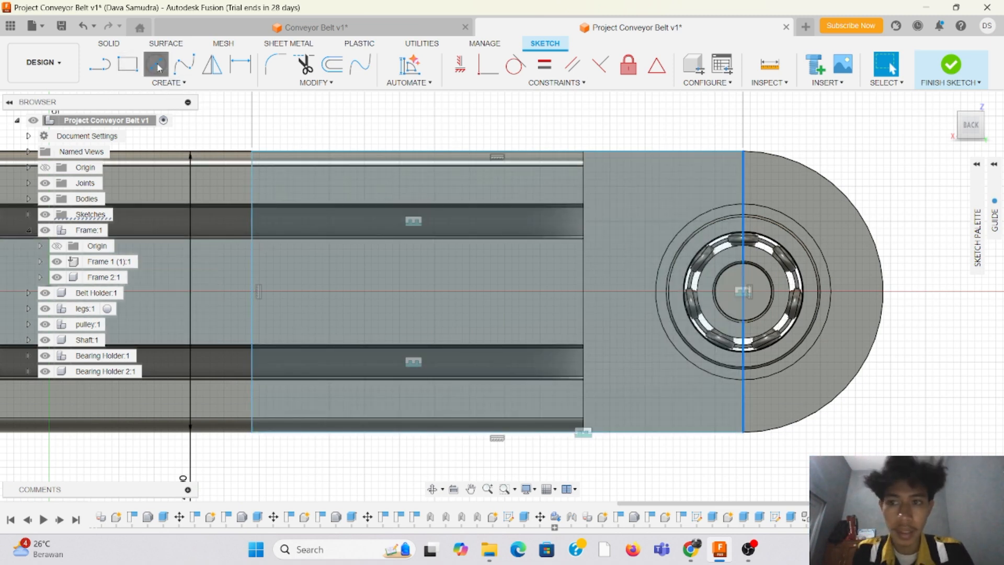
click(744, 291)
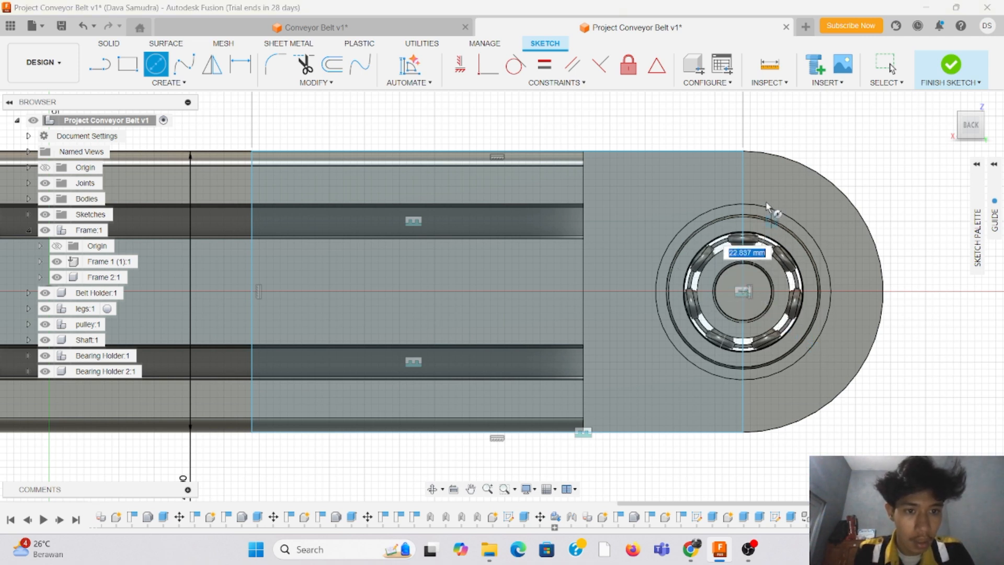
click(745, 154)
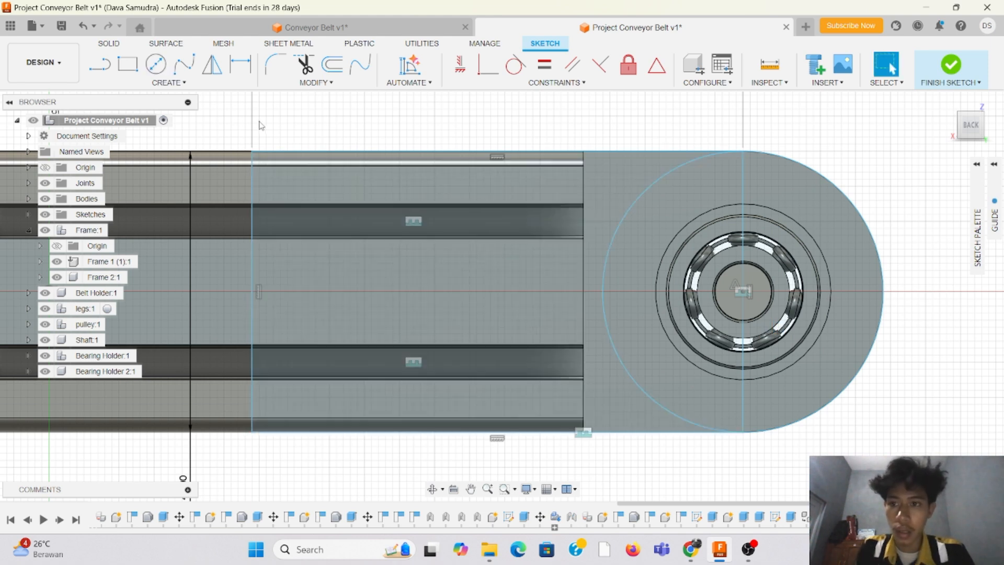
Step: Trim away the circle's half inside the rectangle and the rectangle's edge through the shaft centre, leaving a rounded end
click(304, 65)
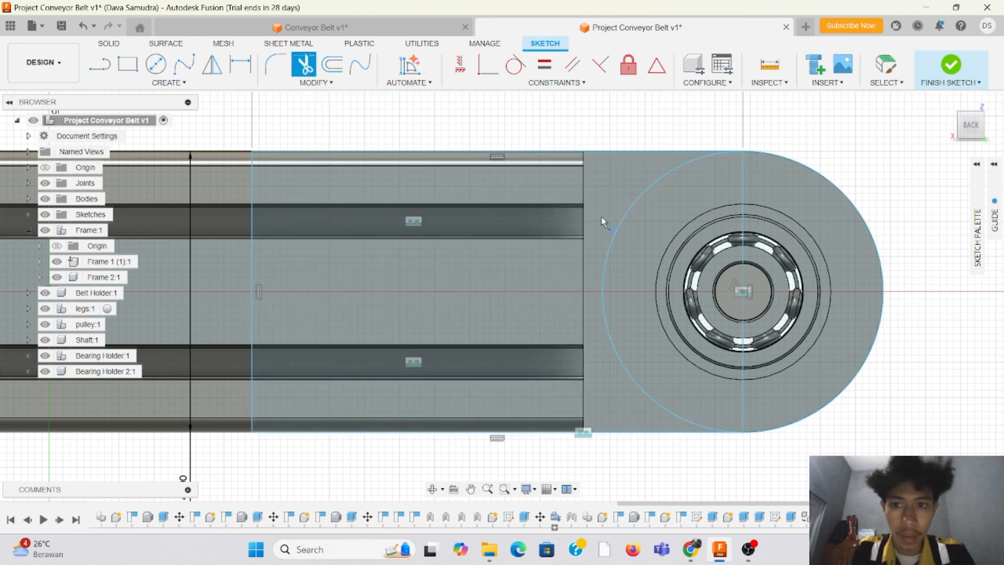
click(655, 181)
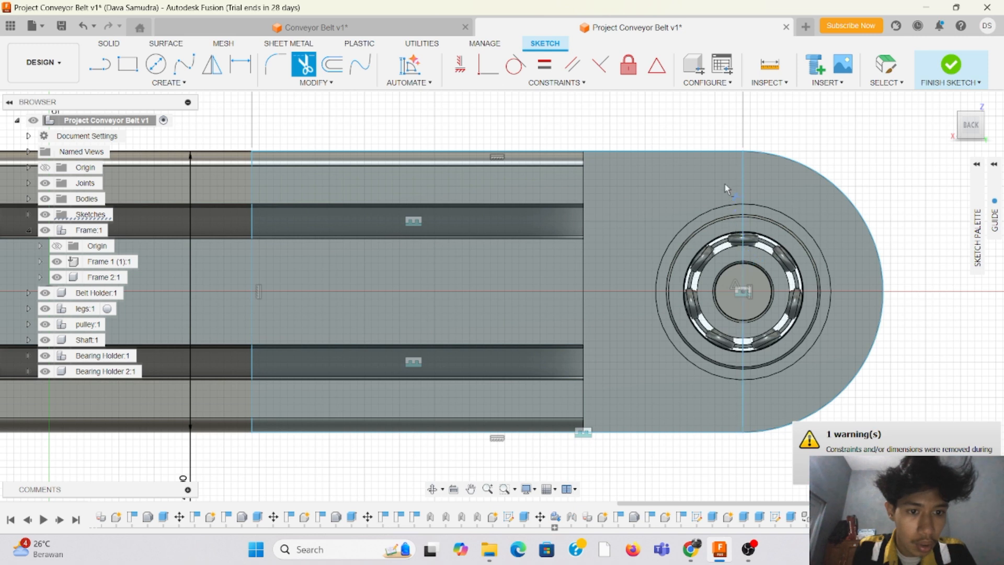
click(743, 176)
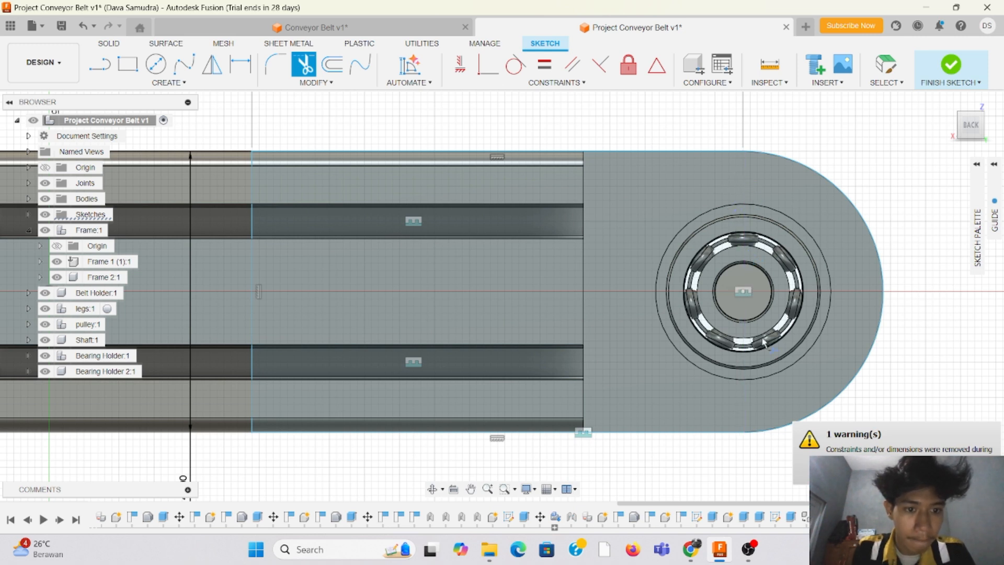
Step: Draw a 22 mm circle centred on the shaft for the bearing seat
click(156, 64)
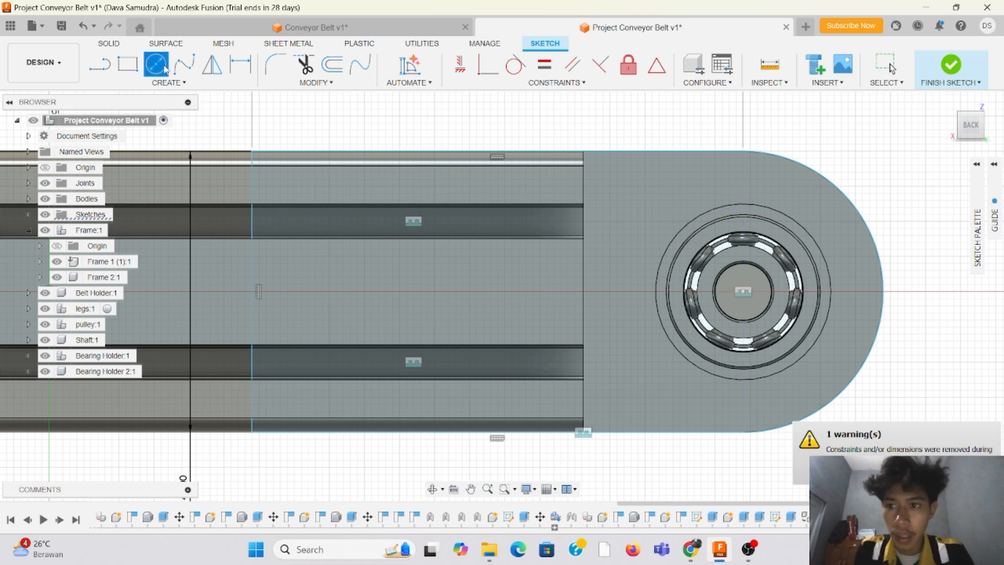
click(743, 291)
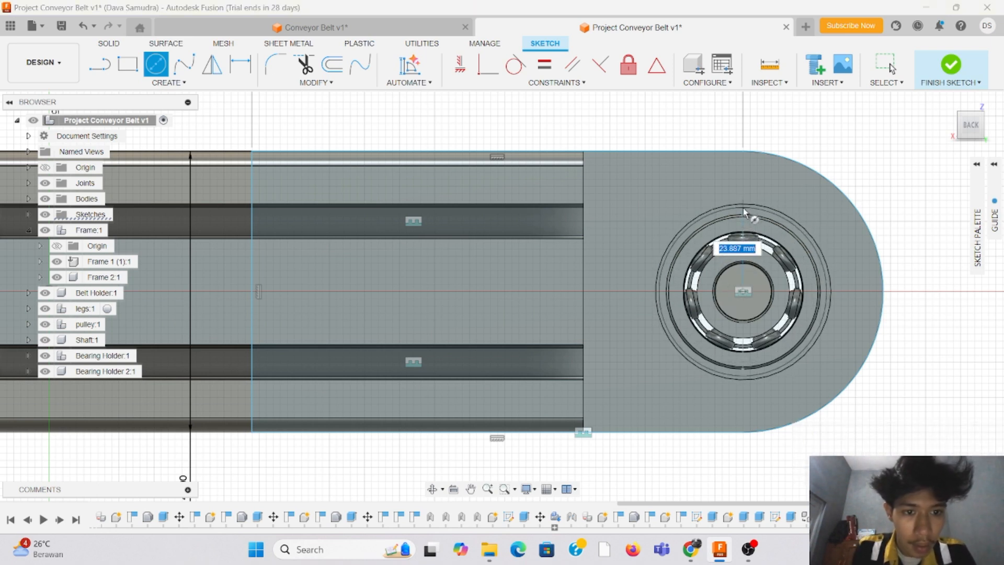
text(22)
key(Return)
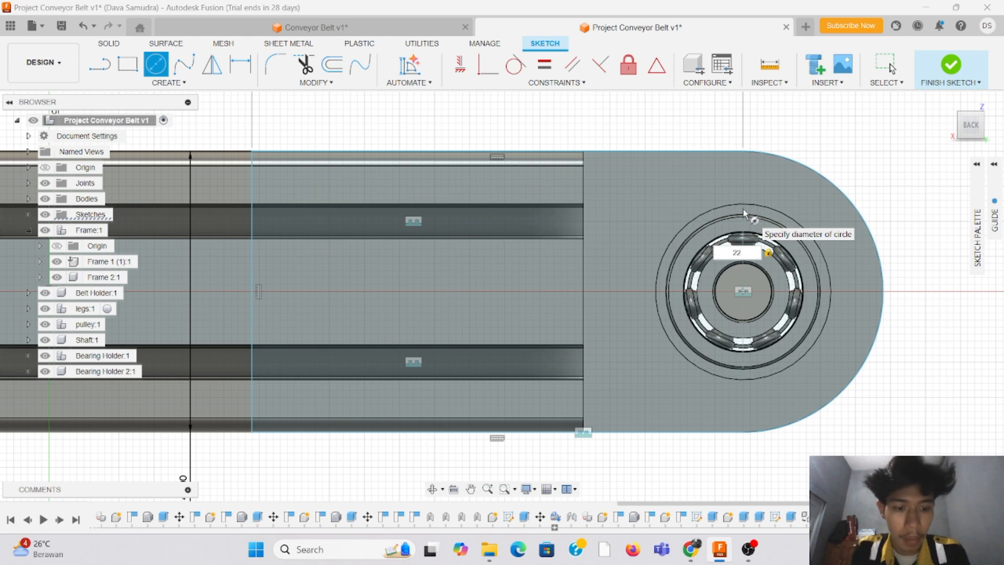
key(Escape)
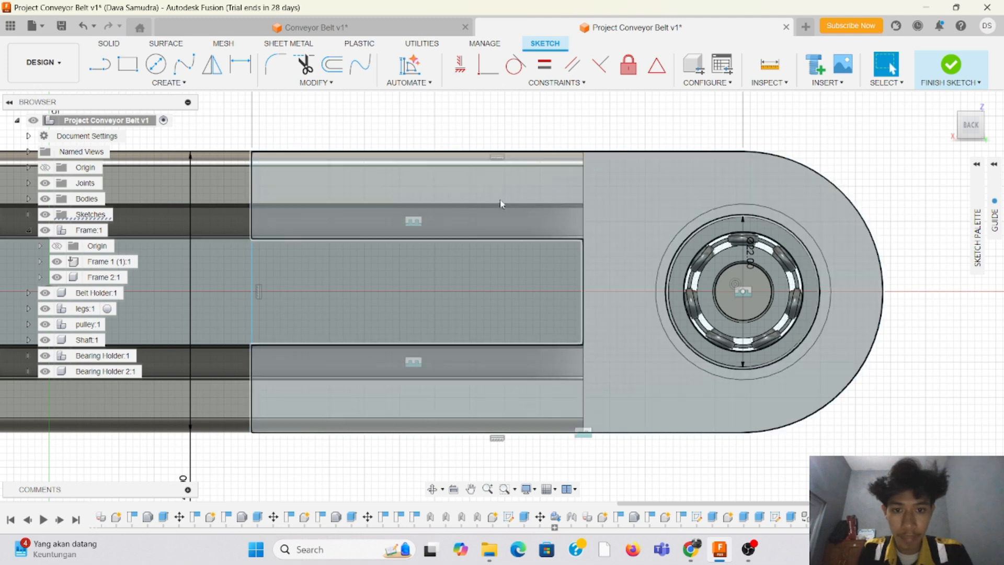
Step: Draw a horizontal guide line about 47 mm long through the upper slot, from the rail end to the rectangle's far edge
click(100, 65)
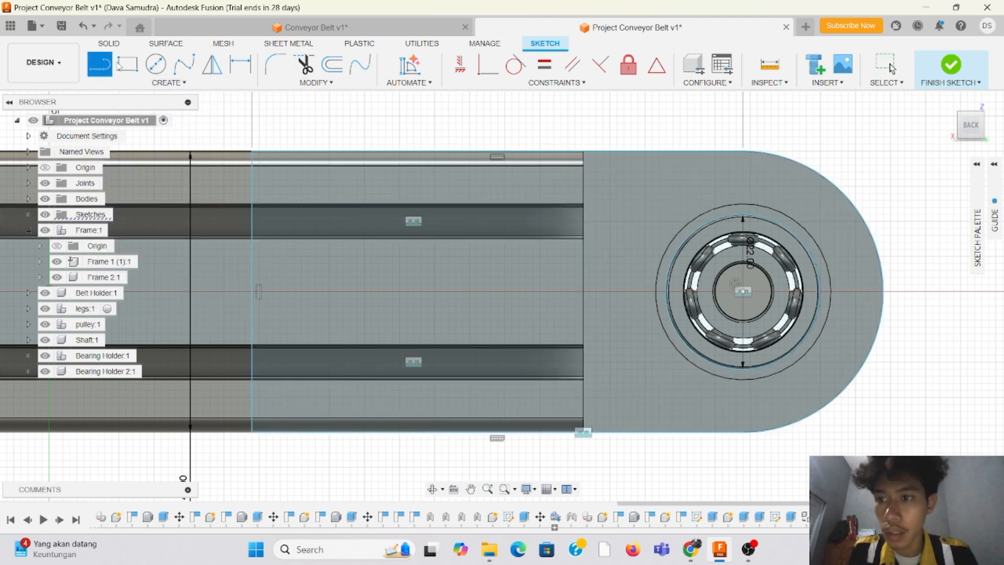
click(583, 219)
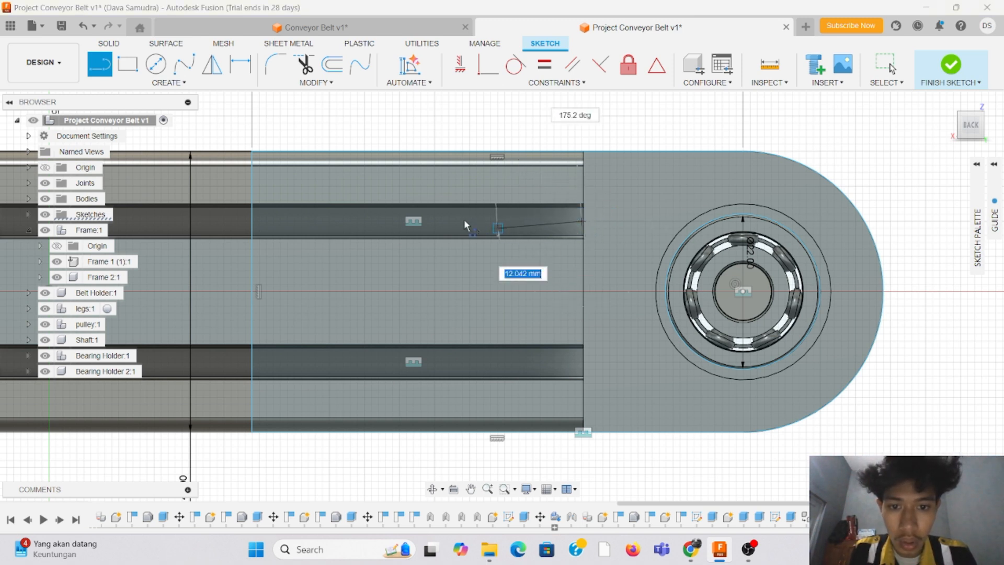
double_click(253, 221)
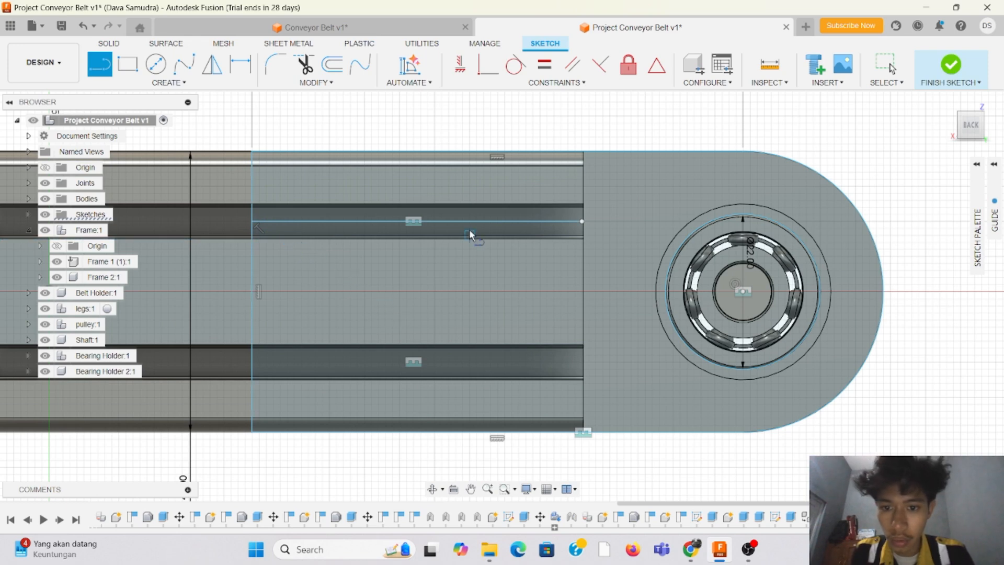
key(Escape)
Step: Draw a 5 mm screw-hole circle centred on the guide line, near its midpoint in the upper slot
click(157, 65)
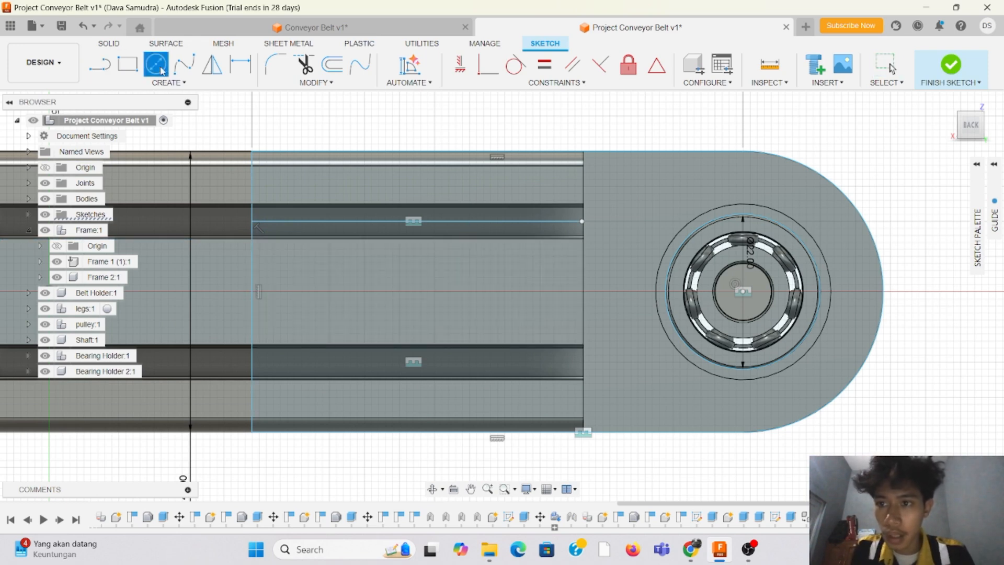
scroll(585, 223, up, 3)
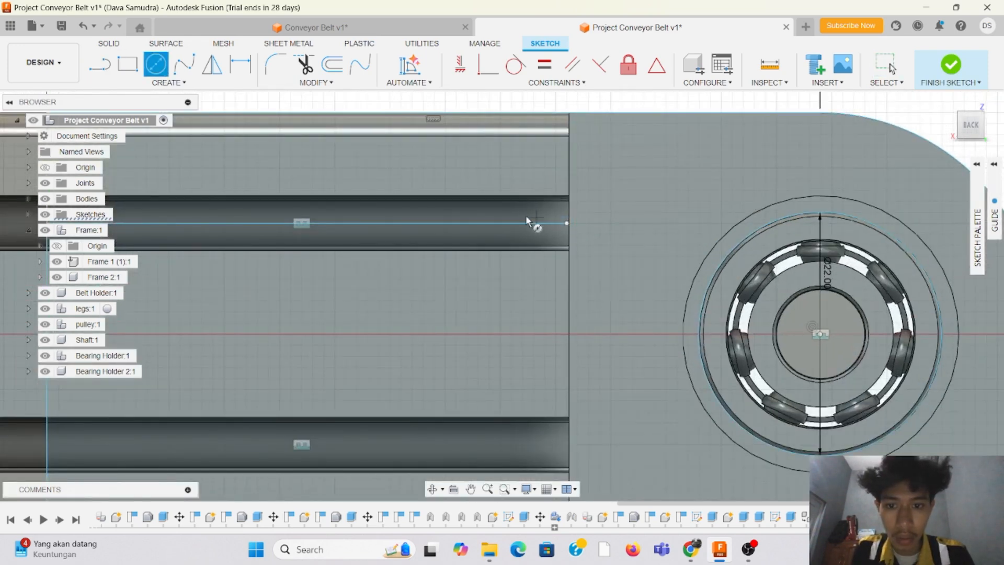
scroll(306, 226, up, 2)
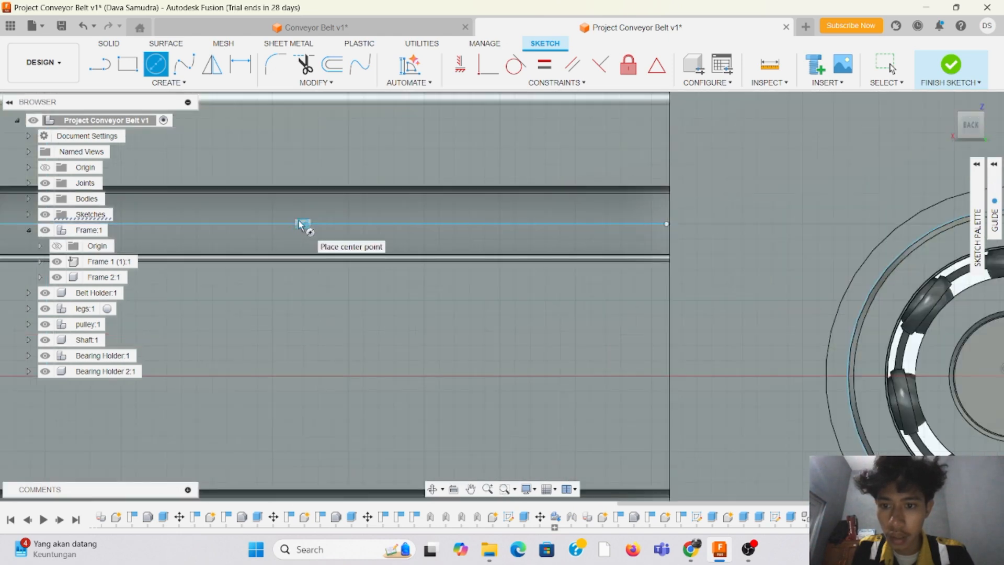
scroll(309, 226, down, 5)
scroll(304, 224, up, 2)
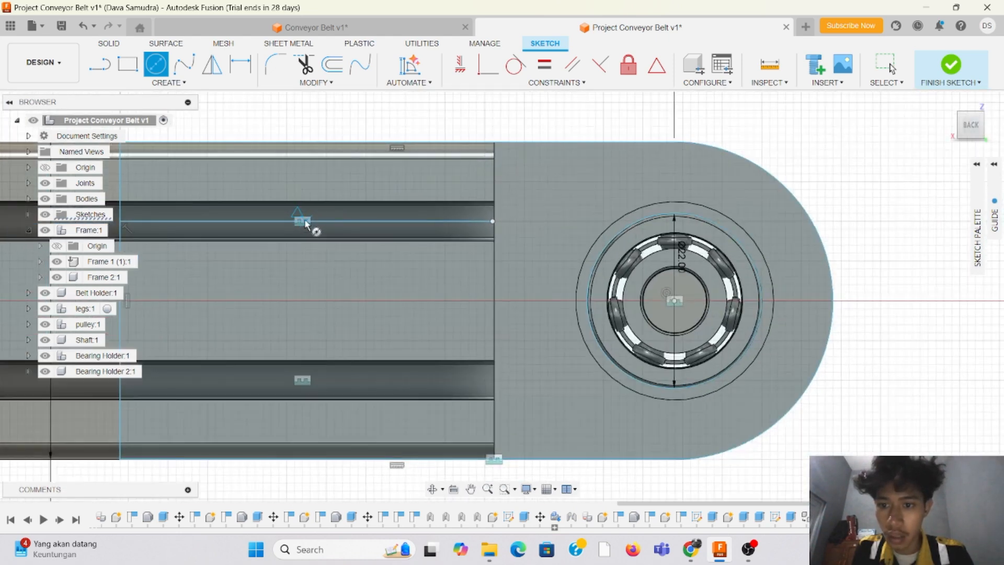
click(305, 221)
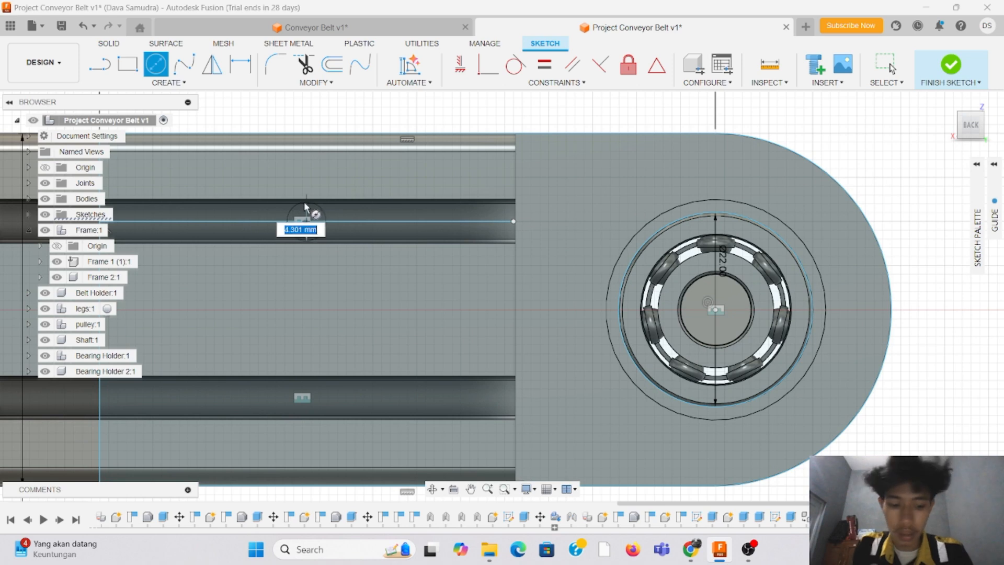
text(5)
key(Return)
key(Escape)
scroll(789, 159, down, 3)
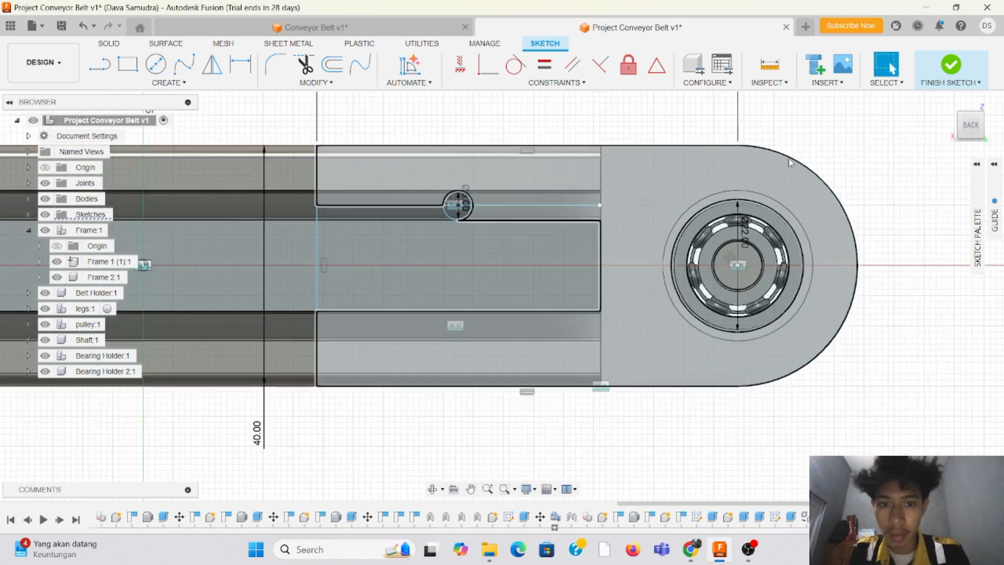
Step: Trim away the guide line in the upper slot, keeping the 5 mm circle
scroll(470, 189, up, 3)
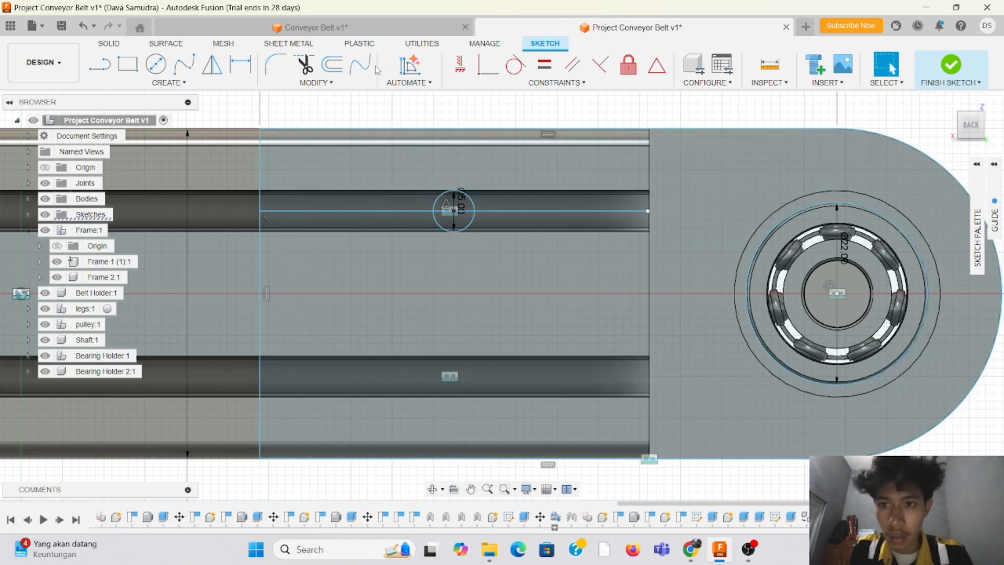
click(304, 65)
click(395, 212)
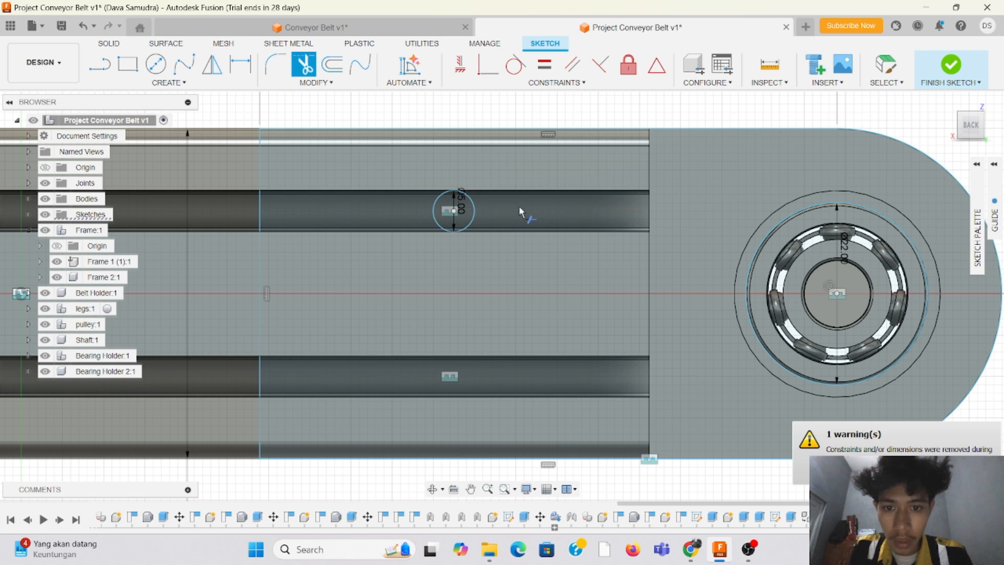
Step: Draw a second 5 mm circle in the lower slot, vertically aligned with the upper one
key(c)
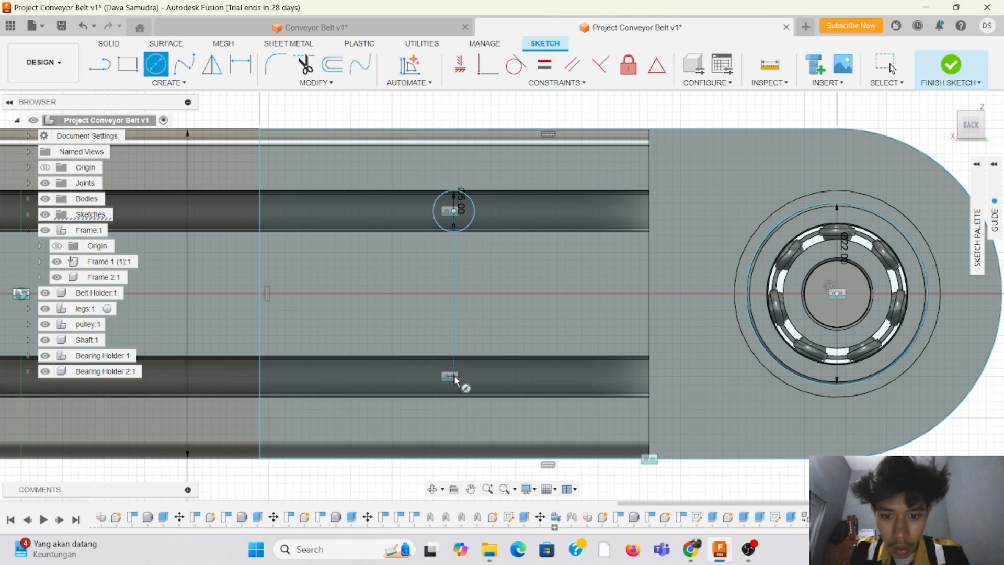
scroll(455, 379, up, 4)
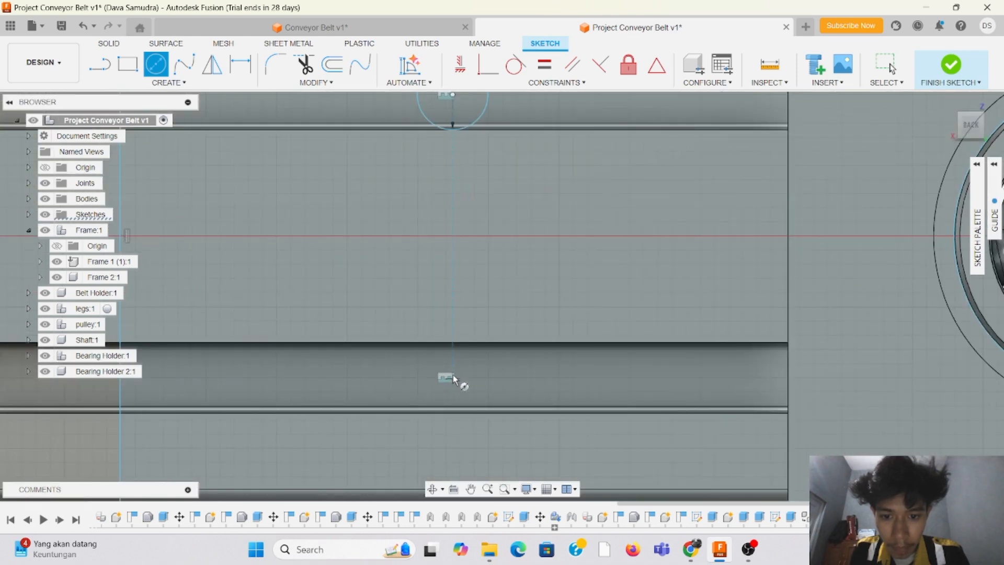
click(453, 378)
text(5)
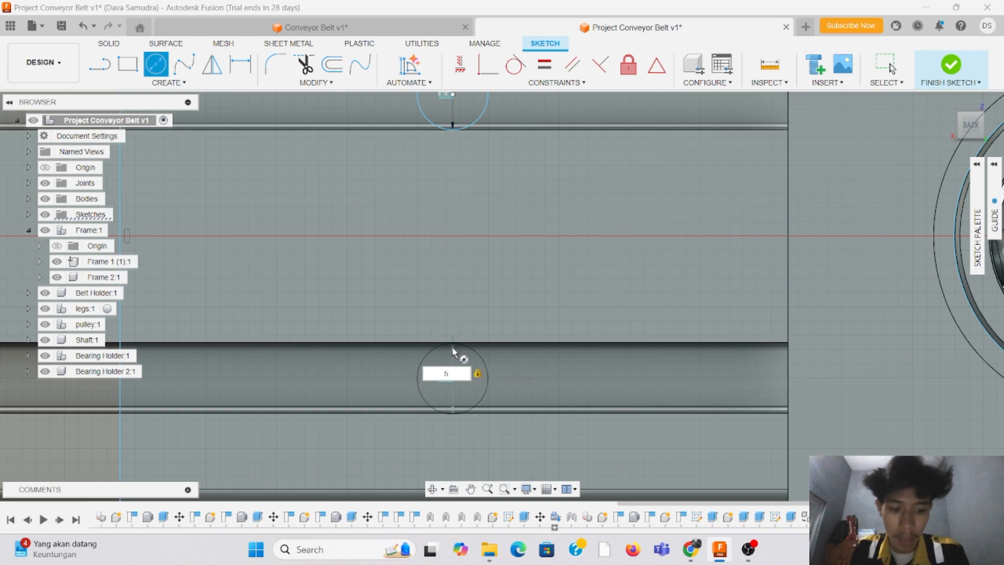
key(Return)
key(Escape)
scroll(491, 340, down, 1)
scroll(515, 311, down, 3)
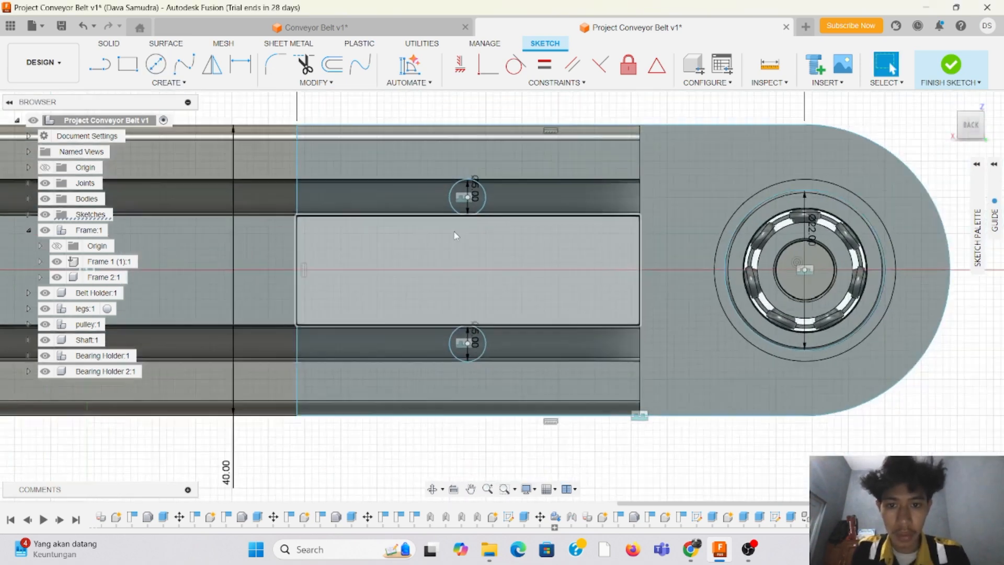
Step: Check both 5 mm screw-hole circles against the rail slots and finish the second bearing holder's sketch
scroll(455, 233, up, 4)
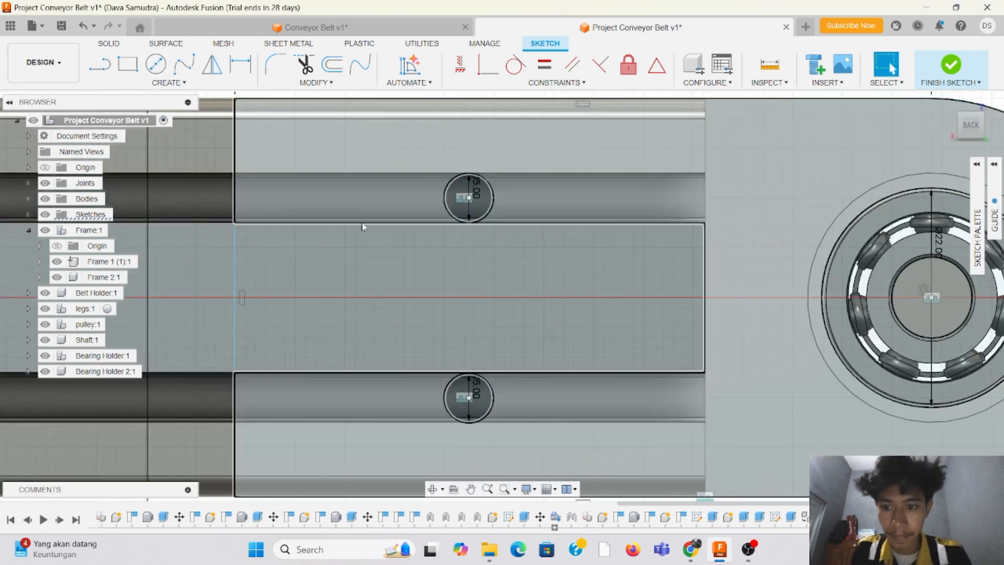
scroll(482, 249, down, 2)
scroll(497, 200, up, 1)
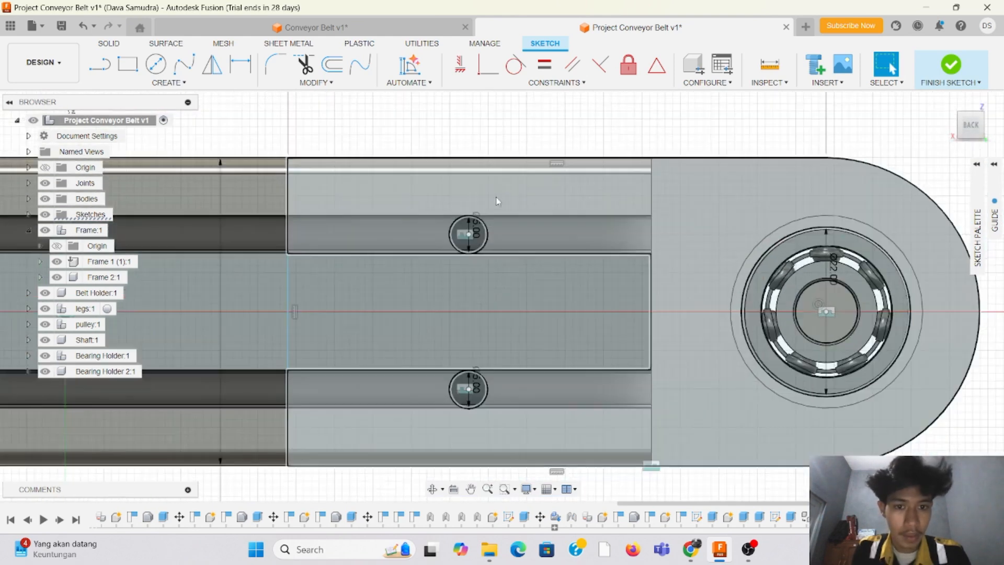
mouse_move(971, 124)
mouse_down()
mouse_move(985, 128)
mouse_move(967, 119)
mouse_move(973, 126)
mouse_up()
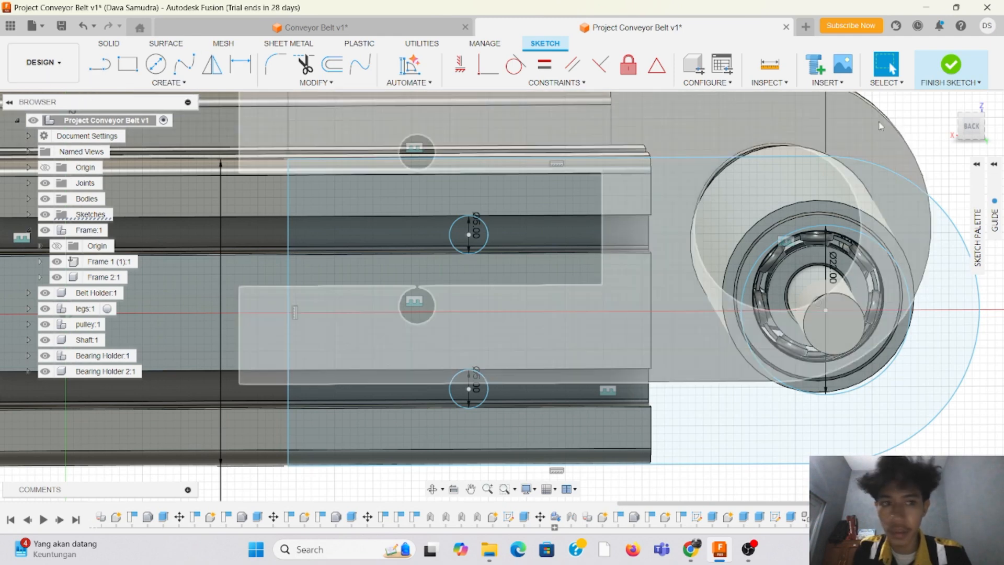
click(951, 65)
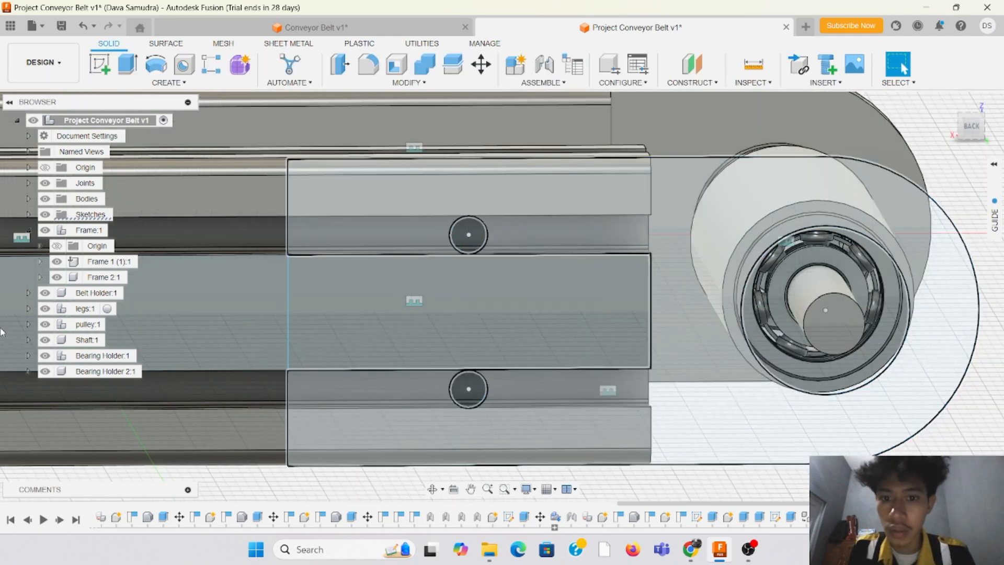
click(127, 64)
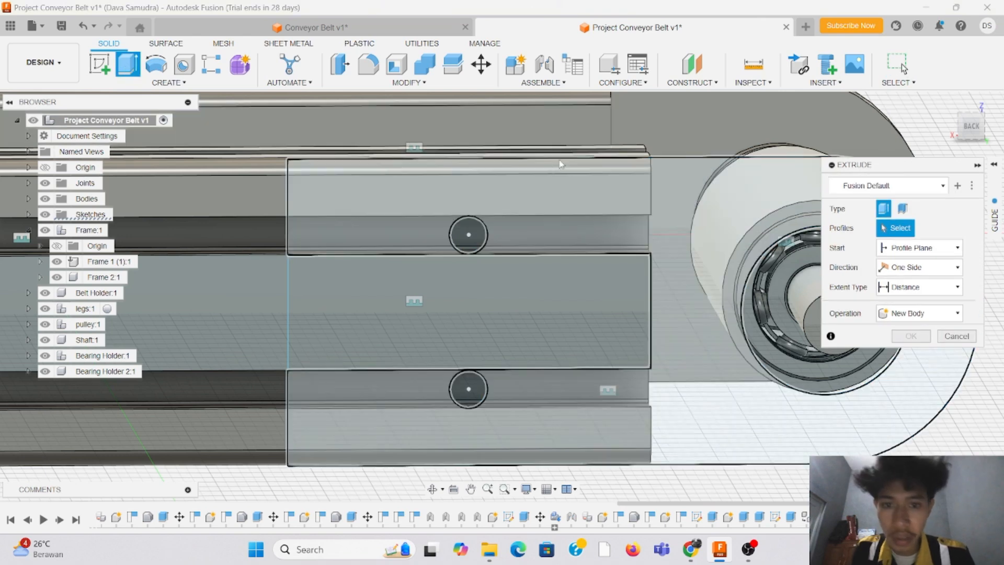
click(574, 195)
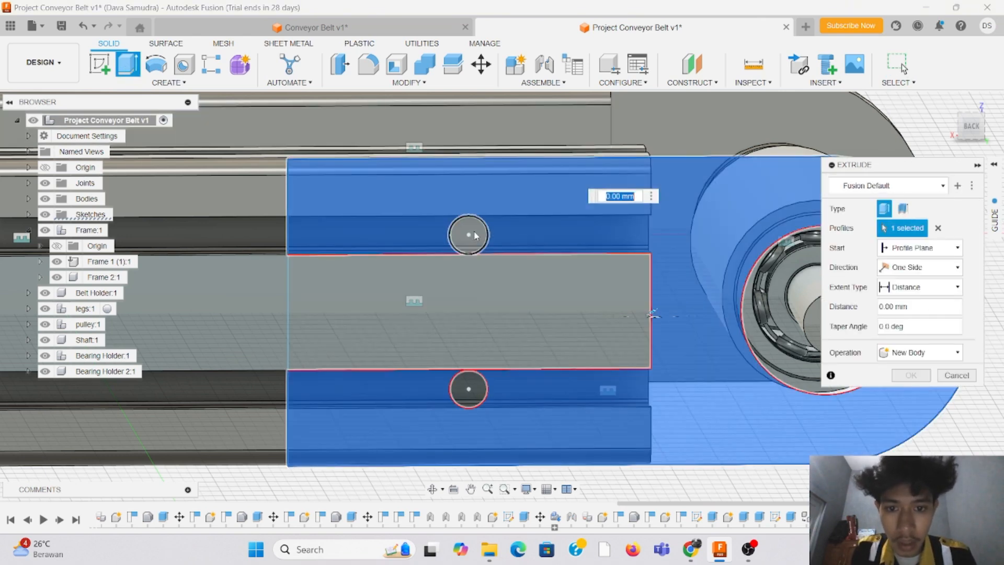
scroll(474, 231, up, 5)
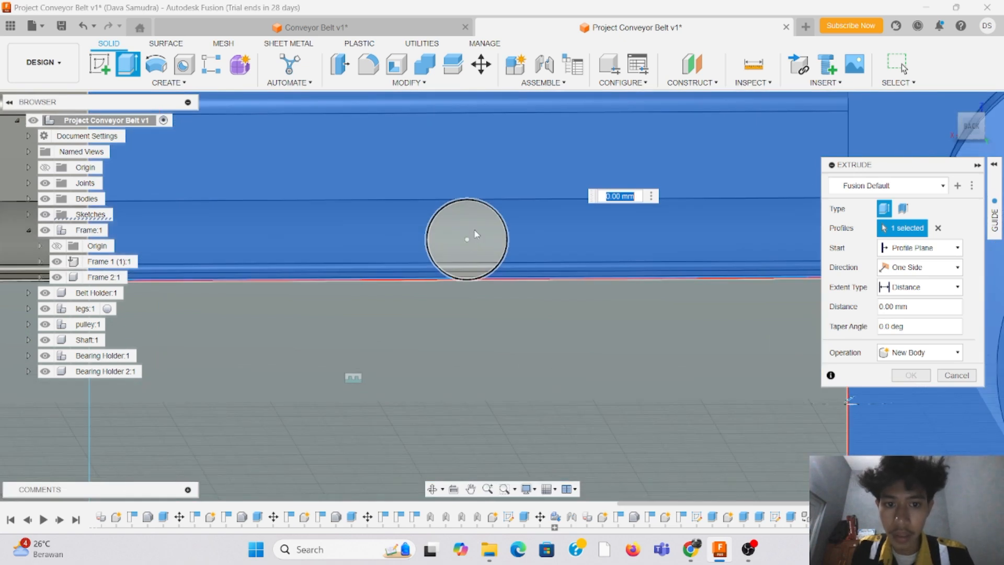
key(Escape)
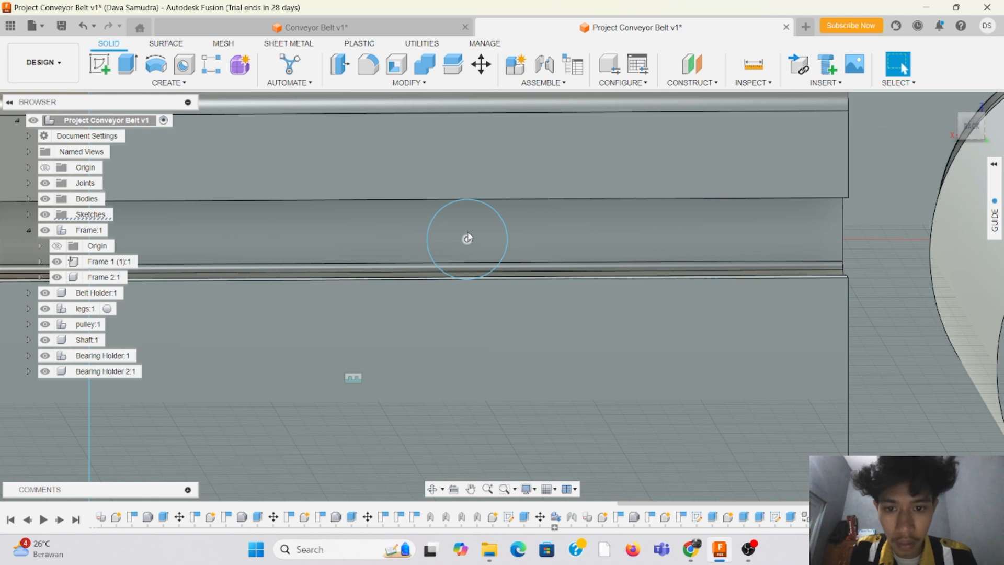
Step: Examine how the 5 mm screw-hole circles line up with the rail slots, straight on and at an angle
drag(467, 238, 467, 238)
scroll(466, 235, up, 3)
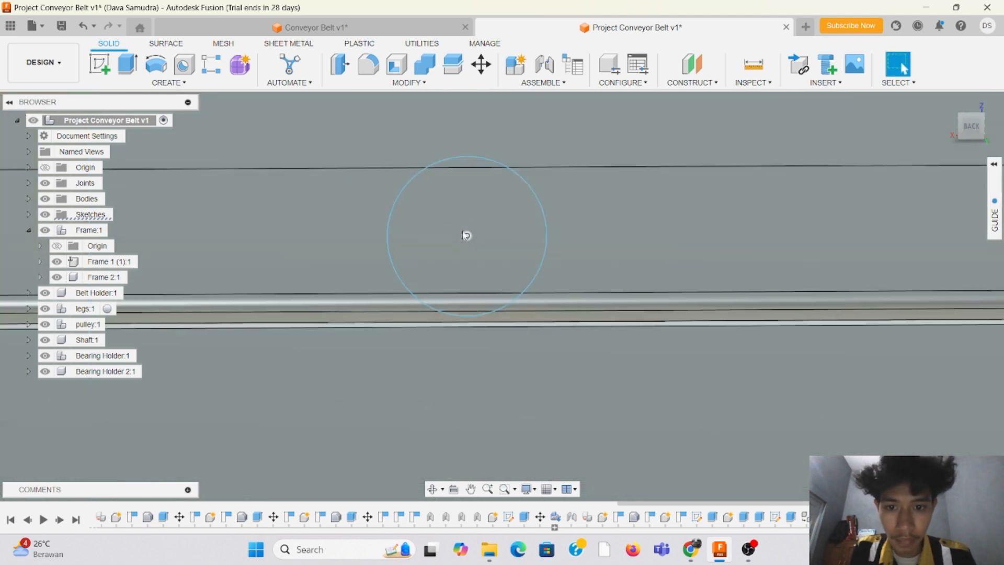
scroll(462, 217, down, 4)
scroll(488, 236, down, 3)
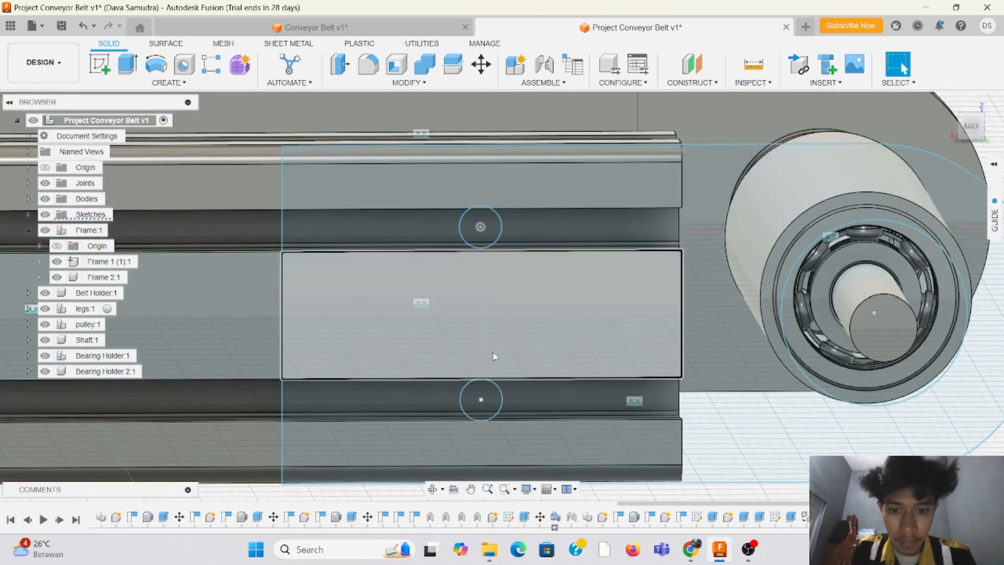
scroll(479, 392, up, 4)
scroll(479, 391, down, 3)
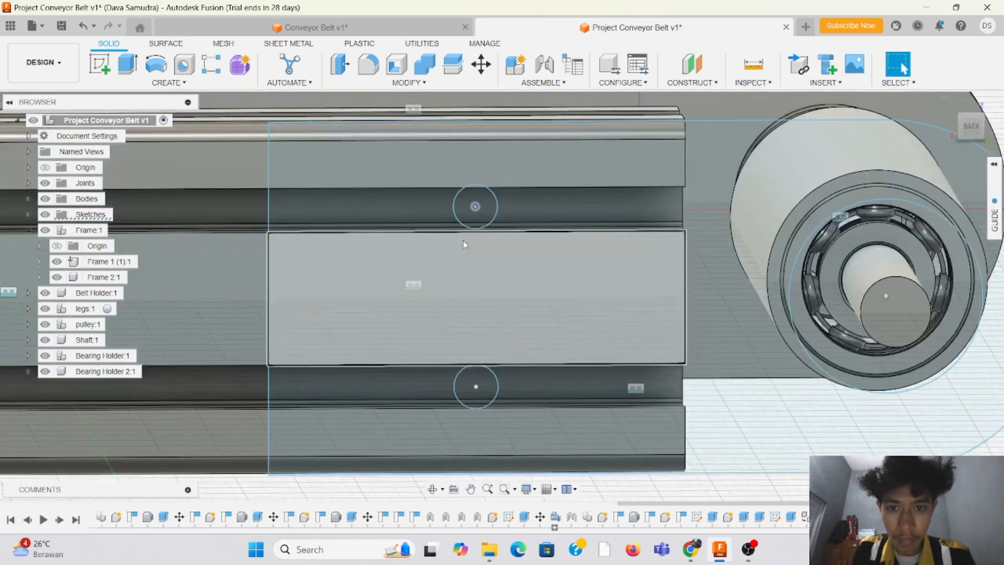
scroll(476, 220, up, 4)
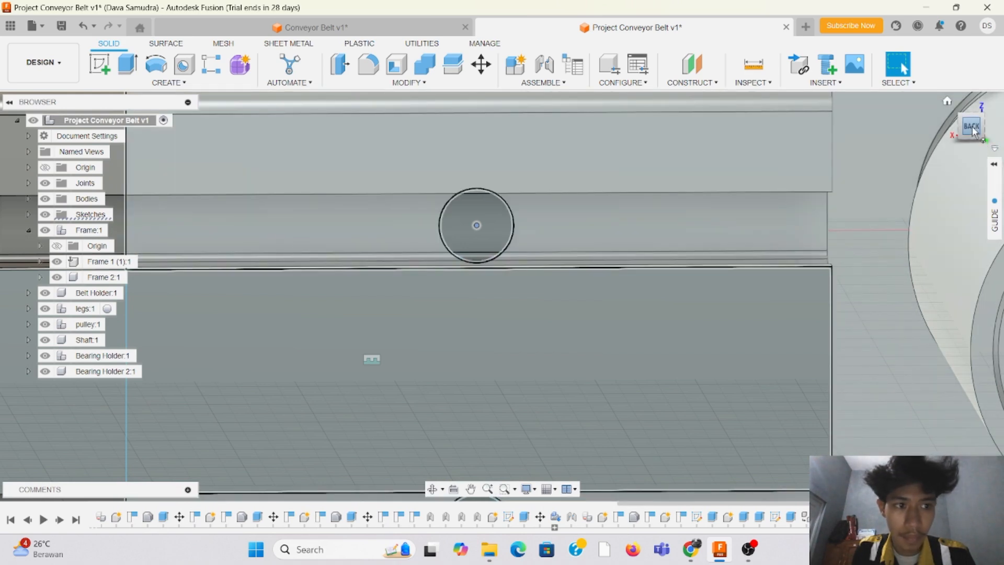
click(973, 127)
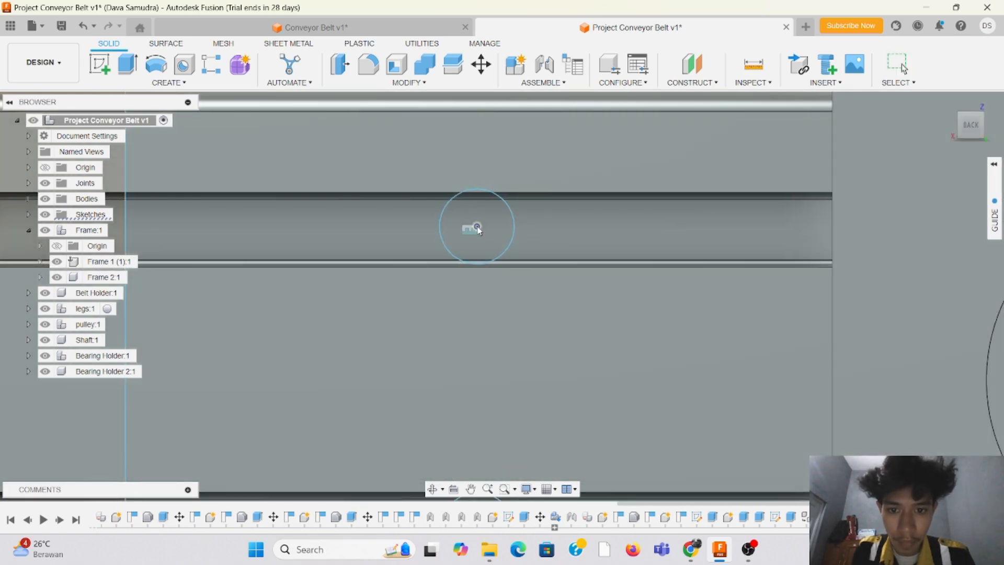
click(477, 230)
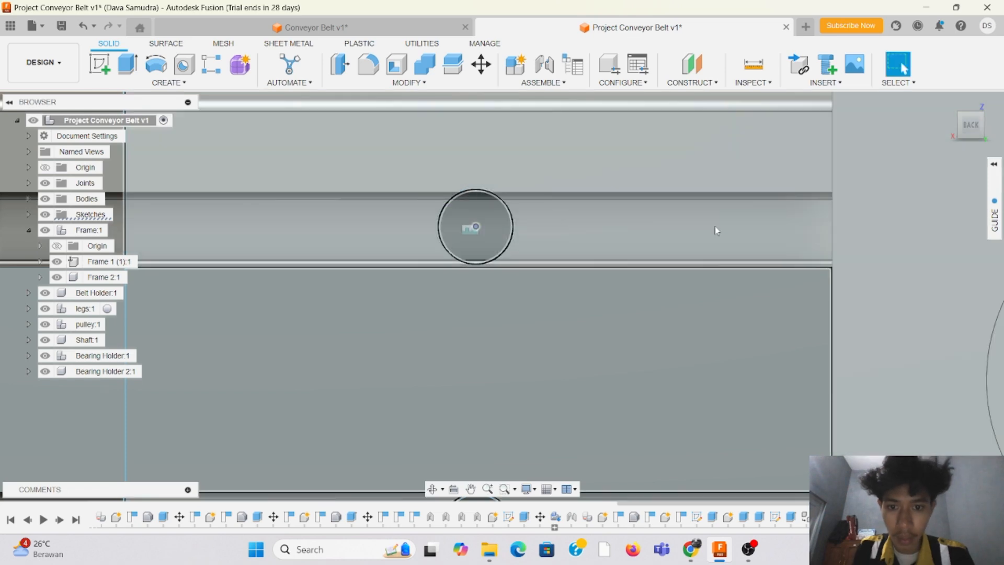
drag(971, 127, 979, 135)
scroll(603, 215, down, 3)
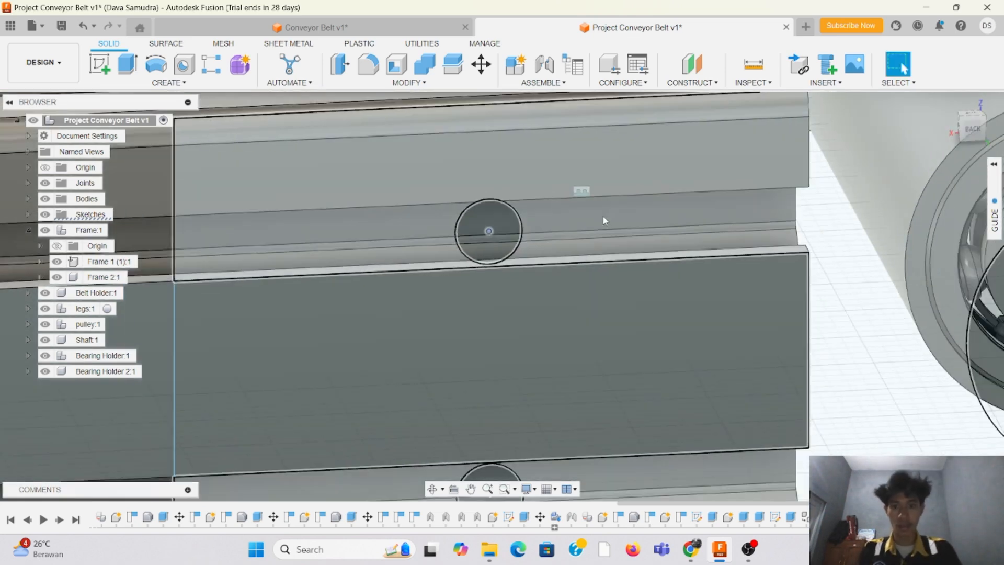
scroll(591, 225, up, 1)
Step: Extrude the second bearing holder profile as a solid plate, leaving out both screw-hole circles and the bearing opening
key(e)
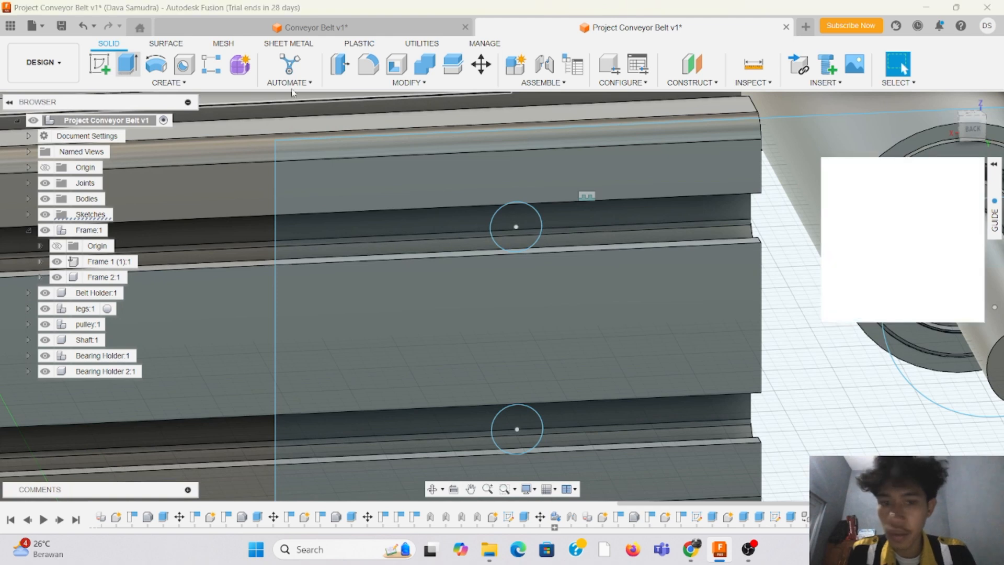
click(560, 171)
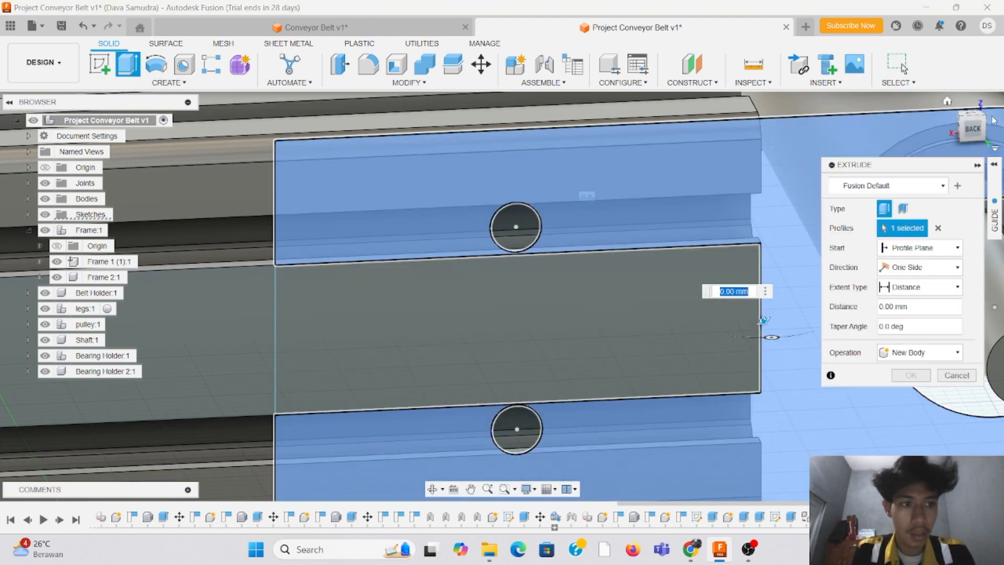
drag(963, 124, 956, 117)
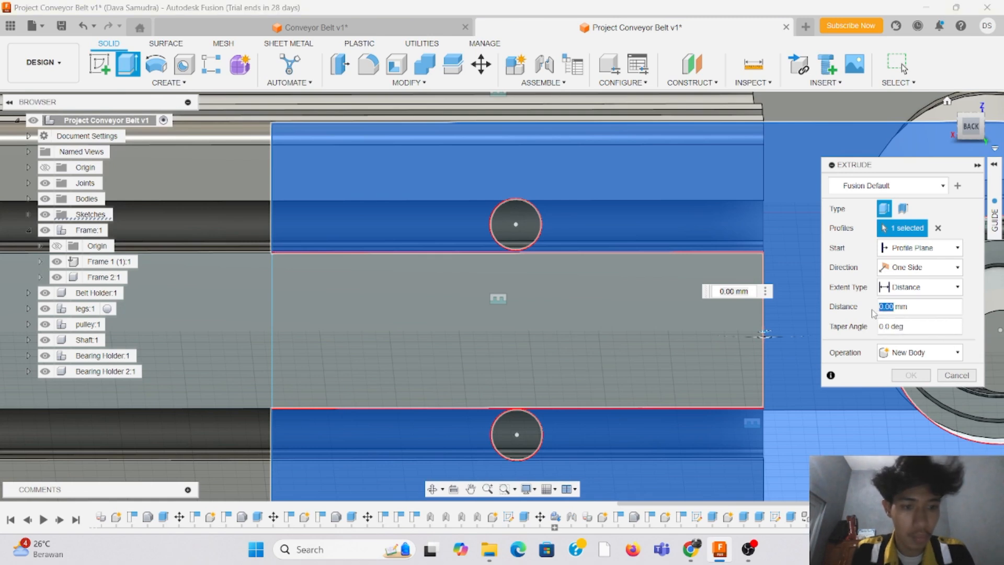
key(Return)
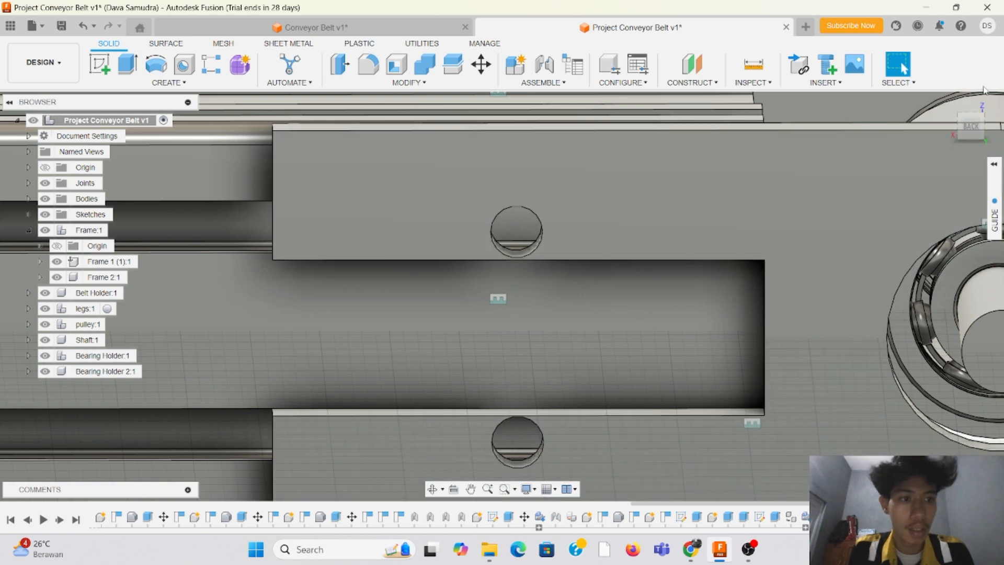
Step: Inspect the extruded bearing holder's fit on the rail, its screw holes and its alignment with the pulley shaft
mouse_move(968, 131)
mouse_down()
mouse_move(964, 110)
mouse_move(944, 159)
mouse_up()
drag(974, 128, 964, 150)
scroll(565, 178, down, 3)
scroll(562, 112, up, 2)
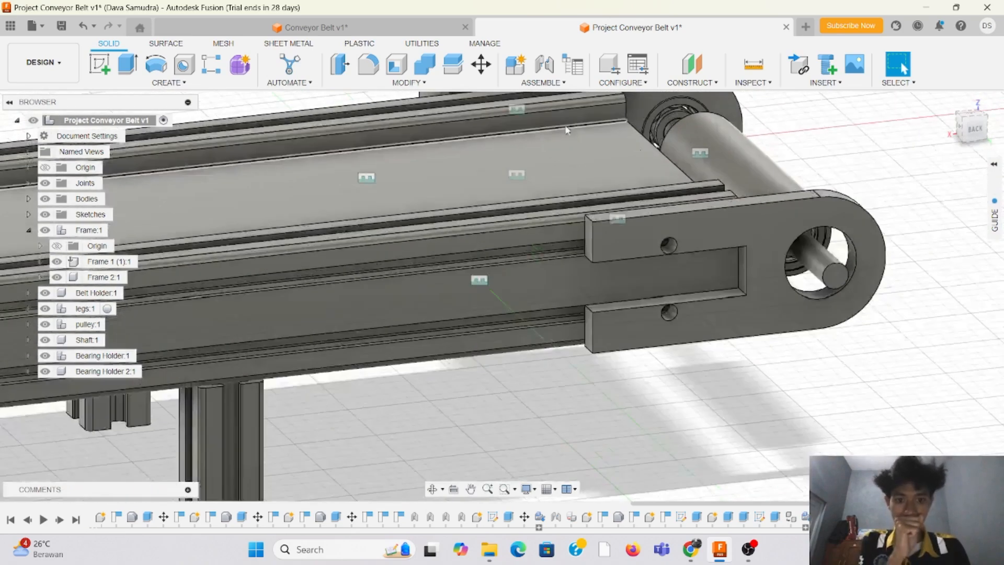
shift+middle_drag(502, 296, 495, 146)
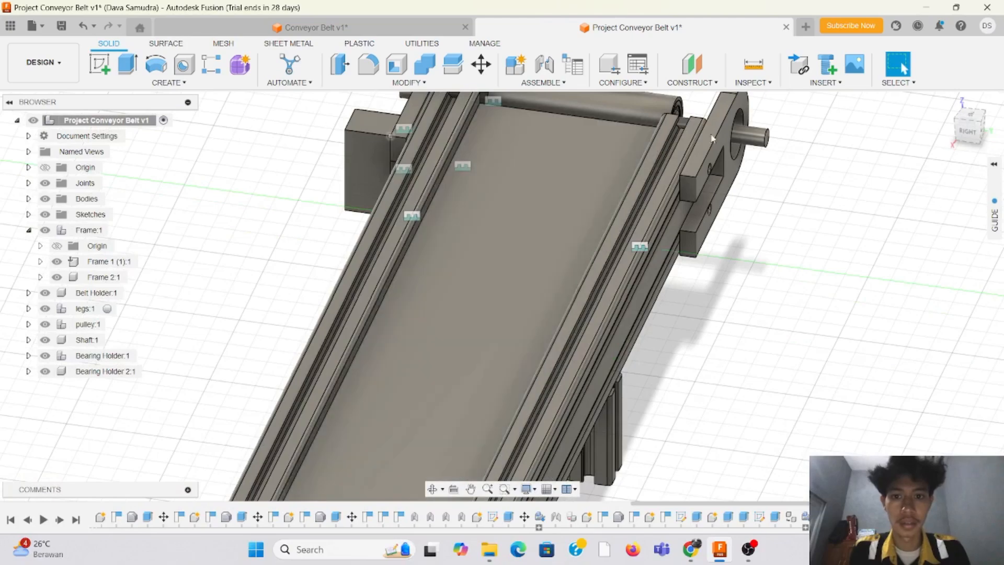
mouse_move(971, 132)
mouse_down()
mouse_move(988, 134)
mouse_move(1001, 118)
mouse_move(992, 130)
mouse_up()
mouse_move(602, 272)
shift+middle_down()
mouse_move(497, 293)
mouse_move(408, 214)
shift+middle_up()
shift+middle_drag(691, 250, 684, 242)
scroll(784, 212, up, 6)
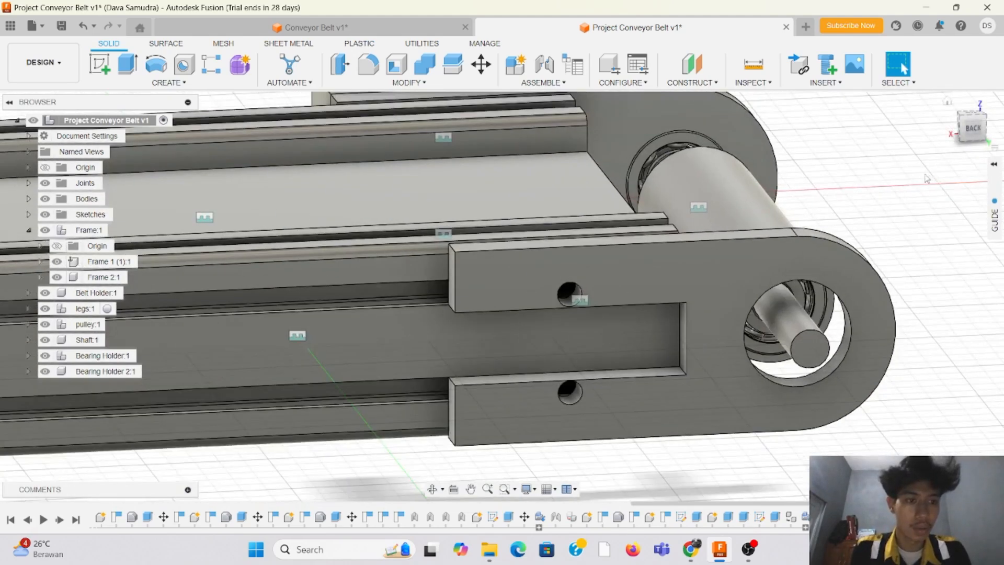
scroll(884, 194, down, 3)
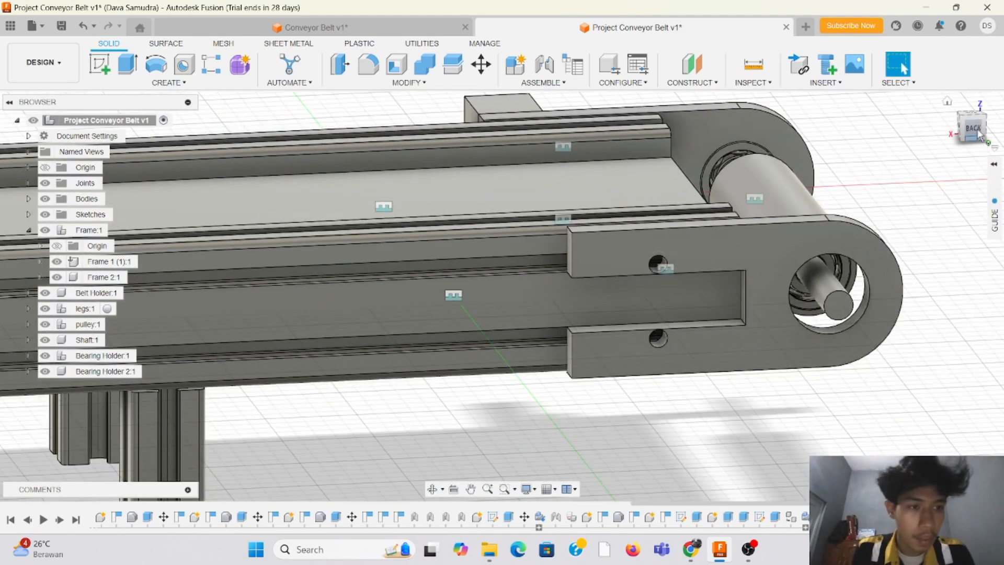
scroll(258, 328, down, 4)
scroll(370, 329, up, 3)
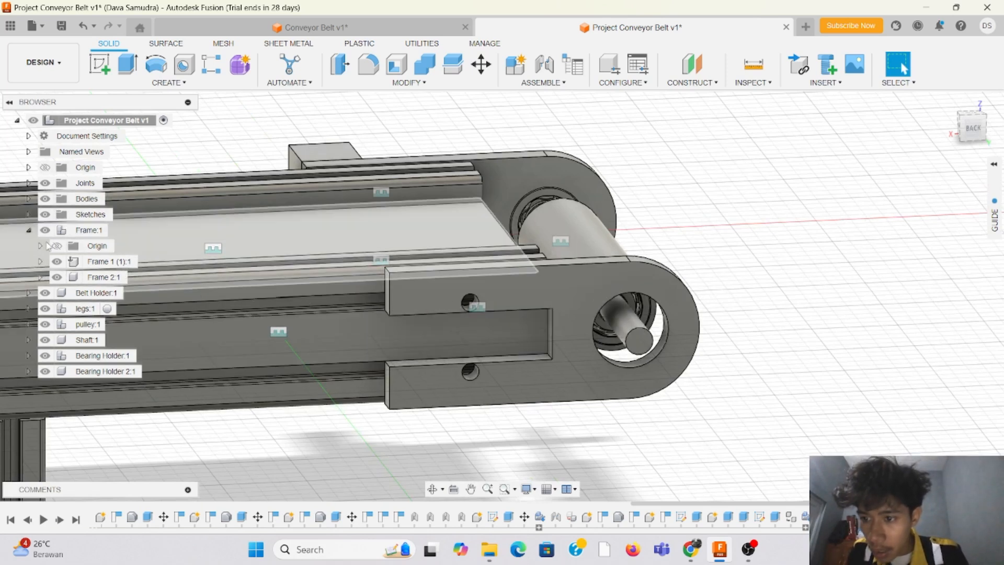
Step: Identify the pulley bearing nearest the new holder, bearing (1), and place a copy of it in Bearing Holder 2
click(46, 325)
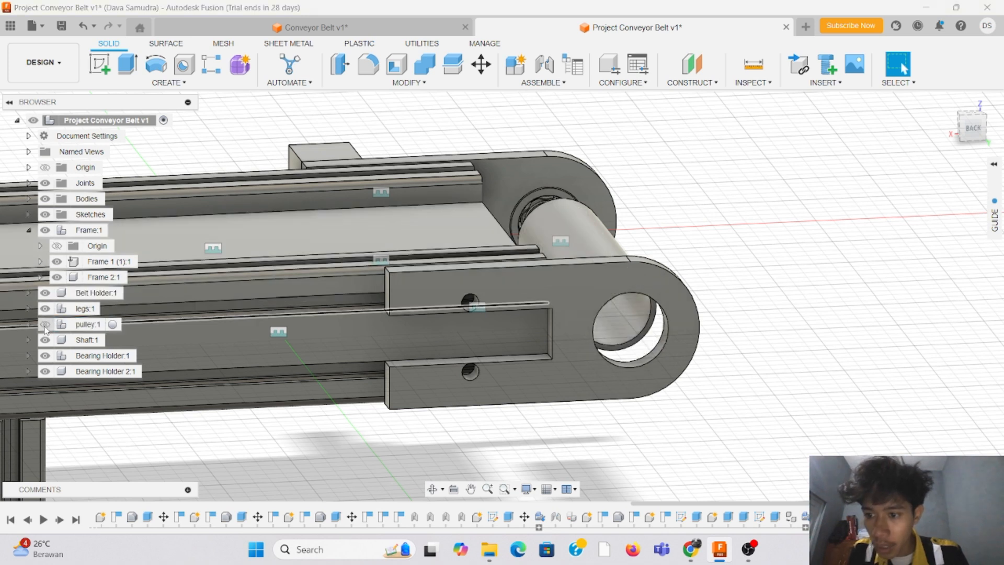
click(46, 324)
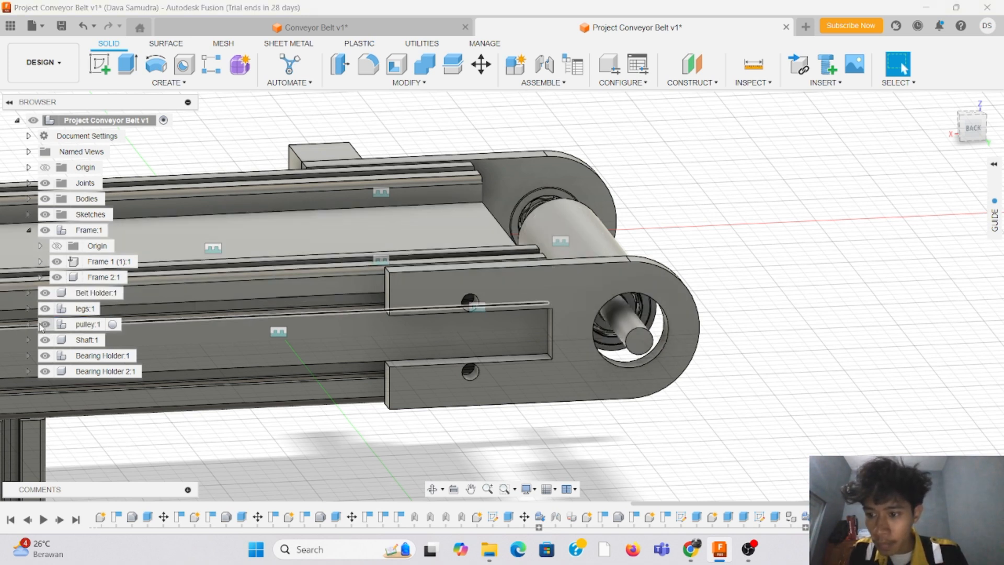
click(29, 324)
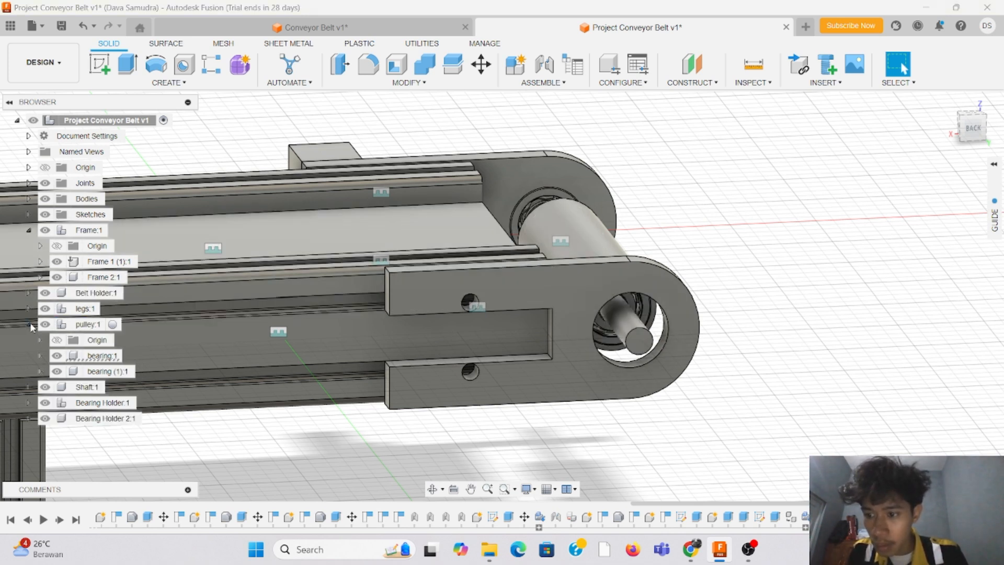
click(116, 372)
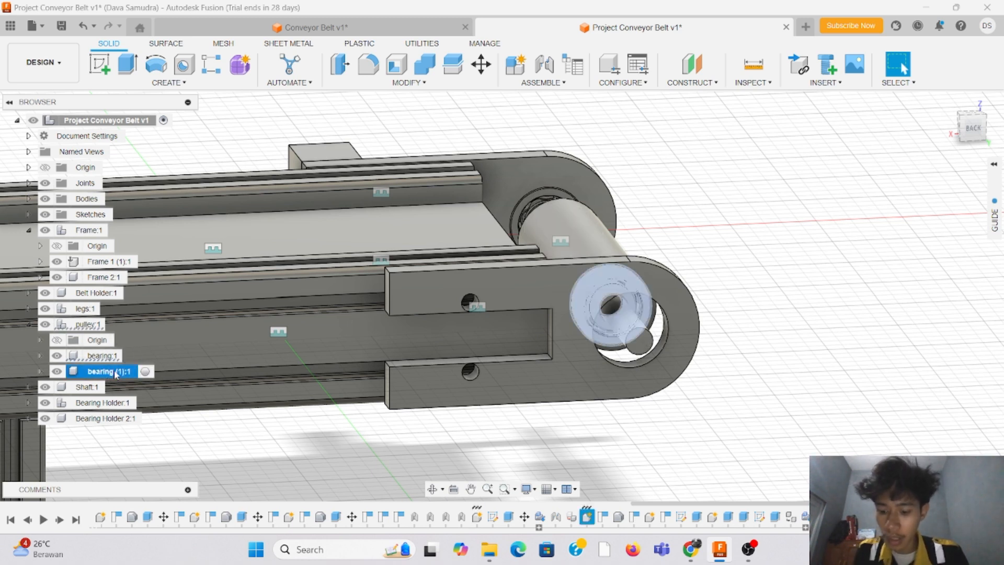
click(108, 420)
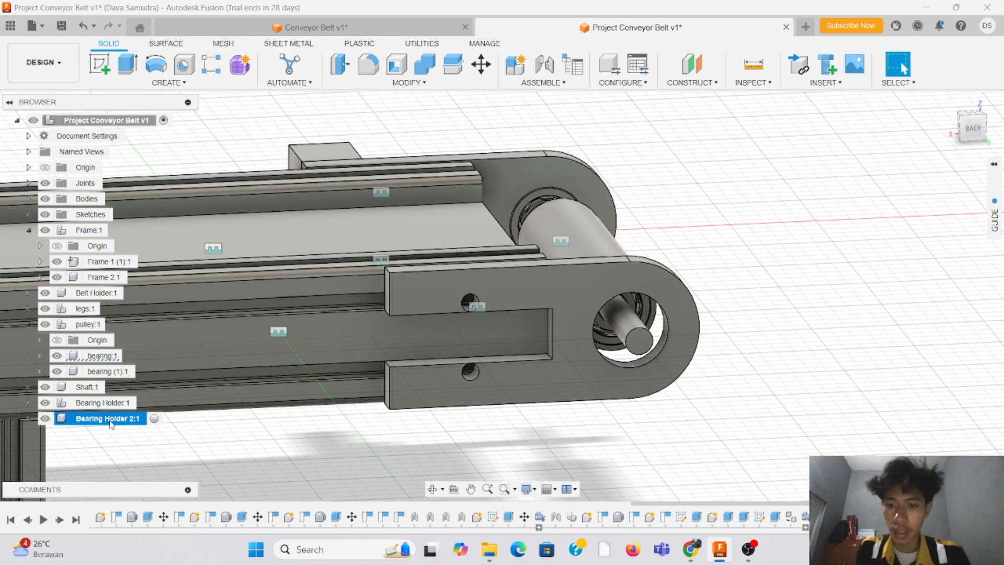
key(m)
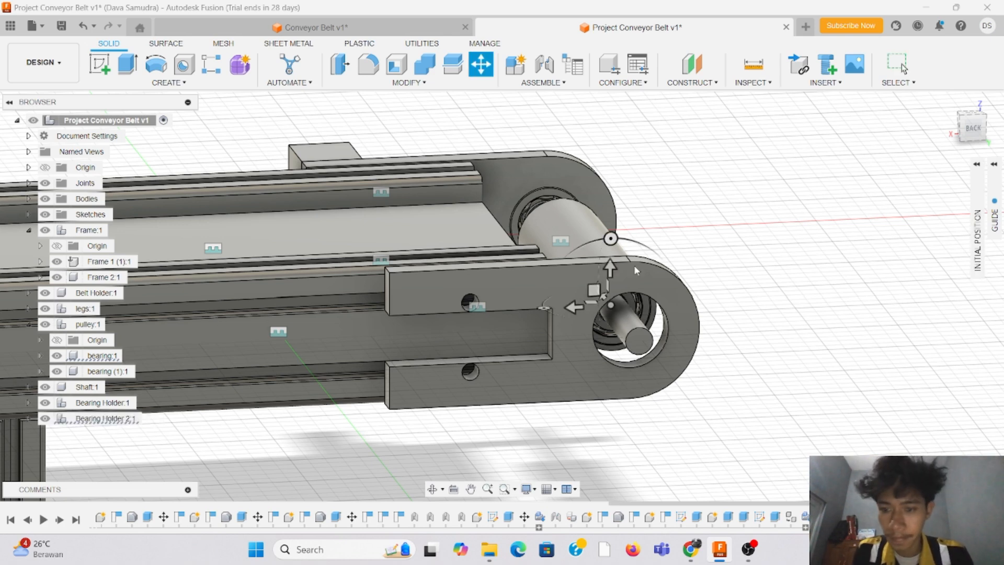
Step: Move the copied bearing about 28.4 mm outward along the pulley shaft, from the pulley end to the second bearing holder
click(980, 124)
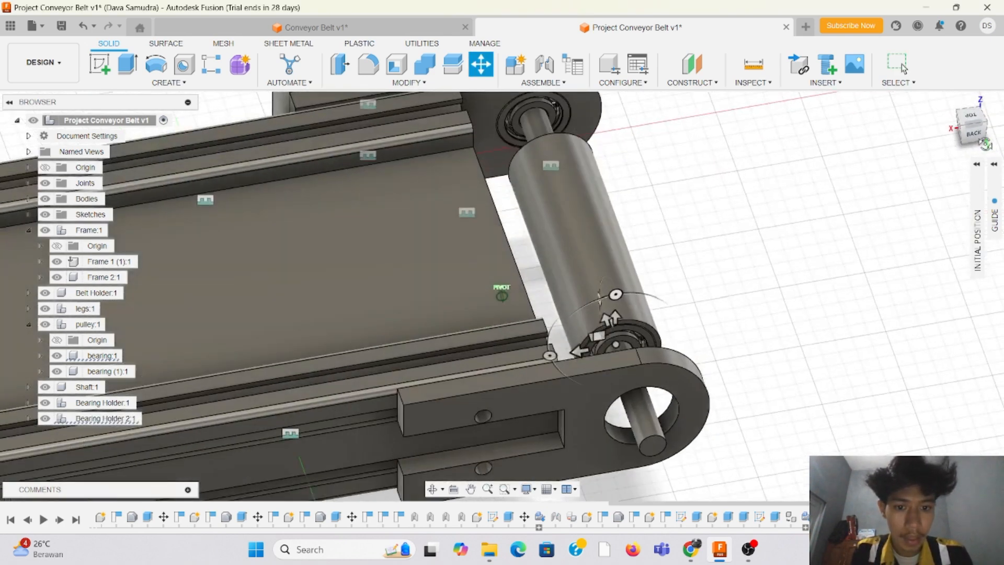
drag(606, 324, 628, 382)
click(973, 120)
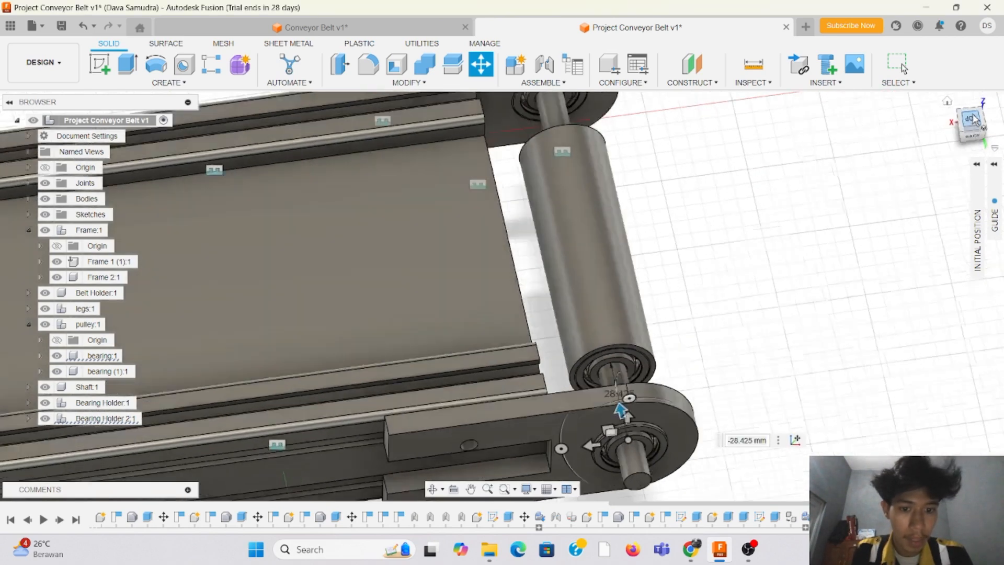
Step: Fine-tune the bearing copy's offset along the shaft to about -27.073 mm, seating it inside the second holder, and finish the move
click(986, 99)
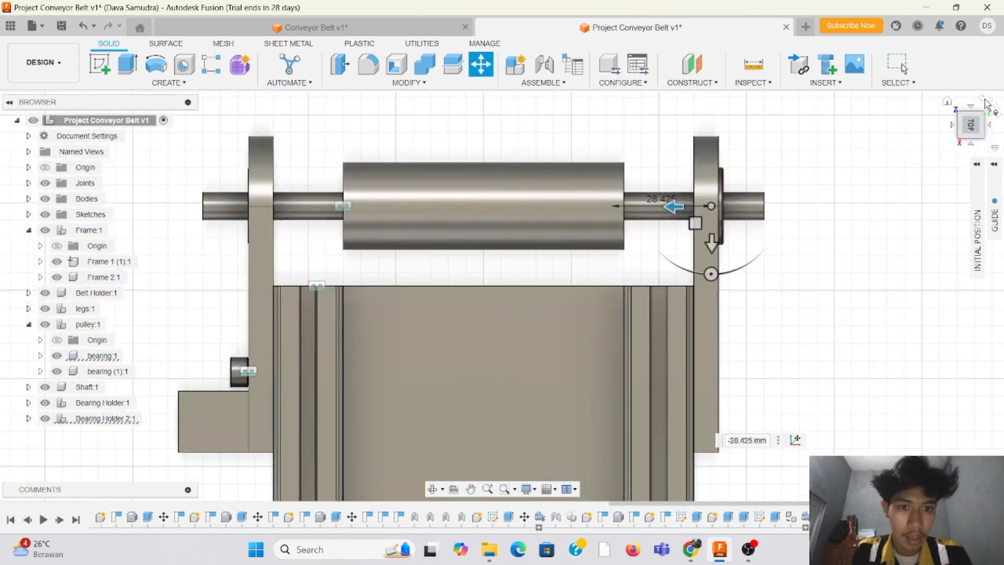
click(985, 100)
scroll(273, 280, up, 2)
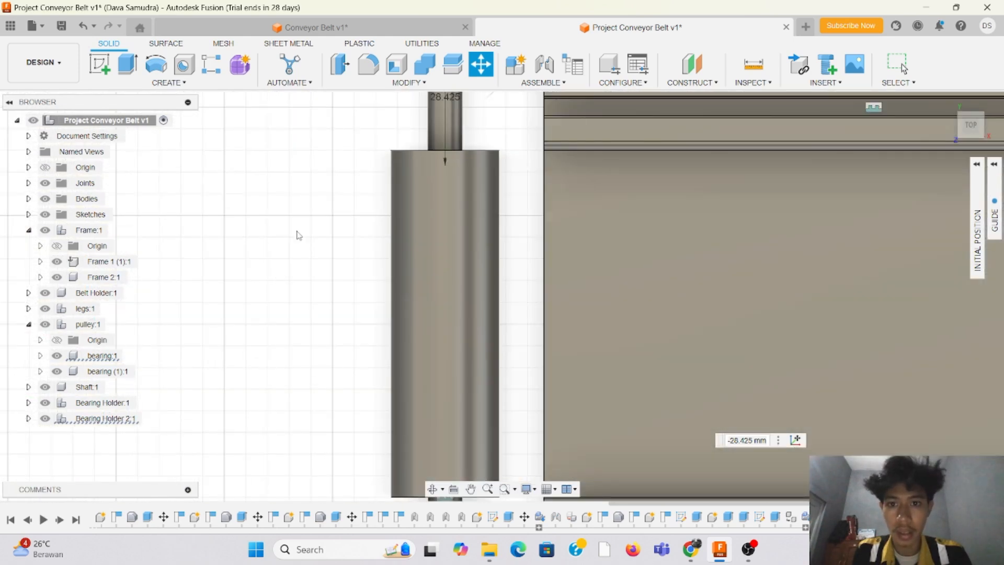
scroll(294, 232, down, 5)
scroll(287, 146, up, 5)
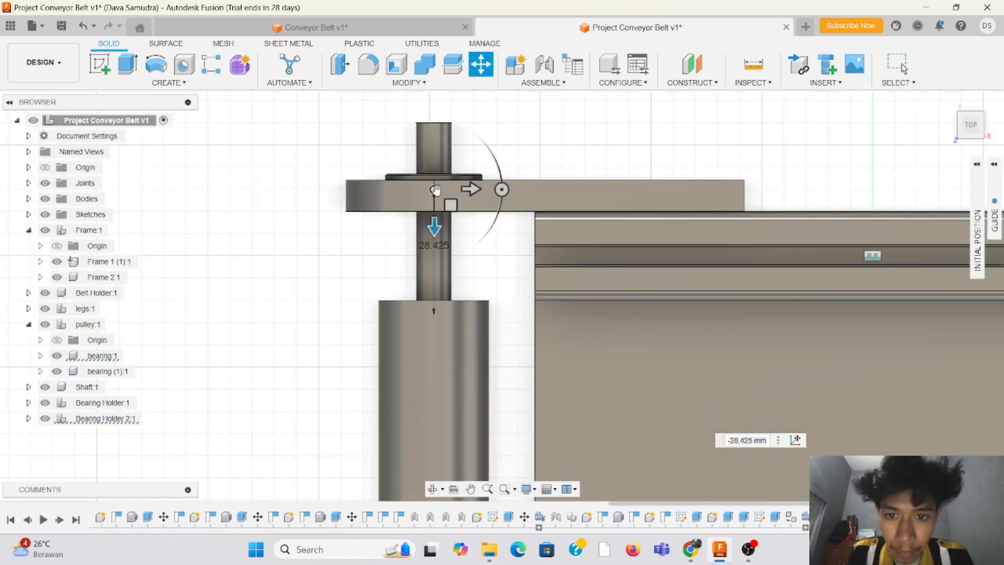
drag(435, 228, 438, 236)
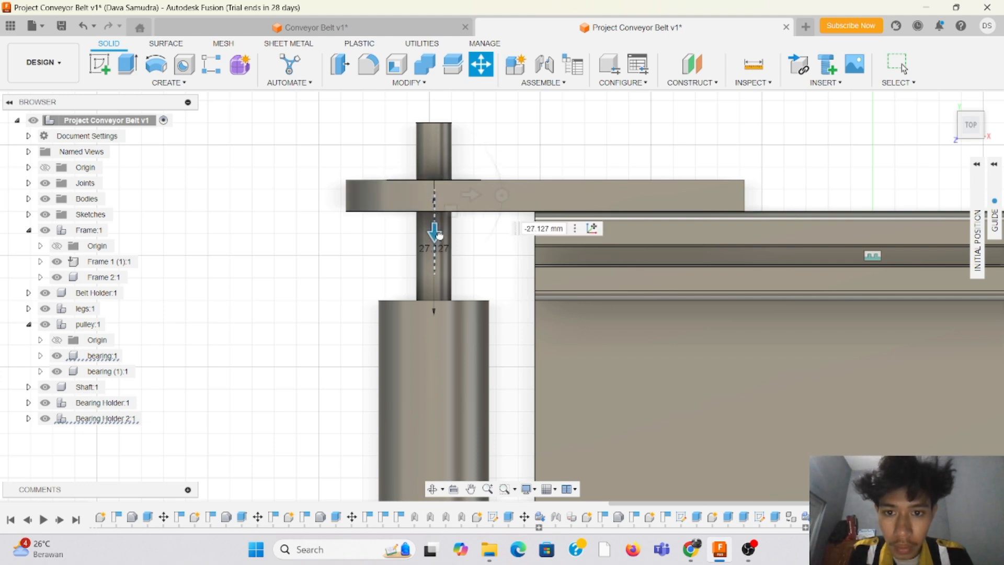
drag(438, 236, 441, 238)
scroll(430, 181, up, 2)
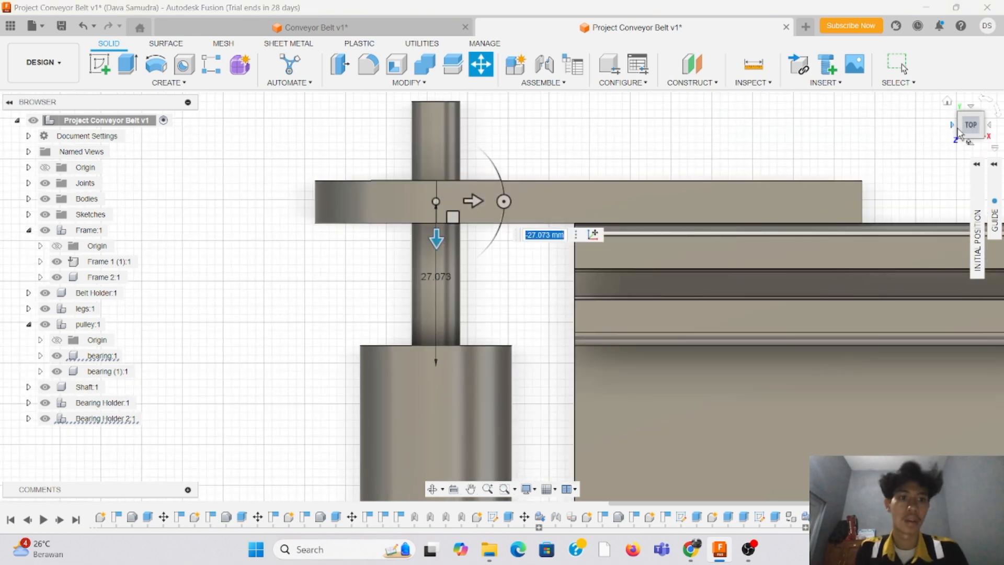
click(985, 135)
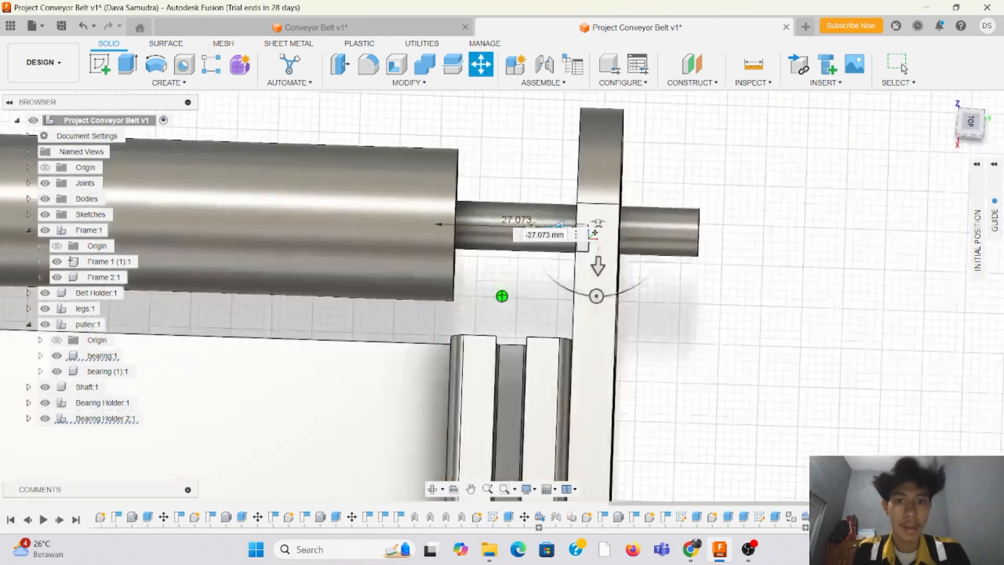
scroll(597, 219, down, 3)
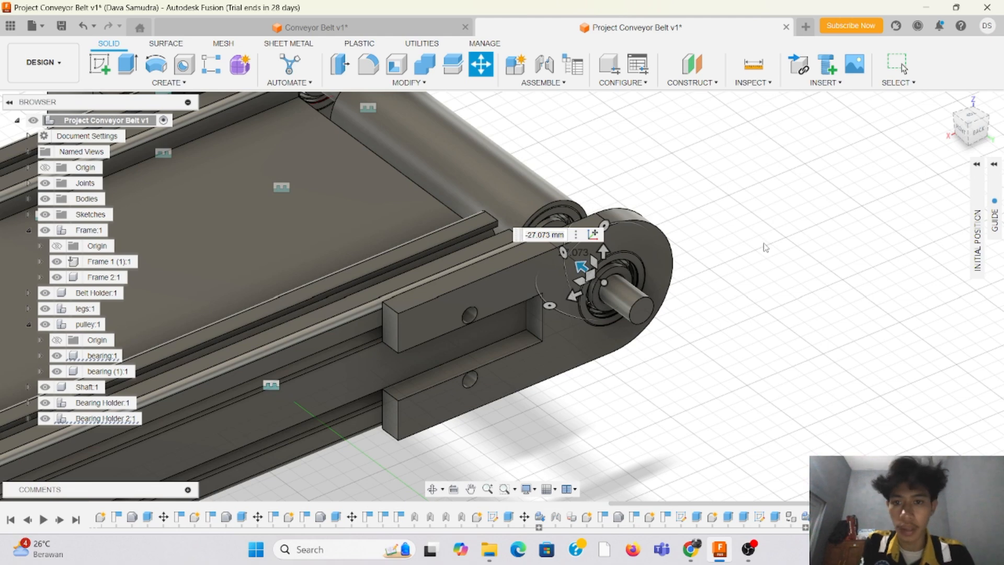
key(Return)
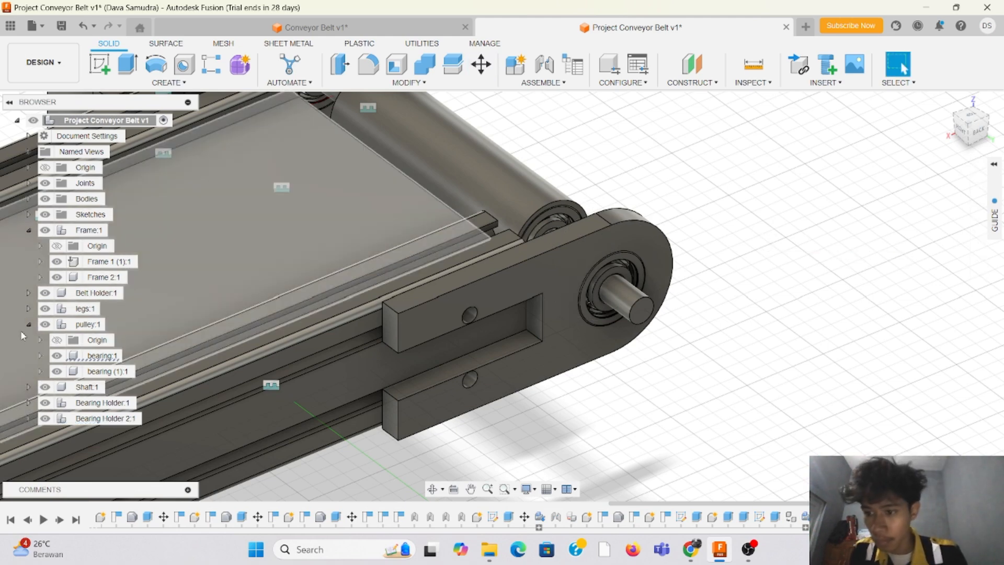
Step: Collapse the pulley component, expand Bearing Holder 2, and inspect the fitted bearing copy in its opening
click(29, 325)
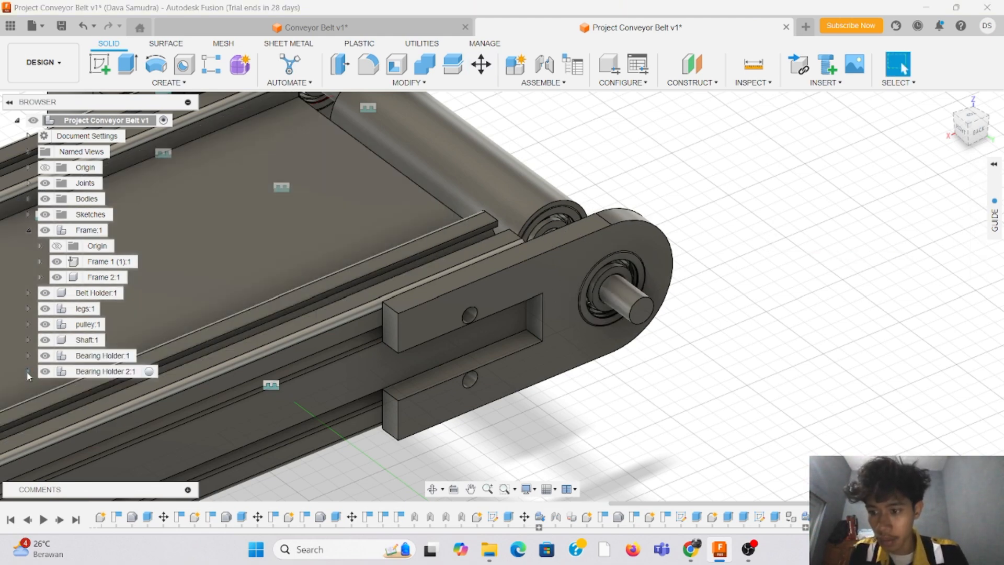
click(29, 372)
click(979, 131)
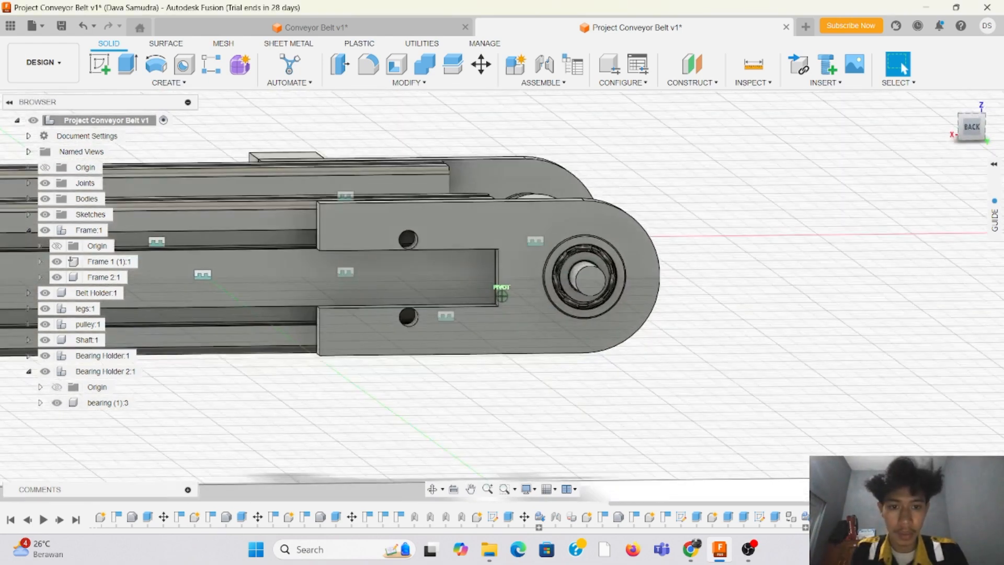
mouse_move(979, 131)
mouse_down()
mouse_move(964, 144)
mouse_move(939, 138)
mouse_move(975, 153)
mouse_move(982, 134)
mouse_up()
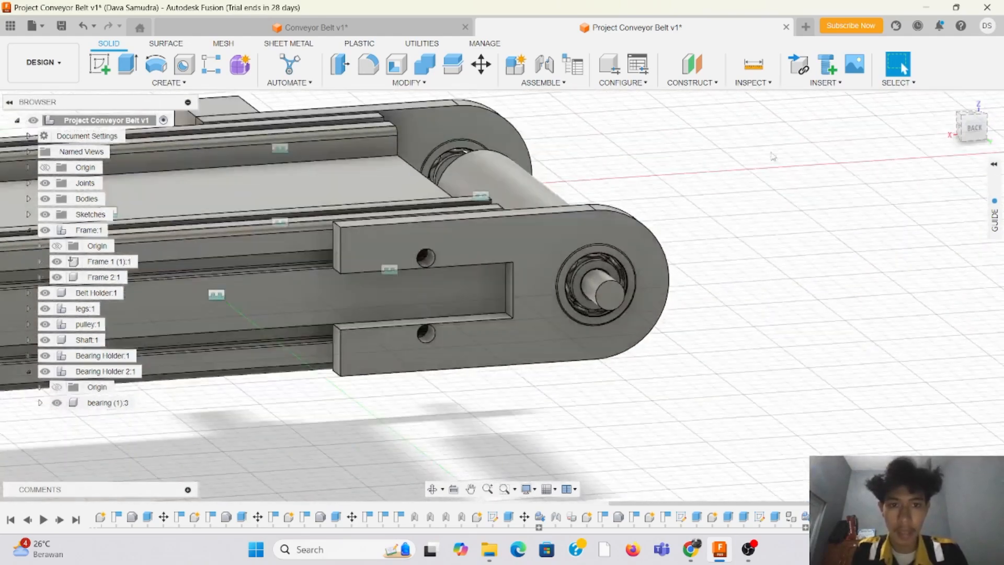
Step: Open the McMaster-Carr component catalog and search for screws
click(850, 84)
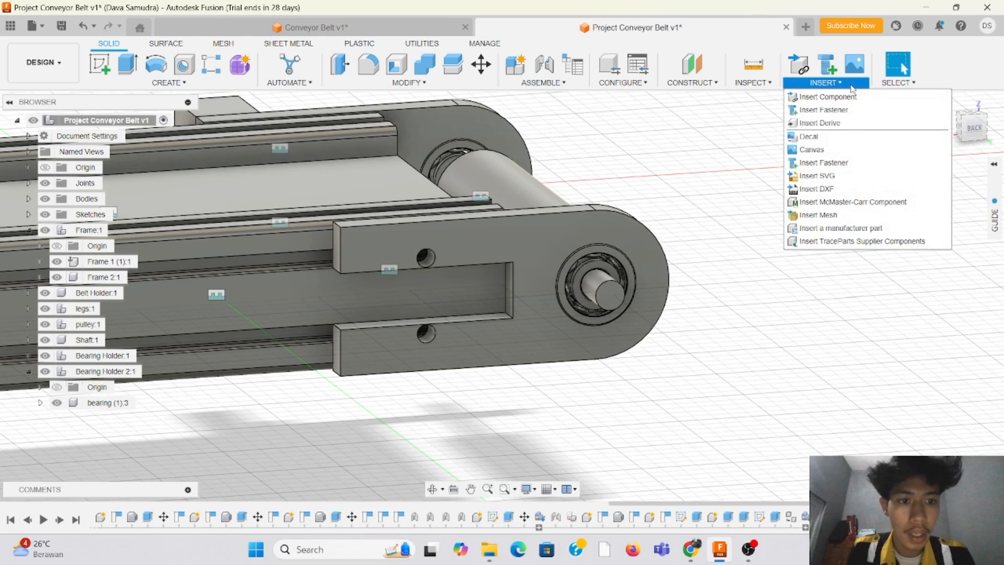
click(874, 203)
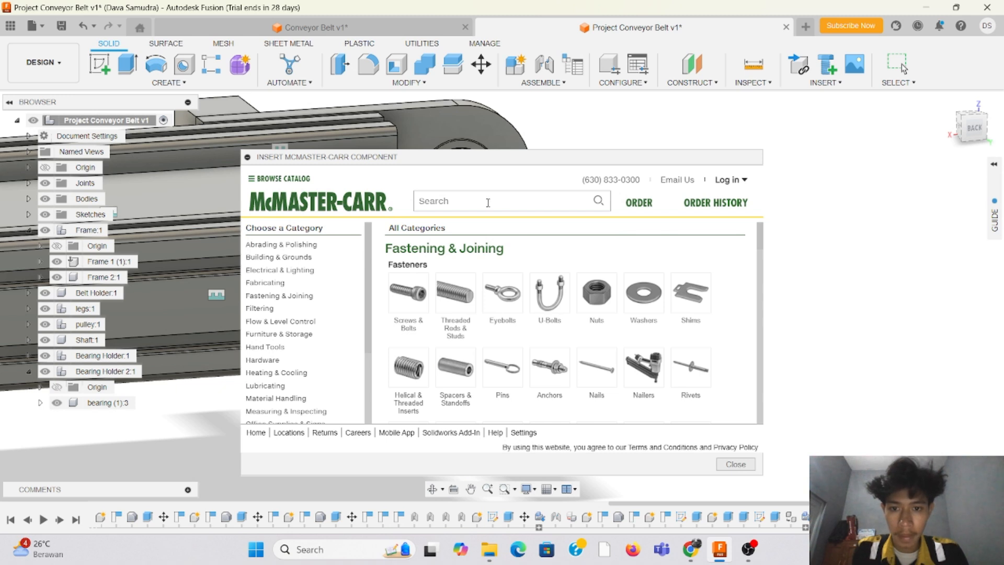
click(485, 199)
text(screws)
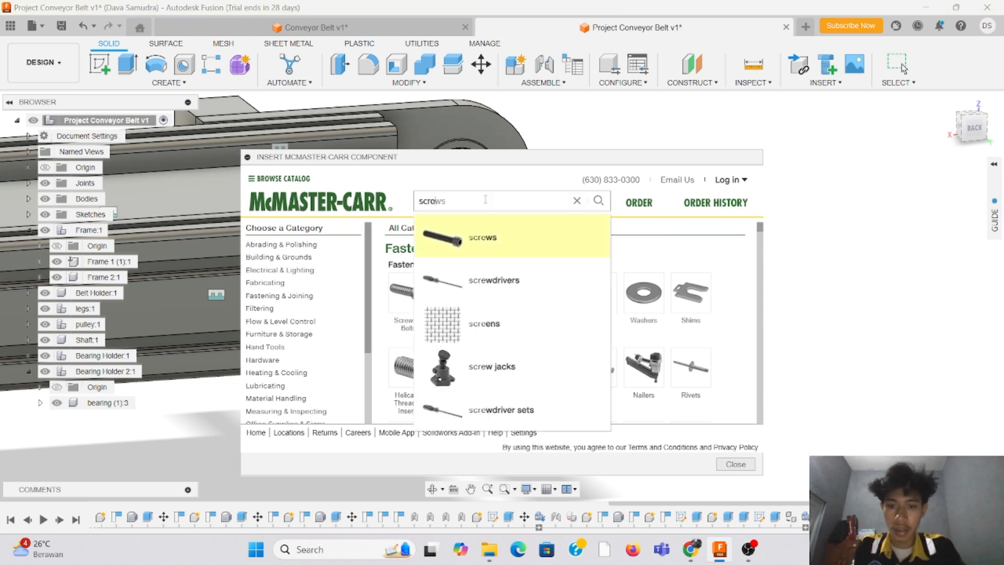
click(490, 238)
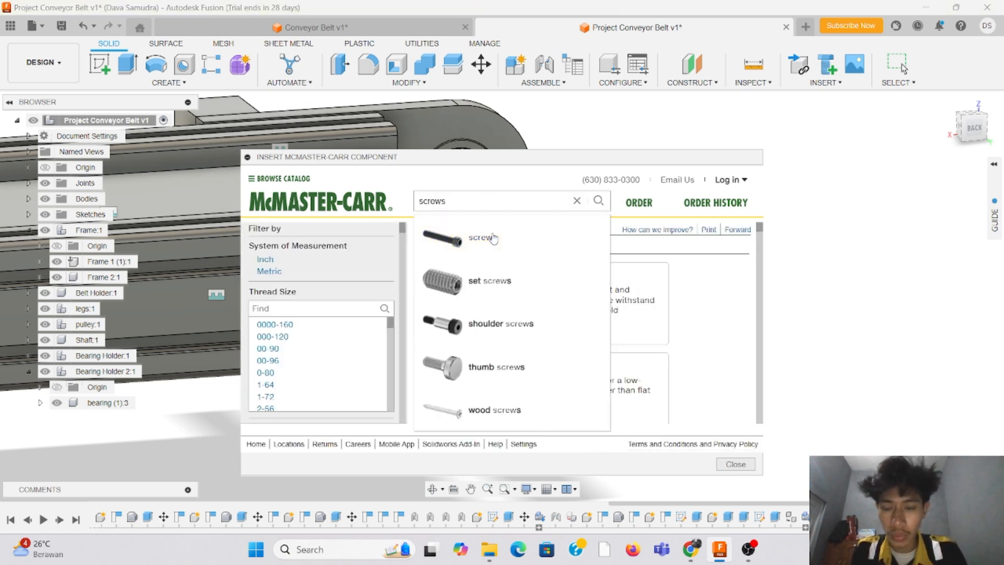
Step: Filter the screws to M5 thread, alloy steel socket head type and 10 mm length
scroll(380, 320, down, 5)
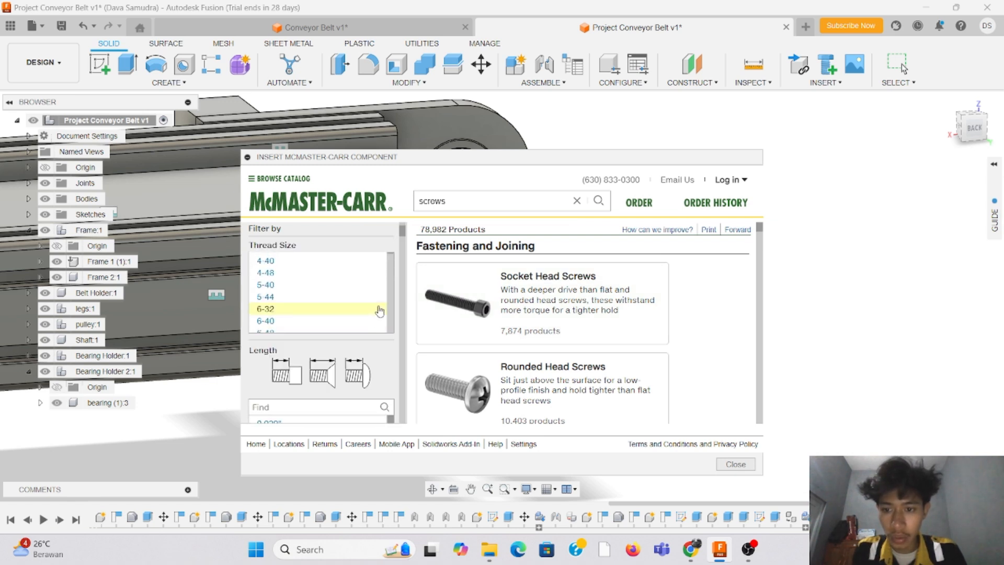
scroll(361, 289, down, 10)
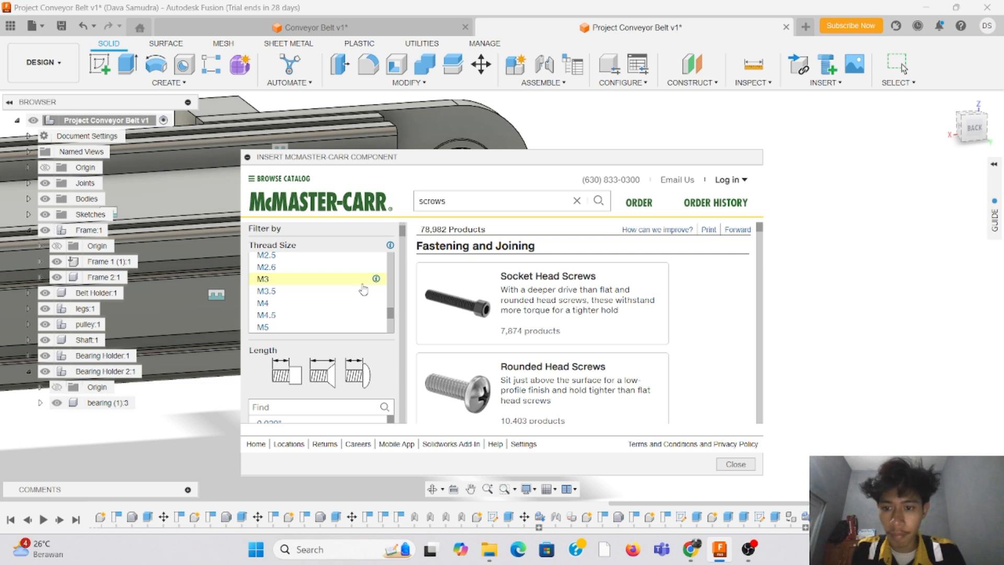
scroll(363, 290, down, 1)
click(354, 293)
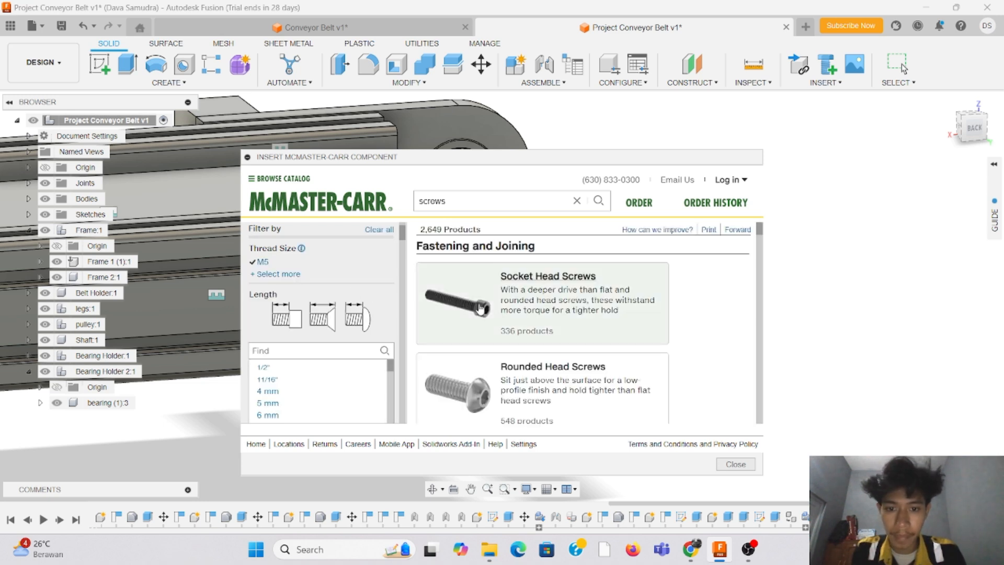
click(547, 280)
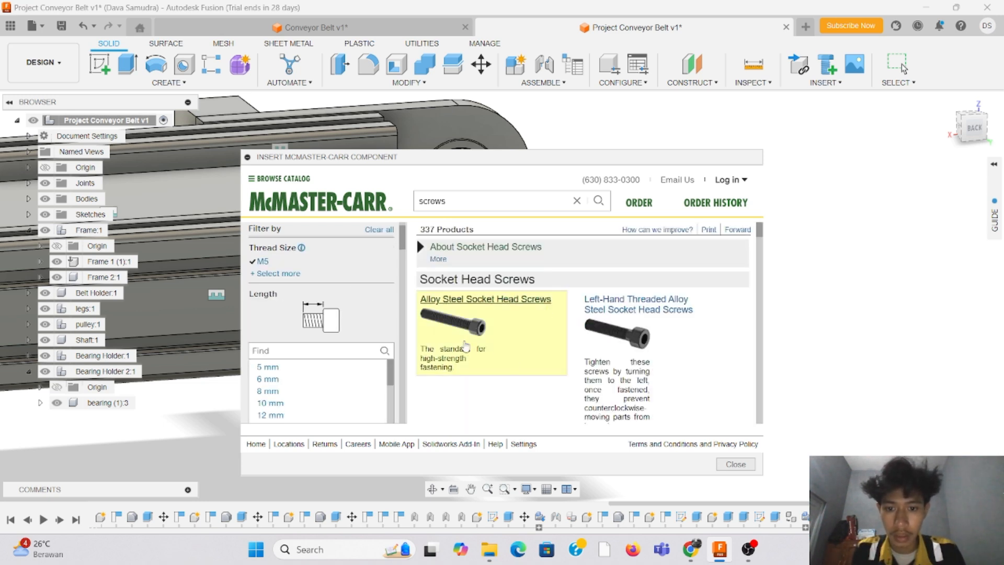
click(469, 304)
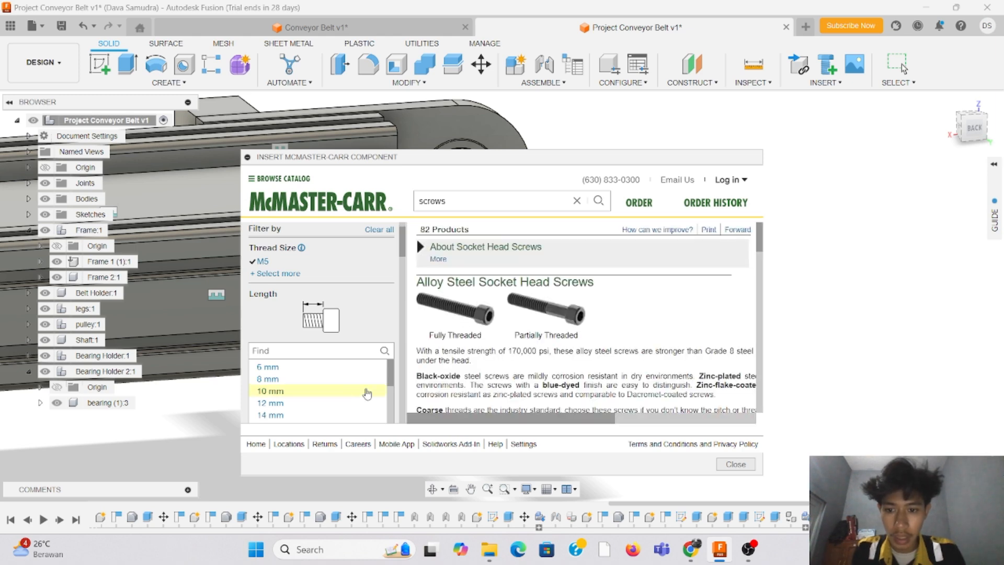
click(339, 399)
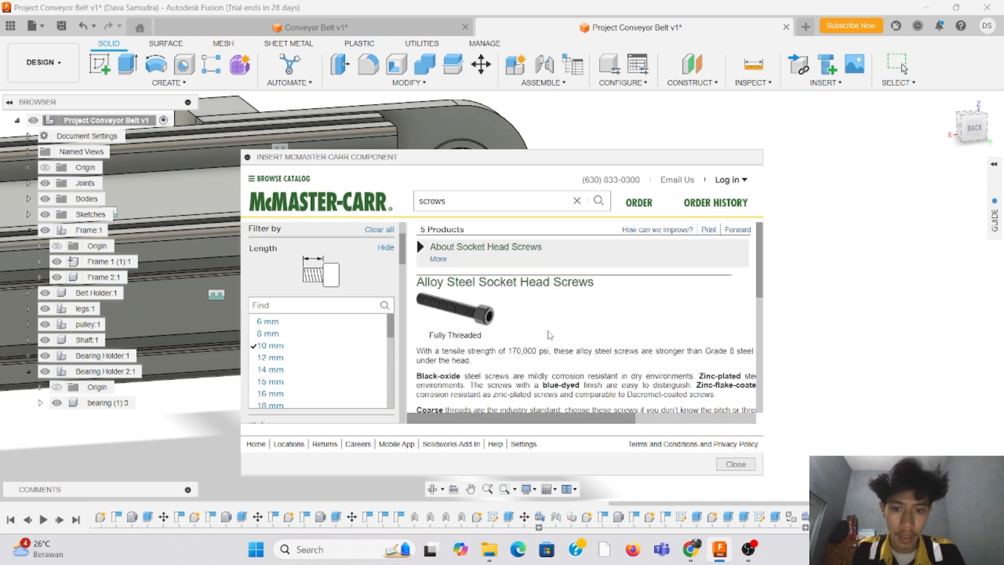
Step: Insert the black-oxide M5 × 0.8 mm, 10 mm long socket head screw, part 91290A224, as a 3-D STEP model
scroll(550, 315, down, 3)
scroll(541, 312, up, 1)
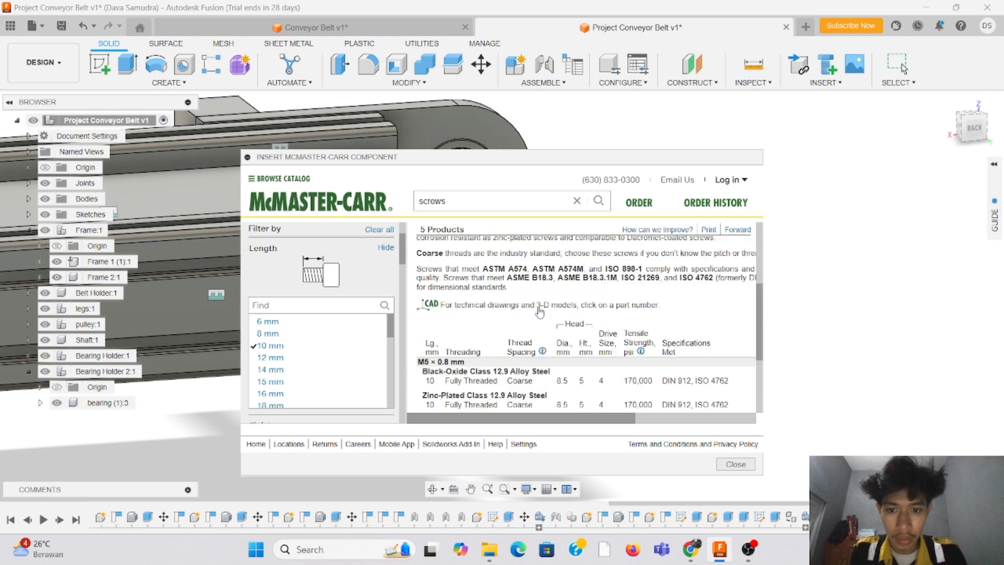
click(490, 384)
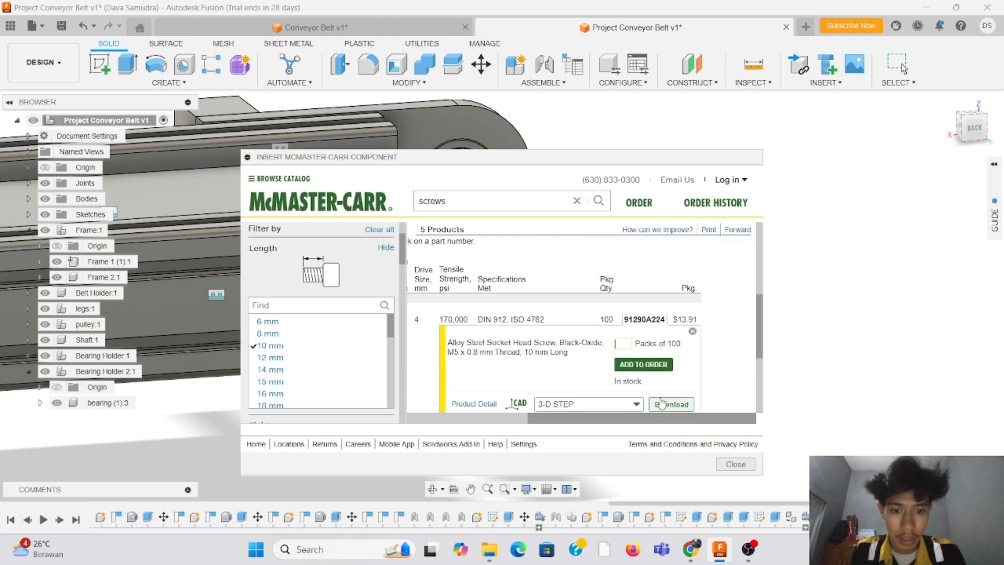
click(676, 405)
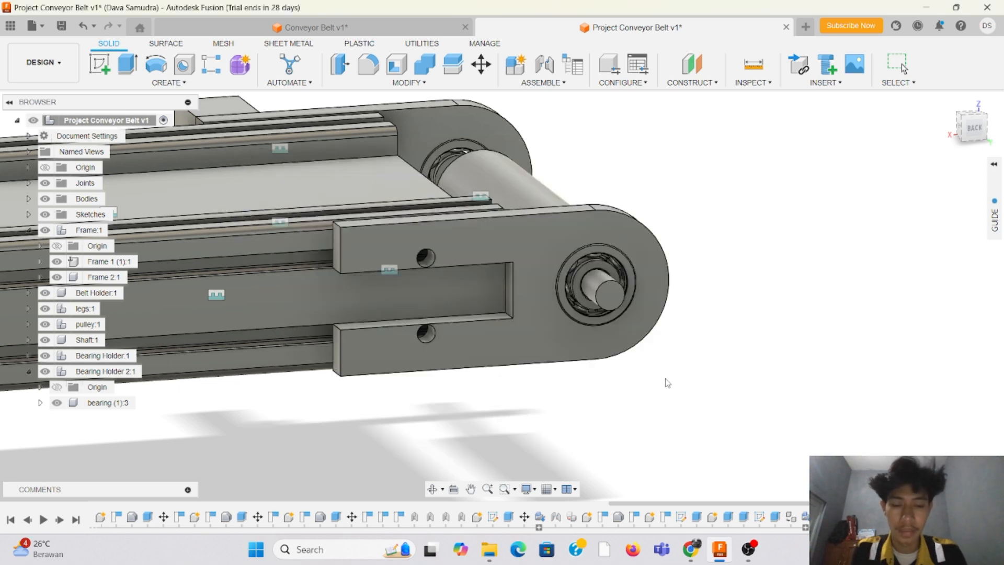
Step: Move the imported screw across the conveyor to the open space outside the rail that carries Bearing Holder 2
scroll(355, 209, up, 3)
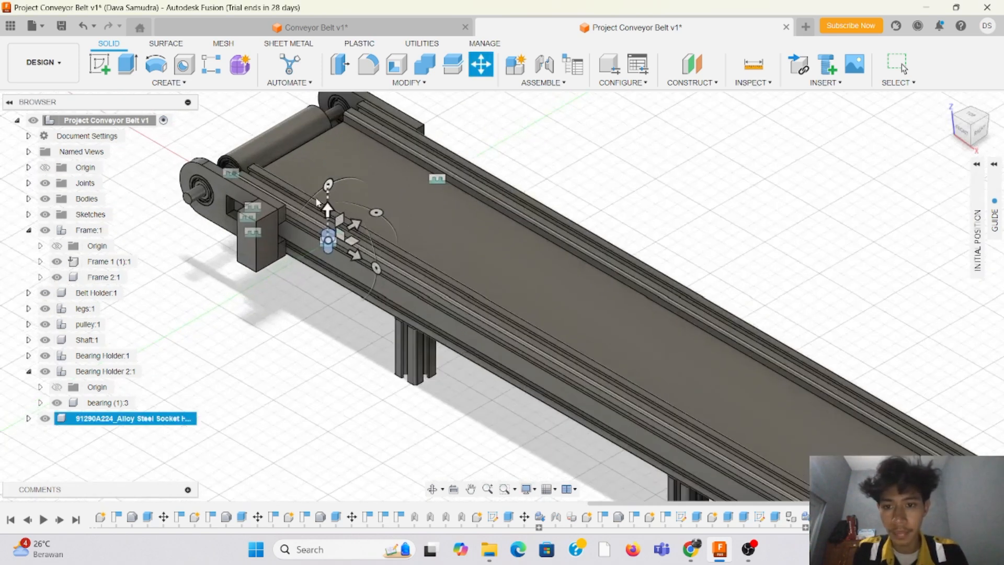
drag(328, 239, 470, 138)
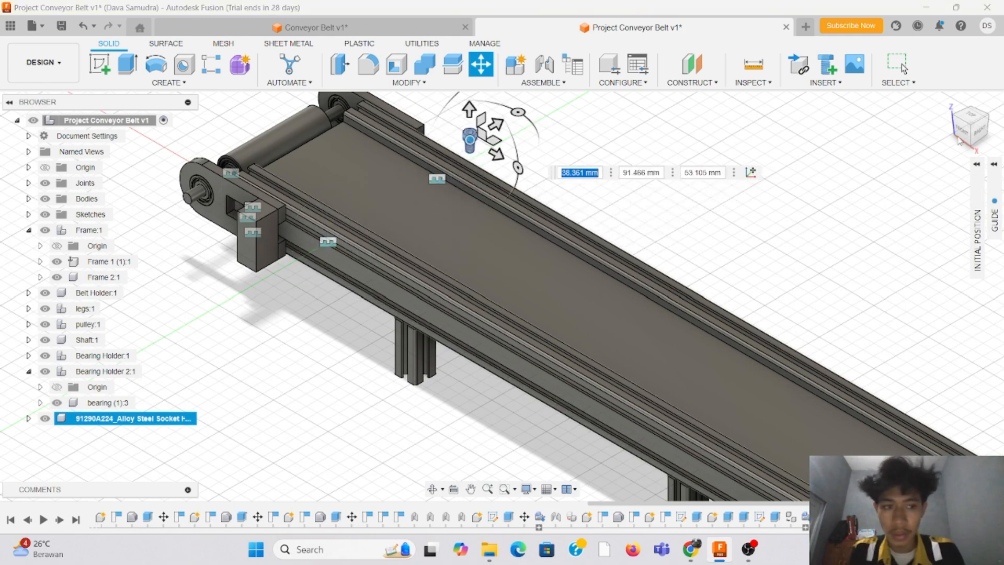
drag(970, 125, 936, 129)
scroll(541, 211, up, 5)
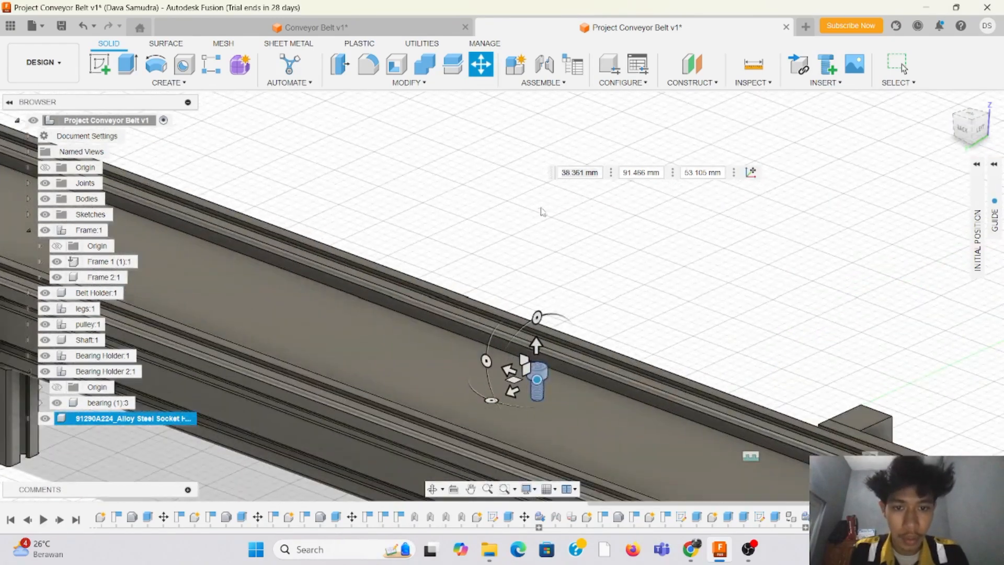
scroll(536, 241, down, 6)
scroll(529, 284, up, 4)
drag(515, 291, 336, 448)
scroll(622, 235, down, 2)
scroll(623, 235, up, 4)
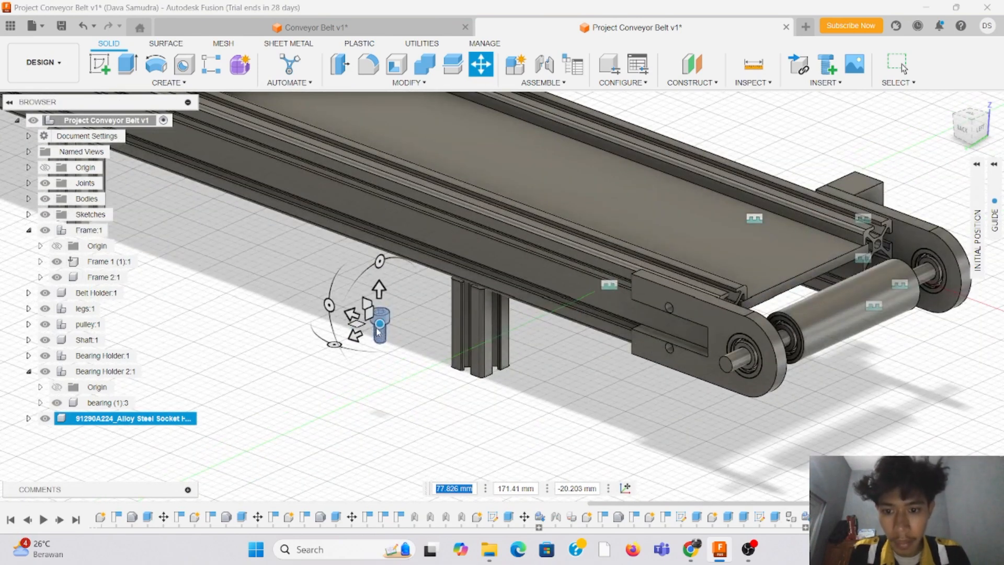
Step: Place the screw beside the leg near Bearing Holder 2 and rotate it -90° so it lies horizontally with its tip toward the conveyor
drag(379, 332, 525, 388)
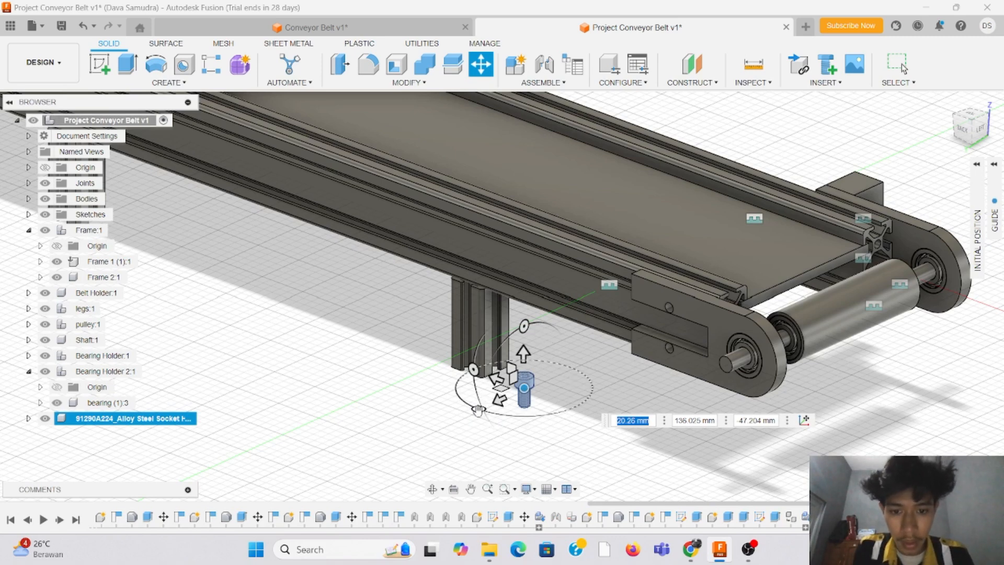
drag(524, 326, 480, 408)
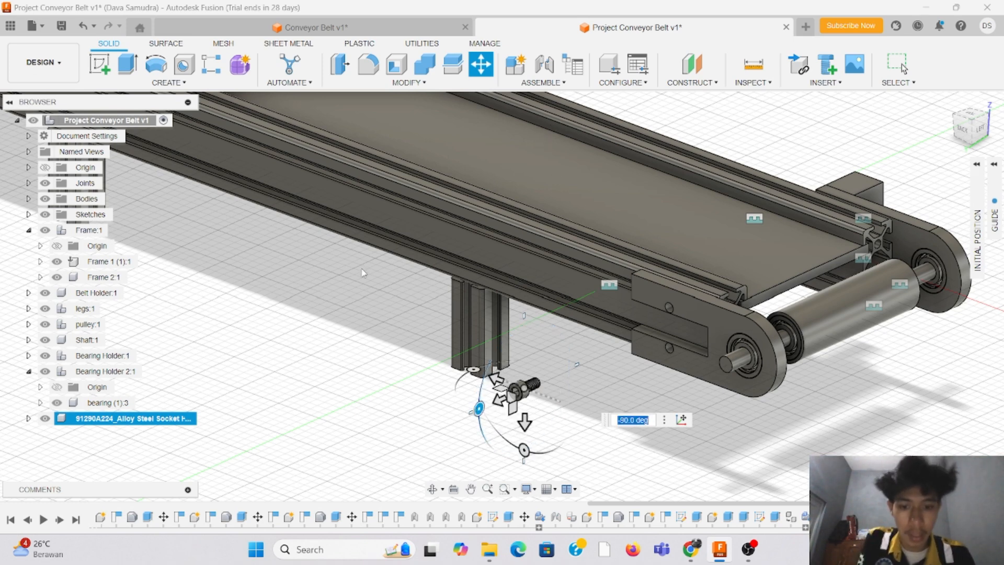
key(Return)
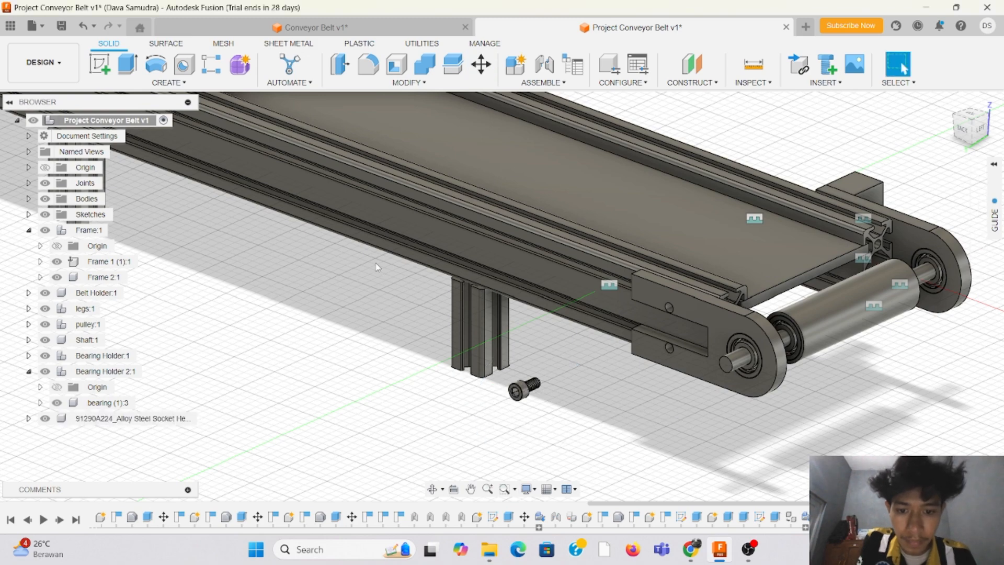
Step: Start a joint and pick the centre of the M5 screw's threaded end as its first origin
click(974, 120)
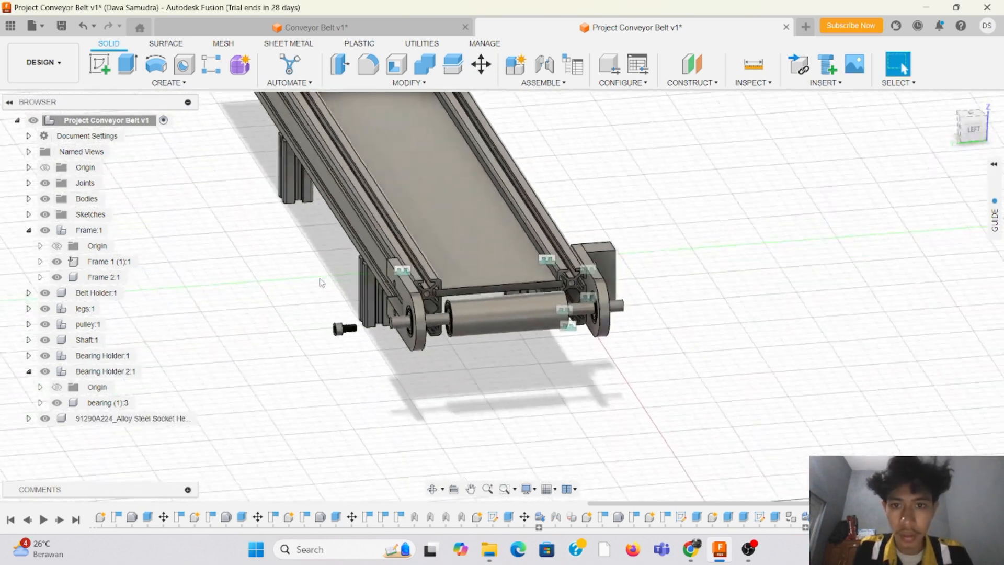
scroll(322, 283, up, 3)
click(556, 84)
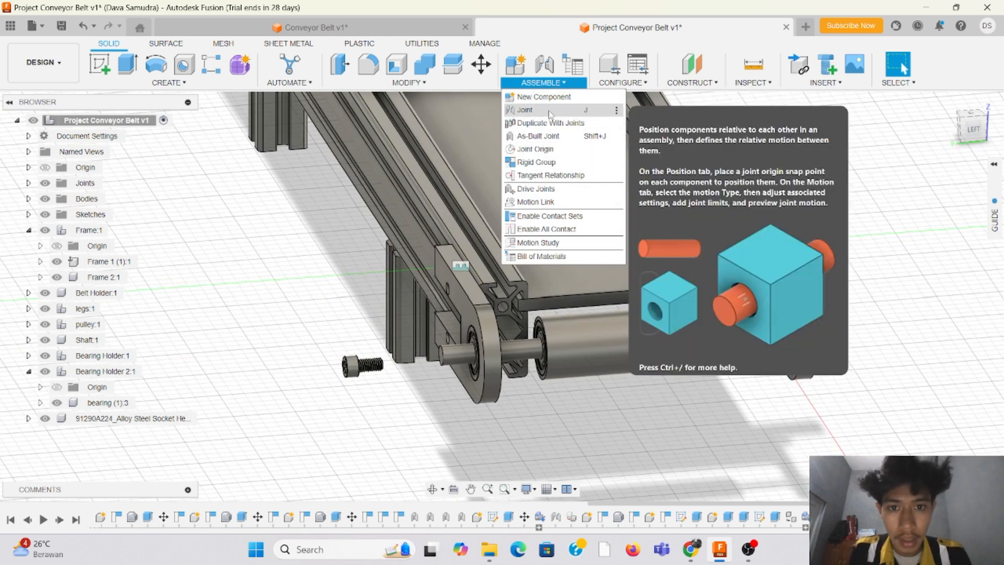
click(549, 111)
scroll(409, 338, up, 3)
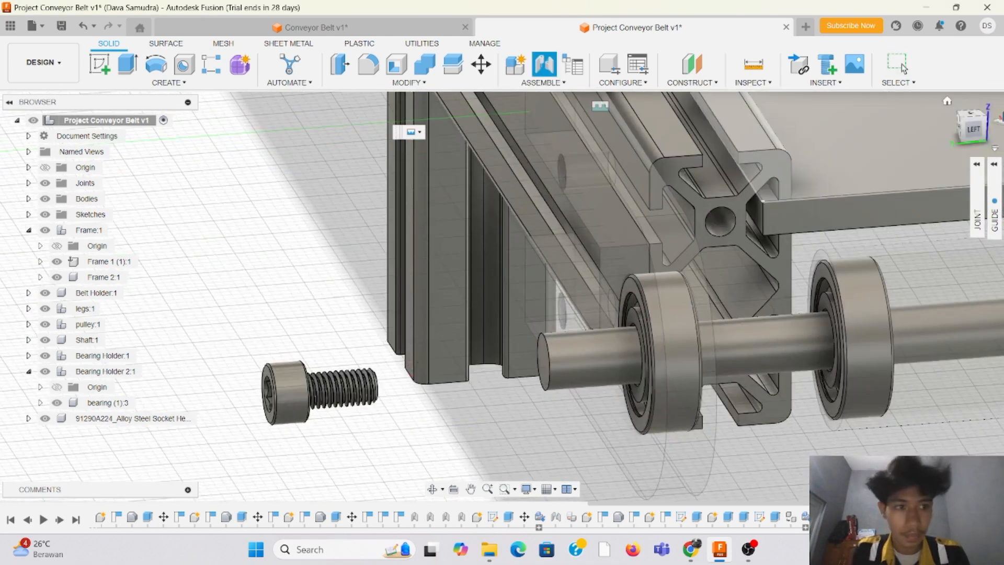
drag(974, 130, 574, 120)
scroll(573, 119, down, 5)
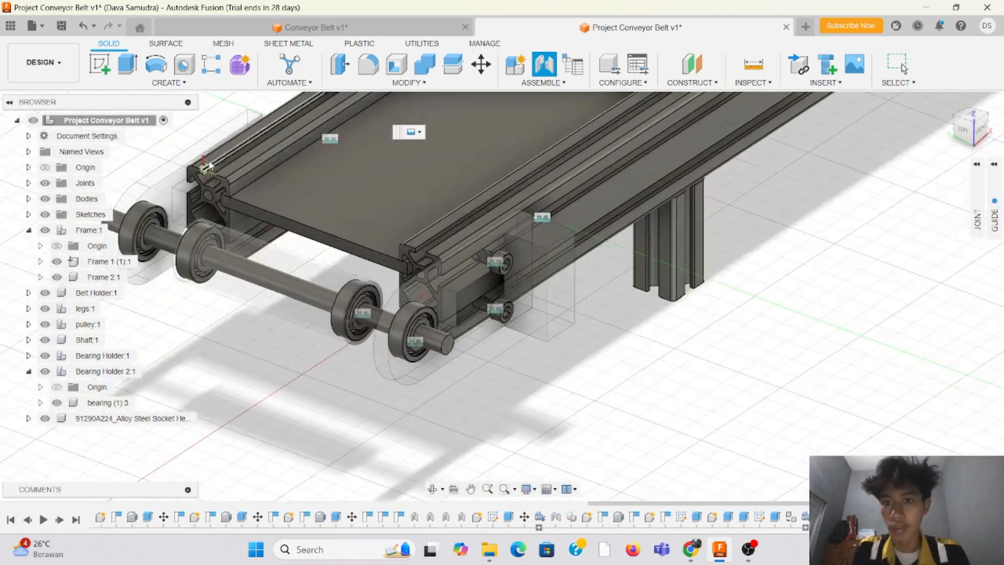
scroll(191, 161, up, 4)
scroll(777, 159, down, 5)
scroll(508, 115, up, 6)
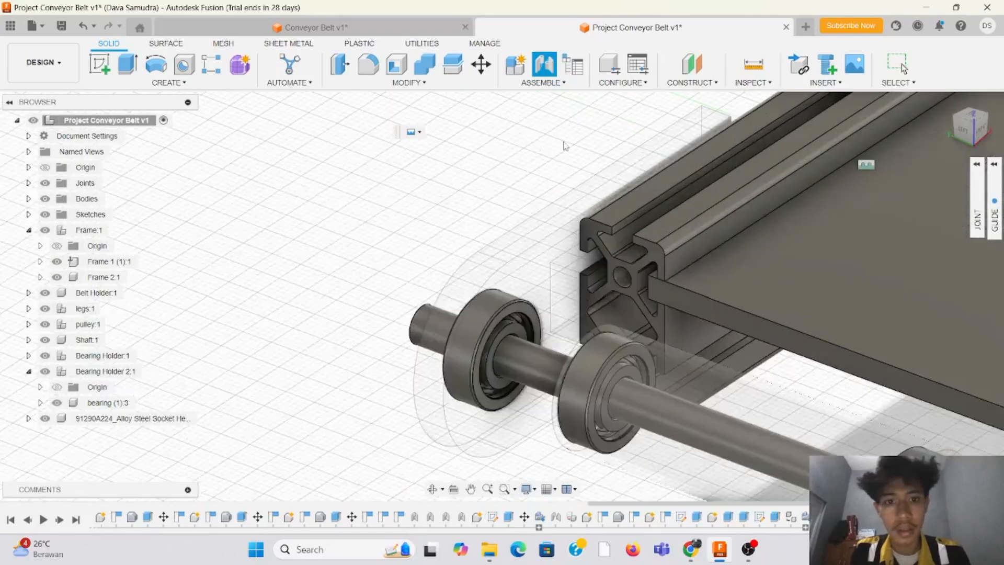
mouse_move(973, 132)
mouse_down()
mouse_move(995, 126)
mouse_move(997, 134)
mouse_move(971, 134)
mouse_up()
scroll(474, 213, down, 5)
scroll(814, 234, up, 9)
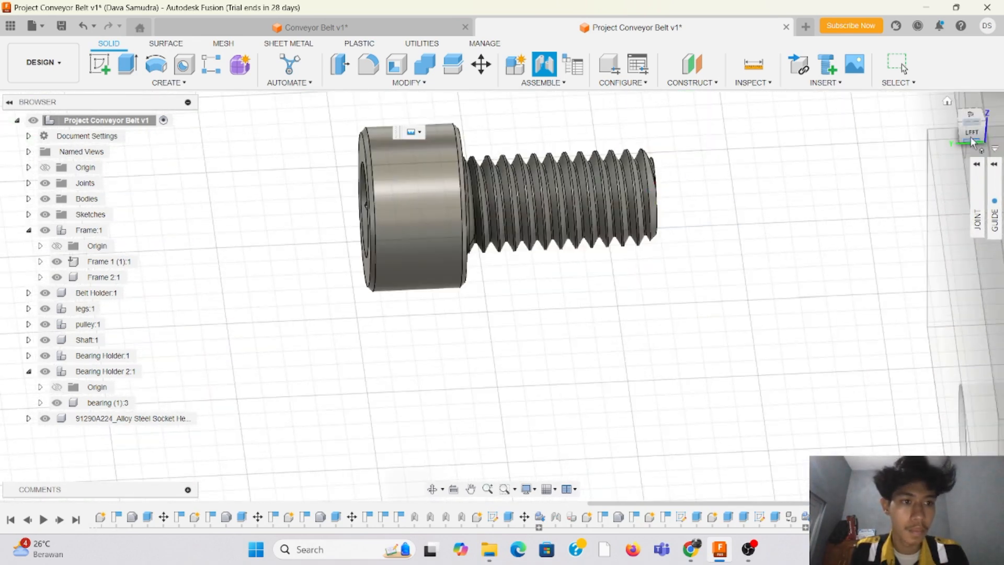
drag(971, 129, 986, 135)
click(583, 260)
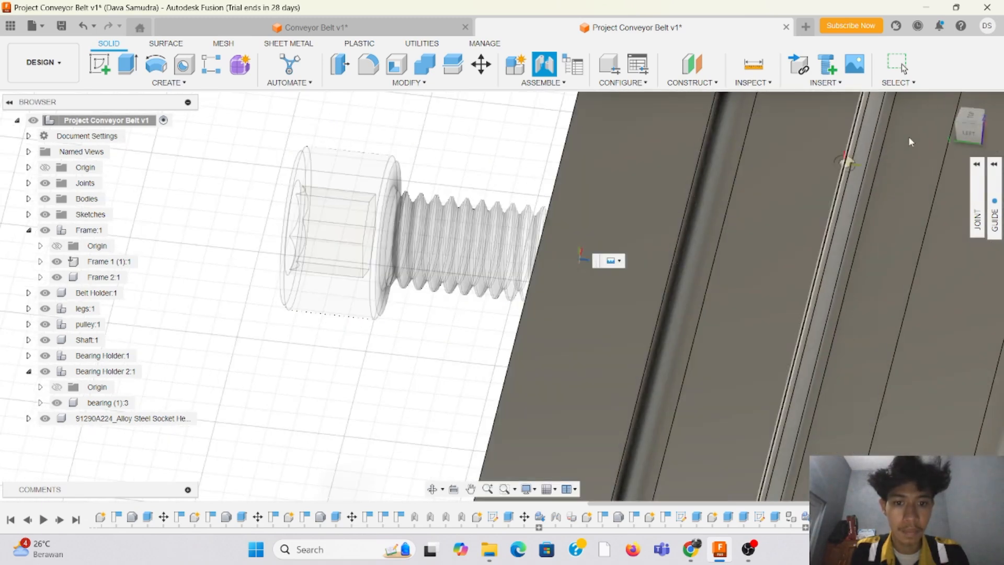
Step: Snap the screw's joint to the centre of the upper screw hole on the outer face of Bearing Holder 2
scroll(531, 224, down, 10)
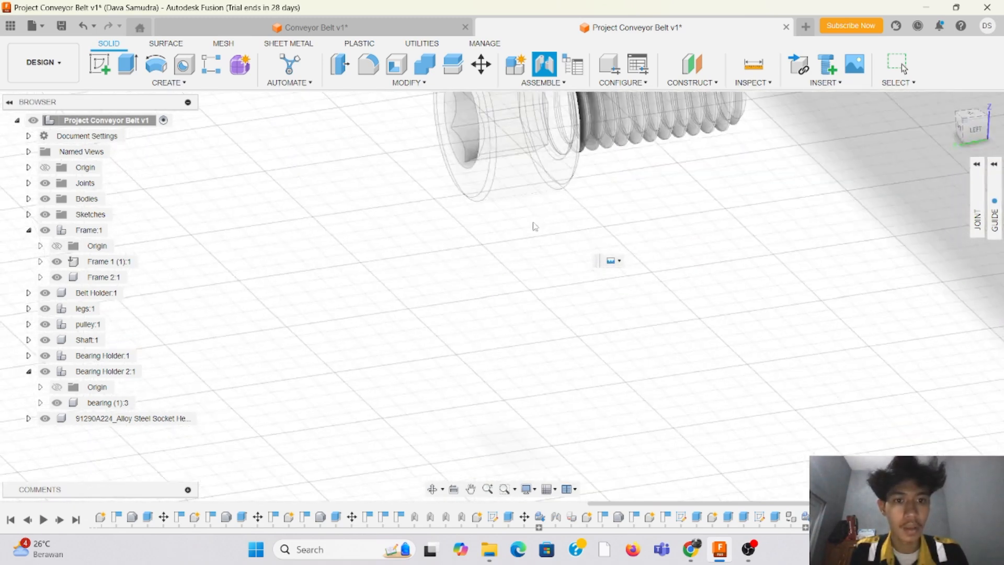
middle_drag(363, 214, 368, 315)
scroll(524, 222, down, 1)
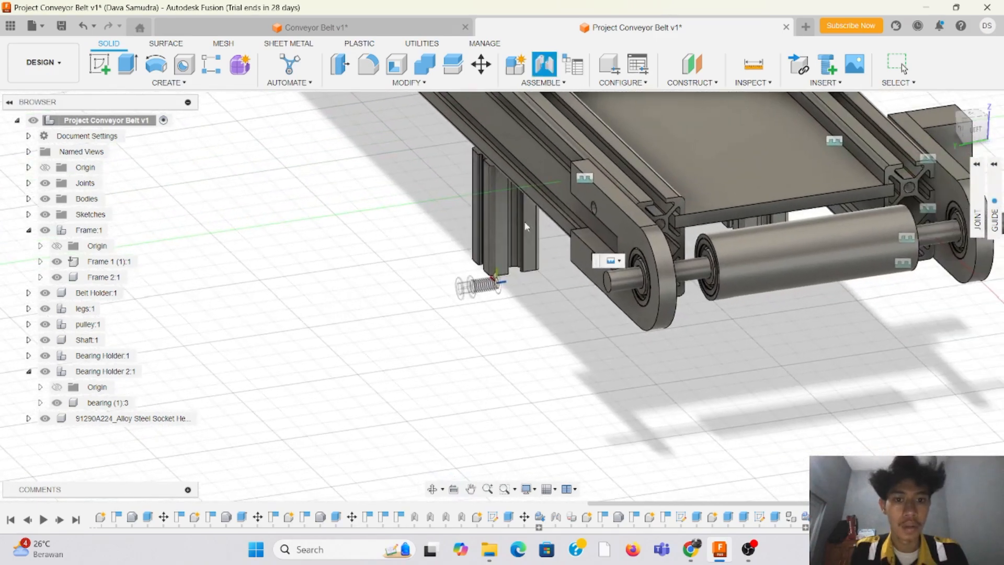
scroll(769, 169, down, 3)
scroll(722, 186, up, 4)
scroll(598, 233, up, 6)
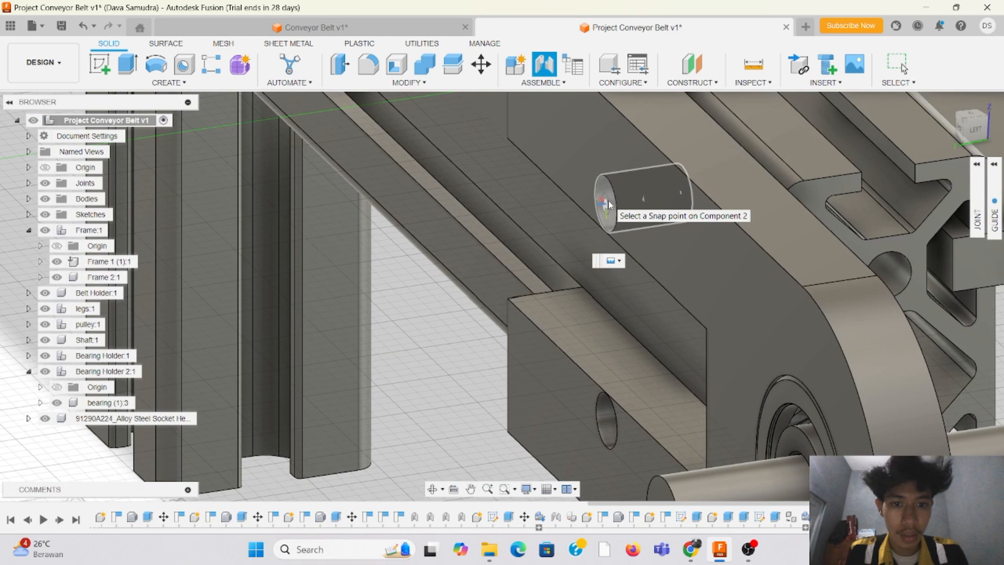
click(607, 202)
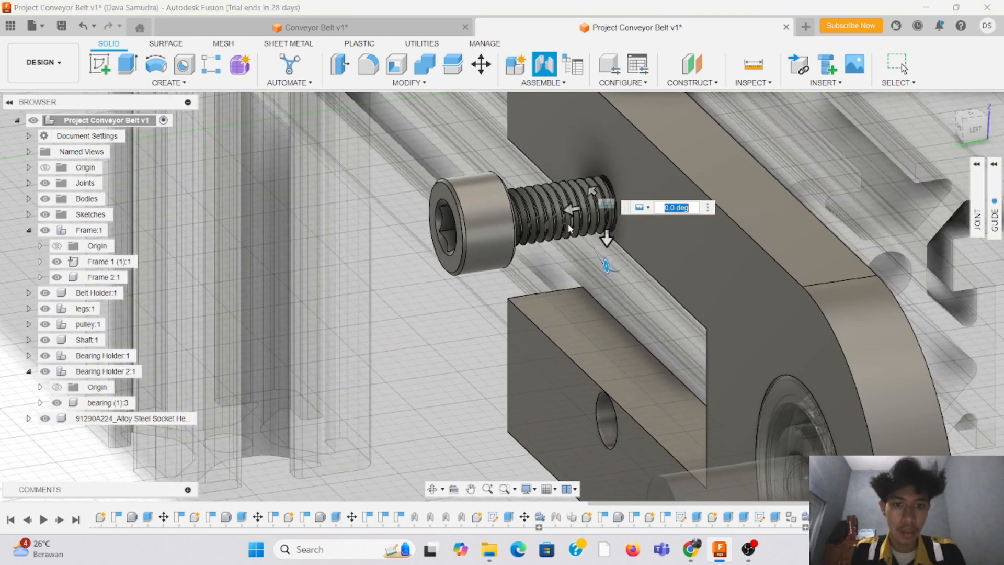
Step: Offset the screw joint by -9.841 mm to seat the head against the outer face of Bearing Holder 2
drag(967, 134, 973, 145)
scroll(446, 227, down, 5)
scroll(622, 351, up, 3)
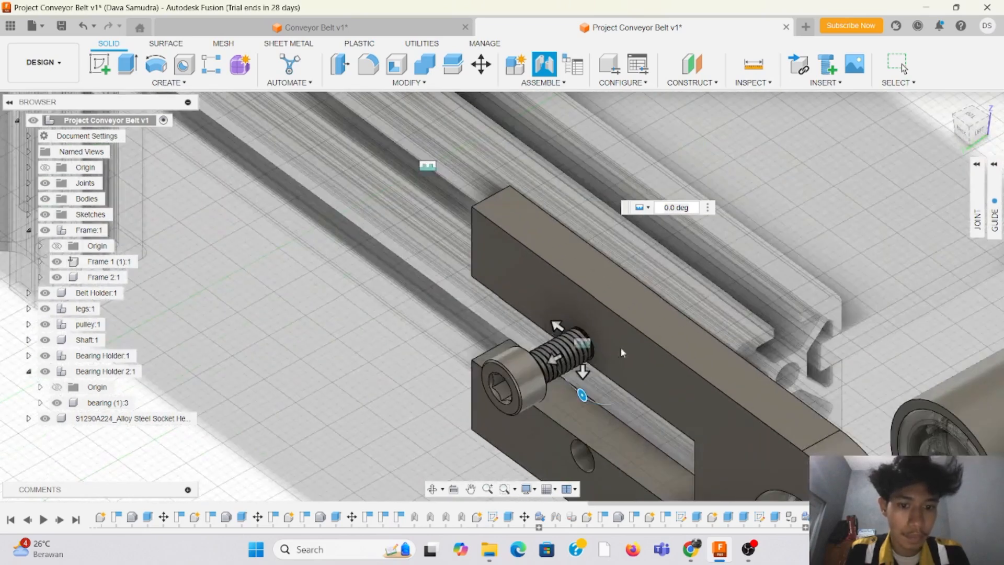
drag(553, 361, 606, 343)
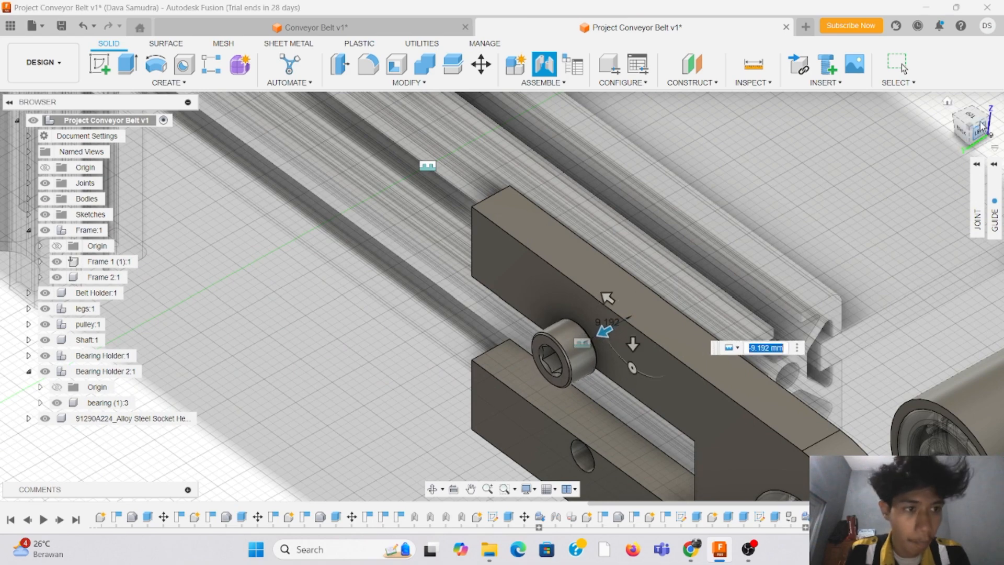
drag(978, 130, 967, 130)
shift+middle_drag(489, 298, 409, 276)
drag(317, 377, 320, 378)
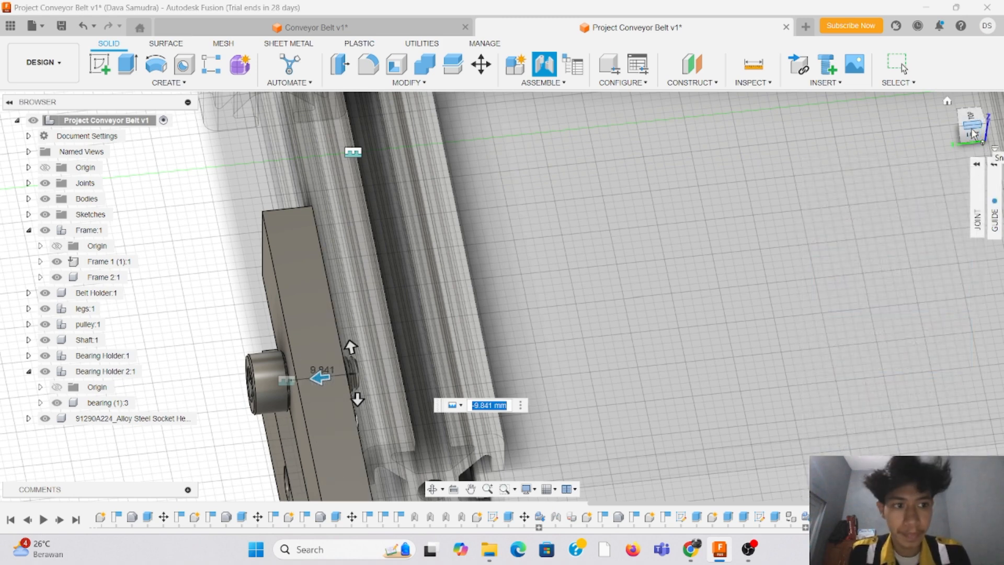
drag(974, 134, 990, 112)
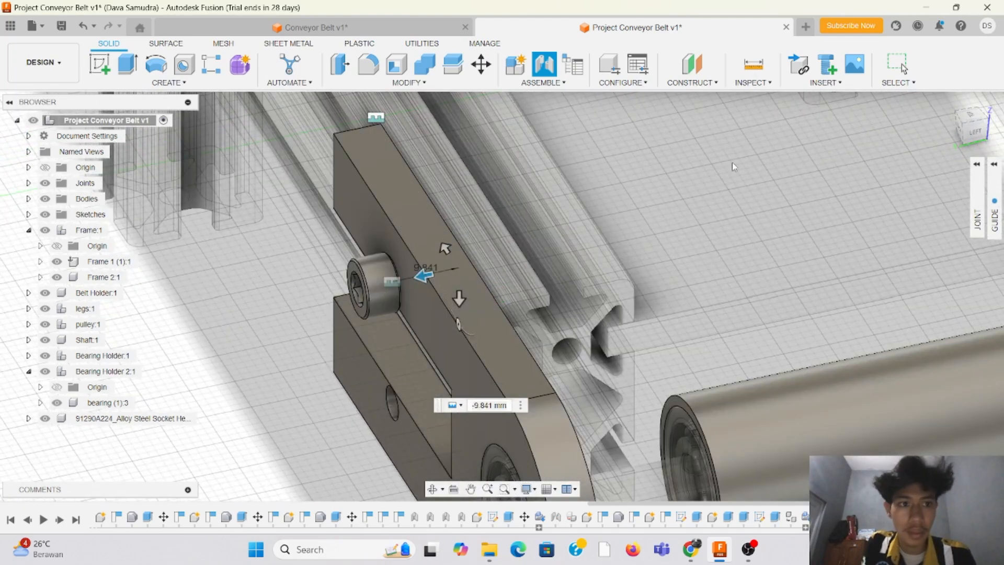
key(Return)
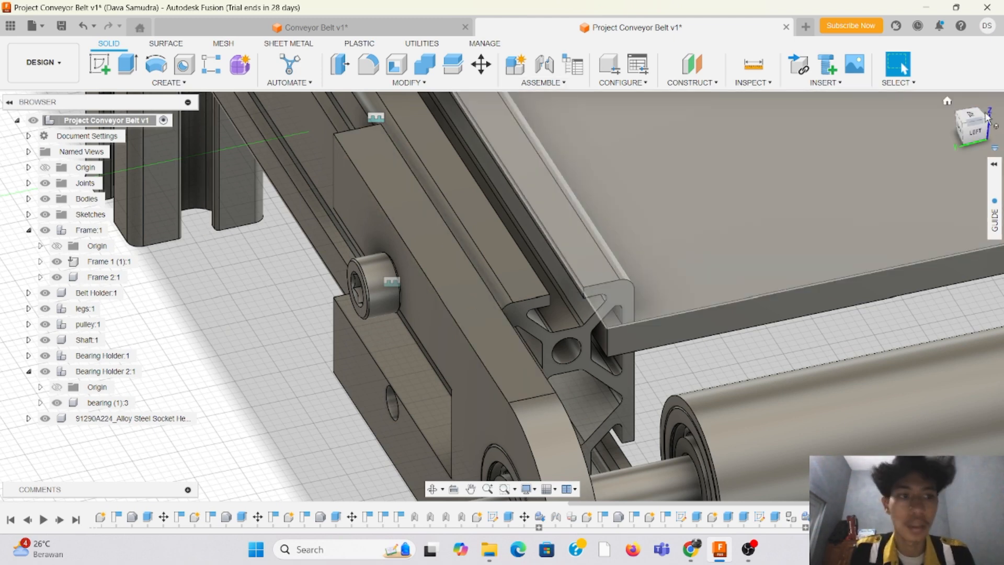
Step: Duplicate the M5 screw together with its joint into the lower screw hole of Bearing Holder 2
mouse_move(979, 133)
mouse_down()
mouse_move(980, 145)
mouse_move(970, 108)
mouse_move(976, 125)
mouse_up()
click(561, 84)
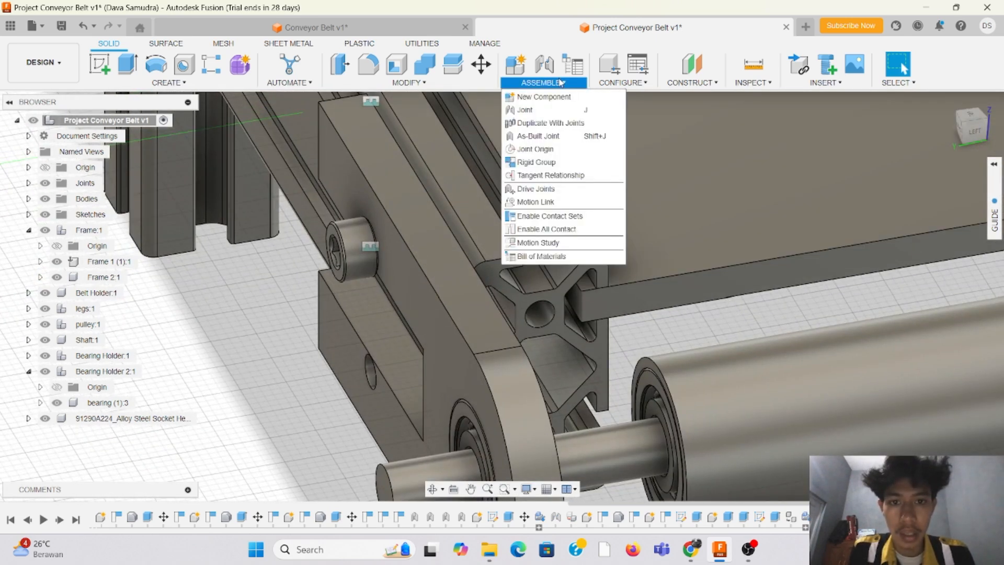
click(555, 124)
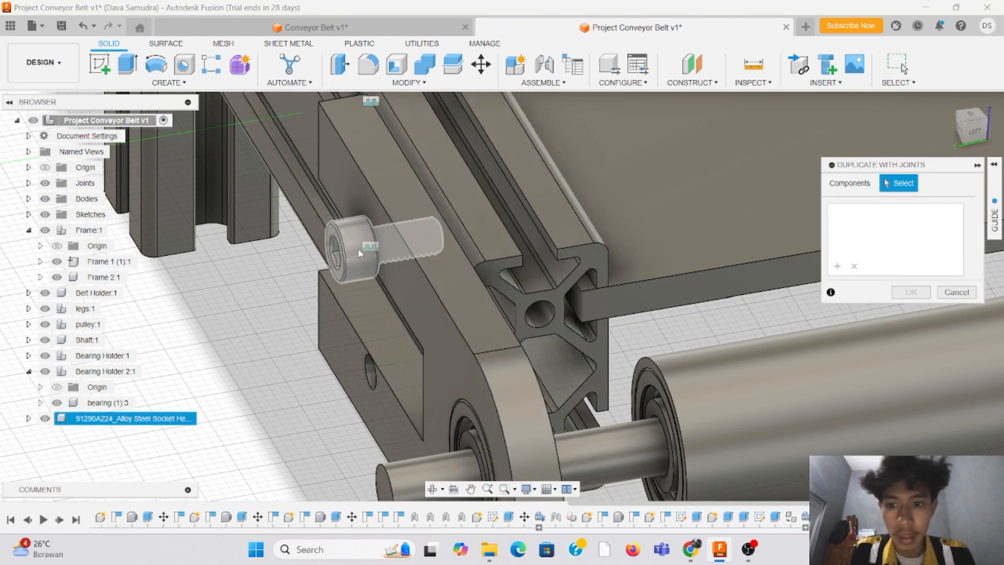
click(353, 248)
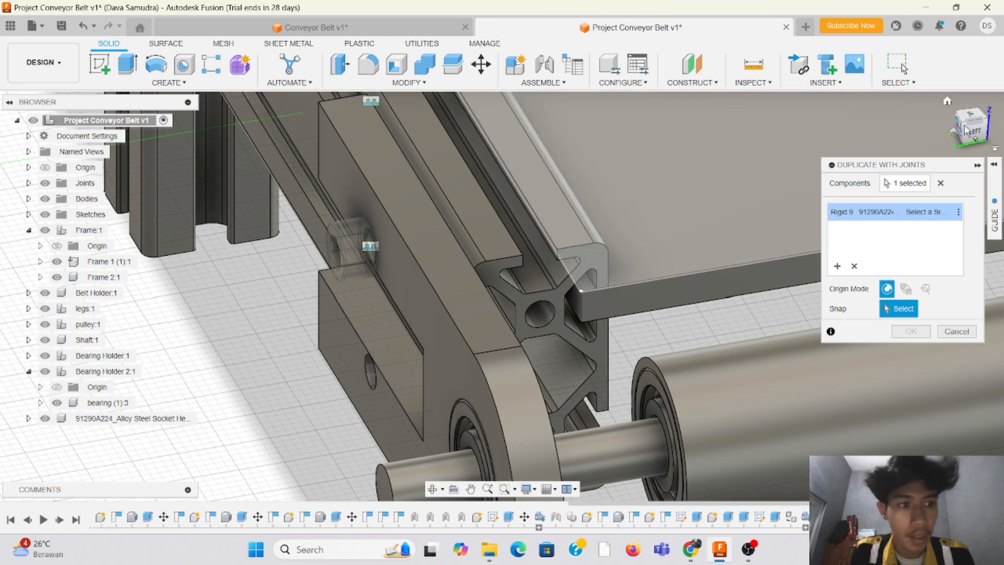
drag(981, 133, 991, 133)
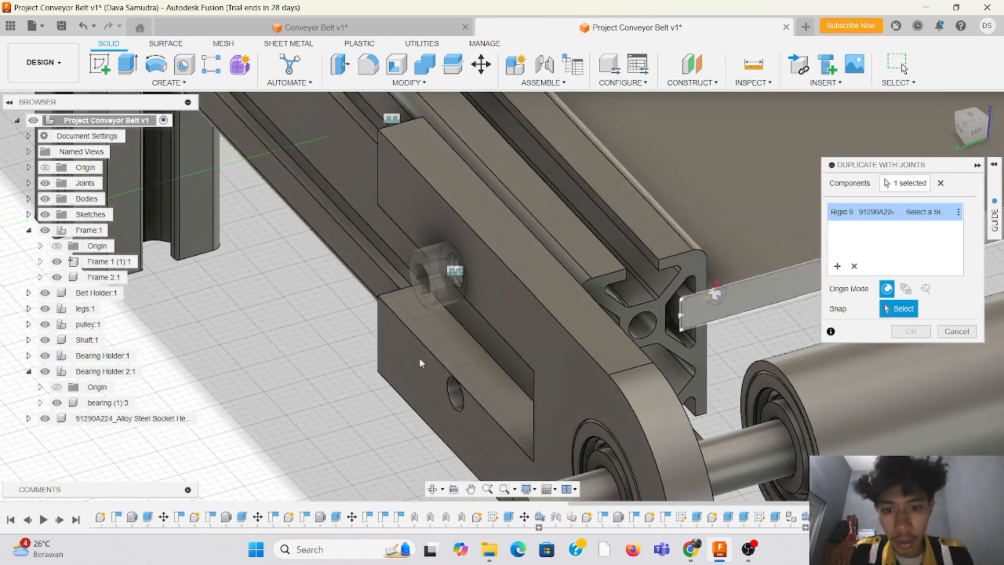
click(457, 398)
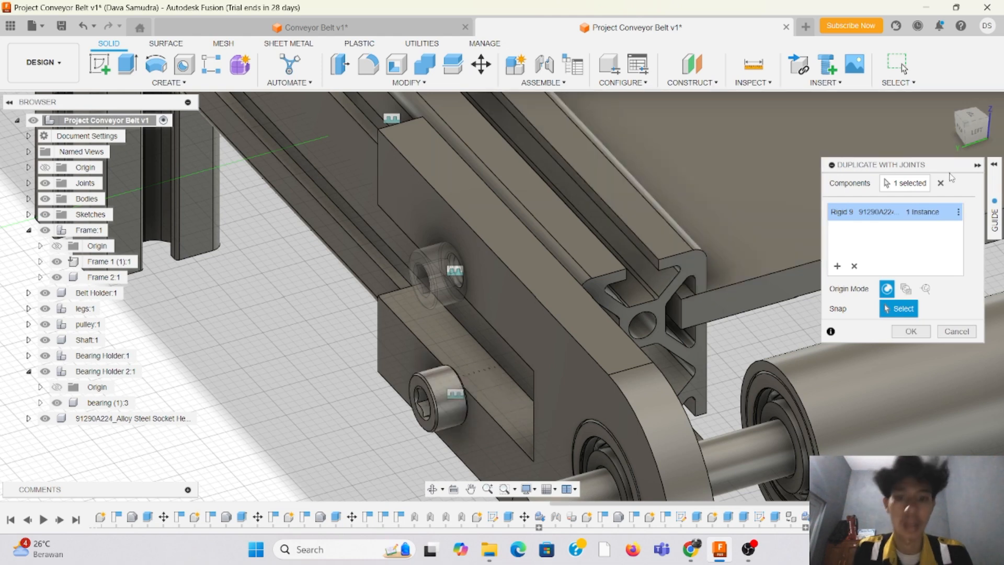
mouse_move(977, 135)
mouse_down()
mouse_move(998, 117)
mouse_move(993, 131)
mouse_up()
click(922, 335)
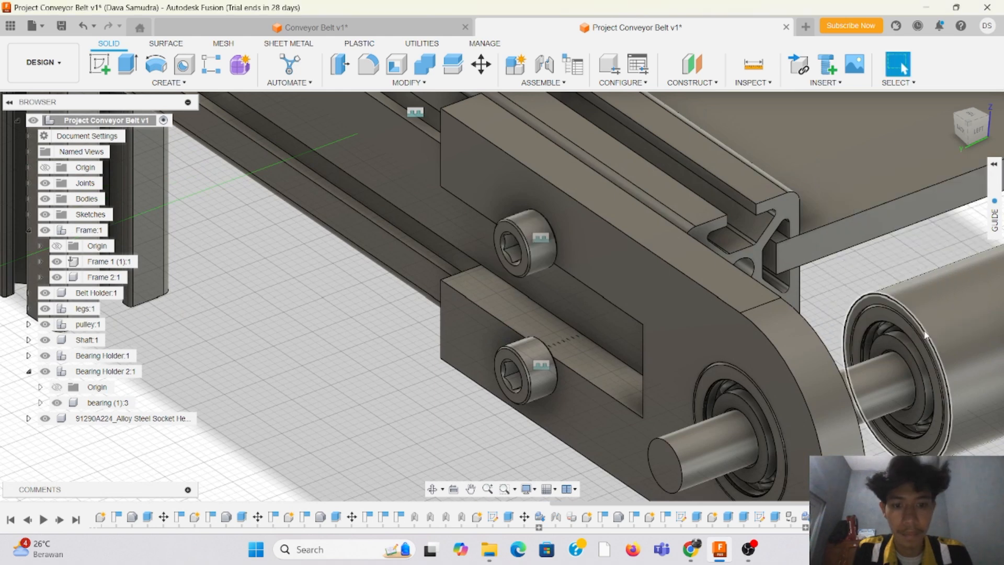
Step: Create a sketch on the outer face of Bearing Holder 2, where the two screws are fitted
scroll(322, 286, down, 2)
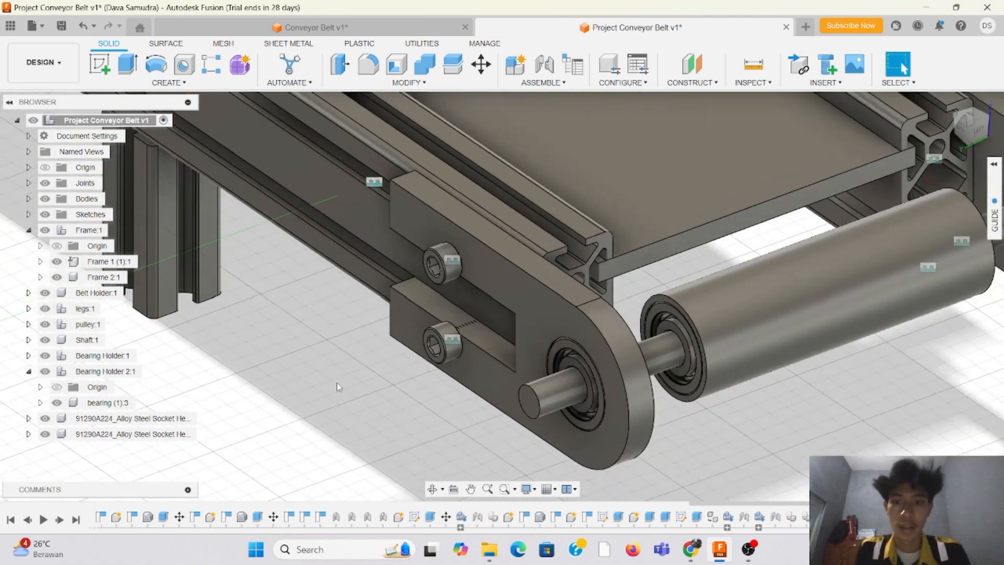
middle_drag(337, 387, 225, 364)
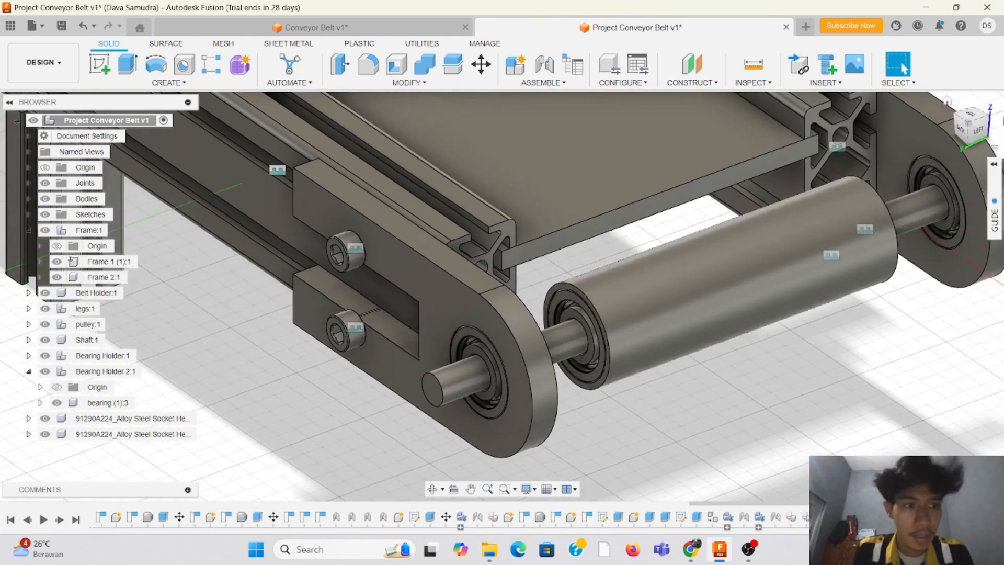
click(978, 131)
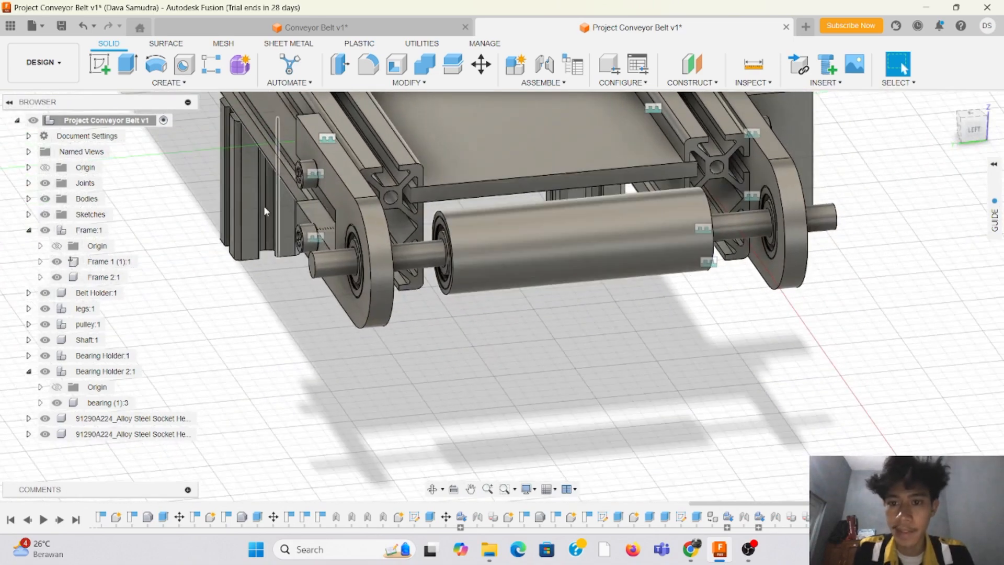
scroll(263, 205, up, 3)
mouse_move(980, 128)
mouse_down()
mouse_move(991, 142)
mouse_move(999, 119)
mouse_up()
scroll(413, 323, down, 5)
scroll(523, 146, up, 4)
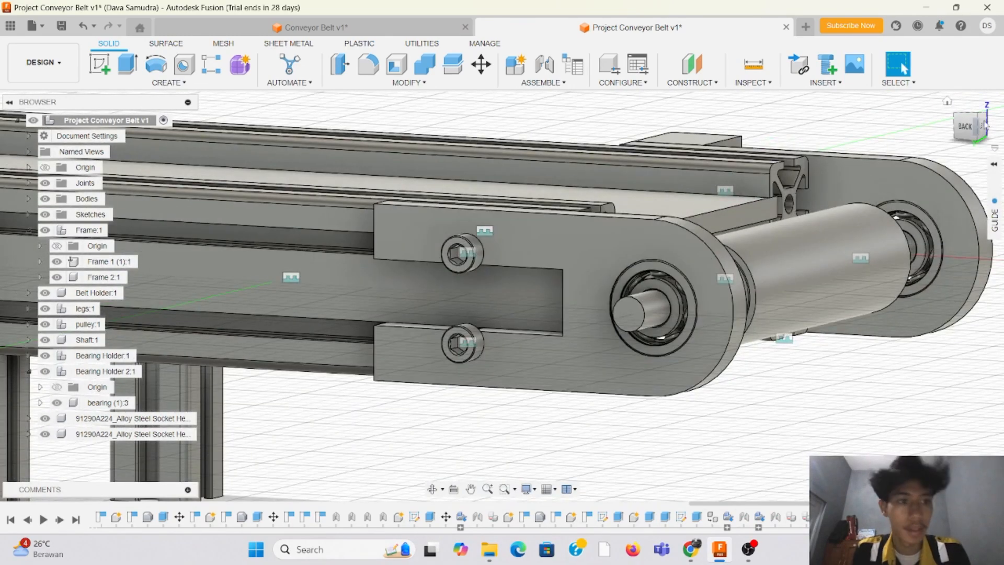
click(968, 128)
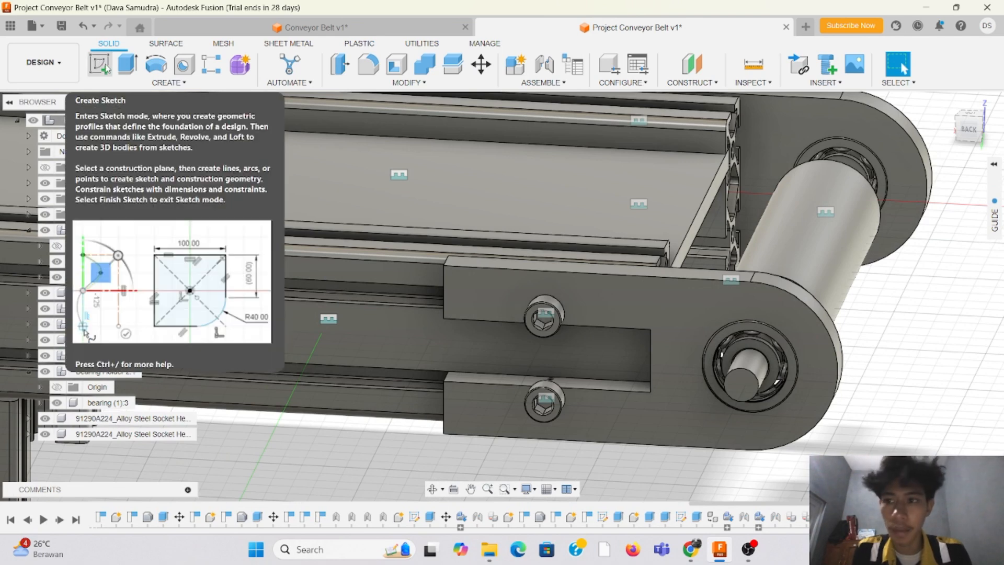
click(99, 66)
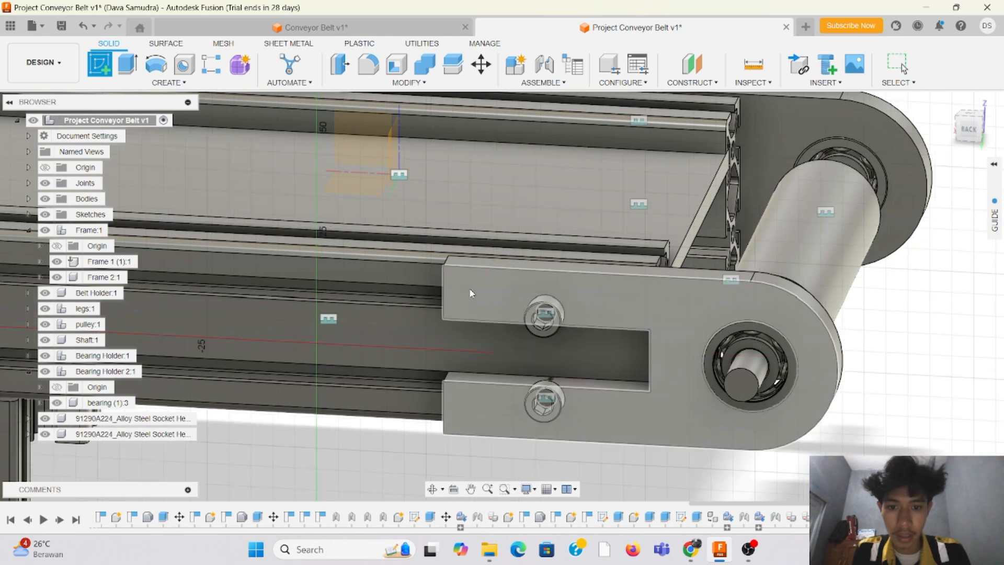
click(475, 291)
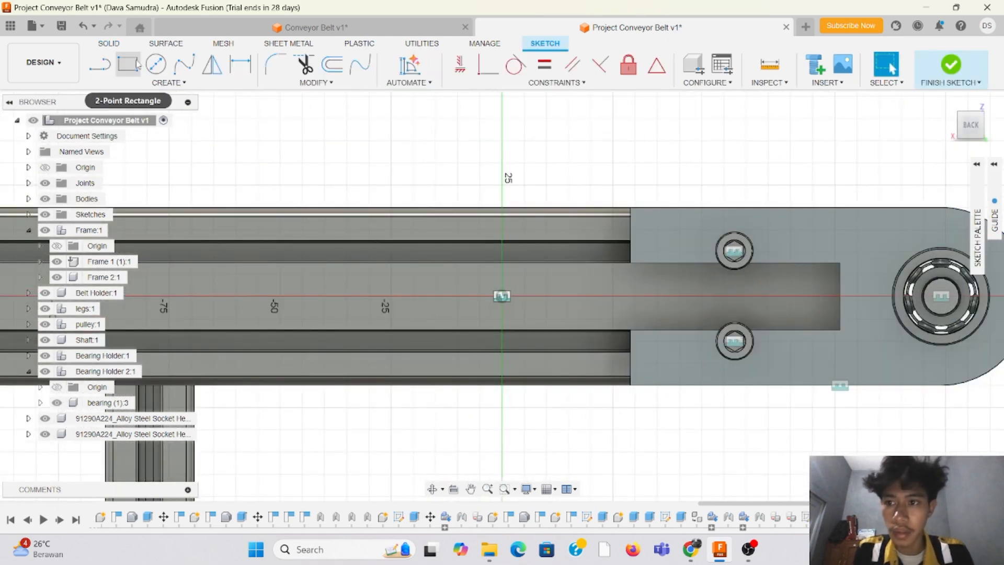
Step: Begin a 2-point rectangle at the upper corner of Bearing Holder 2's slotted end
click(128, 64)
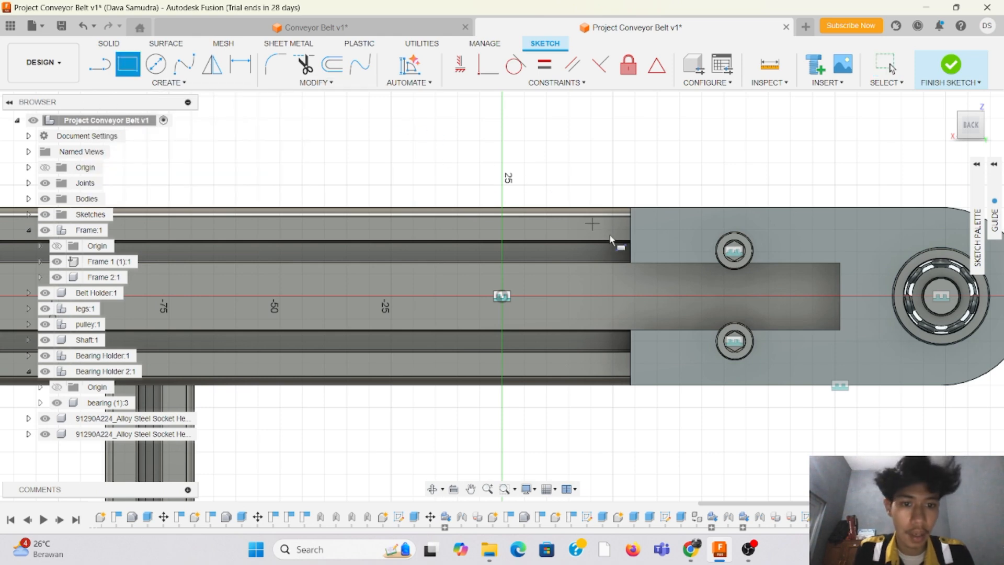
scroll(638, 201, up, 2)
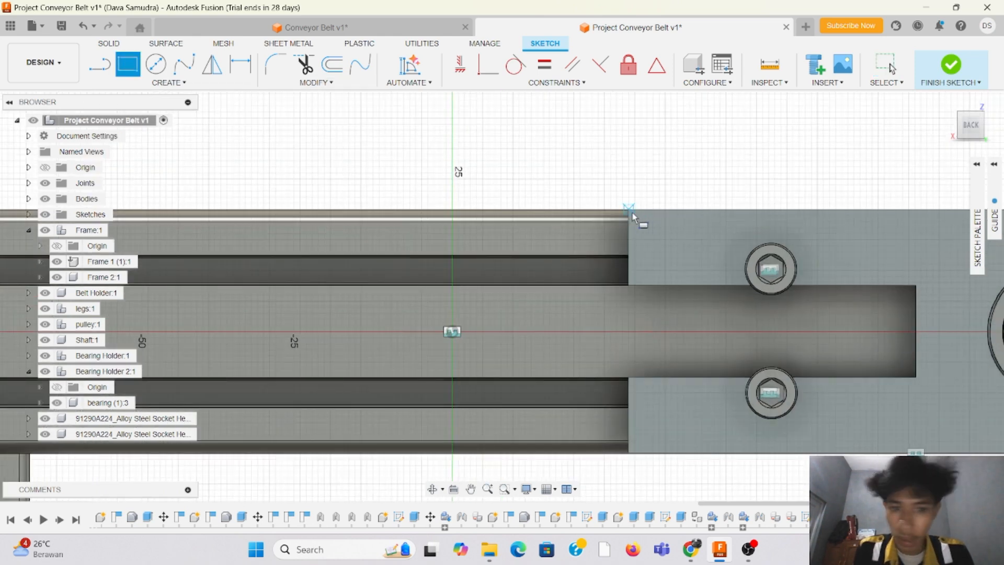
click(630, 210)
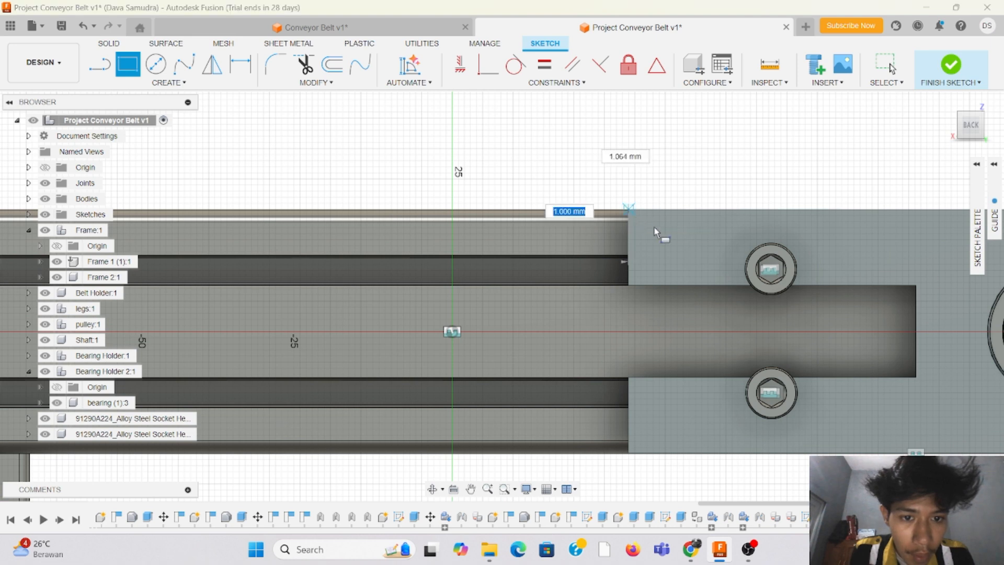
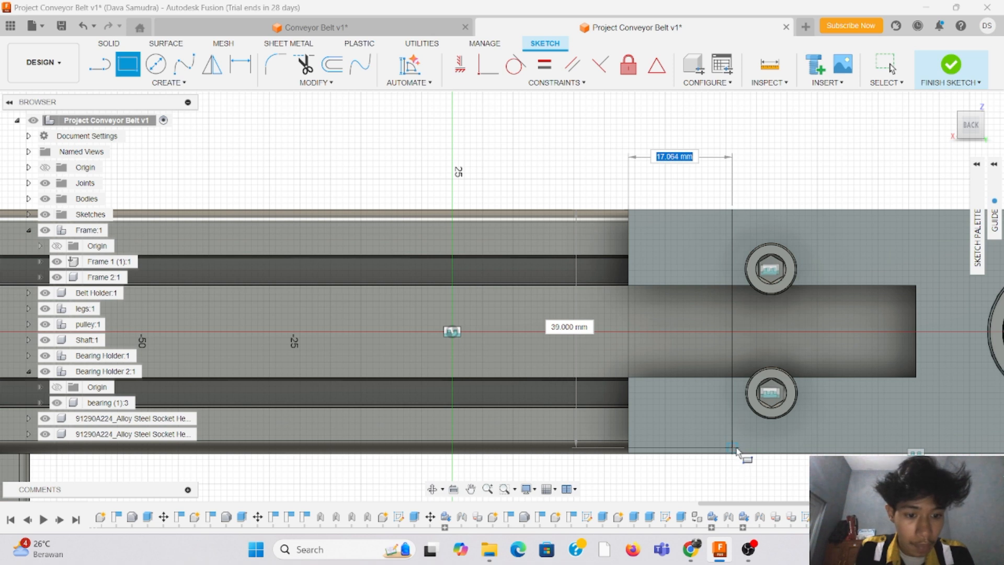
Step: Complete the rectangle over the full height of Bearing Holder 2's slotted end, set its width to 17.5 mm and finish the sketch
click(741, 453)
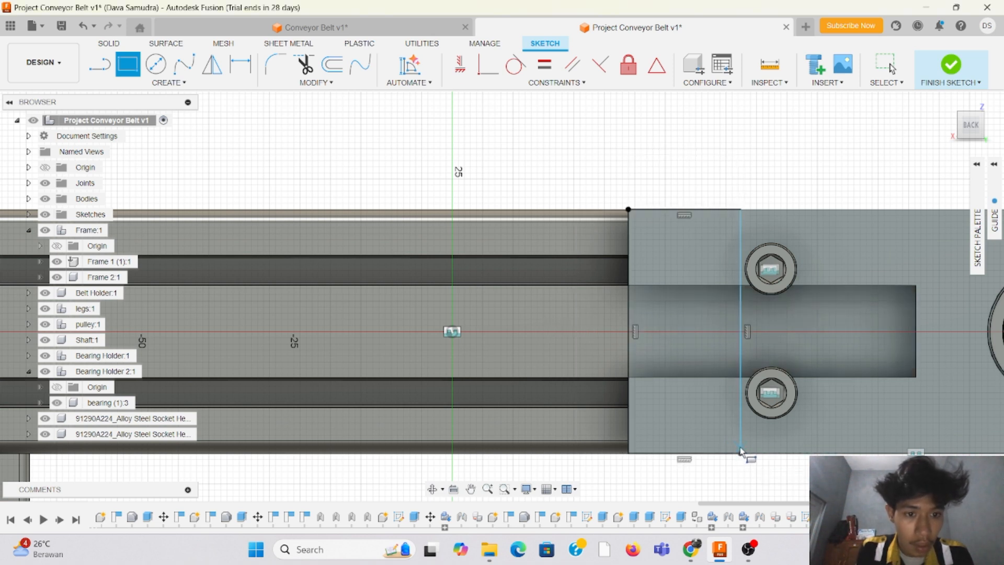
click(241, 64)
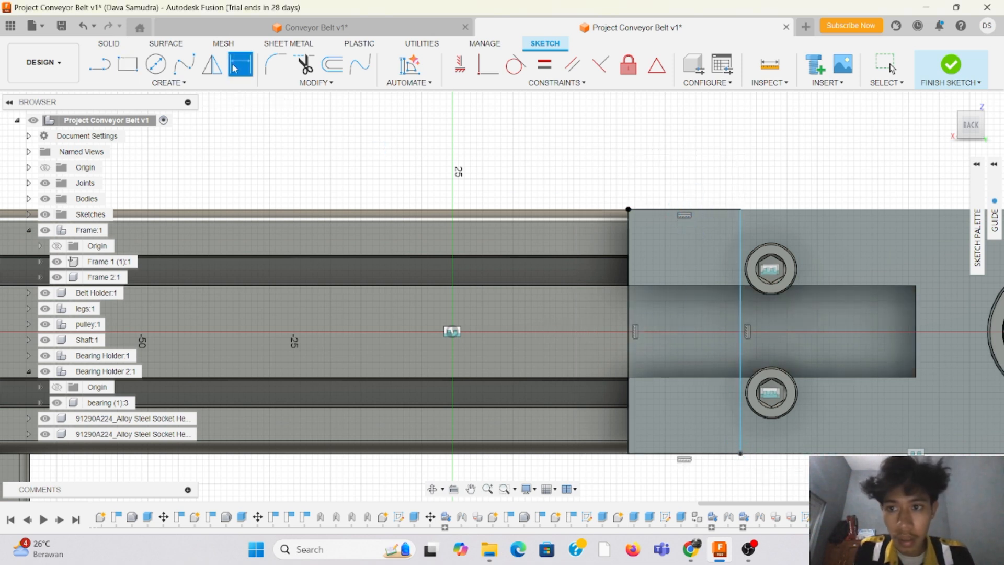
click(741, 220)
click(735, 174)
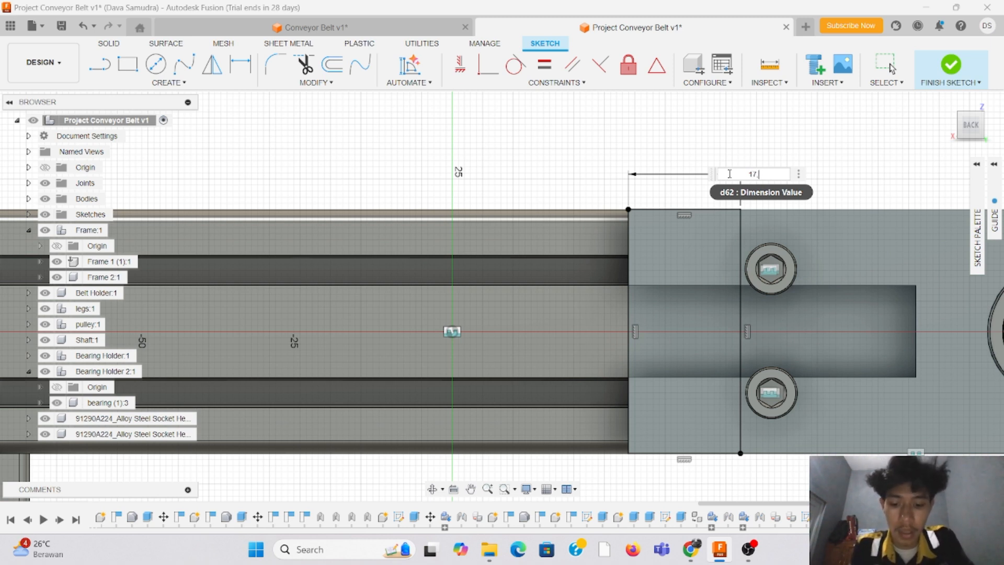
key(Return)
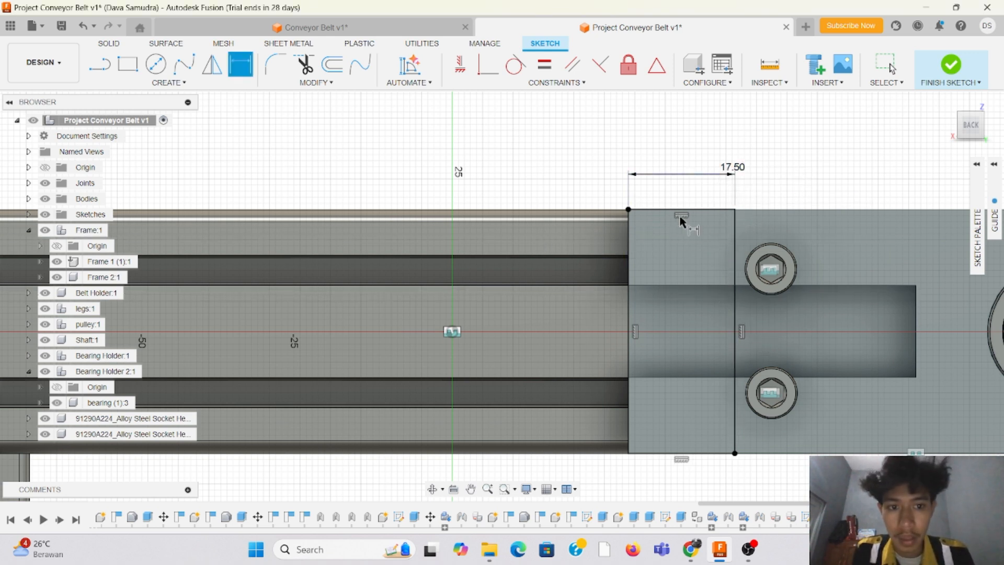
click(712, 454)
key(Escape)
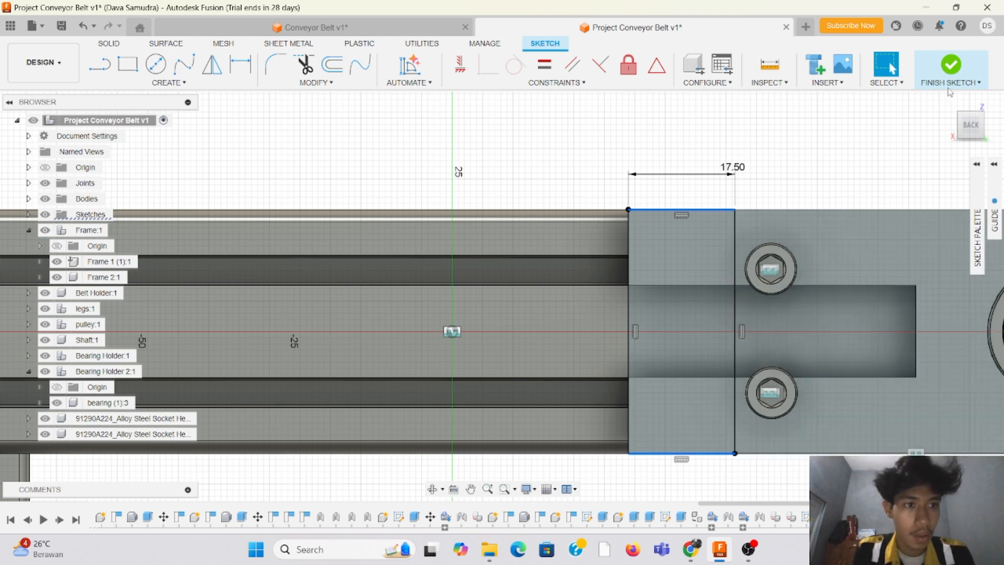
click(951, 78)
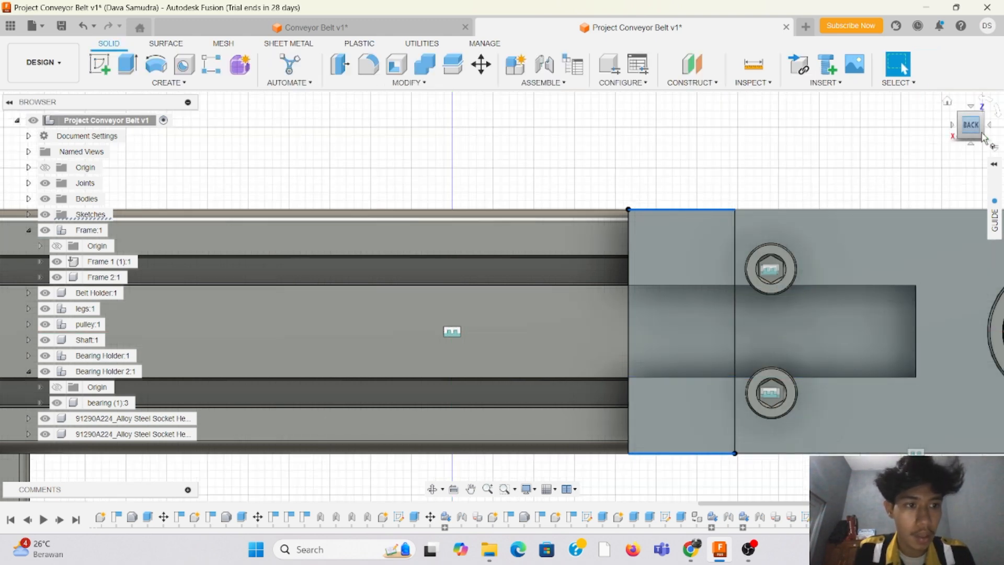
Step: Extrude the three profiles of the end rectangle 7 mm outward, joined to Bearing Holder 2
drag(984, 137, 973, 129)
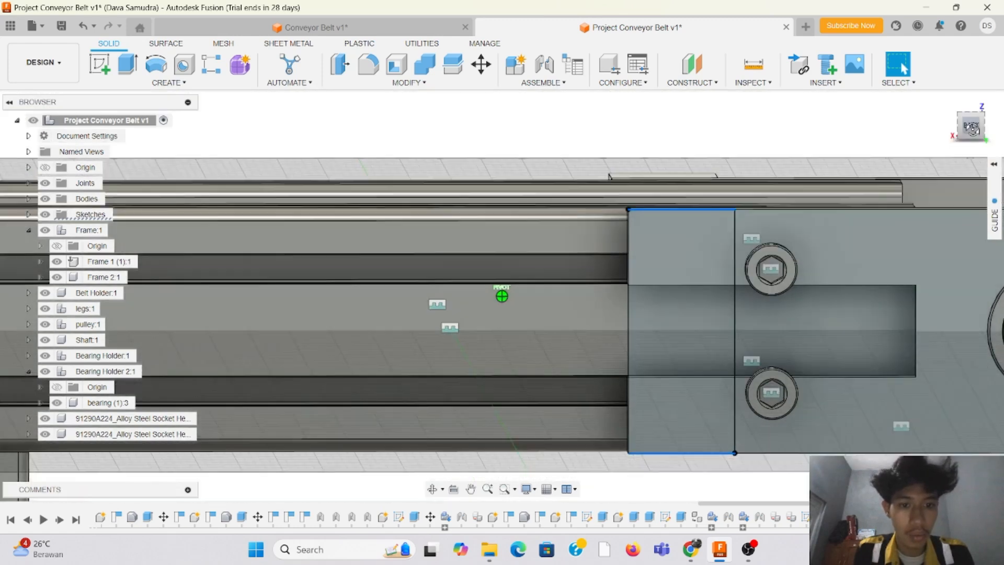
click(972, 127)
click(128, 64)
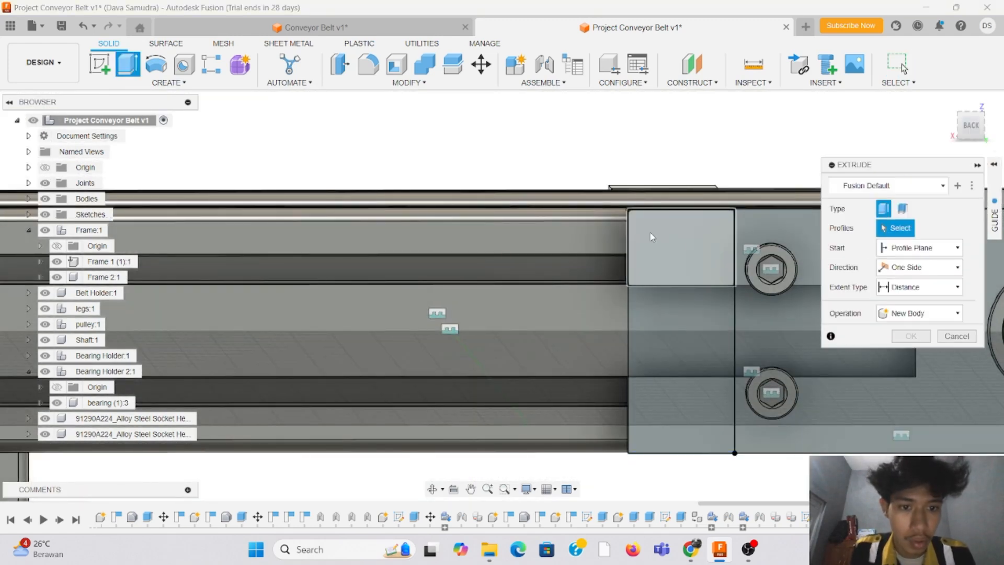
click(676, 245)
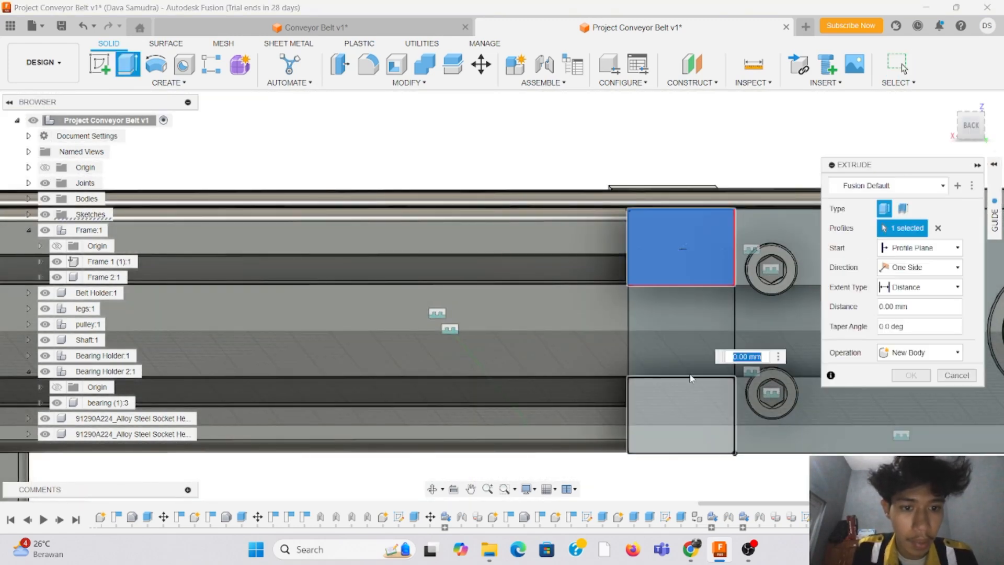
click(688, 343)
click(689, 400)
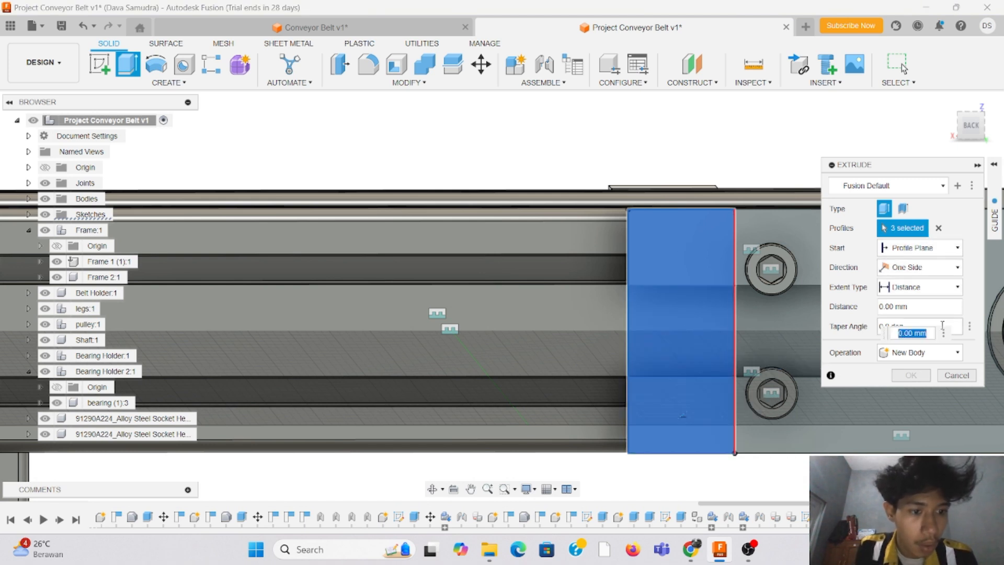
drag(895, 308, 870, 308)
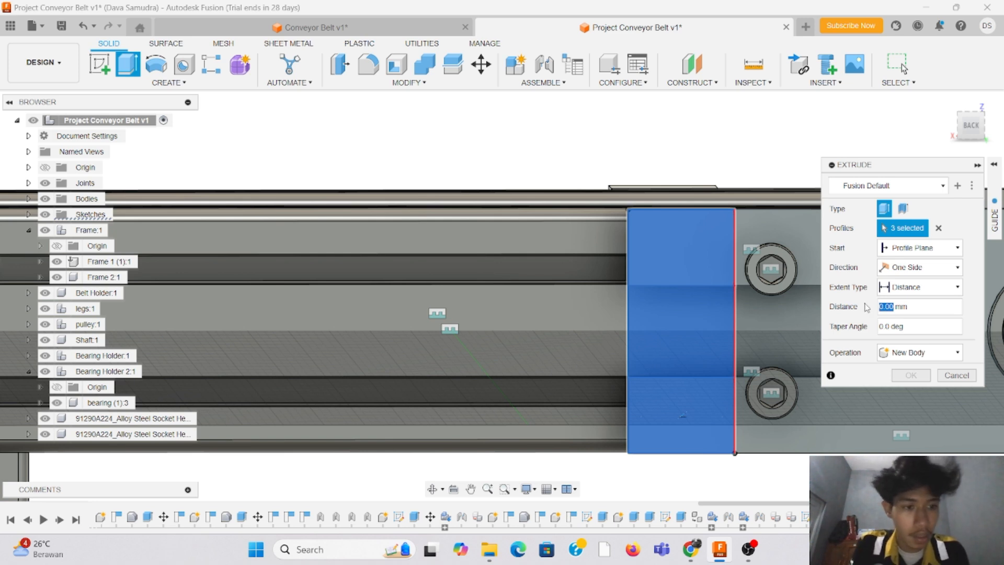
key(Return)
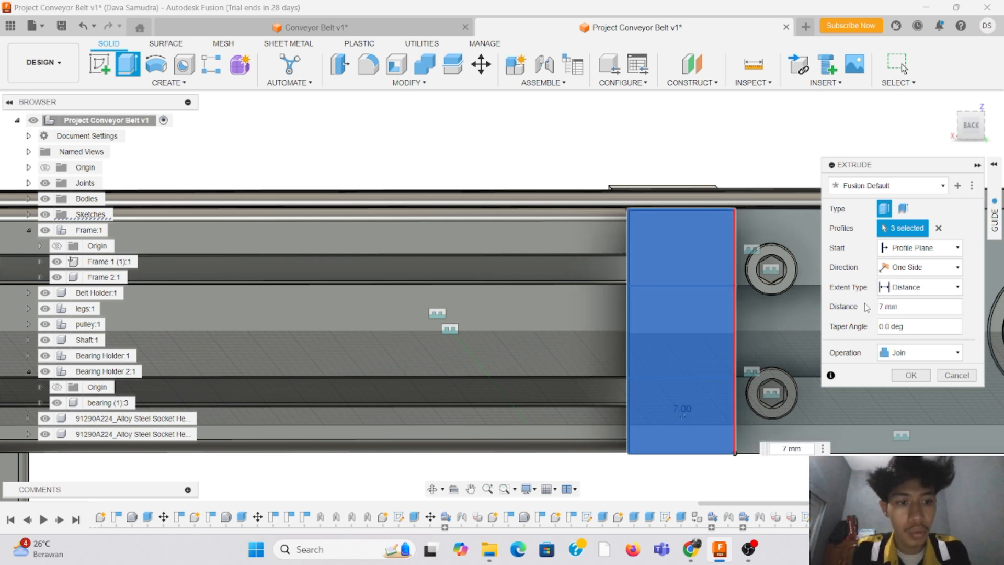
key(Return)
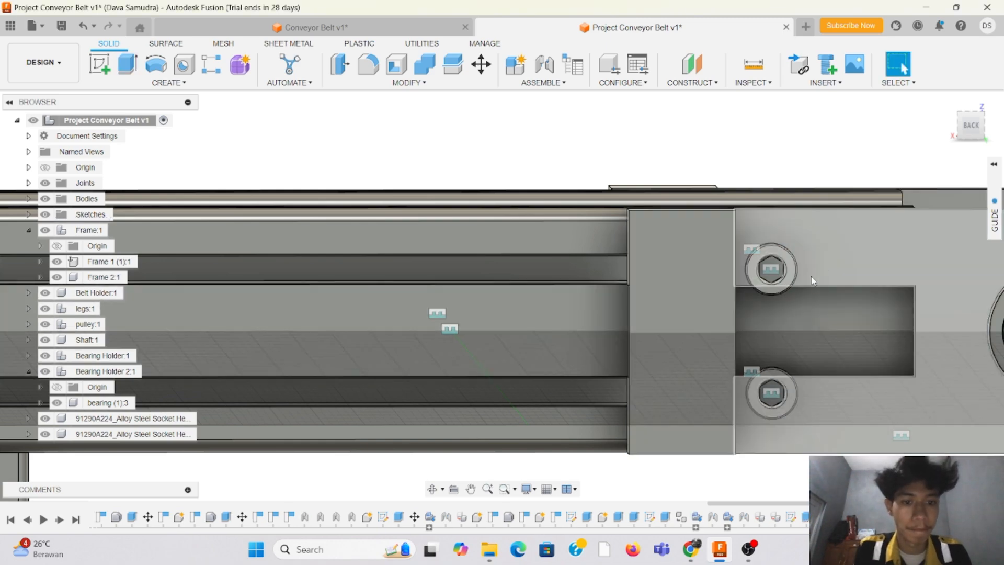
Step: Compare the extruded end block of Bearing Holder 2 with the block on the opposite bearing holder
drag(972, 129, 994, 140)
scroll(351, 254, down, 3)
scroll(351, 254, down, 6)
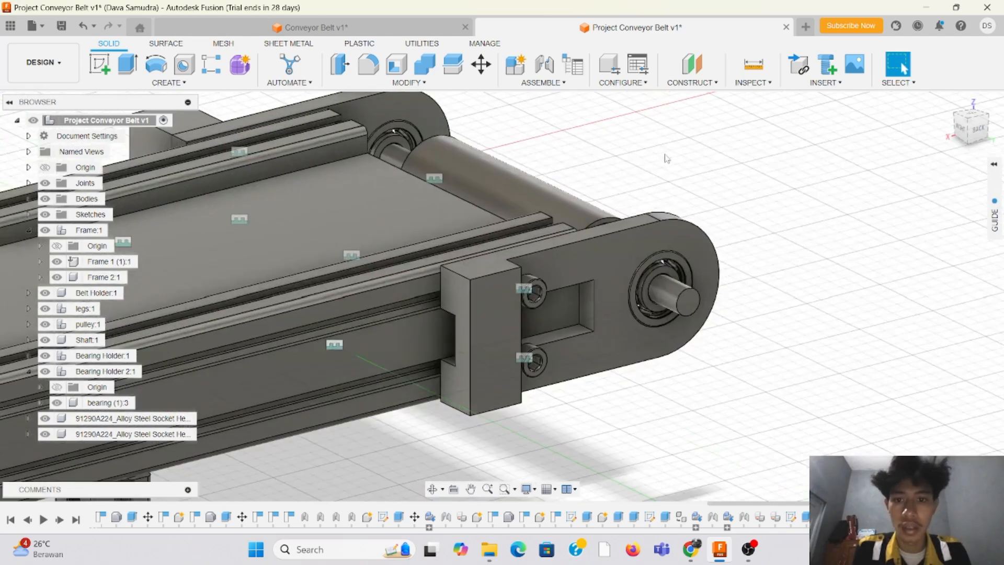
scroll(644, 121, up, 4)
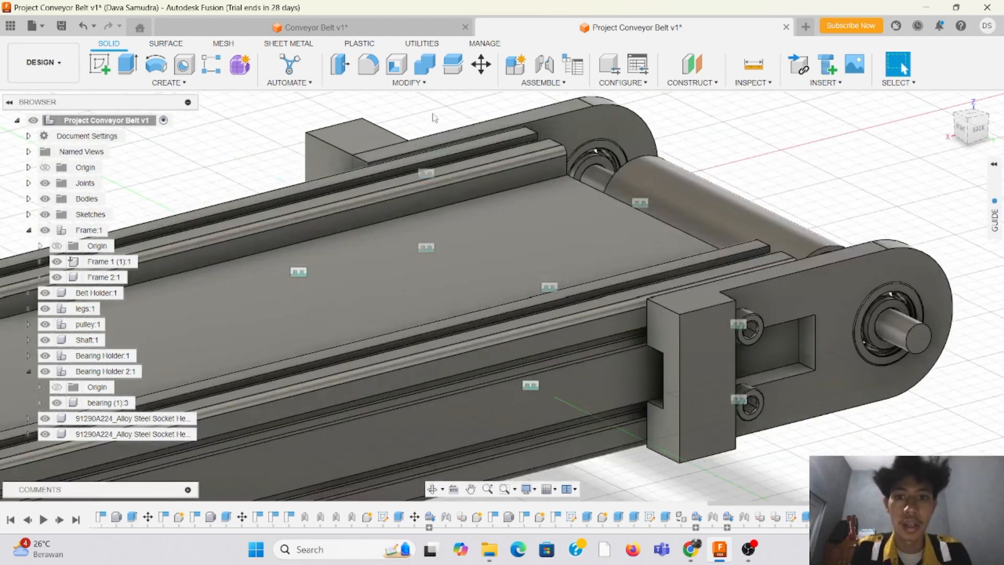
scroll(369, 201, down, 3)
scroll(580, 118, up, 3)
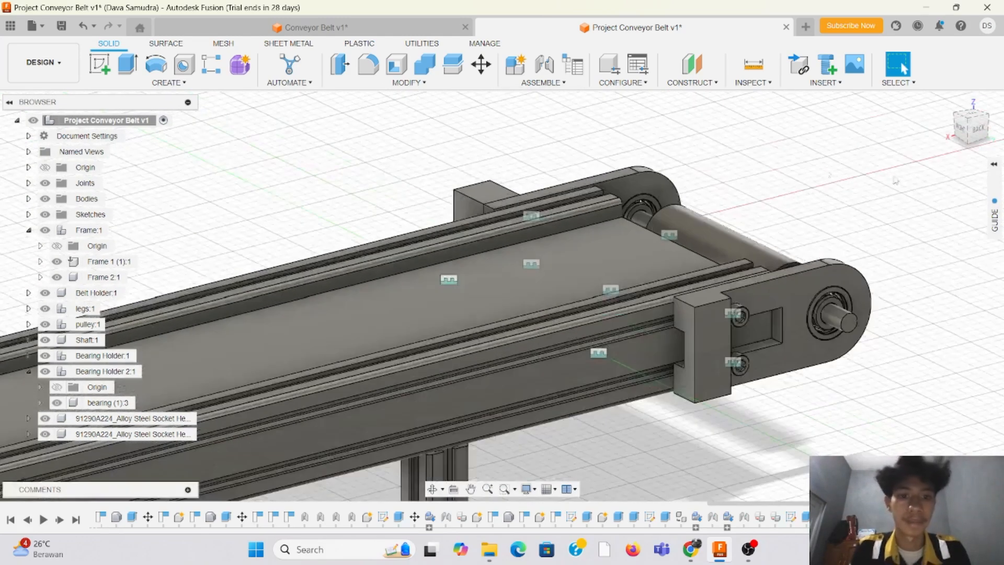
click(971, 116)
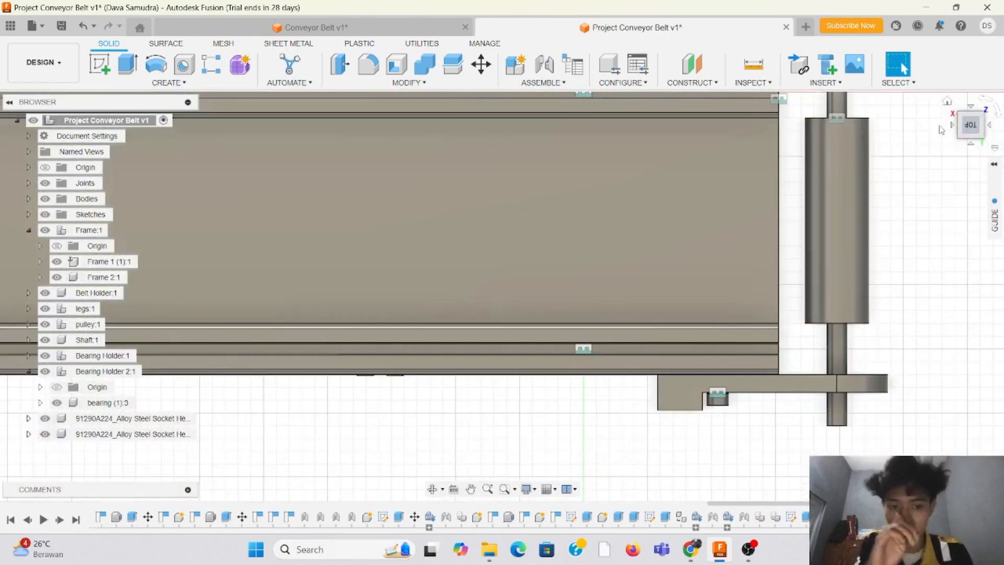
scroll(569, 114, up, 3)
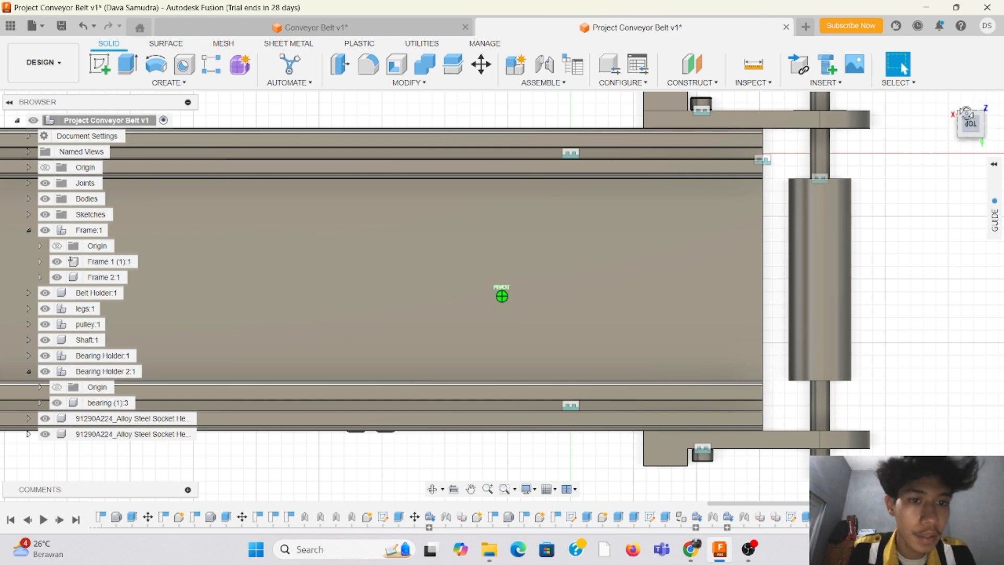
shift+middle_drag(501, 296, 751, 336)
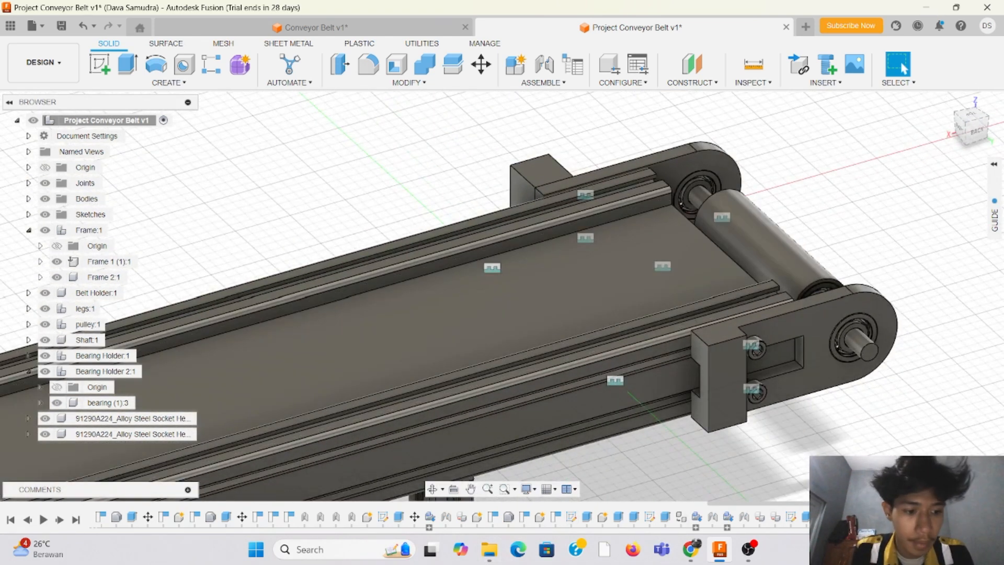
Step: Undo the 7 mm extrusion of the end block on Bearing Holder 2
double_click(724, 379)
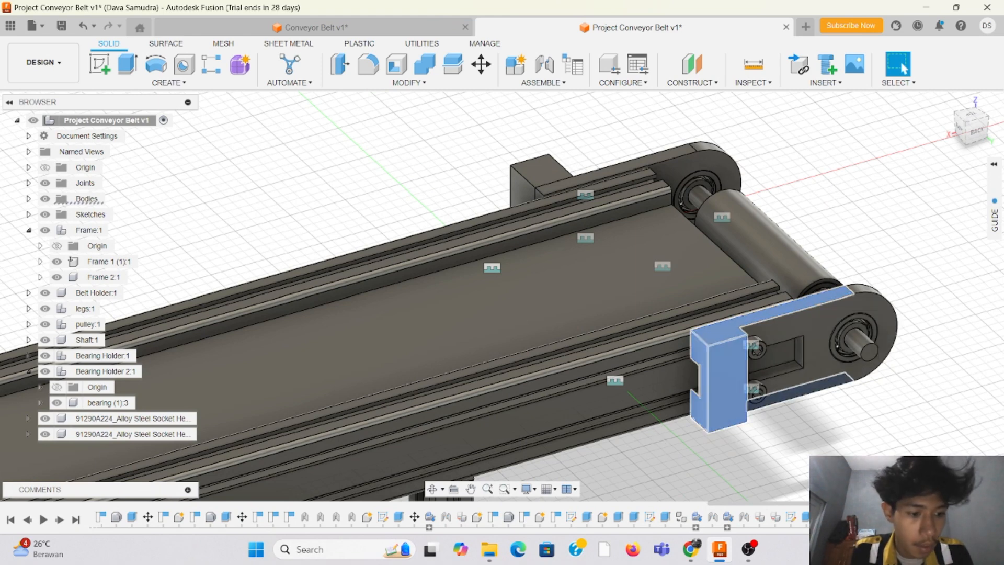
key(Escape)
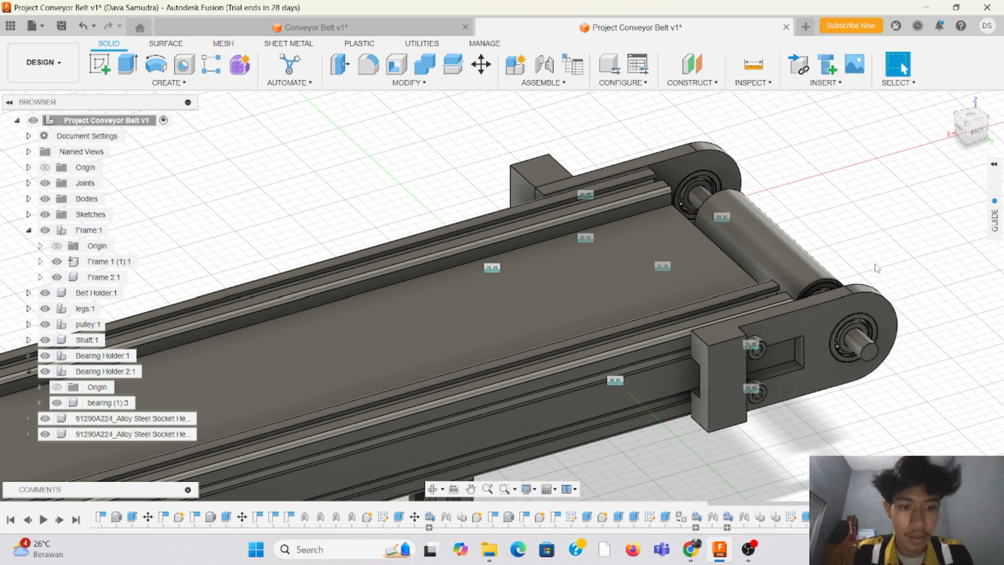
key(ctrl+z)
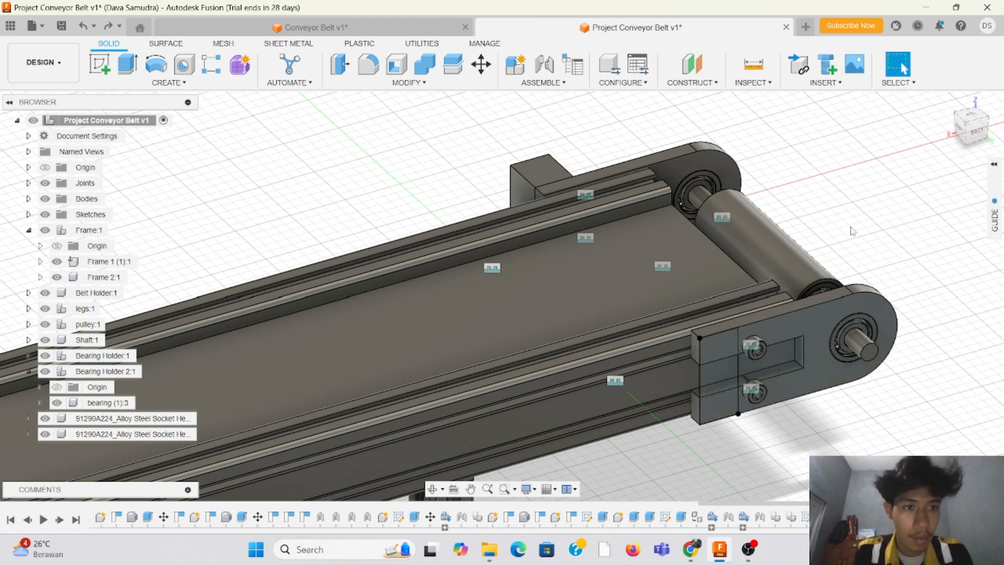
Step: Extrude the three profiles of the end rectangle 20 mm outward, joined to Bearing Holder 2
click(127, 64)
scroll(730, 343, up, 5)
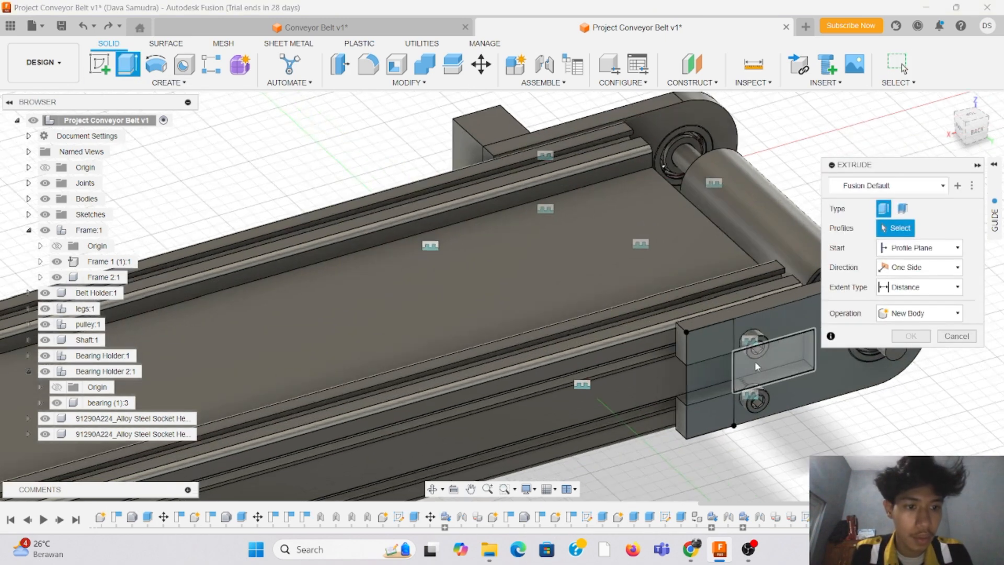
click(707, 334)
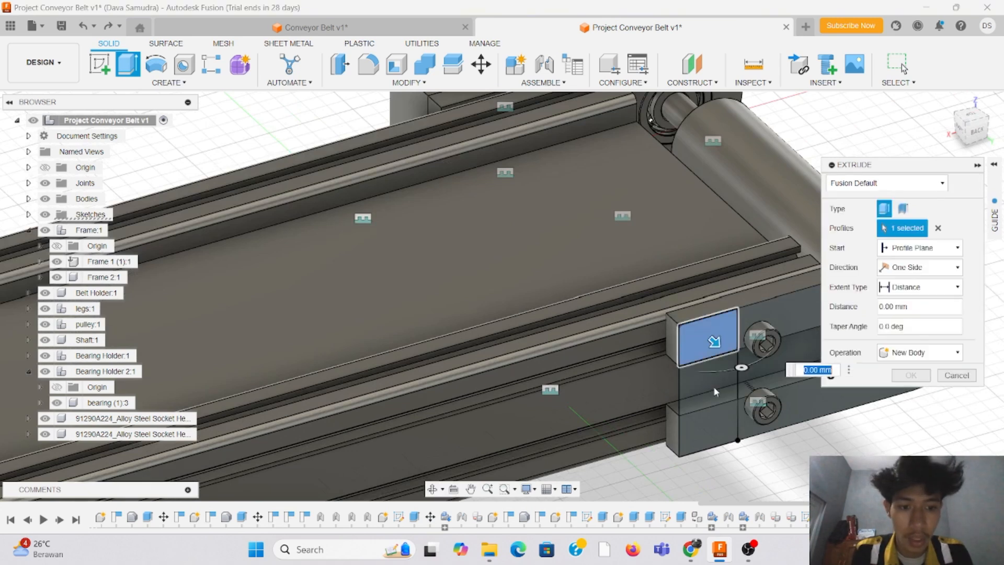
click(709, 413)
click(710, 426)
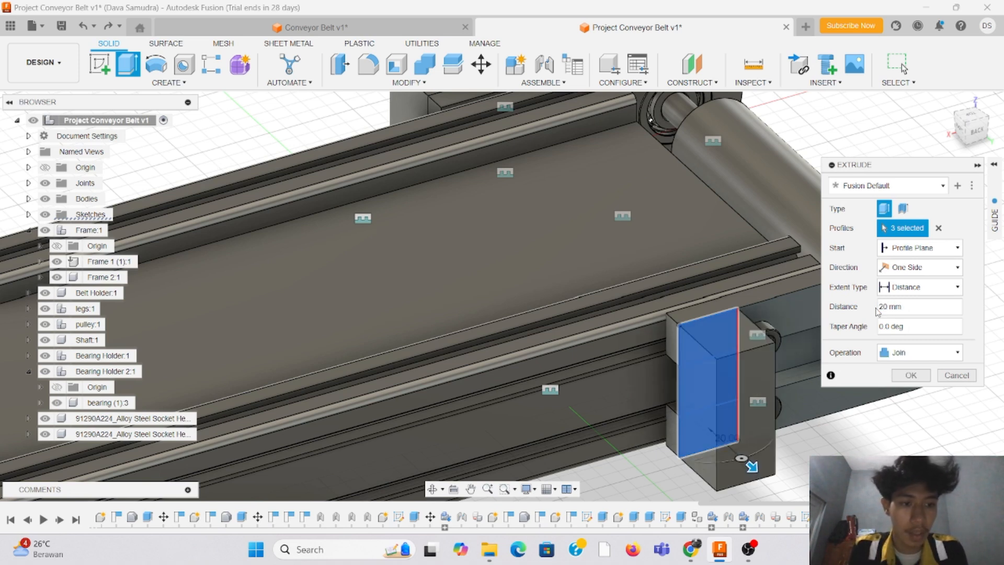
key(Return)
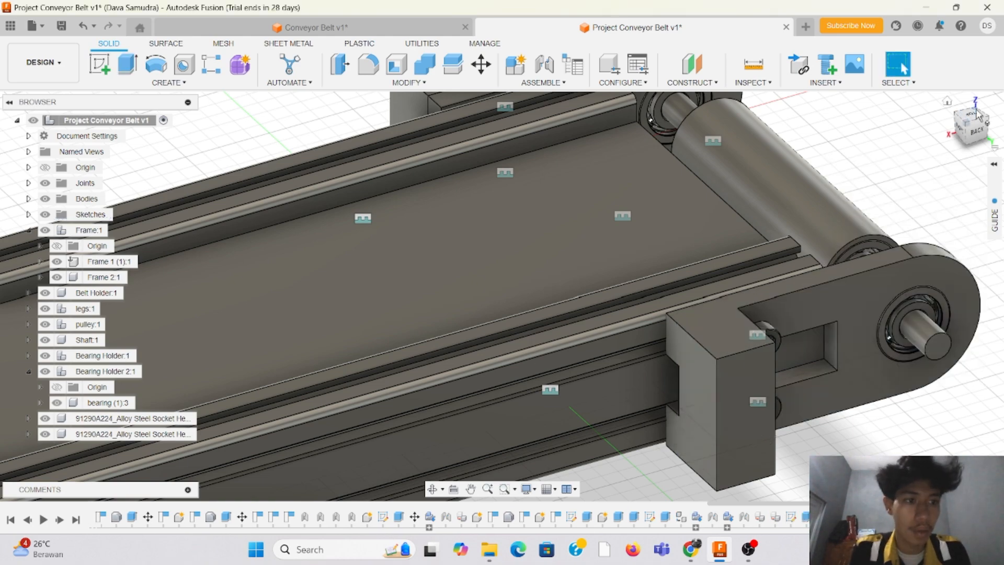
Step: Examine from above how far the end blocks of both bearing holders project from the frame
click(976, 115)
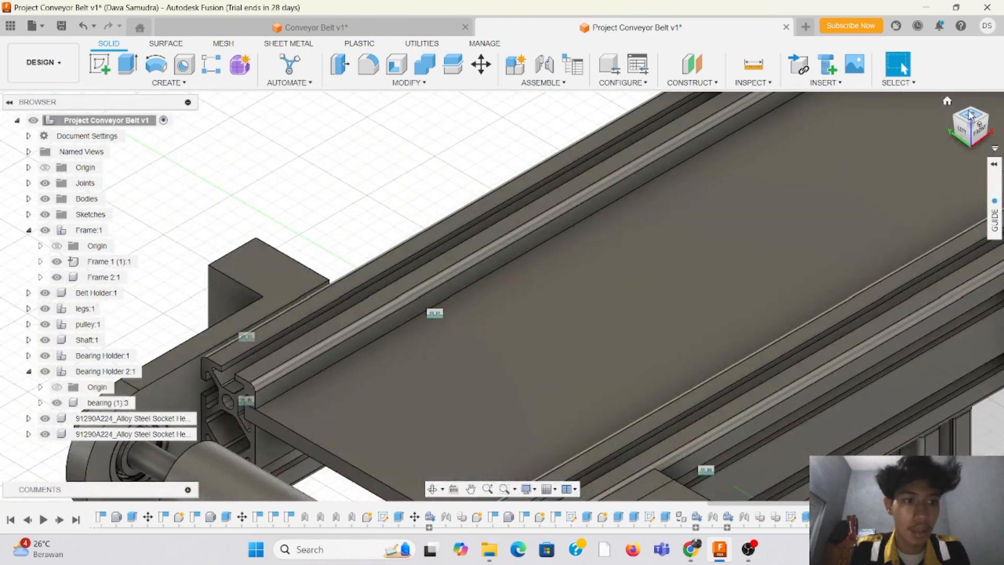
click(970, 115)
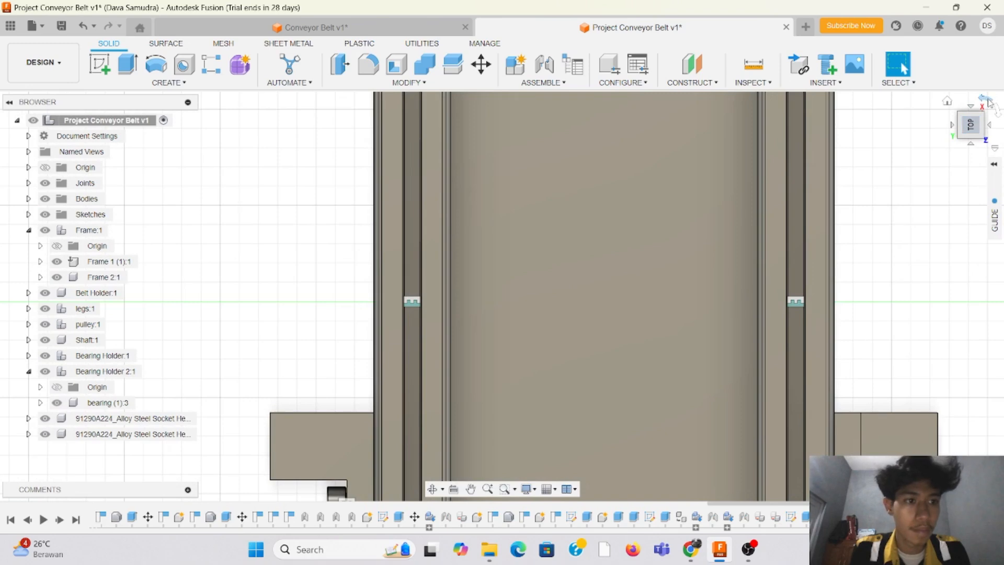
click(986, 100)
click(986, 99)
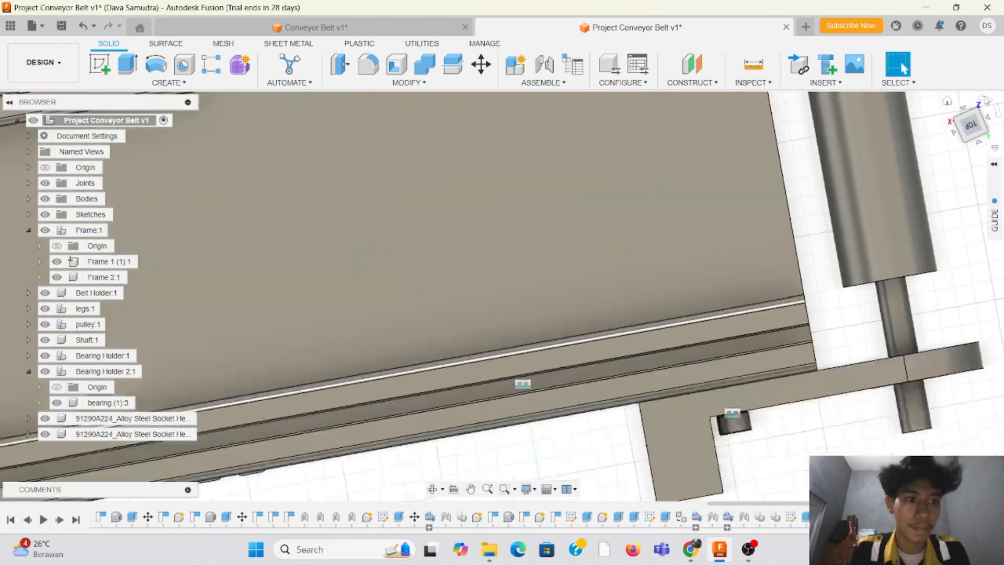
scroll(749, 135, up, 3)
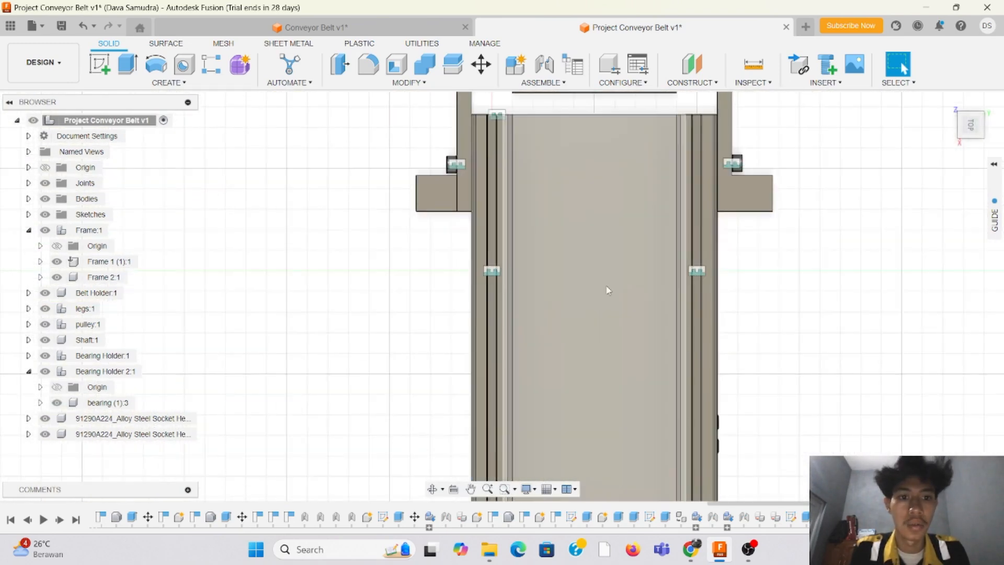
scroll(607, 289, down, 3)
scroll(623, 137, up, 3)
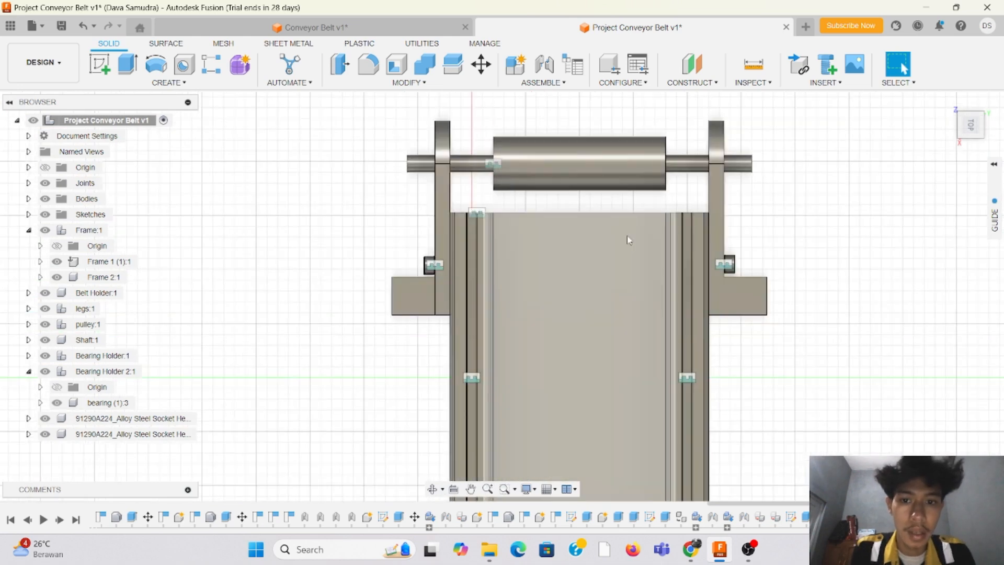
drag(965, 127, 935, 107)
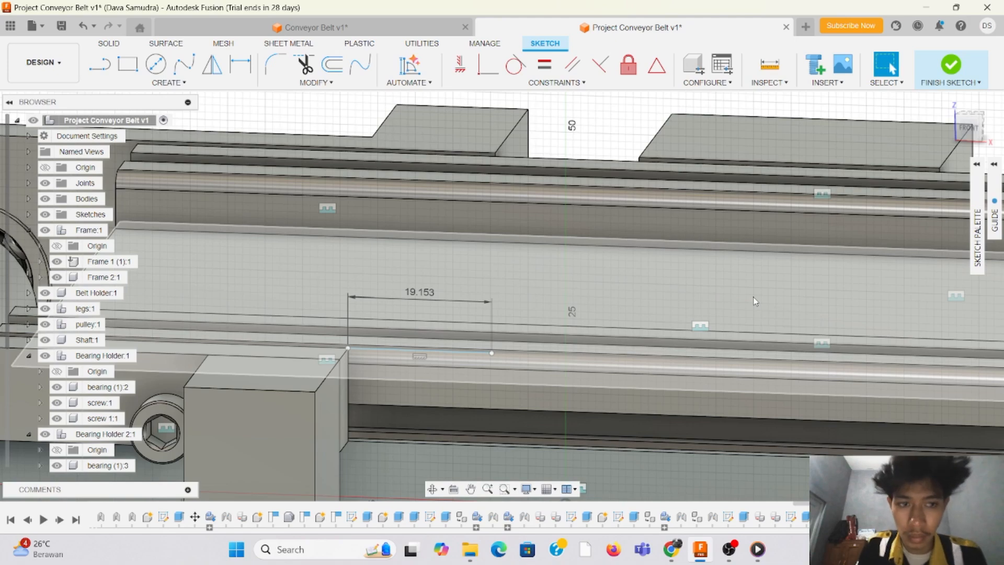
mouse_move(970, 128)
mouse_down()
mouse_move(947, 139)
mouse_move(974, 131)
mouse_up()
scroll(495, 262, down, 5)
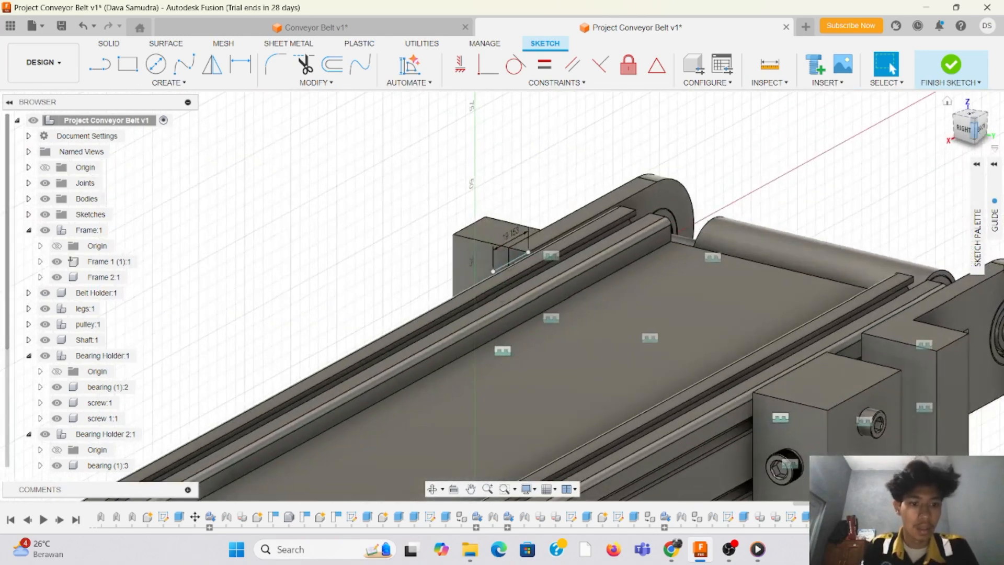
scroll(348, 319, down, 3)
scroll(647, 386, up, 1)
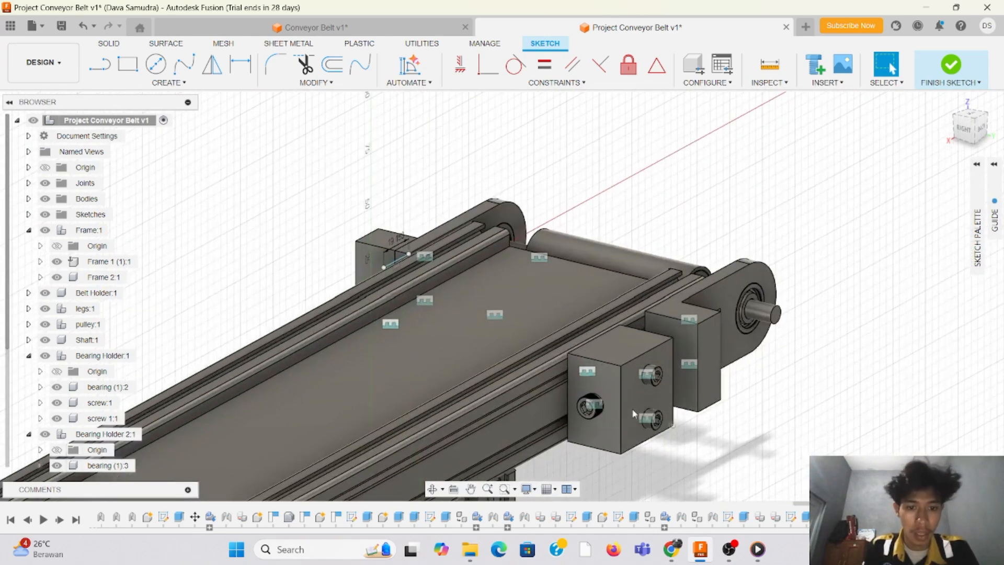
scroll(560, 406, up, 1)
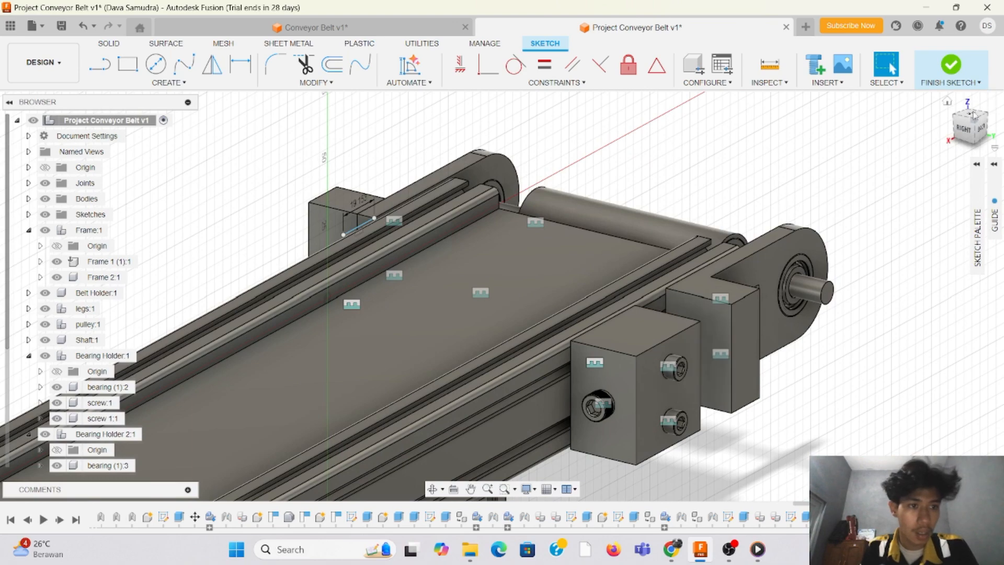
Step: Sketch a 40 by 40 mm rectangle on the frame's outer side face, starting at the far end of the 19.153 mm offset line
drag(976, 125, 927, 169)
scroll(556, 228, up, 2)
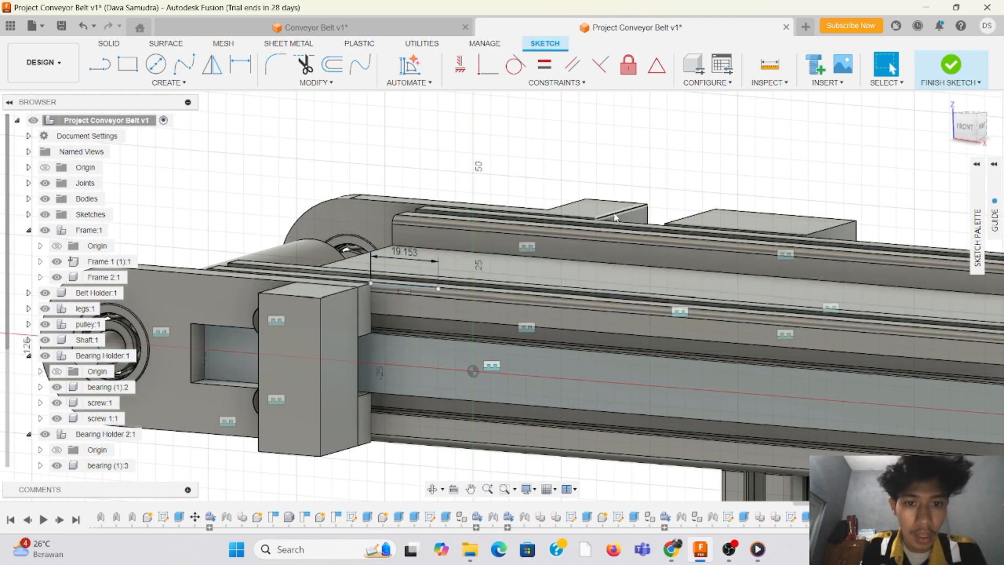
scroll(616, 218, up, 3)
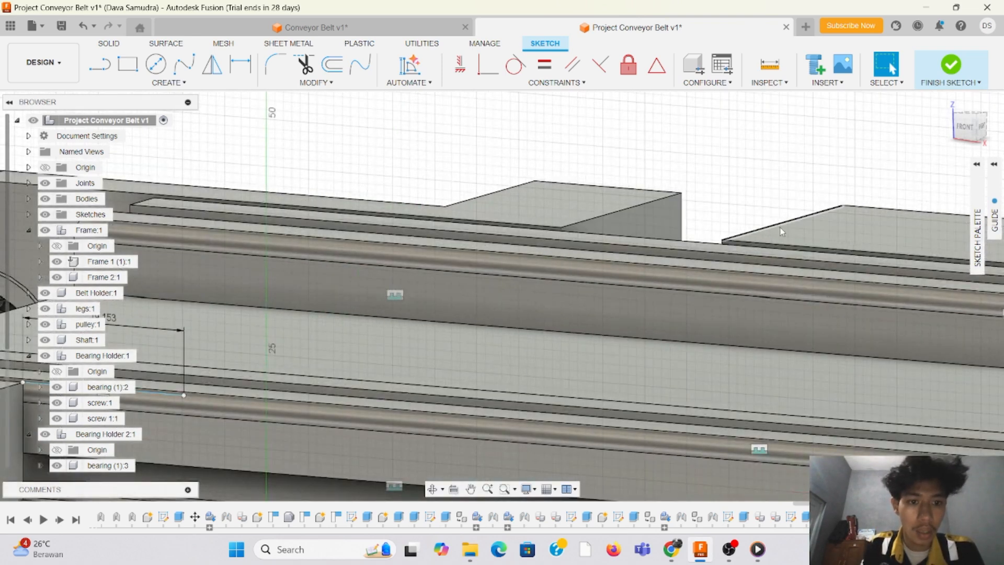
scroll(782, 232, down, 5)
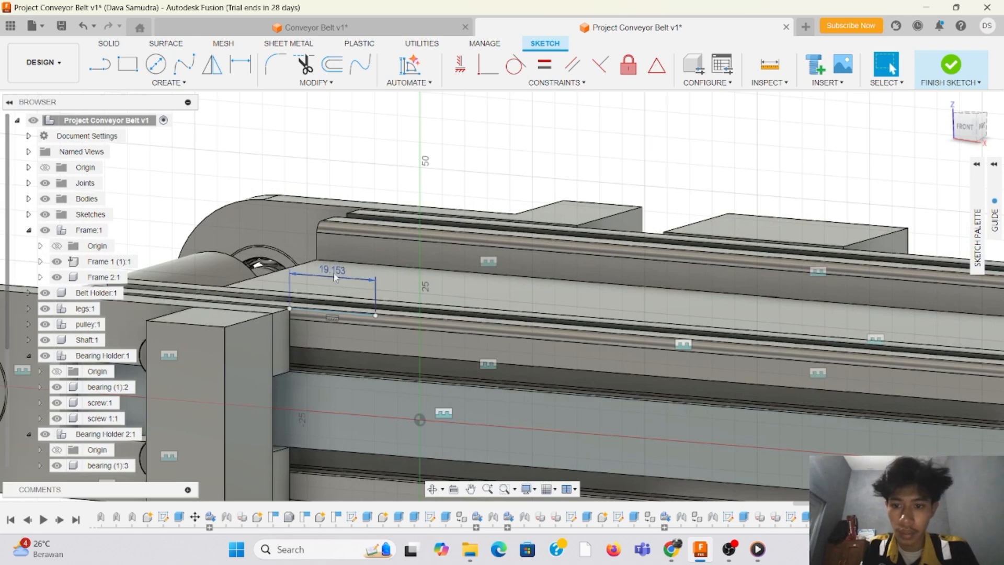
click(965, 127)
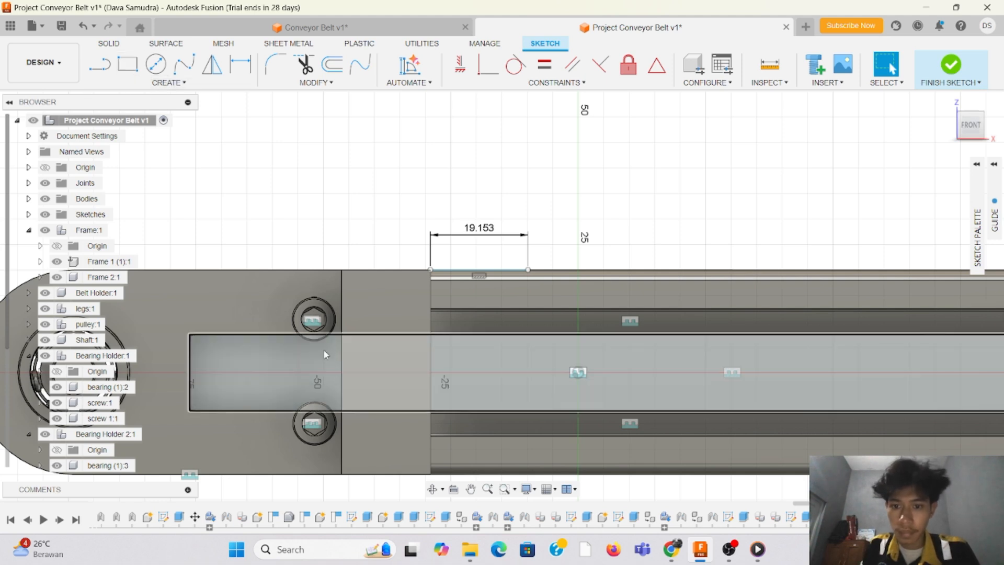
click(127, 67)
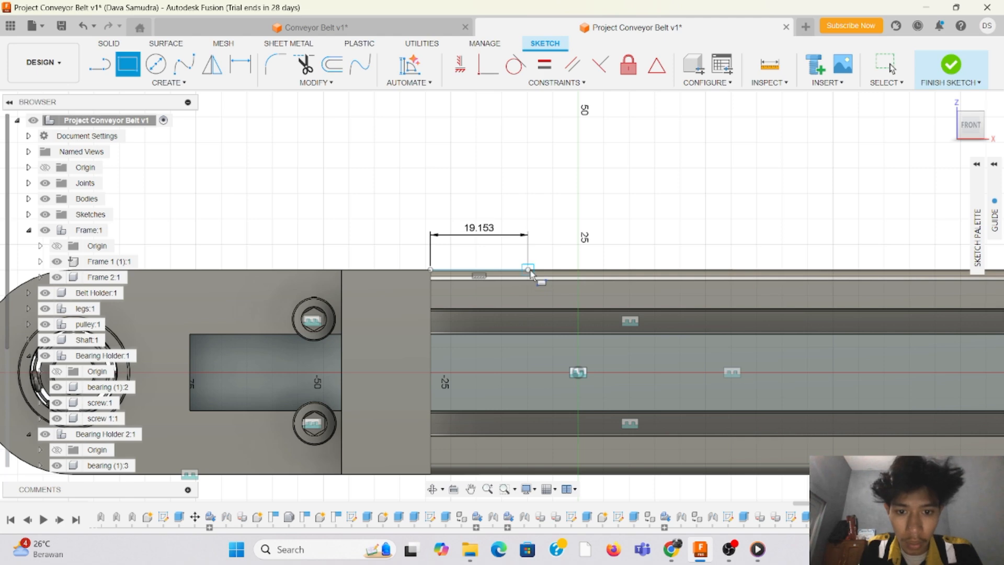
click(529, 270)
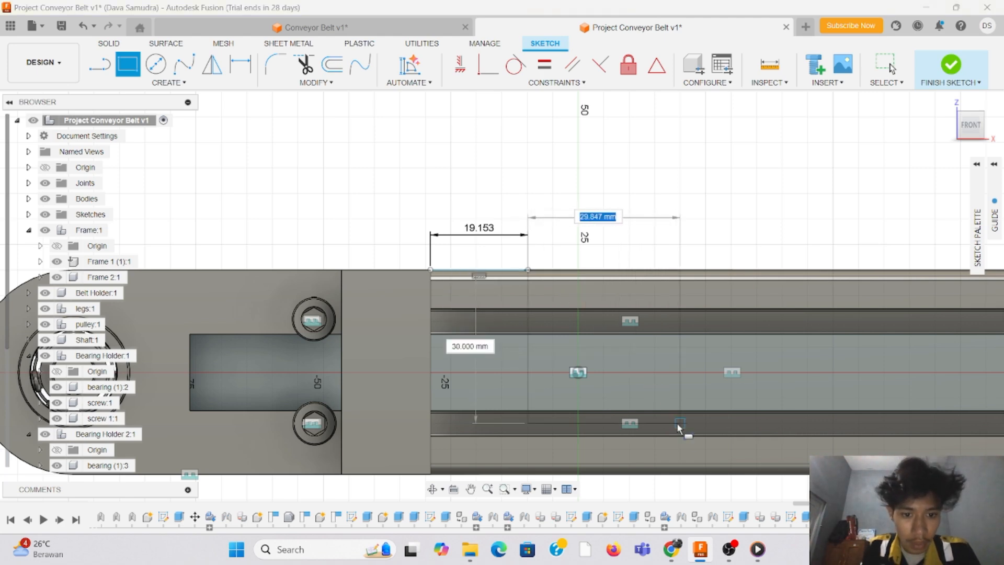
scroll(671, 402, down, 2)
scroll(686, 444, up, 1)
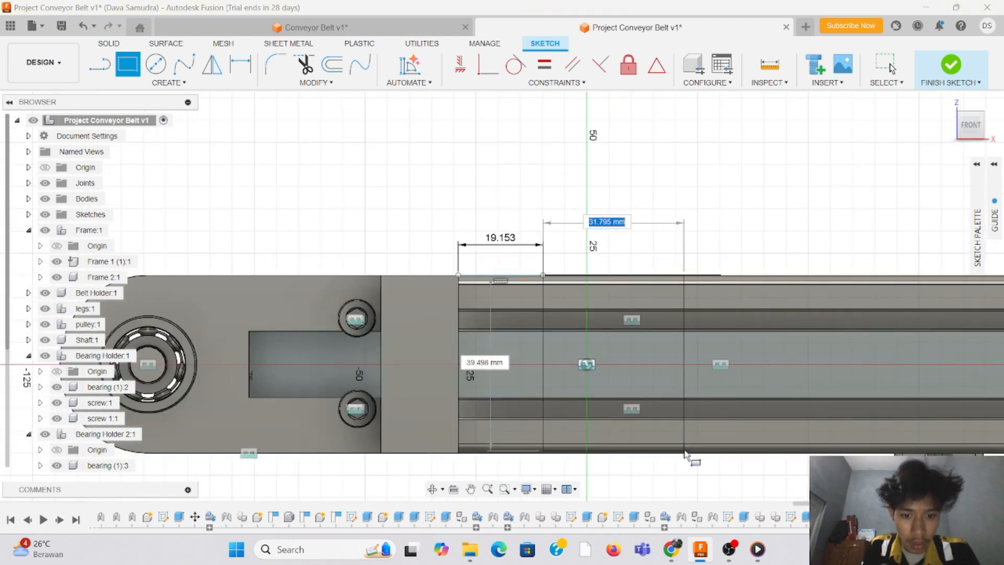
scroll(687, 454, up, 2)
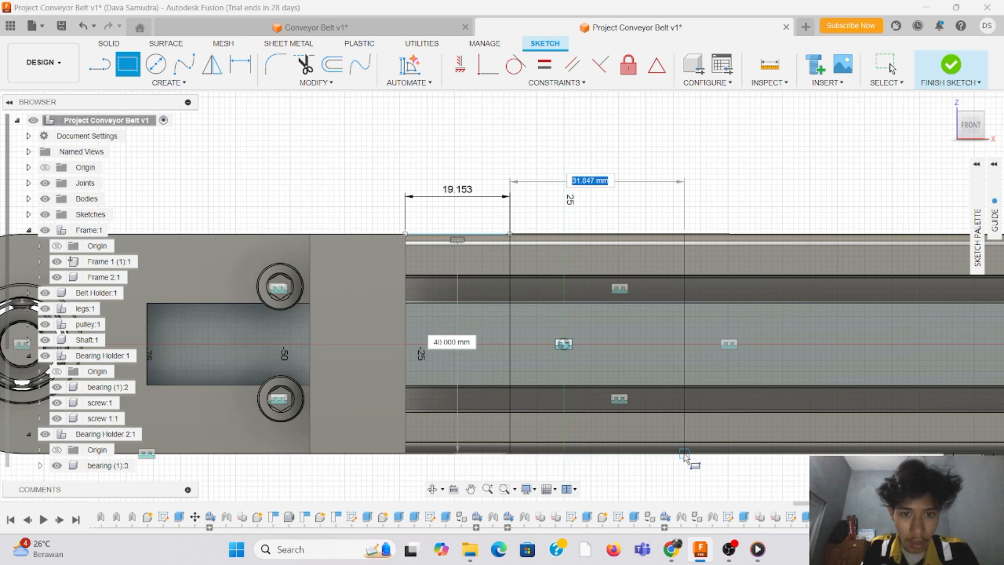
key(Tab)
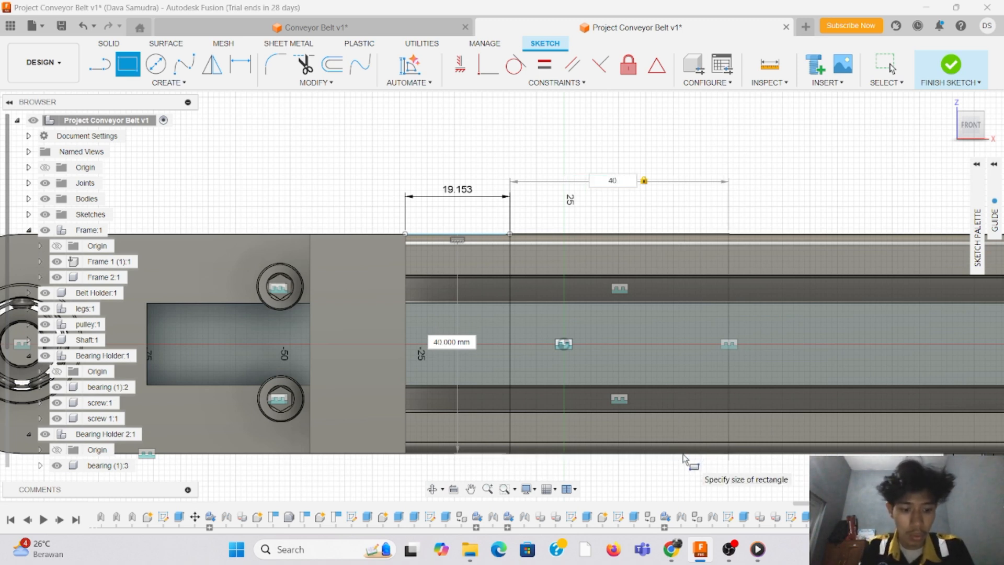
key(Return)
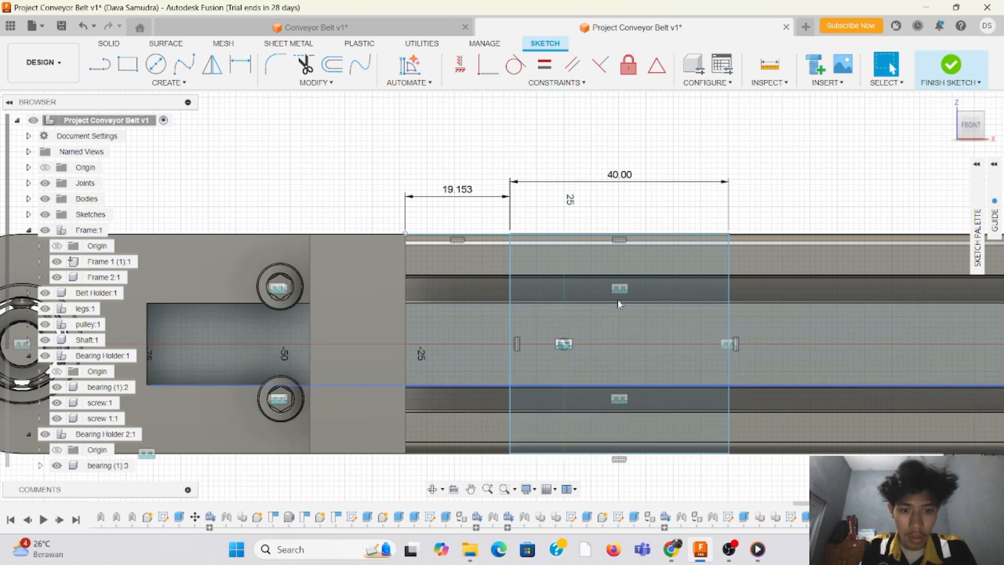
click(240, 67)
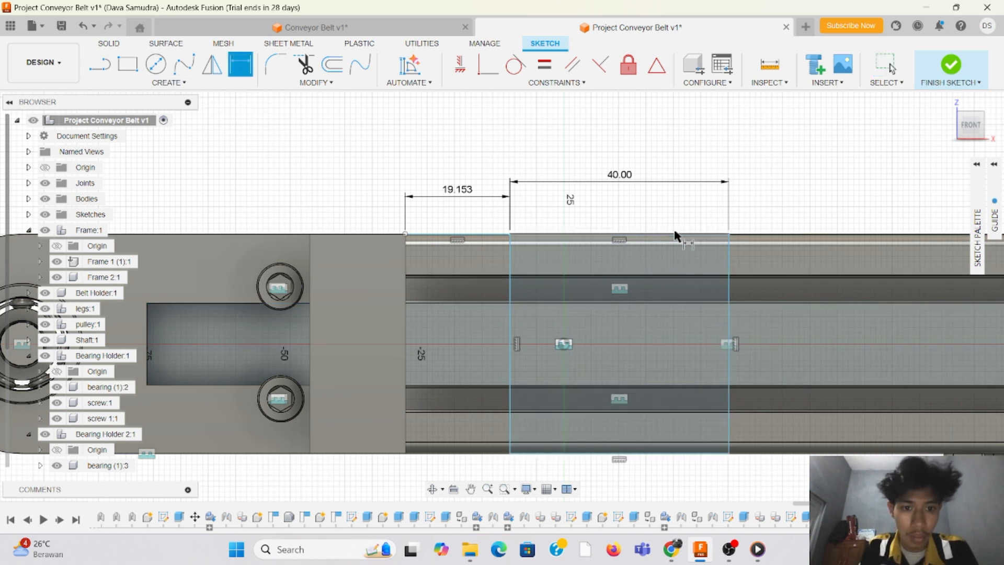
click(675, 234)
click(679, 453)
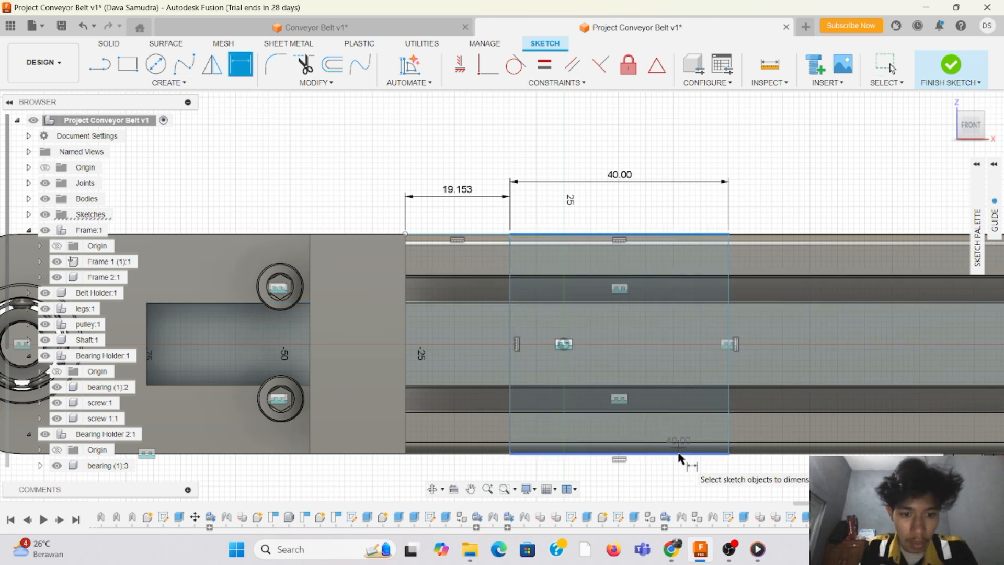
key(Escape)
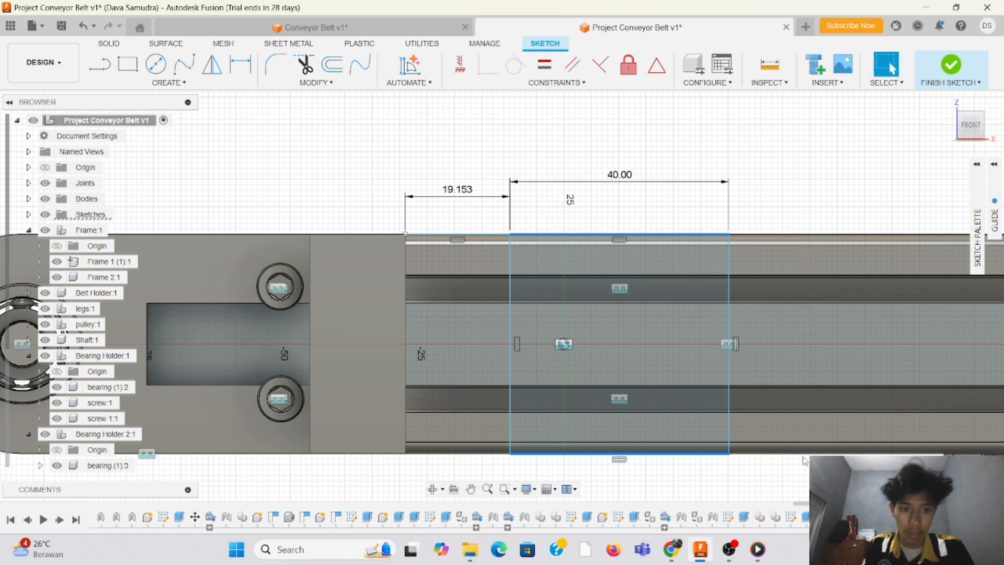
Step: Trim away the 19.153 mm offset line between the bearing holder block and the rectangle
click(305, 65)
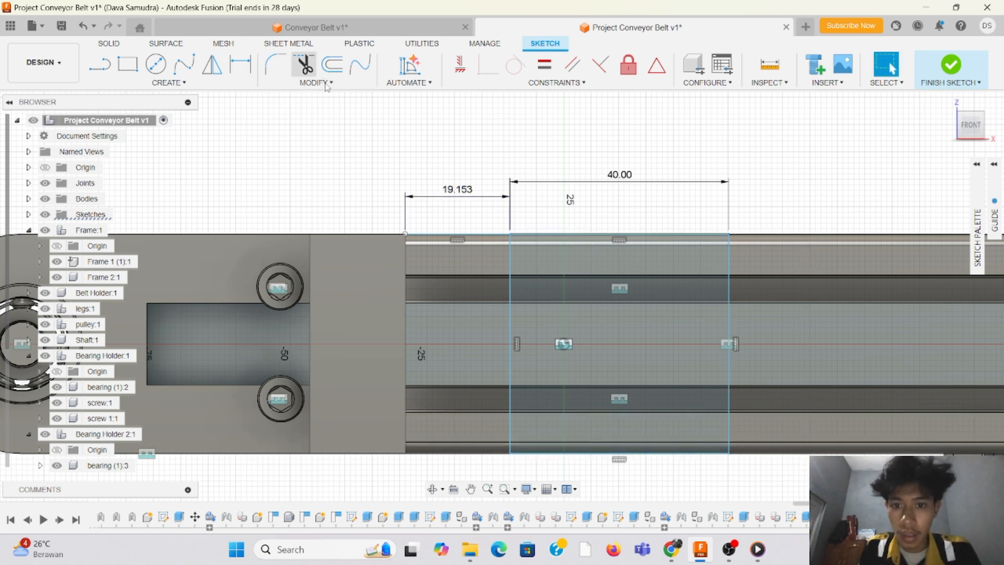
click(488, 236)
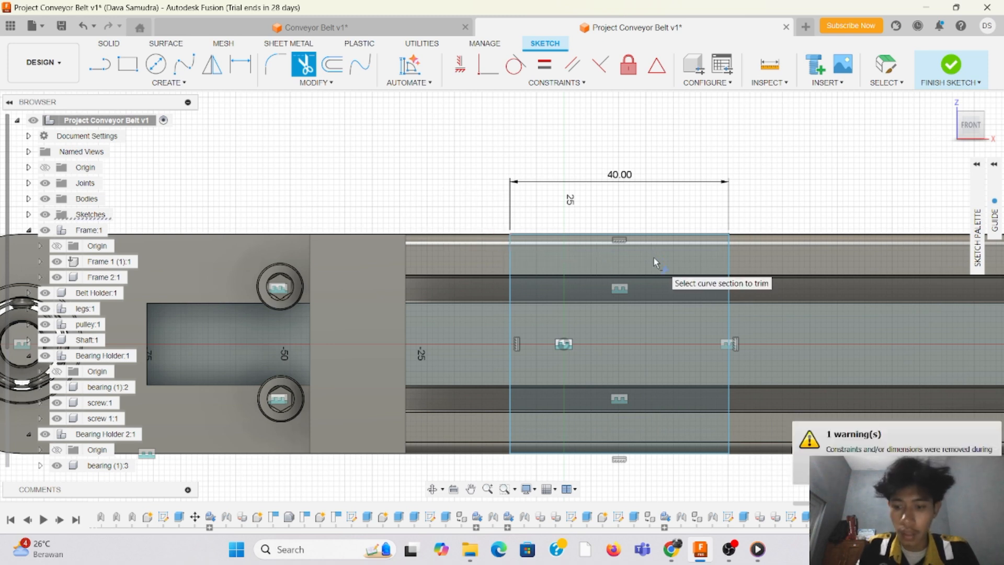
key(Escape)
Step: Draw a 40 mm horizontal guide line across the rectangle, along the middle of the upper T-slot
key(l)
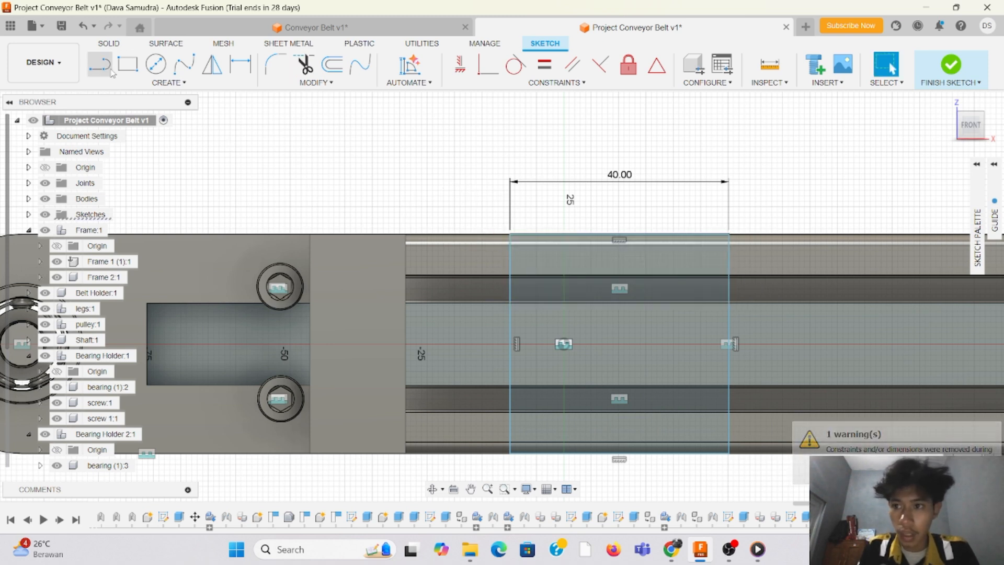
scroll(570, 279, up, 3)
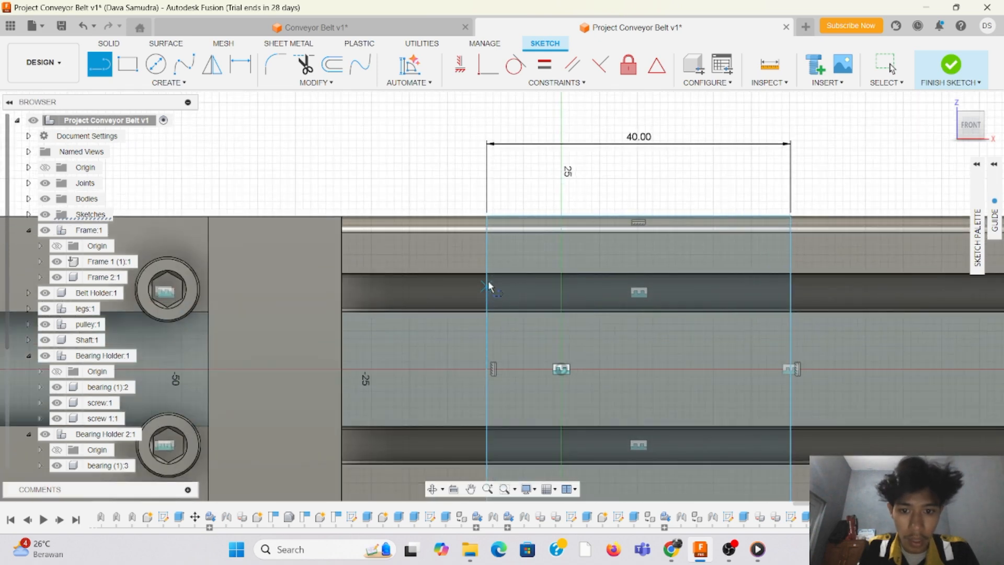
click(487, 294)
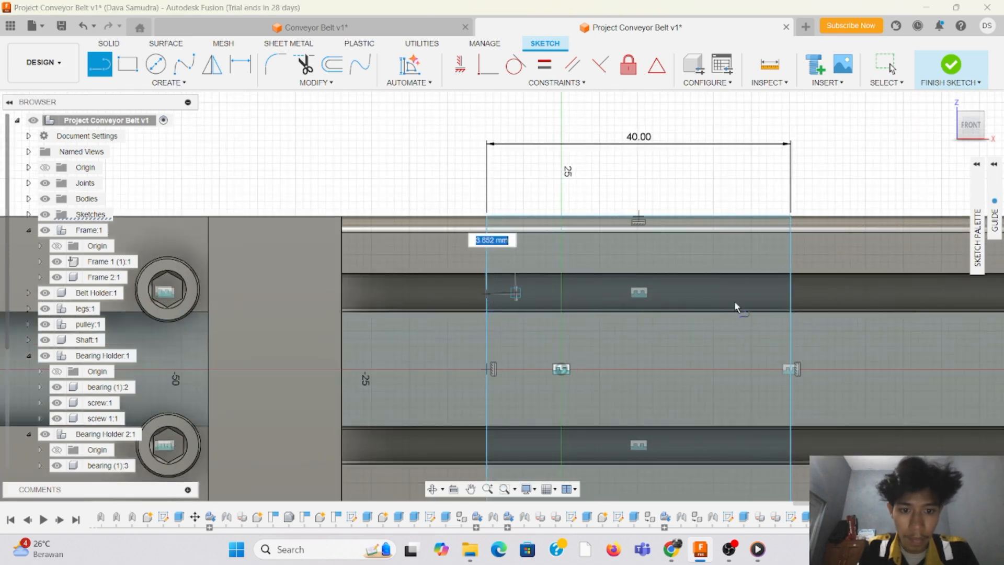
click(791, 294)
click(791, 327)
scroll(385, 236, down, 3)
scroll(733, 280, up, 3)
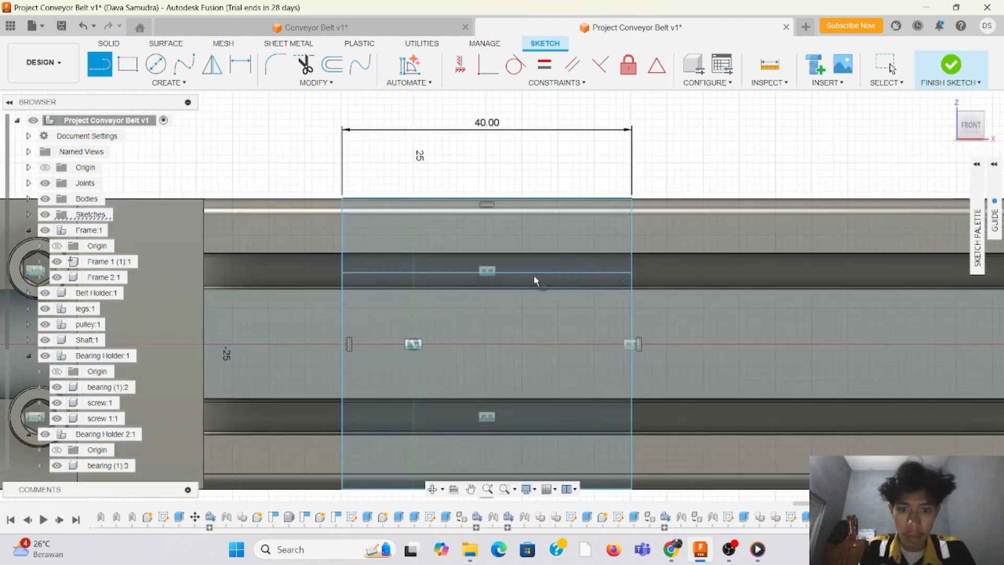
Step: Draw a 5 mm diameter circle centred on the midpoint of the guide line in the upper slot
click(156, 64)
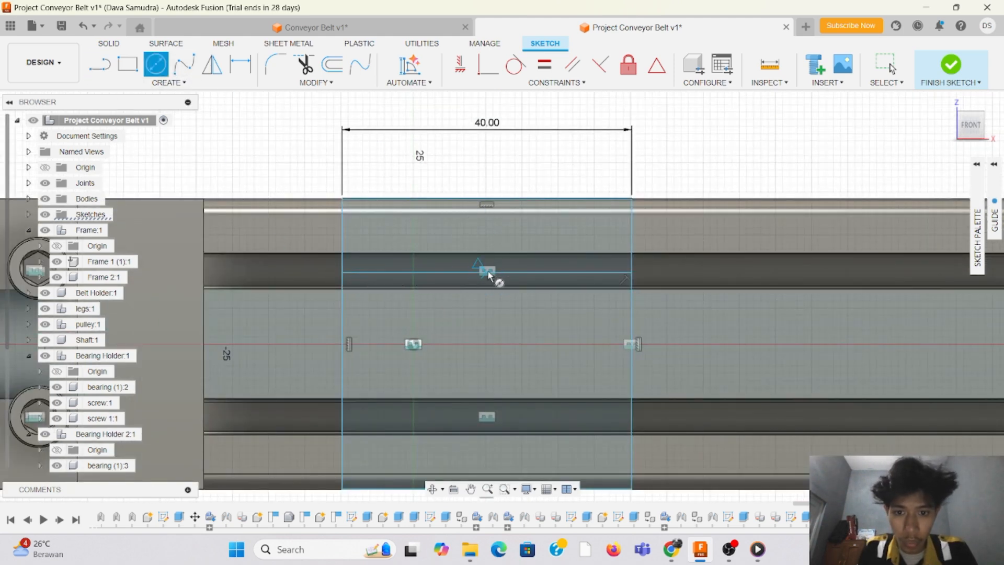
click(489, 273)
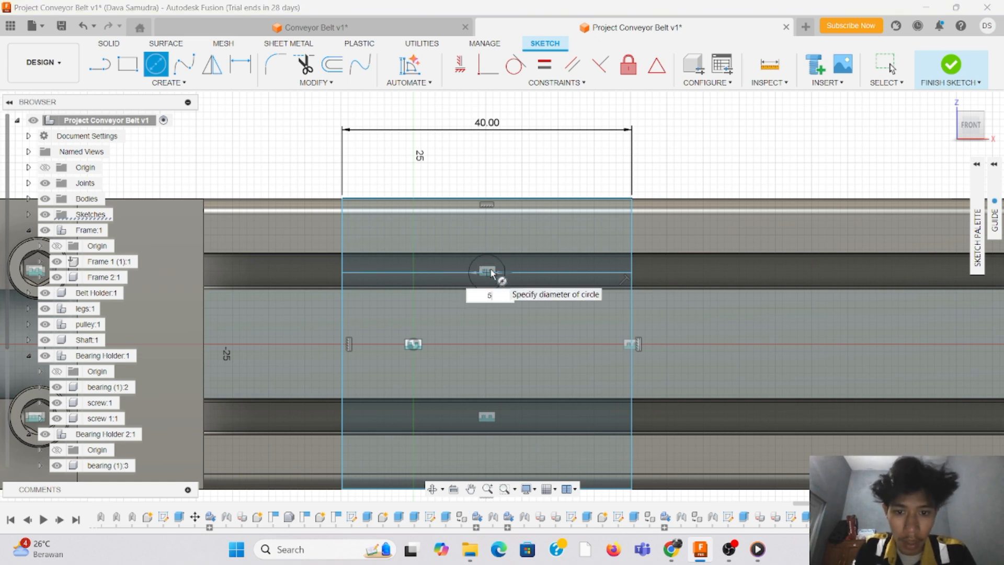
text(5)
key(Return)
key(Escape)
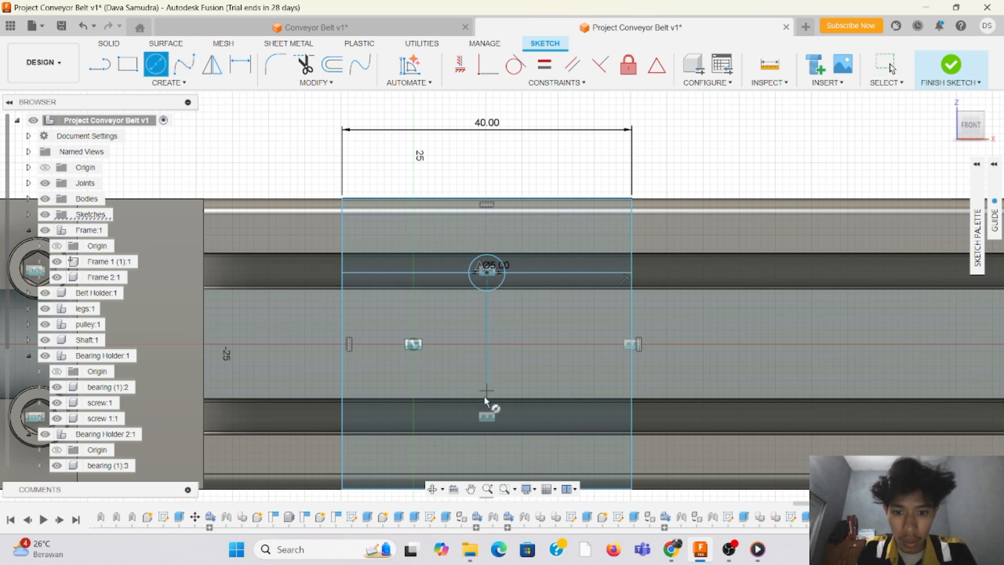
Step: Draw a second 5 mm diameter circle in the lower slot, vertically aligned below the upper circle
scroll(486, 424, up, 2)
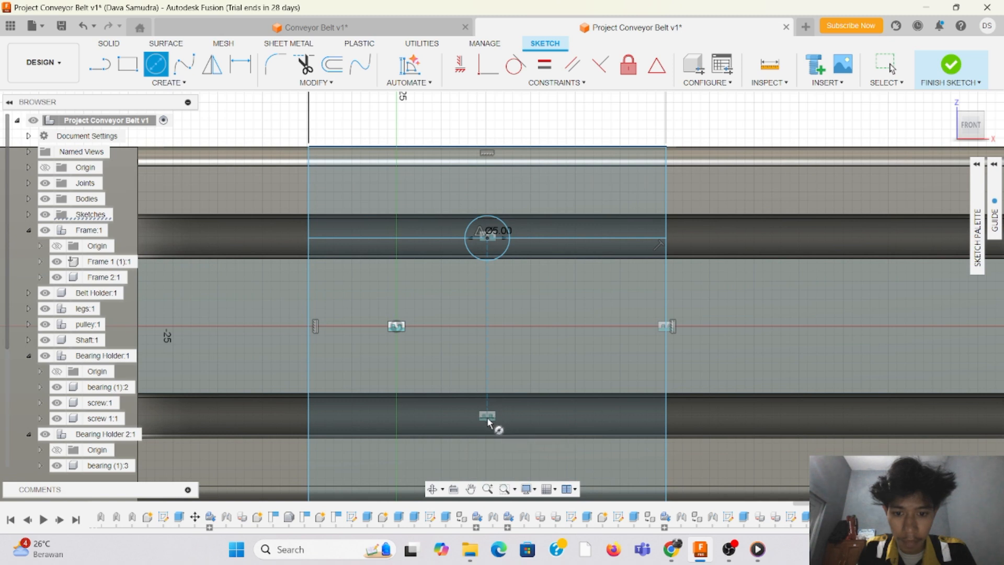
click(490, 422)
text(5)
key(Return)
key(Escape)
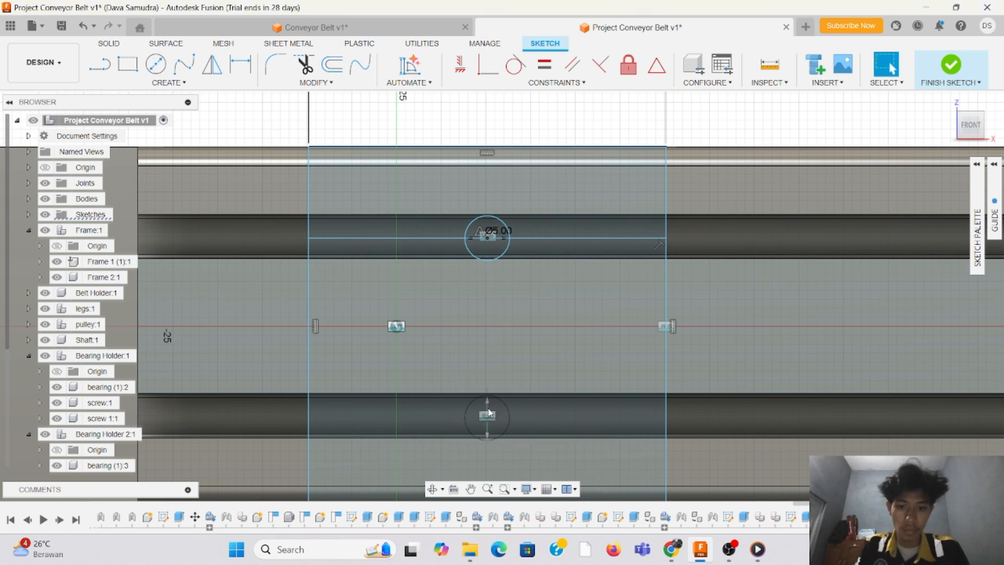
Step: Trim away the horizontal guide line on both sides of the upper 5 mm circle
scroll(438, 204, up, 4)
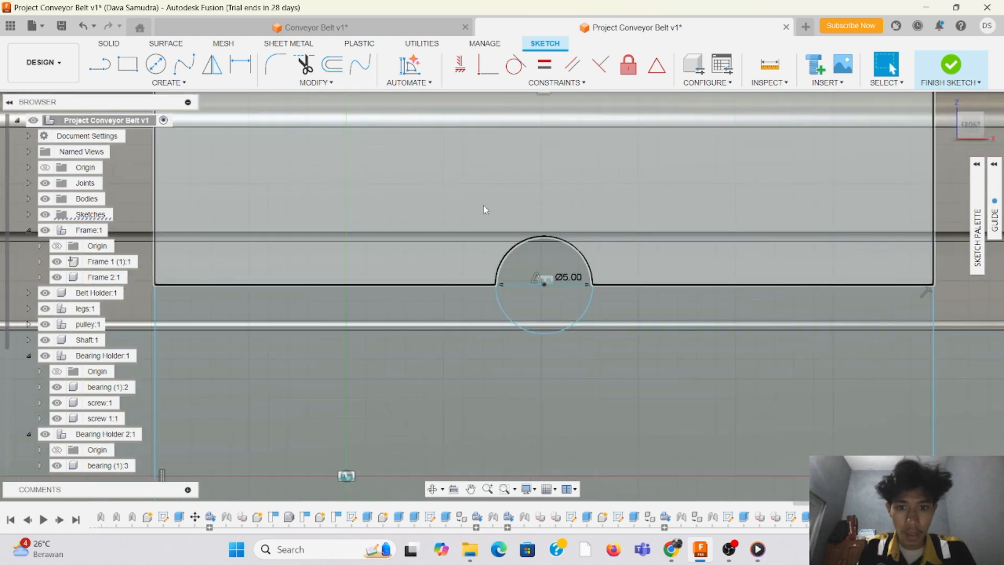
scroll(563, 269, down, 1)
scroll(576, 279, up, 1)
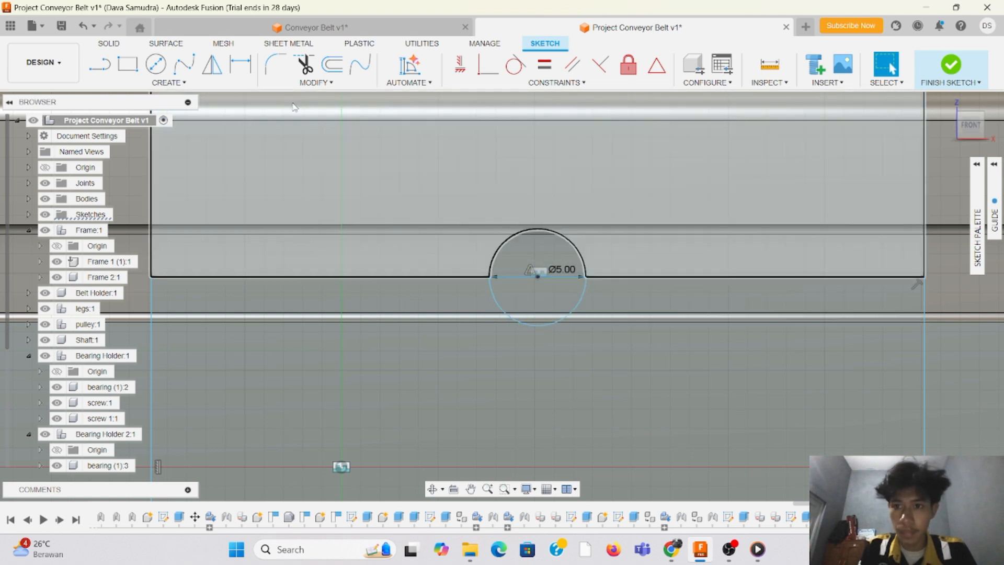
click(435, 278)
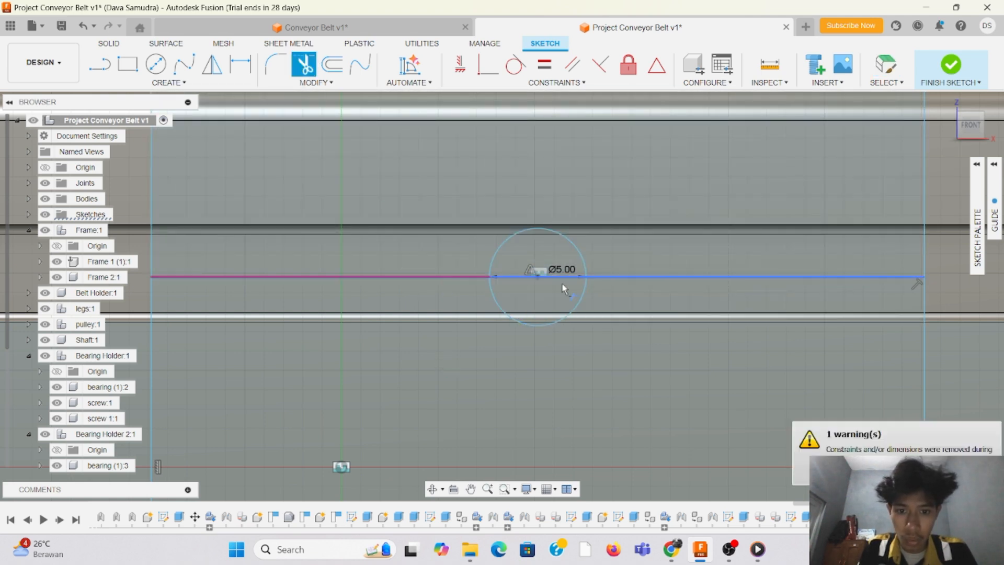
click(683, 278)
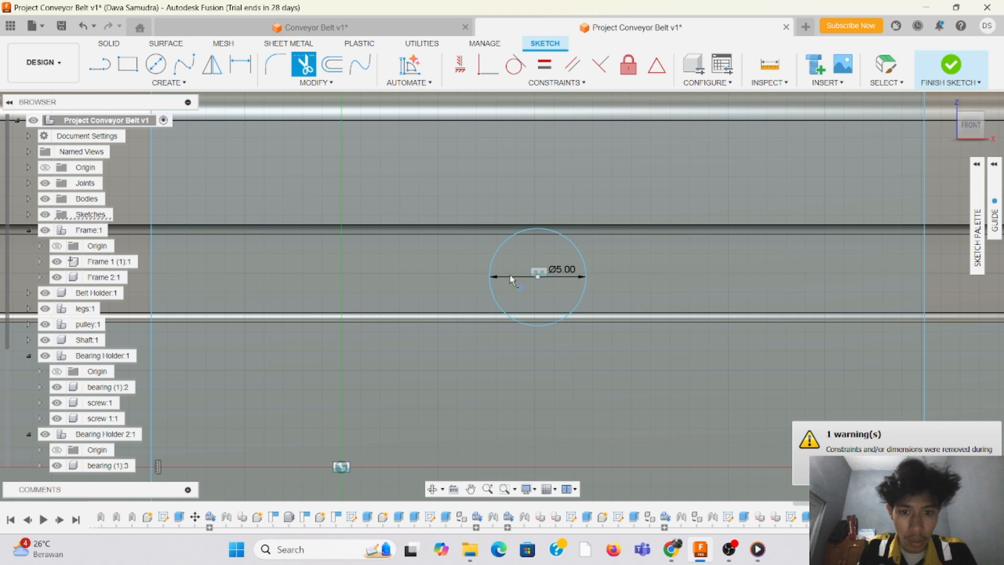
key(Escape)
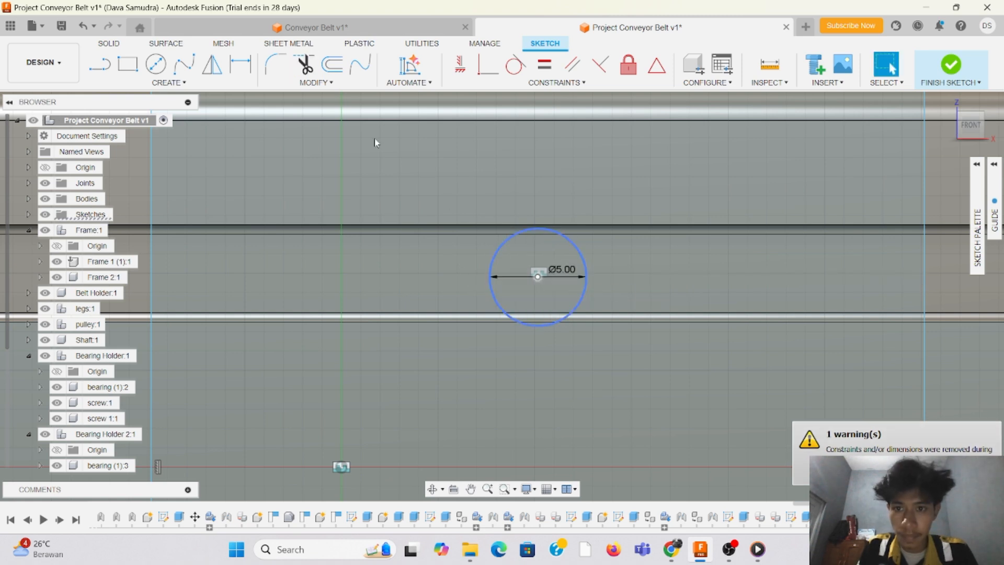
Step: Shift both 5 mm circles slightly upward so each sits centred within its T-slot
click(539, 276)
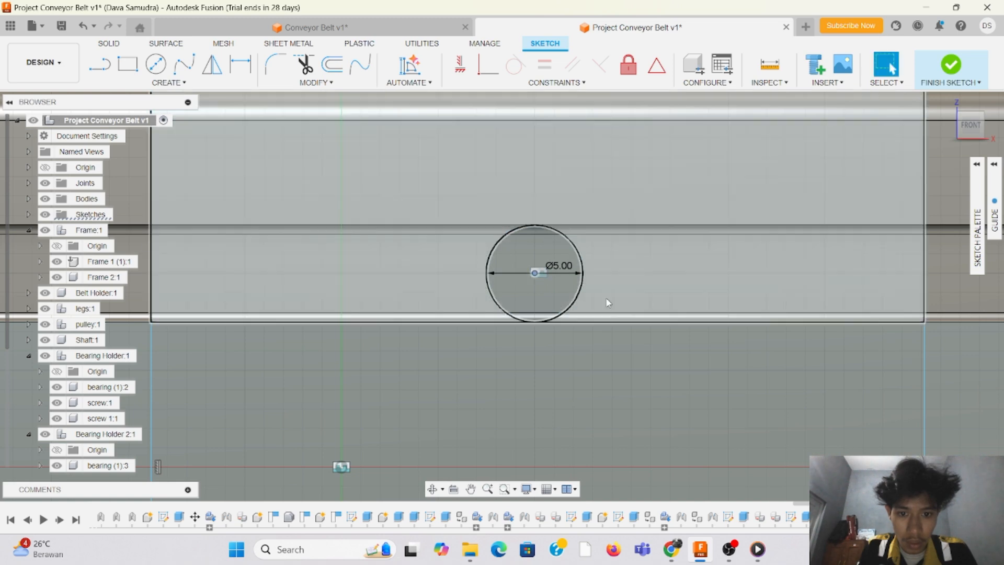
scroll(538, 331, down, 3)
scroll(525, 247, up, 5)
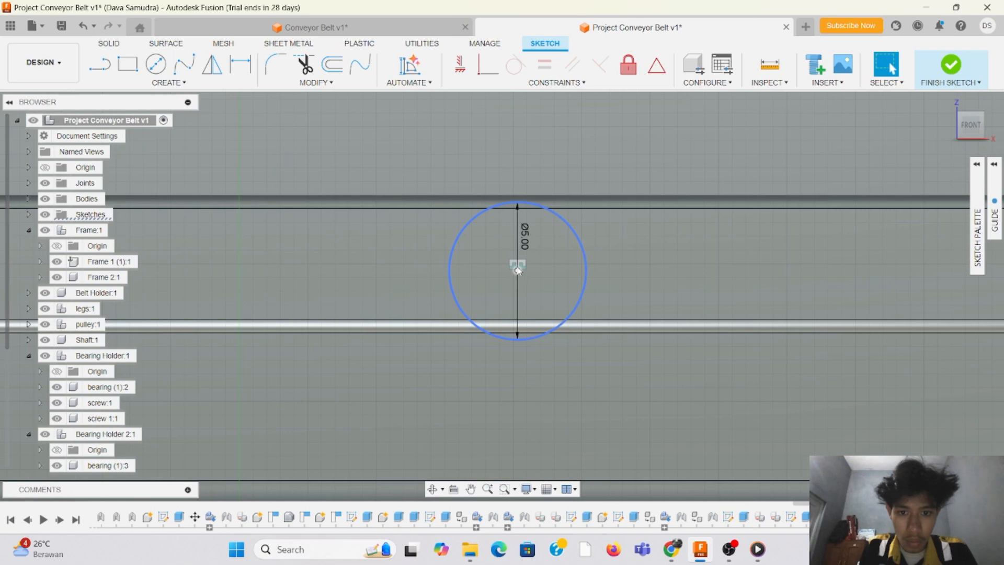
drag(517, 270, 519, 264)
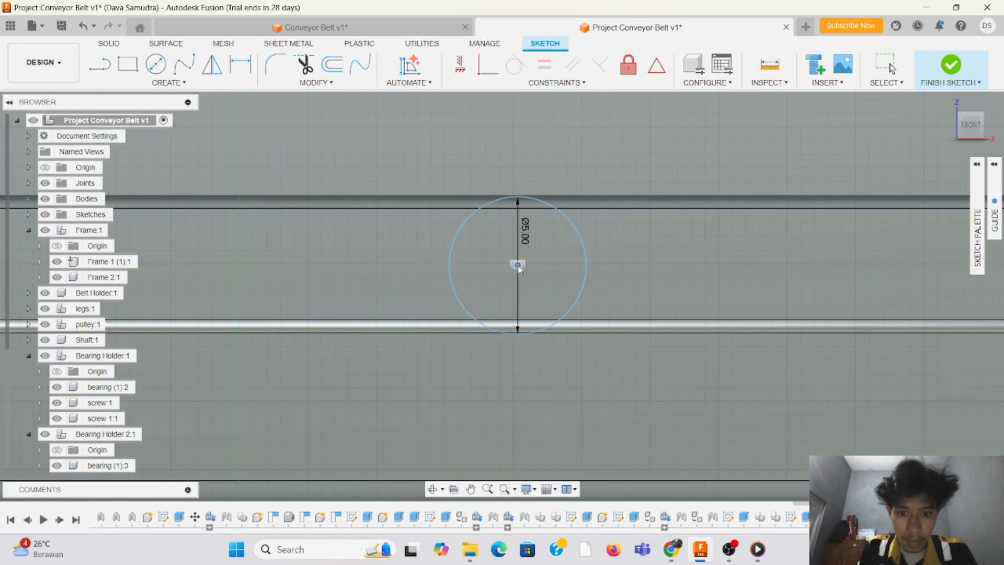
scroll(515, 314, down, 5)
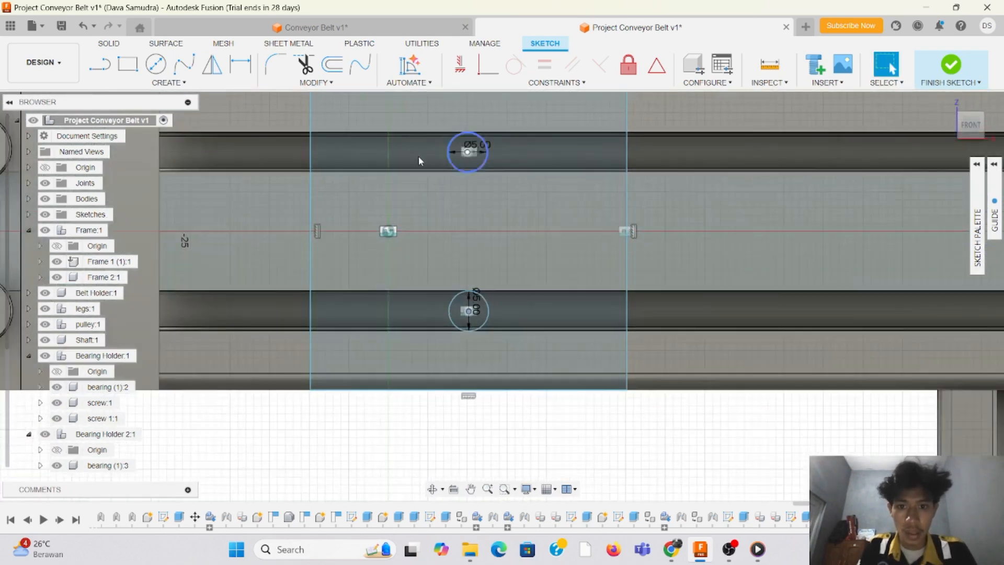
scroll(428, 159, up, 3)
scroll(774, 277, down, 3)
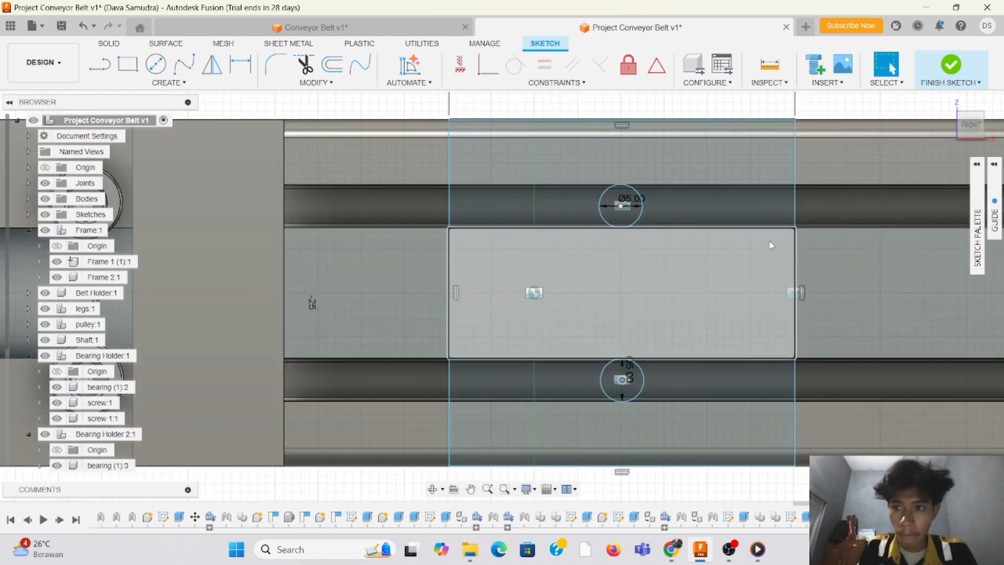
scroll(845, 264, up, 1)
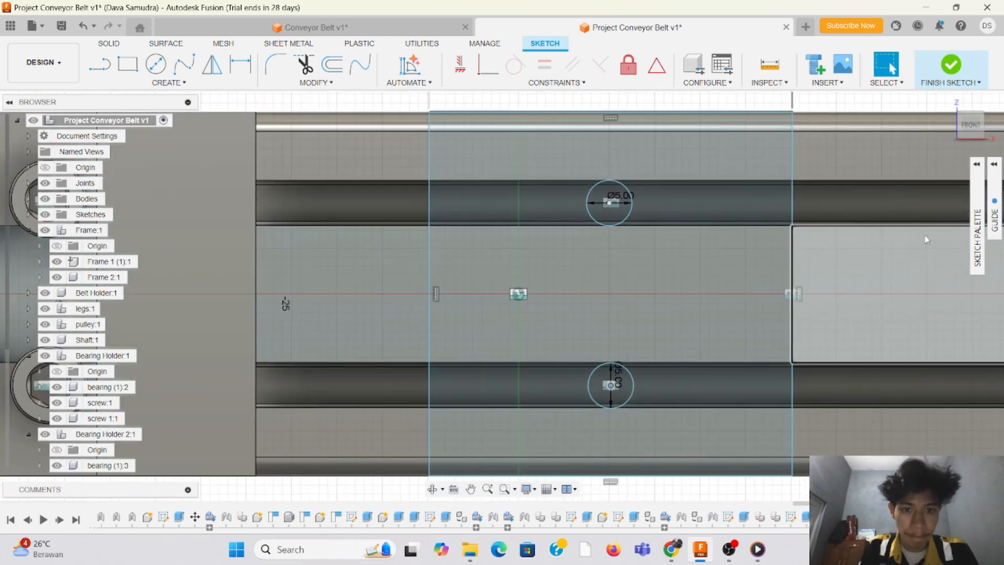
Step: Finish the sketch and extrude the three rectangle regions around the two circles 27 mm outward from the rail as a Join
middle_drag(705, 248, 563, 259)
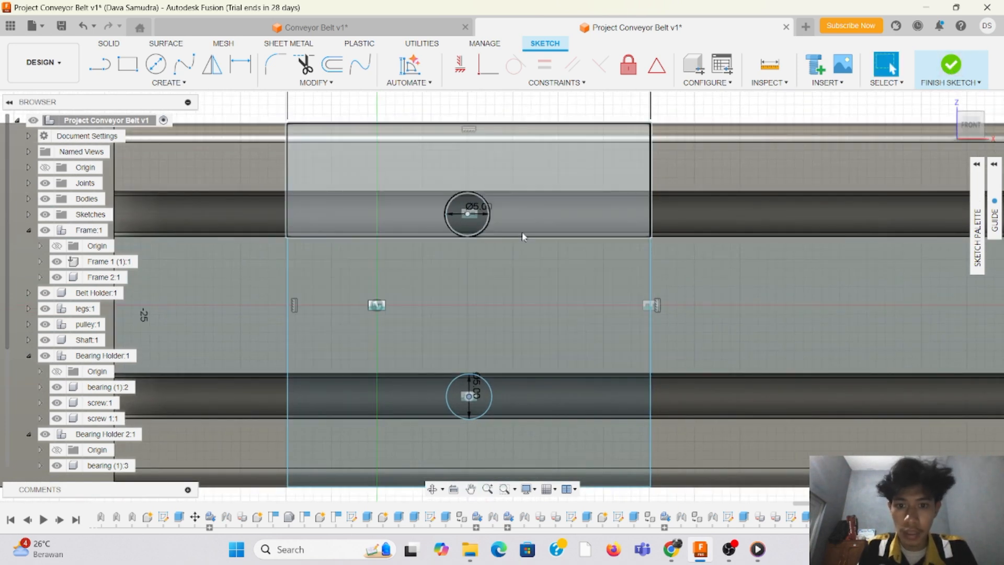
click(951, 68)
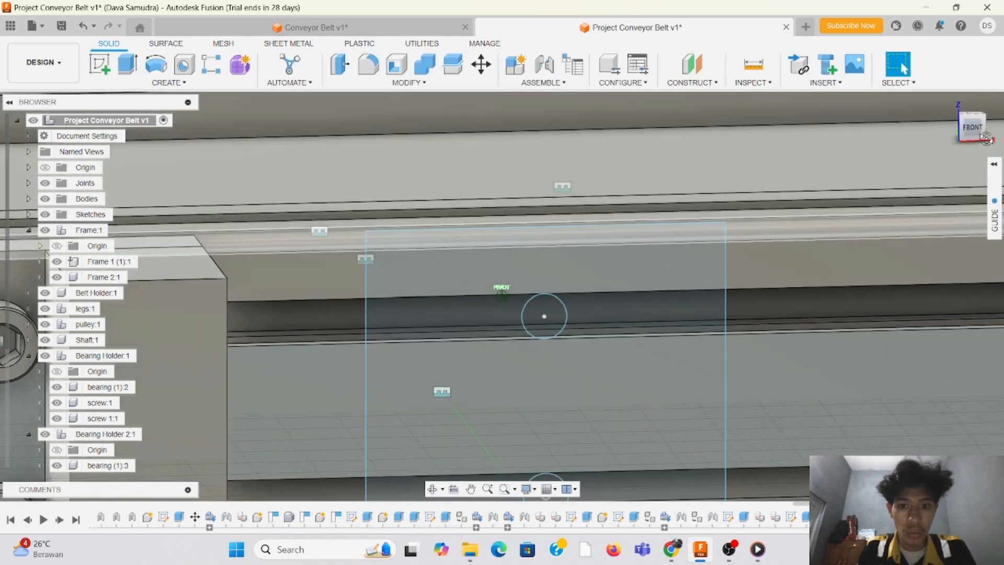
click(126, 66)
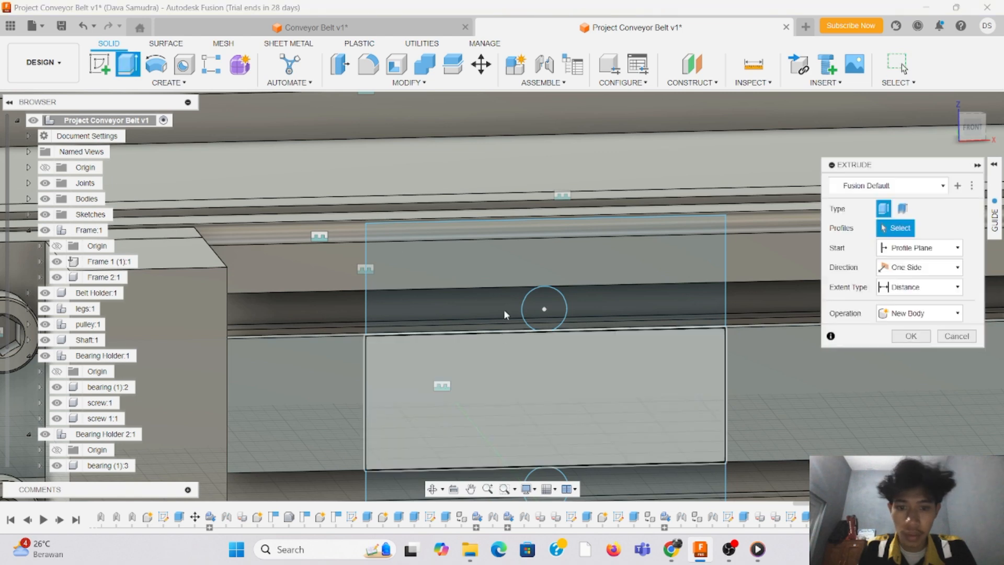
click(492, 321)
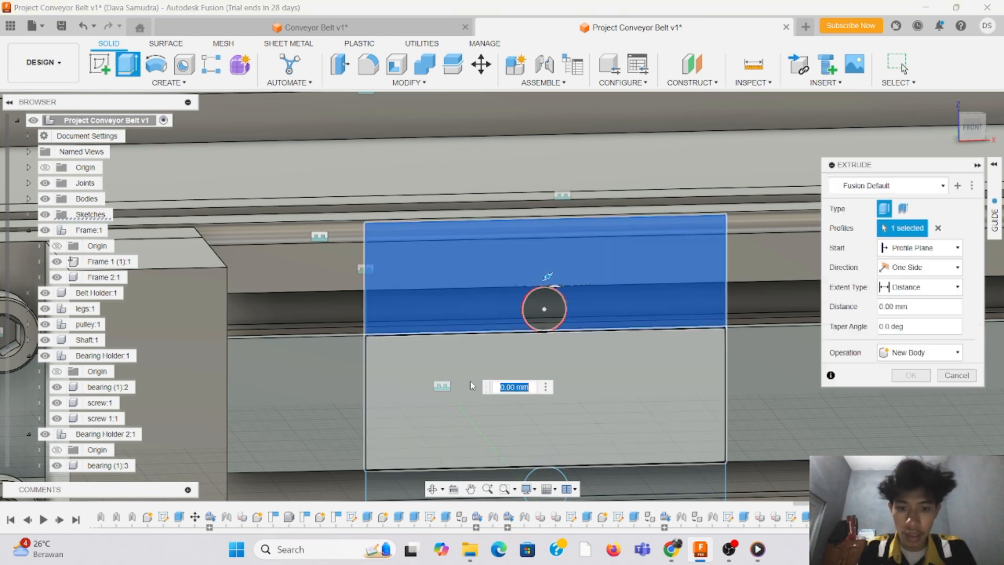
click(469, 385)
scroll(469, 385, down, 3)
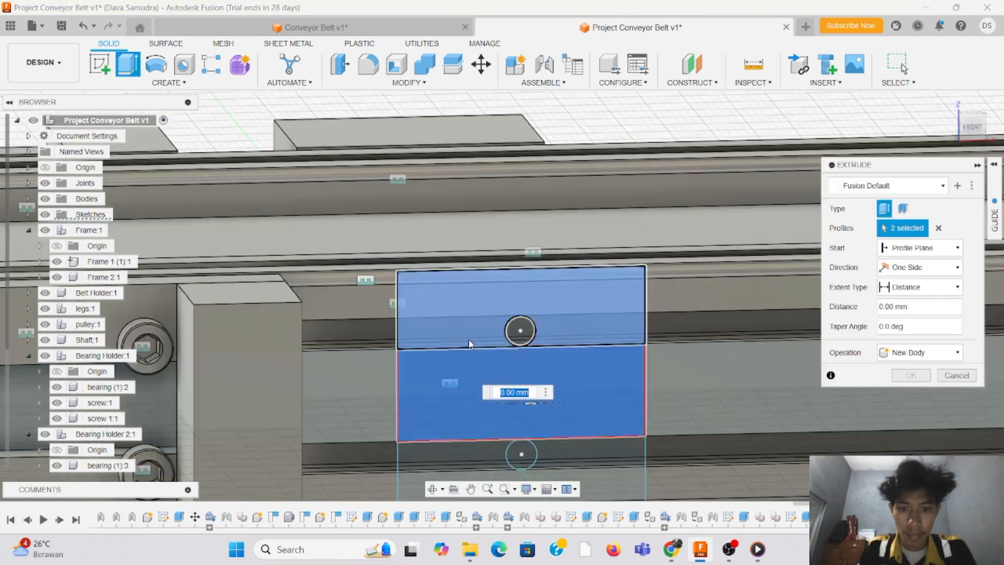
click(473, 464)
scroll(565, 408, up, 2)
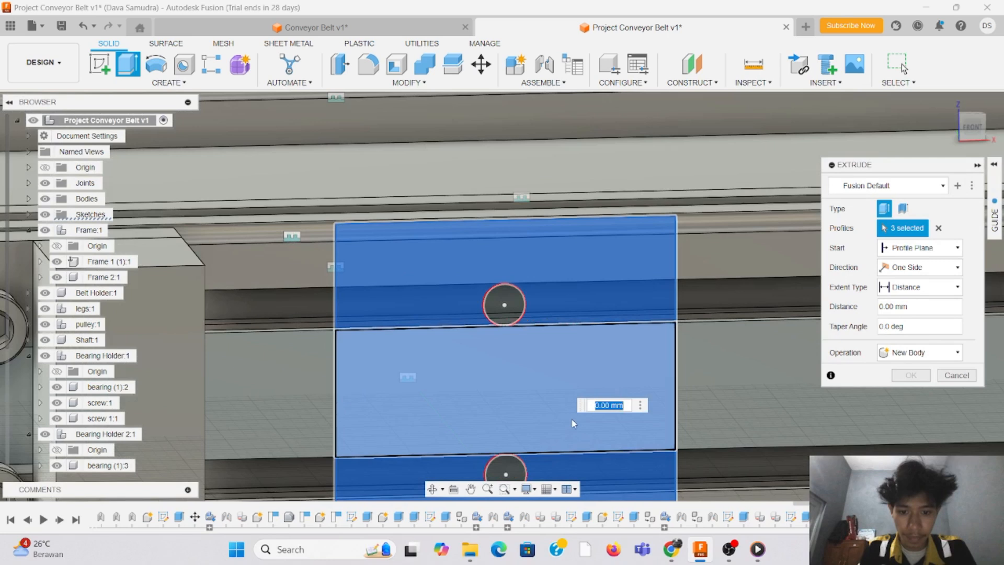
click(890, 307)
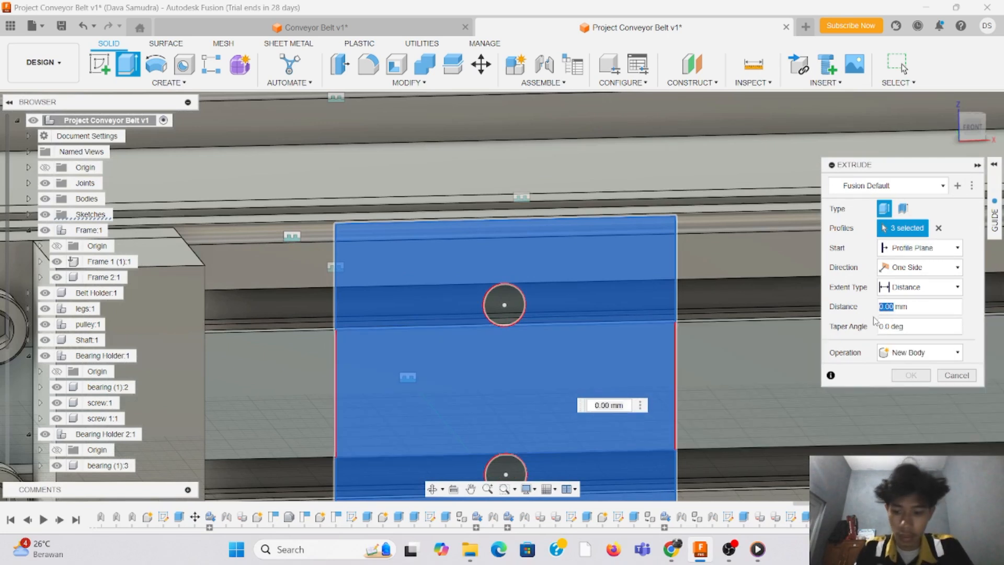
text(27)
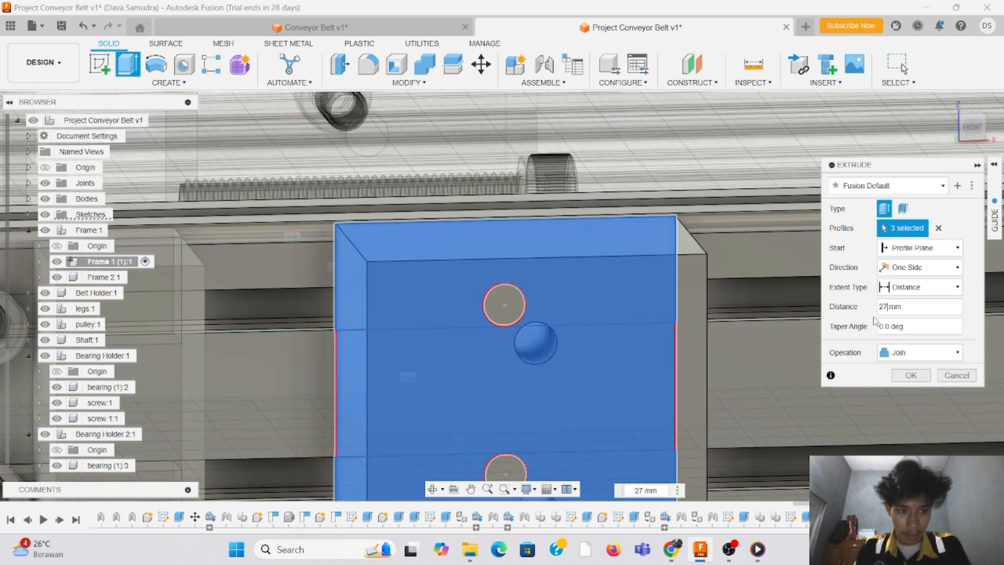
key(Return)
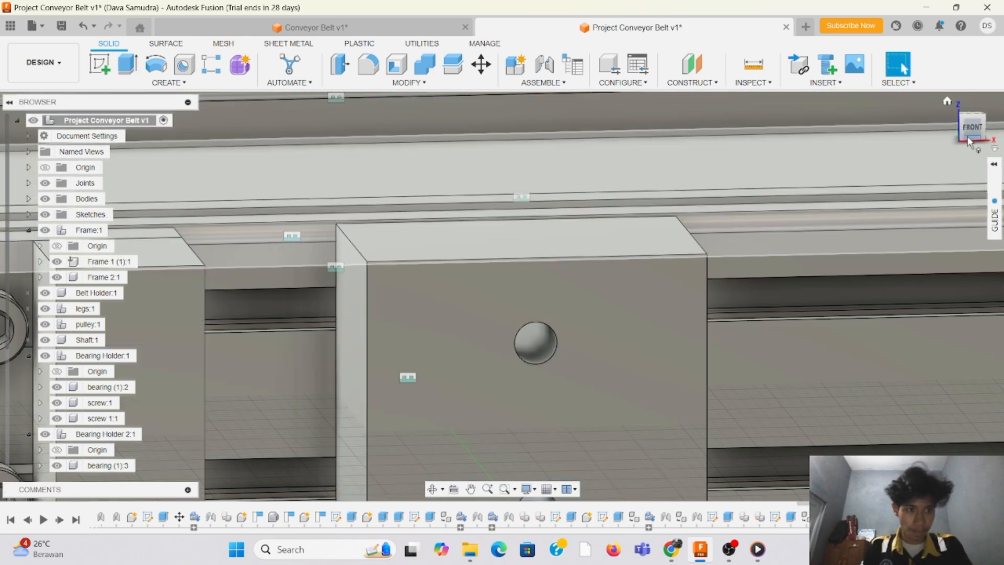
Step: Duplicate the bearing holder's upper screw with its joint into the upper hole of the new block
drag(963, 122, 932, 115)
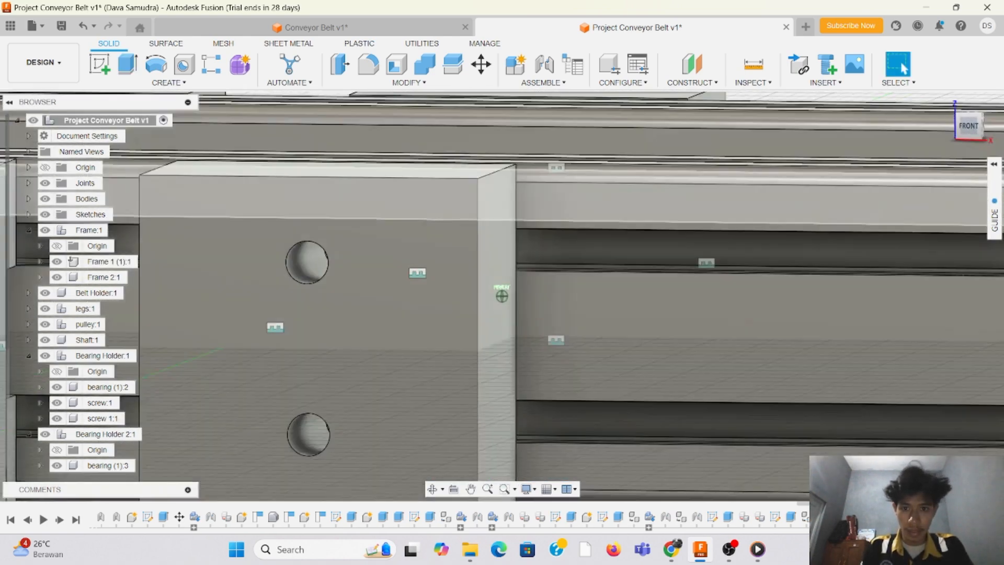
scroll(550, 291, down, 3)
scroll(245, 284, down, 4)
scroll(226, 264, up, 5)
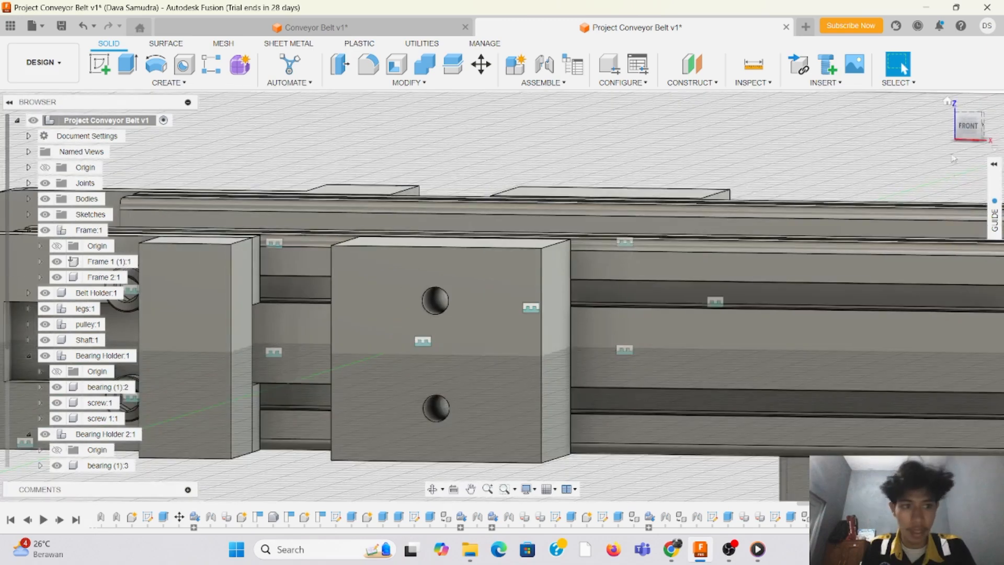
mouse_move(962, 137)
mouse_down()
mouse_move(935, 156)
mouse_move(967, 136)
mouse_up()
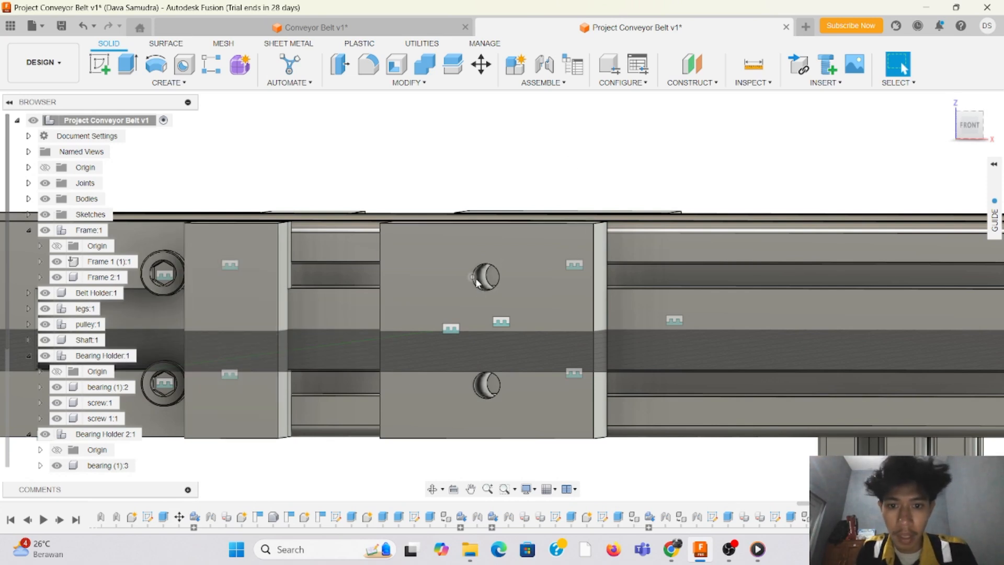
click(559, 84)
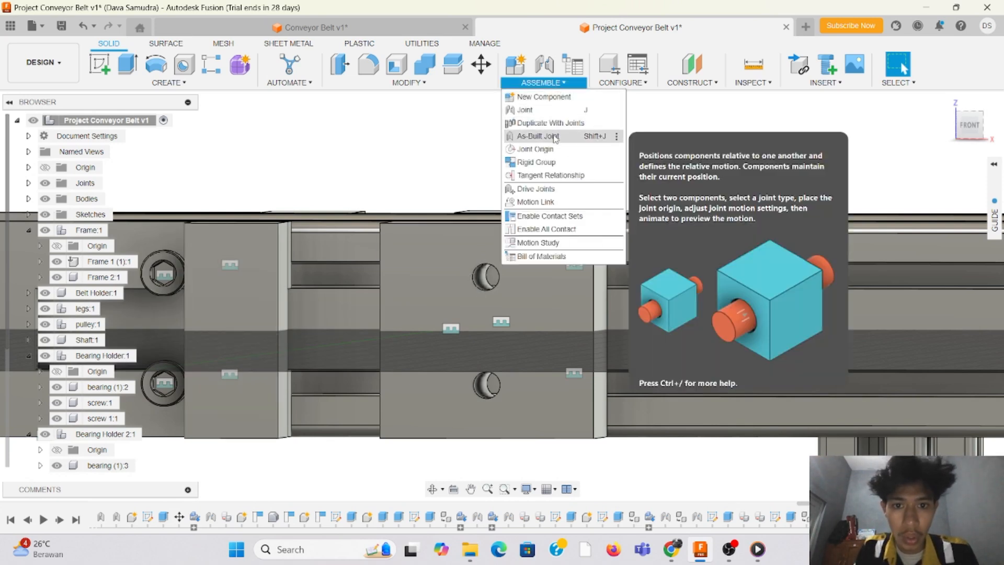
click(555, 123)
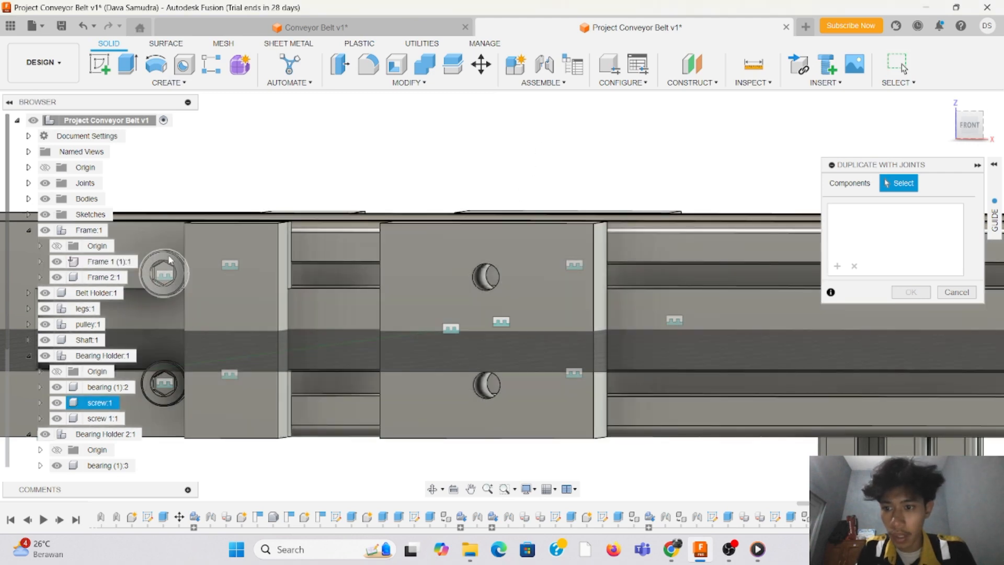
click(170, 264)
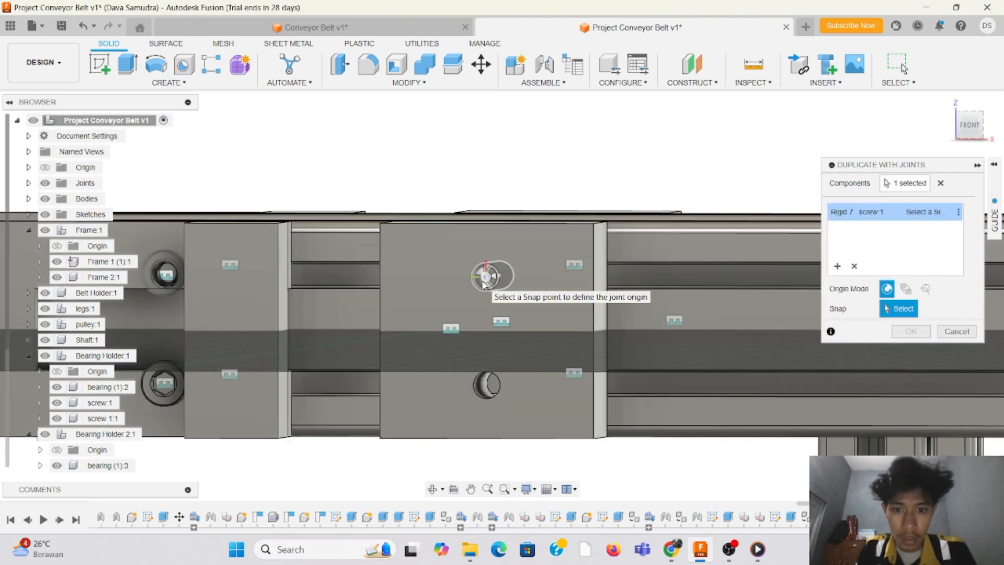
click(486, 276)
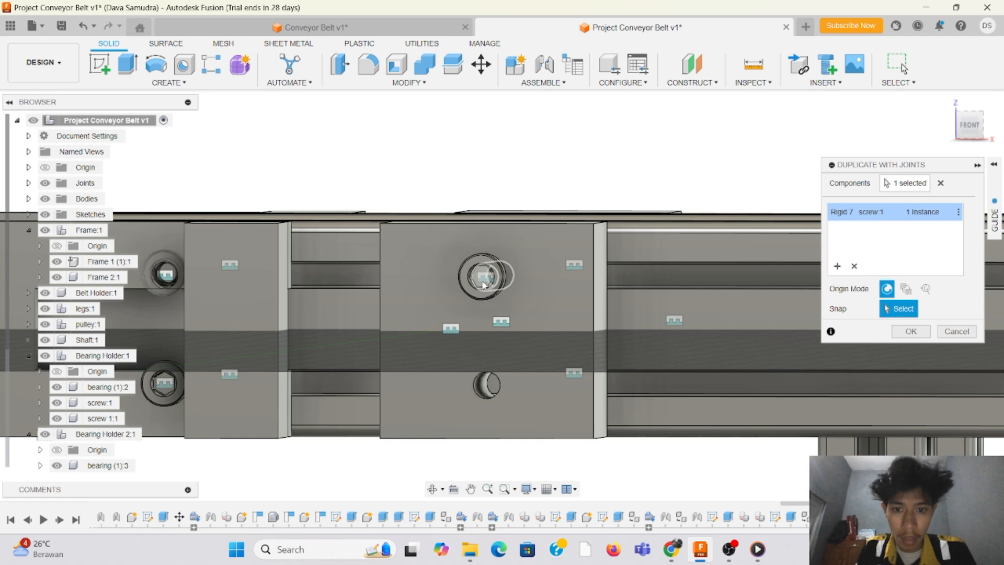
Step: Add a second instance of the screw in the block's lower hole and complete the joint duplication
click(483, 395)
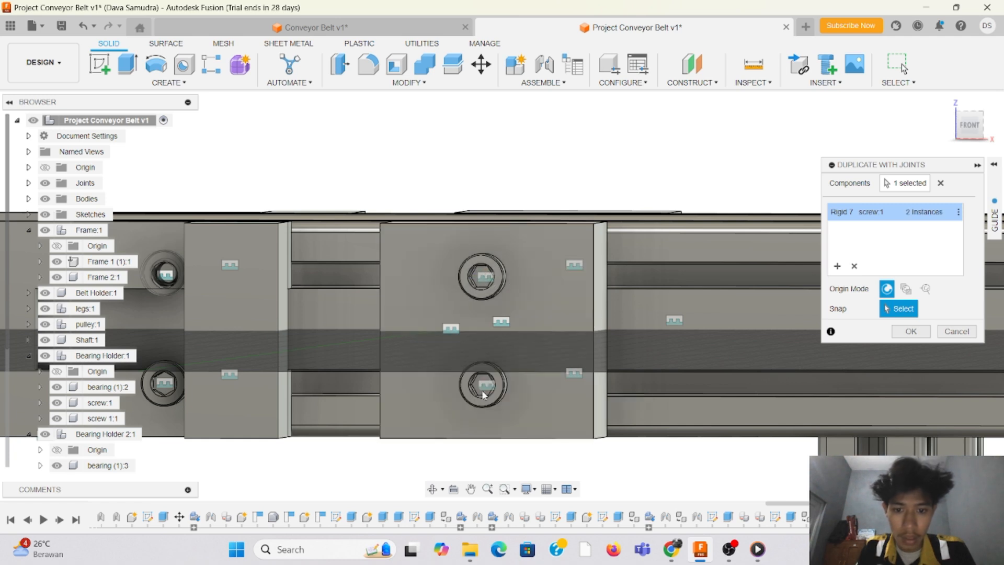
drag(977, 133, 953, 147)
scroll(310, 255, down, 5)
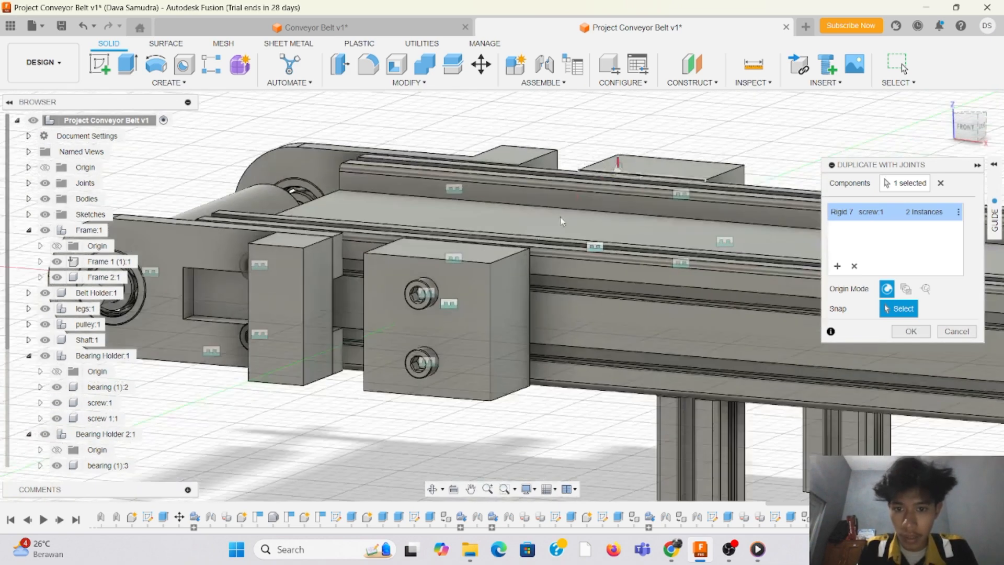
scroll(310, 256, up, 4)
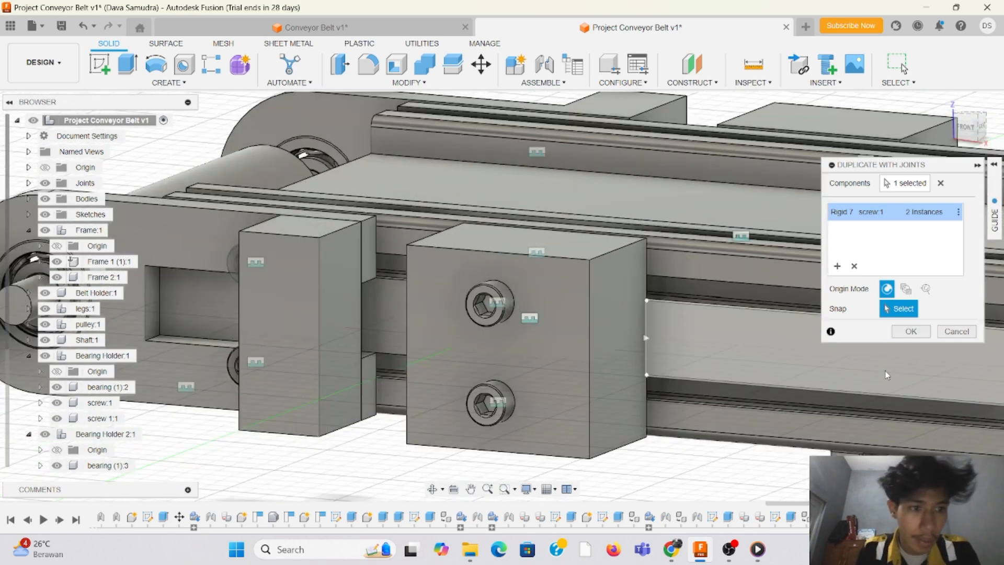
click(916, 336)
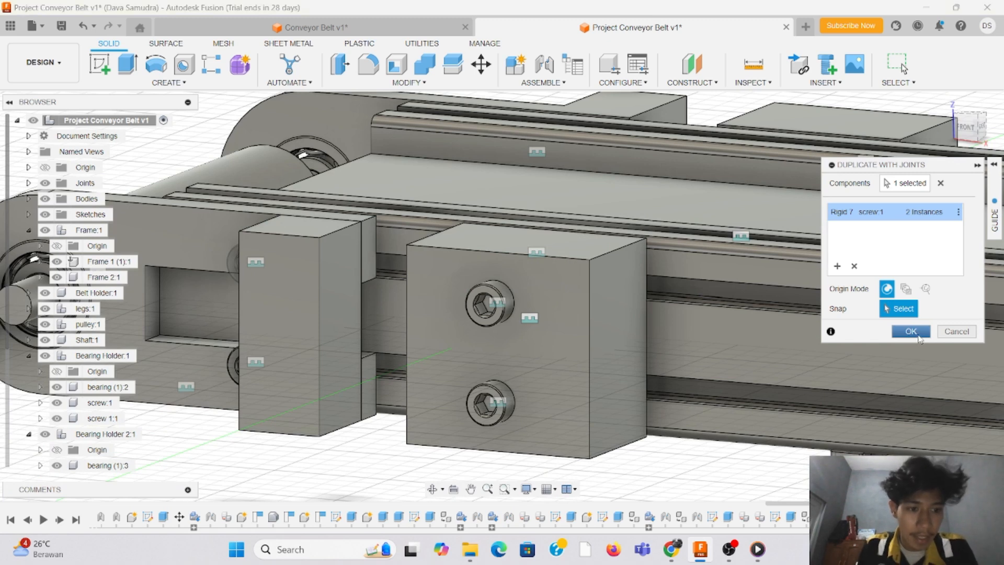
Step: Compare with the opposite block's side screw and start a sketch on the matching end face of the new block
click(976, 128)
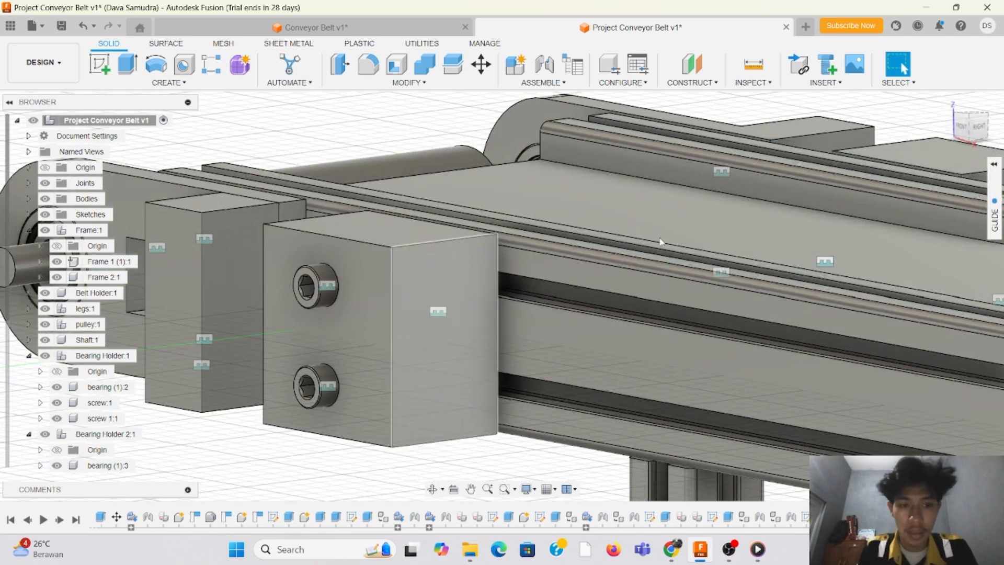
scroll(240, 309, down, 5)
scroll(549, 243, up, 4)
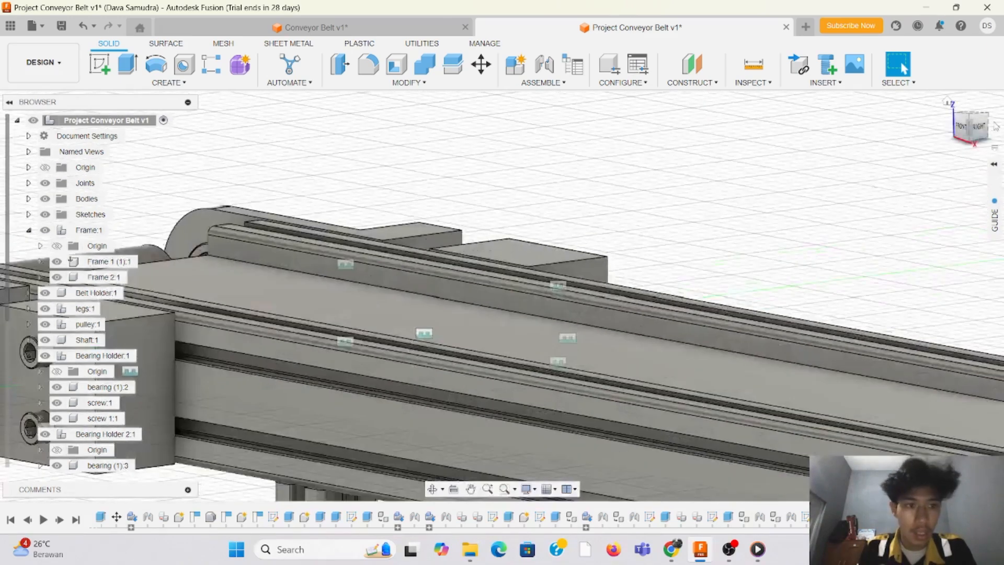
mouse_move(976, 131)
mouse_down()
mouse_move(931, 178)
mouse_move(937, 169)
mouse_up()
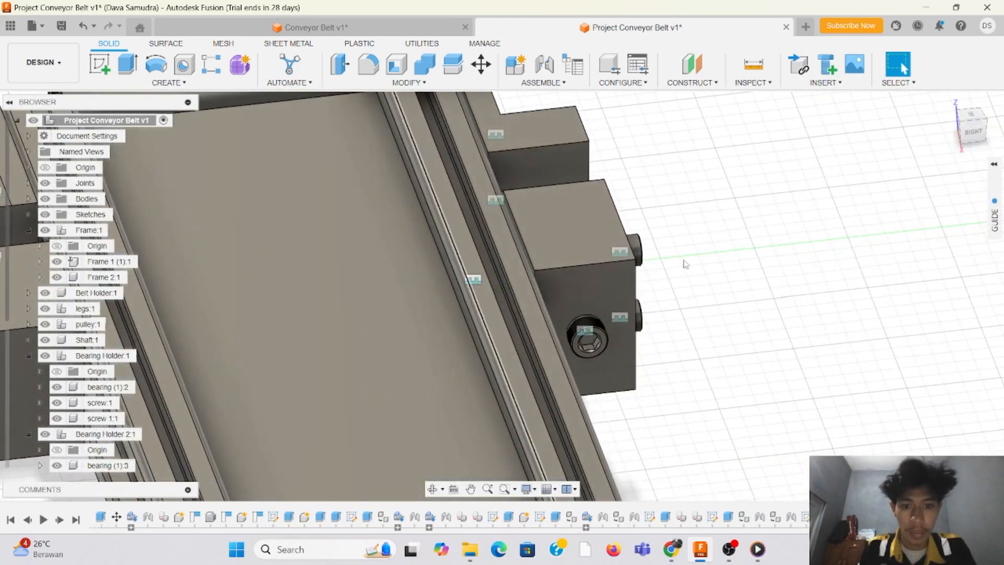
scroll(322, 370, down, 4)
scroll(322, 370, up, 2)
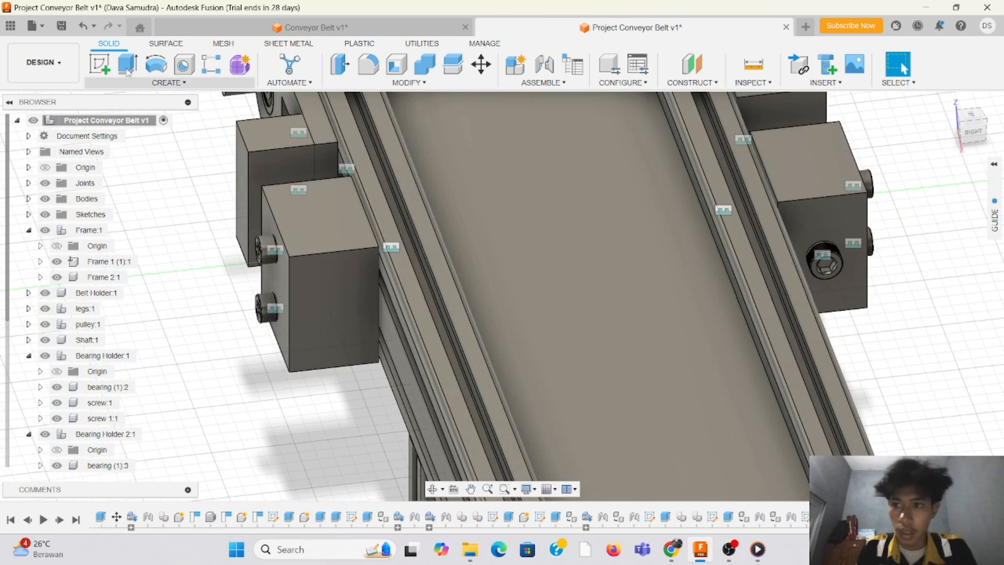
click(97, 66)
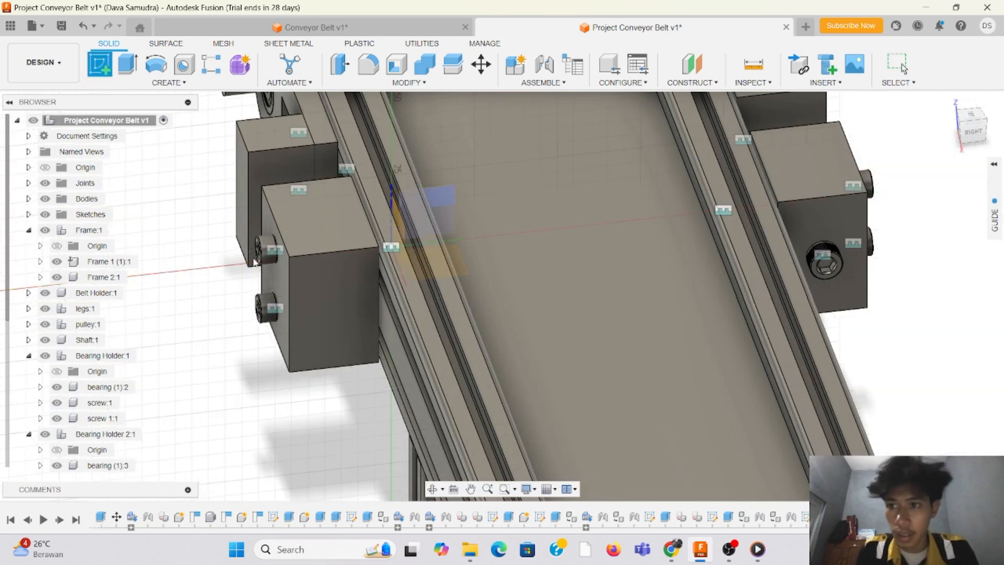
click(336, 303)
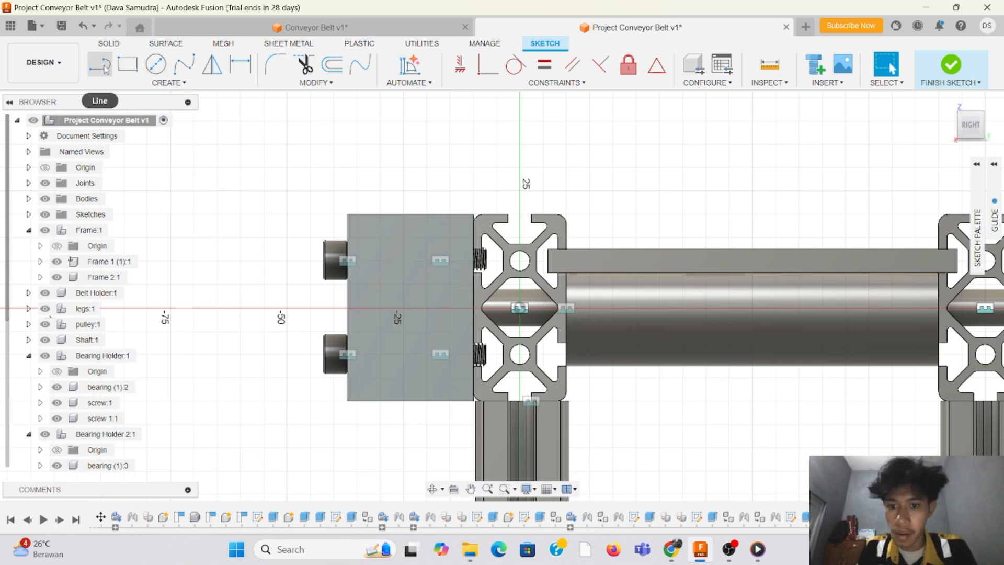
Step: Draw a 6.2 mm diameter circle at the centre of the block's end face and finish the sketch
click(155, 64)
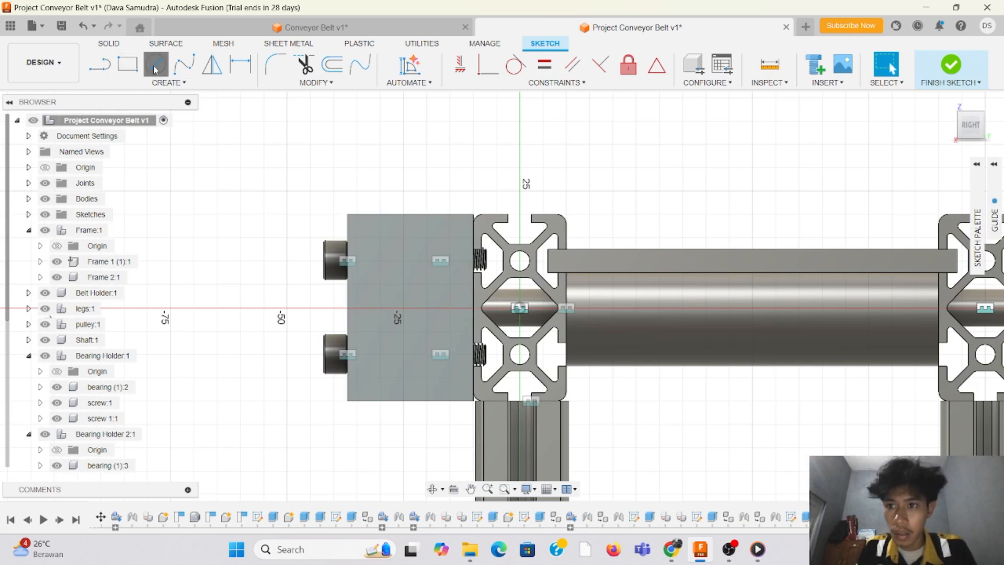
click(416, 310)
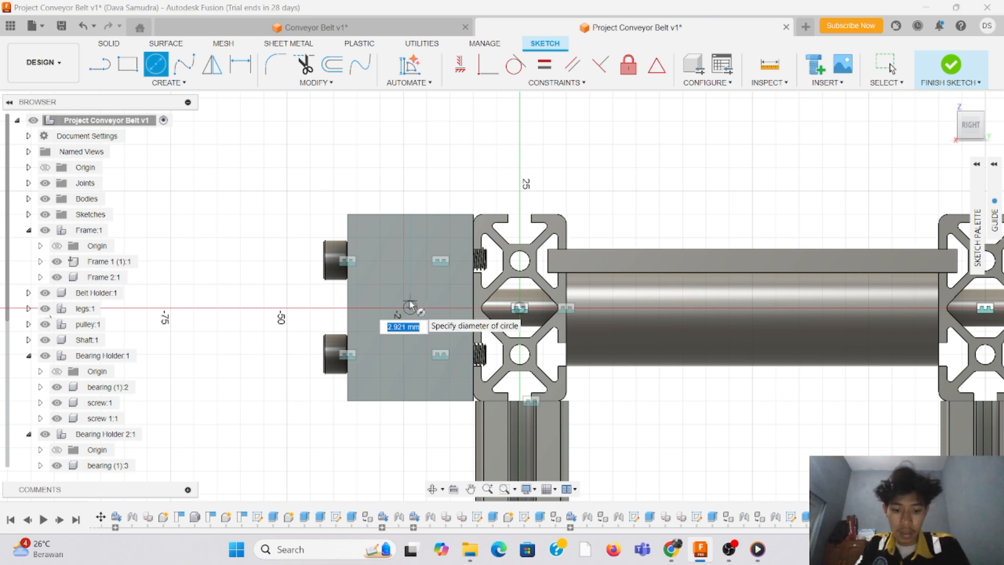
text(6.2)
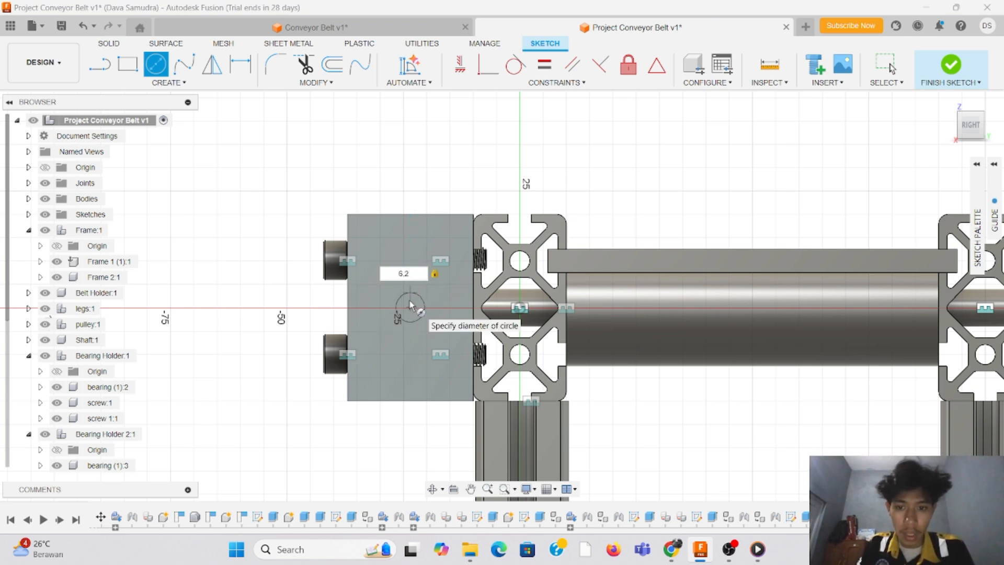
key(Return)
key(Escape)
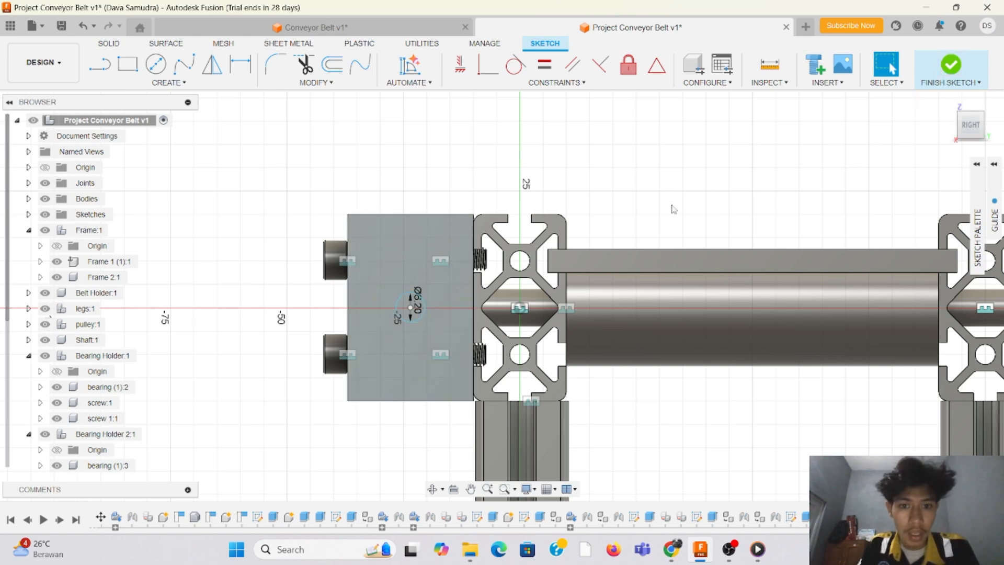
middle_drag(728, 187, 788, 213)
click(955, 77)
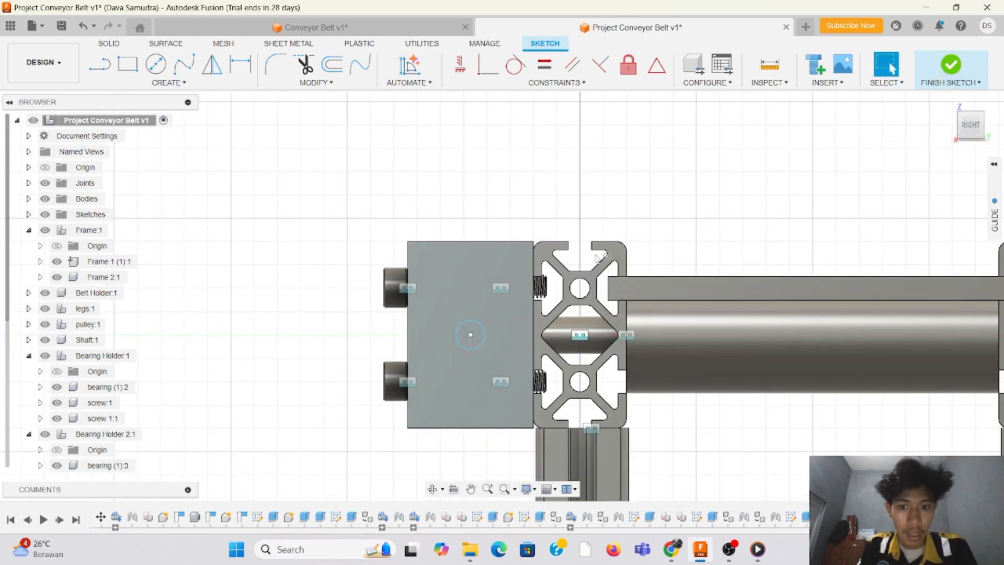
Step: Extrude the end-face circle as a cut about 50.9 mm deep into the block
drag(971, 125, 987, 157)
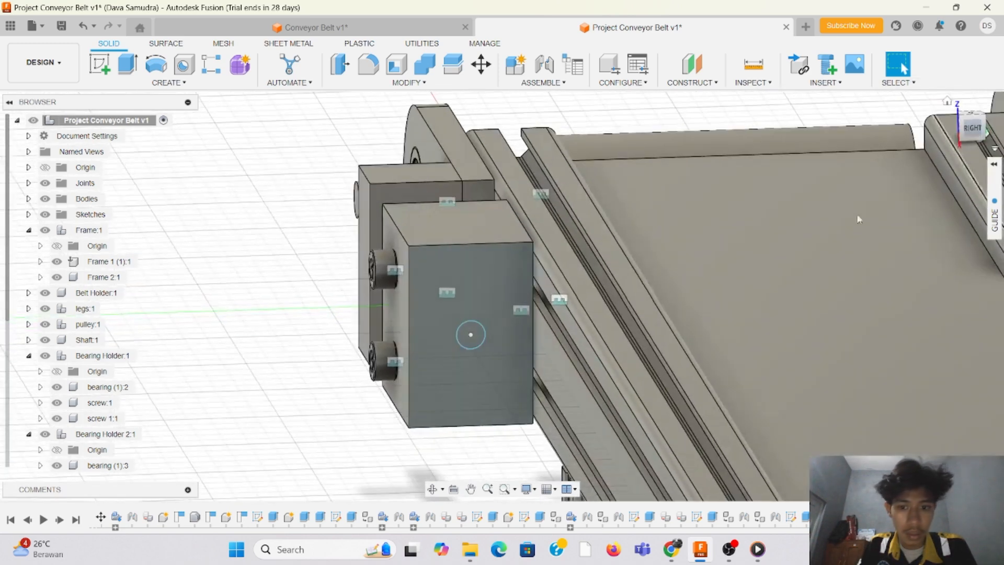
click(128, 67)
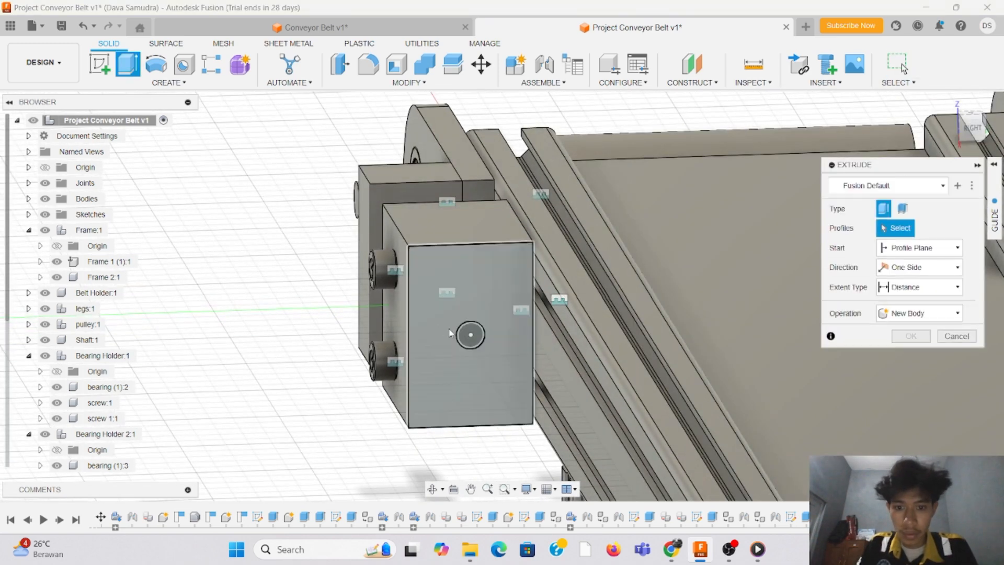
click(440, 360)
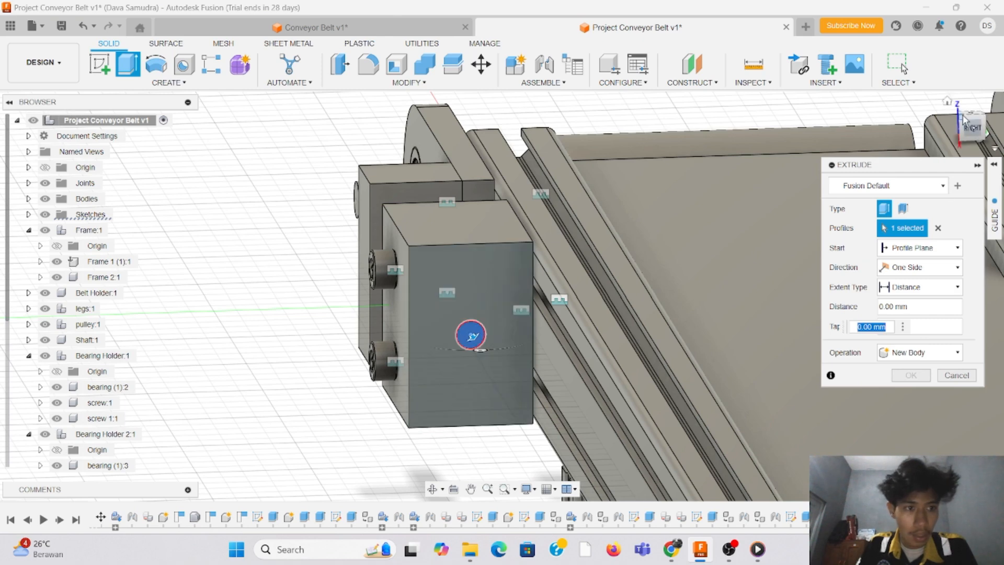
drag(974, 132, 992, 122)
drag(480, 336, 357, 311)
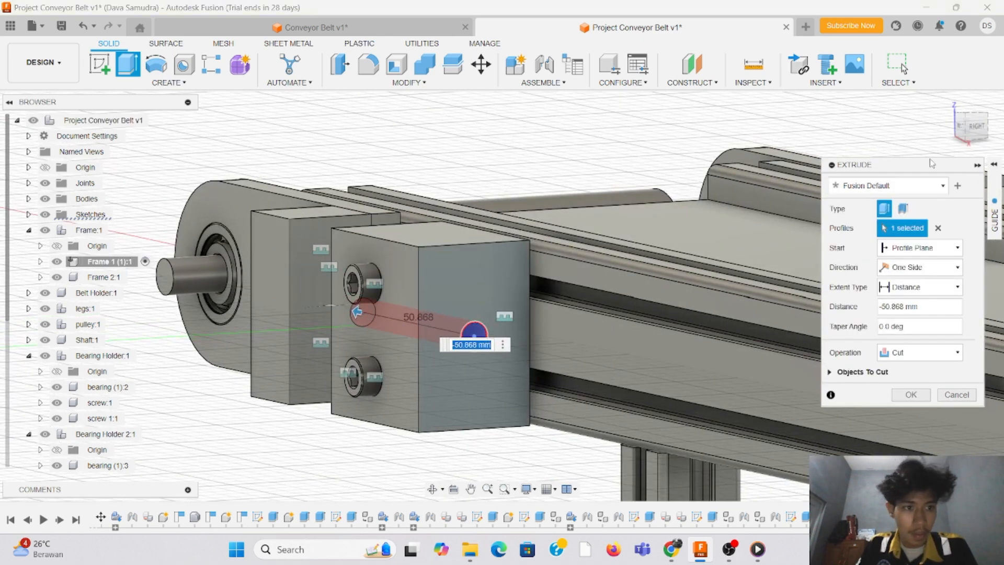
click(960, 131)
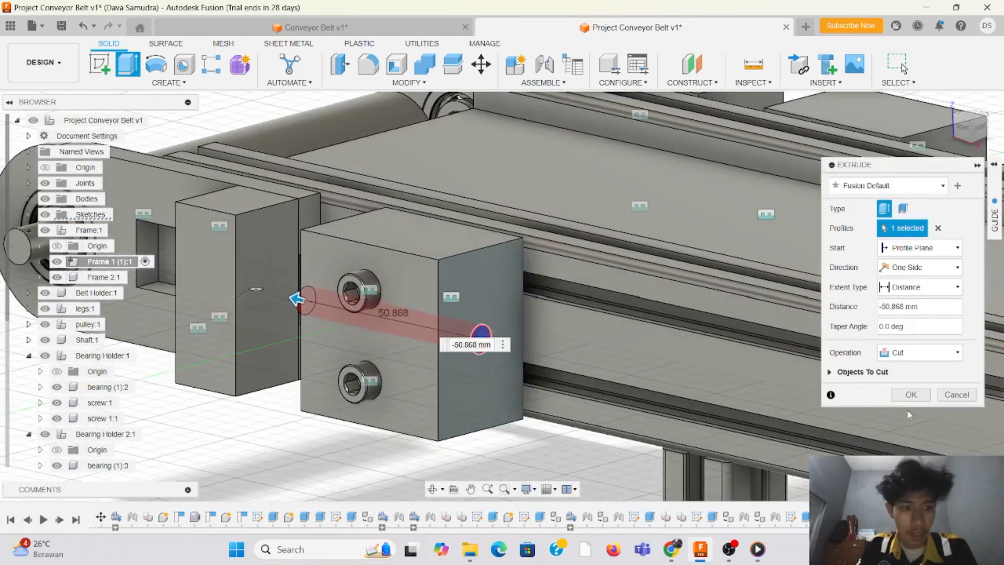
click(911, 395)
click(977, 128)
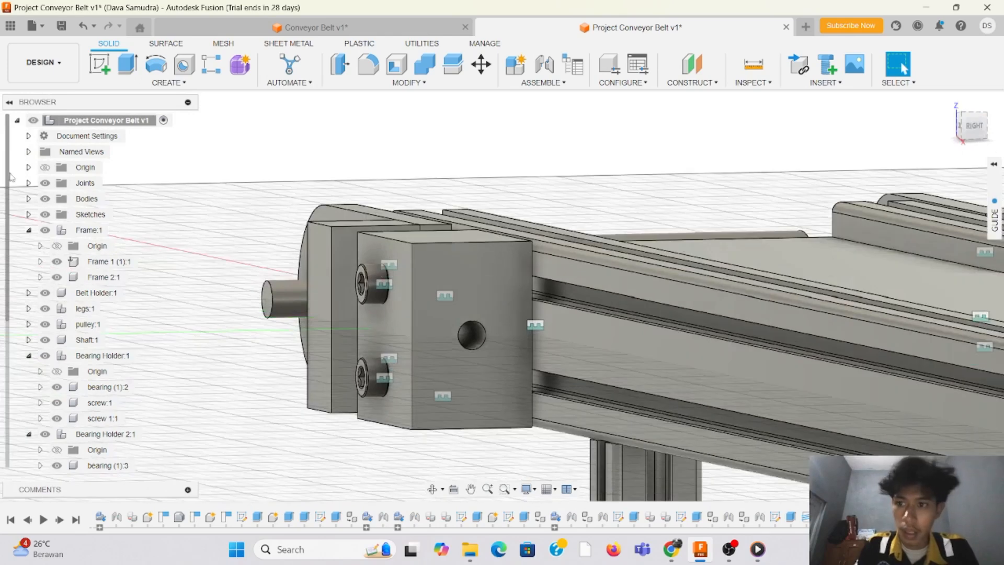
Step: Add a full-length, right-hand ISO Metric M6x1 thread of class 6H to the block's side hole
click(193, 84)
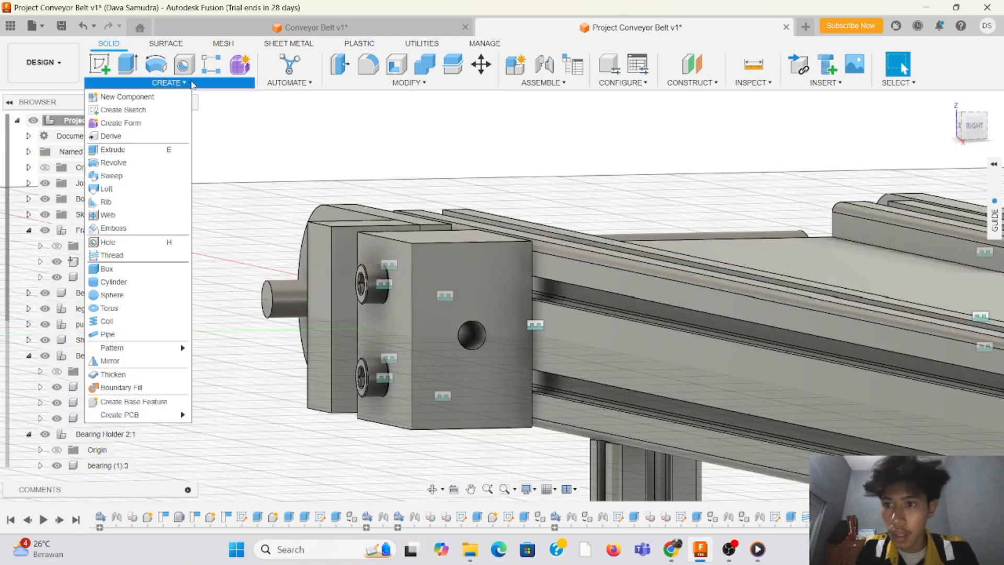
click(141, 256)
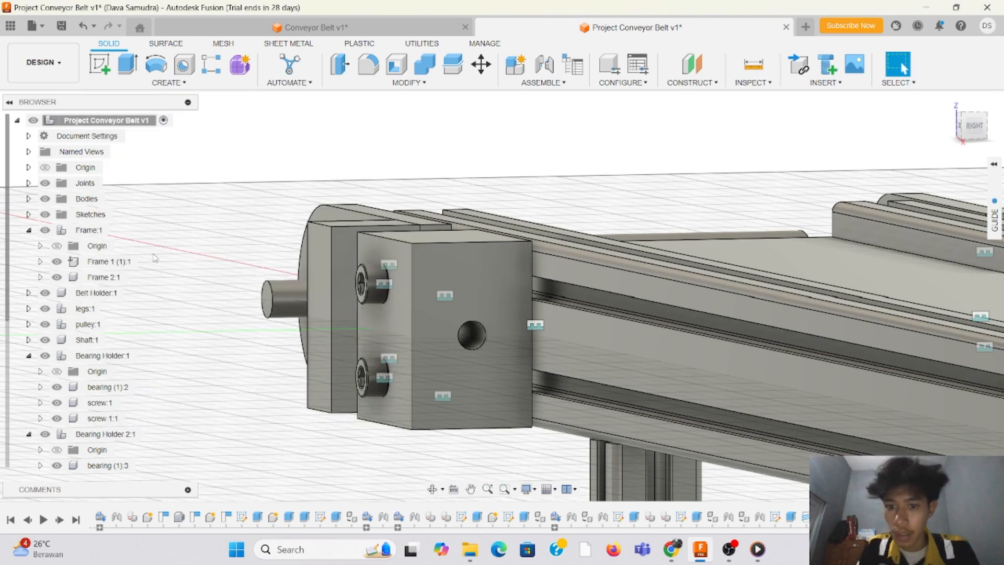
click(472, 345)
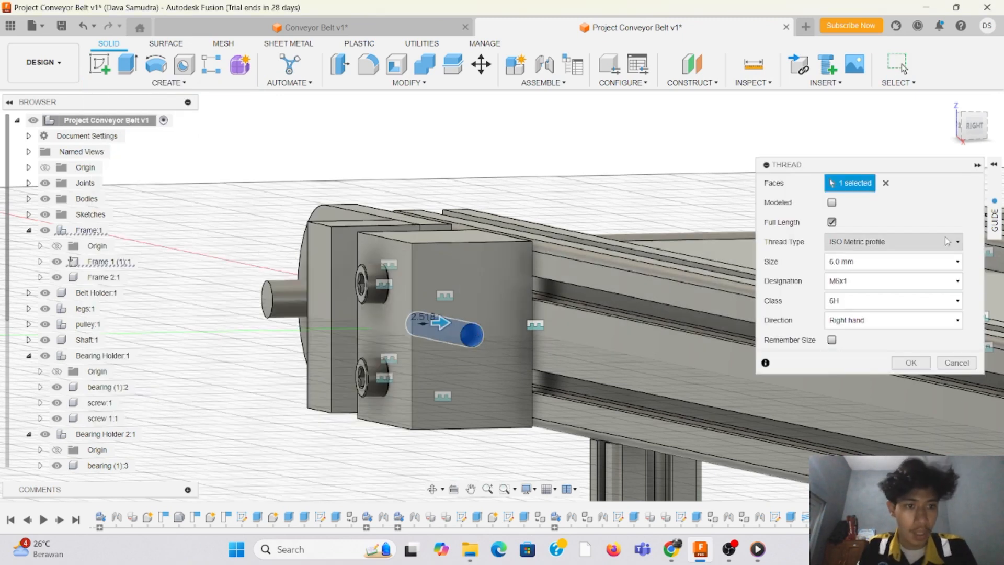
click(921, 367)
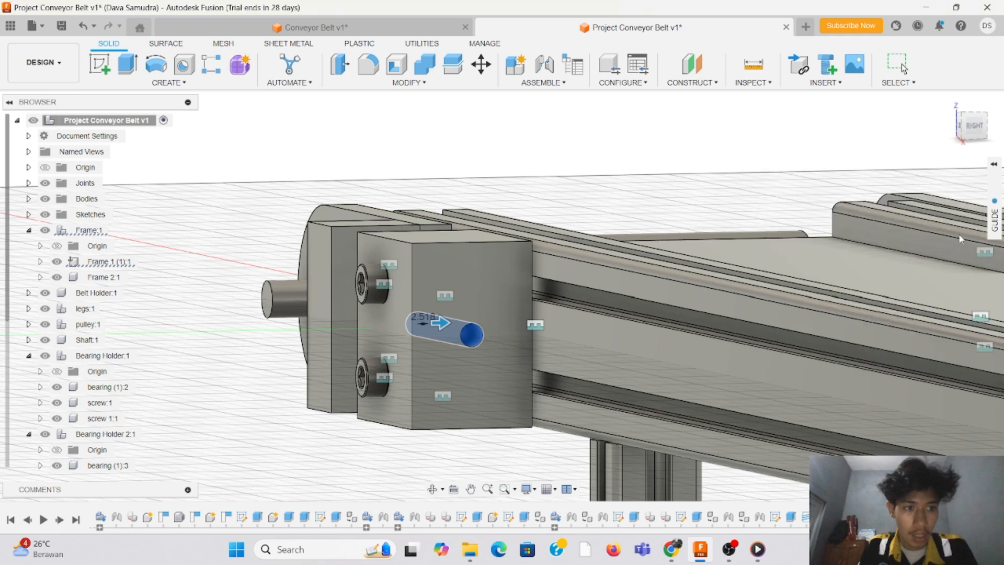
scroll(391, 349, up, 5)
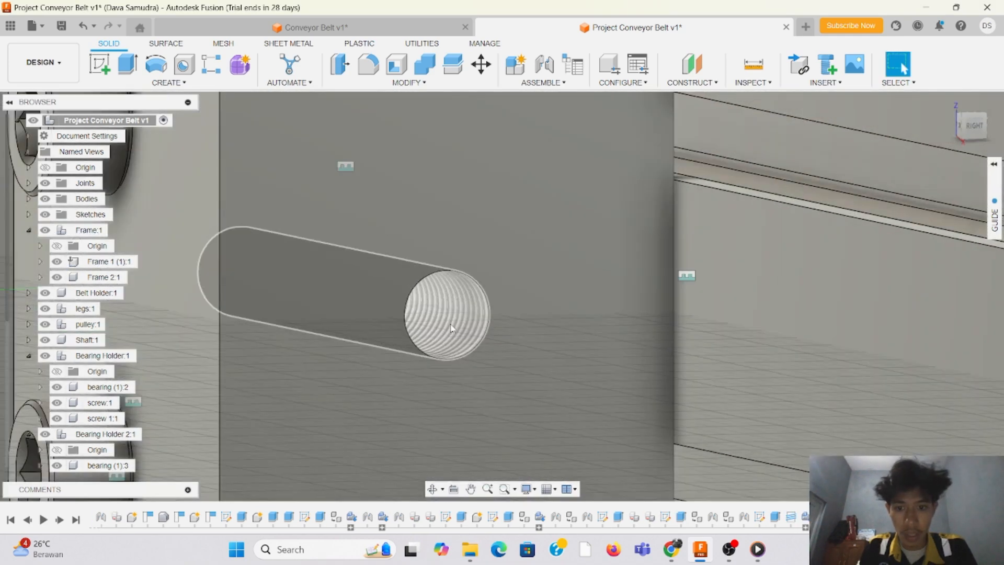
scroll(451, 328, down, 5)
drag(981, 123, 991, 114)
scroll(602, 159, down, 2)
scroll(778, 135, up, 1)
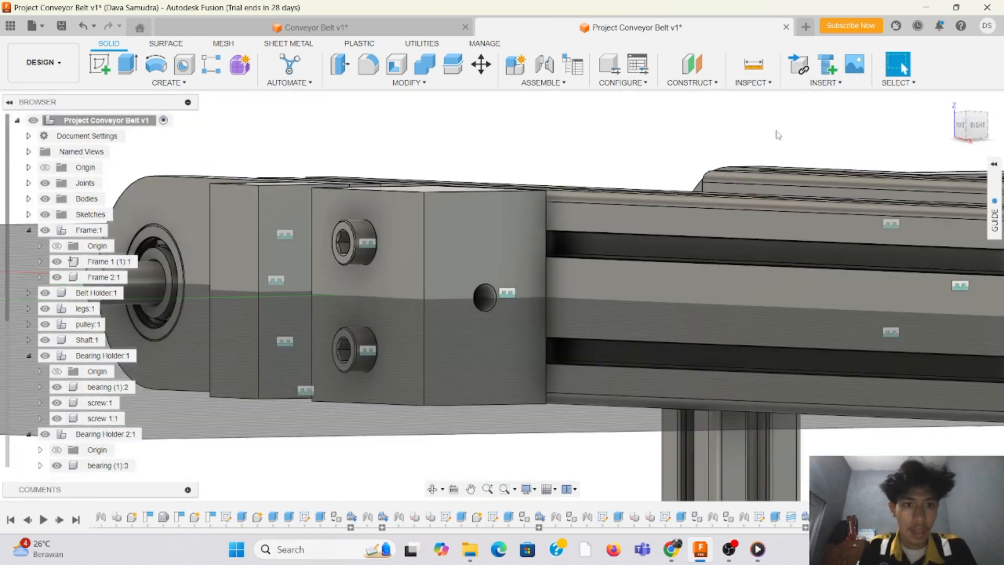
Step: Search the McMaster-Carr component catalogue for screws and filter the results to thread size M6
click(828, 88)
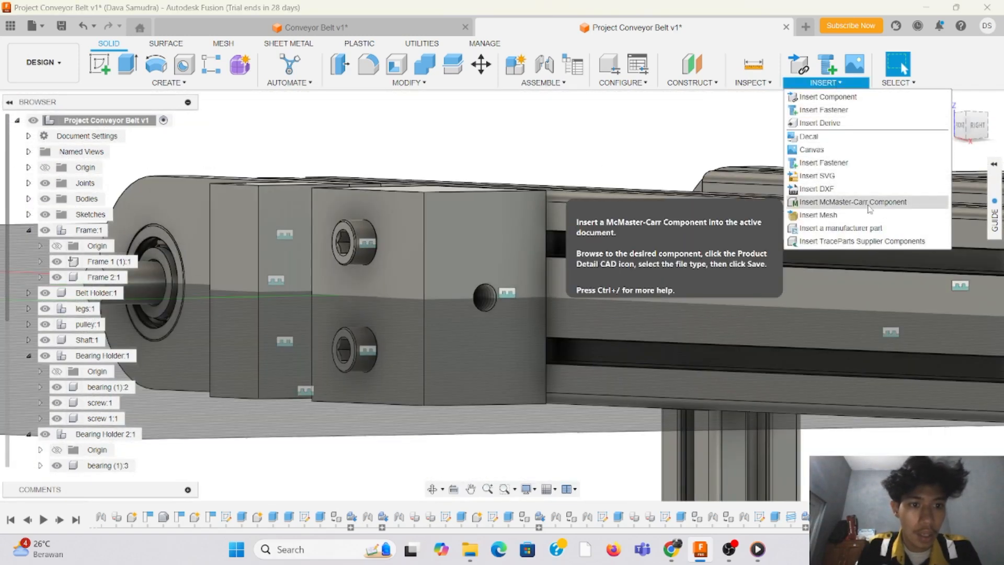
click(845, 198)
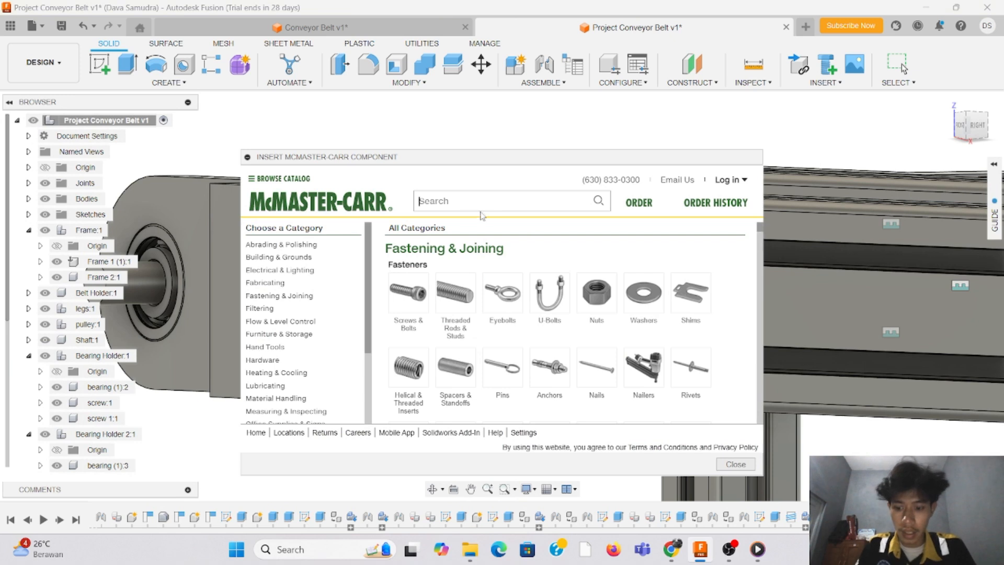
text(screws)
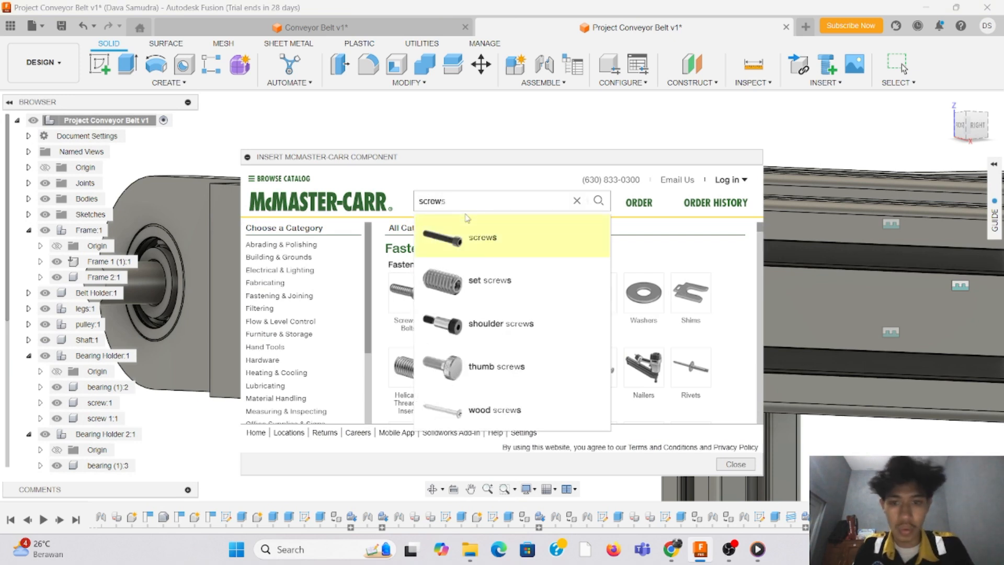
key(Return)
scroll(369, 346, down, 5)
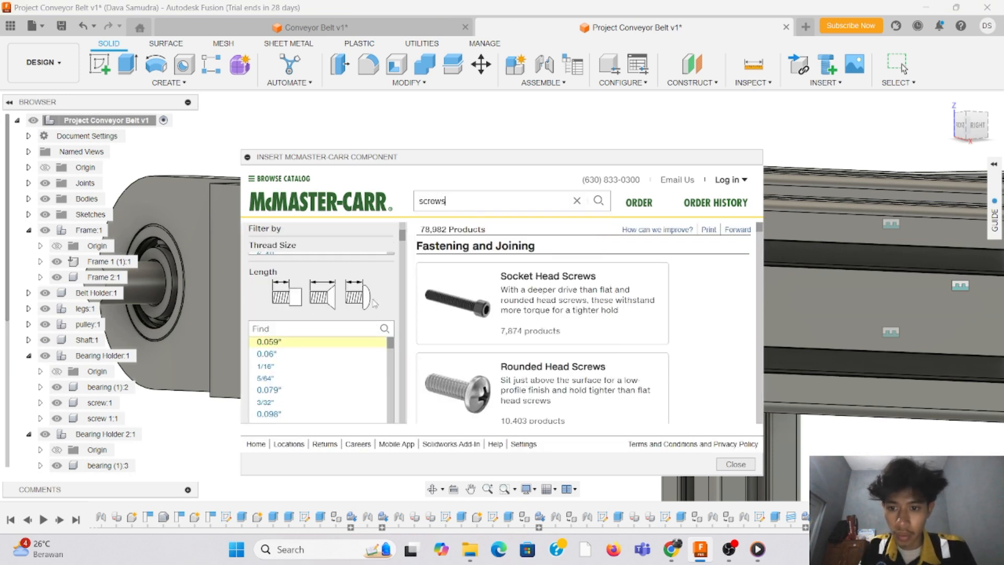
scroll(374, 304, up, 3)
scroll(332, 363, down, 10)
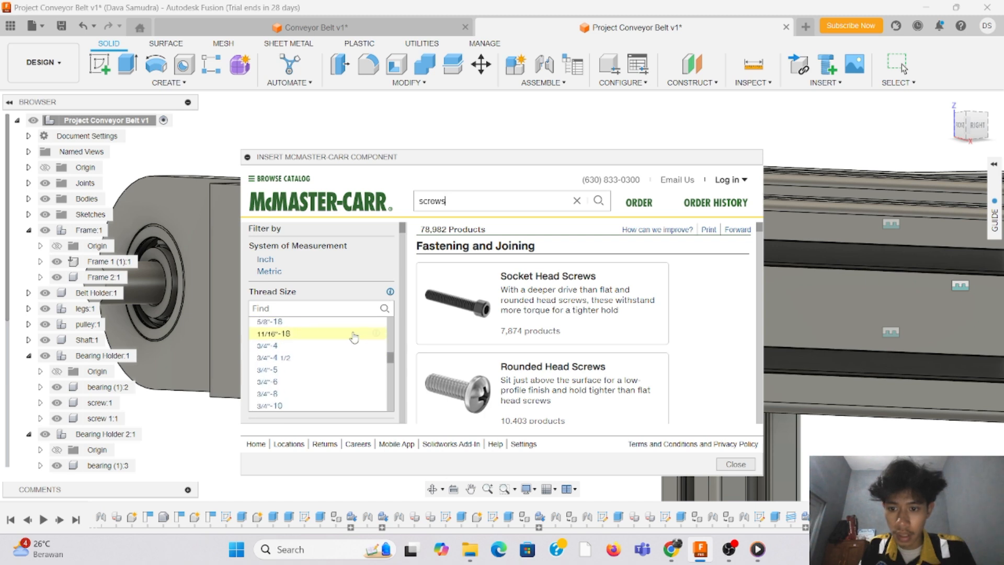
scroll(357, 337, down, 5)
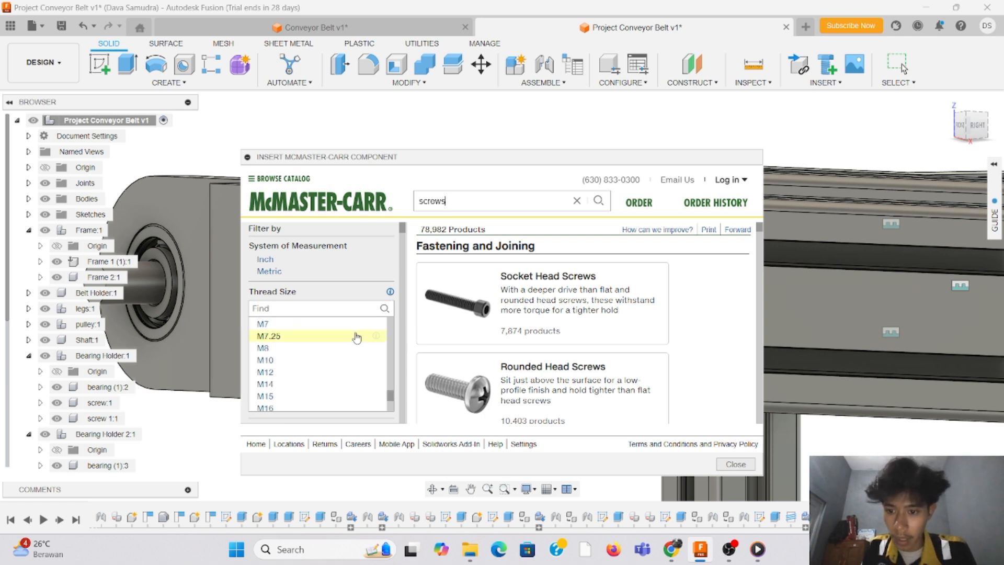
scroll(356, 338, down, 3)
scroll(357, 338, up, 3)
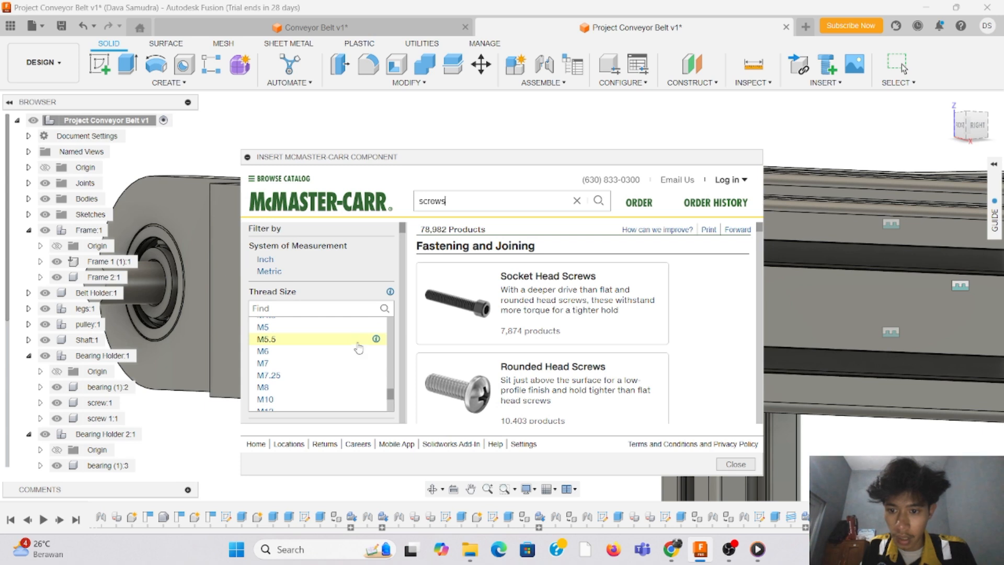
click(356, 352)
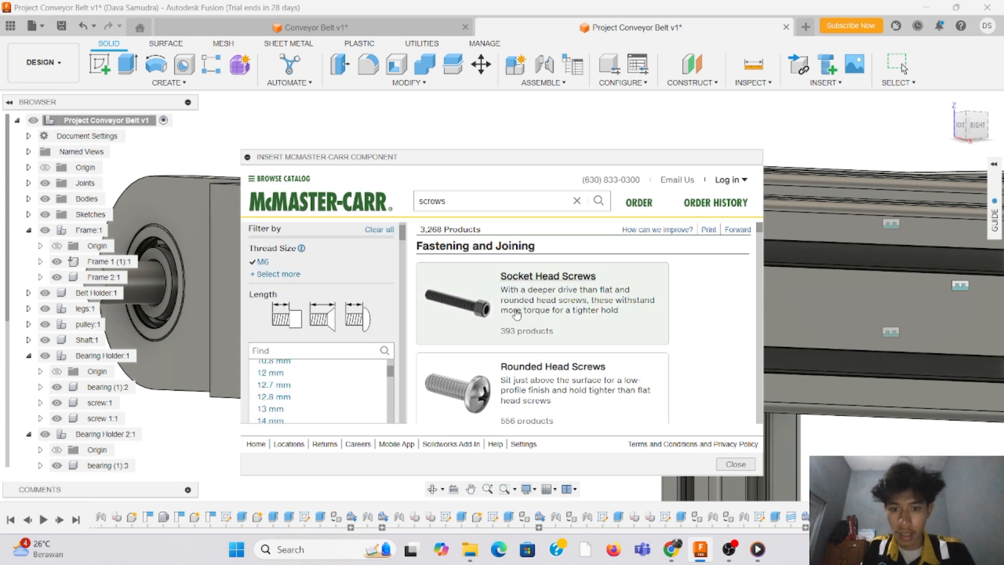
Step: Narrow the results to fully threaded Alloy Steel Socket Head Screws with a length of 40 mm
click(490, 345)
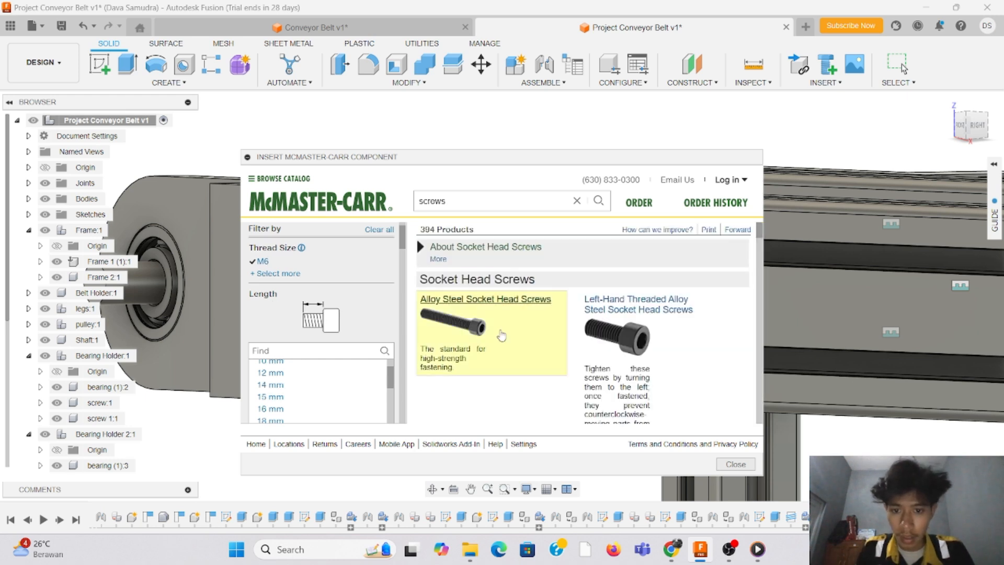
scroll(350, 361, down, 8)
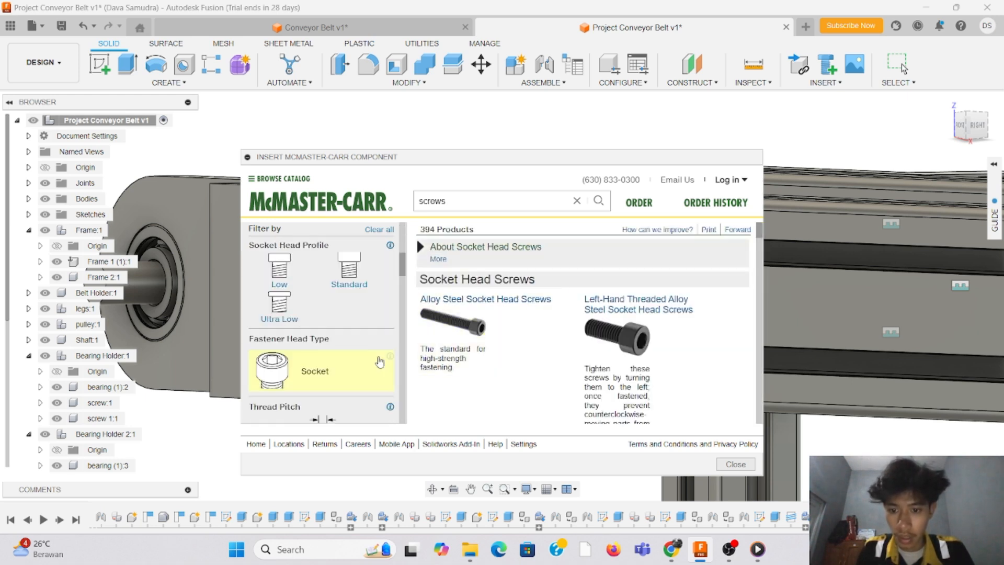
scroll(379, 360, down, 3)
click(366, 362)
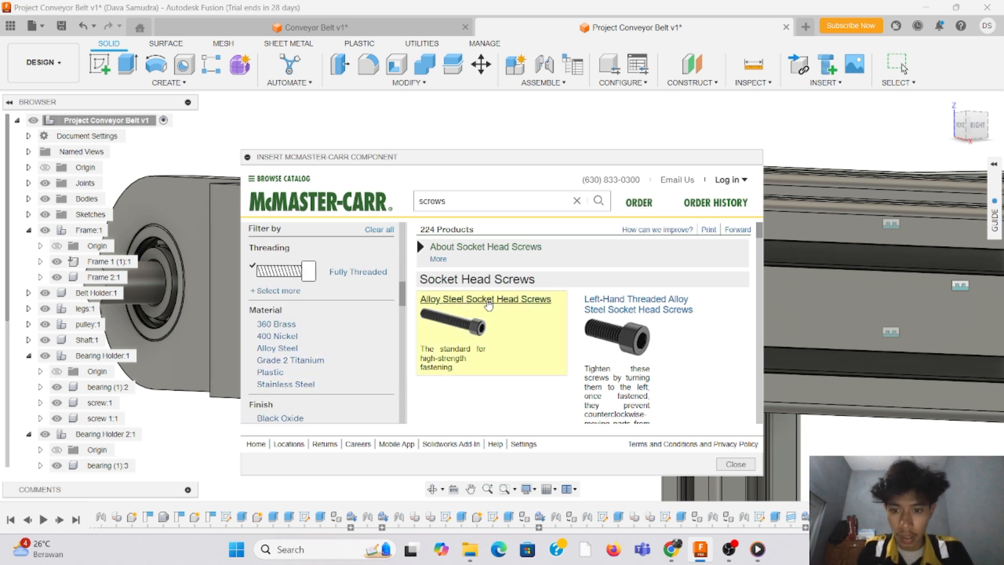
click(489, 299)
scroll(375, 307, down, 5)
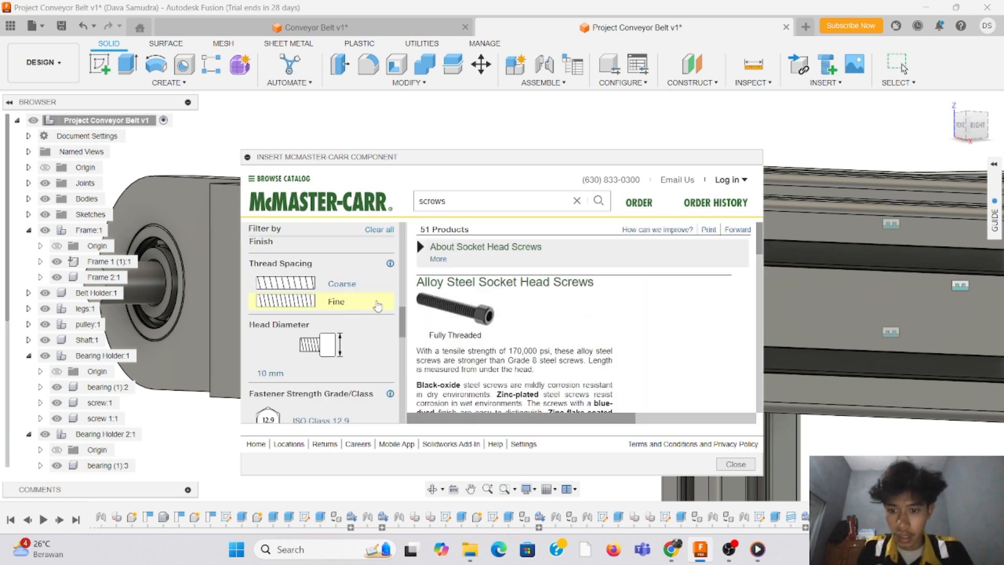
scroll(375, 308, up, 5)
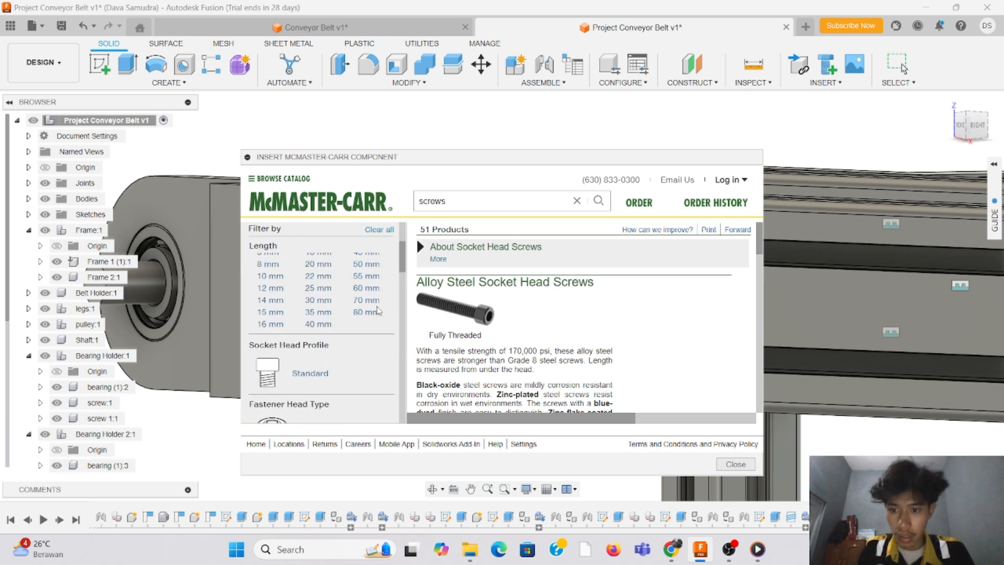
click(318, 363)
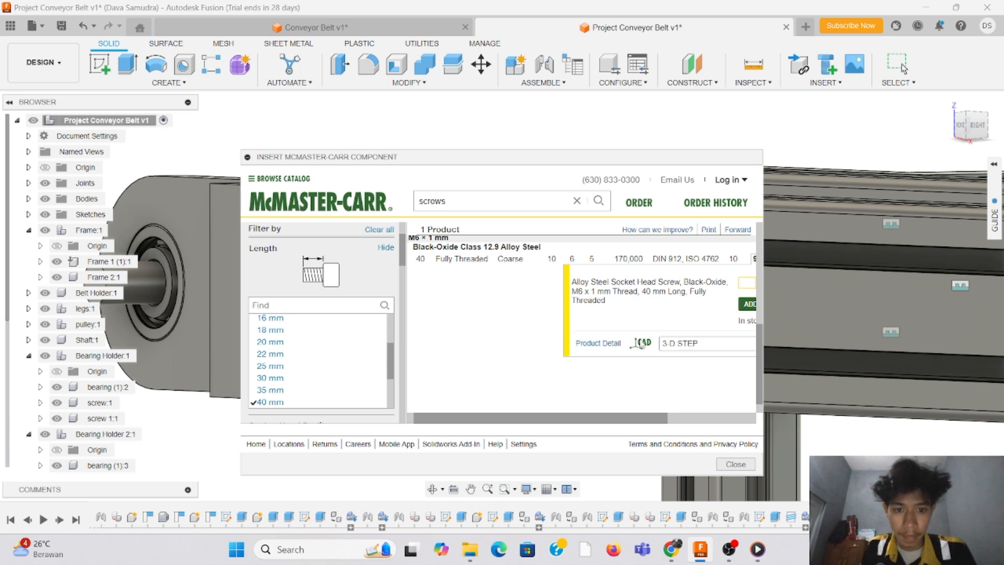
Step: Insert the black-oxide M6 x 1 mm, 40 mm long socket head screw as a 3-D STEP model
scroll(660, 343, up, 1)
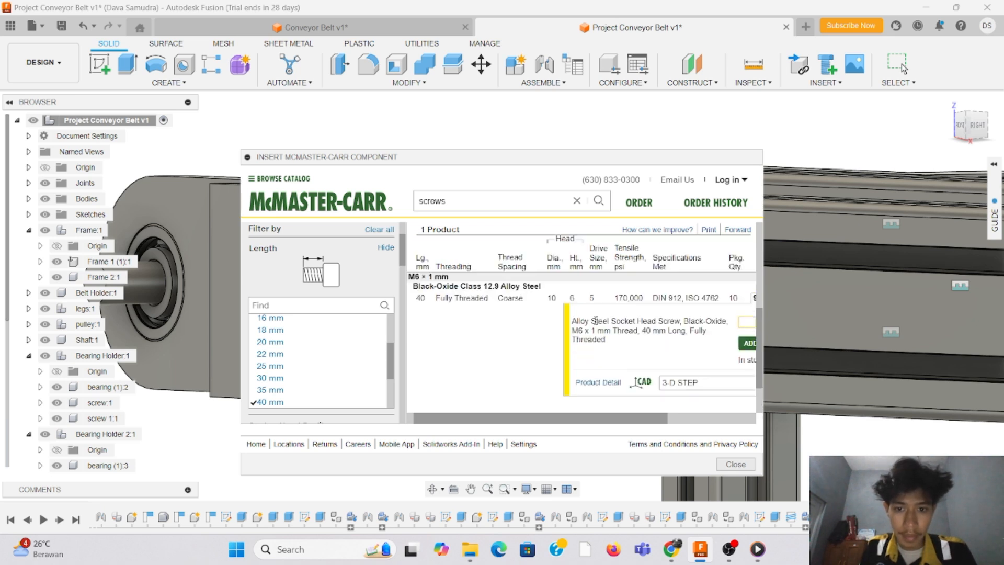
click(497, 302)
click(502, 335)
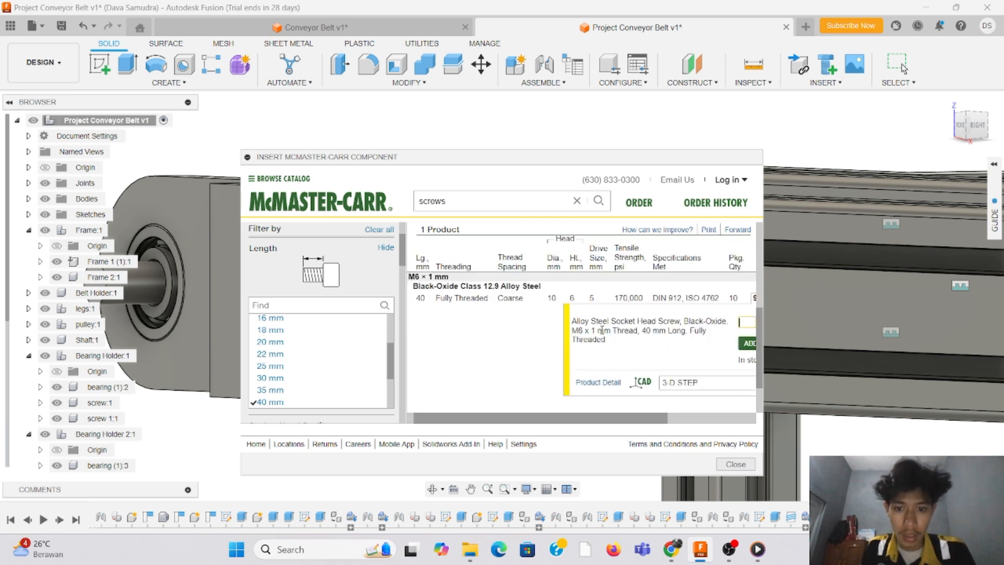
drag(634, 419, 728, 418)
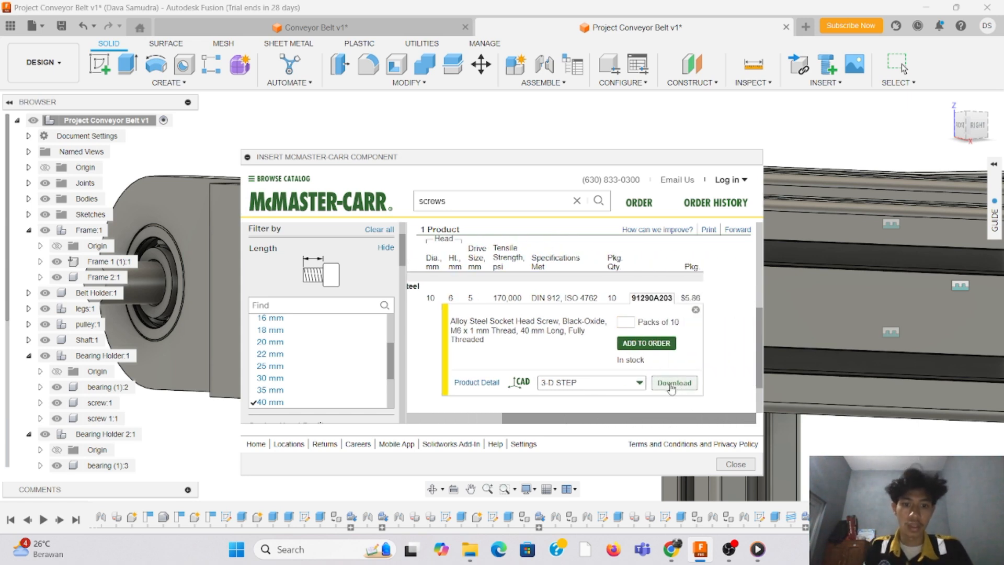
click(671, 385)
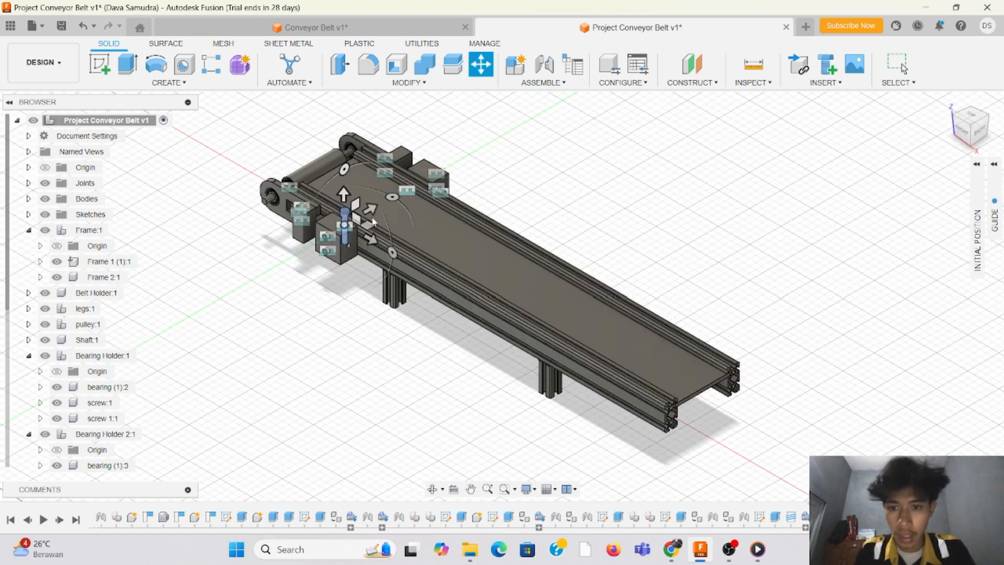
Step: Move the inserted M6 socket head screw out in front of the blocks and tilt it by about -30 degrees
drag(371, 212, 311, 243)
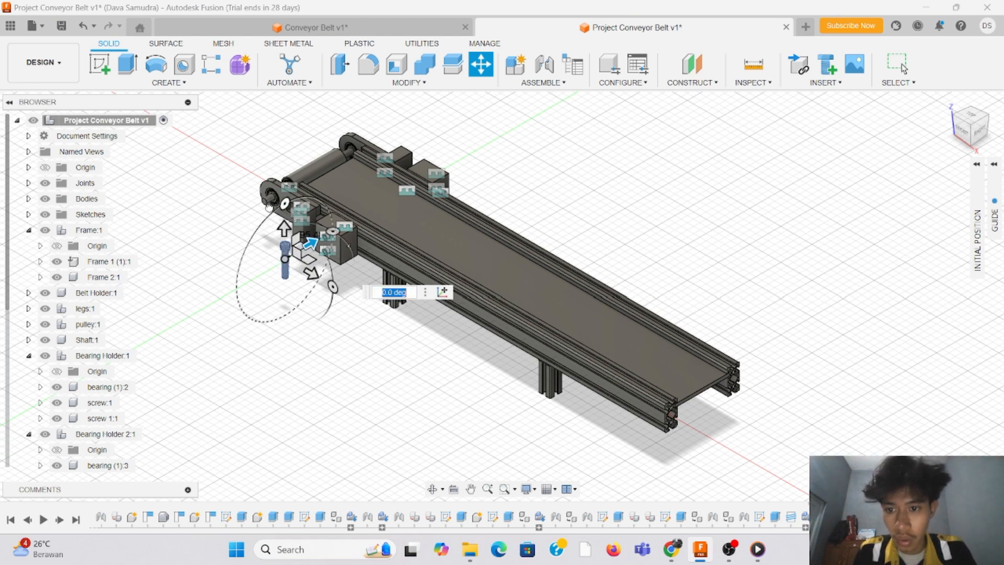
drag(269, 206, 254, 205)
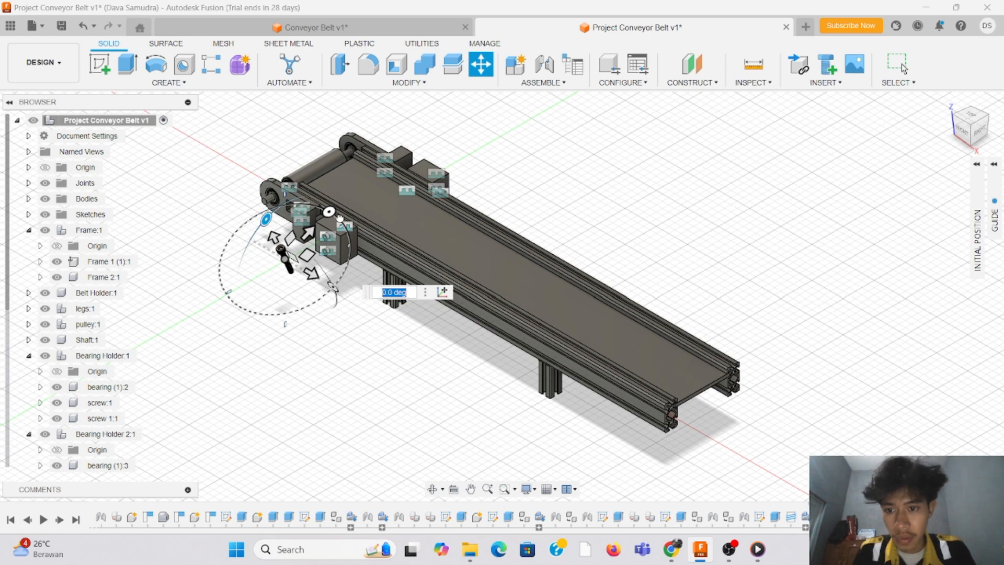
drag(340, 219, 337, 289)
scroll(307, 291, up, 5)
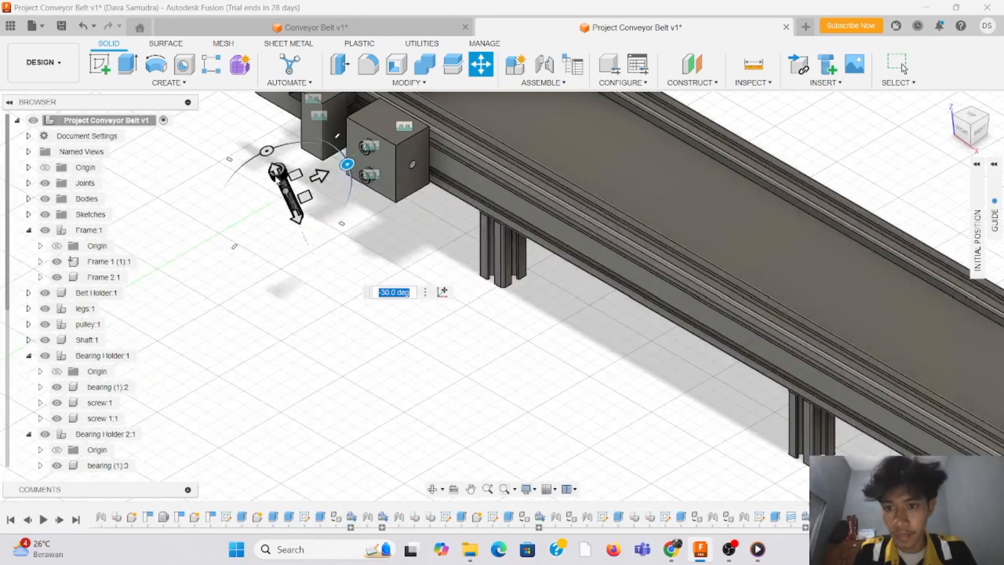
drag(286, 190, 312, 221)
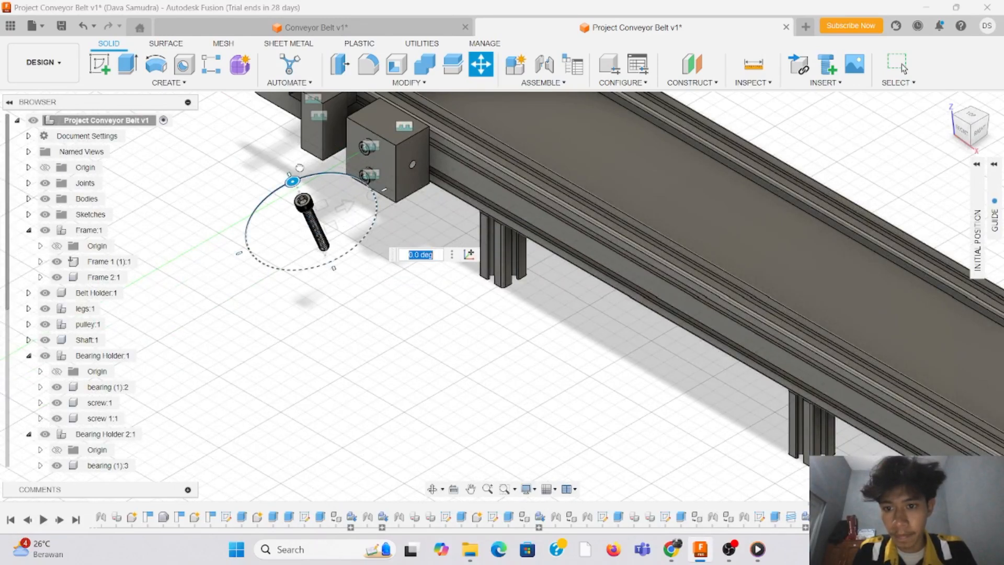
drag(293, 182, 289, 208)
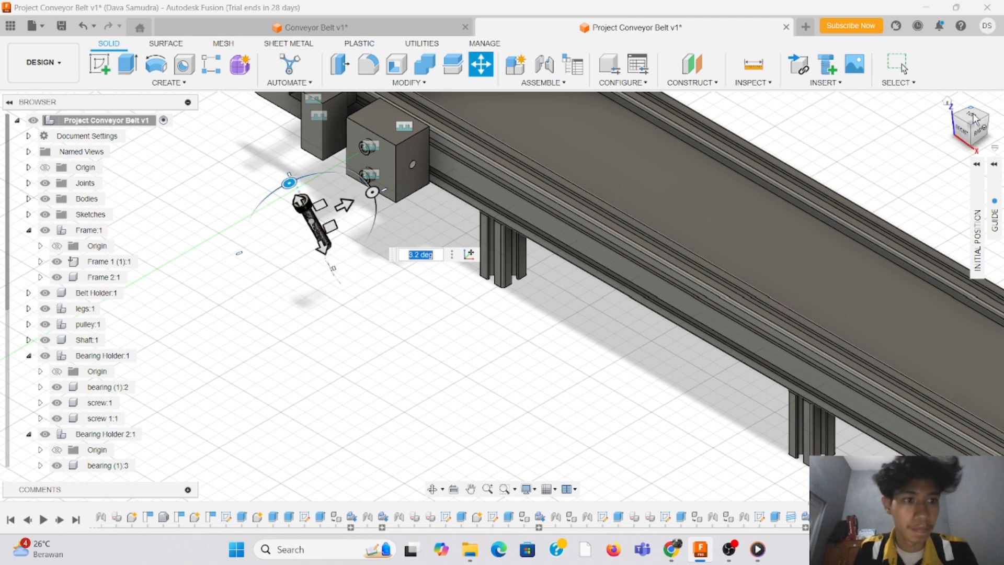
Step: Rotate the loose screw by about -293 degrees and bring its threaded tip into view
click(964, 131)
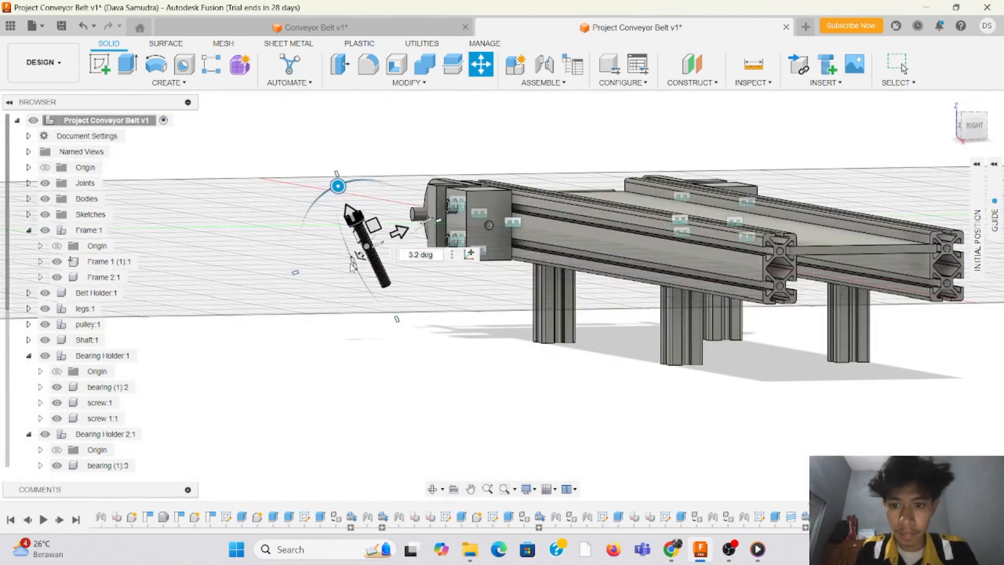
drag(338, 186, 369, 261)
drag(968, 130, 675, 225)
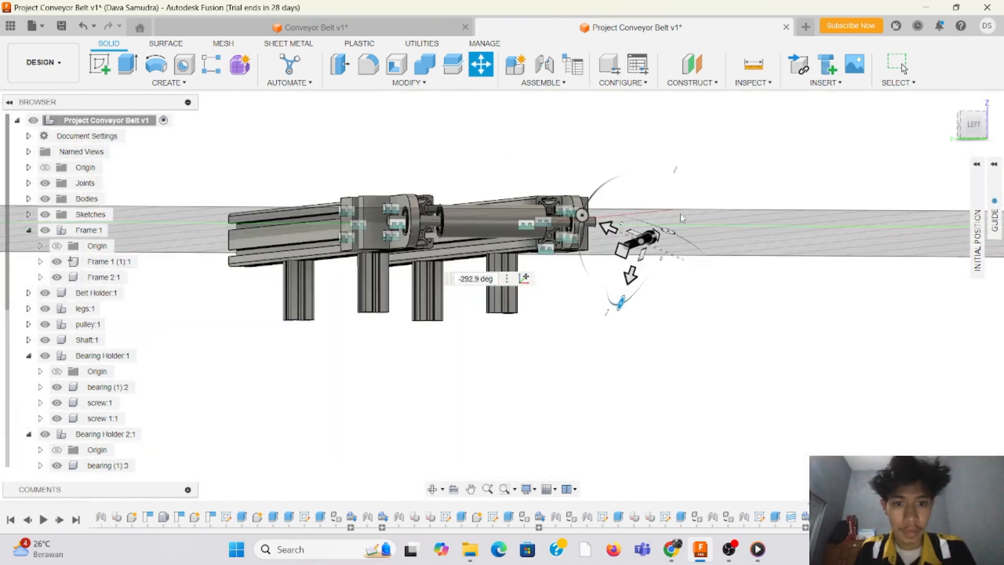
scroll(580, 216, up, 5)
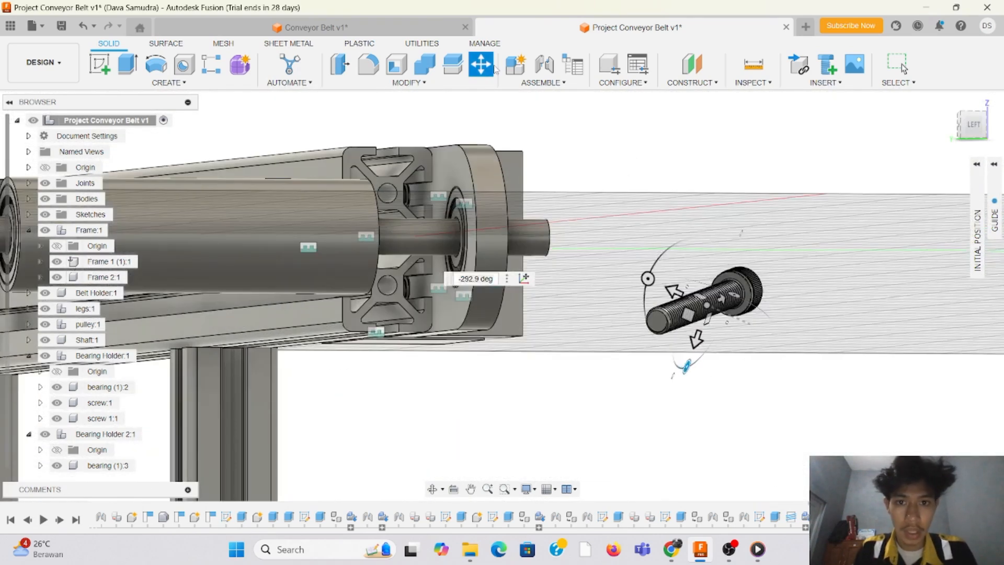
Step: Join the centre of the screw's threaded tip to the centre of the block's threaded side hole
click(545, 64)
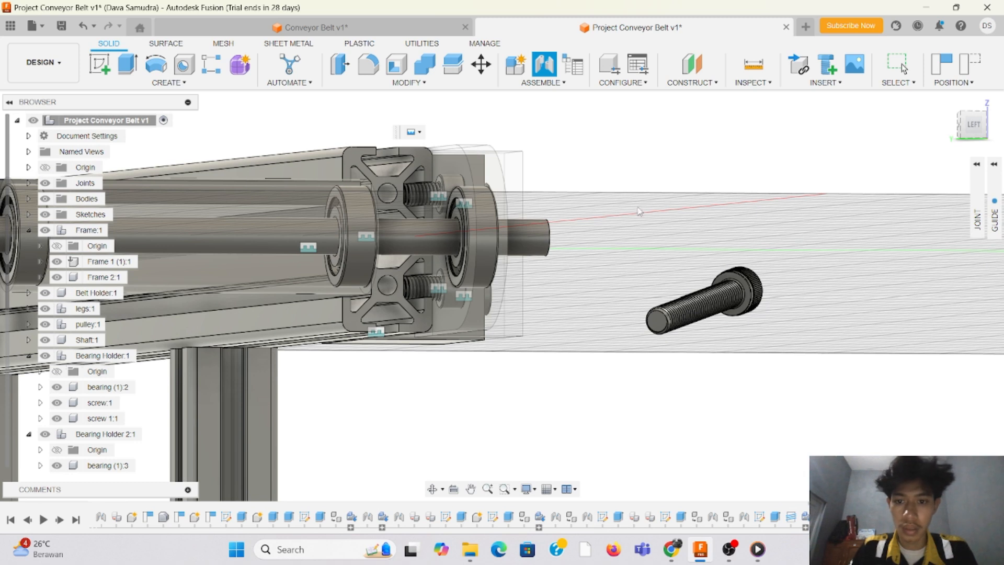
click(82, 26)
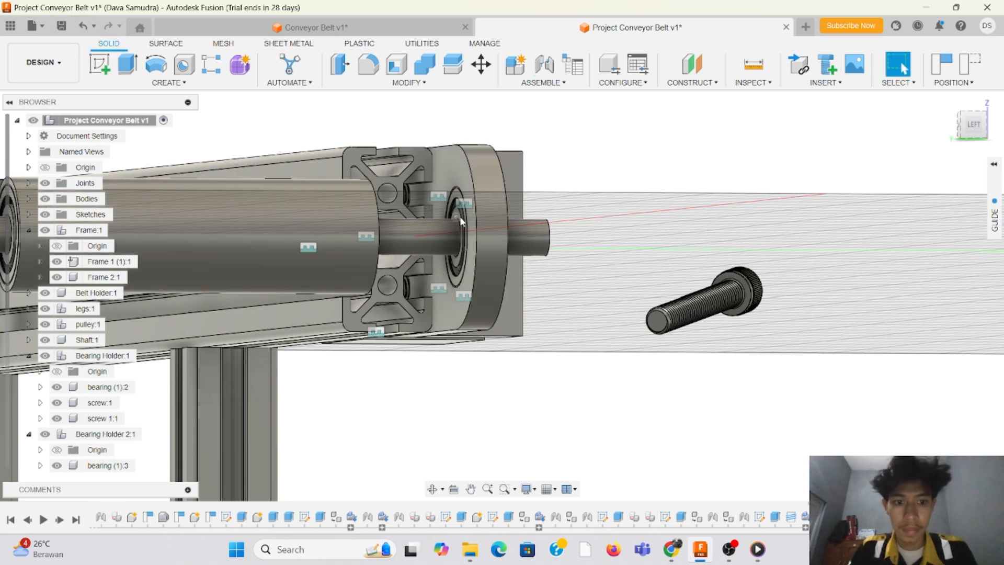
click(554, 84)
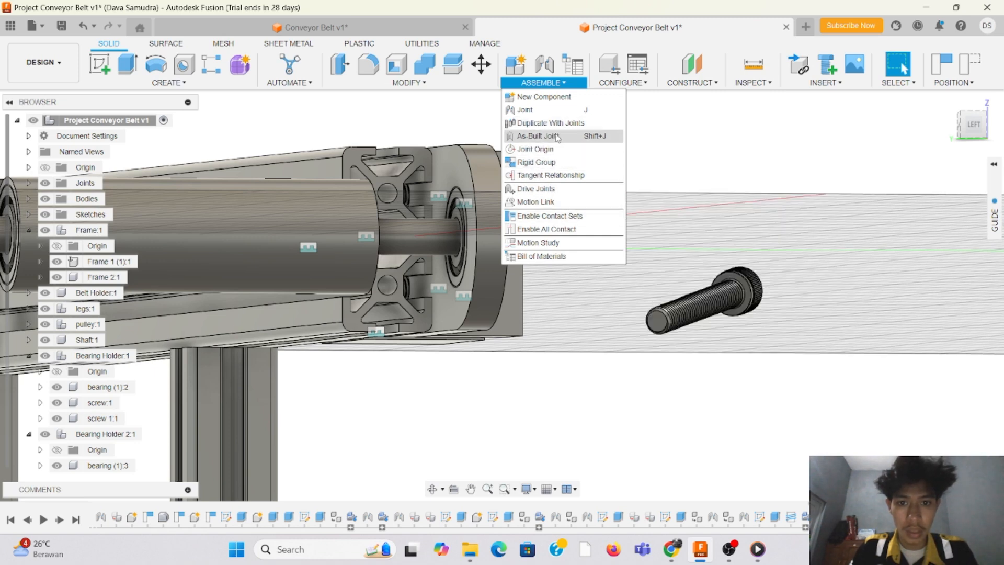
click(548, 111)
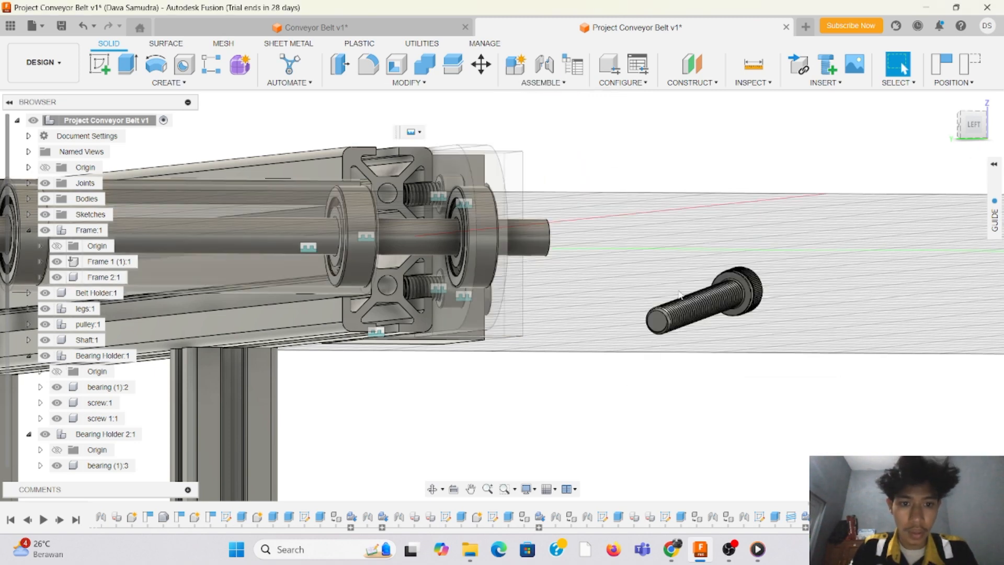
click(656, 324)
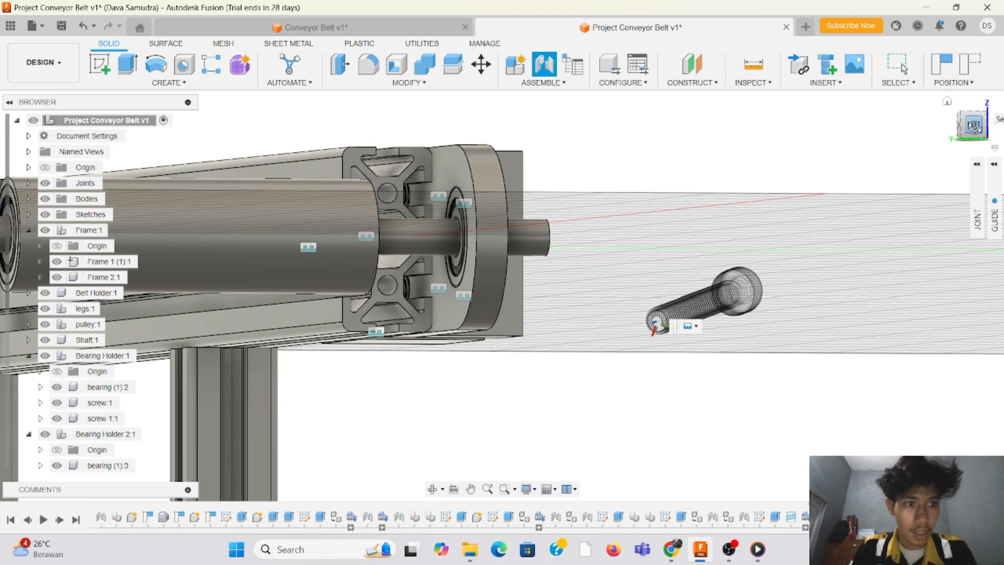
drag(975, 126, 919, 127)
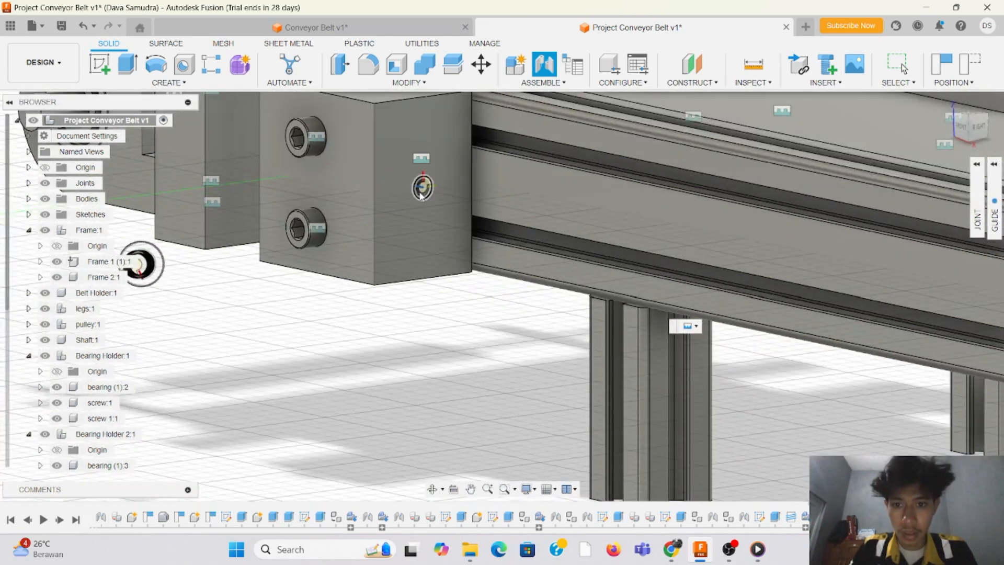
click(423, 188)
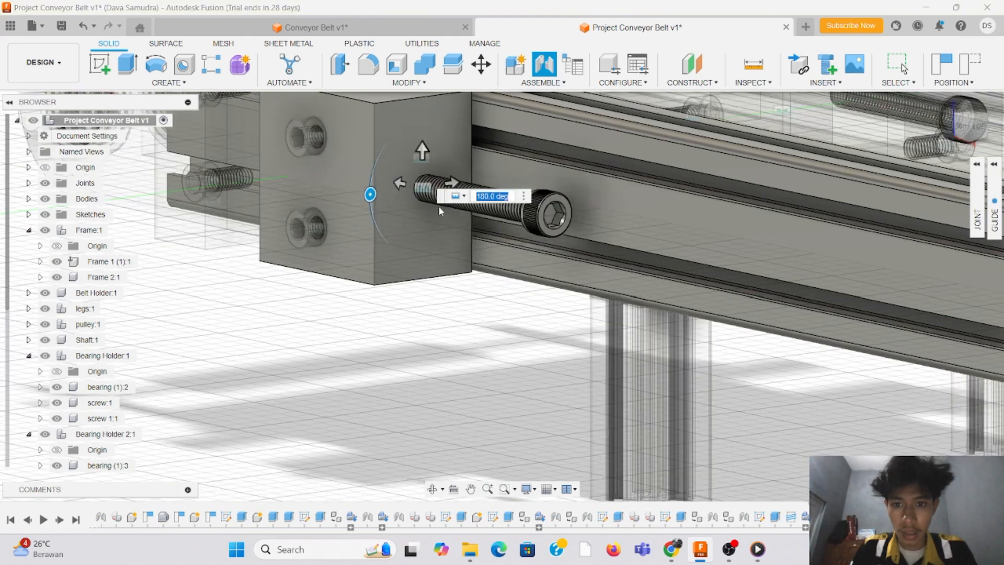
Step: Offset the joint by 40 mm to seat the screw in the block's side hole, and finish the joint
click(966, 131)
middle_drag(585, 167, 855, 146)
middle_drag(408, 387, 679, 431)
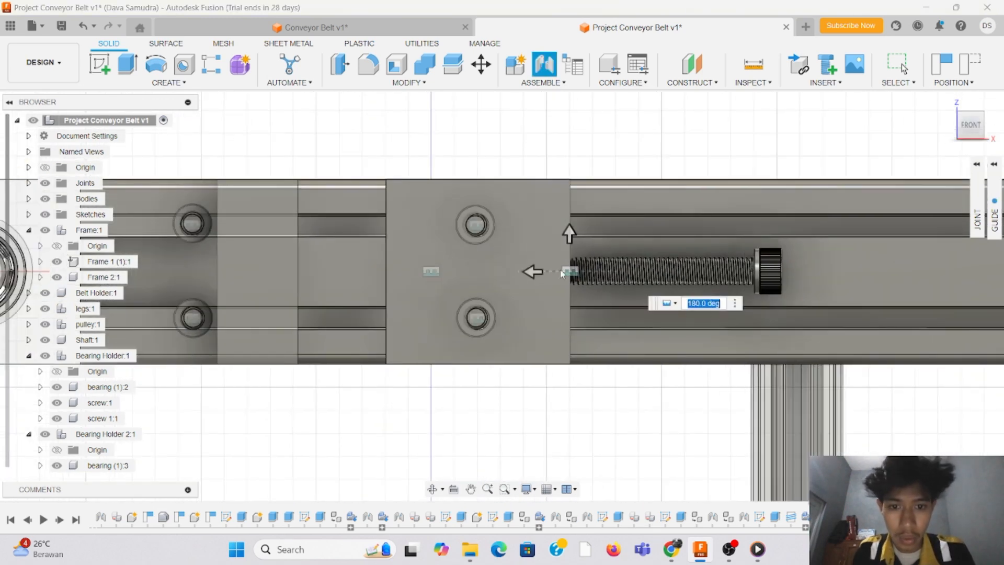
drag(490, 274, 350, 283)
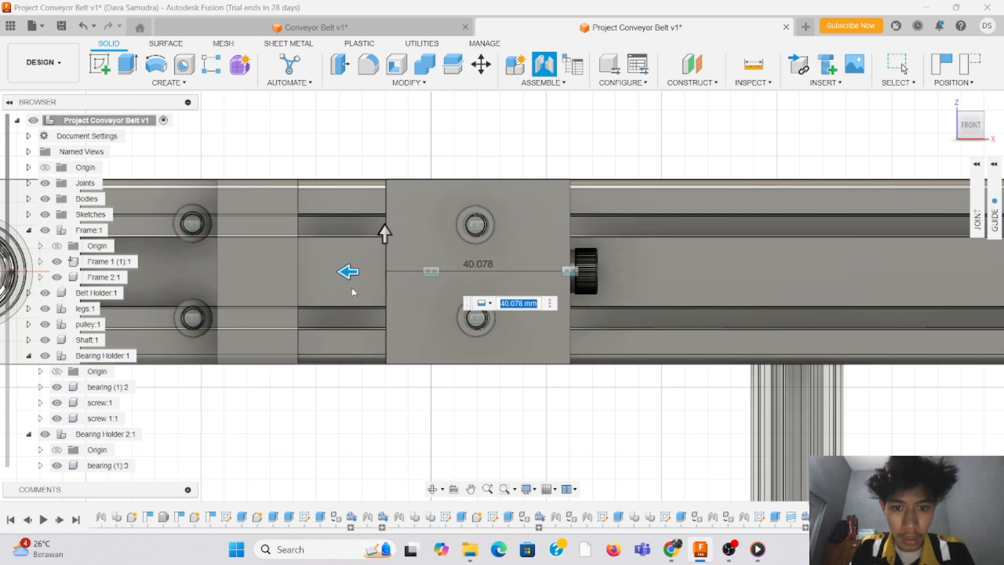
text(40)
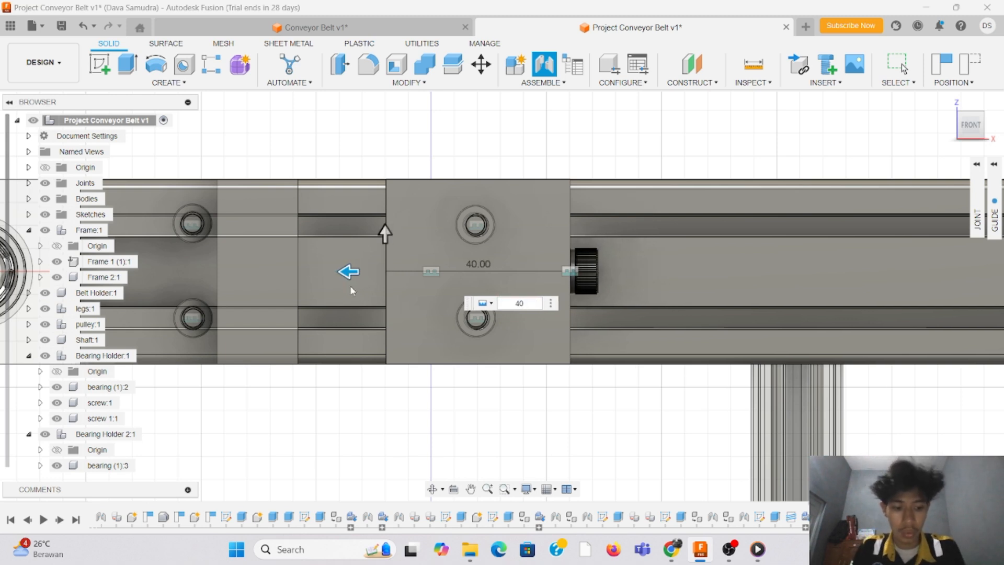
key(Return)
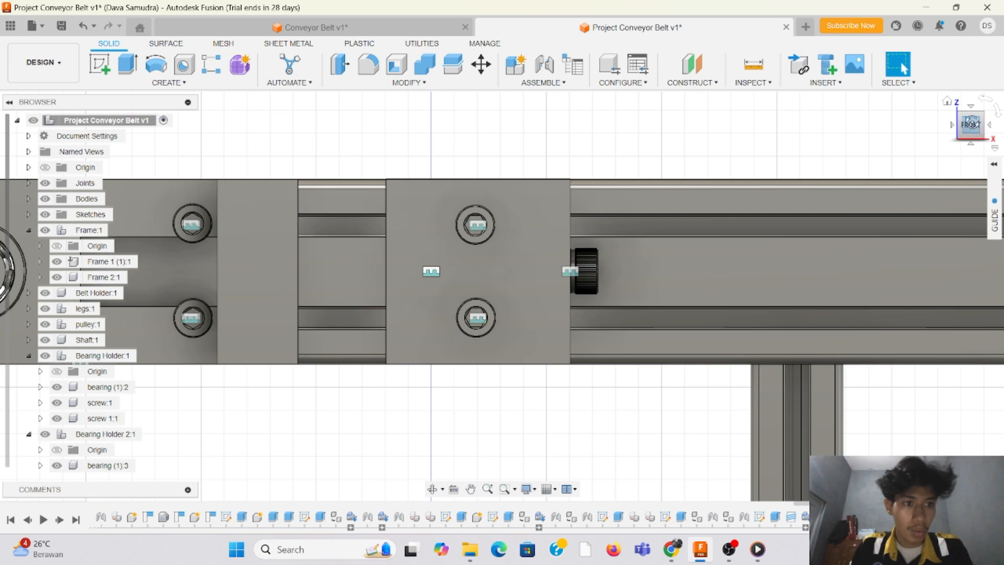
Step: Examine the conveyor assembly from the opposite side, particularly the roller, shaft and bearing holder at its far end
mouse_move(971, 123)
mouse_down()
mouse_move(981, 127)
mouse_move(952, 128)
mouse_move(979, 127)
mouse_move(936, 151)
mouse_move(979, 125)
mouse_up()
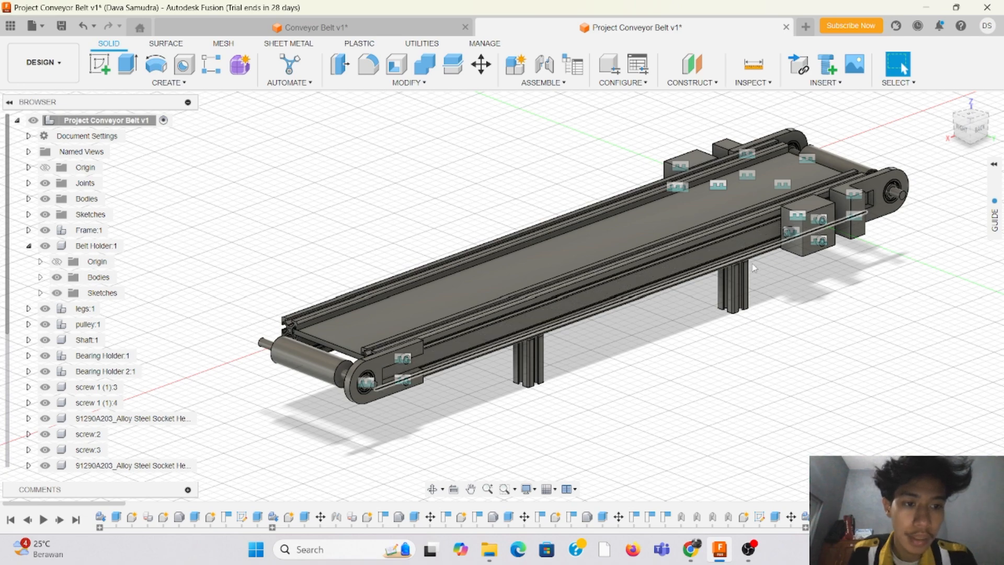
scroll(385, 367, up, 3)
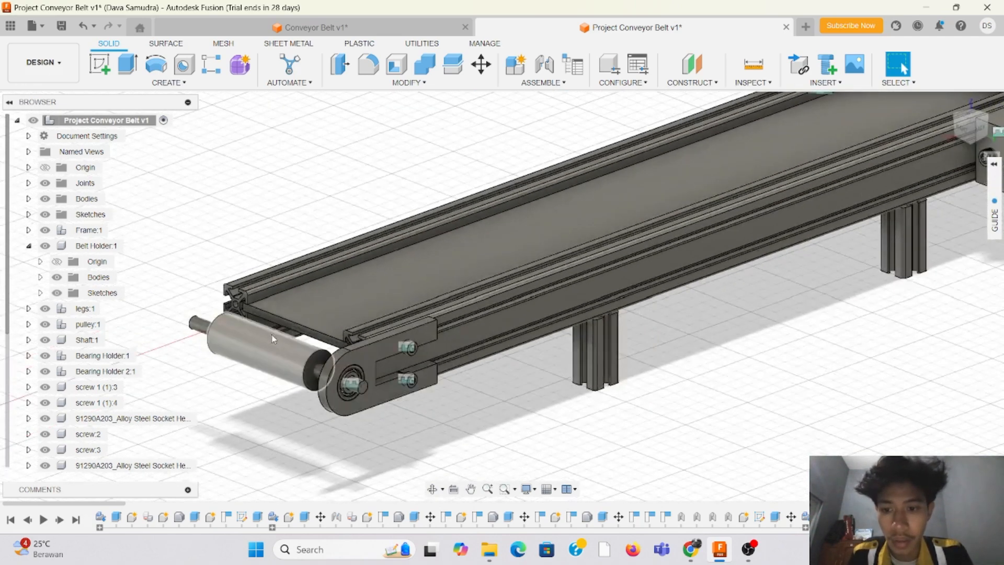
scroll(355, 322, down, 5)
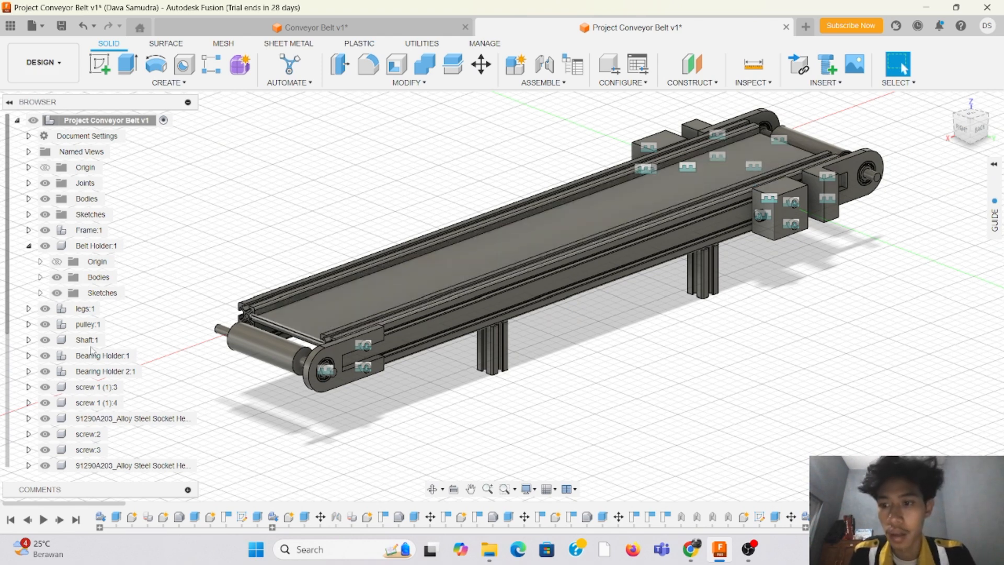
click(41, 314)
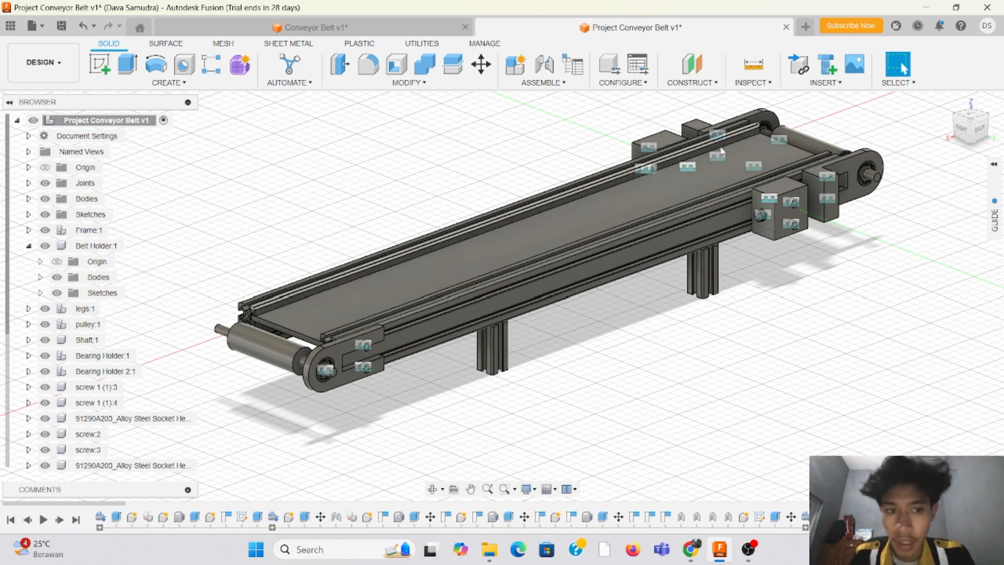
scroll(285, 321, up, 2)
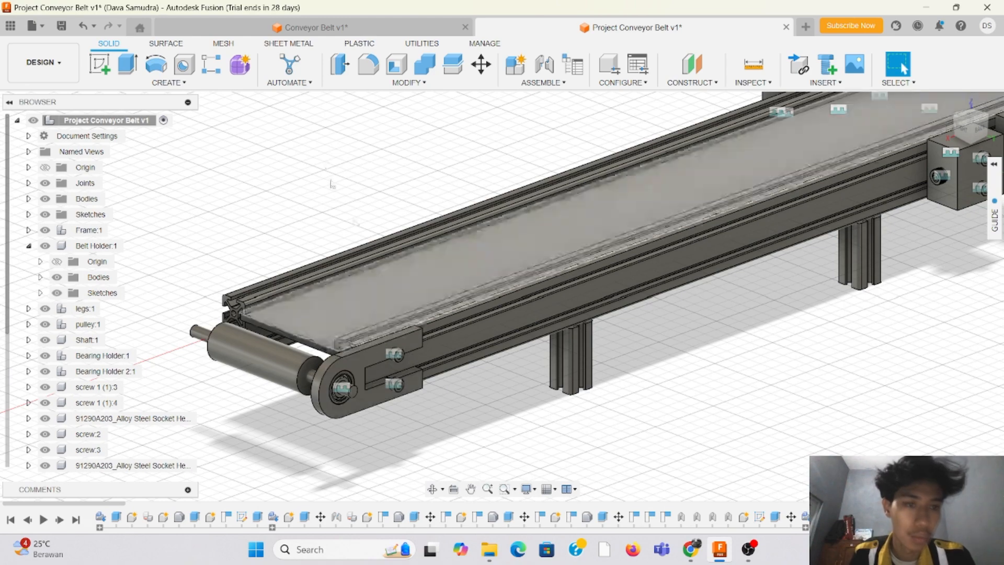
scroll(335, 162, down, 3)
middle_drag(336, 162, 341, 311)
scroll(341, 312, up, 2)
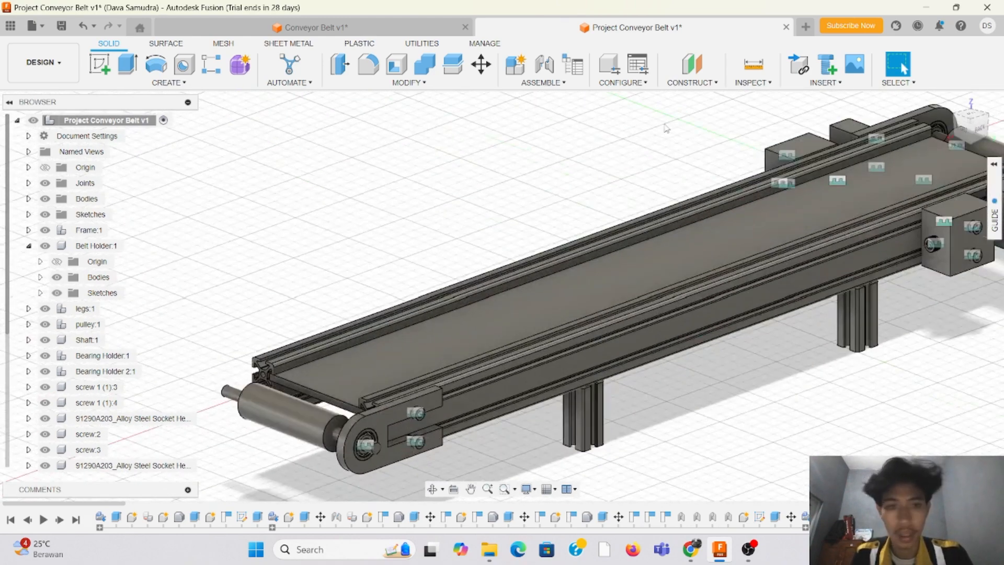
drag(541, 178, 713, 139)
key(Escape)
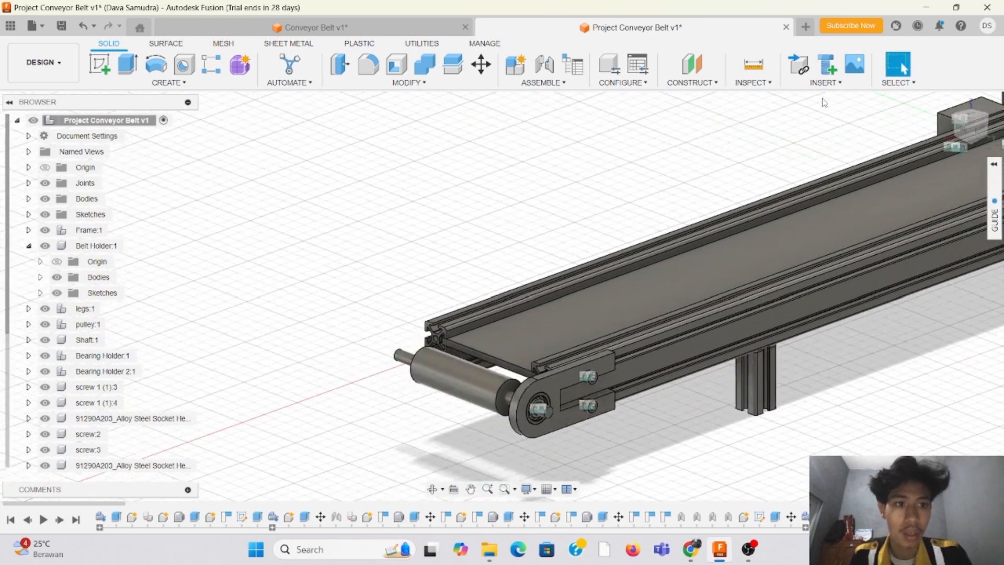
Step: Search the McMaster-Carr component catalogue for NEMA 17 stepper motors and open the Stepper Motors product group
click(839, 83)
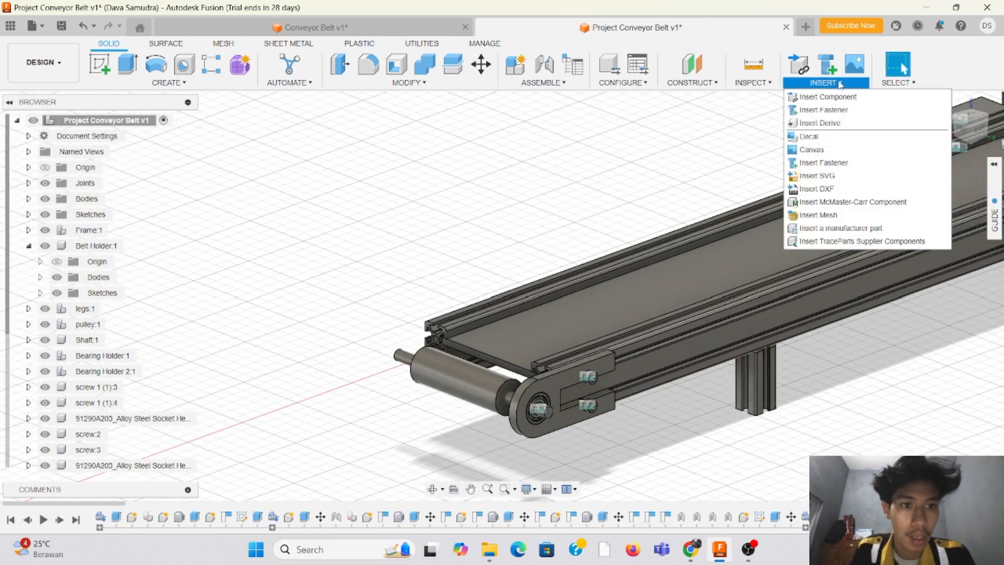
click(875, 203)
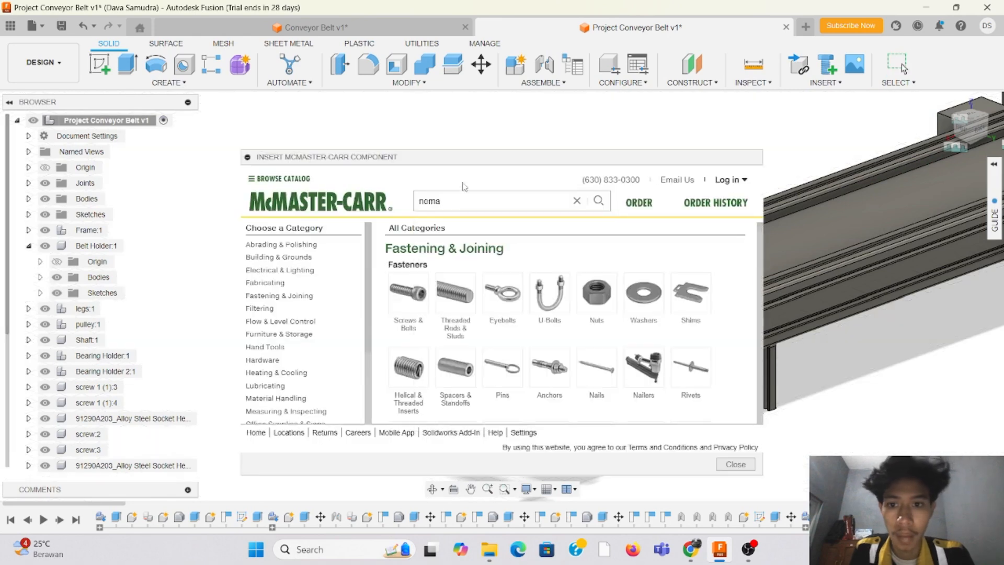
click(457, 207)
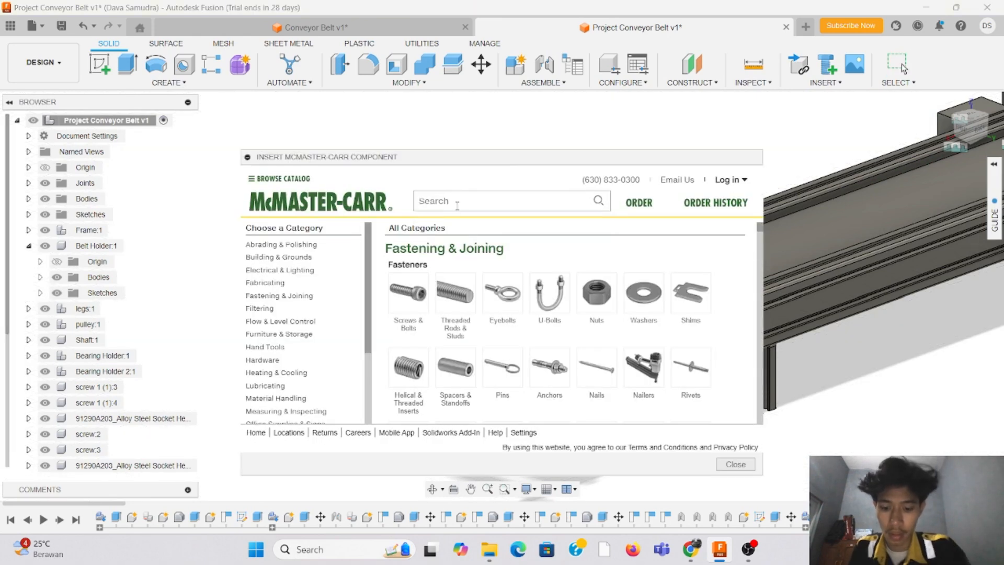
text(nema)
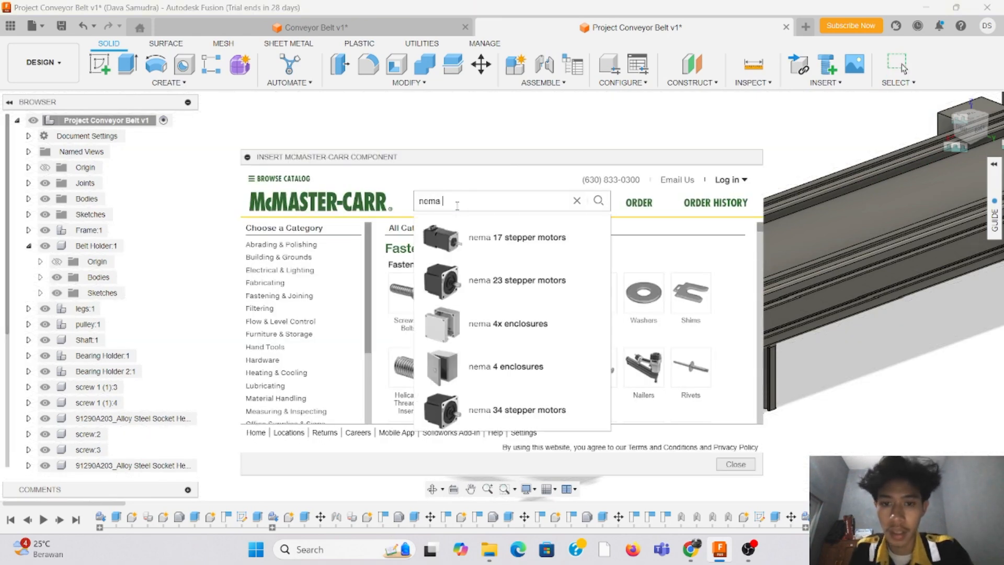
click(504, 250)
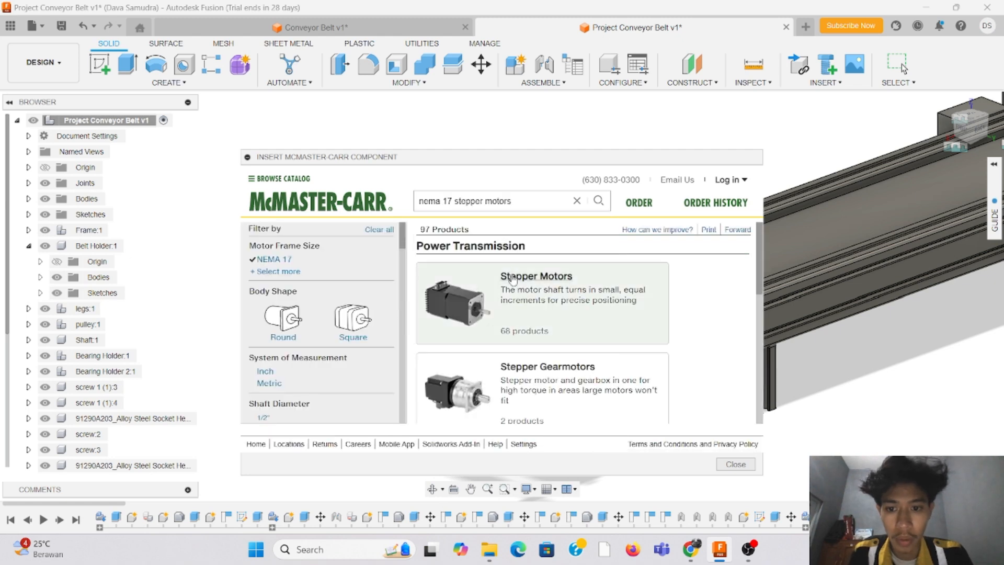
click(517, 282)
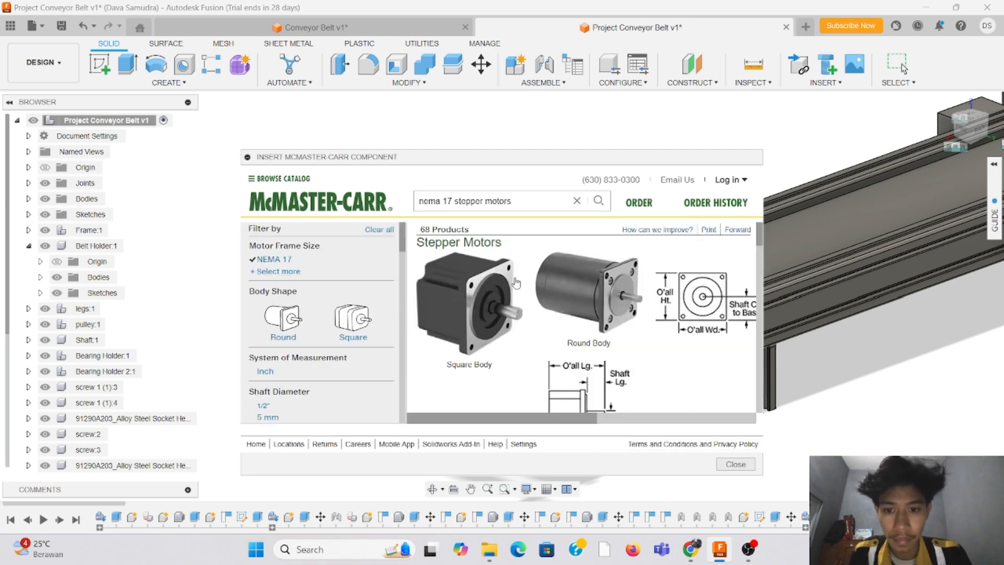
Step: Insert the 3-D STEP model of the square-body NEMA 17 stepper motor 6627T64, with 27 in.-oz. holding torque, from the McMaster-Carr catalogue
scroll(522, 293, down, 5)
scroll(522, 292, down, 1)
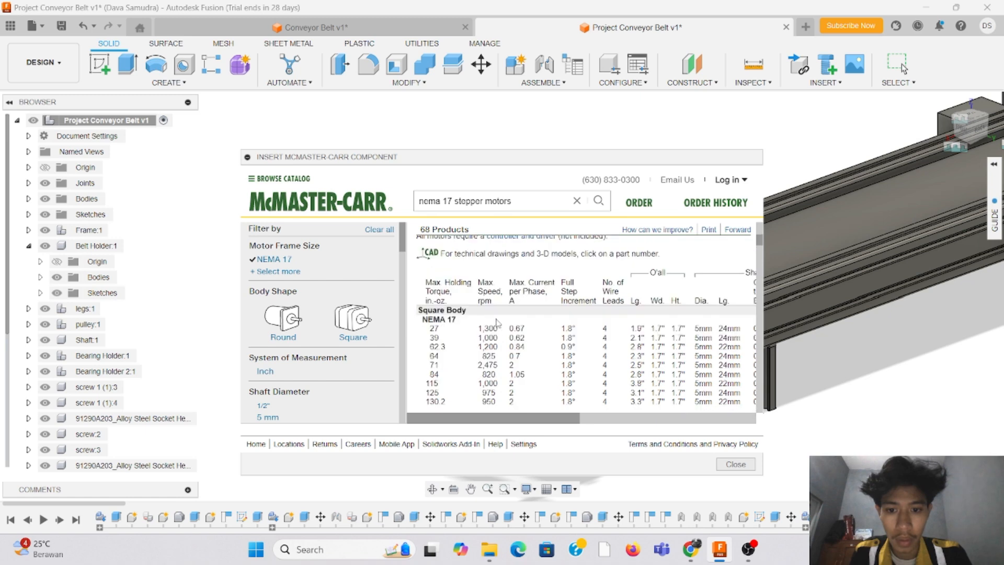
click(452, 330)
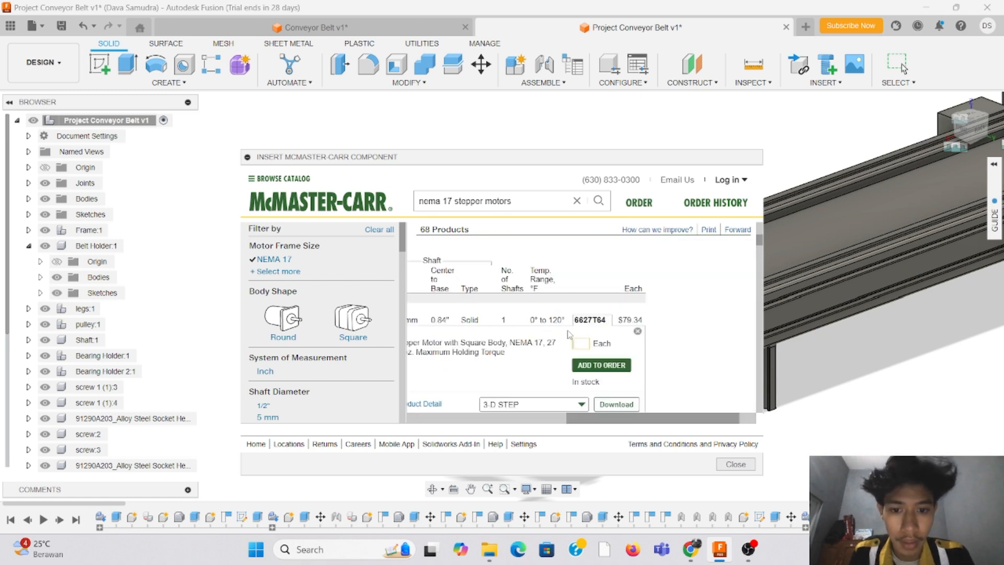
scroll(583, 375, down, 2)
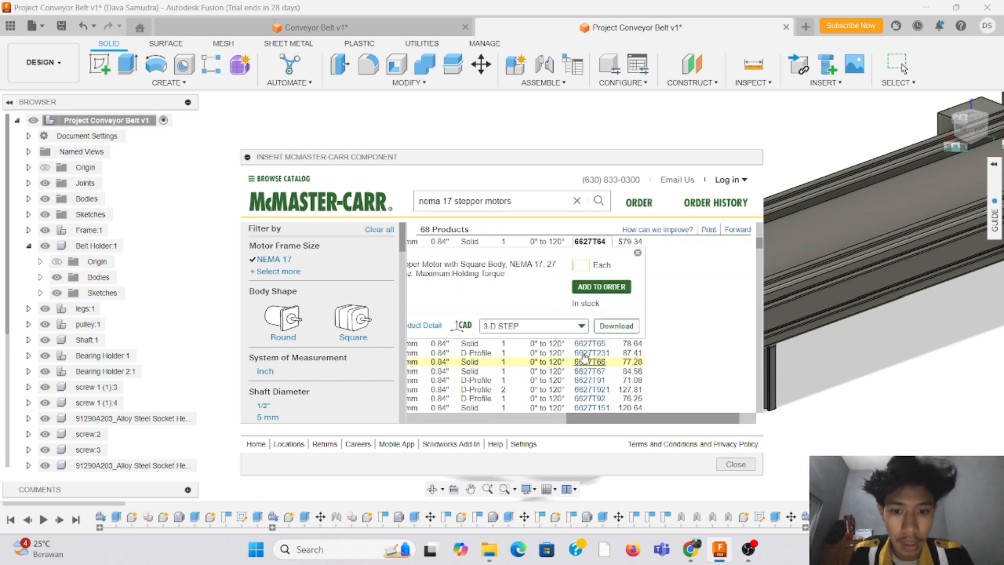
click(621, 327)
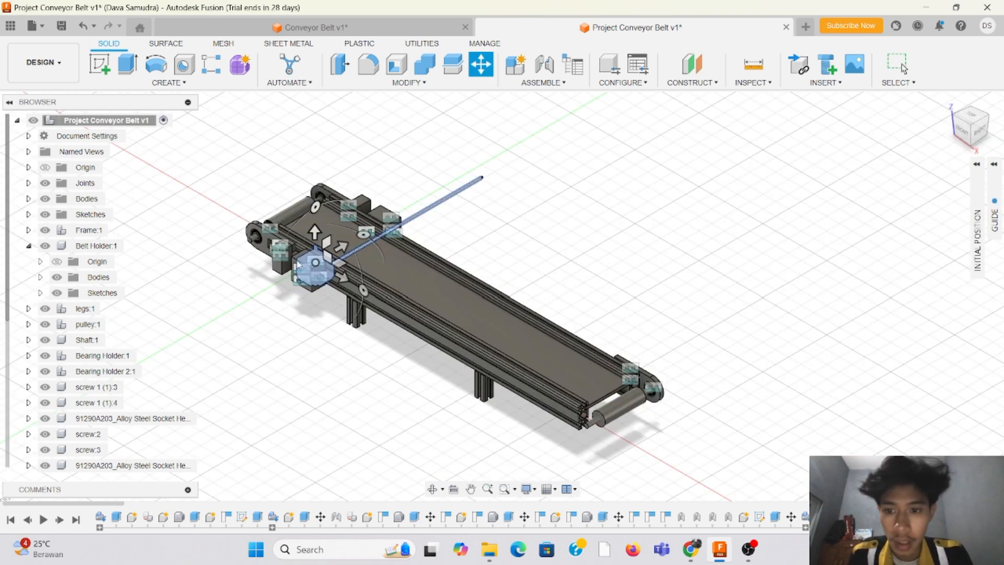
Step: Move the inserted motor by about 333, 131 and 202 mm to the conveyor end whose roller shaft has a free end
drag(315, 263, 550, 448)
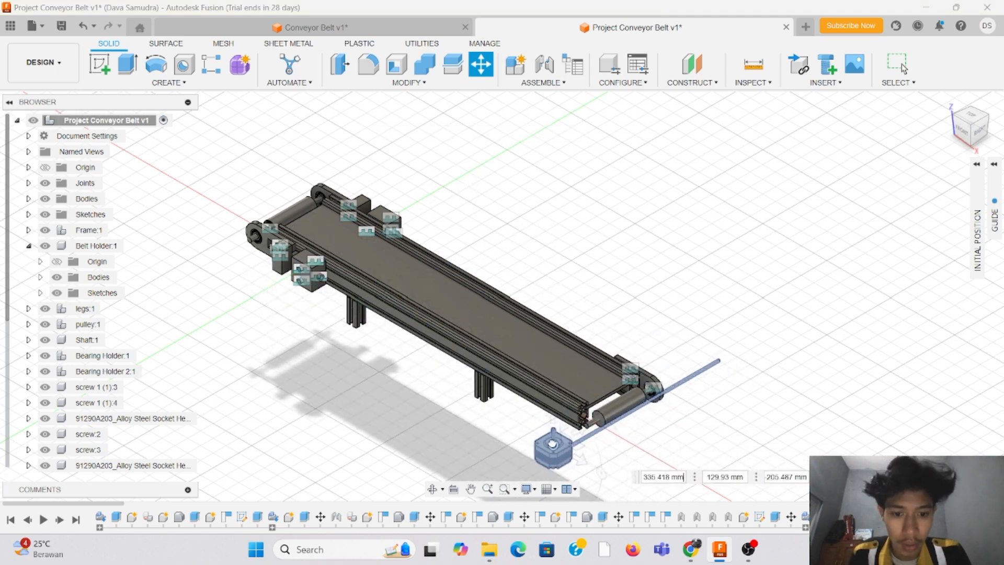
scroll(627, 350, up, 5)
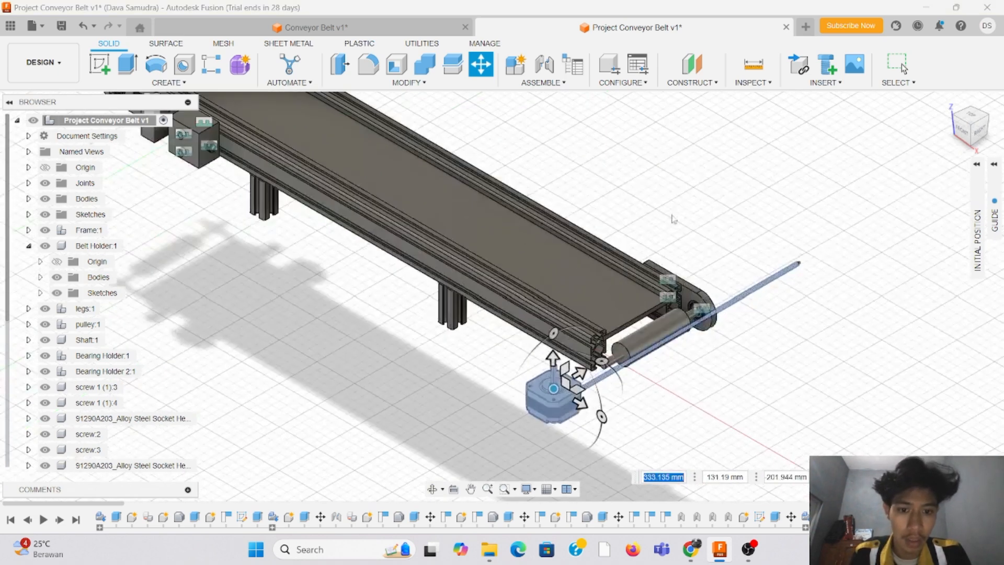
scroll(648, 131, down, 3)
scroll(660, 157, up, 3)
scroll(660, 146, up, 2)
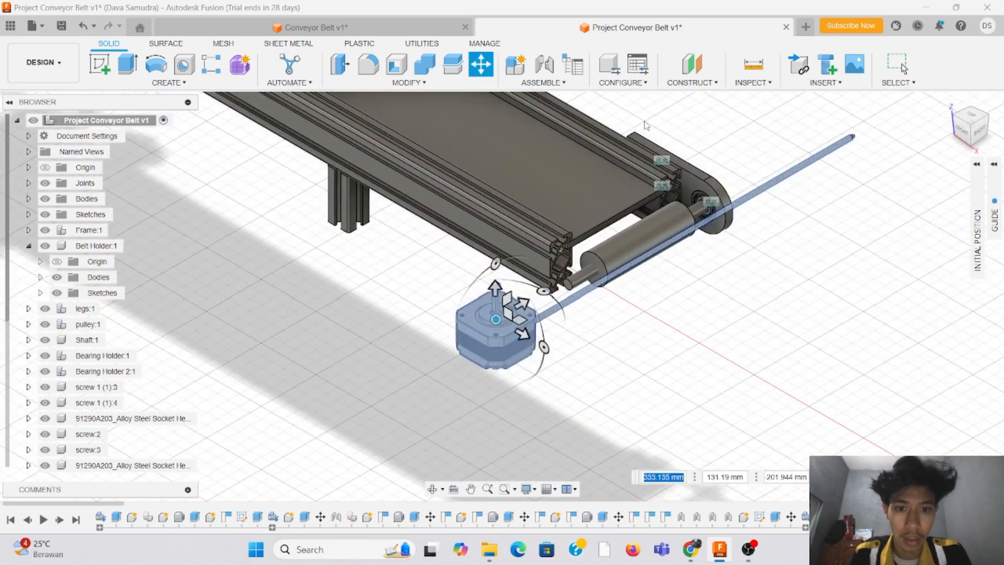
Step: Rotate the stepper motor by -90 degrees so its output shaft runs parallel to the roller shaft
click(546, 292)
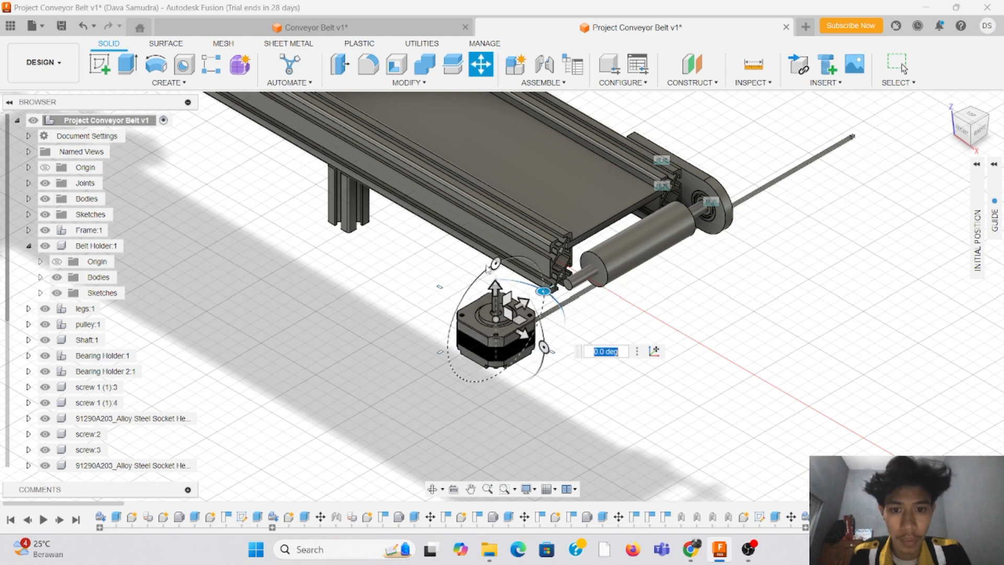
drag(545, 292, 587, 257)
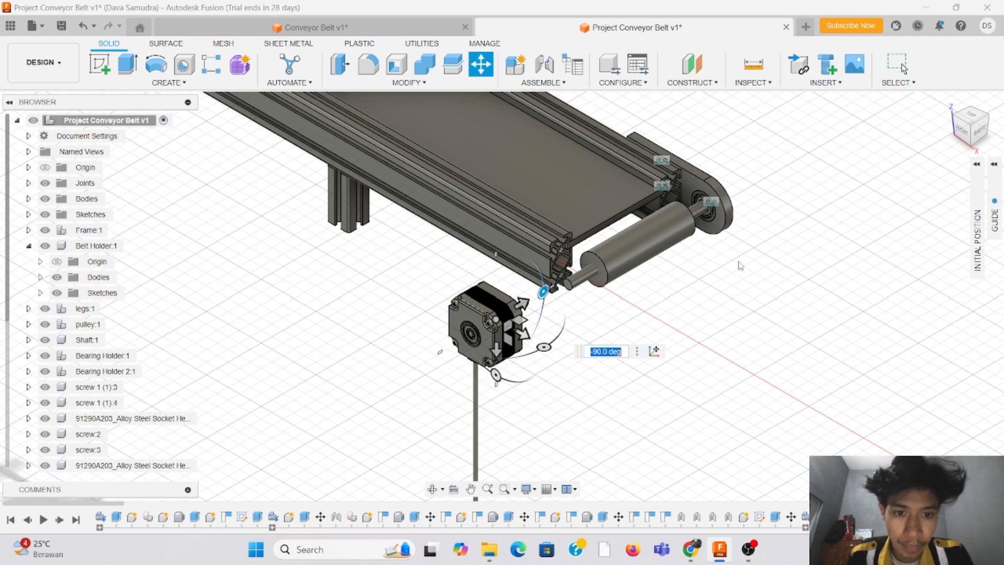
middle_drag(607, 216, 446, 272)
scroll(446, 271, up, 1)
scroll(447, 271, down, 2)
middle_drag(667, 205, 822, 181)
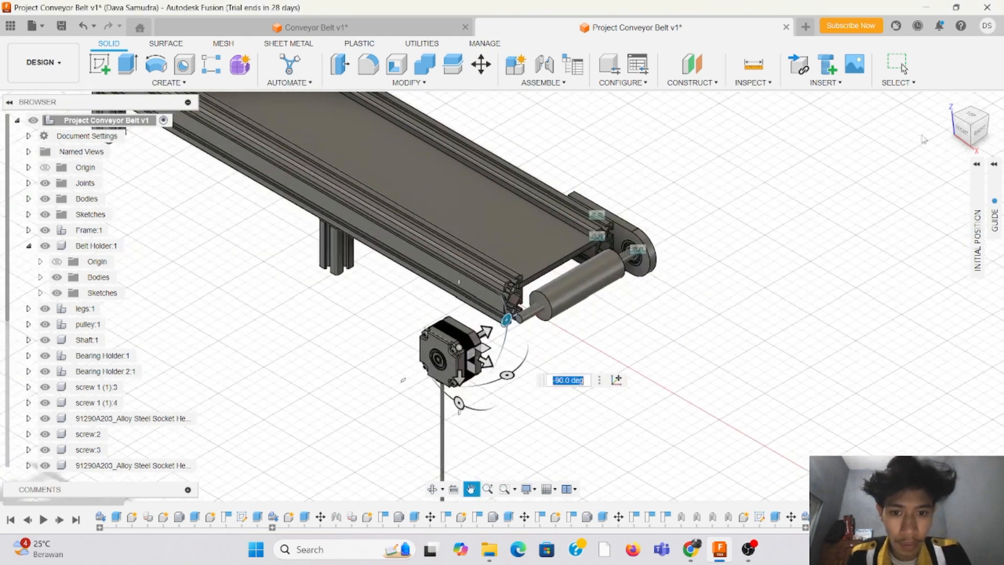
Step: From the front view, move the motor by about 211 mm and -206 mm to centre it on the end roller's shaft
click(962, 128)
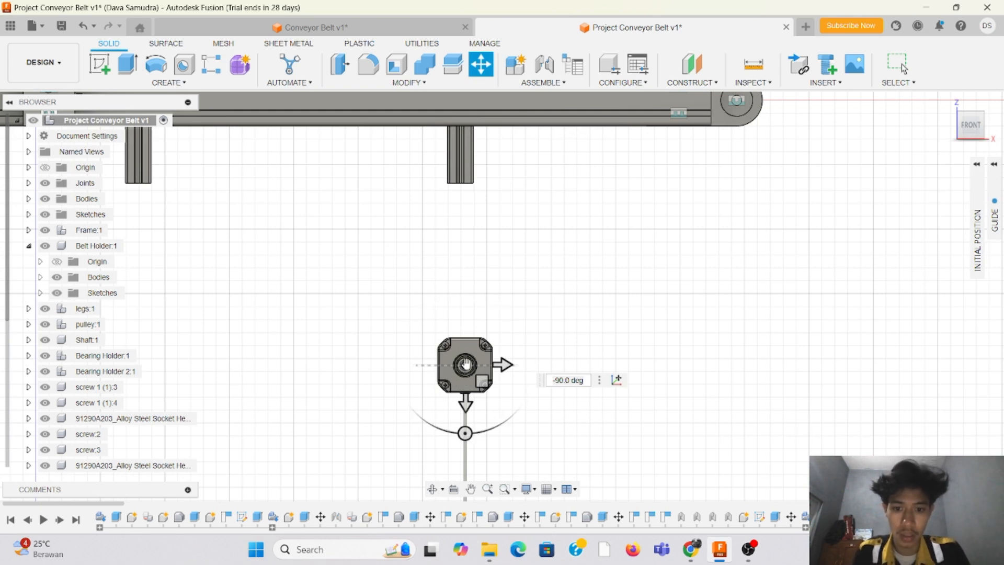
drag(466, 364, 735, 101)
scroll(522, 351, down, 4)
scroll(669, 139, up, 3)
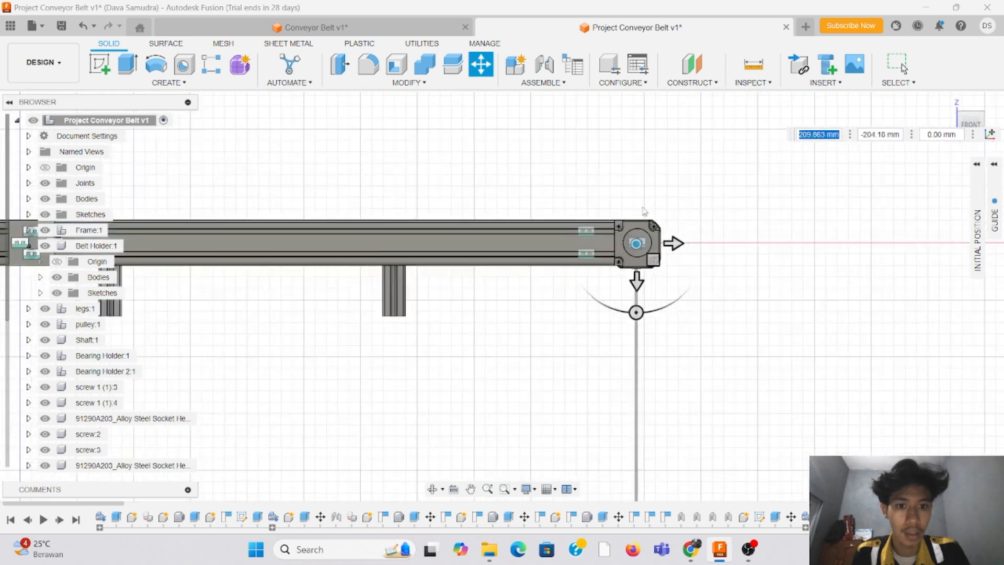
scroll(644, 212, up, 3)
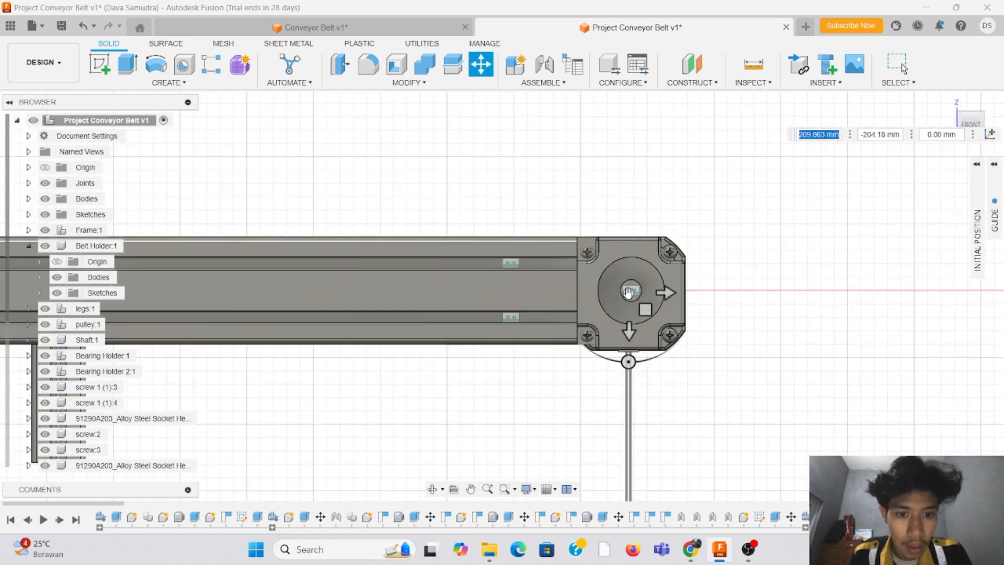
drag(629, 291, 632, 290)
scroll(728, 240, down, 3)
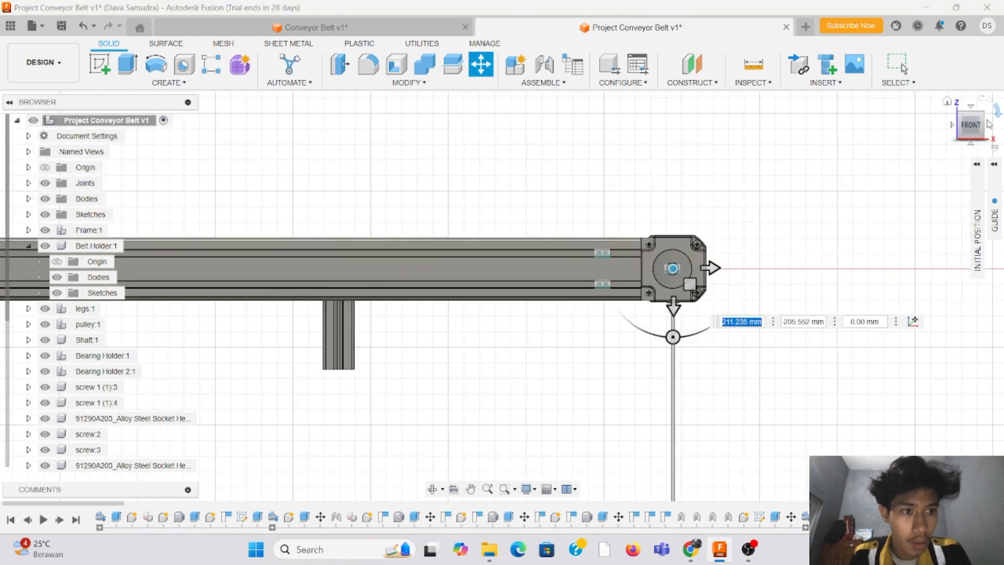
Step: Move the motor about -182 mm along the roller axis, placing it outside the free end of the roller shaft
mouse_move(977, 132)
mouse_down()
mouse_move(961, 166)
mouse_move(863, 202)
mouse_move(738, 185)
mouse_up()
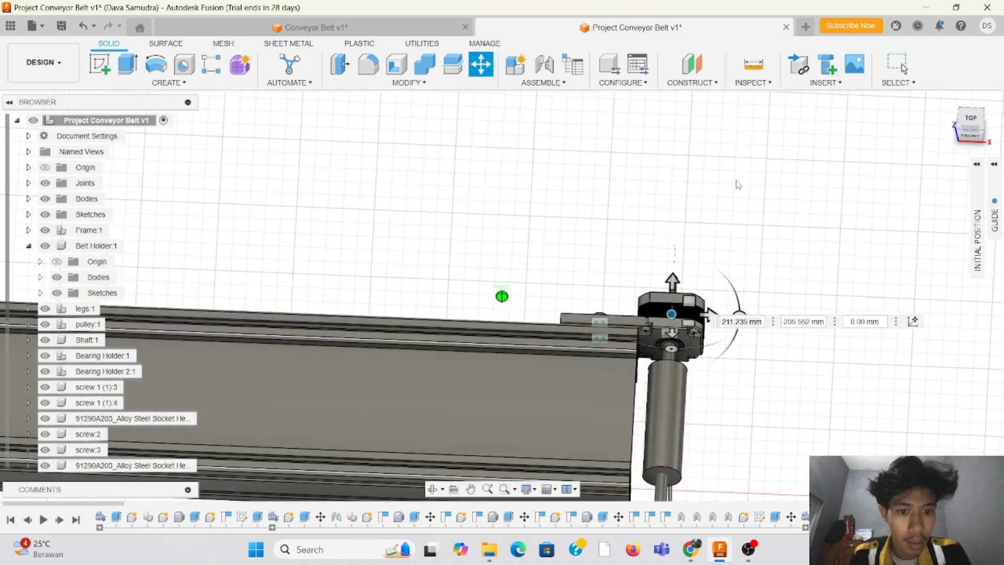
scroll(484, 259, down, 3)
drag(591, 258, 596, 402)
scroll(625, 266, down, 3)
scroll(629, 309, up, 3)
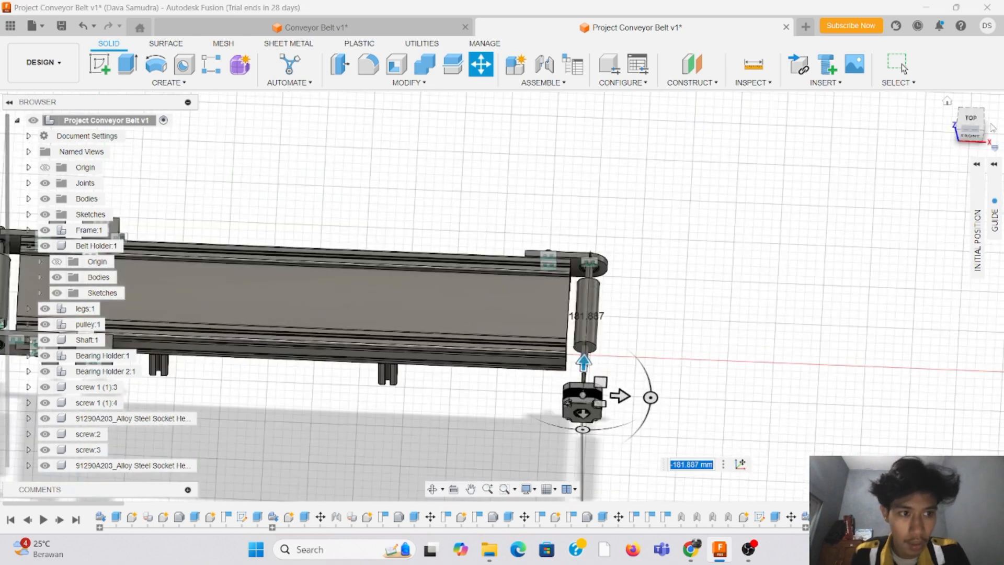
Step: Examine the alignment and gap between the motor's output shaft and the roller shaft from above, the side and oblique angles
mouse_move(973, 124)
mouse_down()
mouse_move(983, 142)
mouse_move(974, 144)
mouse_up()
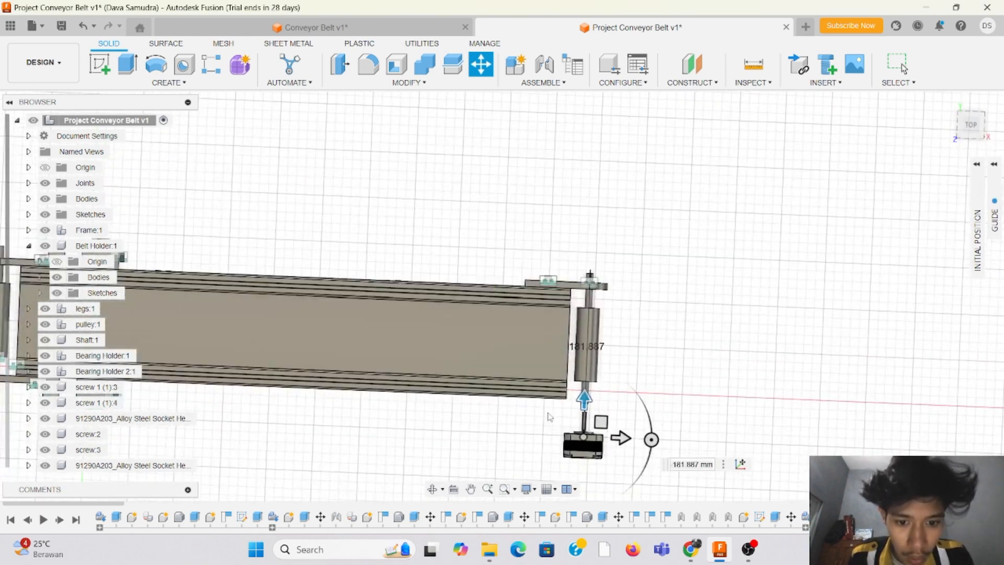
scroll(555, 414, up, 4)
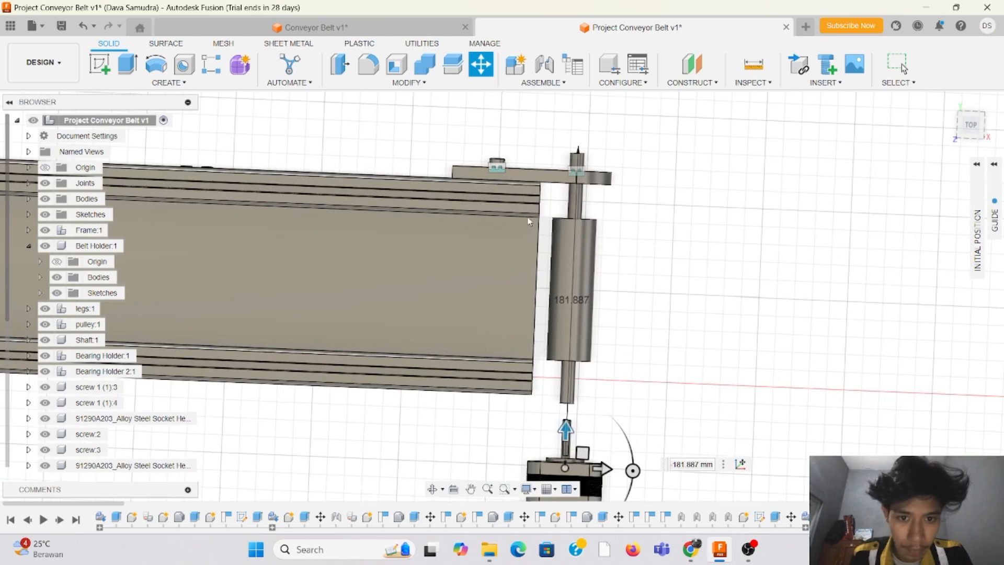
scroll(528, 221, down, 3)
scroll(964, 141, up, 3)
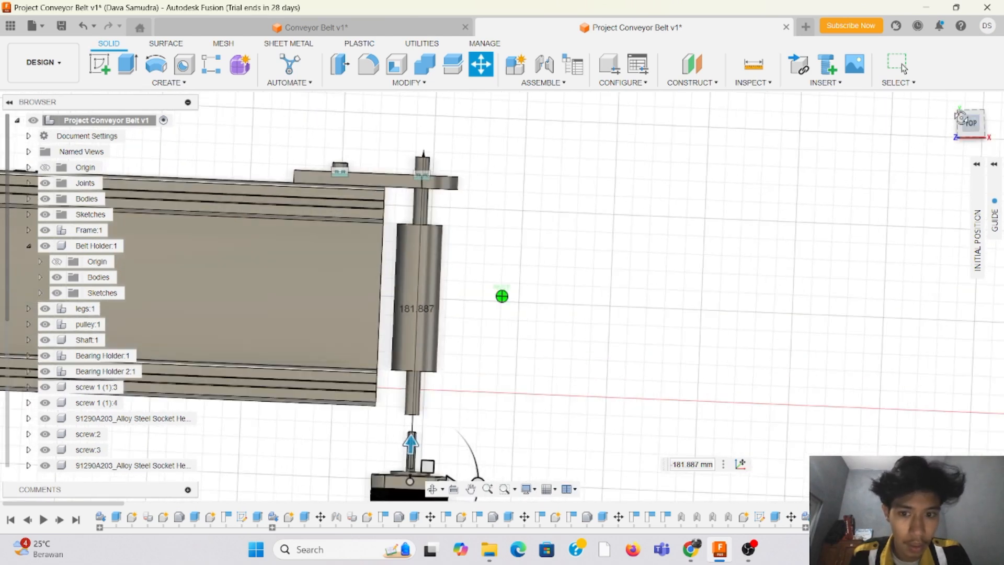
drag(962, 117, 936, 96)
scroll(324, 317, down, 2)
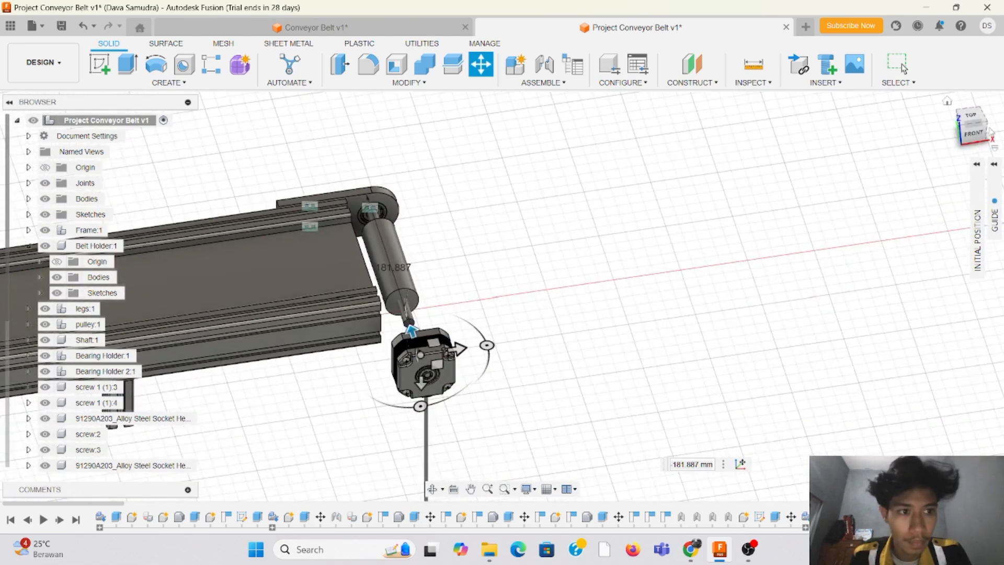
drag(974, 134, 932, 105)
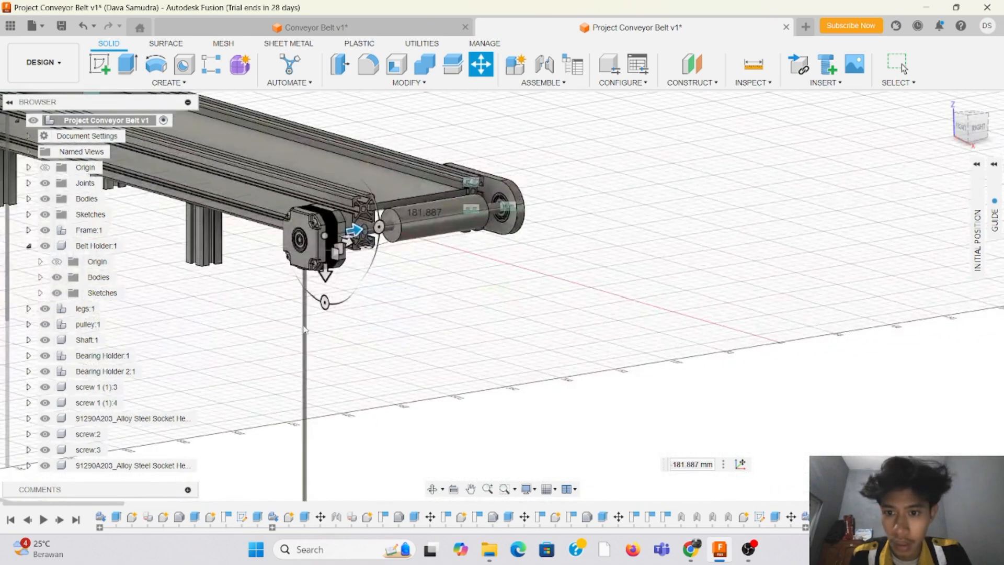
scroll(306, 330, down, 2)
scroll(375, 202, up, 2)
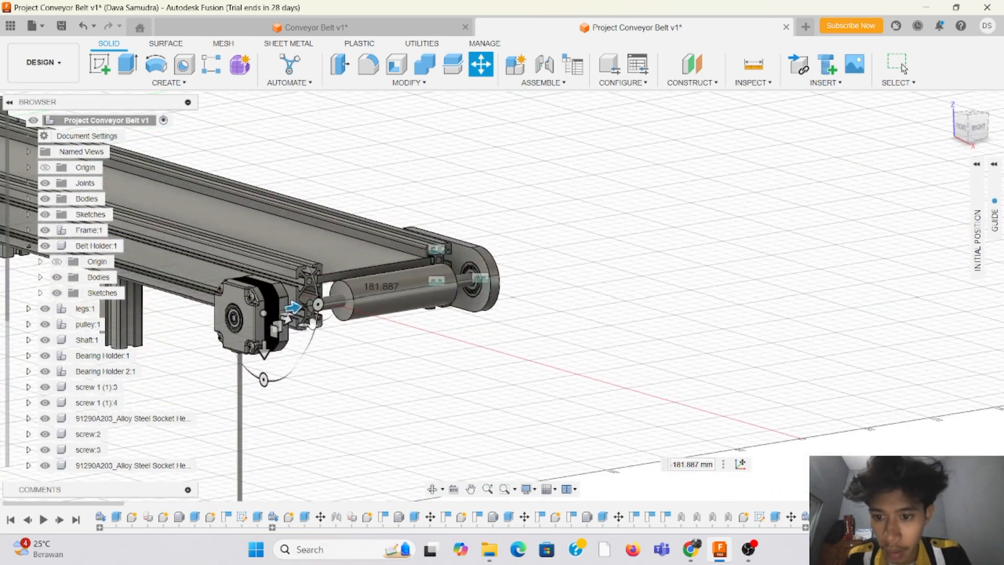
scroll(576, 159, down, 3)
scroll(322, 256, up, 5)
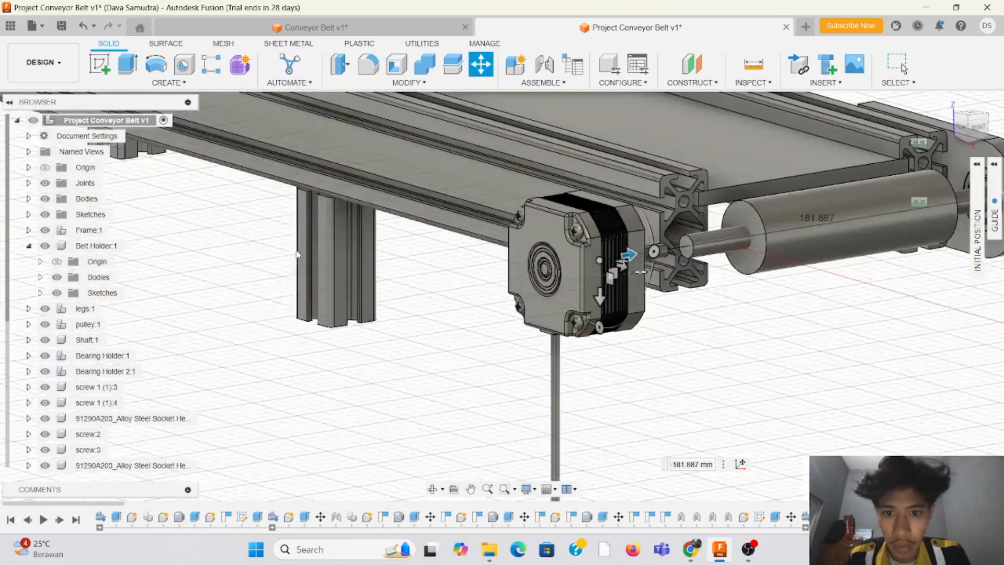
drag(969, 137, 676, 239)
scroll(665, 261, up, 4)
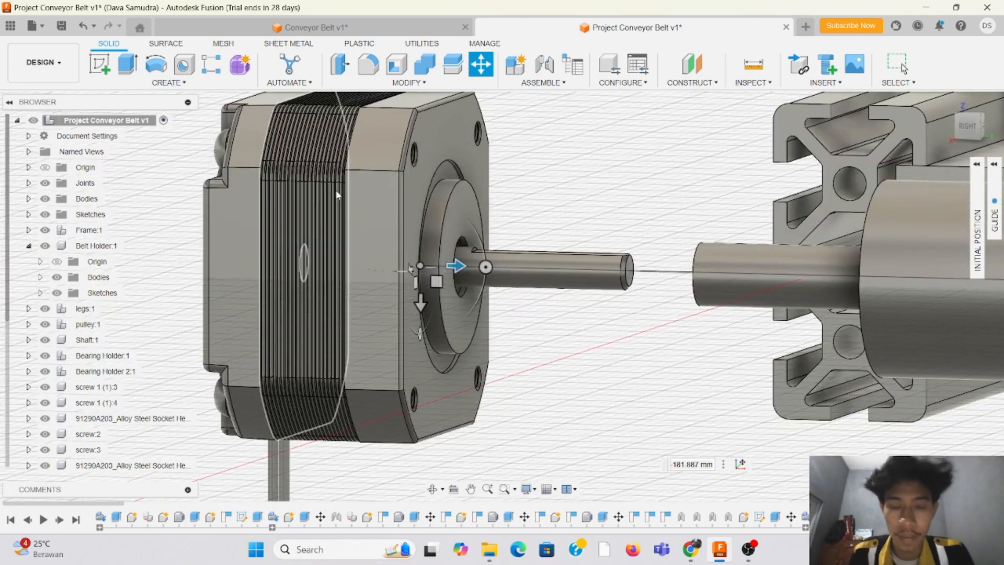
scroll(261, 296, down, 2)
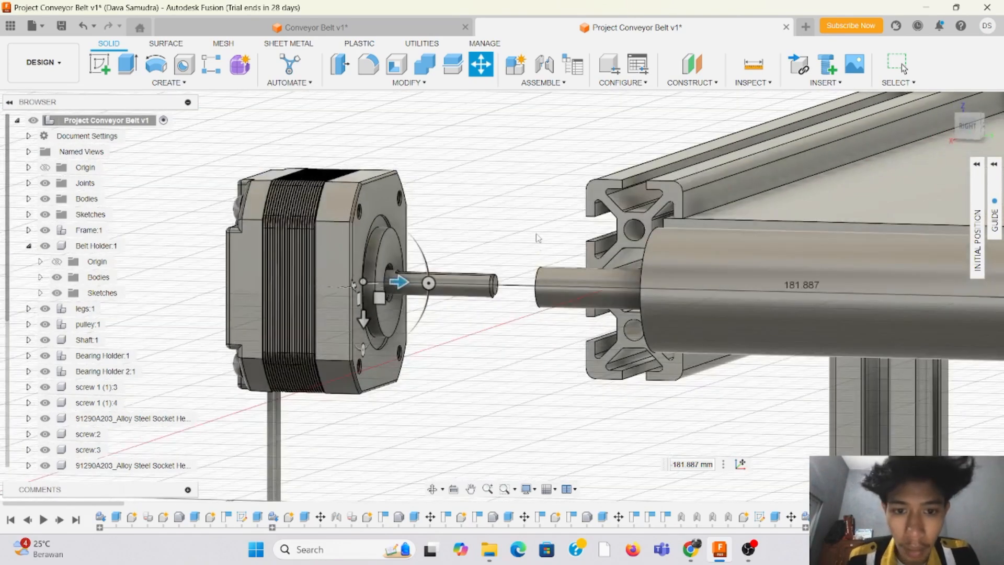
scroll(537, 238, up, 2)
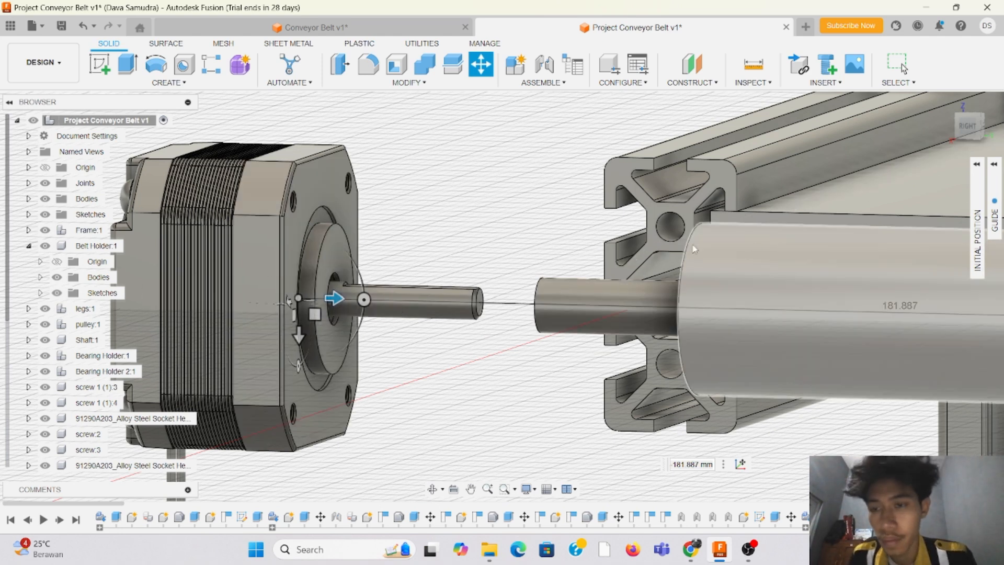
scroll(310, 180, down, 2)
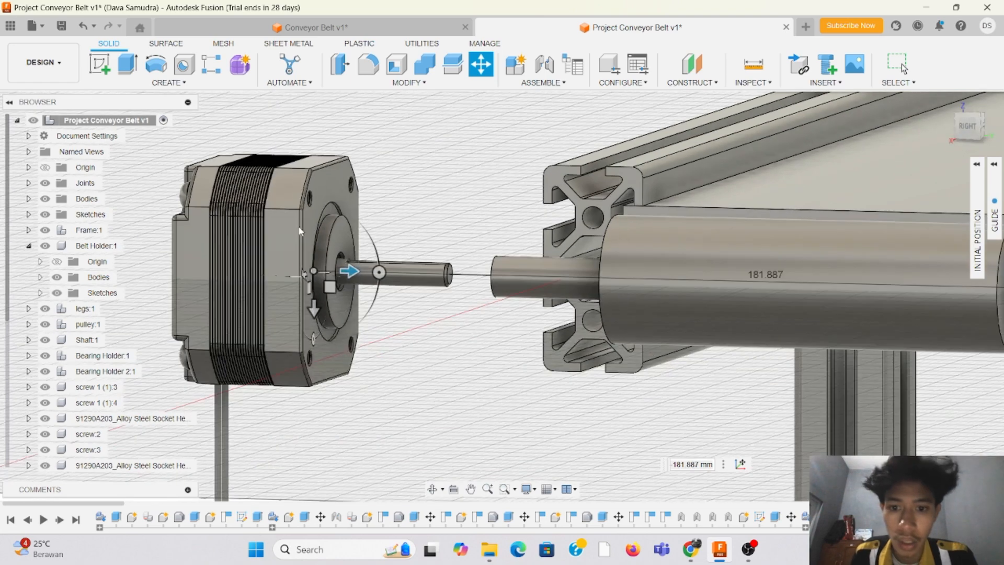
drag(968, 132, 950, 137)
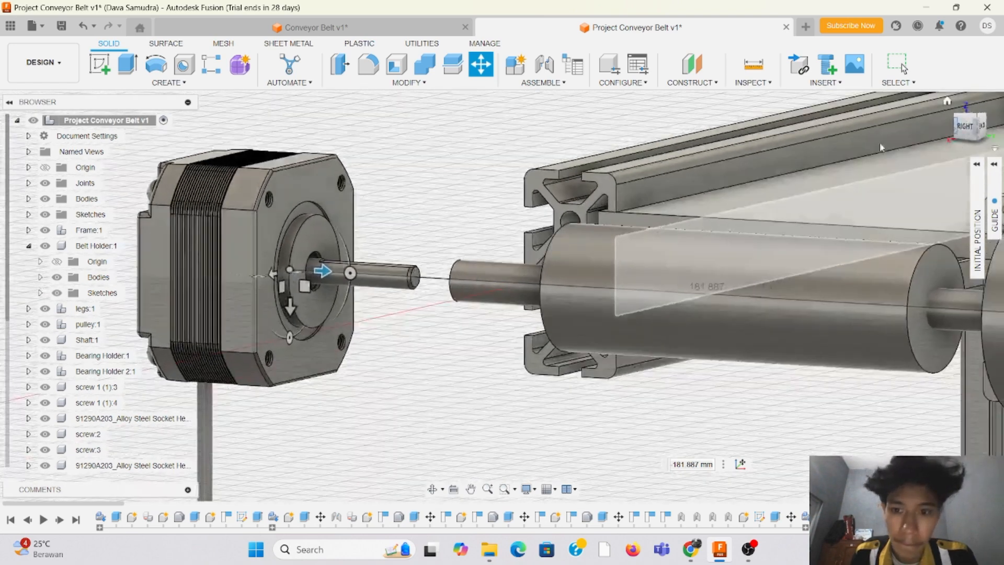
Step: Start a sketch on the end face of the motor's output shaft, capturing the motor's moved position
click(99, 65)
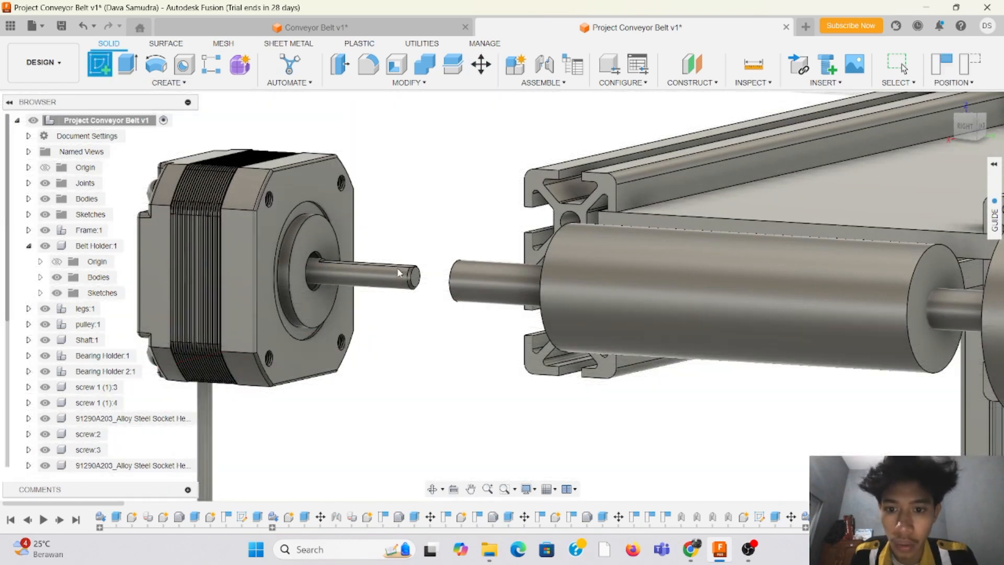
click(512, 296)
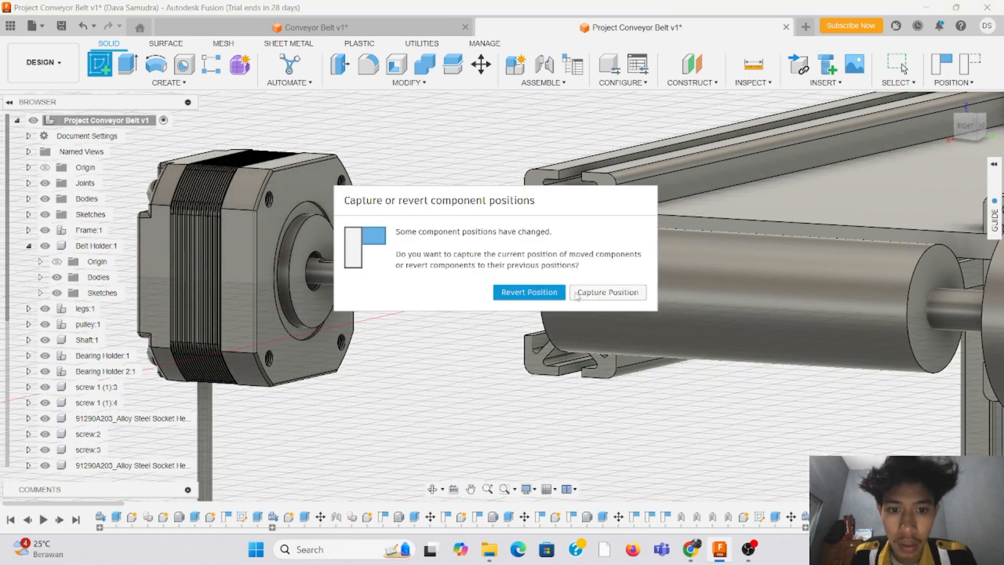
click(419, 269)
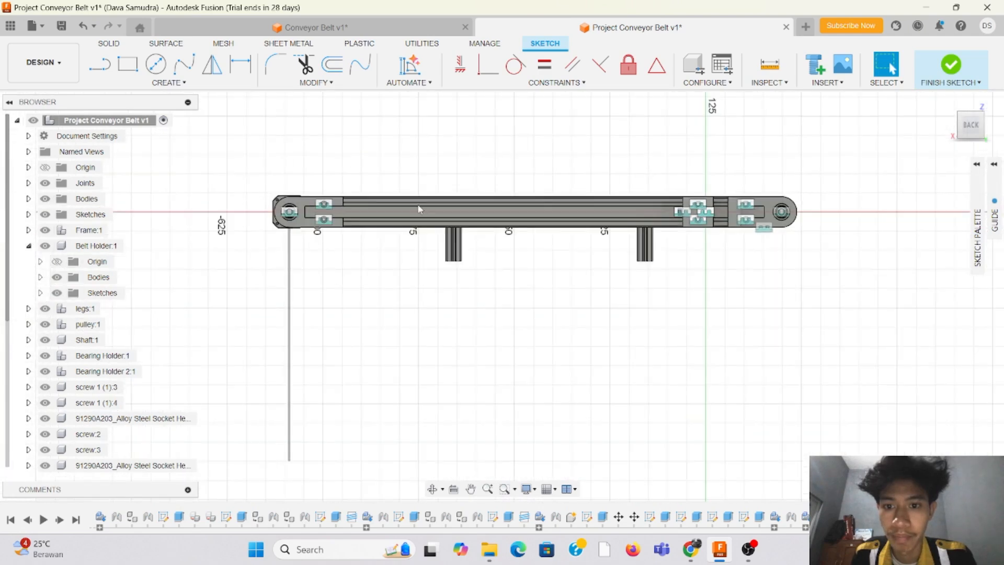
Step: Sketch an 8 mm diameter circle centred on the end face of the motor's output shaft and finish the sketch
scroll(252, 185, up, 5)
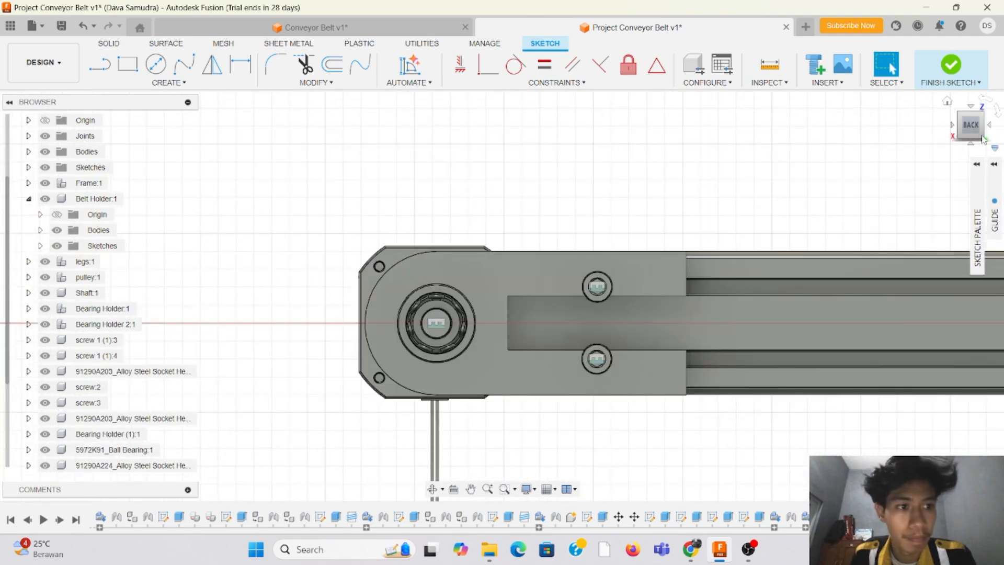
drag(975, 129, 992, 127)
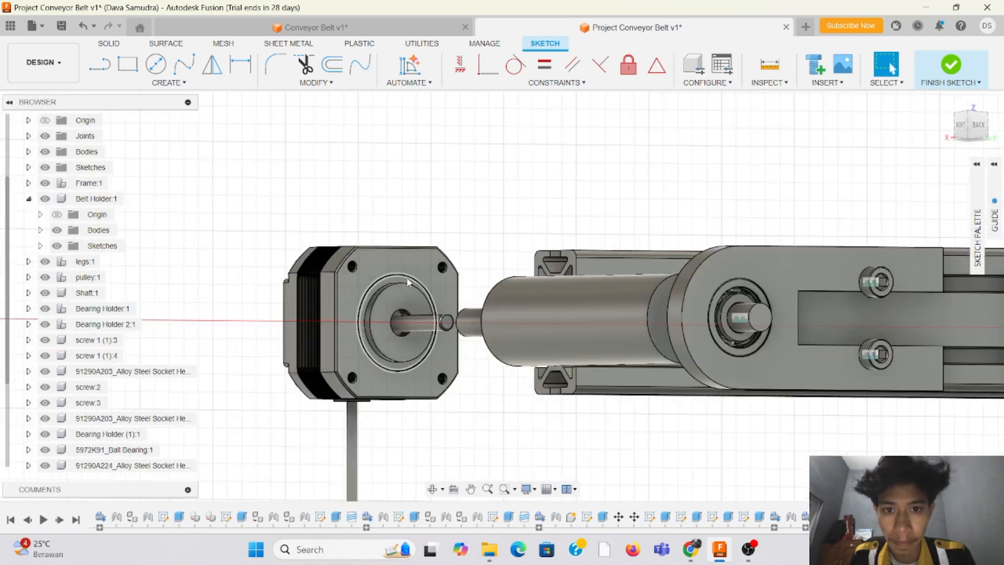
scroll(408, 283, down, 1)
scroll(464, 260, up, 3)
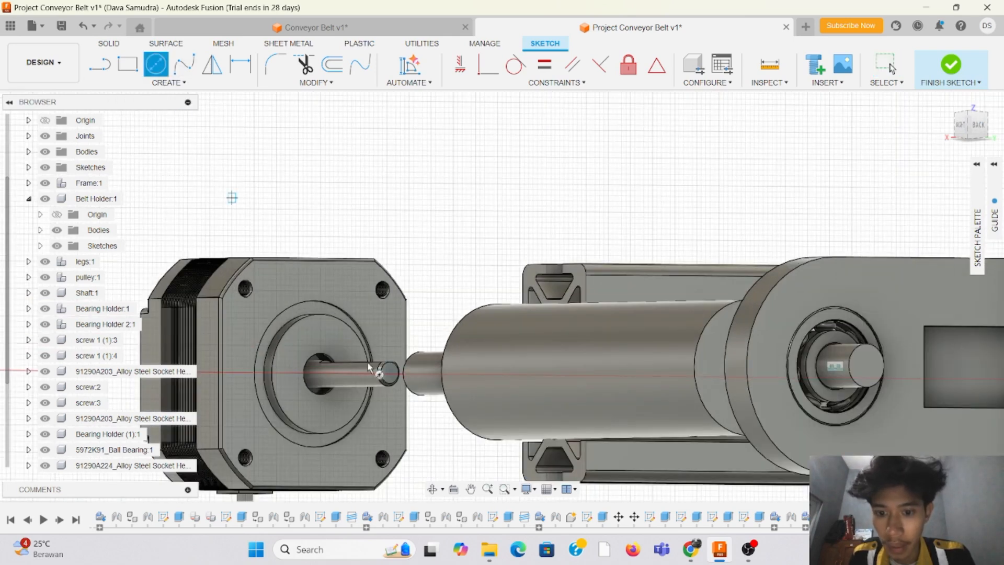
click(393, 373)
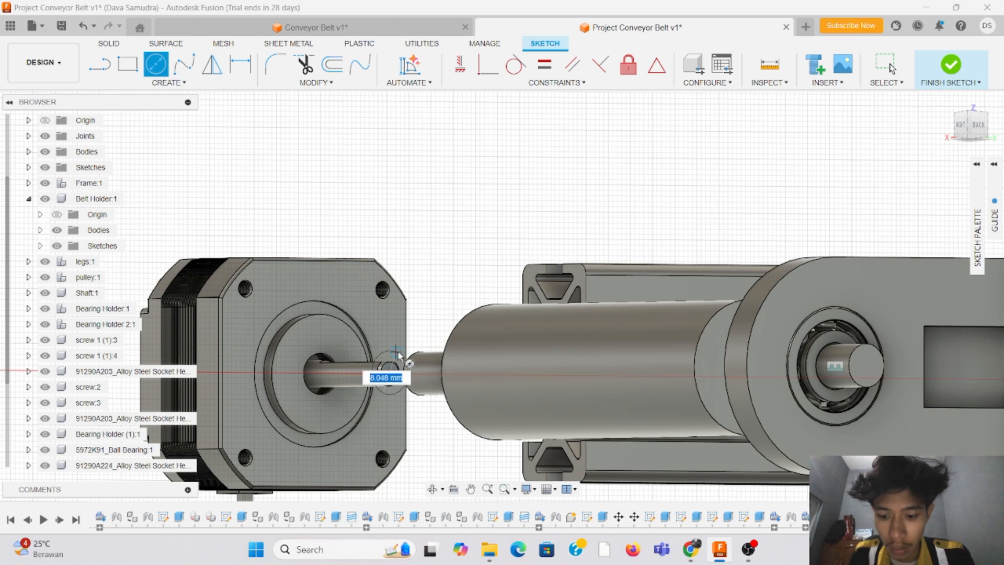
text(8)
key(Return)
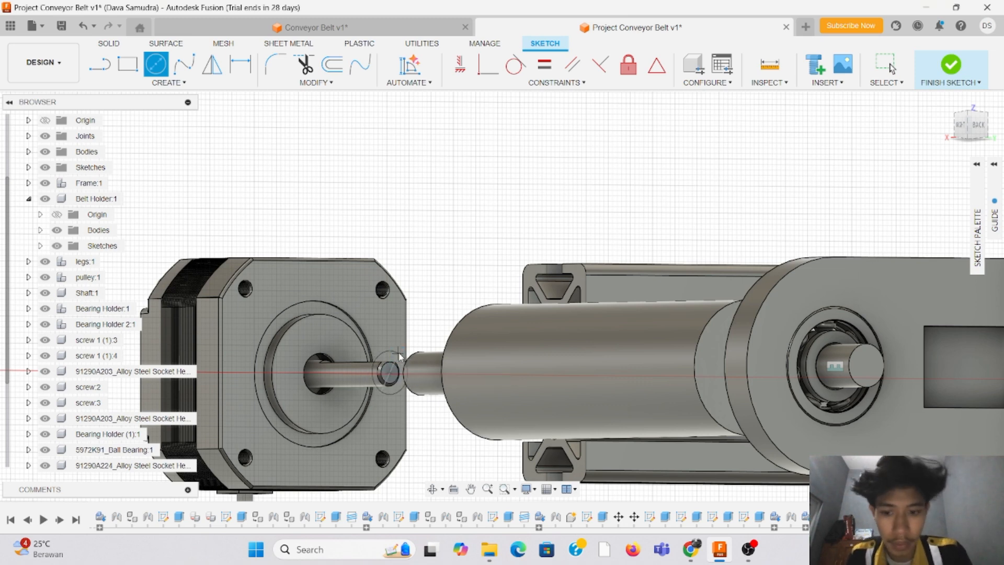
key(Escape)
scroll(724, 202, down, 4)
scroll(518, 320, up, 3)
scroll(517, 320, up, 3)
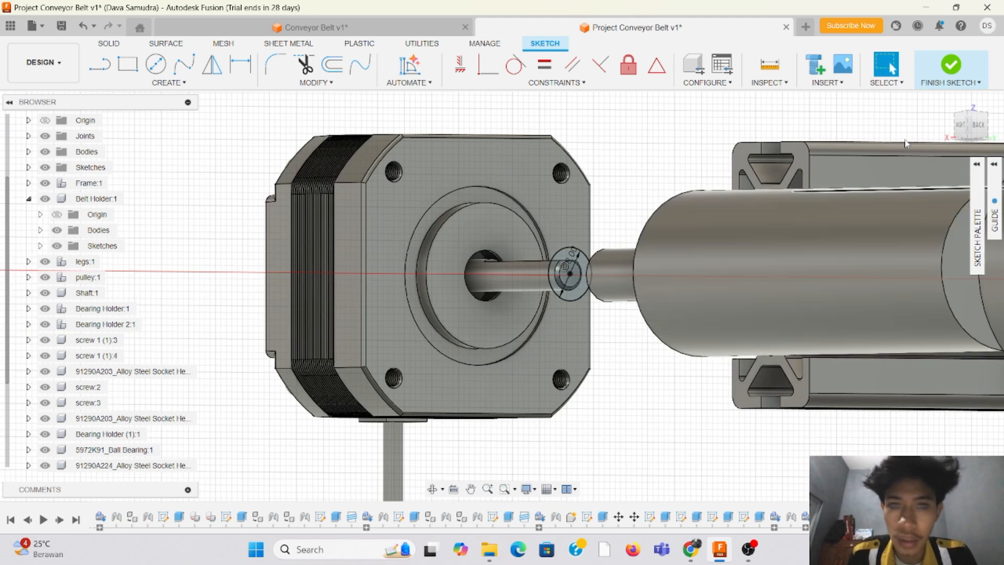
click(952, 66)
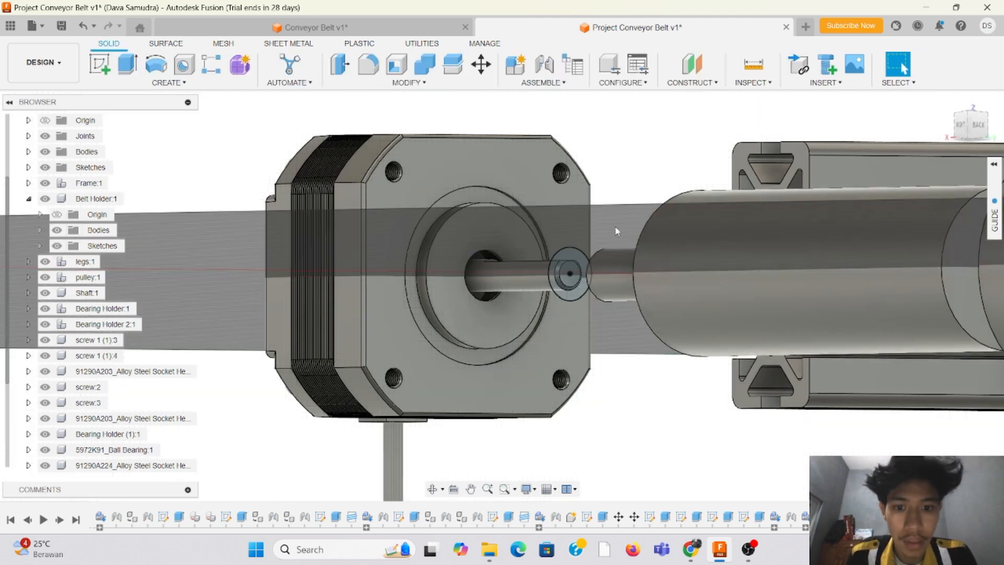
Step: Extrude the ring around the motor shaft's end by -8 mm as a cut
drag(980, 127, 992, 145)
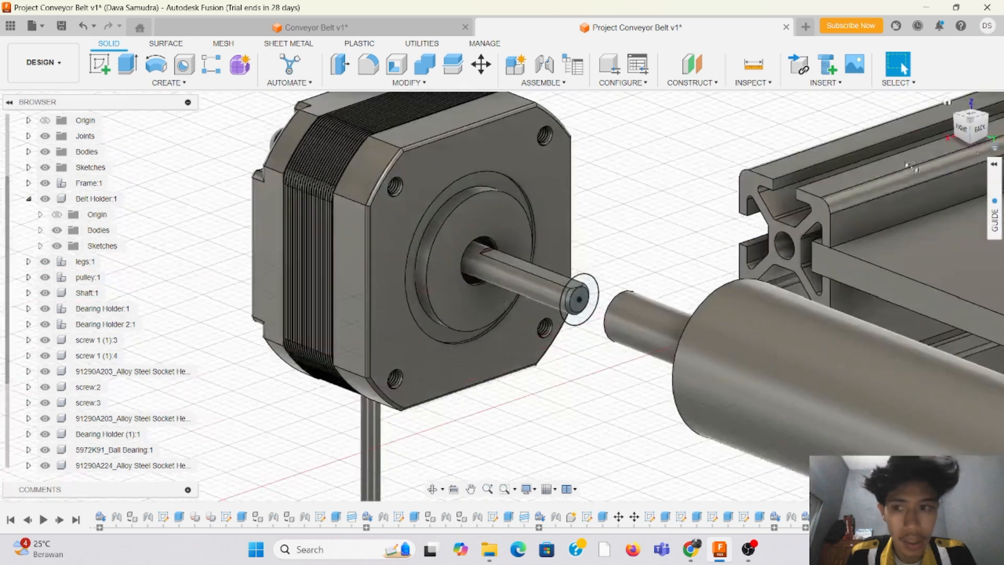
click(127, 66)
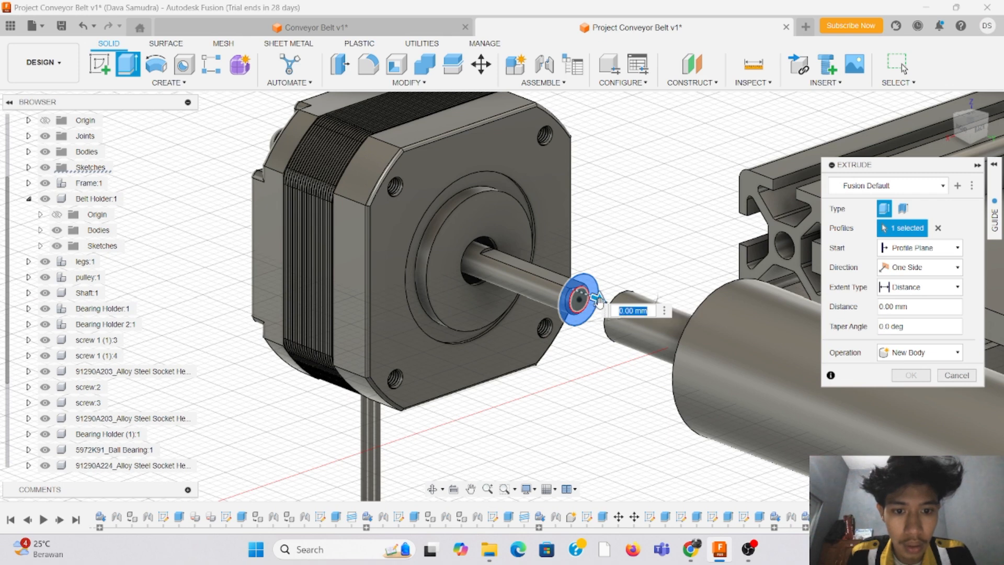
drag(599, 300, 561, 289)
text(8)
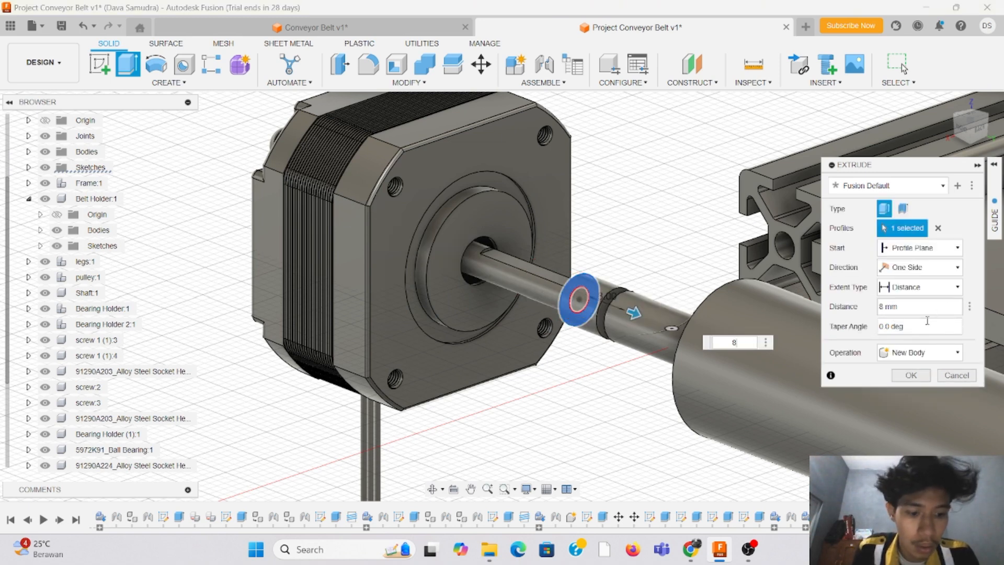
key(BackSpace)
text(-8)
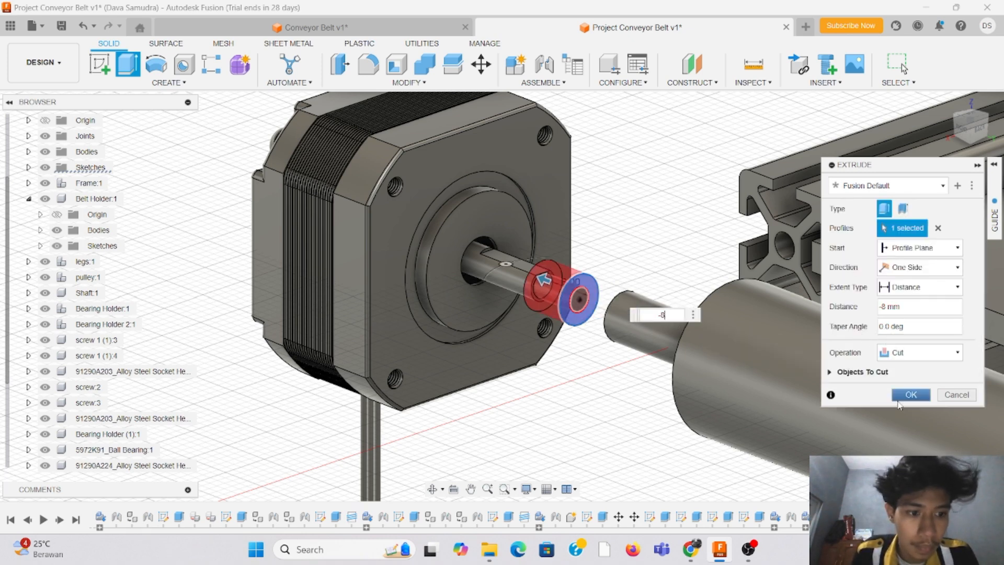
click(924, 396)
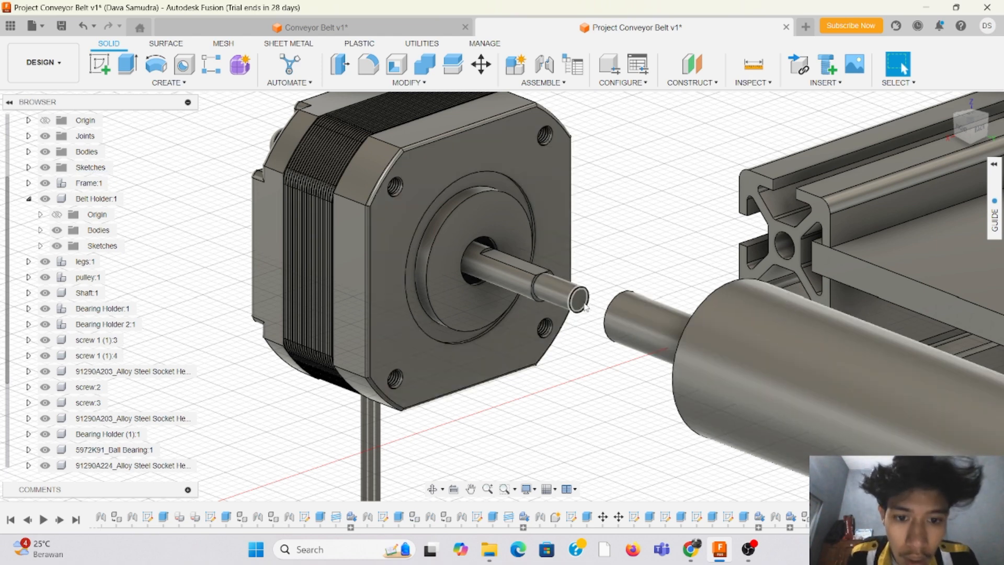
Step: Cut the remaining core at the tip of the motor shaft by extruding its end face -8 mm
click(123, 63)
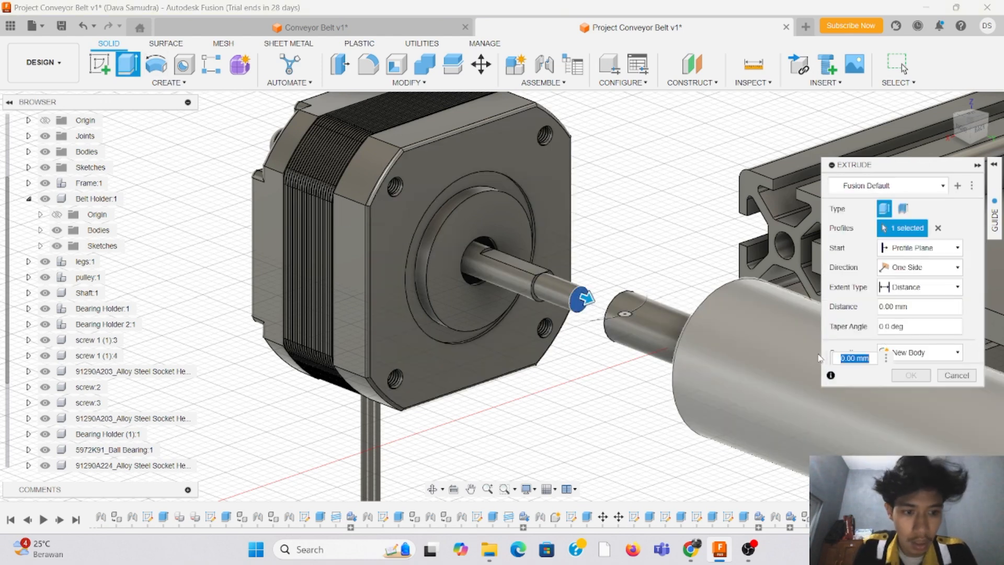
text(-8)
key(Return)
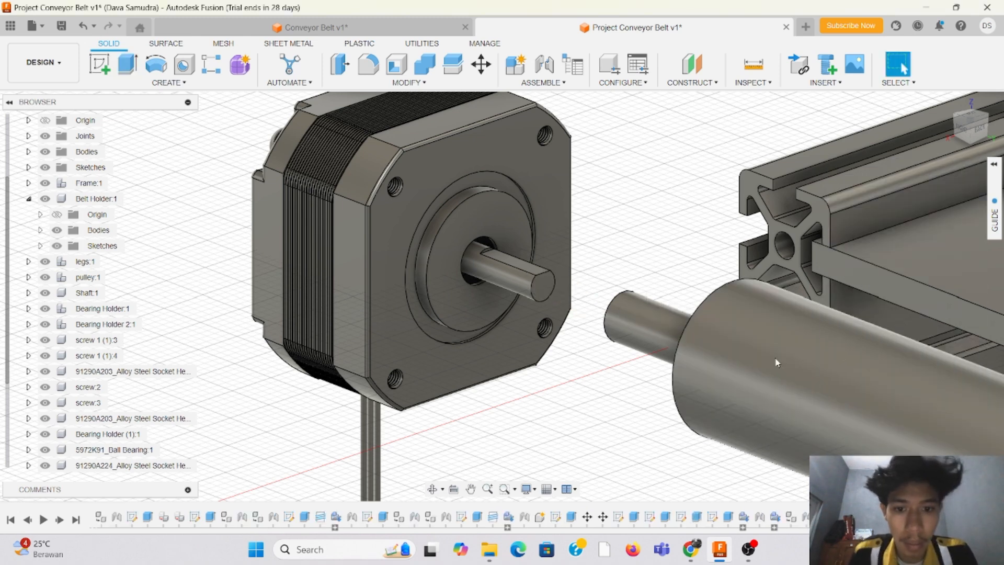
mouse_move(976, 130)
mouse_down()
mouse_move(1001, 129)
mouse_move(991, 119)
mouse_move(1003, 138)
mouse_up()
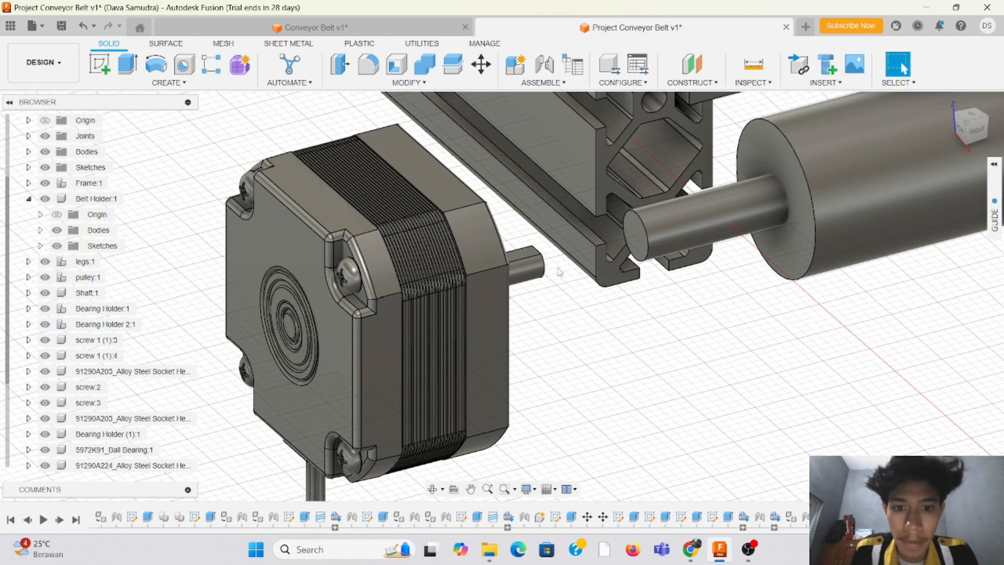
scroll(595, 309, down, 2)
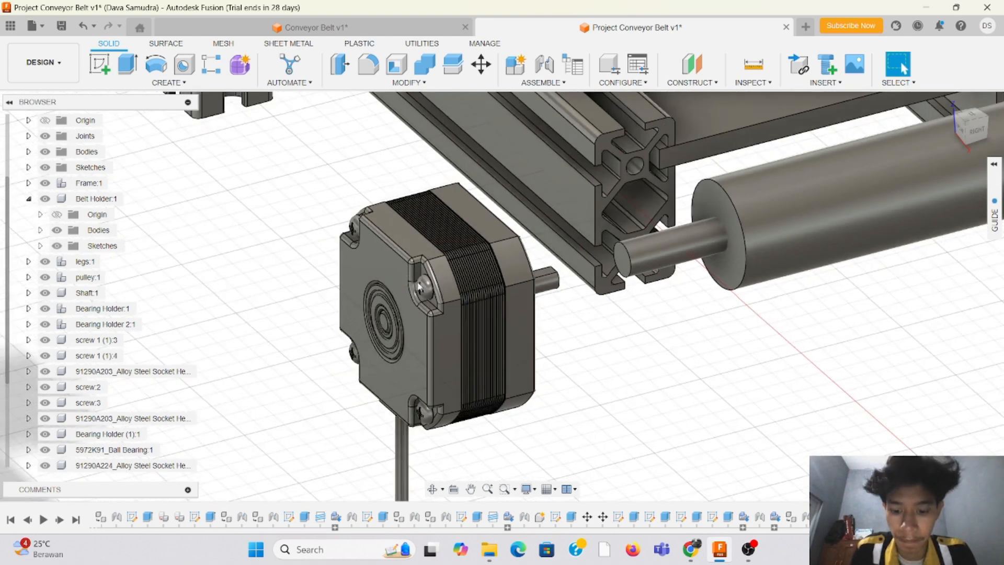
key(m)
click(413, 312)
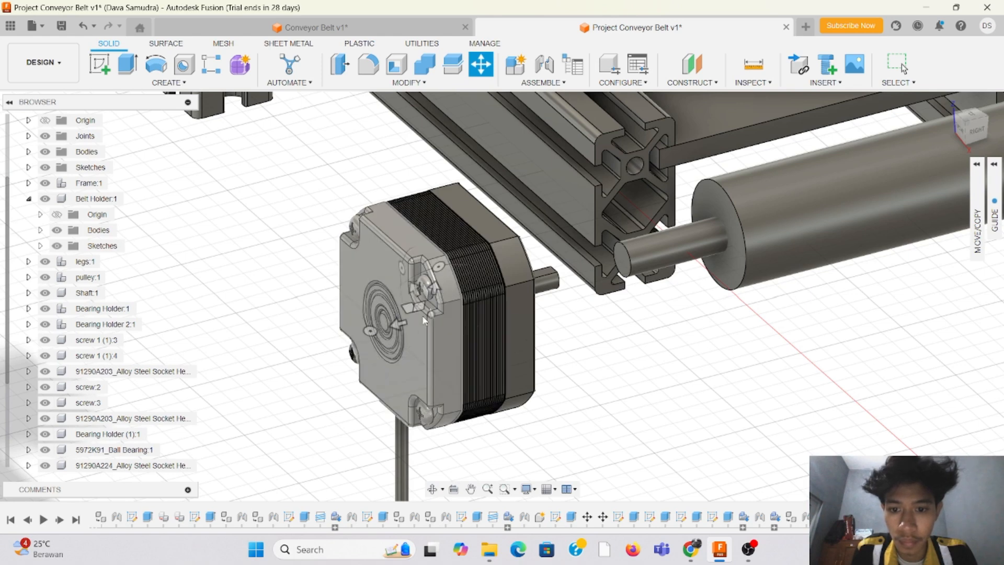
click(447, 301)
click(450, 303)
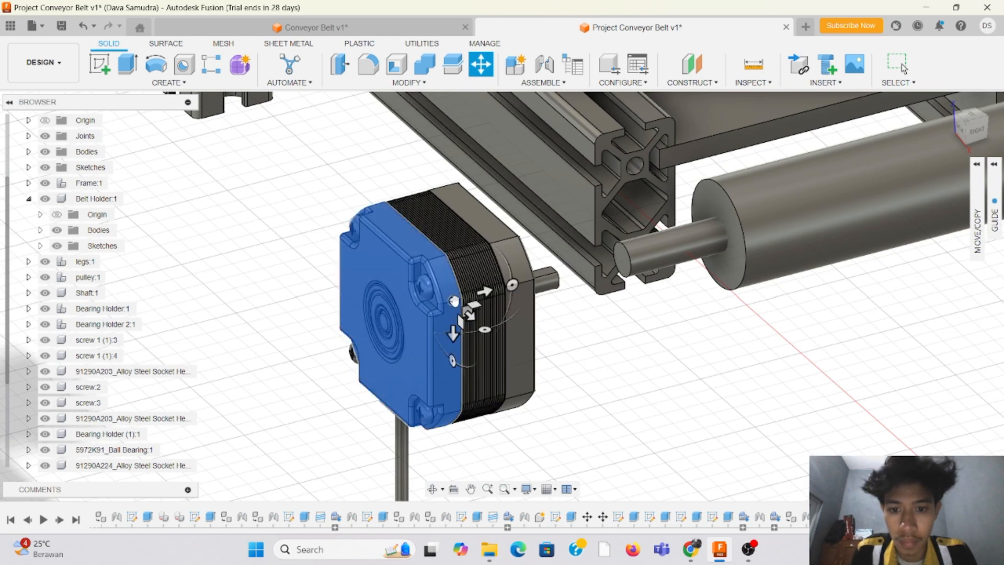
drag(452, 303, 494, 302)
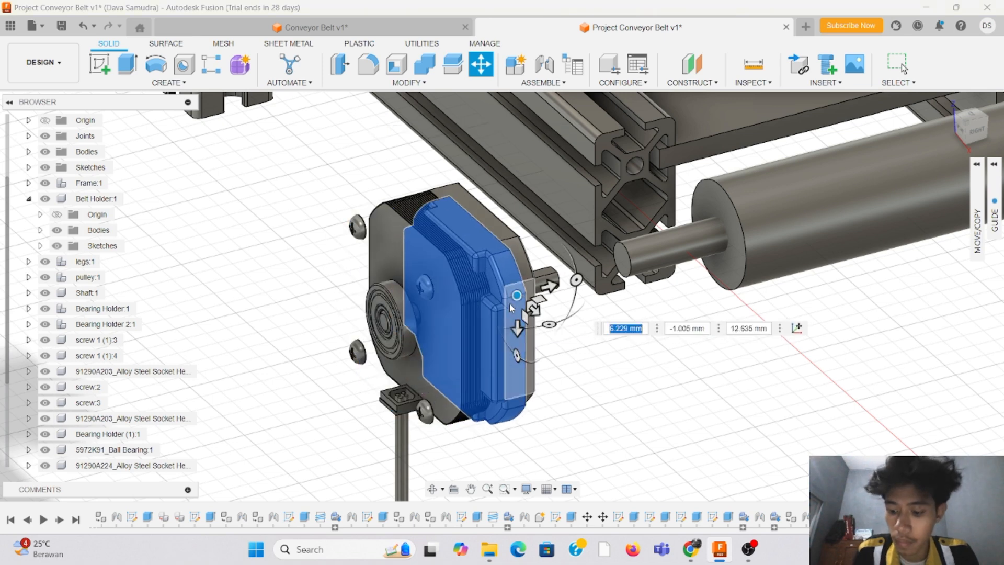
key(Escape)
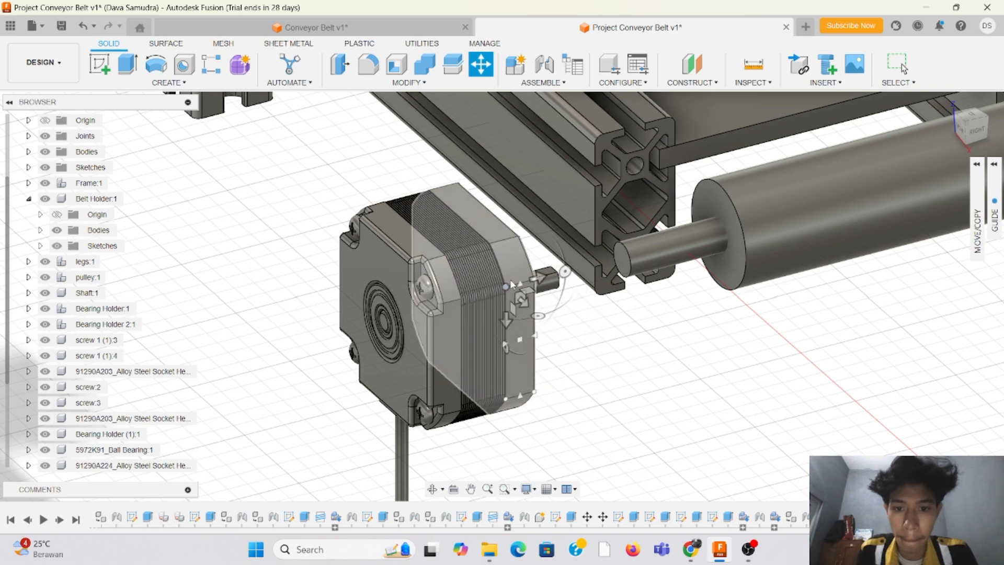
click(467, 273)
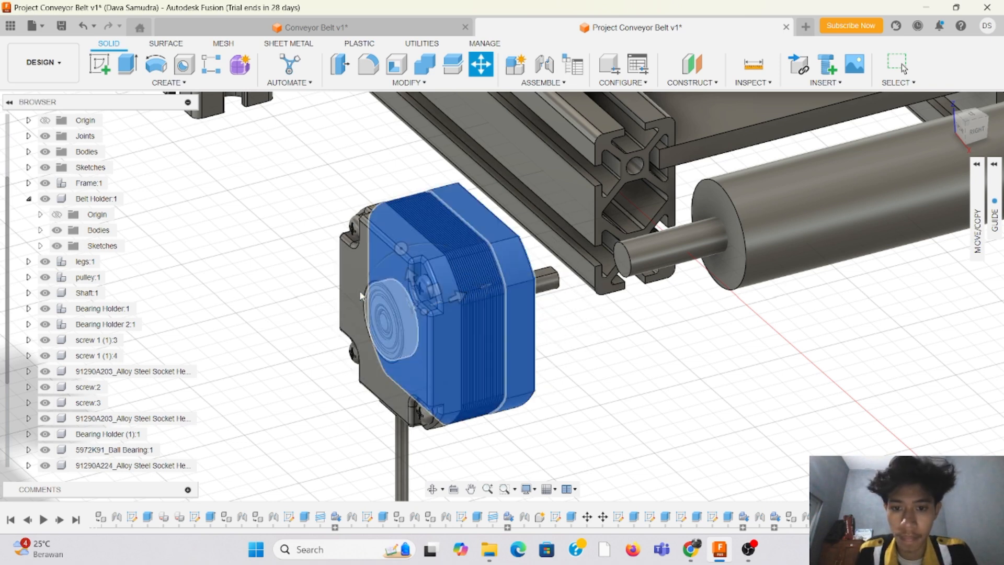
click(356, 270)
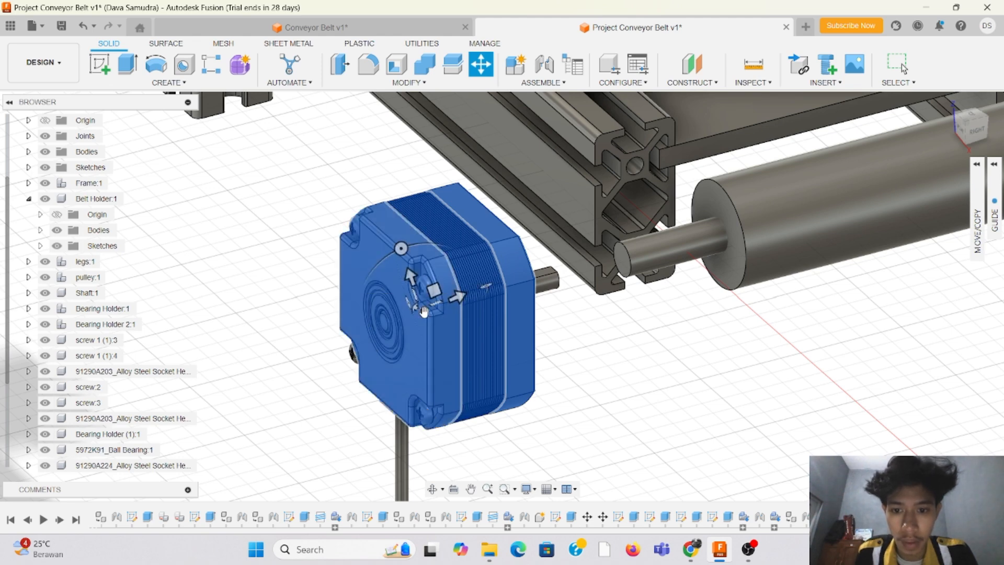
drag(432, 309, 486, 305)
key(Escape)
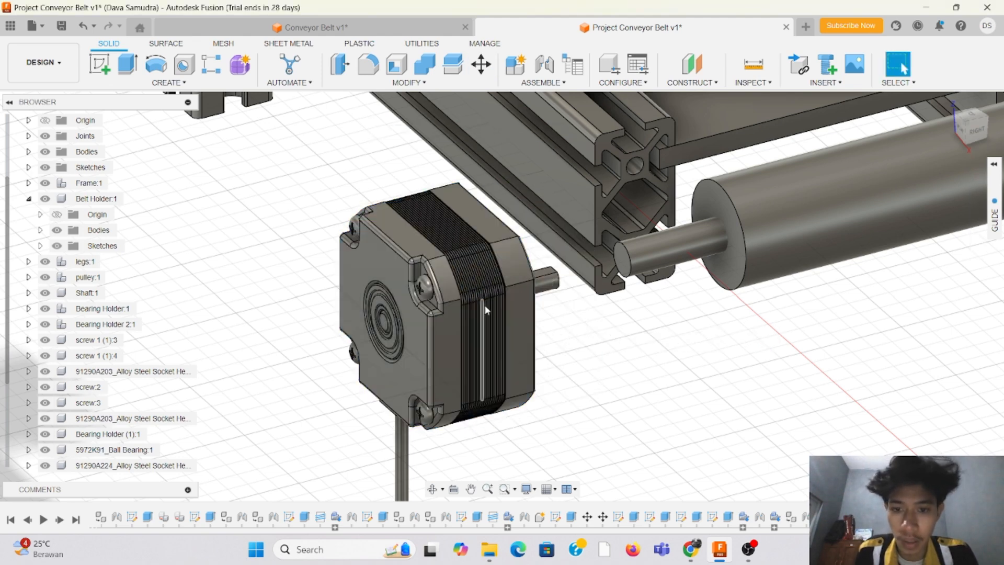
Step: Start moving the motor, selecting its output shaft, front flange, laminated core and rear housing bodies
scroll(575, 323, down, 3)
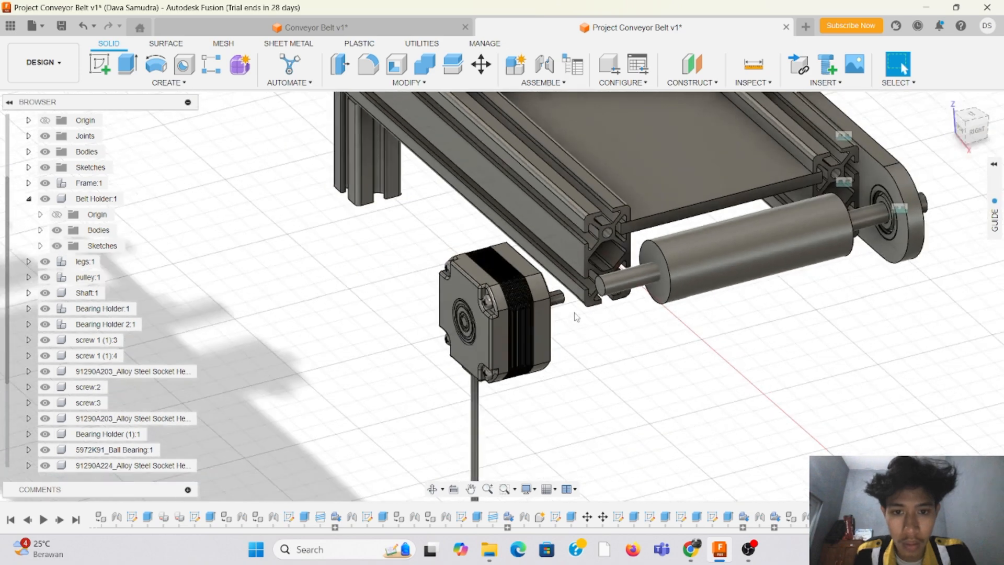
scroll(578, 309, up, 3)
drag(980, 131, 10, 136)
mouse_move(9, 136)
shift+middle_down()
mouse_move(528, 241)
mouse_move(625, 292)
shift+middle_up()
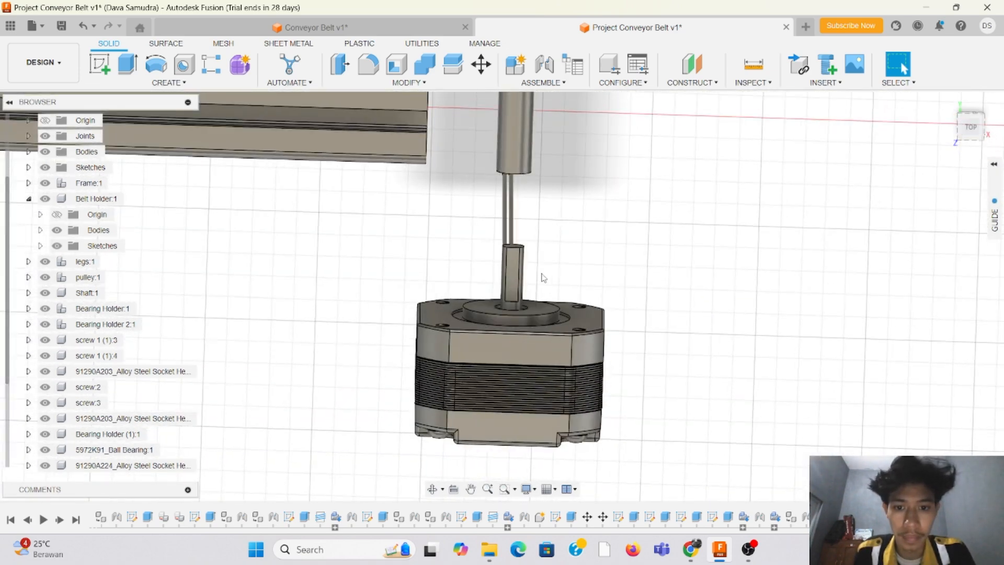
key(m)
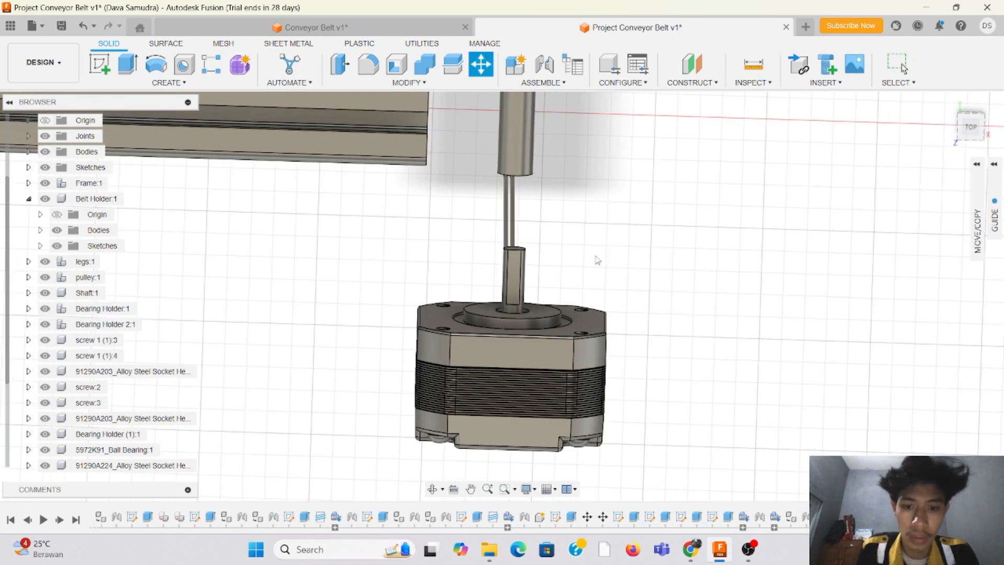
click(515, 251)
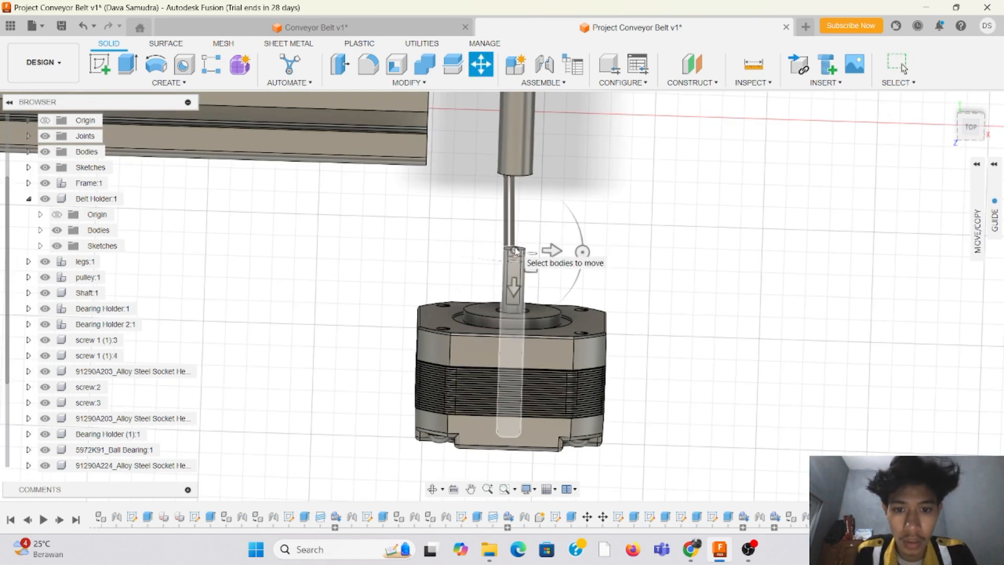
click(523, 340)
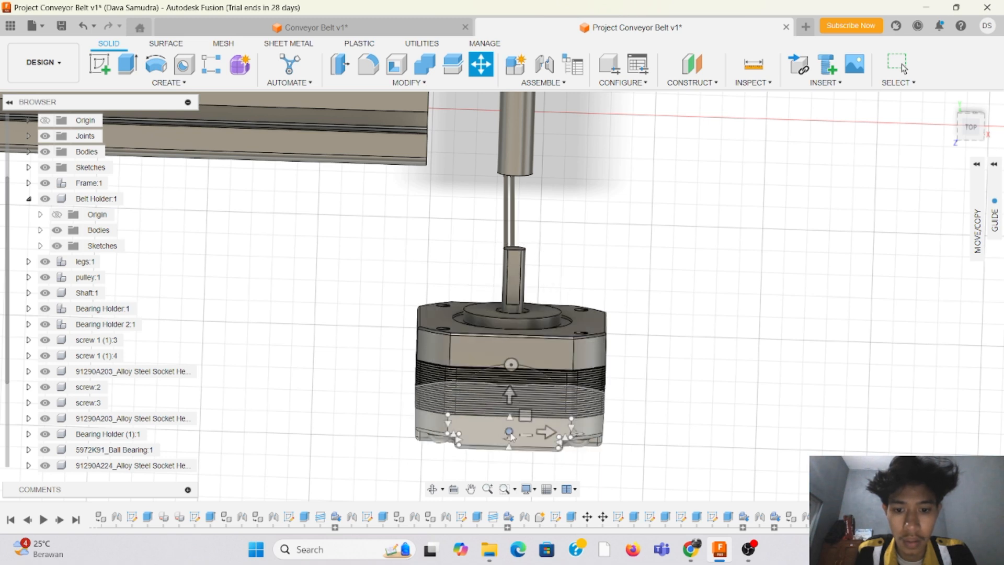
click(511, 436)
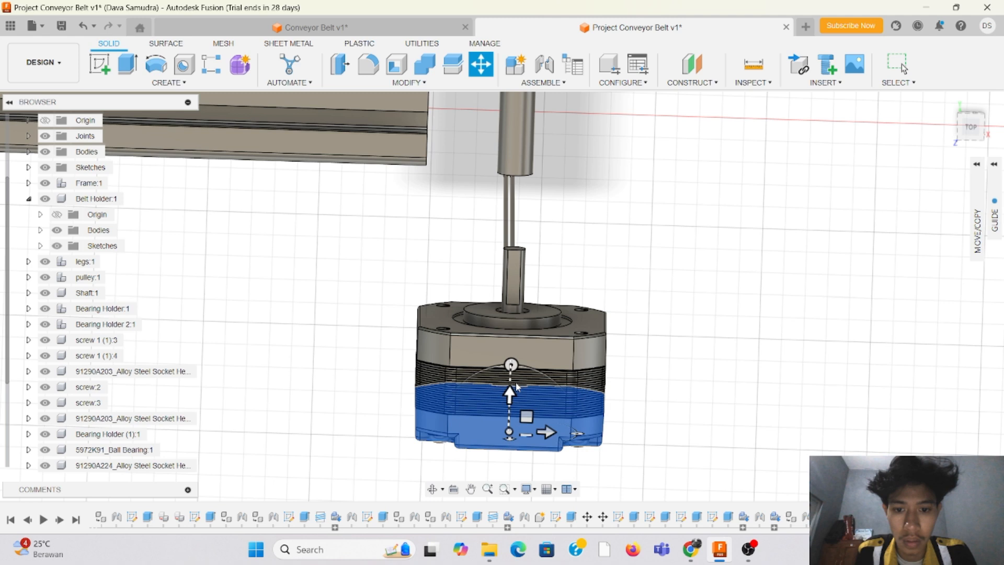
click(517, 349)
click(514, 286)
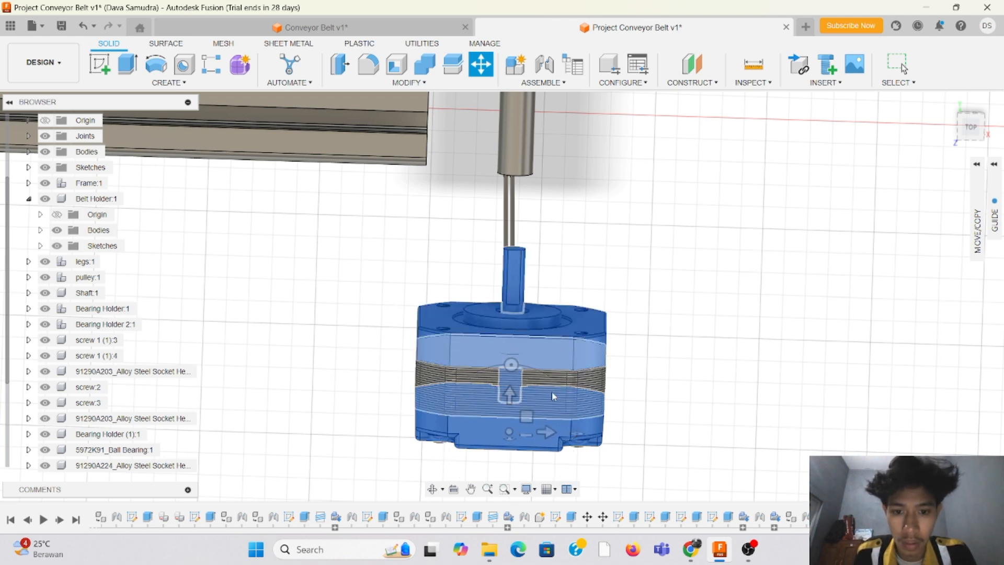
click(552, 390)
Step: Add the motor's cable and rear screws to the bodies selected for the move
middle_drag(700, 269, 725, 127)
click(975, 127)
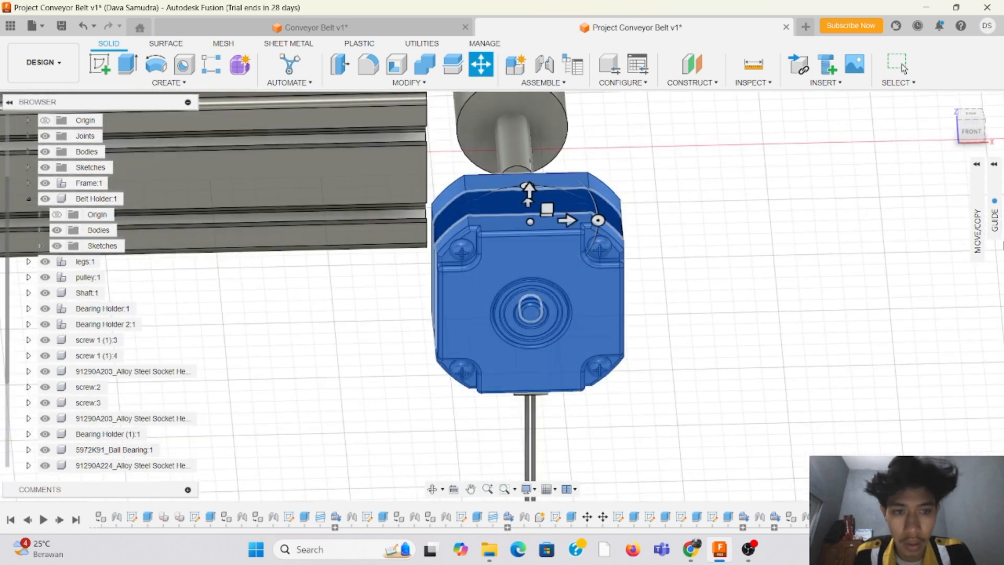
drag(968, 137, 966, 104)
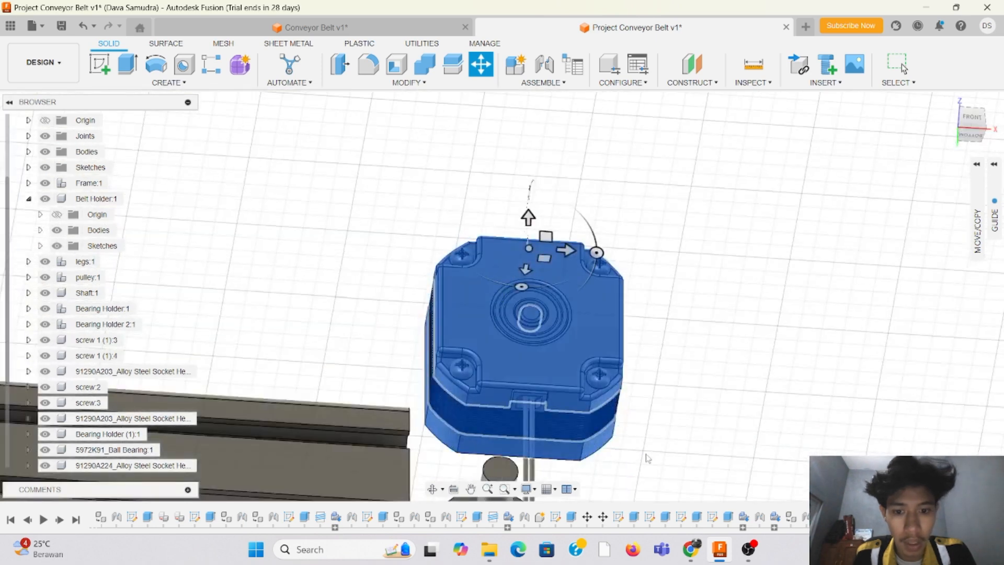
scroll(565, 361, down, 3)
scroll(582, 425, up, 5)
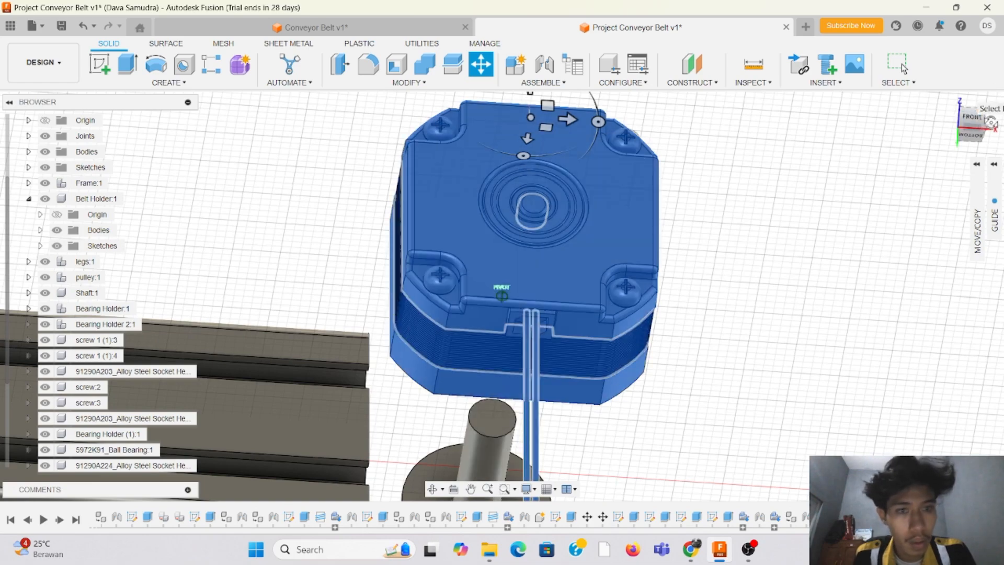
mouse_move(991, 122)
mouse_down()
mouse_move(1002, 129)
mouse_move(985, 138)
mouse_move(963, 124)
mouse_move(972, 108)
mouse_move(973, 124)
mouse_up()
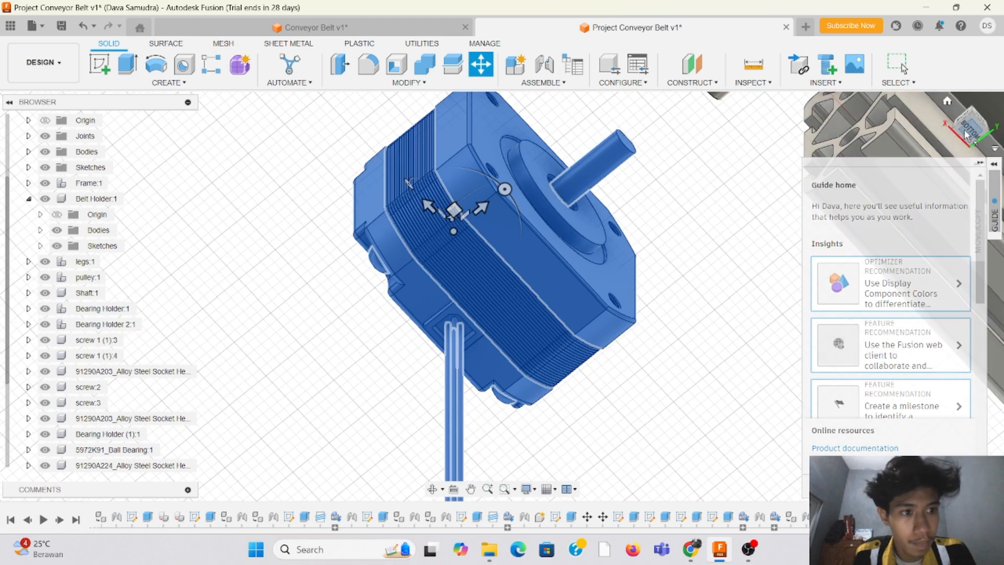
mouse_move(971, 130)
mouse_down()
mouse_move(4, 148)
mouse_move(44, 181)
mouse_up()
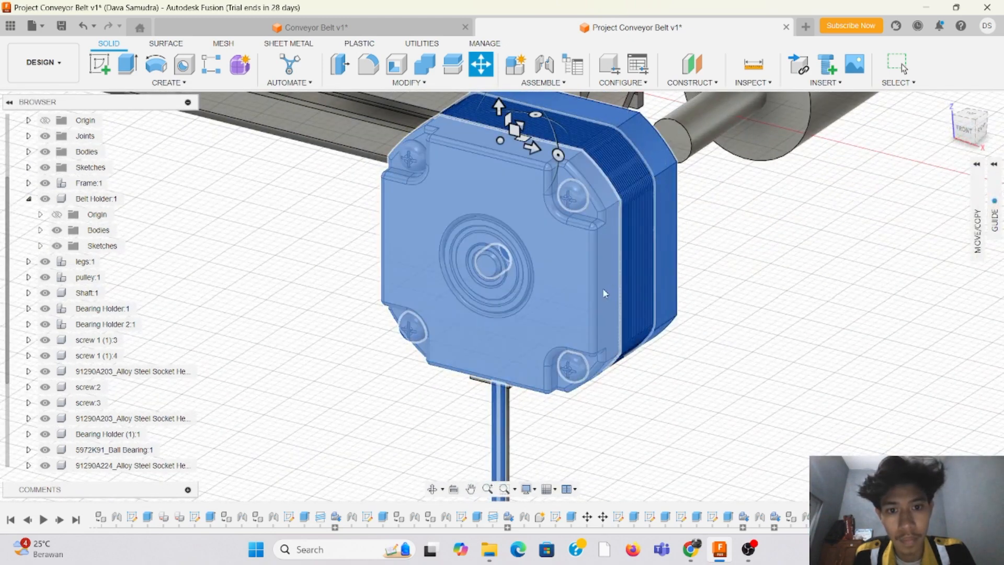
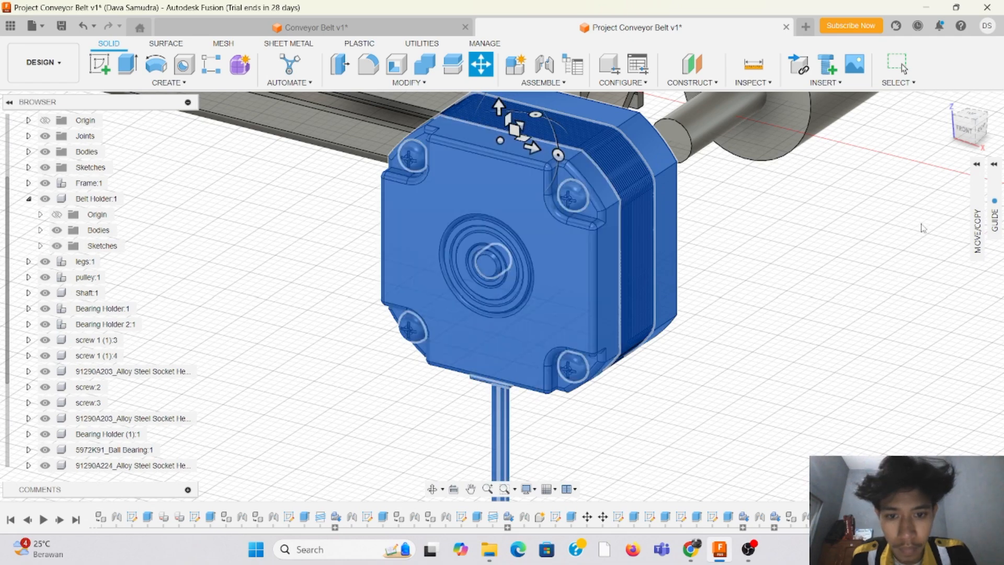
Step: Reposition the selected motor bodies in front of the roller shaft's end and finish the move
drag(968, 127, 979, 156)
scroll(722, 293, down, 7)
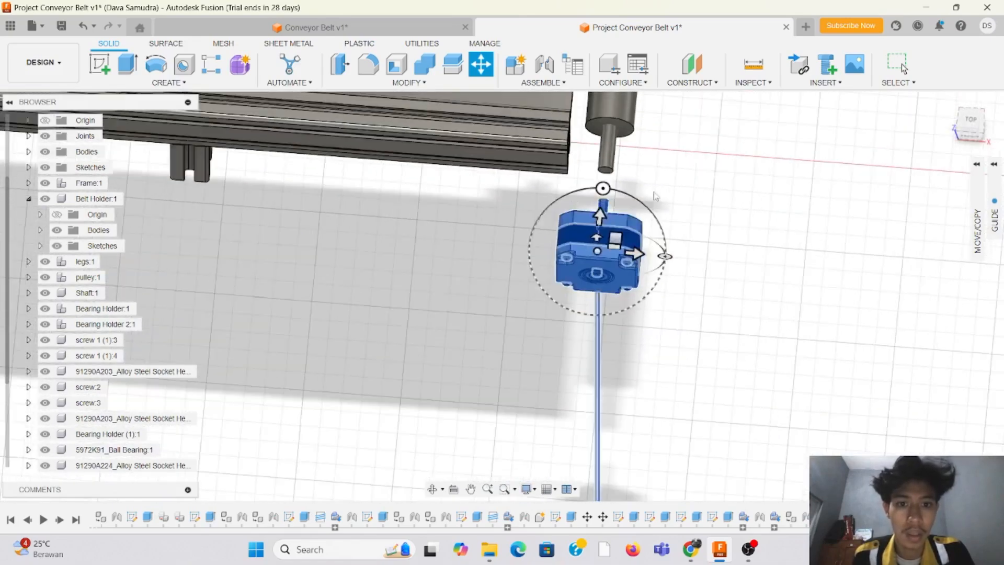
scroll(656, 189, up, 4)
drag(539, 312, 475, 323)
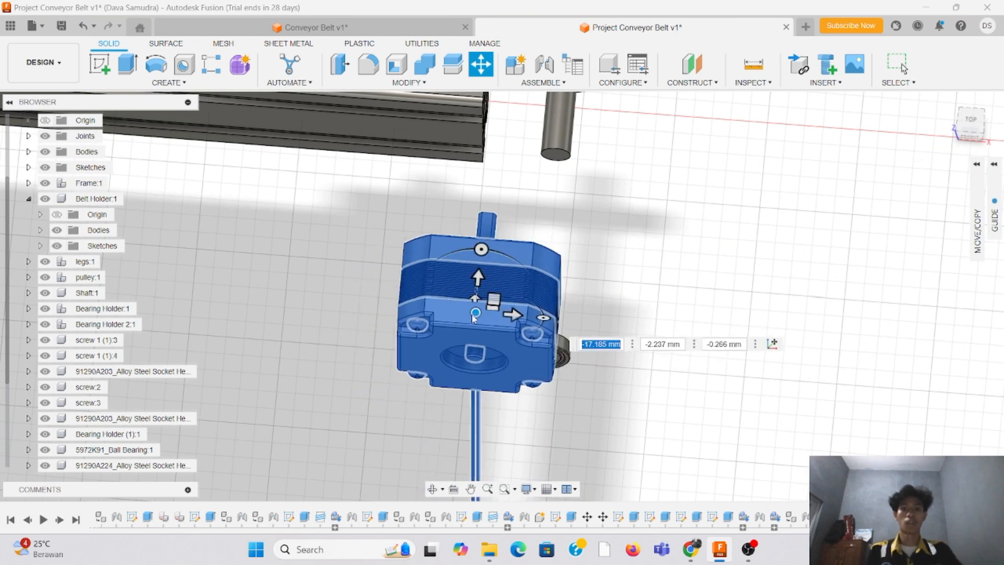
key(Return)
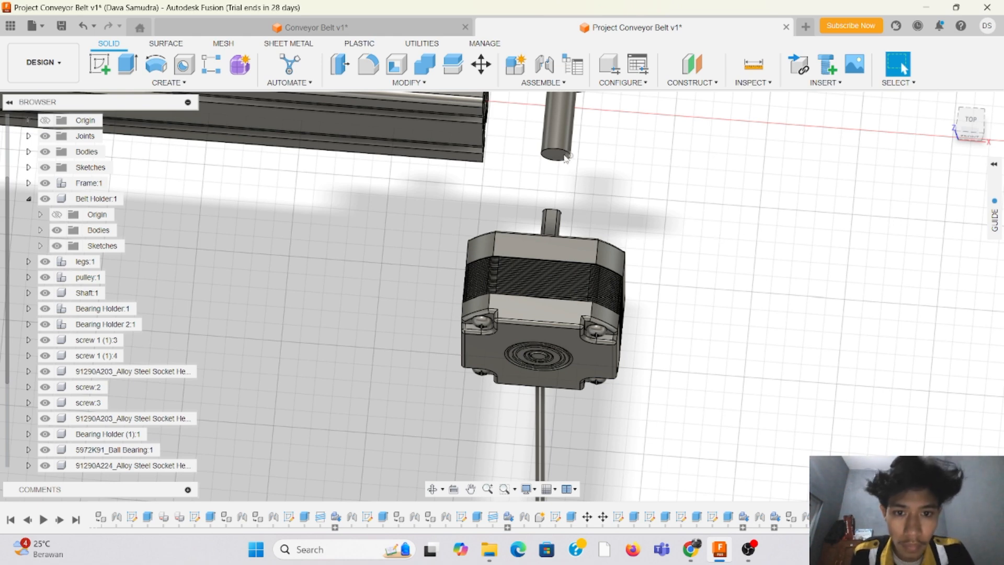
Step: Create a joint from the motor output shaft's end face to the roller shaft's end face
click(976, 124)
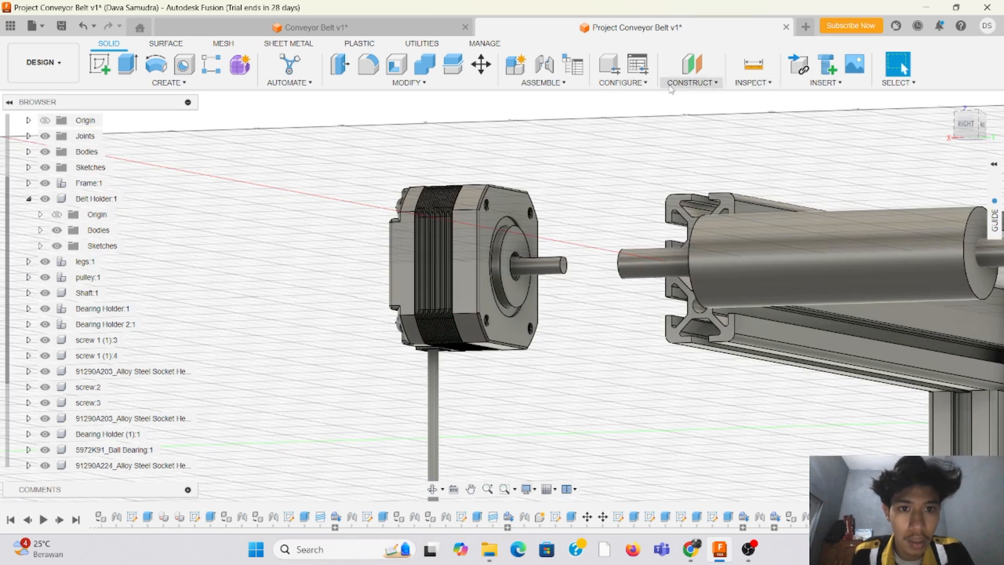
click(542, 83)
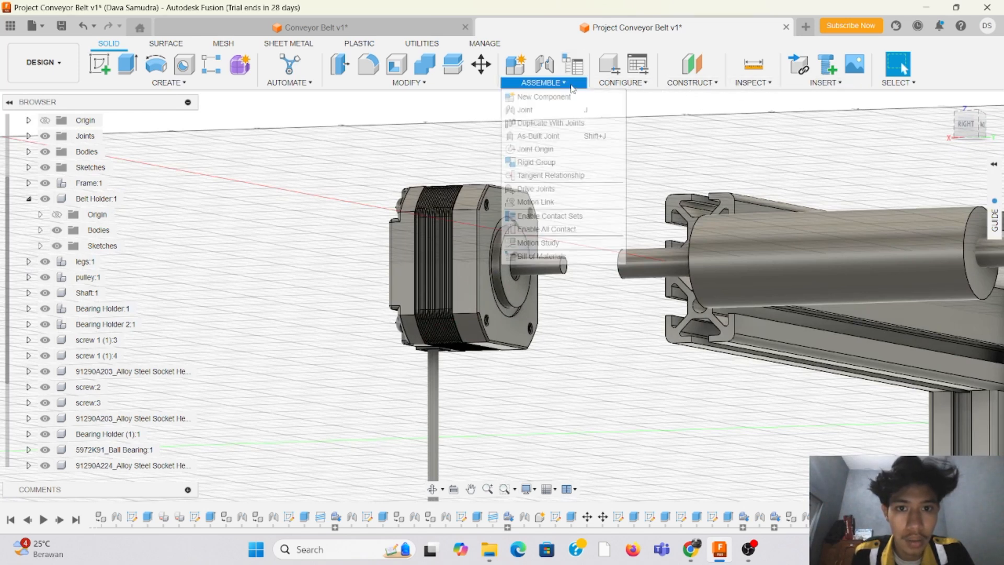
scroll(579, 271, up, 4)
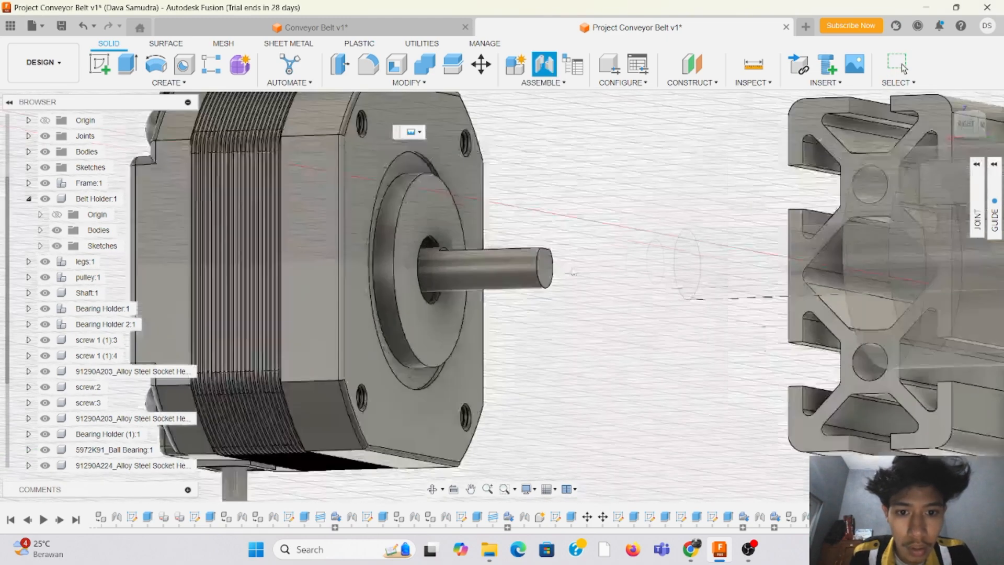
click(546, 268)
scroll(649, 261, down, 4)
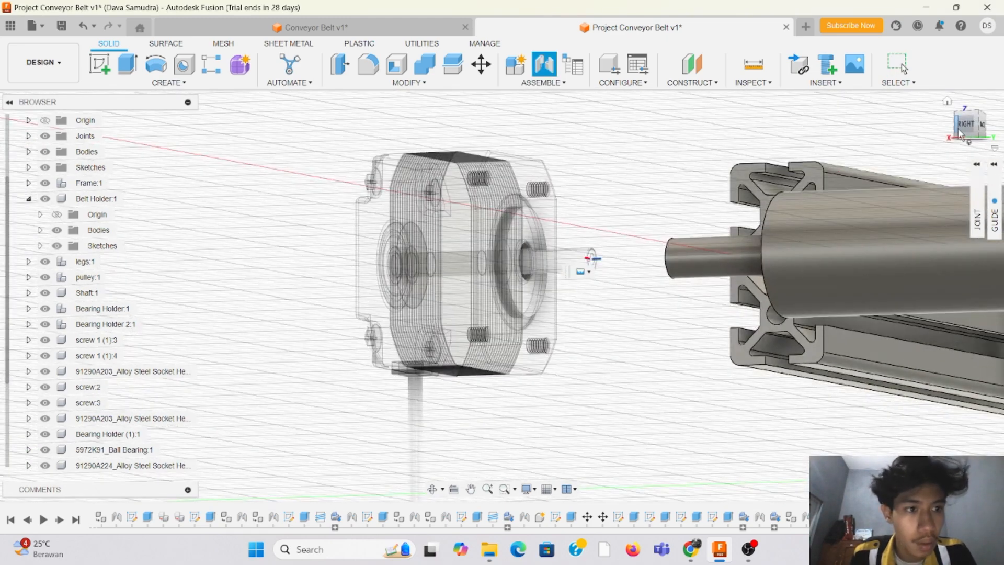
mouse_move(966, 128)
mouse_down()
mouse_move(993, 144)
mouse_move(984, 135)
mouse_up()
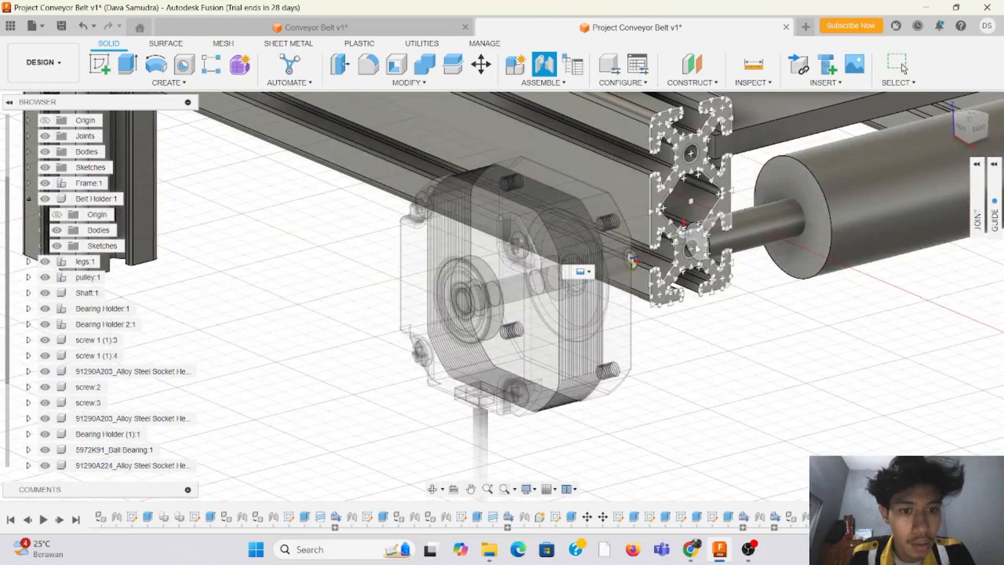
click(697, 241)
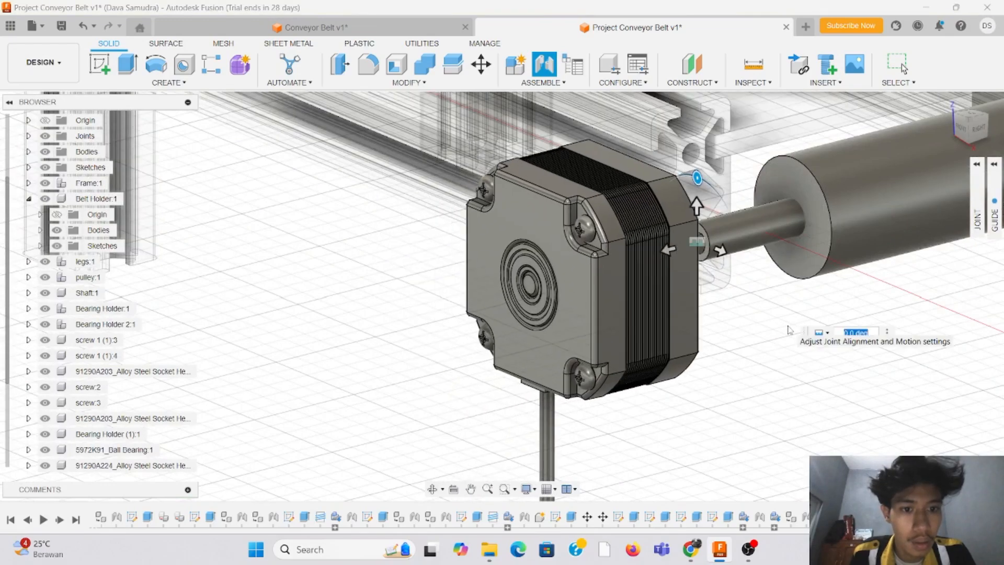
mouse_move(972, 123)
mouse_down()
mouse_move(946, 116)
mouse_move(929, 129)
mouse_move(980, 135)
mouse_up()
scroll(913, 126, down, 5)
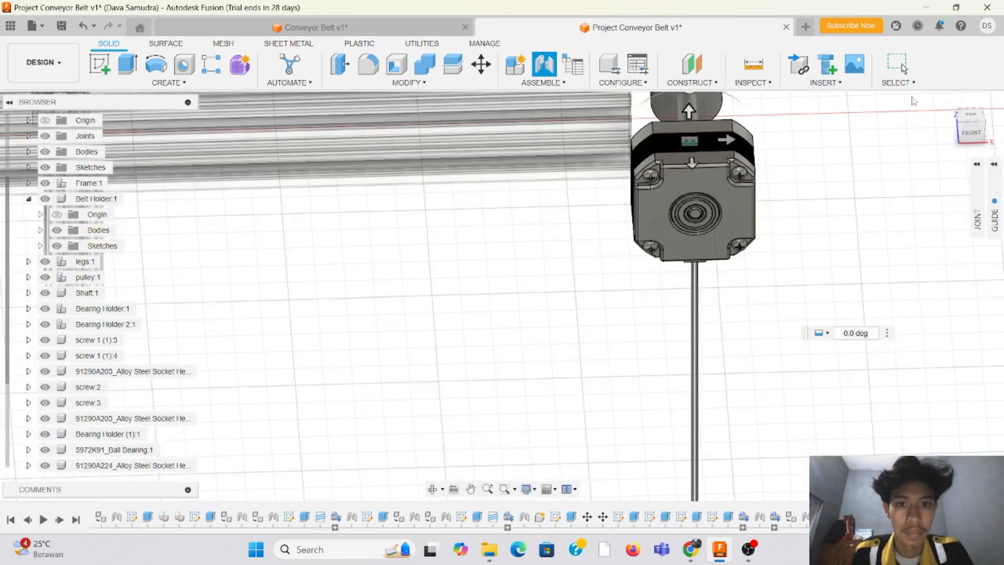
scroll(470, 296, down, 5)
scroll(525, 190, up, 3)
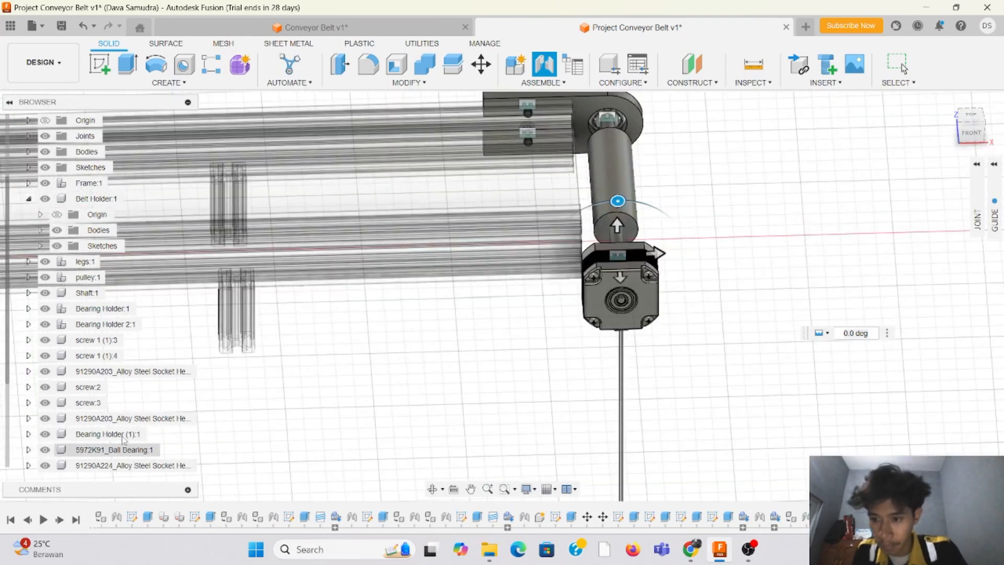
scroll(119, 427, down, 4)
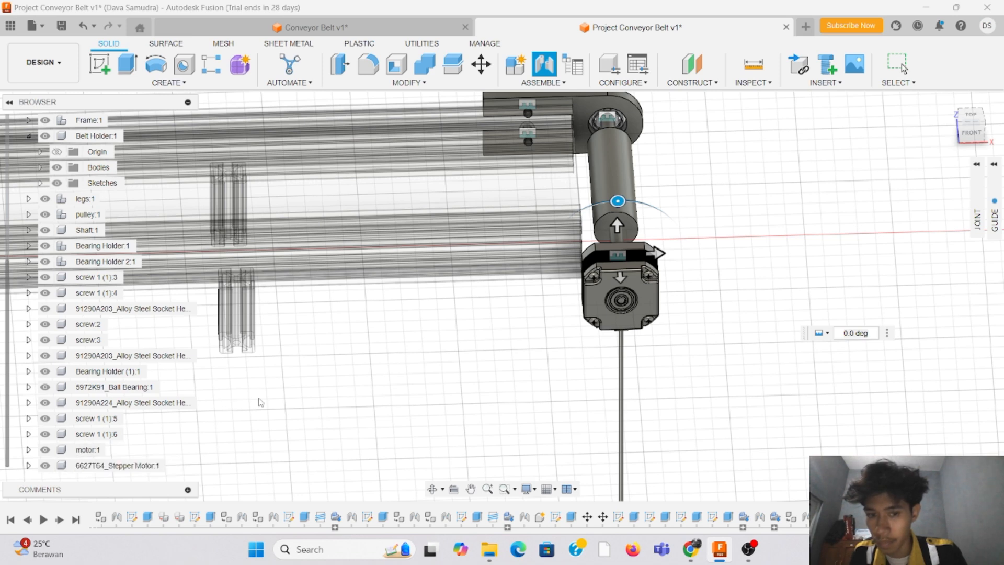
scroll(674, 225, up, 2)
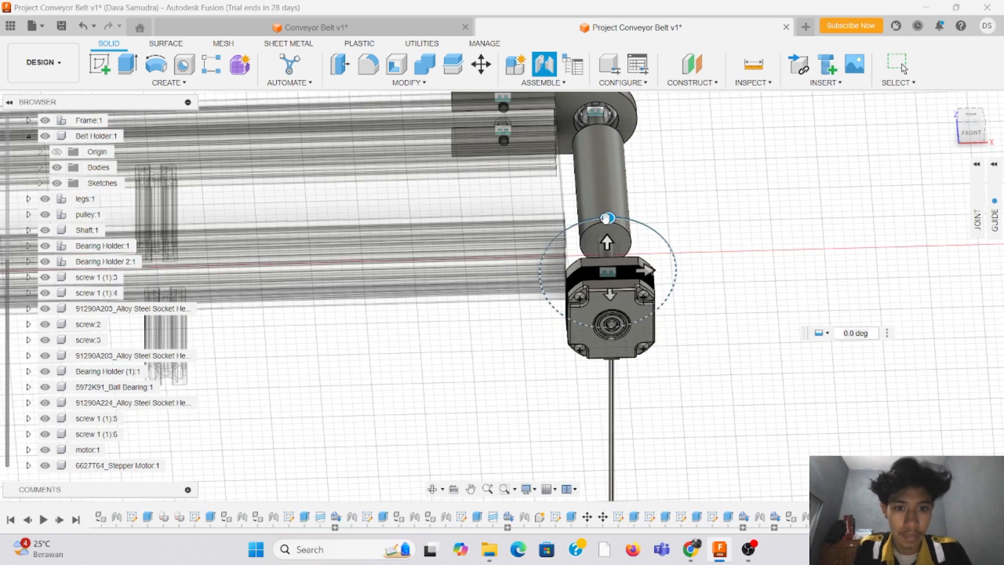
scroll(607, 218, up, 5)
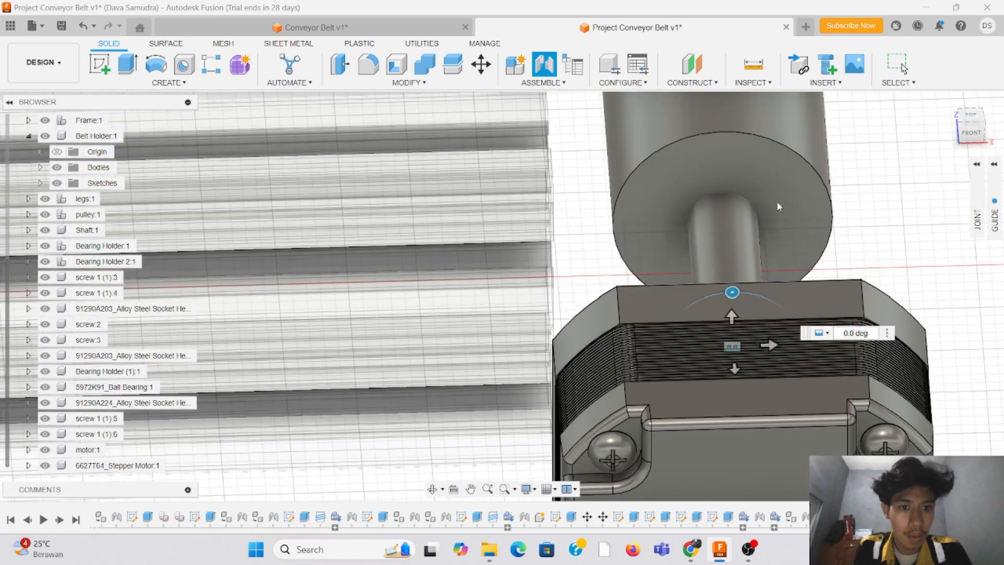
scroll(778, 206, down, 3)
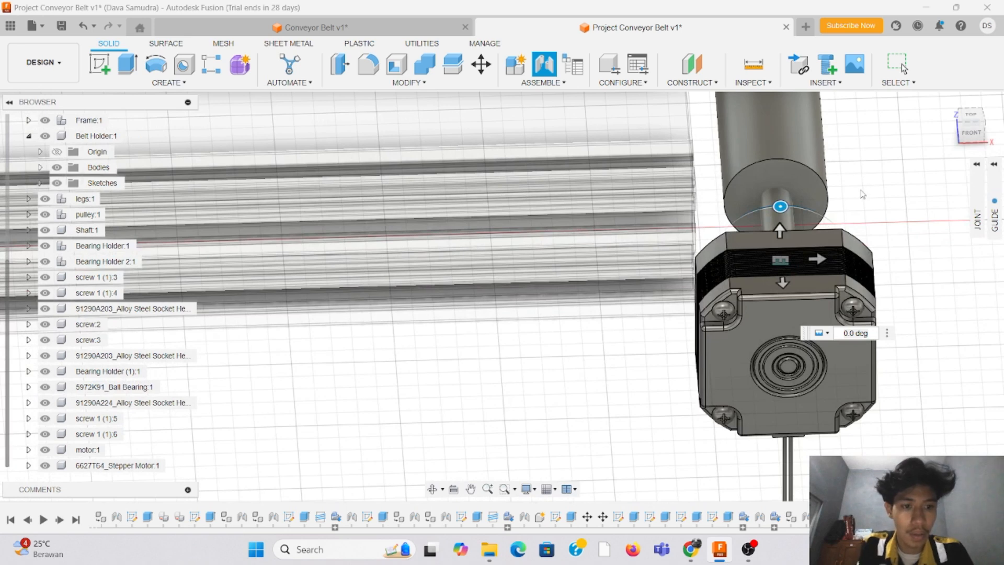
key(Escape)
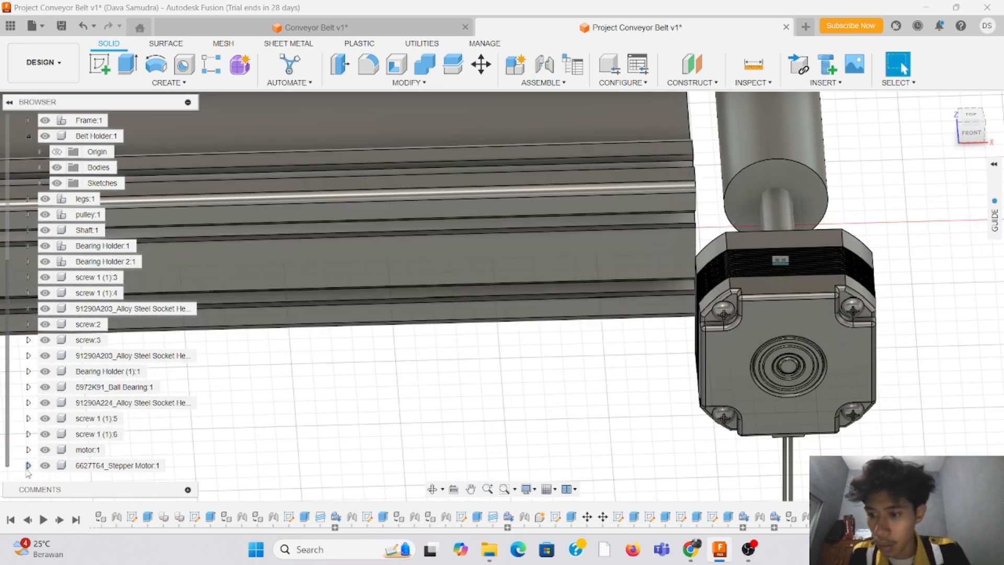
Step: Nest the 6627T64_Stepper Motor component inside the motor component
drag(32, 457, 47, 451)
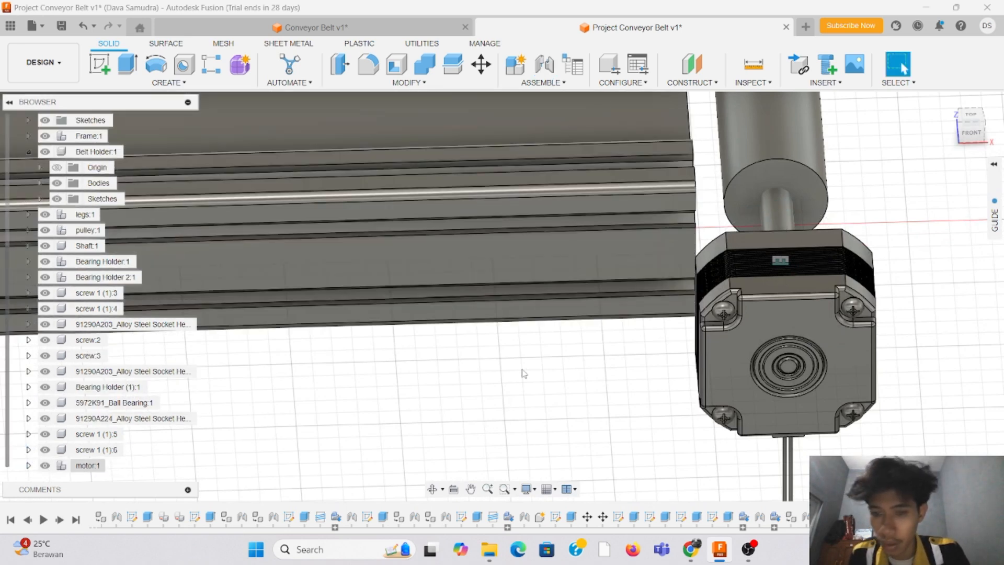
scroll(524, 373, down, 3)
scroll(678, 251, up, 4)
Step: Examine the connection between the motor shaft and roller shaft, and the motor's position beside the frame, from several sides
drag(971, 132, 923, 104)
shift+middle_drag(502, 296, 480, 350)
scroll(461, 372, up, 6)
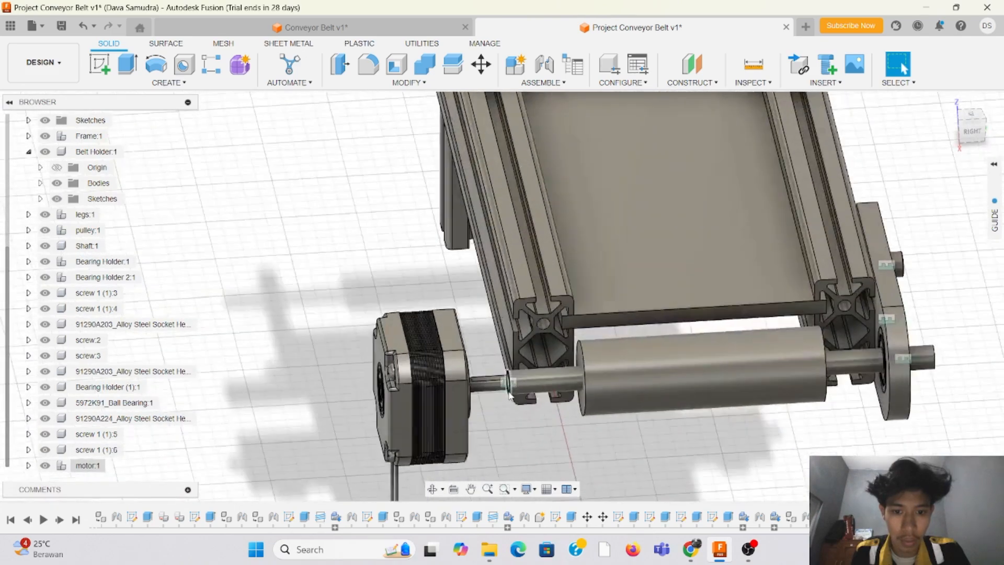
scroll(515, 387, down, 3)
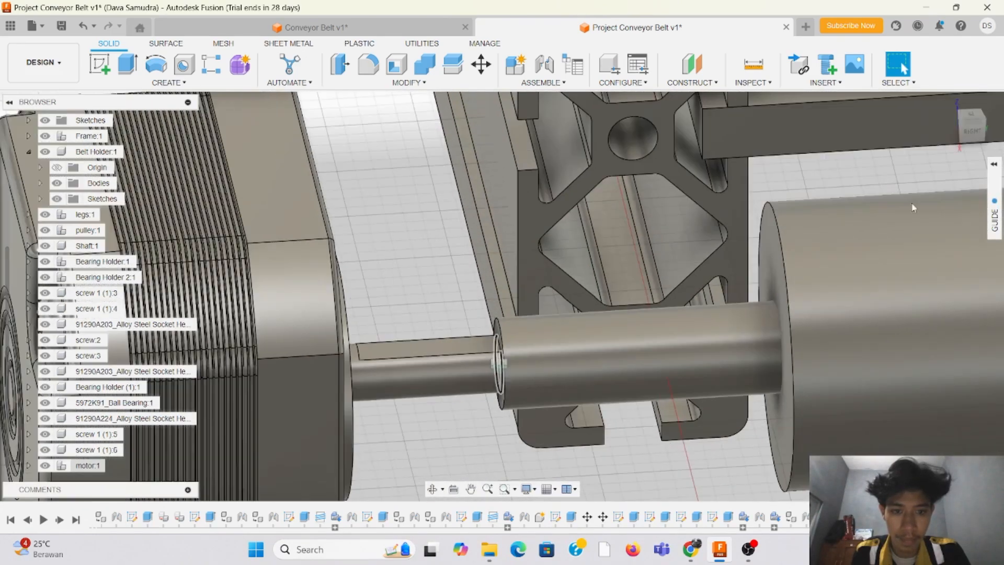
drag(971, 130, 934, 120)
scroll(571, 362, down, 5)
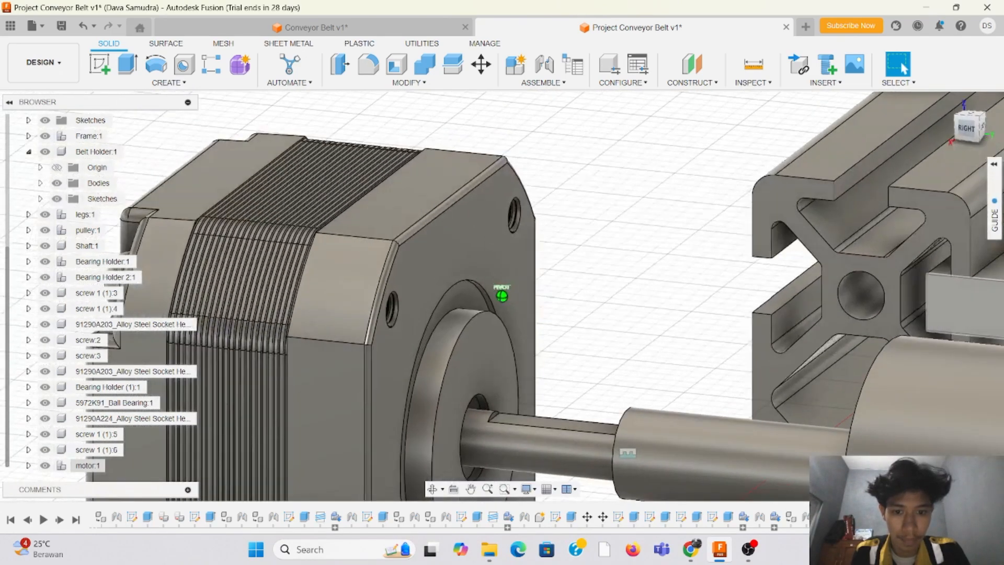
scroll(594, 367, up, 2)
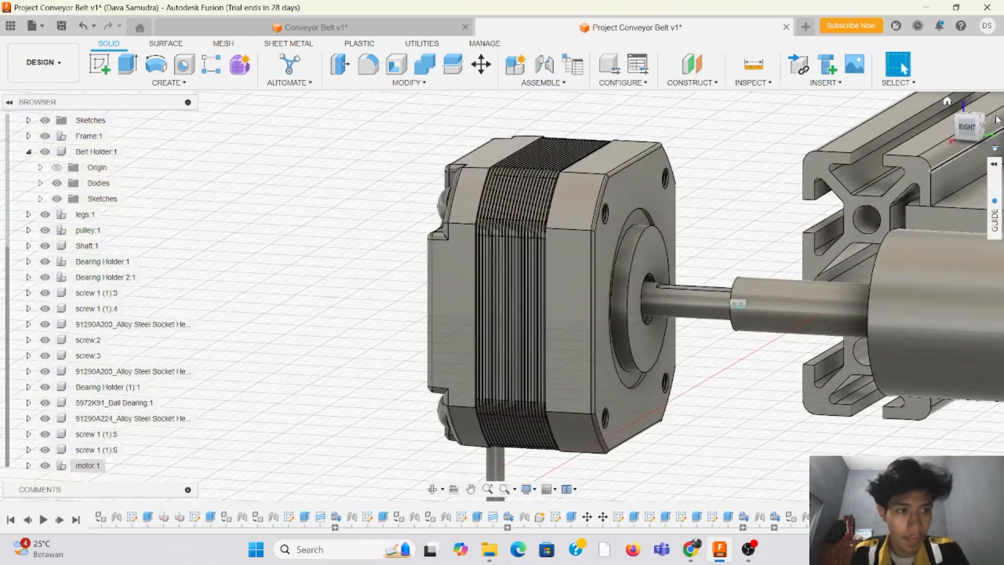
drag(968, 131, 993, 150)
scroll(541, 183, down, 6)
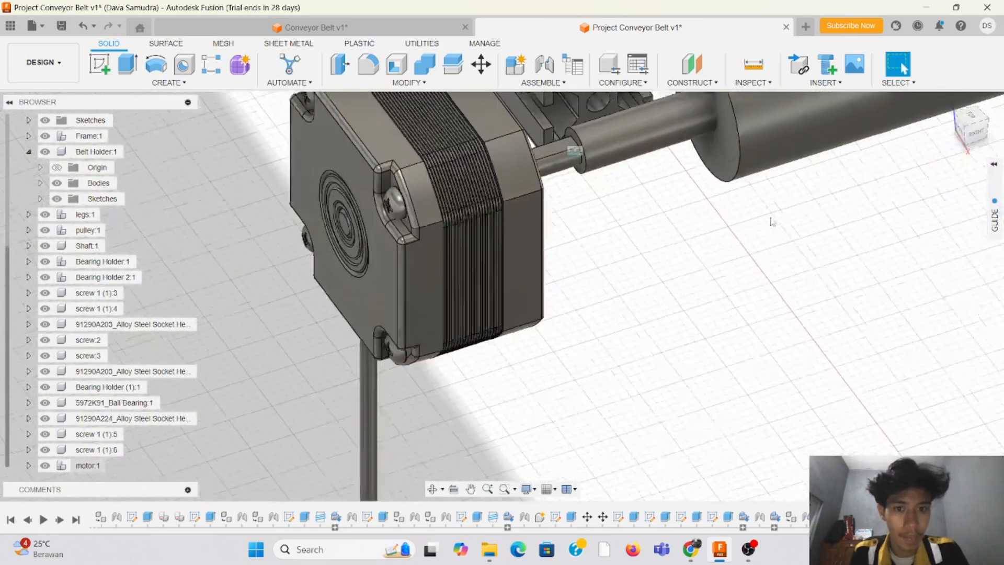
scroll(541, 183, up, 2)
scroll(542, 184, up, 3)
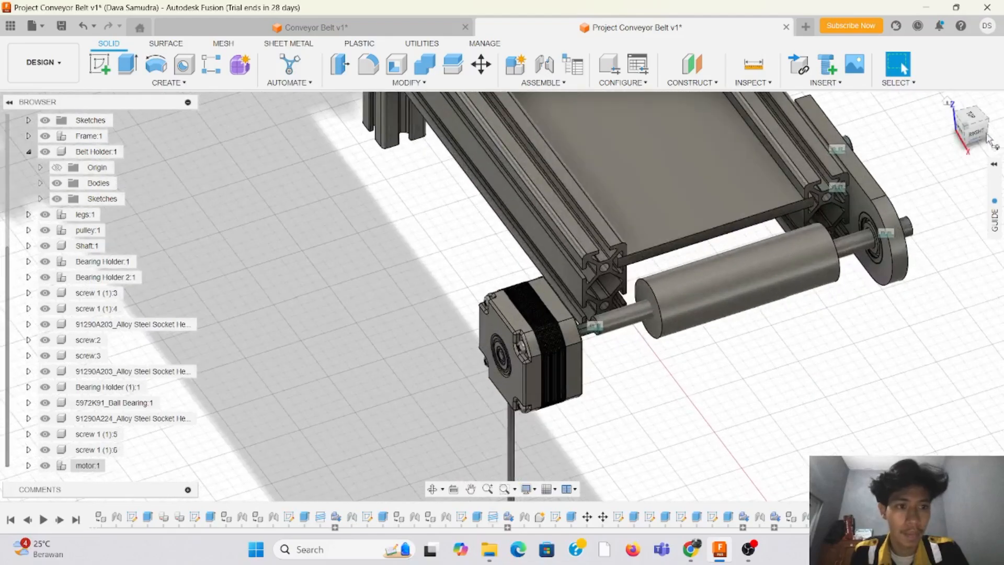
drag(982, 127, 1003, 124)
scroll(455, 216, down, 4)
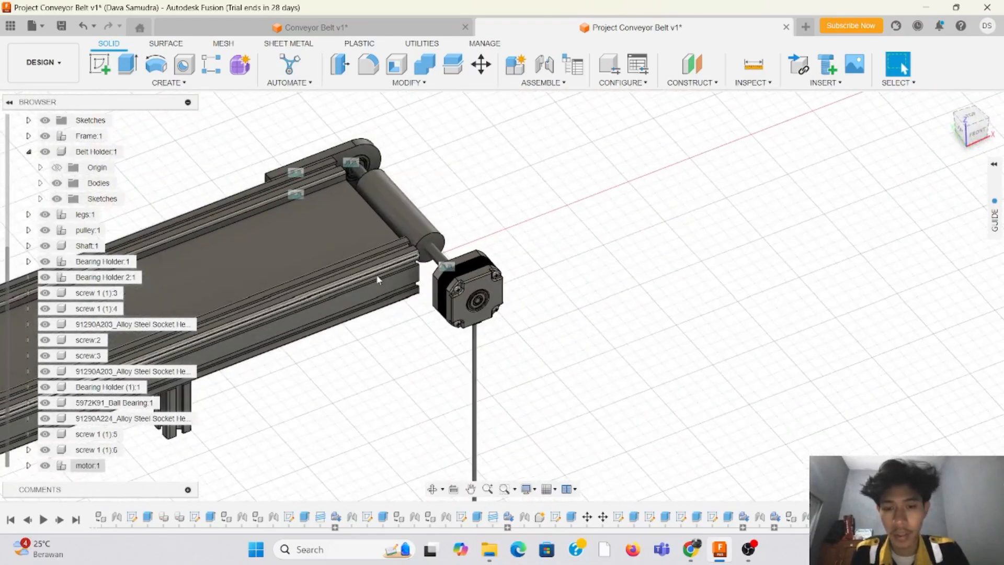
scroll(374, 281, up, 3)
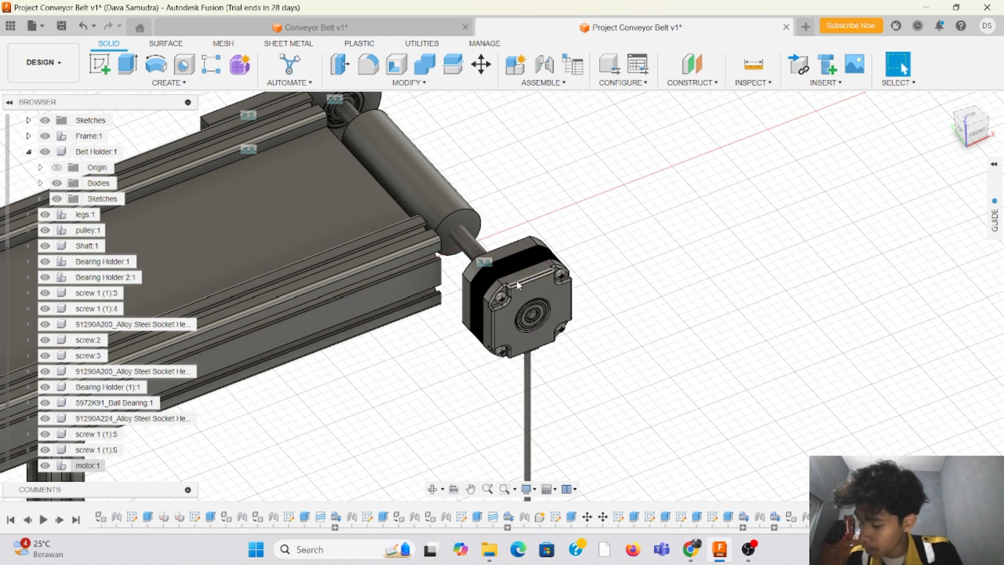
scroll(565, 202, down, 2)
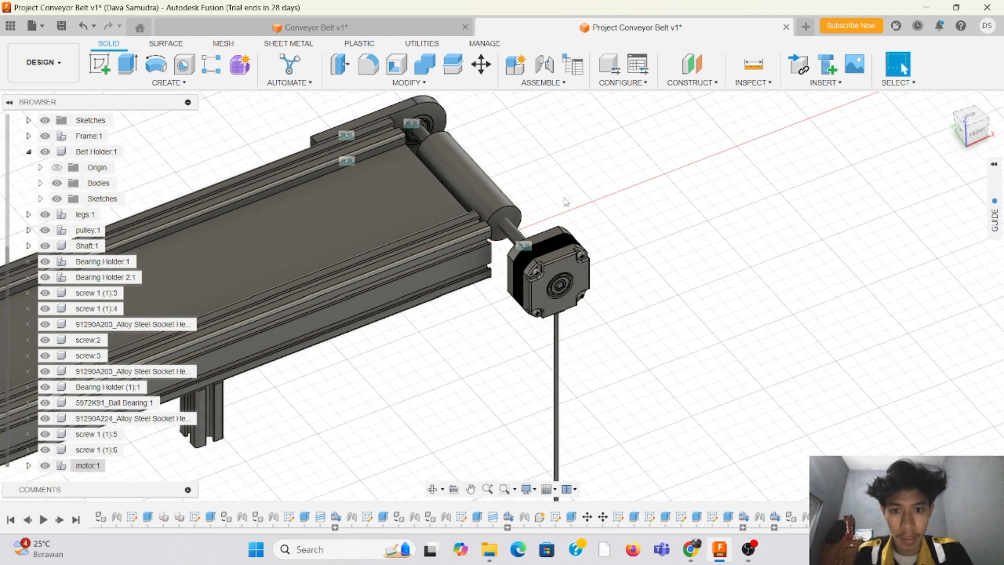
Step: Sketch a rectangle about 75 by 40 mm on the front rail's outer face, from its top edge to its bottom edge, reaching the motor's outer side
drag(988, 139, 967, 126)
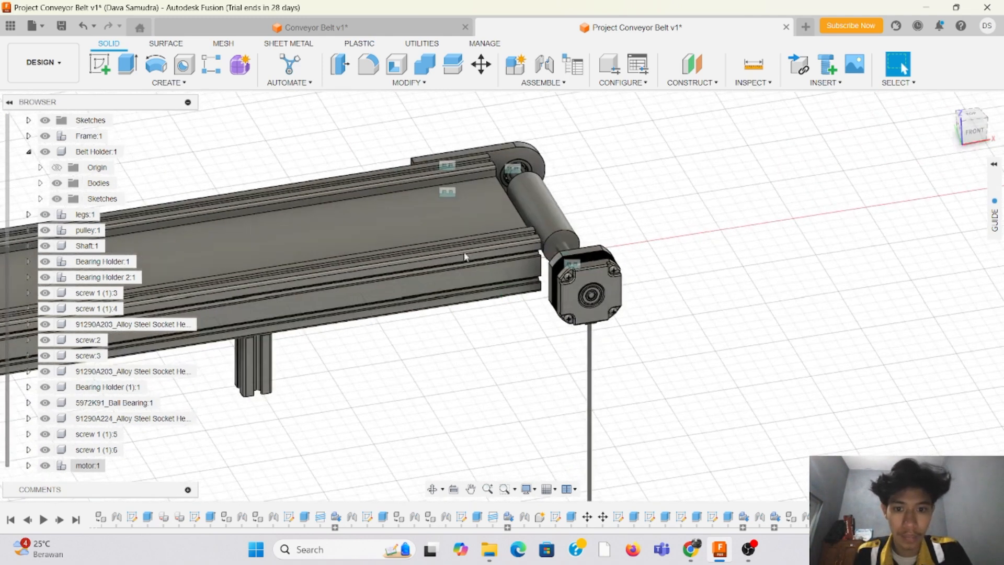
click(100, 65)
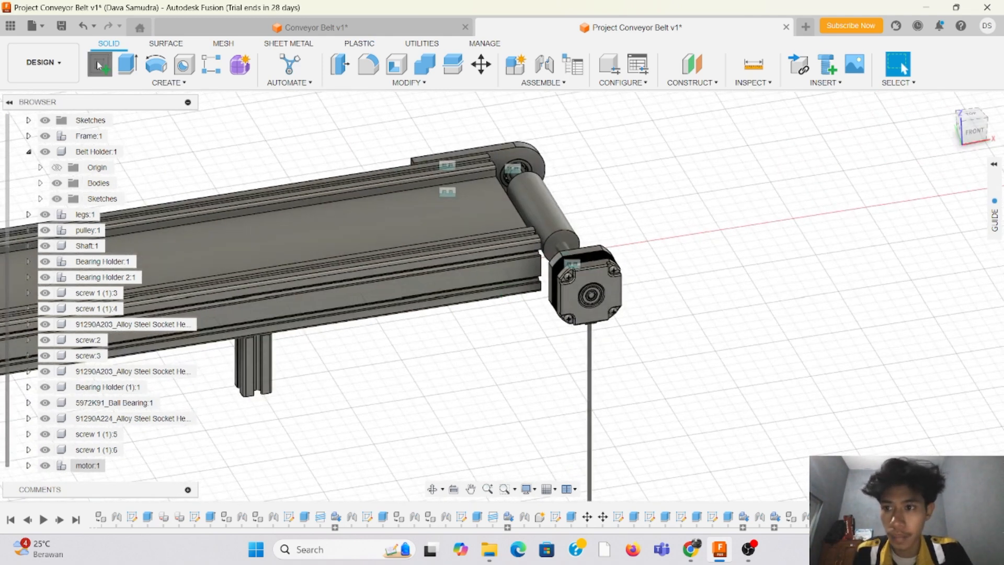
click(511, 280)
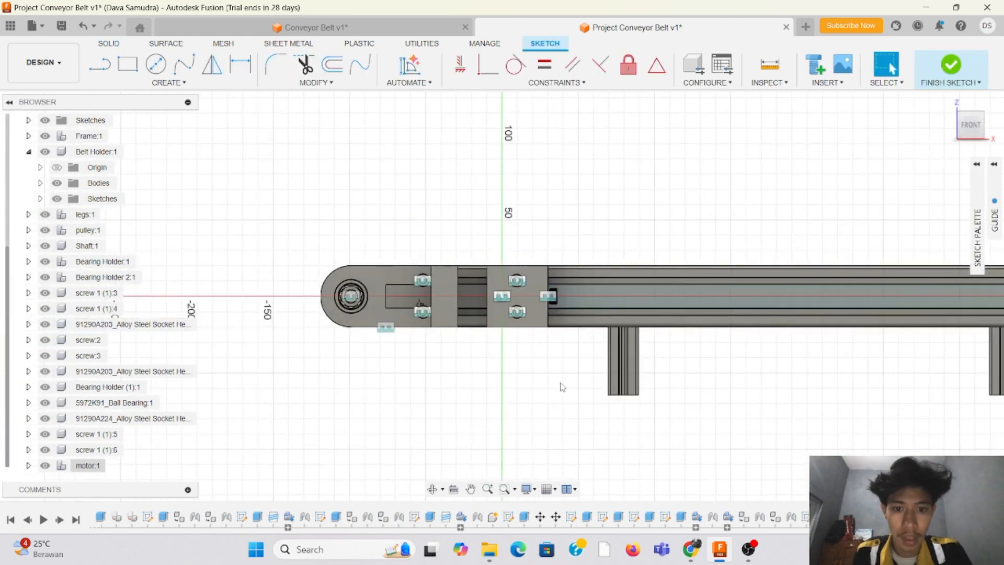
middle_drag(561, 383, 331, 381)
middle_drag(931, 368, 449, 358)
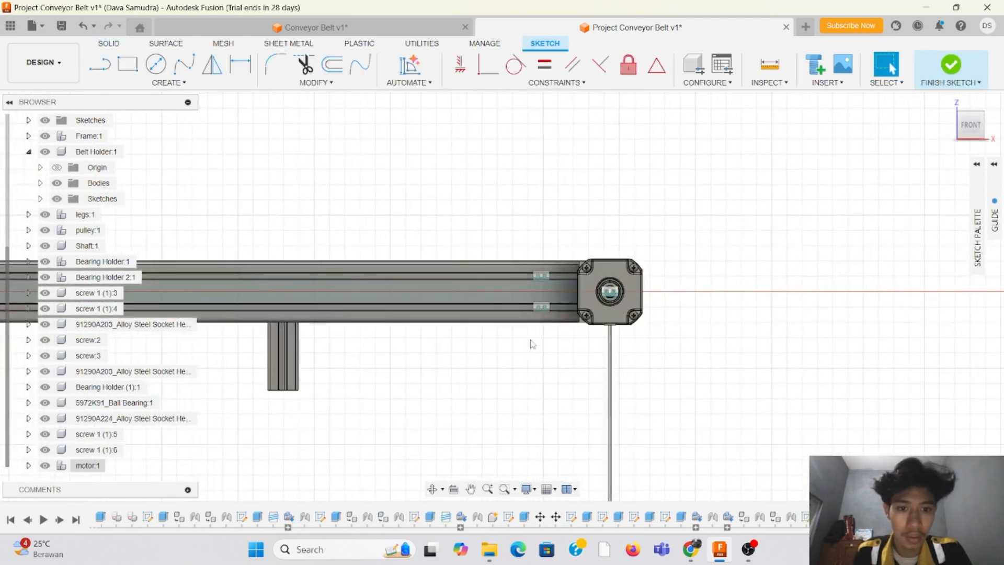
scroll(545, 358, down, 2)
scroll(539, 335, up, 5)
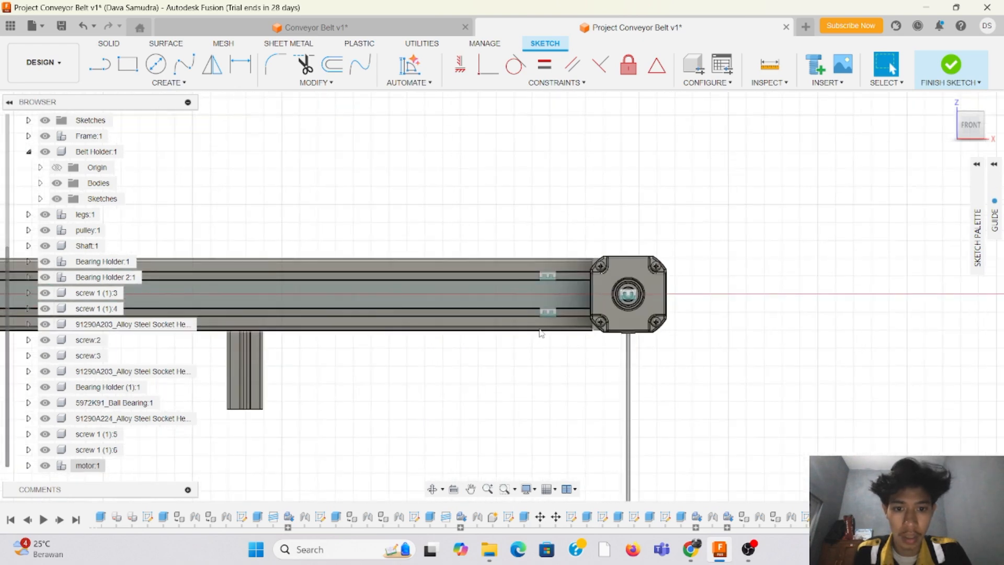
click(128, 64)
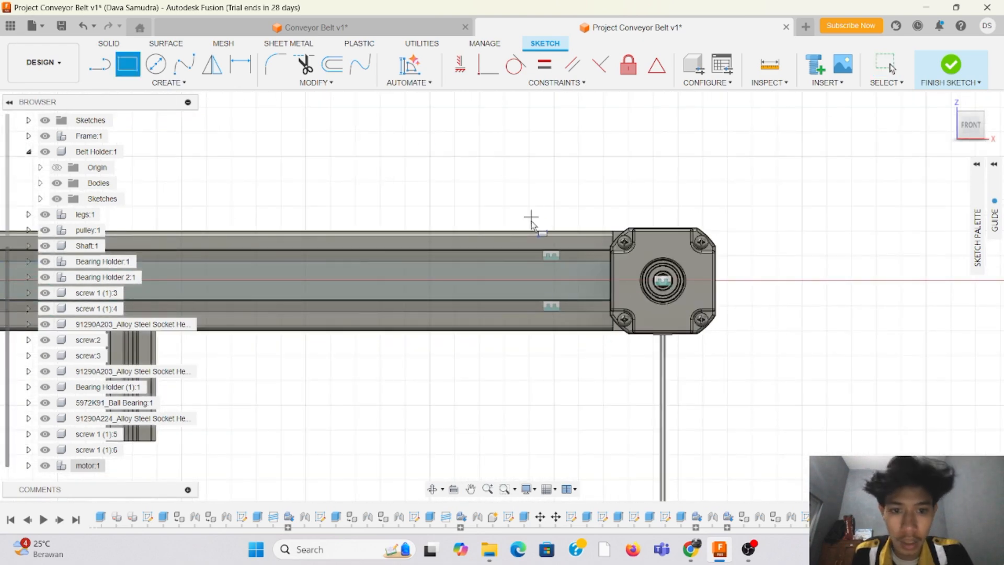
scroll(538, 238, up, 3)
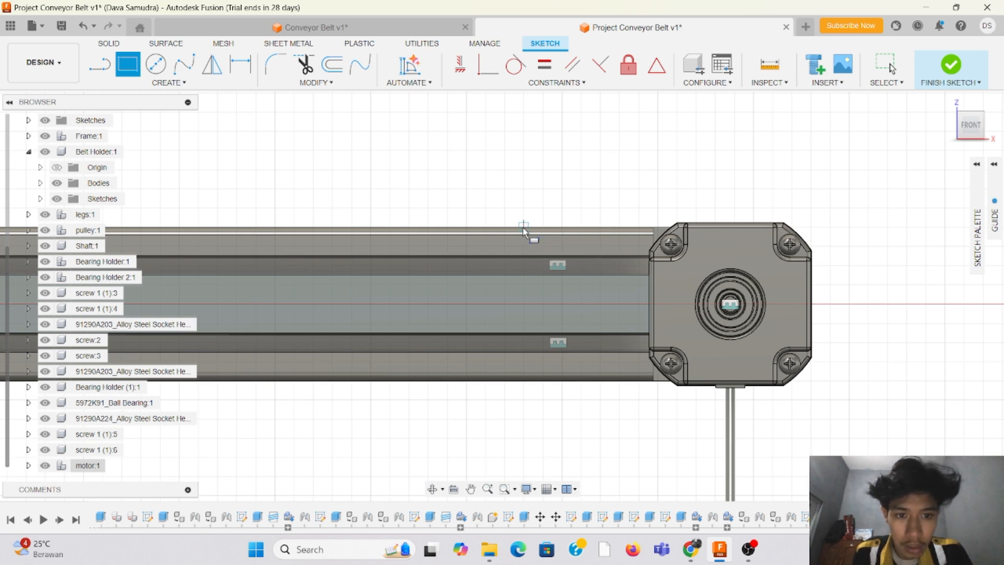
click(524, 226)
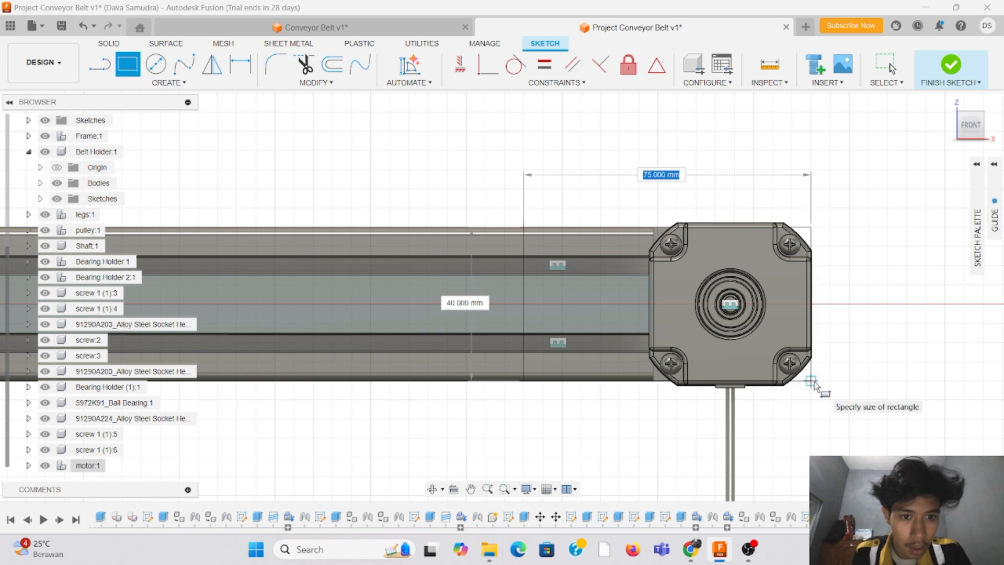
click(811, 381)
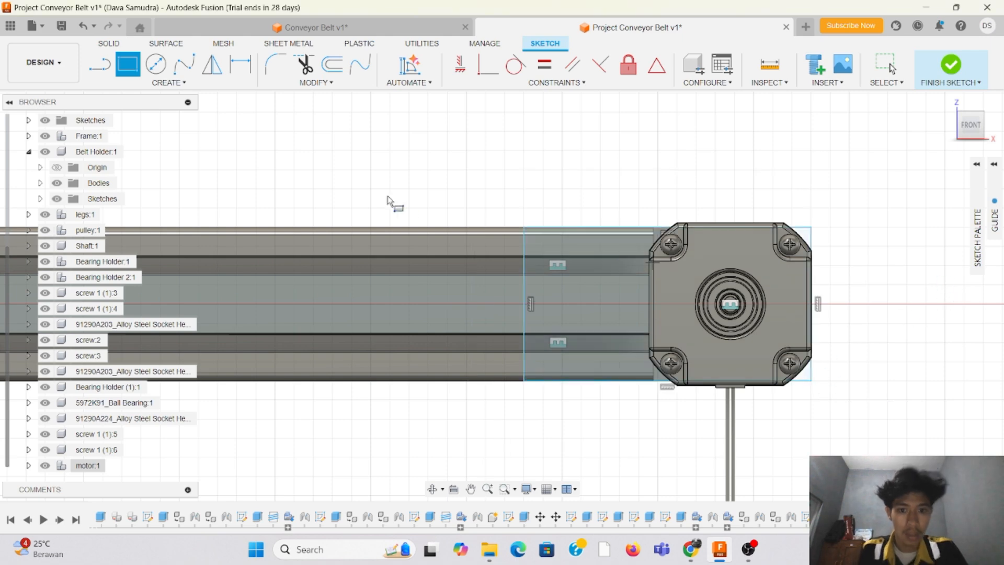
Step: Sketch a 3.3 mm diameter circle centred on the motor's upper-left screw for the mounting plate's first hole
scroll(467, 185, down, 3)
scroll(519, 170, up, 3)
scroll(807, 211, up, 2)
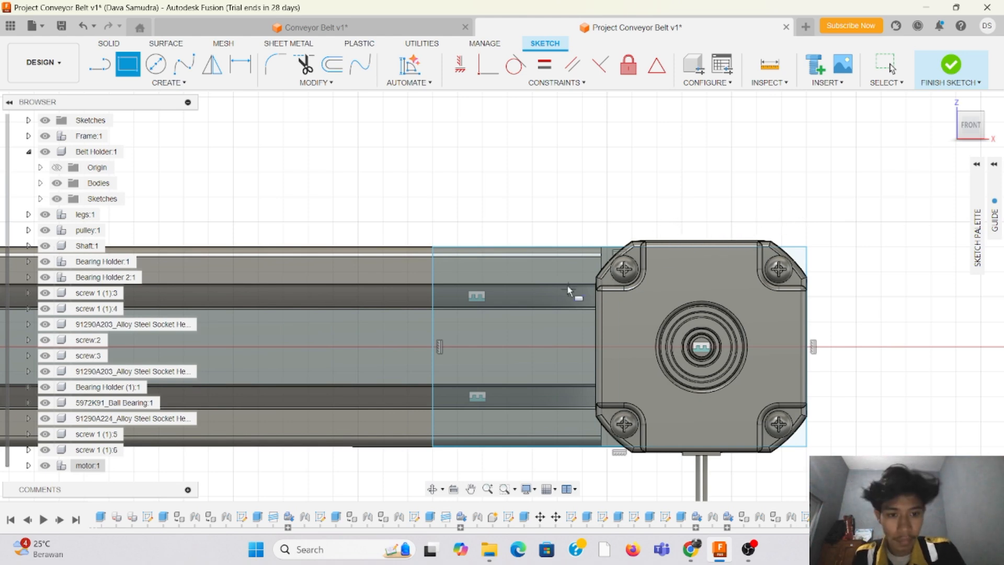
scroll(524, 189, down, 2)
scroll(883, 233, up, 1)
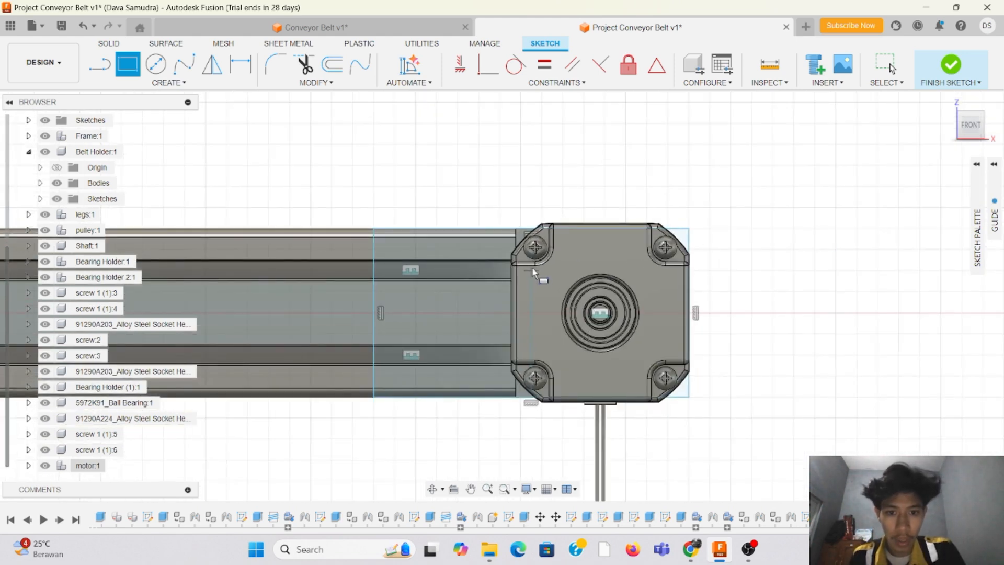
scroll(532, 269, up, 2)
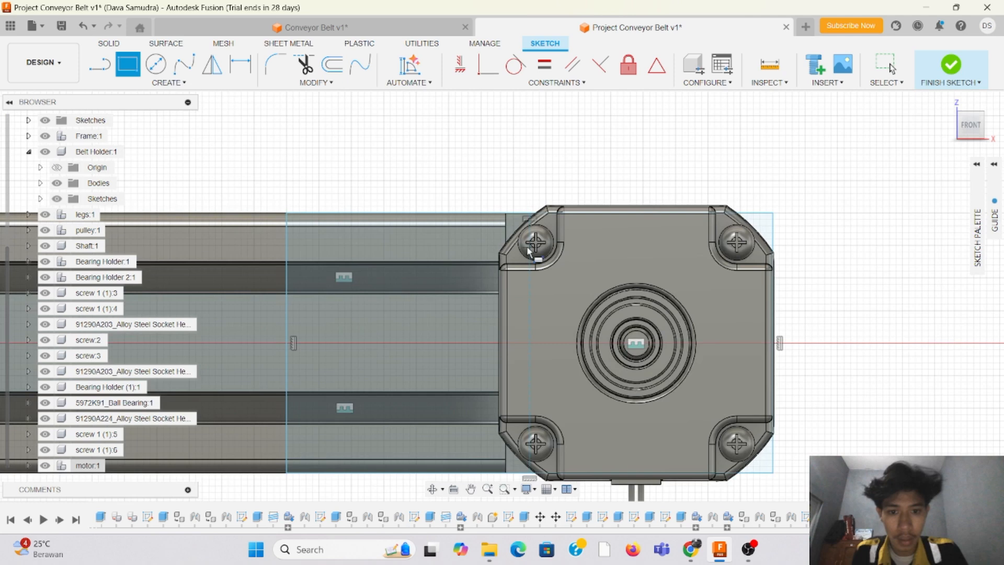
click(155, 65)
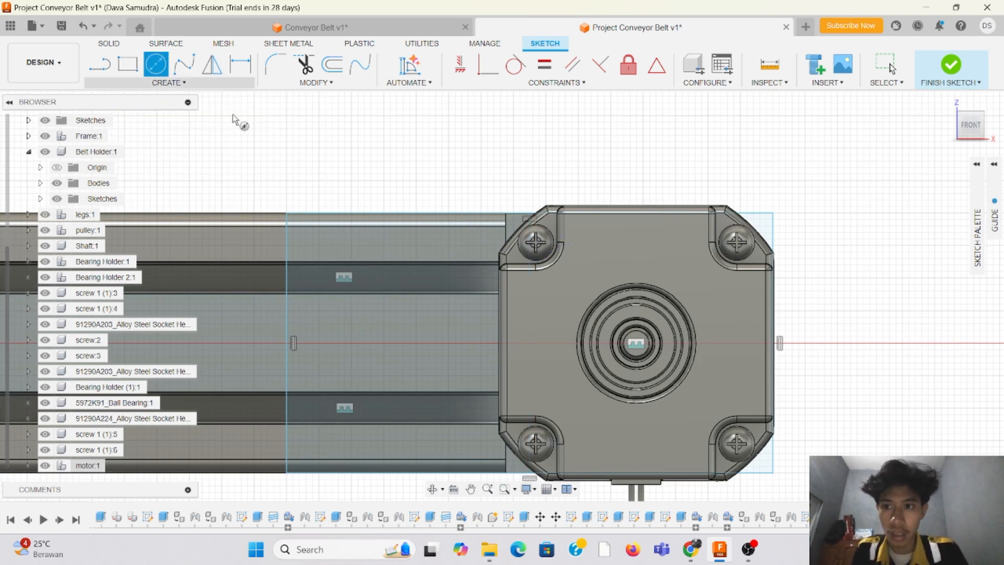
scroll(596, 288, up, 3)
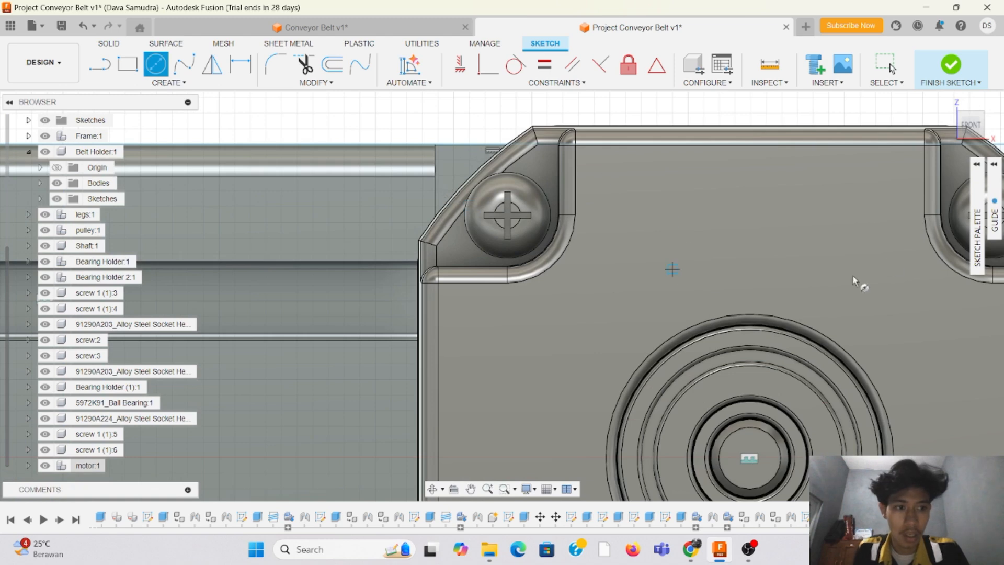
scroll(651, 257, down, 2)
scroll(552, 226, up, 2)
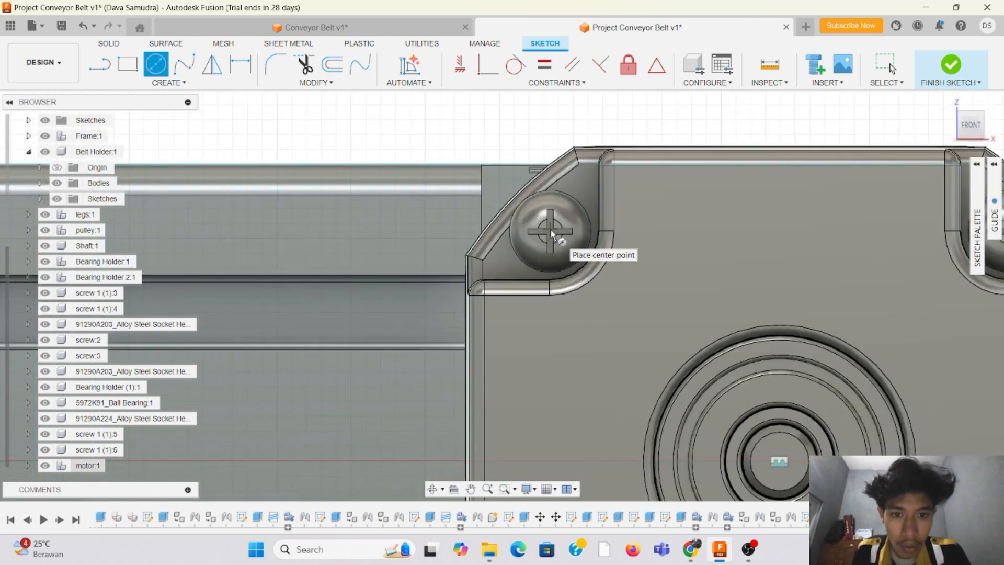
click(550, 232)
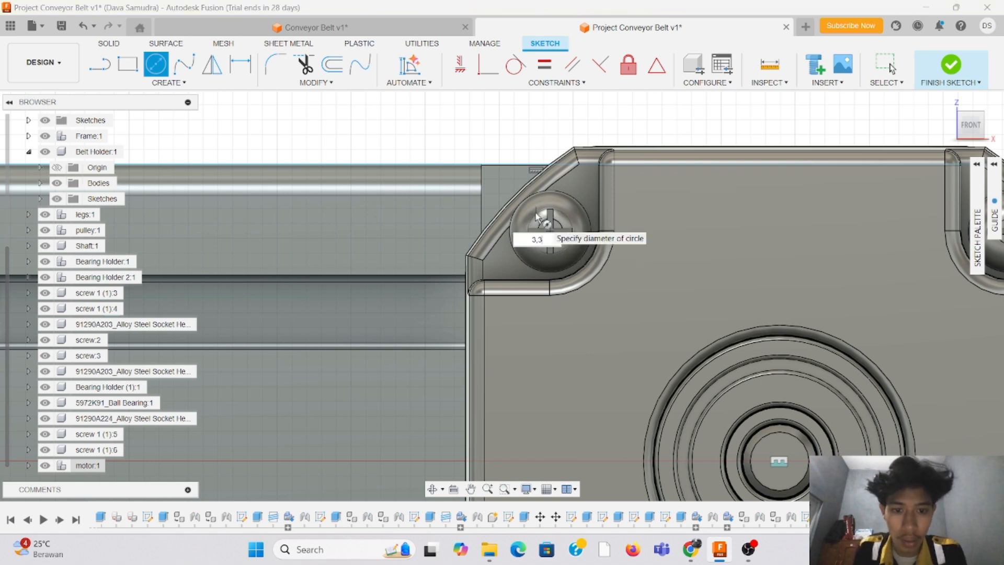
key(Return)
Step: Sketch a 3.3 mm diameter circle centred on the motor's upper-right screw
scroll(502, 221, down, 4)
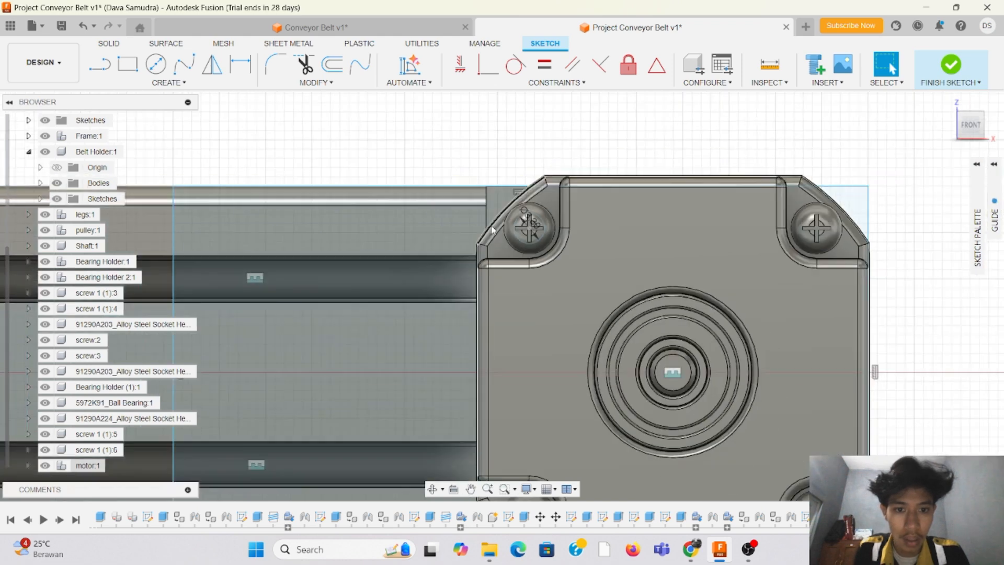
scroll(814, 239, up, 3)
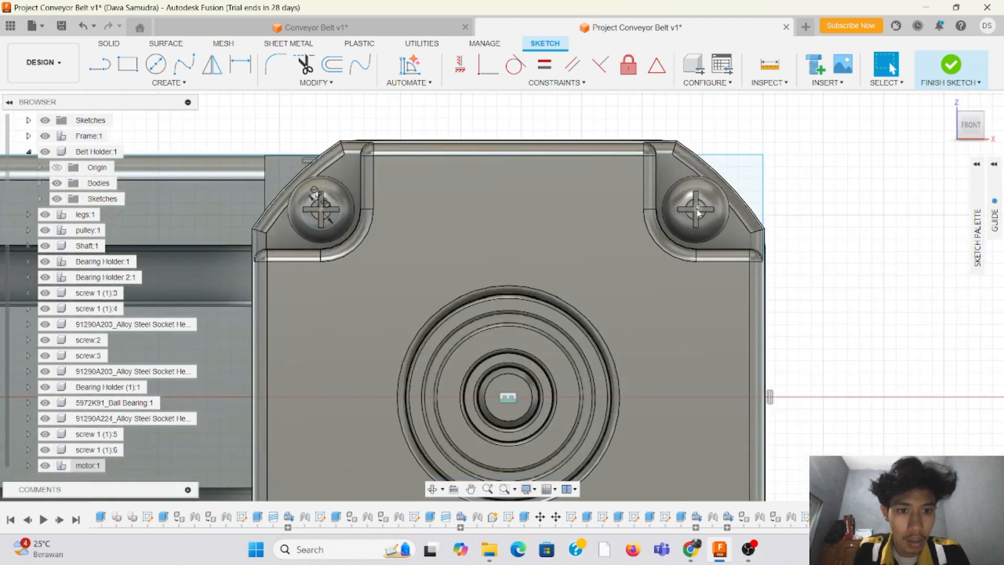
scroll(697, 212, up, 4)
key(c)
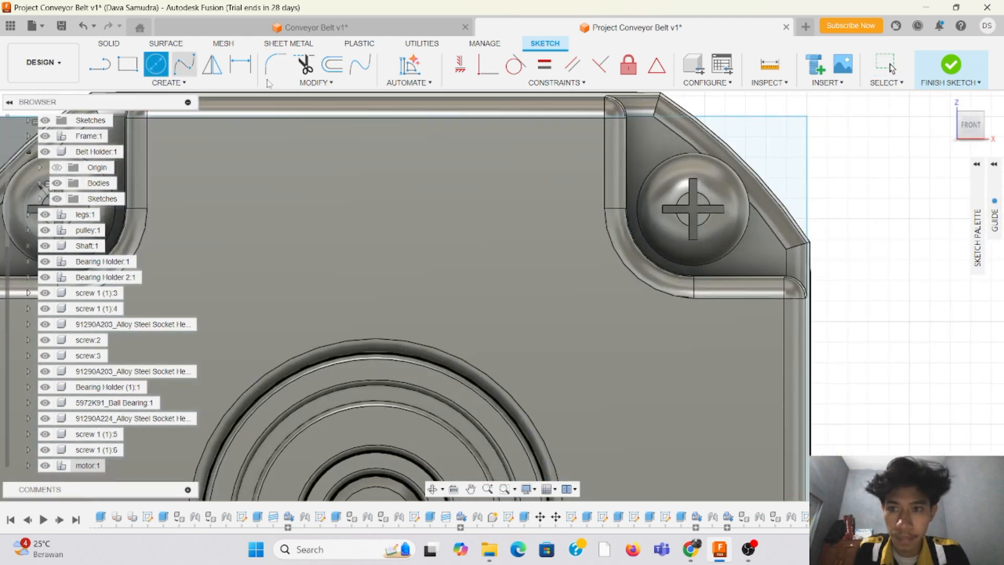
click(693, 206)
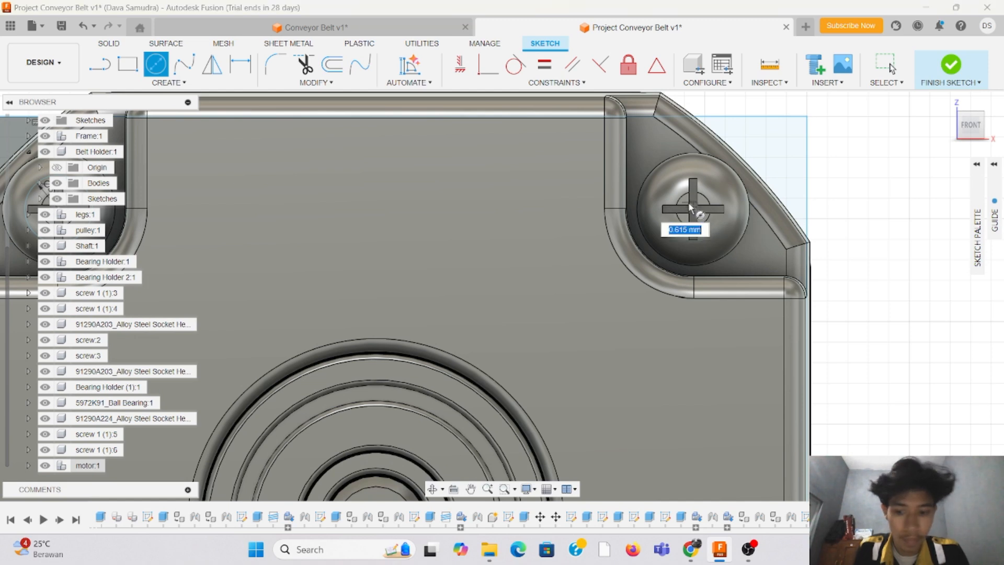
key(Return)
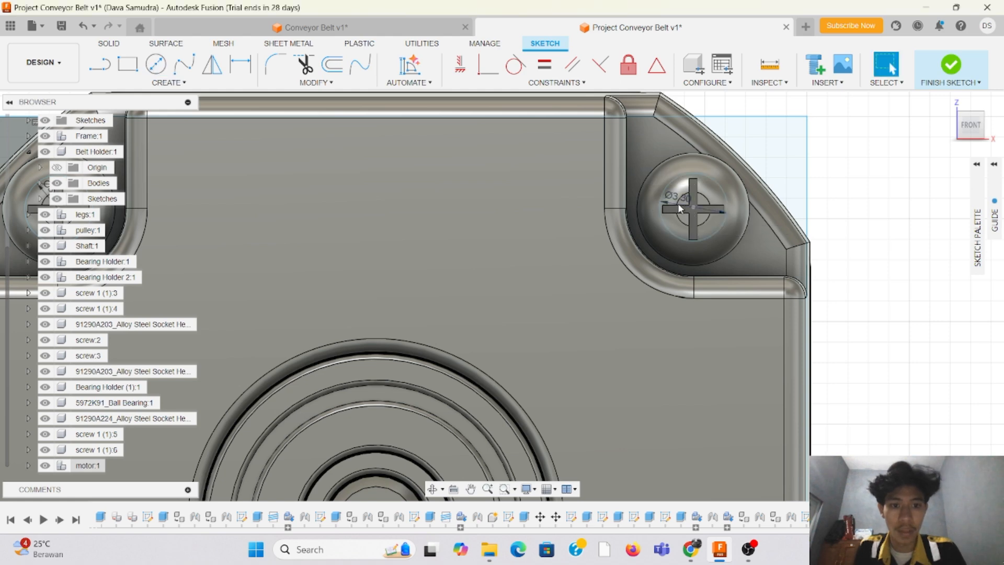
Step: Sketch a 3.3 mm diameter circle centred on the motor's lower-left screw
scroll(678, 205, down, 5)
scroll(665, 247, down, 3)
scroll(448, 389, up, 6)
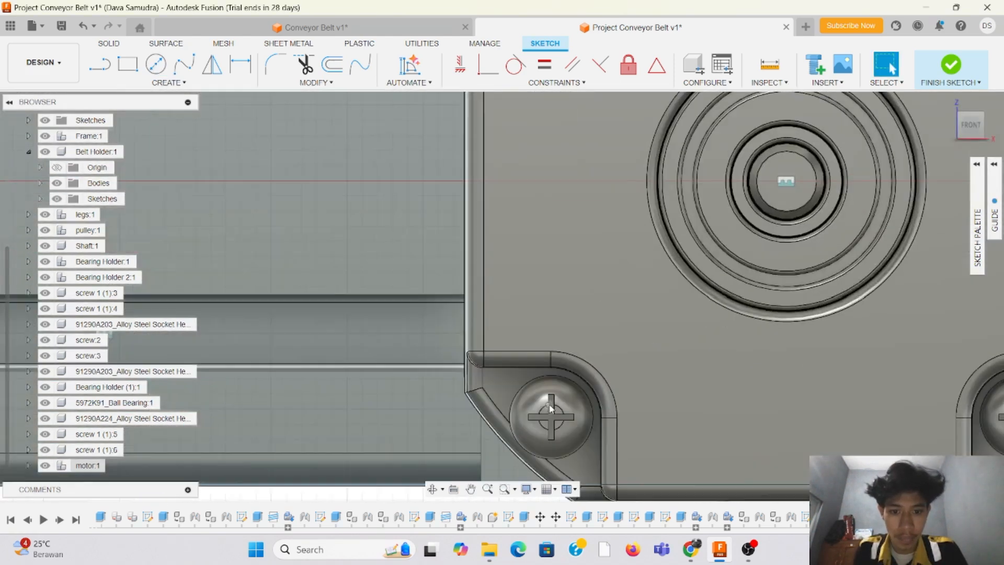
click(156, 65)
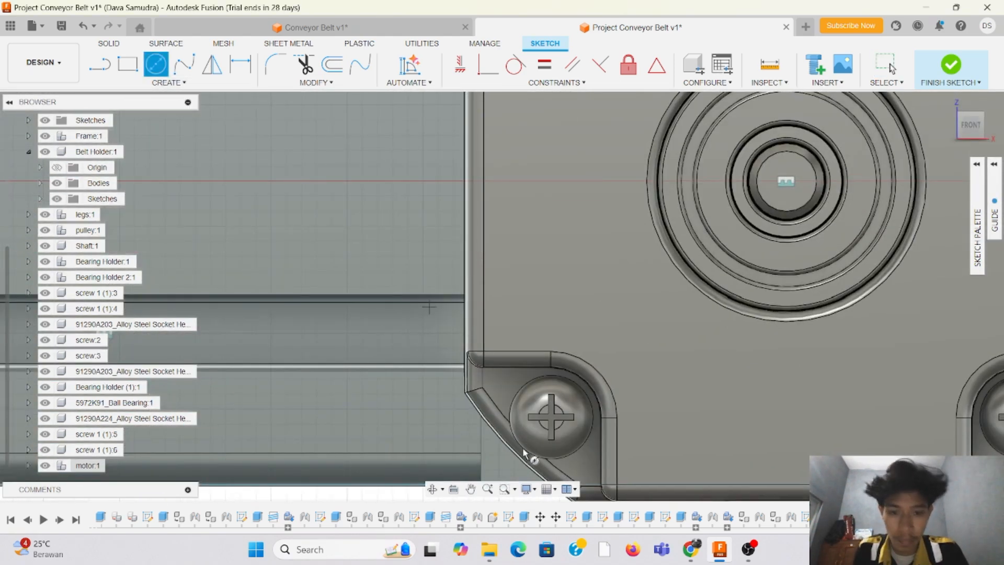
click(556, 421)
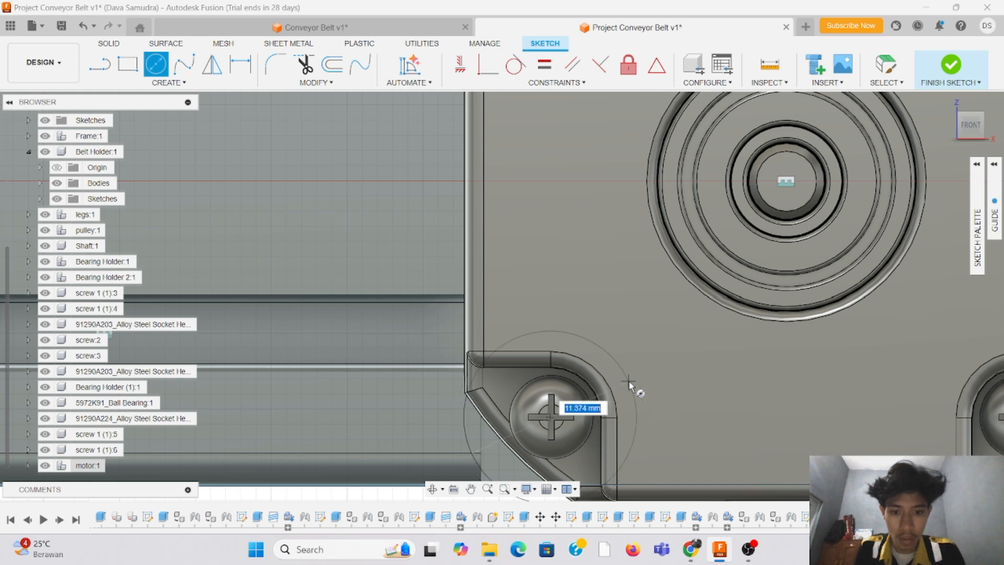
text(3)
text(0)
key(Return)
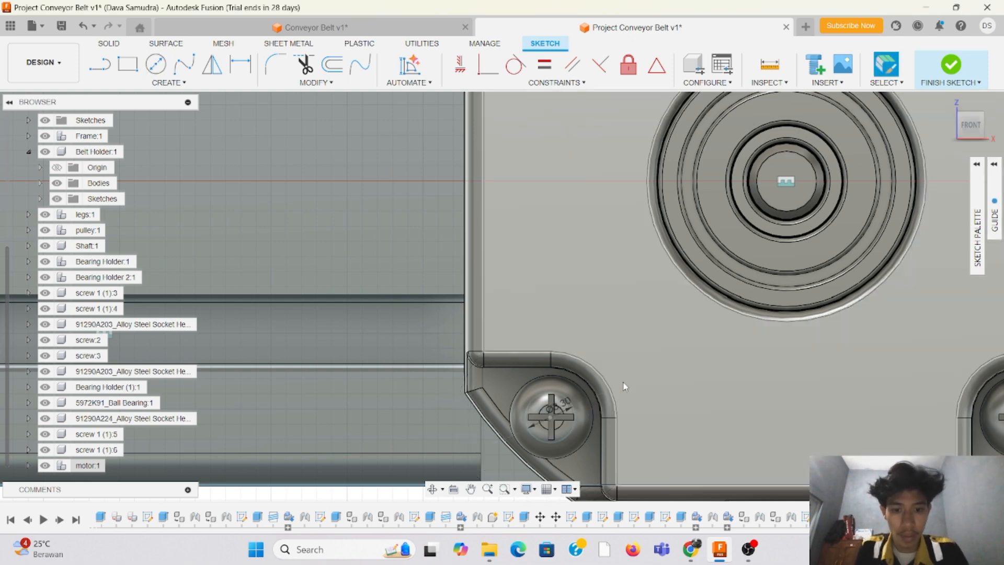
key(Escape)
Step: Sketch a 3.3 mm diameter circle centred on the motor's lower-right screw
scroll(549, 400, down, 5)
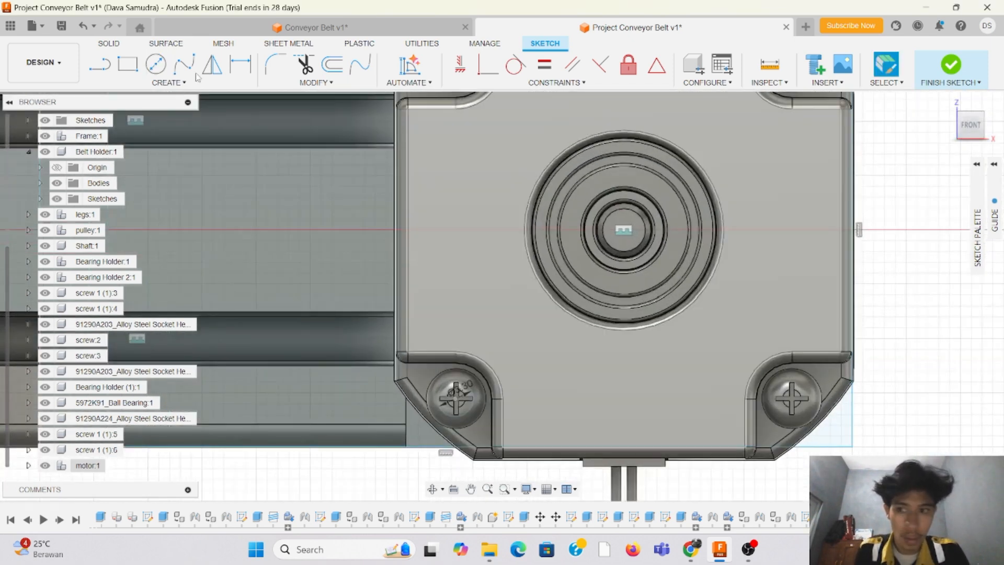
click(156, 67)
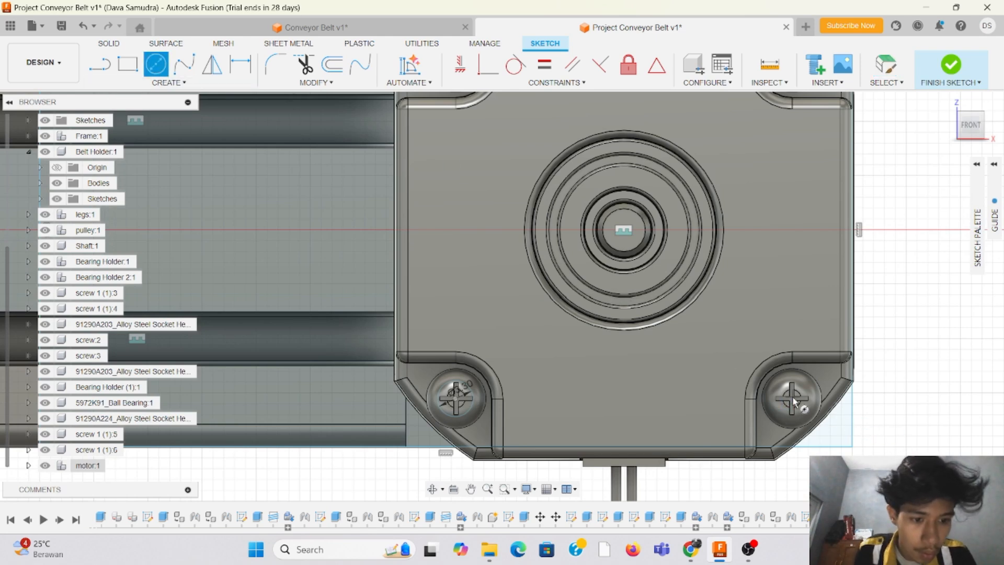
scroll(793, 401, up, 4)
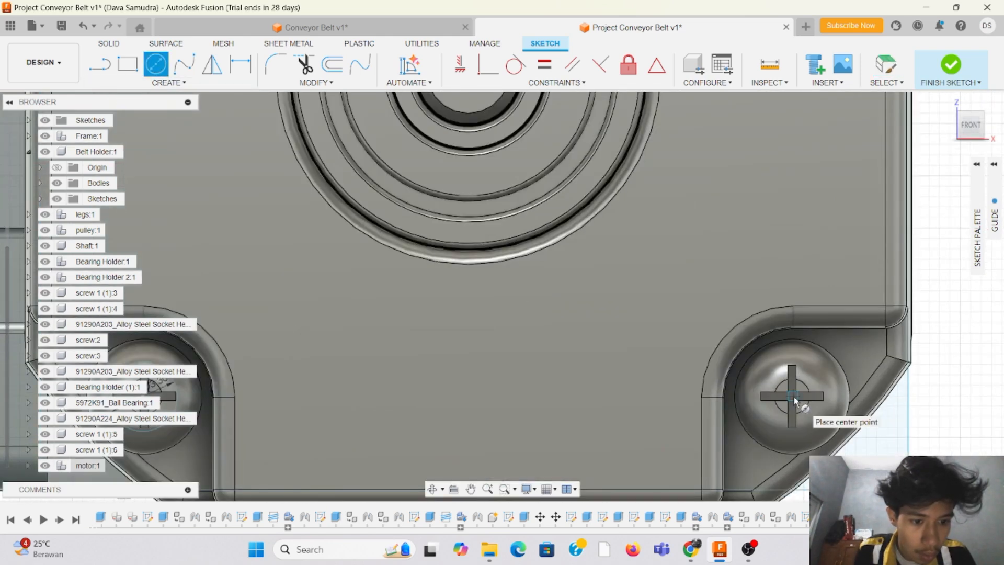
click(793, 396)
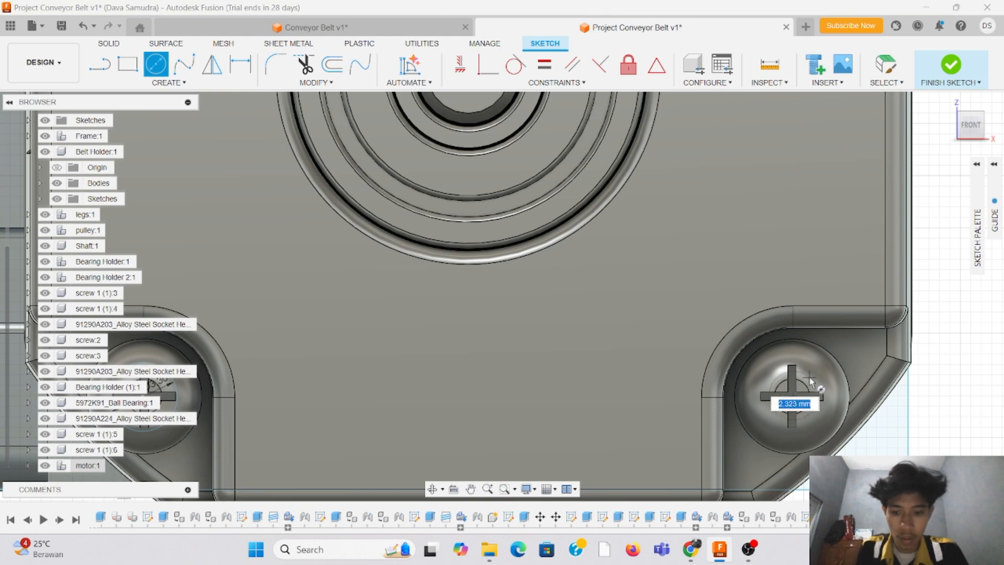
text(3.3)
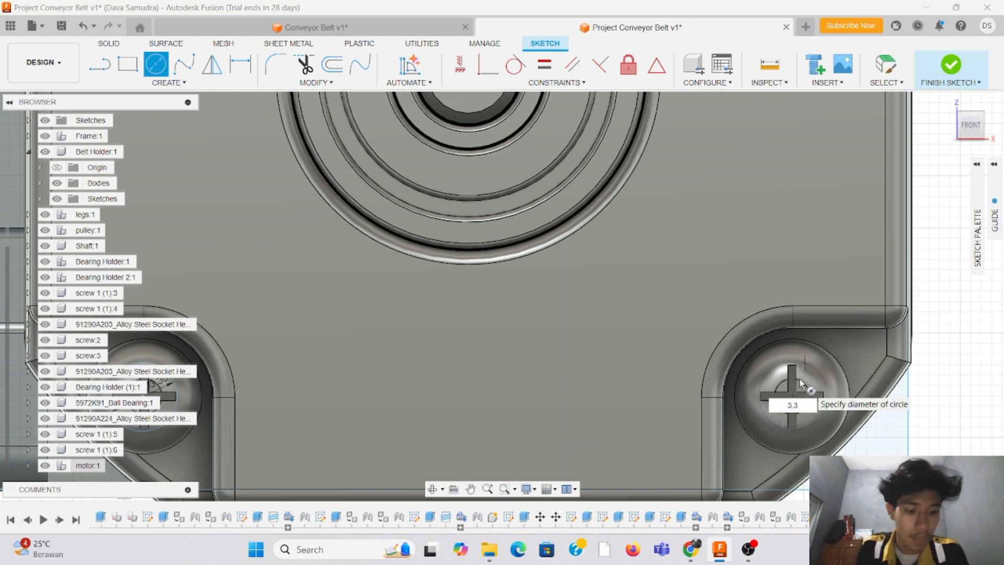
key(Return)
key(Escape)
Step: Sketch a 22 mm diameter circle centred on the motor shaft axis for the plate's central opening
scroll(724, 265, down, 5)
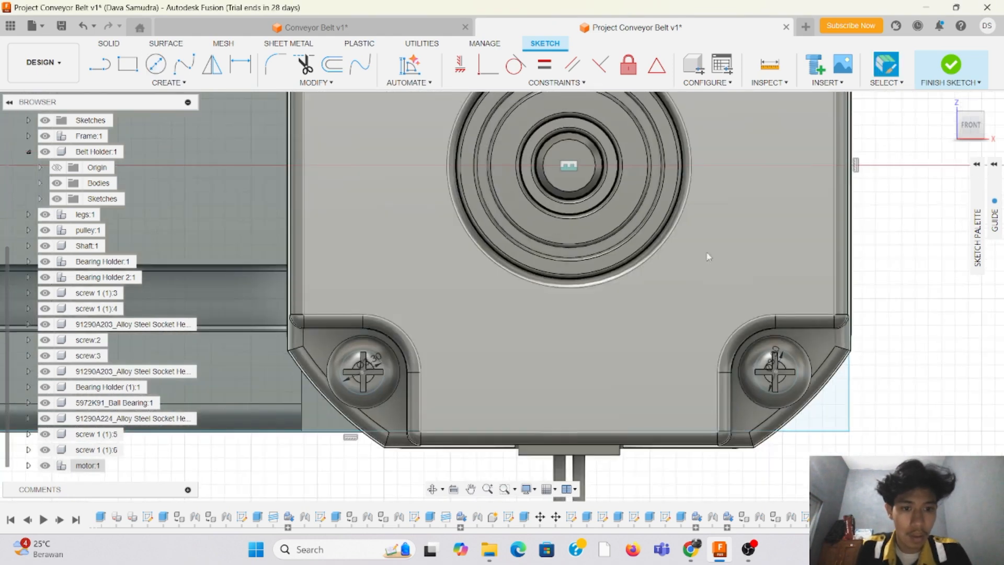
scroll(576, 234, down, 4)
scroll(590, 131, up, 5)
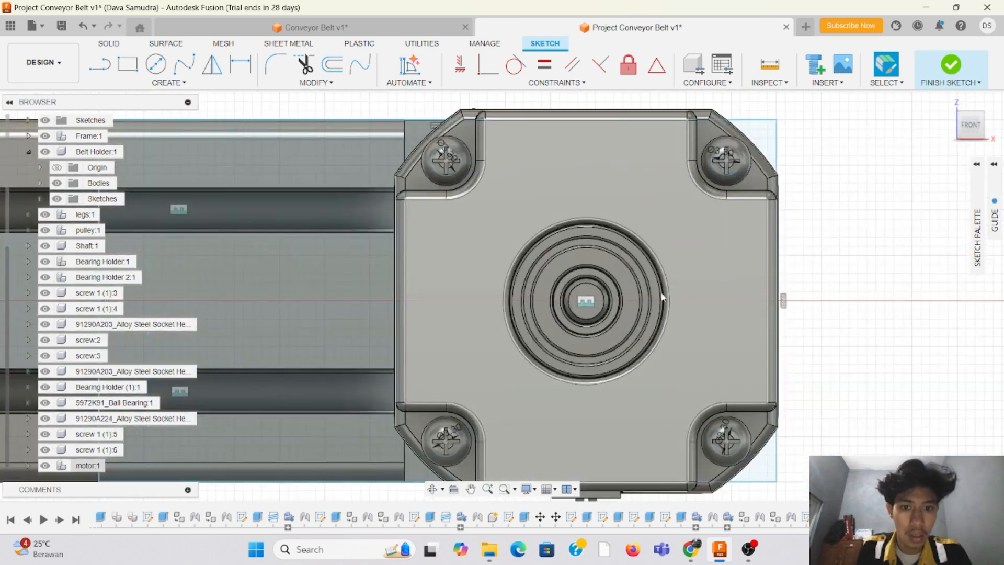
click(156, 65)
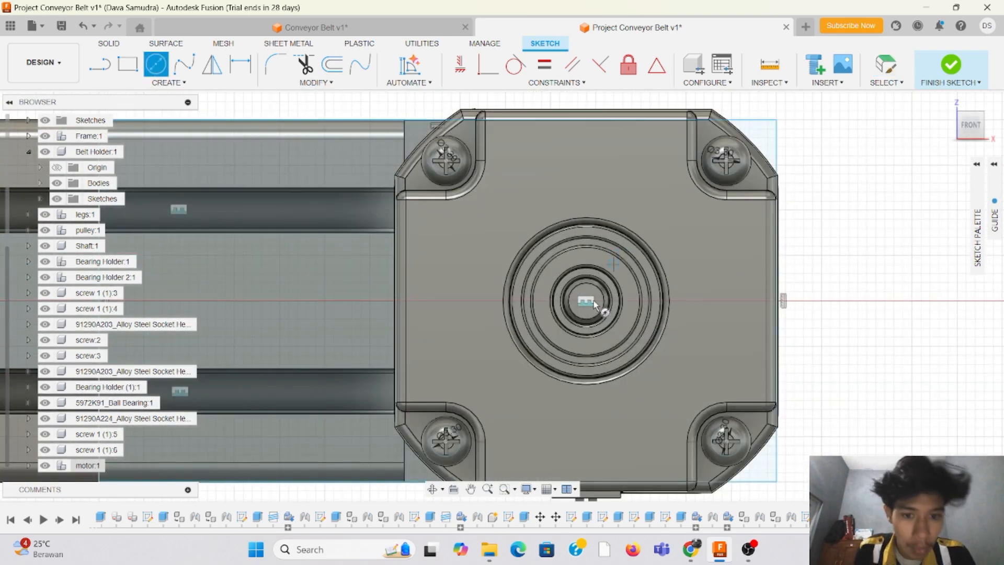
scroll(589, 303, up, 3)
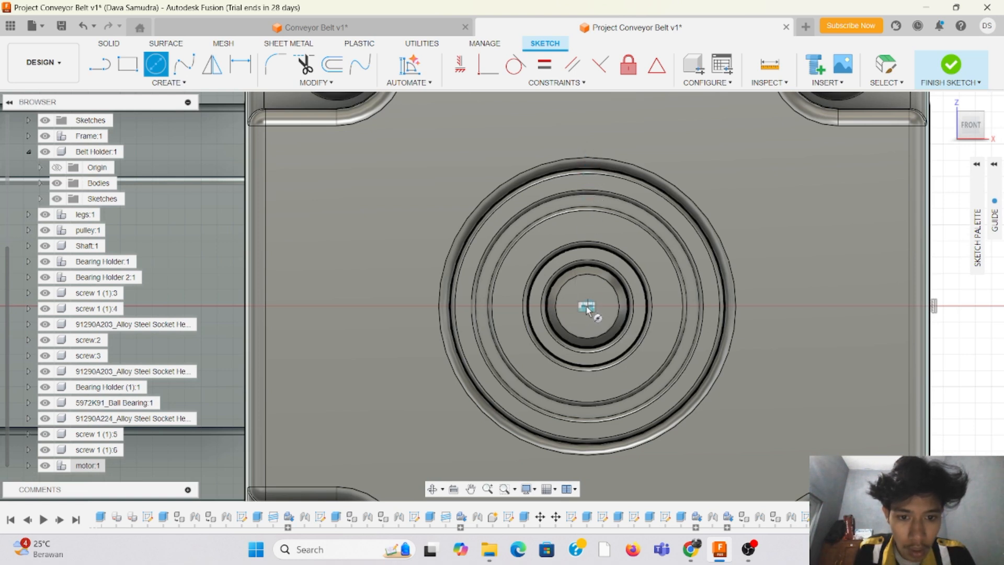
click(588, 307)
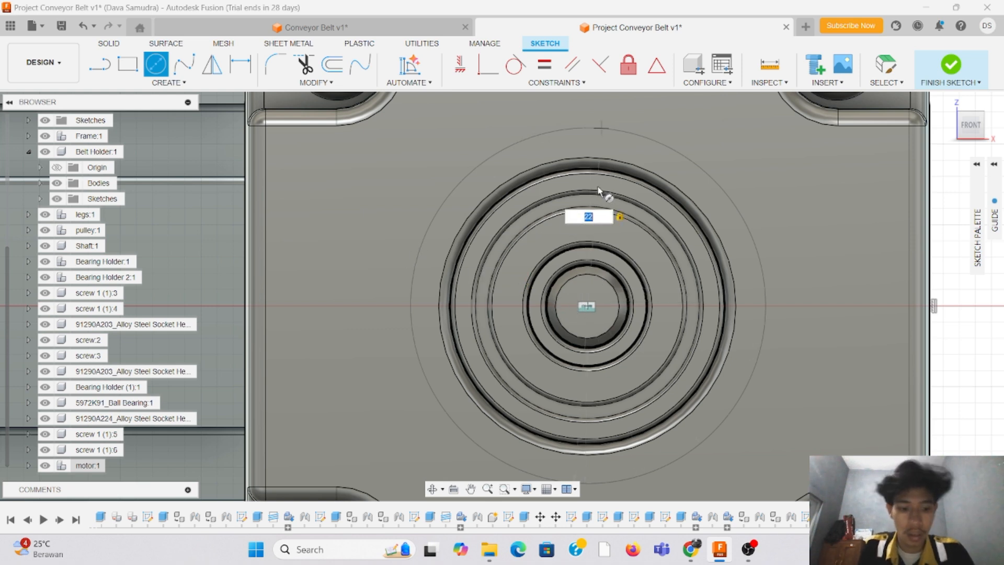
text(0)
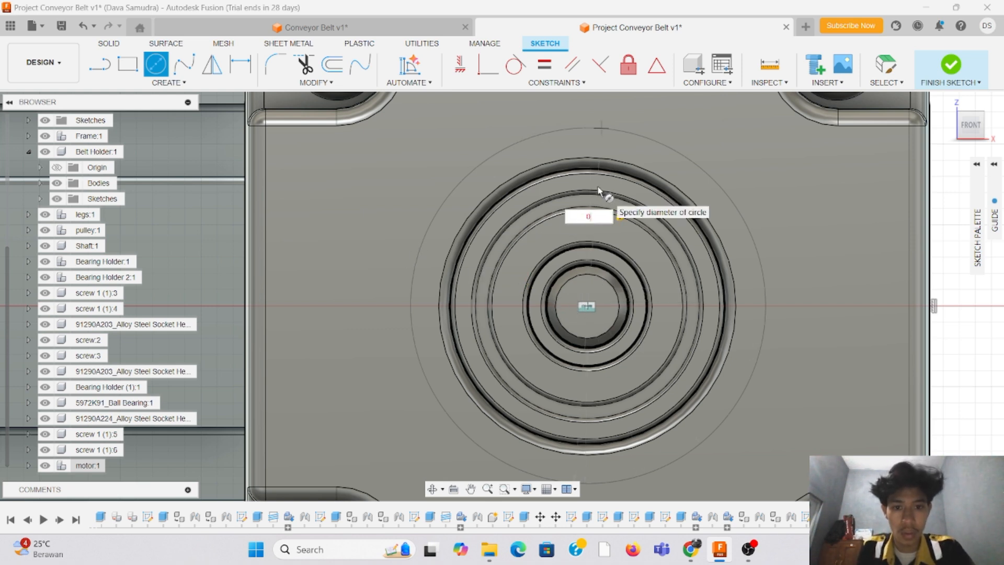
key(Tab)
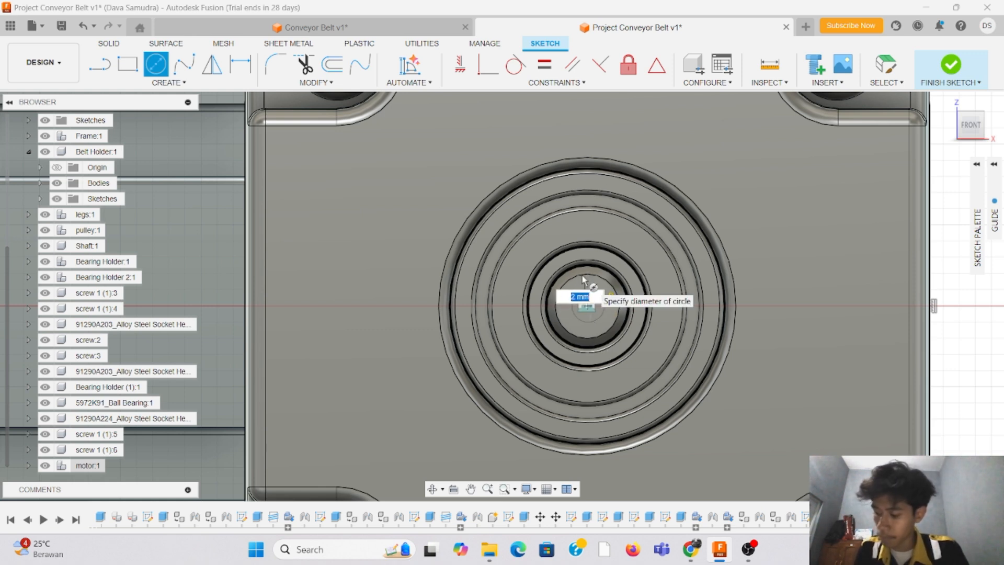
text(22)
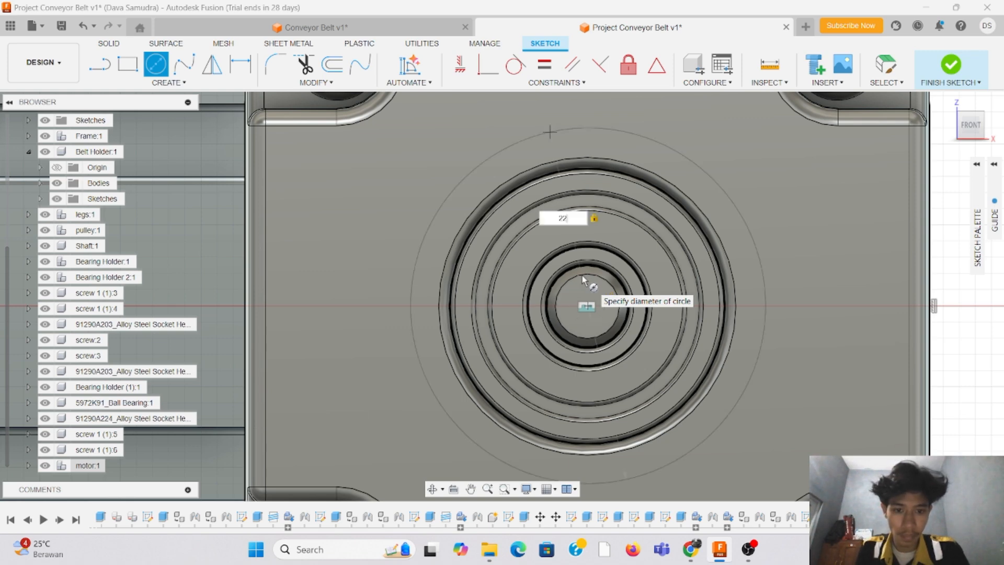
key(Return)
key(Escape)
Step: Sketch a horizontal helper line about 33 mm long along the upper rail slot, from the plate's left edge to the motor
scroll(453, 335, down, 4)
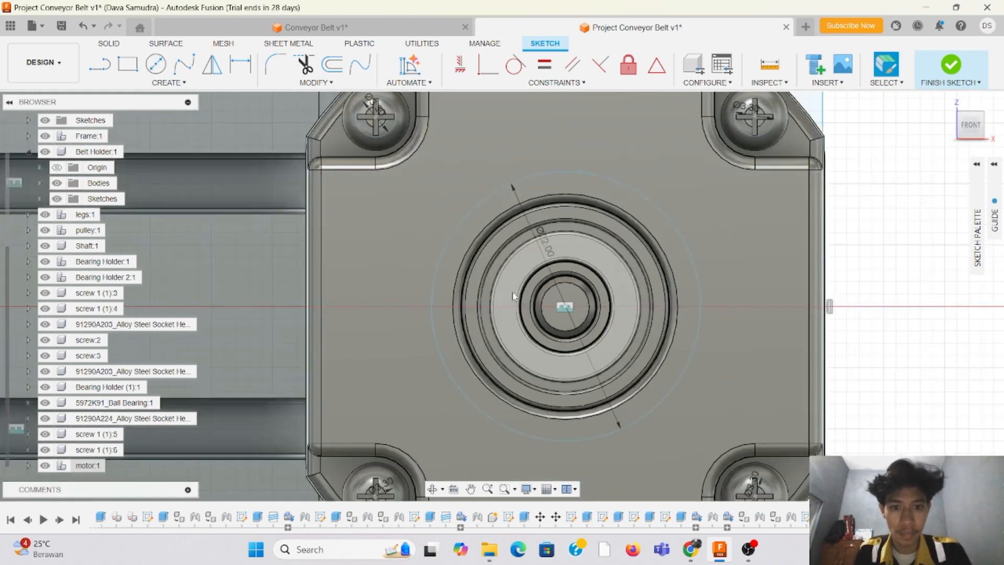
scroll(632, 230, up, 2)
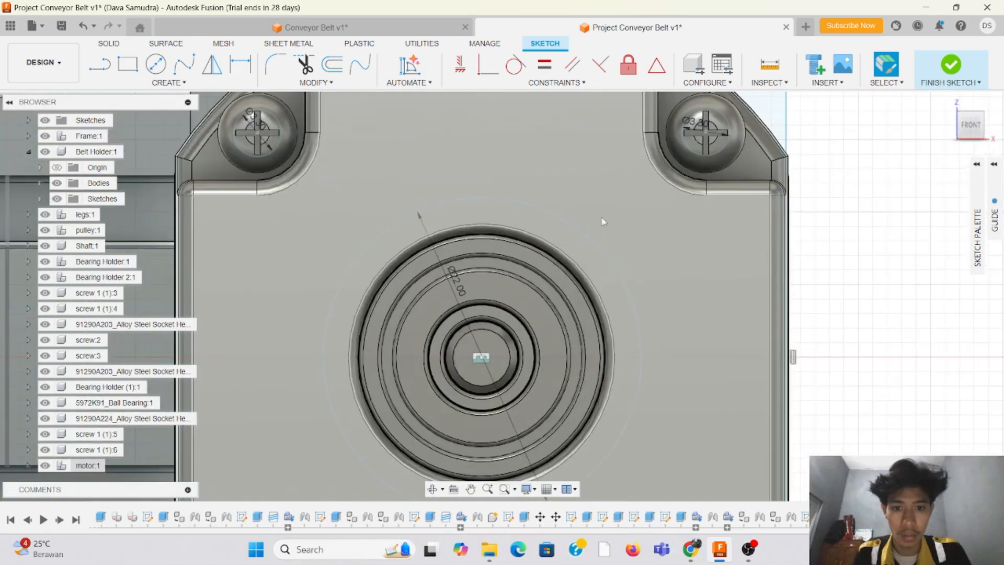
scroll(603, 221, down, 3)
scroll(794, 225, down, 2)
scroll(579, 266, up, 2)
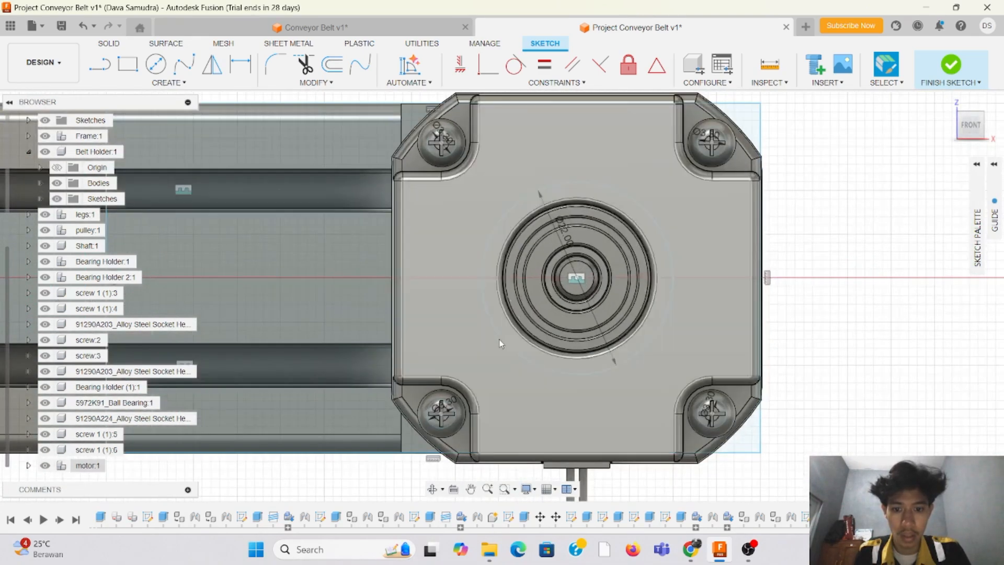
scroll(500, 331, down, 4)
scroll(410, 265, up, 3)
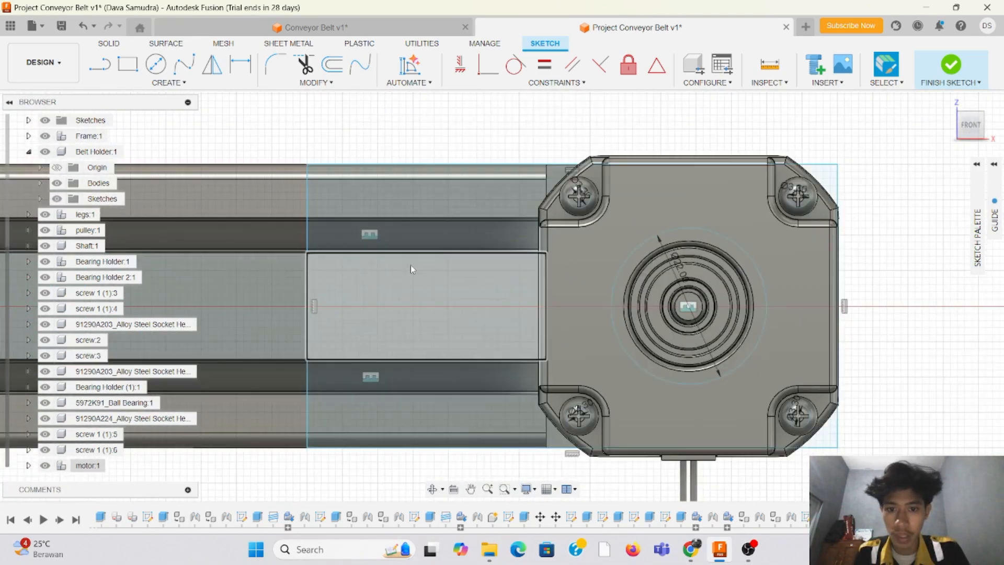
key(l)
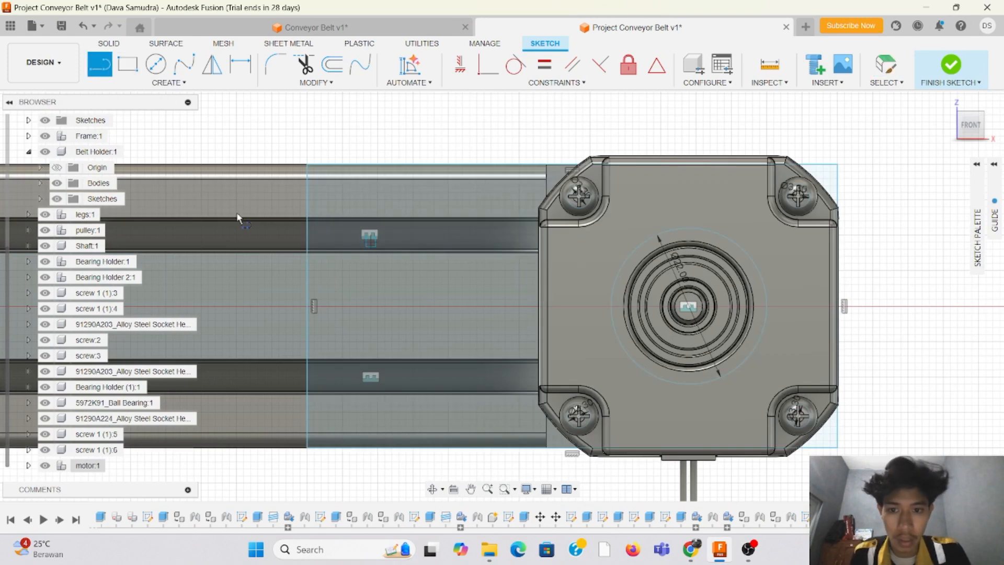
click(308, 233)
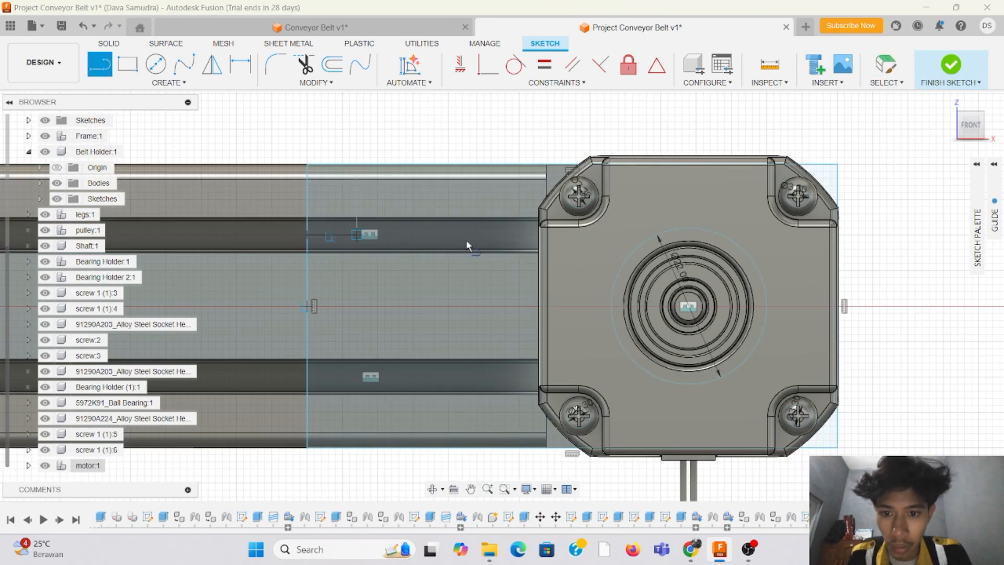
click(540, 236)
key(Escape)
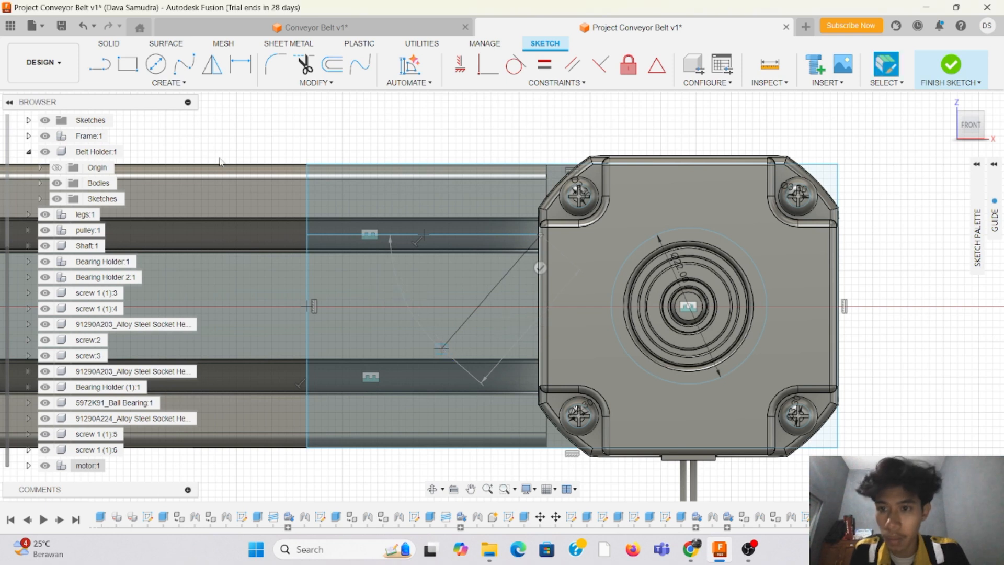
Step: Sketch a 5 mm diameter circle centred on the helper line's midpoint in the upper rail slot
click(160, 65)
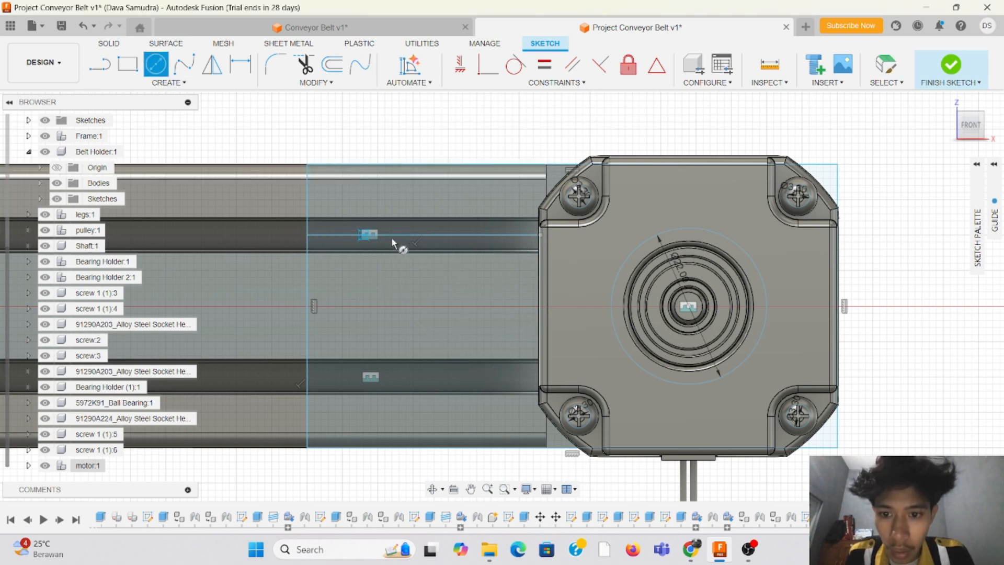
click(424, 235)
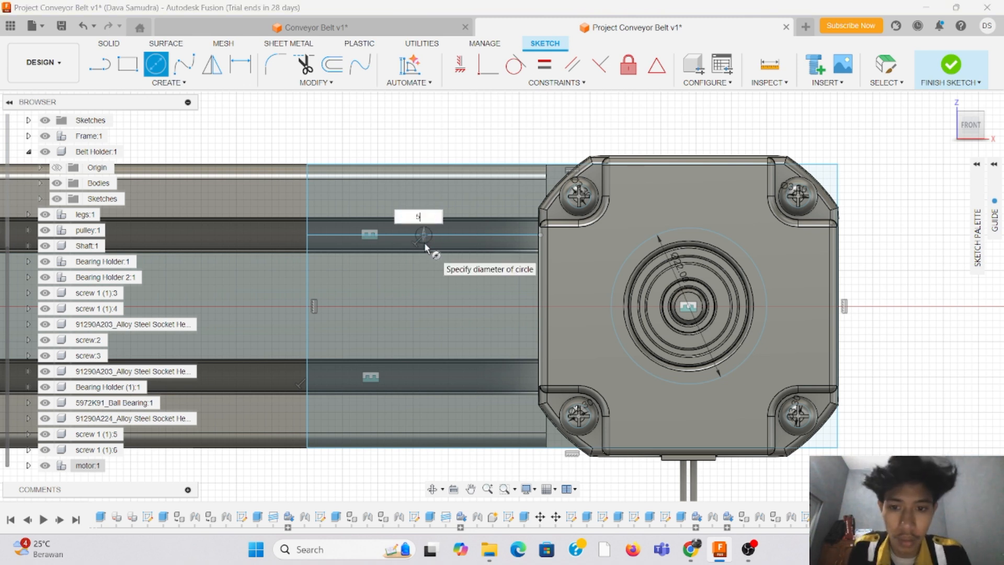
key(Return)
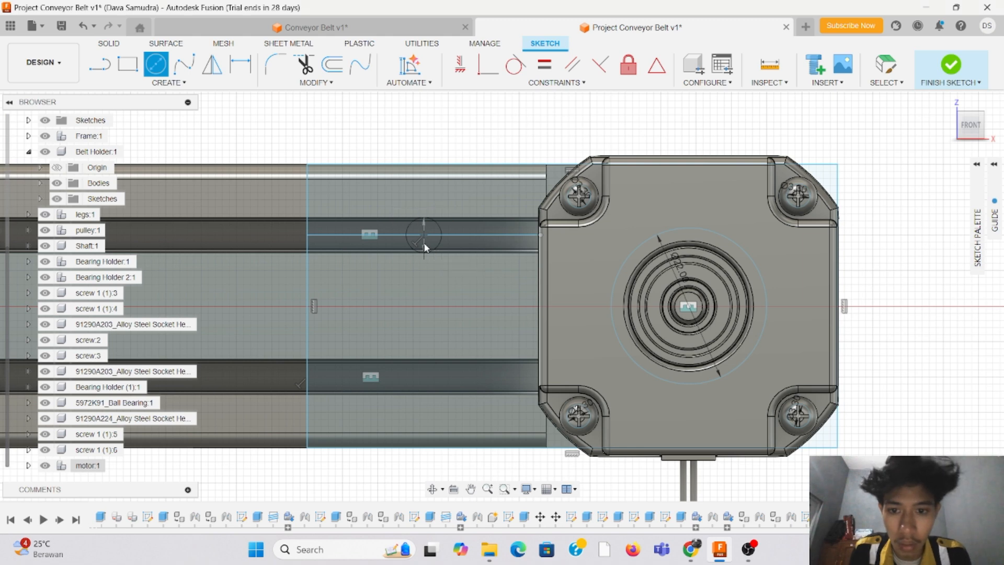
key(Escape)
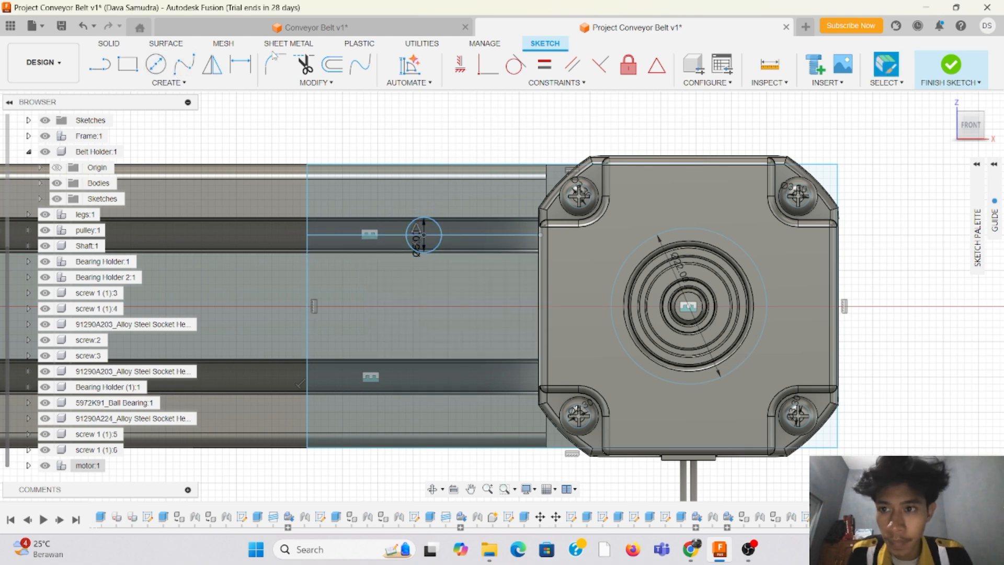
Step: Trim away the helper line on both sides of the upper slot circle's centre
key(t)
click(396, 238)
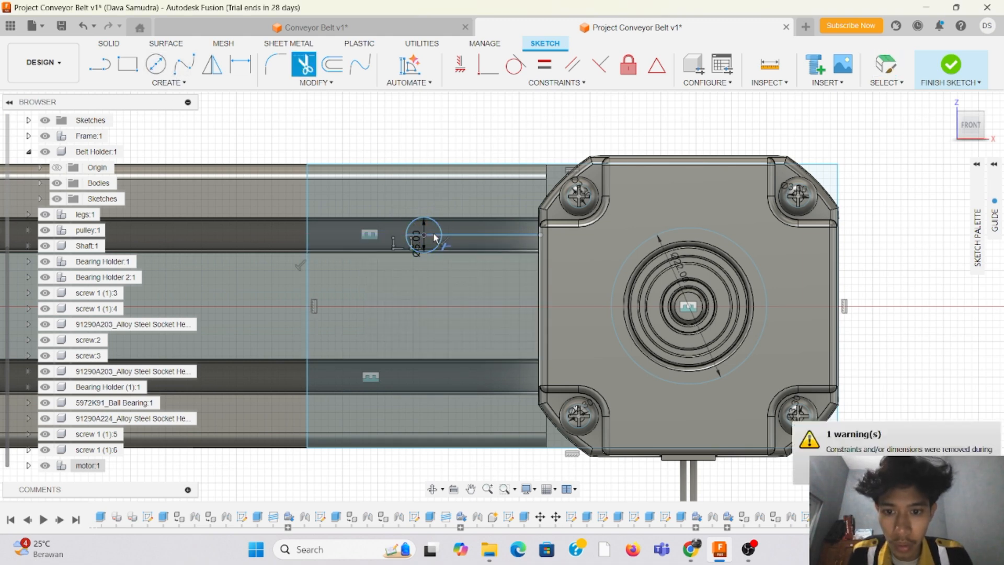
click(452, 235)
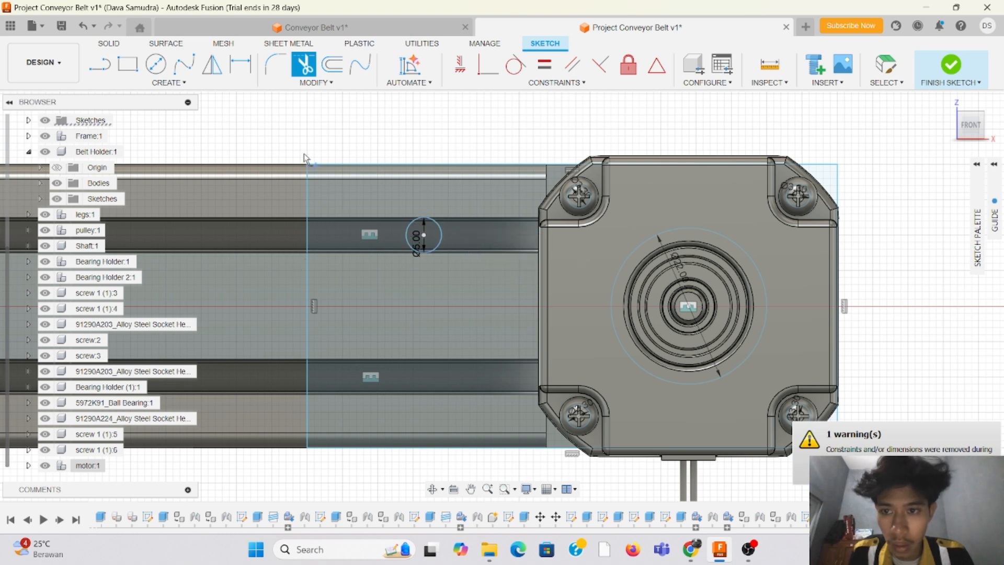
Step: Sketch a 5.5 mm diameter circle in the lower rail slot, vertically aligned with the upper slot circle
key(c)
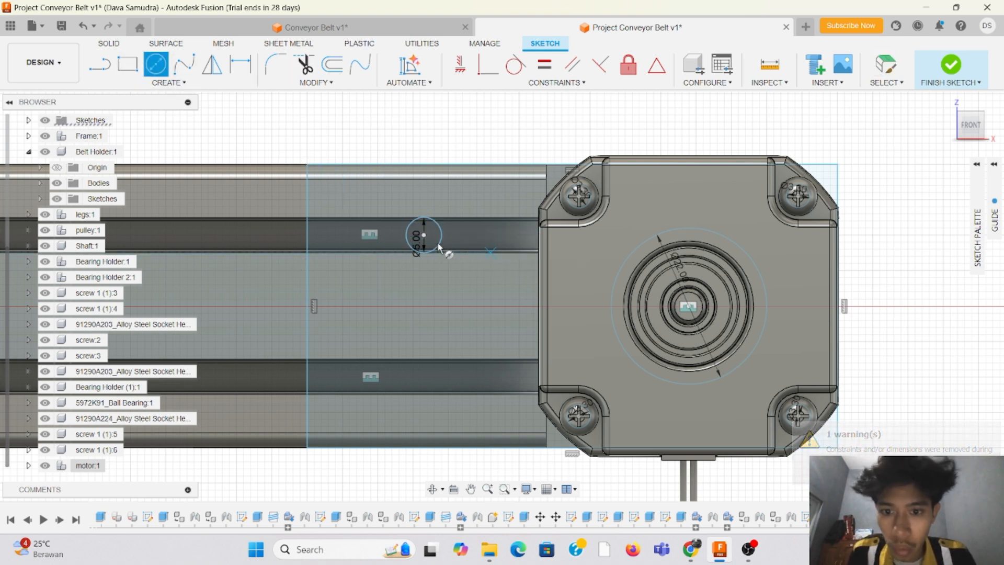
click(428, 377)
text(5.5)
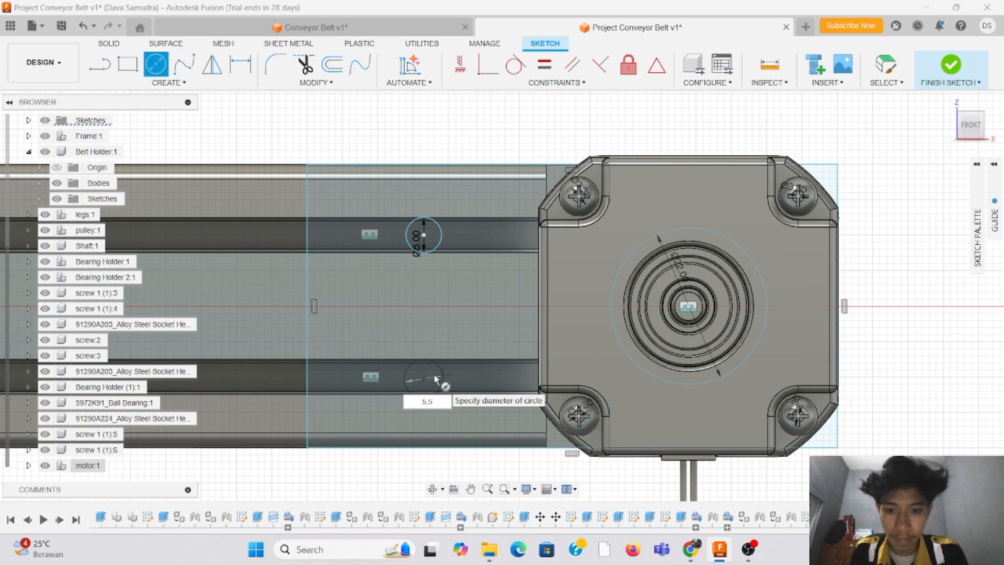
key(Escape)
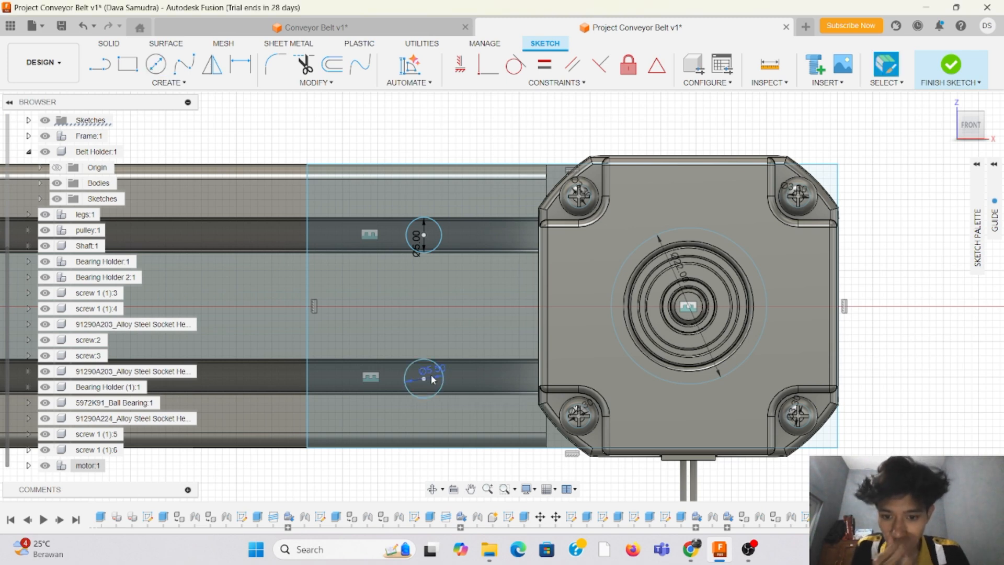
Step: Shift the 5.5 mm circle slightly to centre it in the lower rail slot, and finish the plate sketch
scroll(425, 364, up, 4)
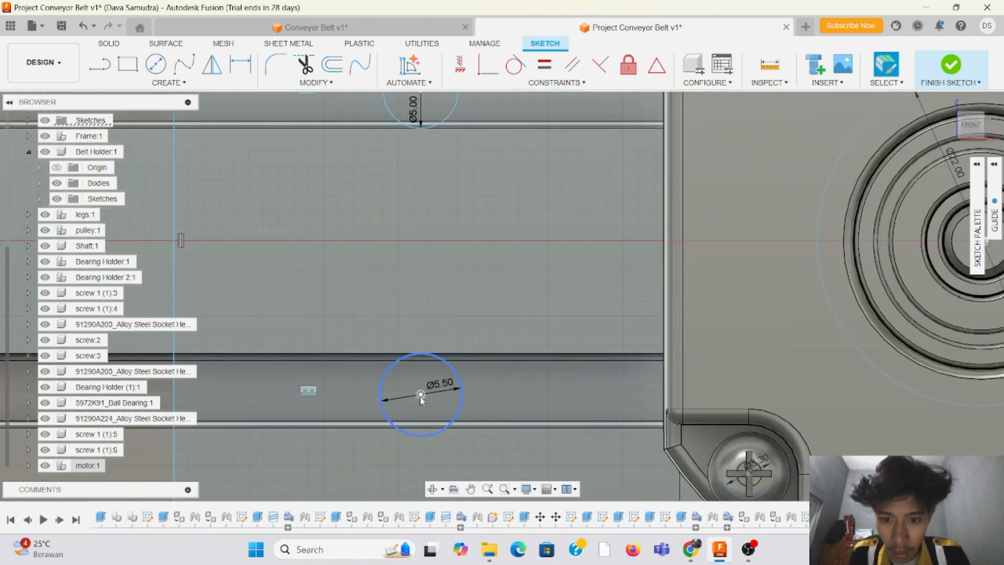
scroll(426, 395, up, 2)
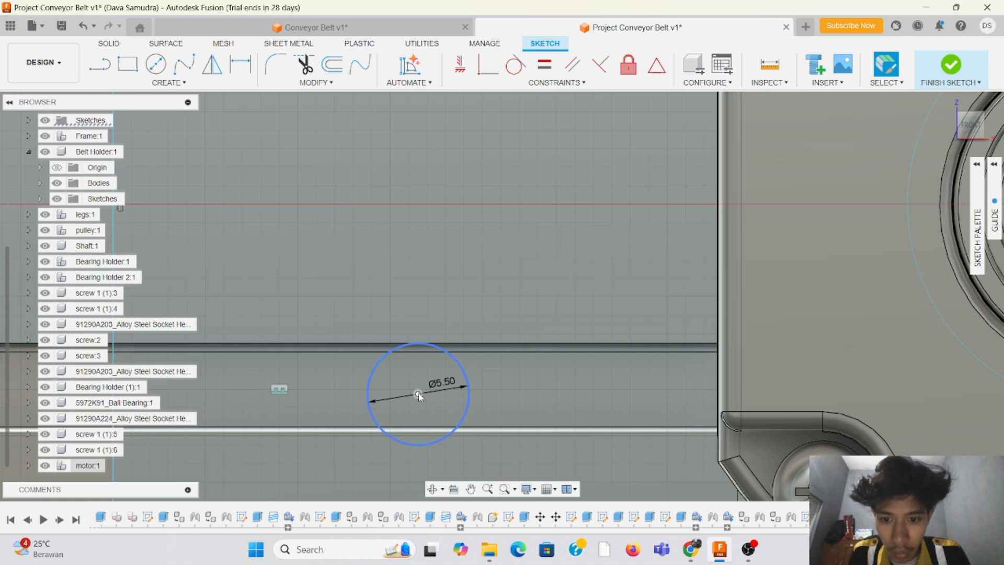
drag(419, 393, 420, 391)
scroll(413, 377, down, 3)
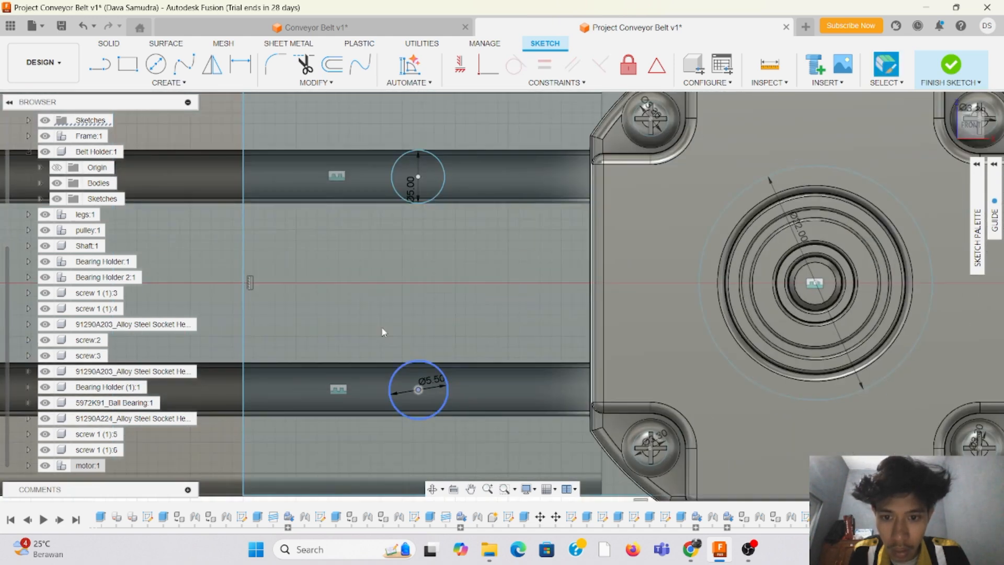
scroll(405, 172, up, 3)
scroll(397, 173, up, 2)
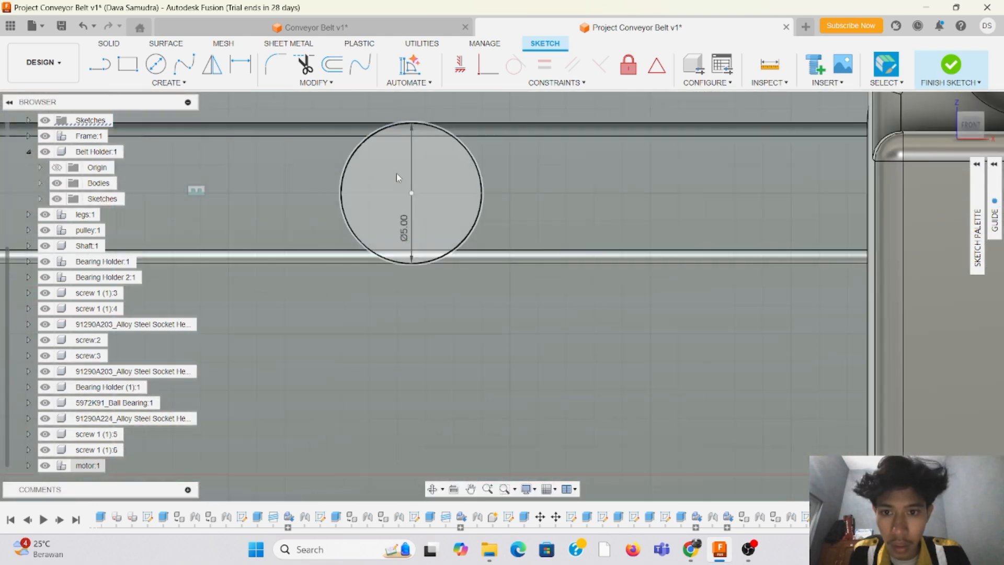
scroll(410, 218, down, 5)
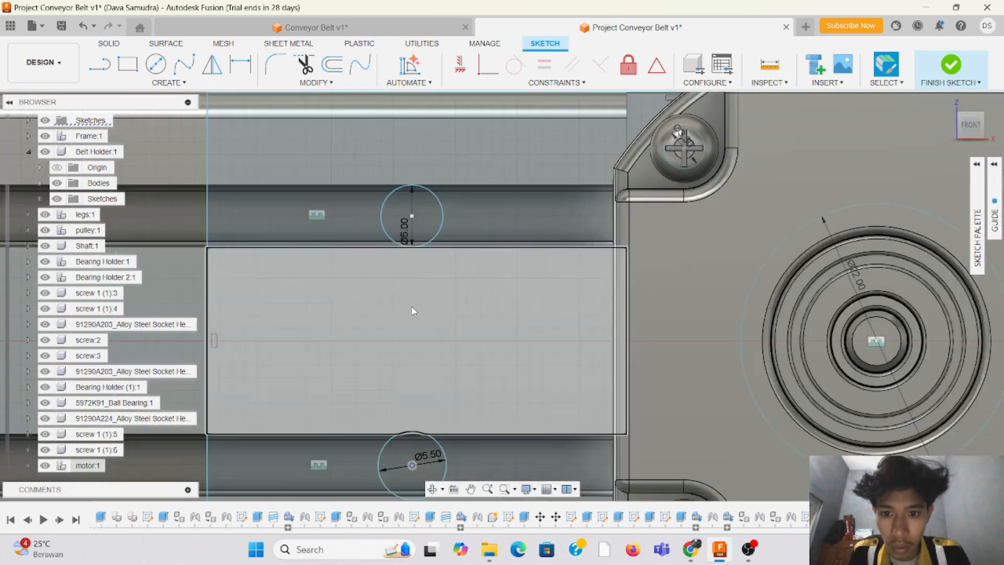
scroll(420, 413, up, 5)
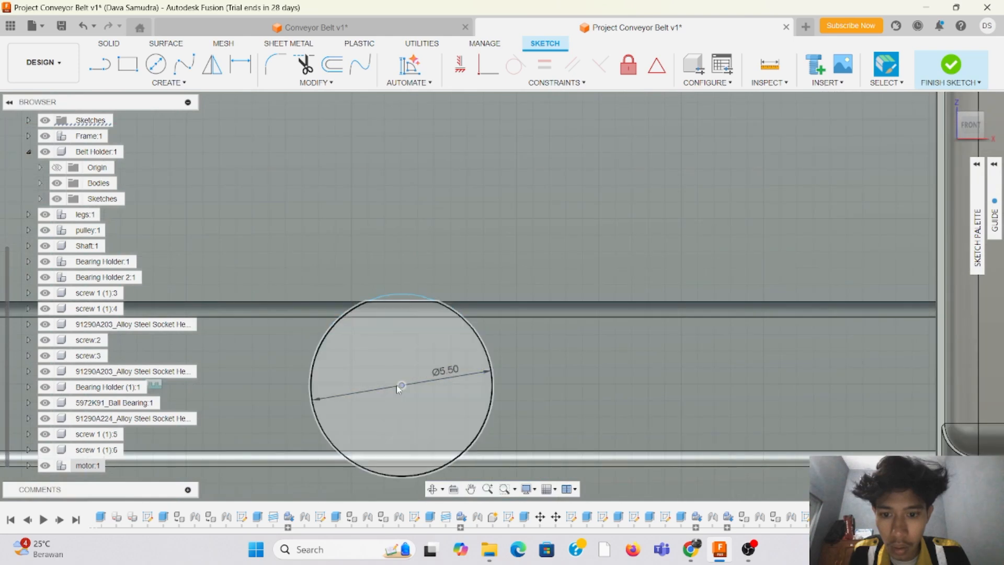
drag(404, 386, 405, 394)
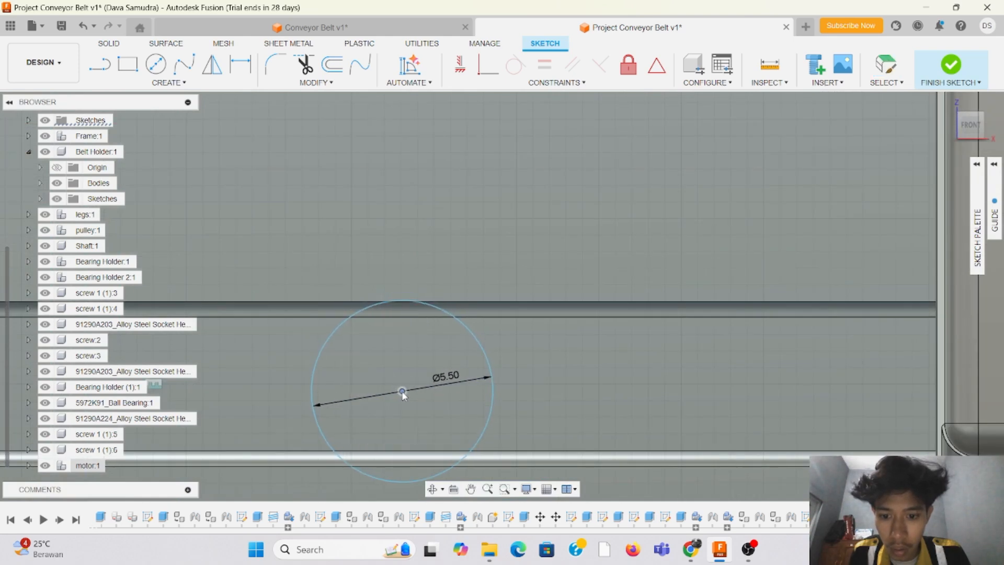
scroll(405, 382, down, 5)
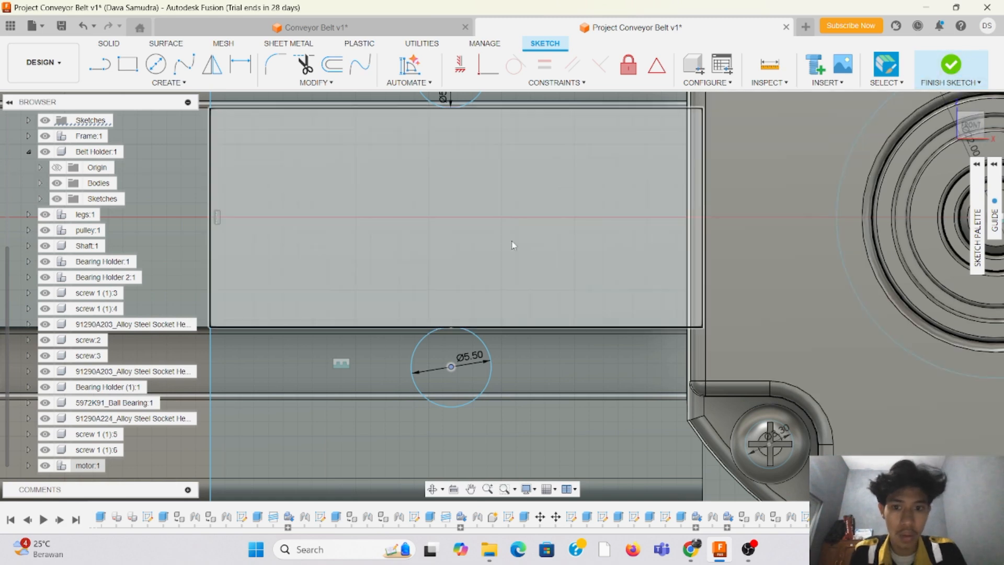
scroll(491, 230, down, 2)
scroll(261, 321, down, 3)
scroll(396, 186, up, 2)
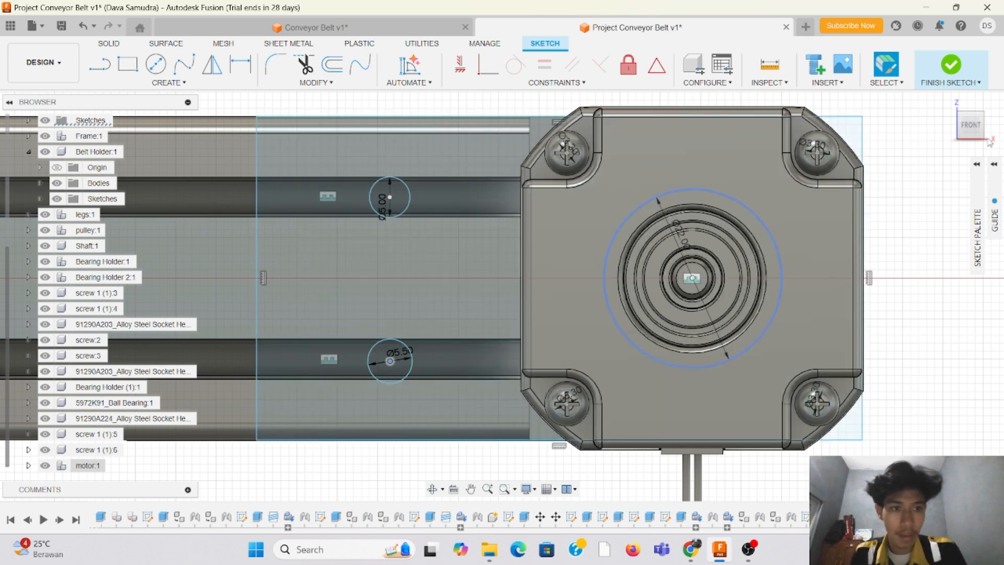
click(952, 65)
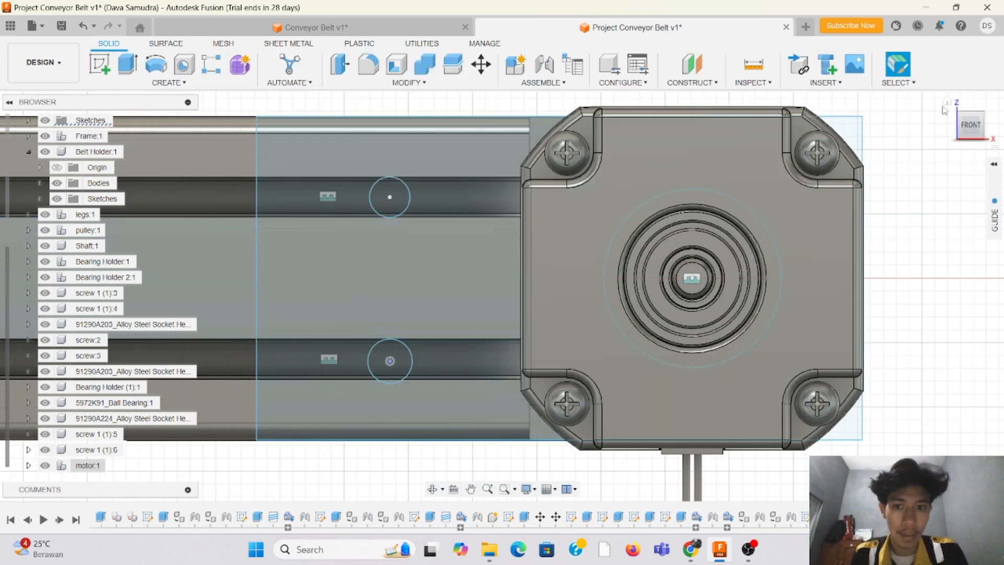
mouse_move(978, 131)
mouse_down()
mouse_move(988, 139)
mouse_move(980, 131)
mouse_up()
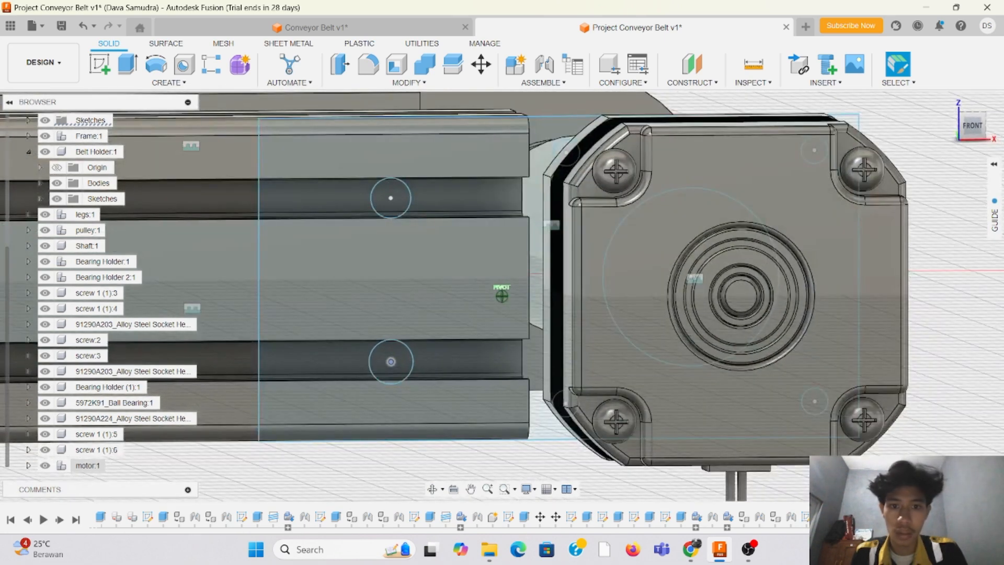
click(127, 64)
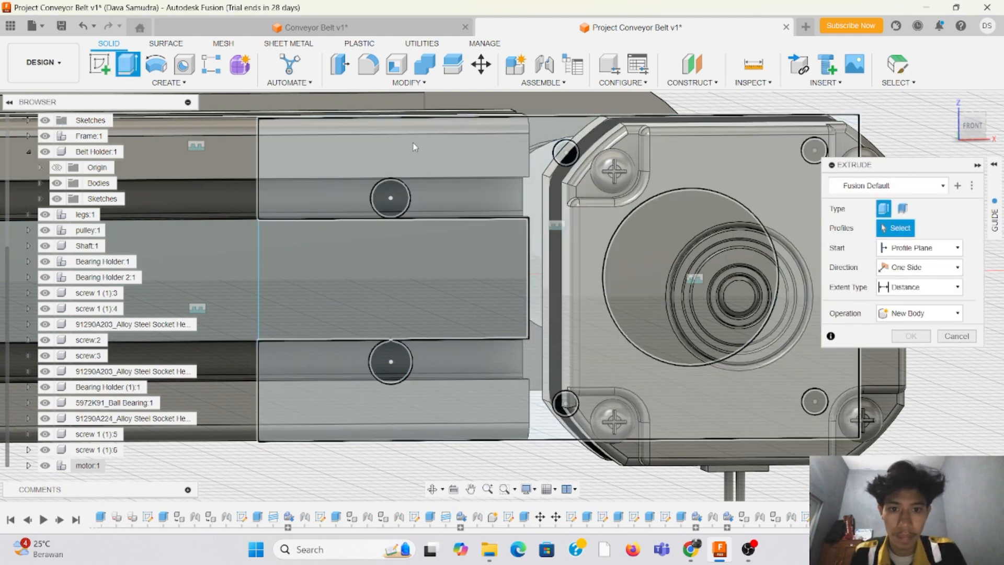
click(415, 147)
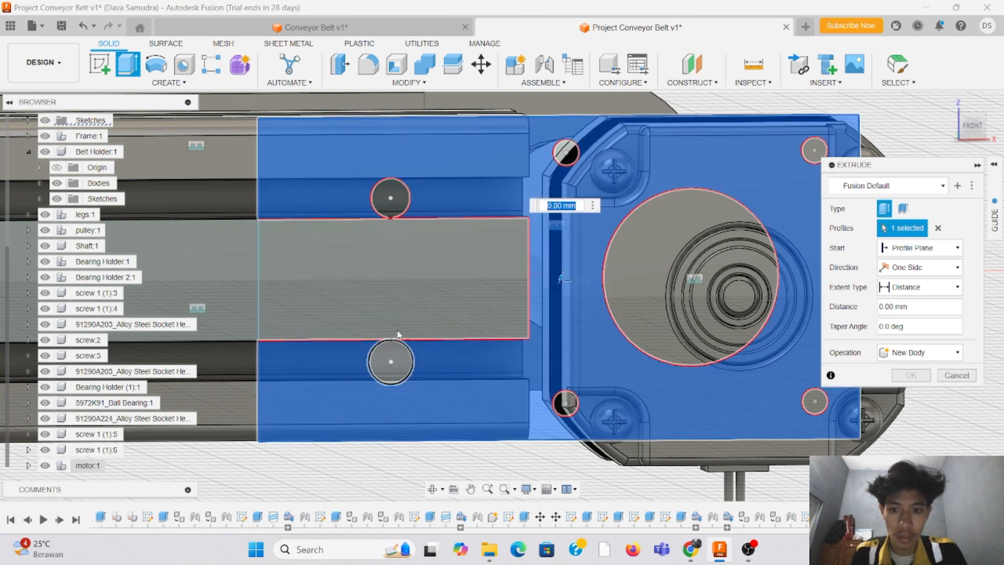
click(971, 124)
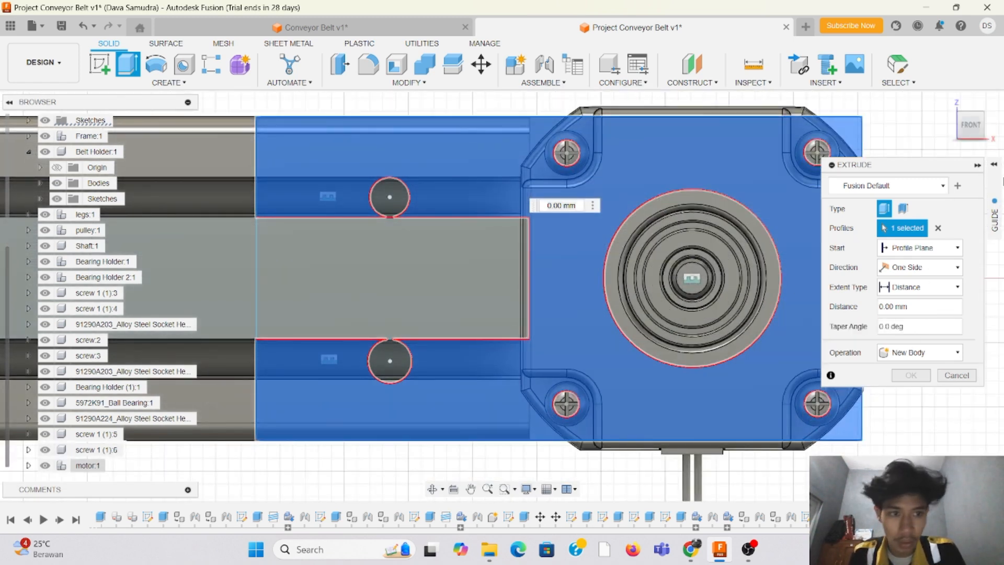
click(980, 139)
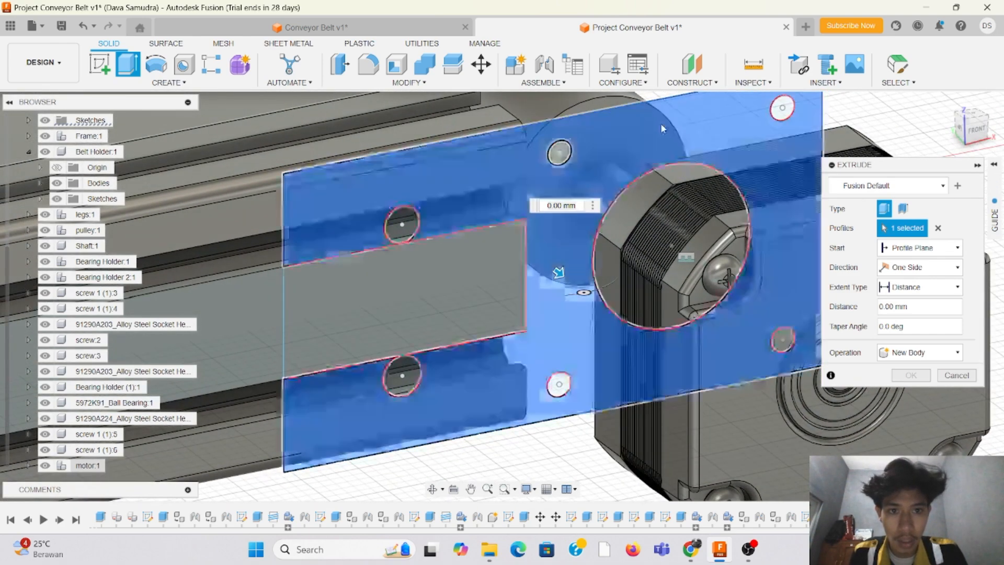
Step: Measure the distance between the plate sketch's short vertical line at the rail end and the motor body's nearest vertical edge
click(753, 82)
click(758, 97)
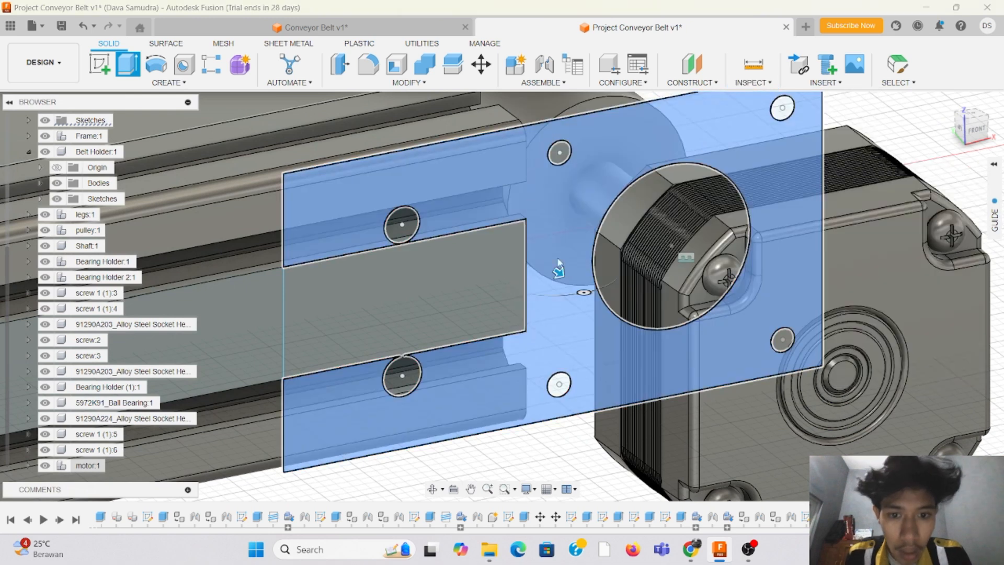
click(533, 273)
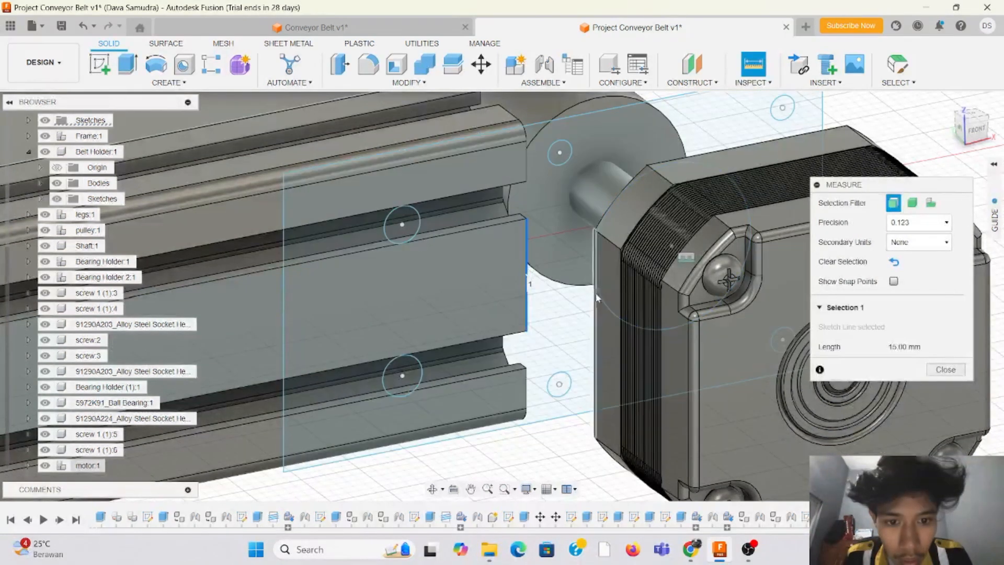
click(595, 303)
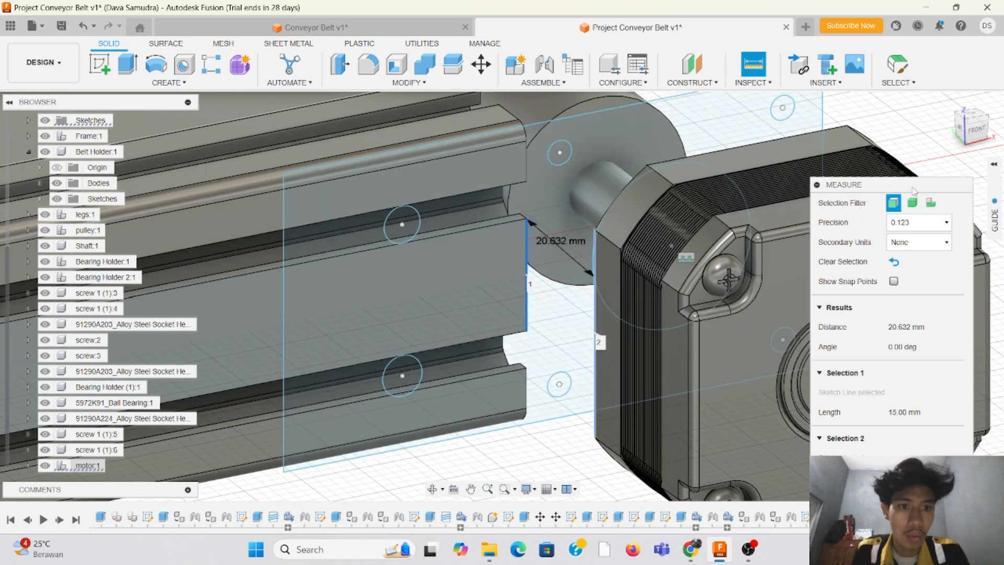
key(Escape)
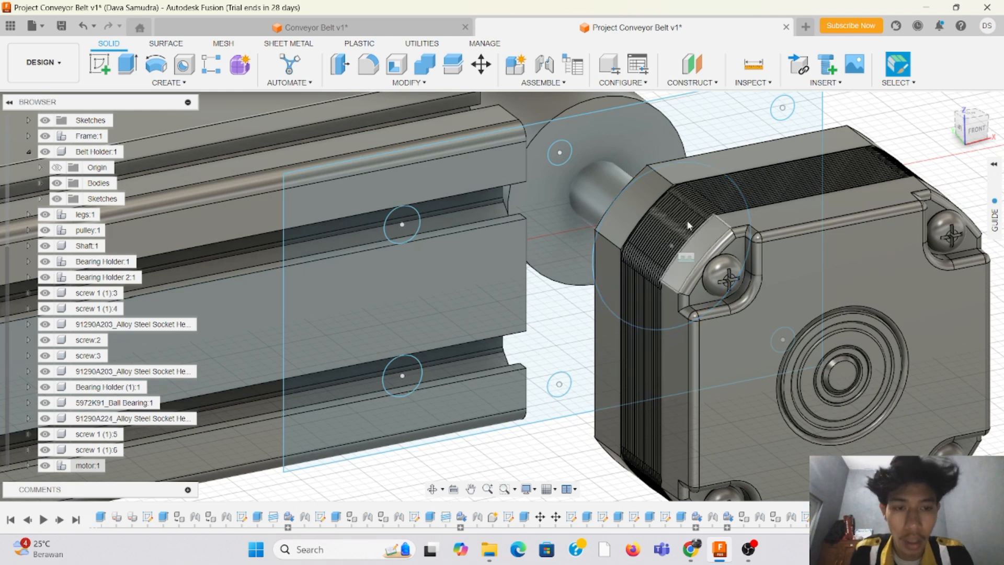
Step: Set up an extrusion of the motor plate profile, leaving out the hole circles, at -20.632 mm with the Join operation
click(128, 63)
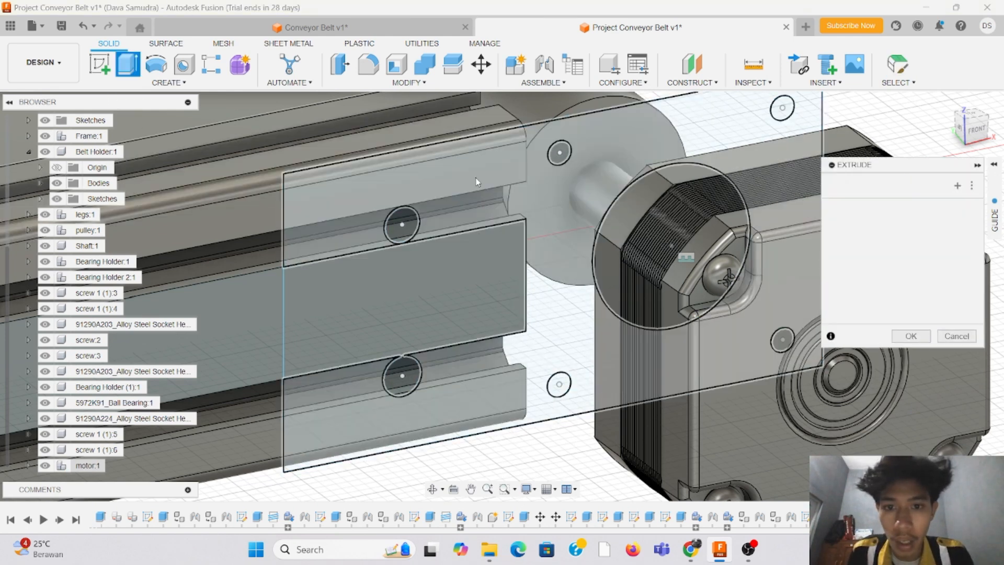
click(475, 180)
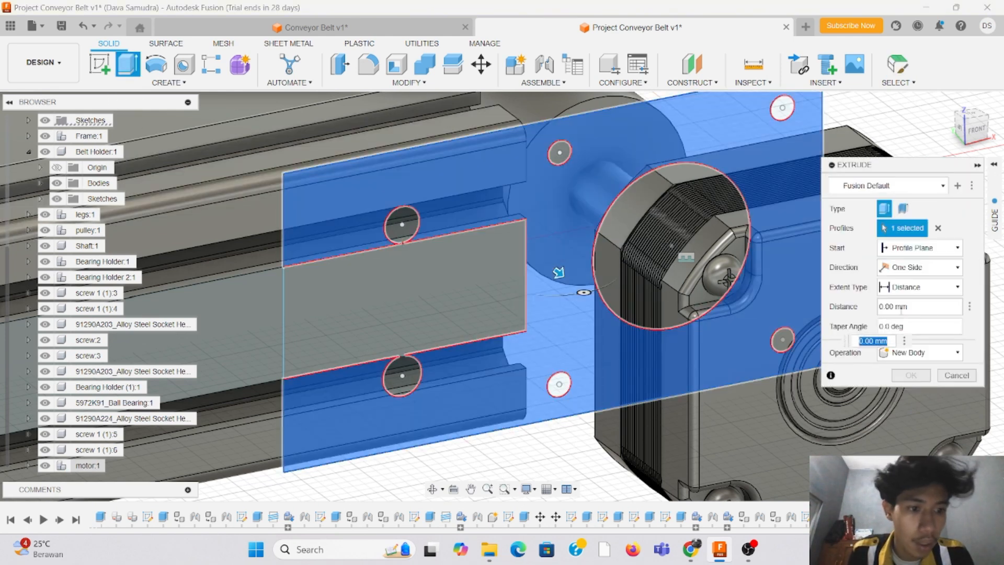
click(880, 309)
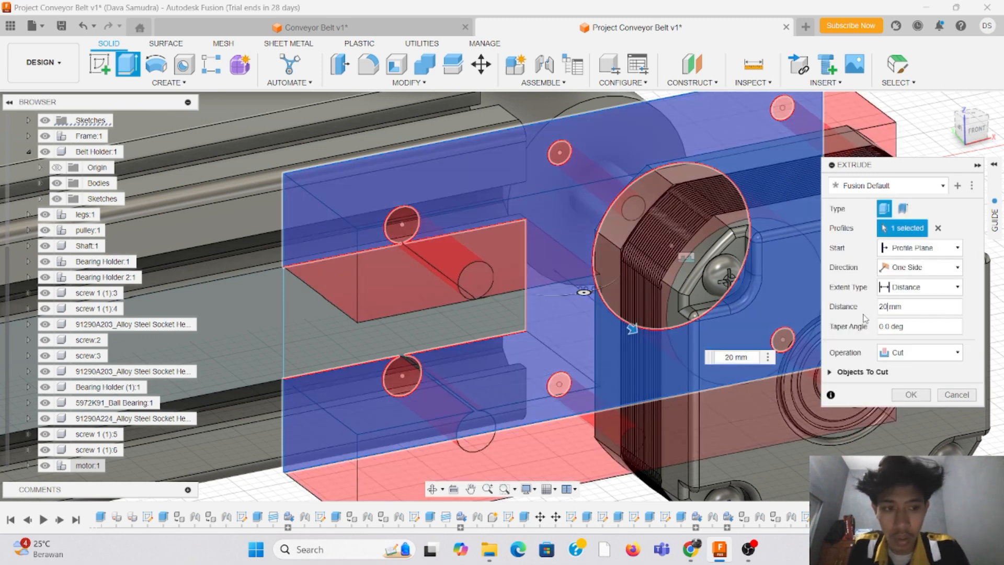
text(20,632)
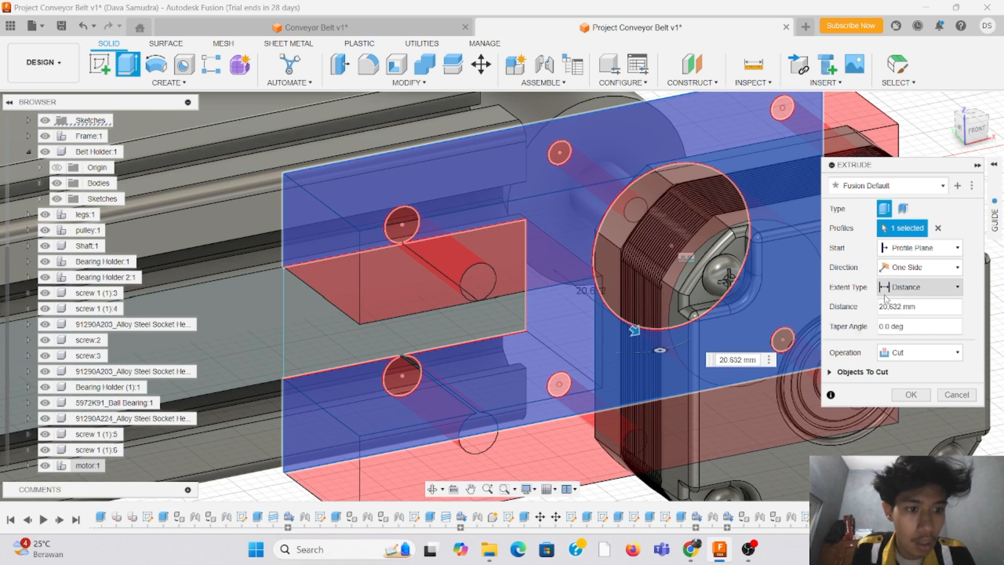
click(881, 306)
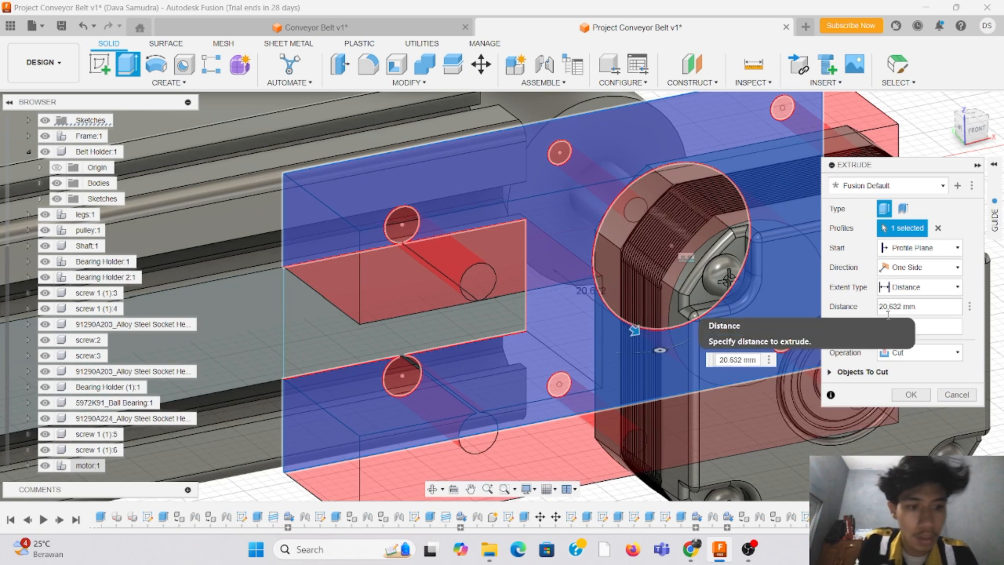
text(-)
click(922, 356)
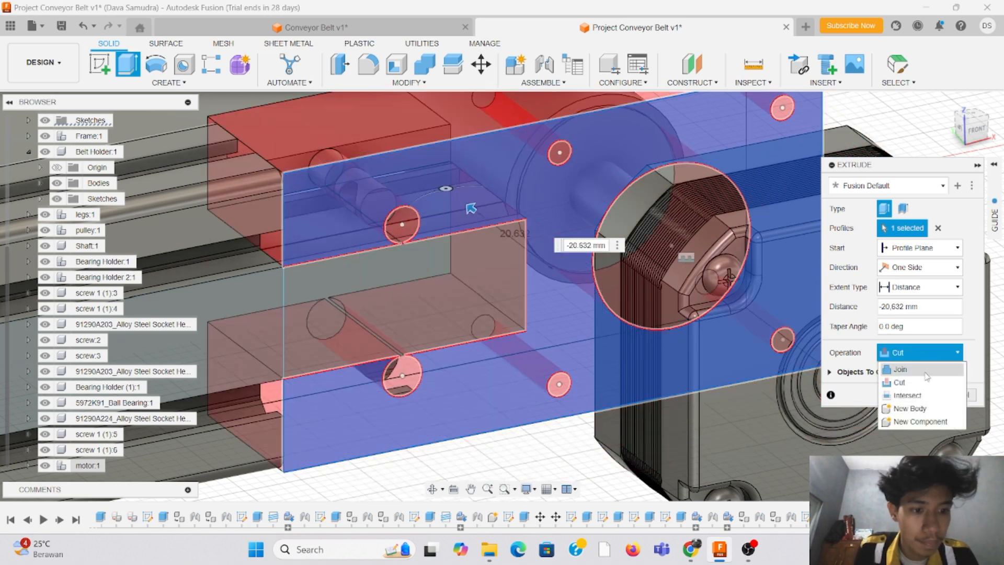
click(900, 370)
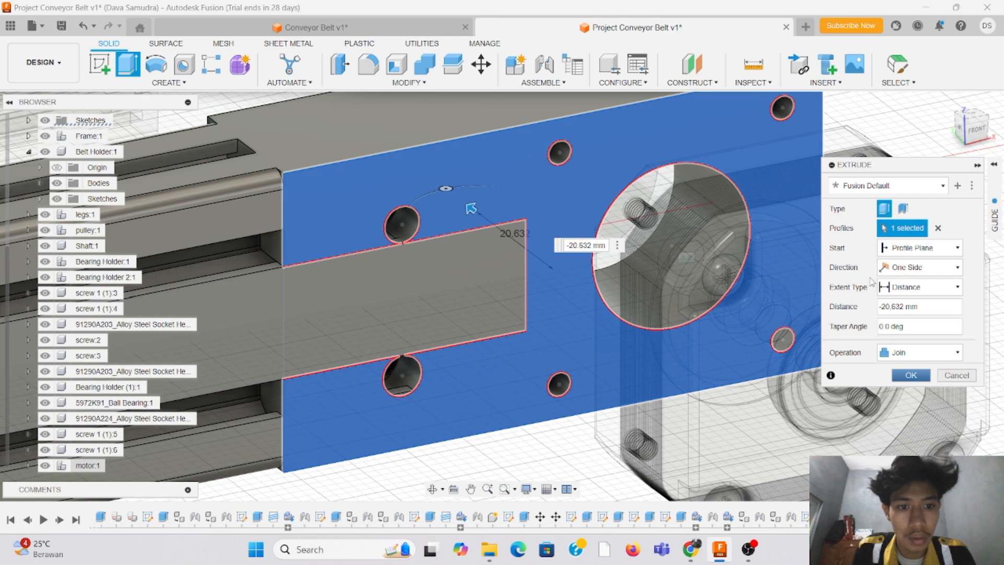
mouse_move(987, 133)
mouse_down()
mouse_move(1002, 147)
mouse_move(993, 135)
mouse_up()
Step: Reverse the plate extrusion to a distance of 20.632 mm towards the motor and complete it
click(884, 308)
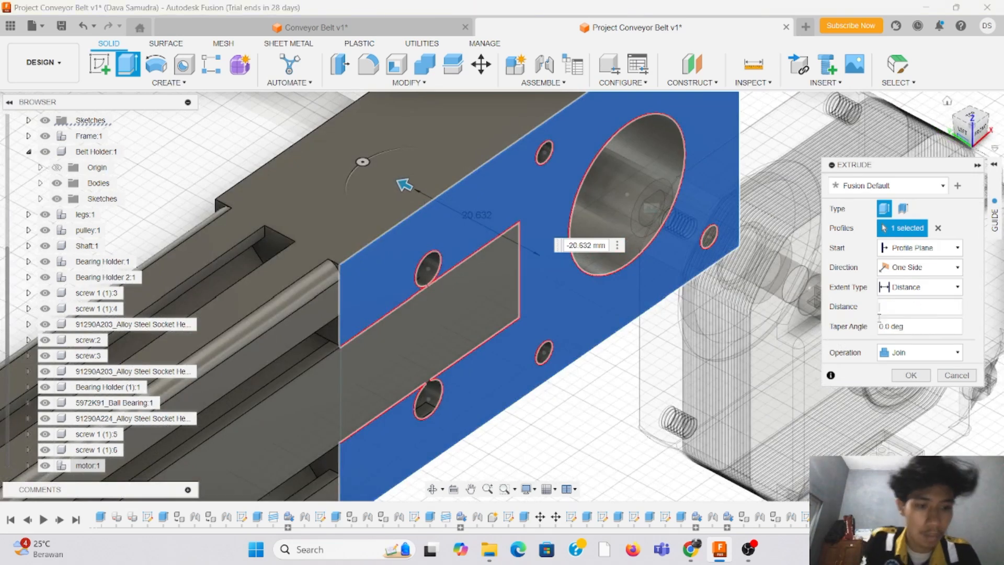
text(20)
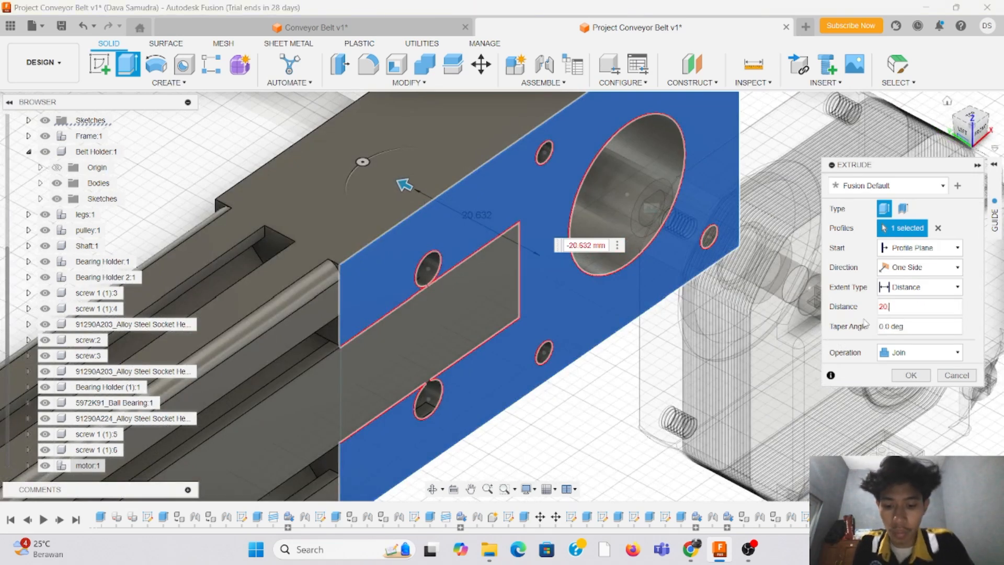
text(,632)
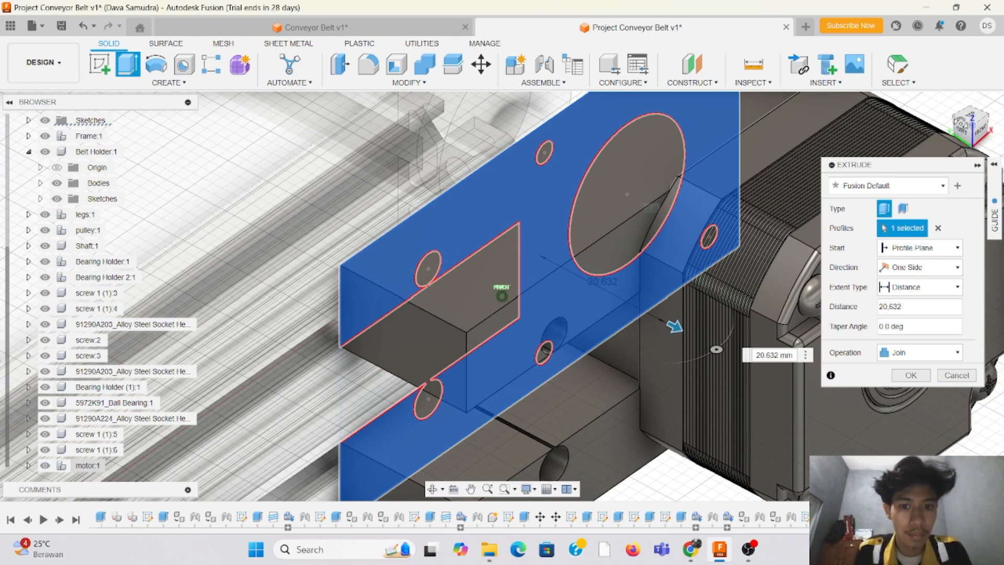
click(962, 125)
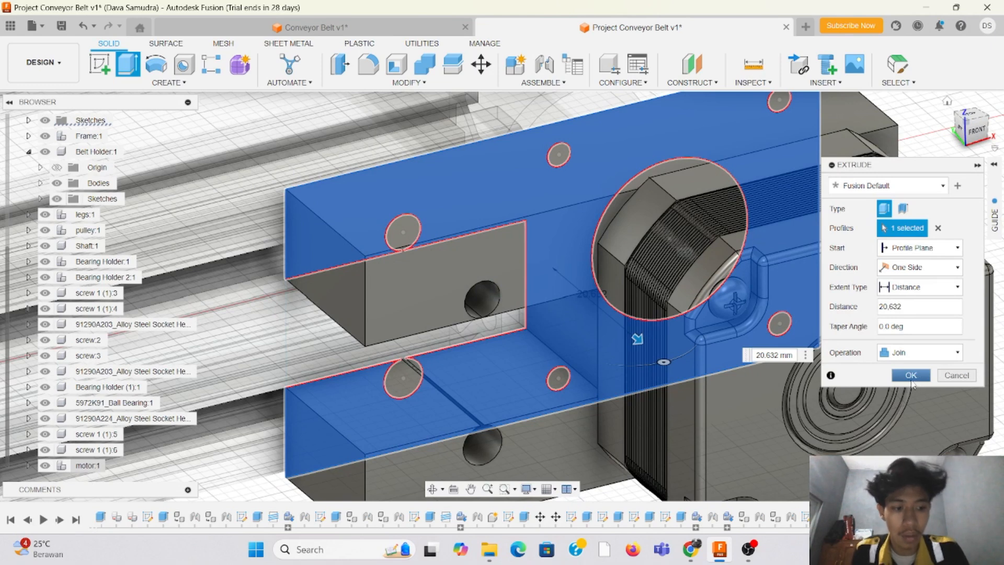
click(911, 378)
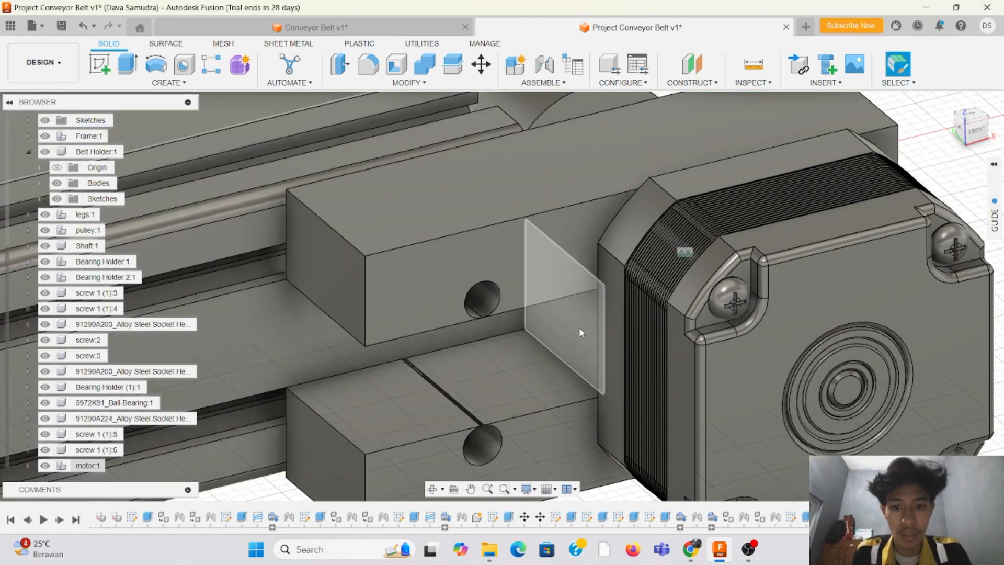
Step: Examine the extruded motor plate against the motor, the rail end and the rest of the conveyor
click(976, 130)
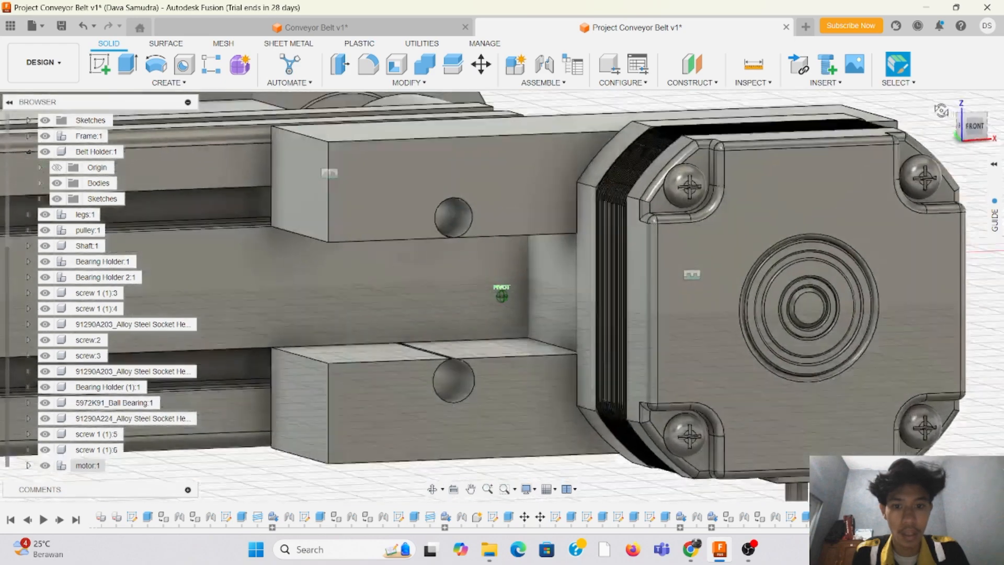
shift+middle_drag(536, 224, 586, 419)
click(955, 138)
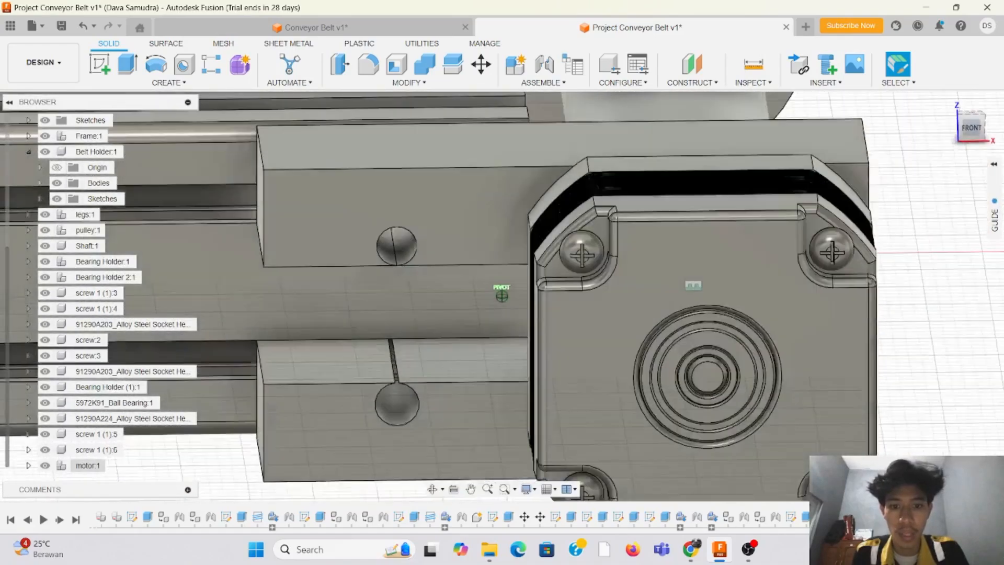
scroll(589, 243, down, 10)
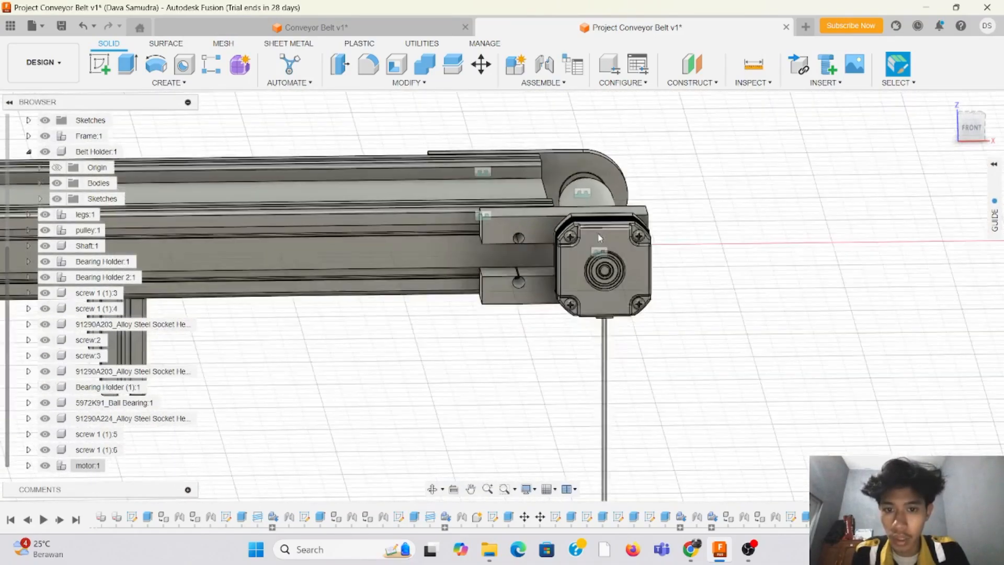
scroll(467, 224, down, 4)
scroll(541, 221, up, 3)
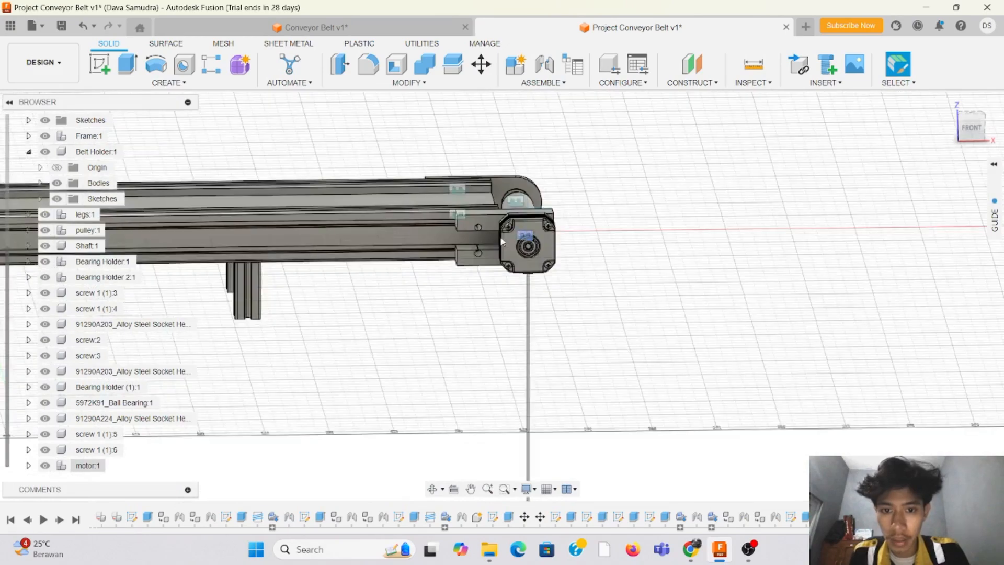
scroll(756, 180, down, 2)
scroll(764, 170, down, 2)
scroll(191, 153, up, 2)
scroll(574, 156, down, 4)
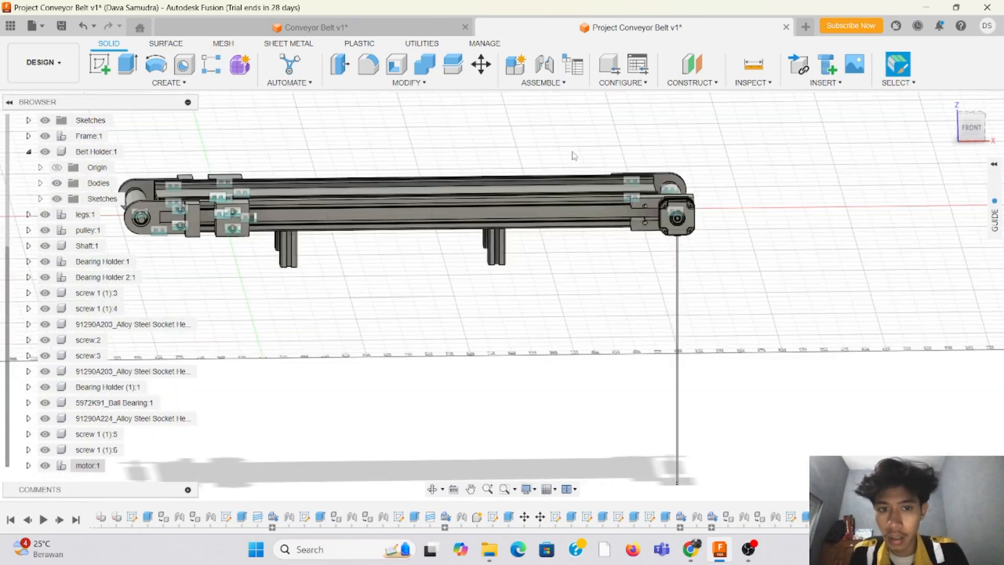
Step: Duplicate the bearing holder's upper socket screw with its joint into the motor plate's upper and lower rail holes
scroll(223, 166, up, 4)
scroll(223, 166, up, 5)
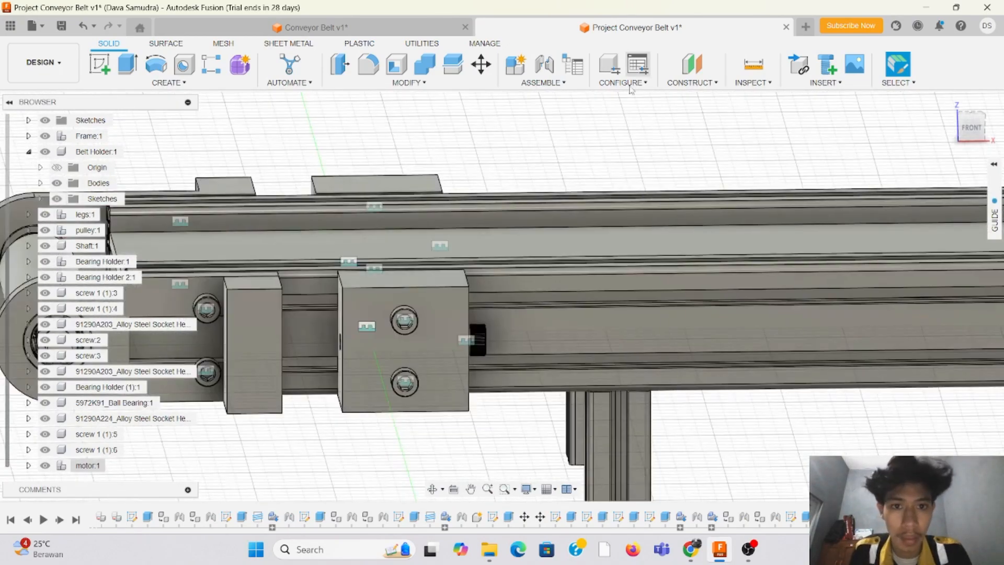
click(556, 83)
click(544, 127)
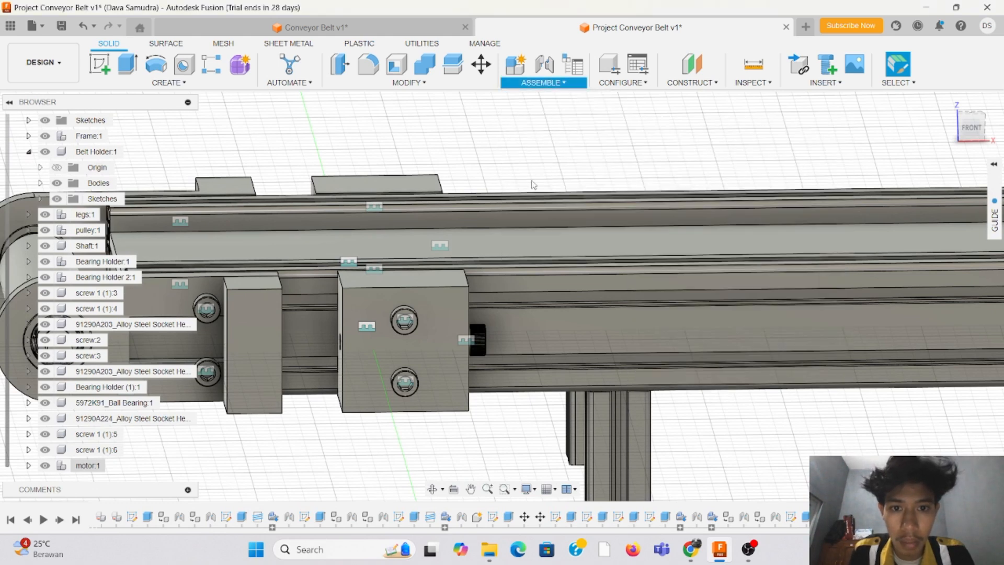
click(410, 331)
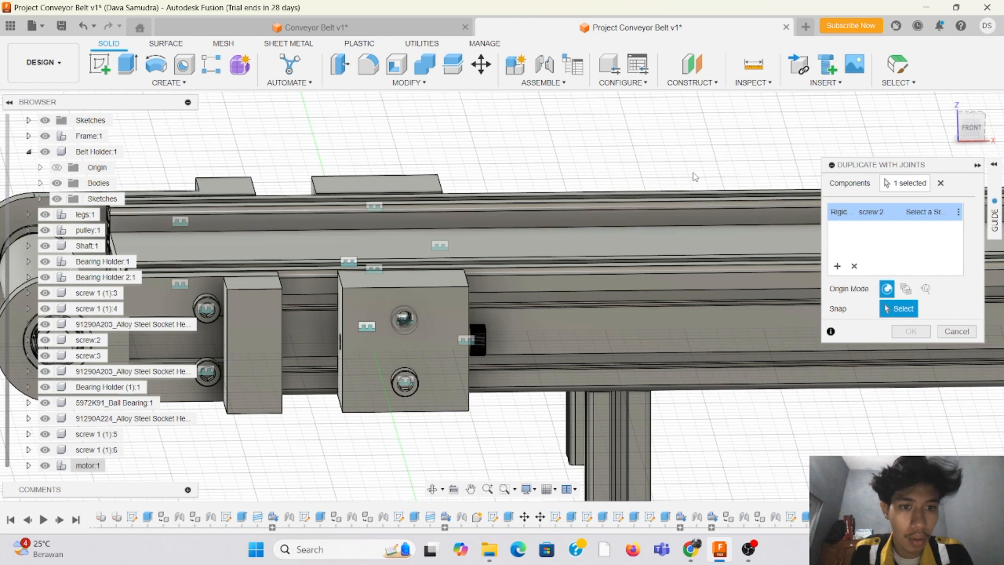
scroll(695, 176, down, 10)
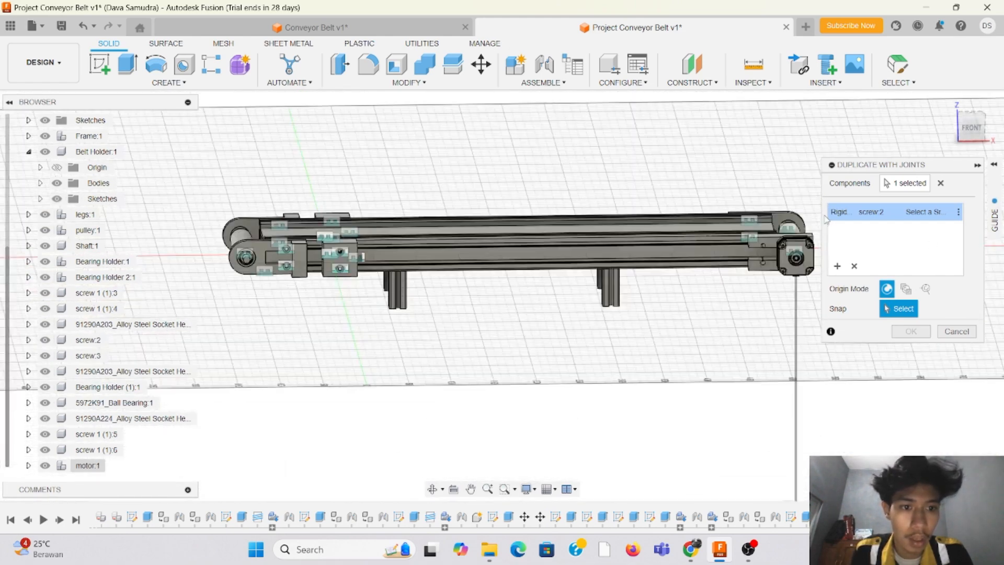
scroll(790, 237, up, 10)
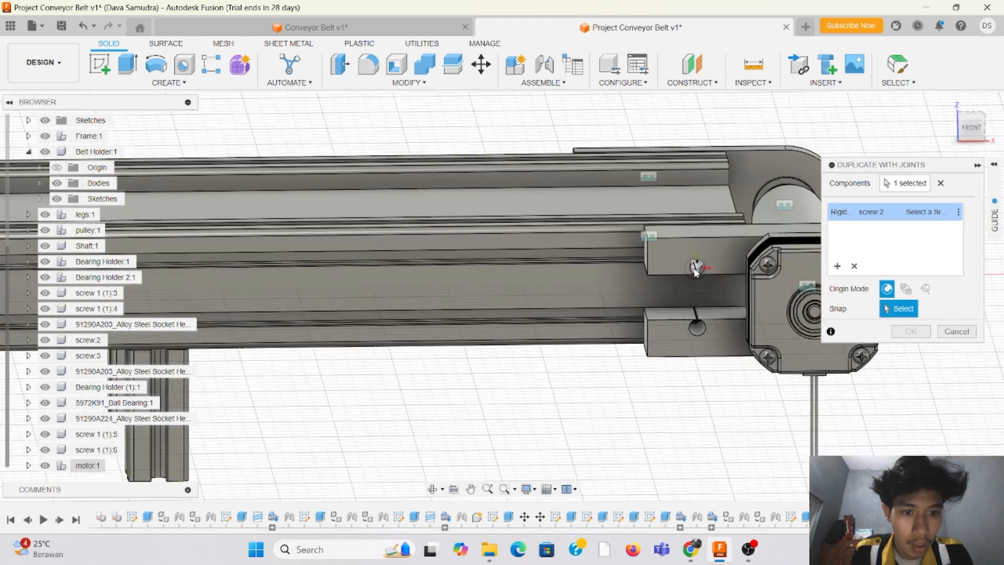
scroll(696, 269, up, 3)
click(706, 271)
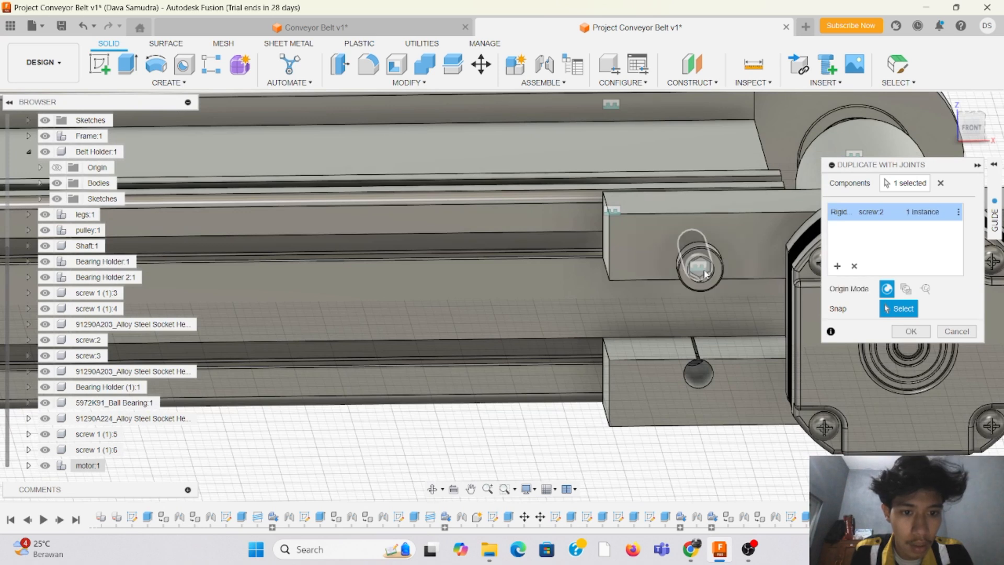
click(704, 383)
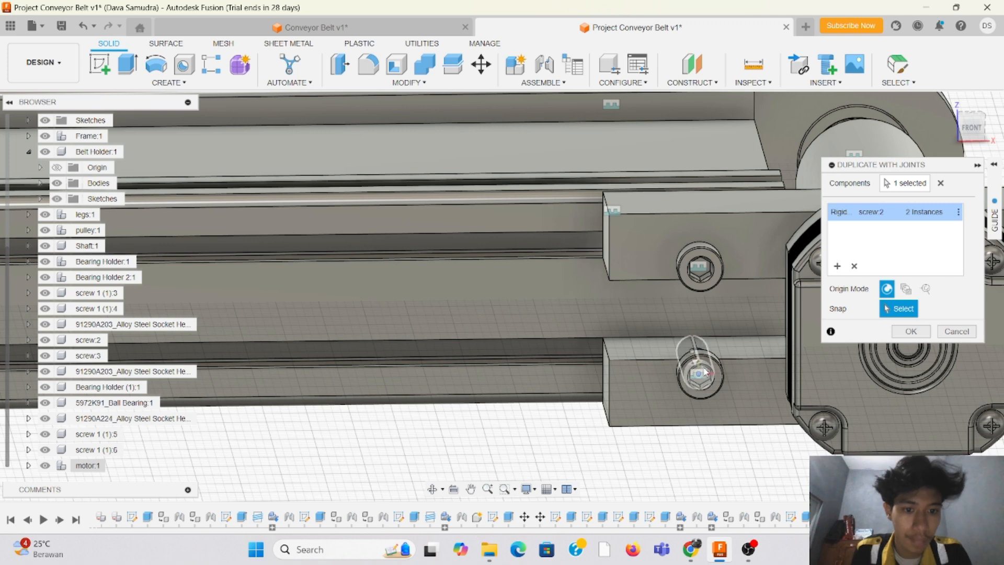
click(910, 331)
Step: Move the two duplicated plate screws, screw:4 and screw:5, into the motor component
scroll(83, 481, down, 2)
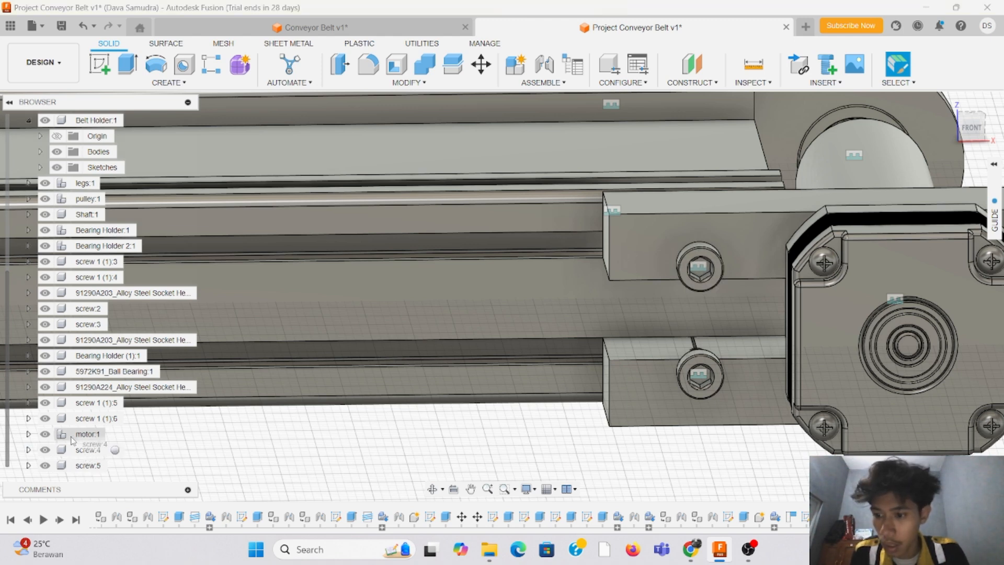
drag(73, 441, 74, 436)
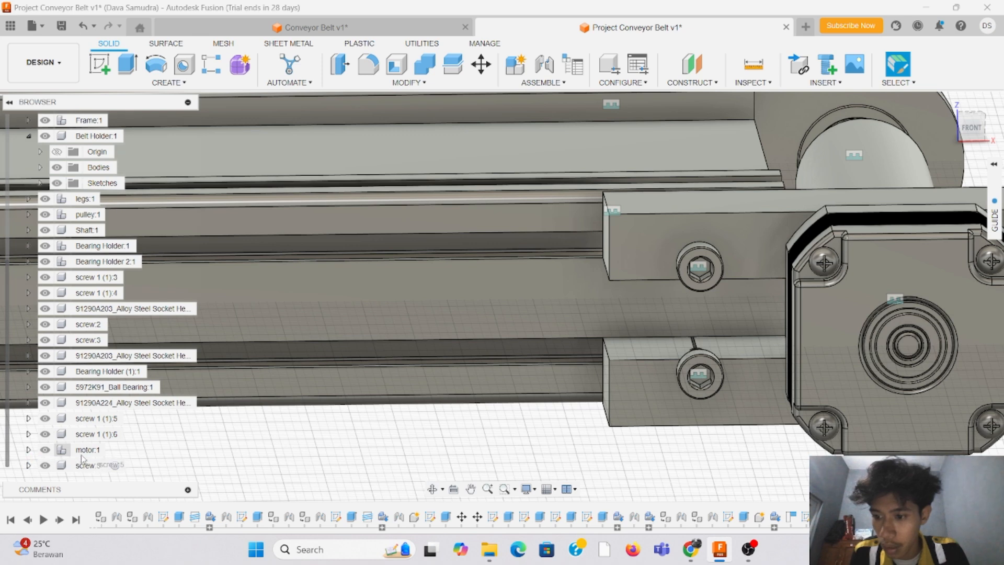
drag(63, 463, 87, 454)
Step: Inspect the motor plate from the back and the conveyor's end, checking the motor screw holes and the roller's position
scroll(471, 312, down, 4)
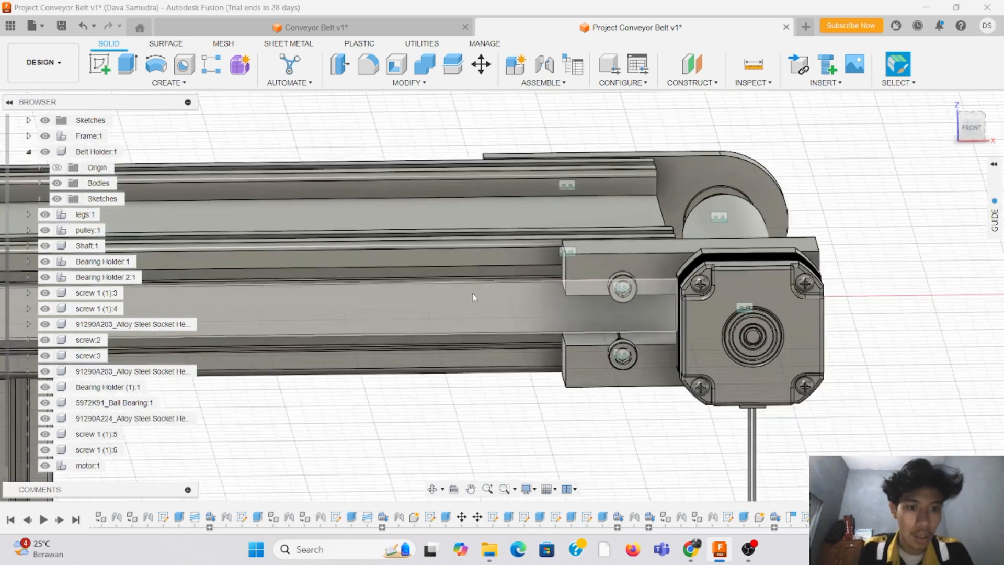
mouse_move(962, 142)
mouse_down()
mouse_move(920, 157)
mouse_move(872, 125)
mouse_move(867, 151)
mouse_move(849, 157)
mouse_move(815, 124)
mouse_move(817, 137)
mouse_move(838, 146)
mouse_up()
scroll(841, 145, down, 3)
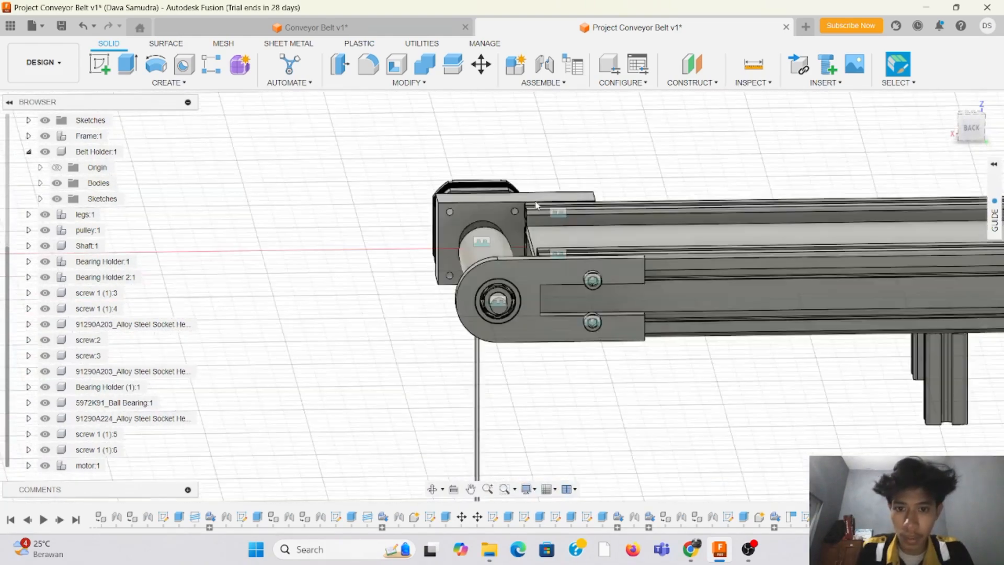
scroll(408, 229, up, 5)
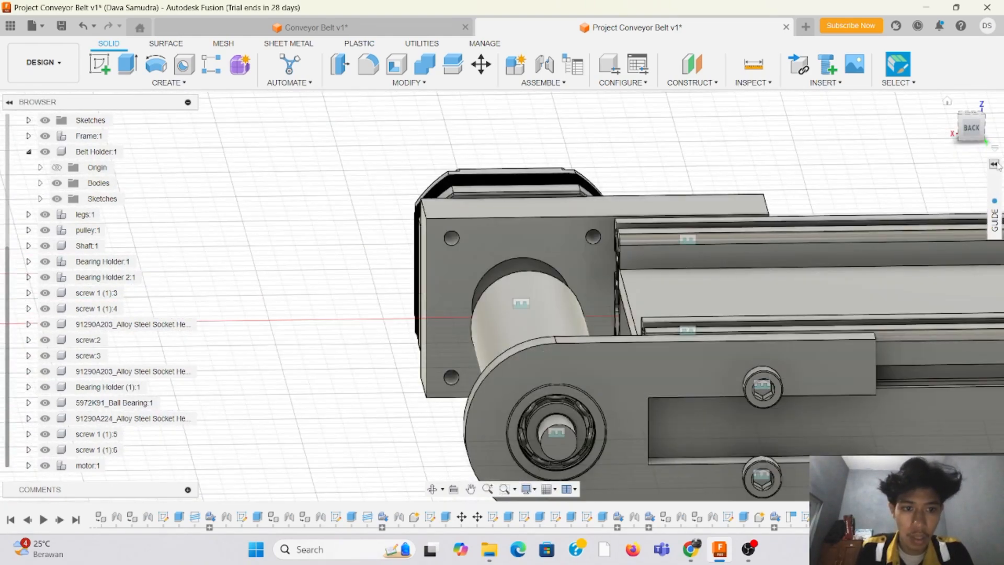
mouse_move(970, 137)
mouse_down()
mouse_move(999, 148)
mouse_move(983, 107)
mouse_move(969, 110)
mouse_move(963, 138)
mouse_move(970, 131)
mouse_move(1001, 146)
mouse_up()
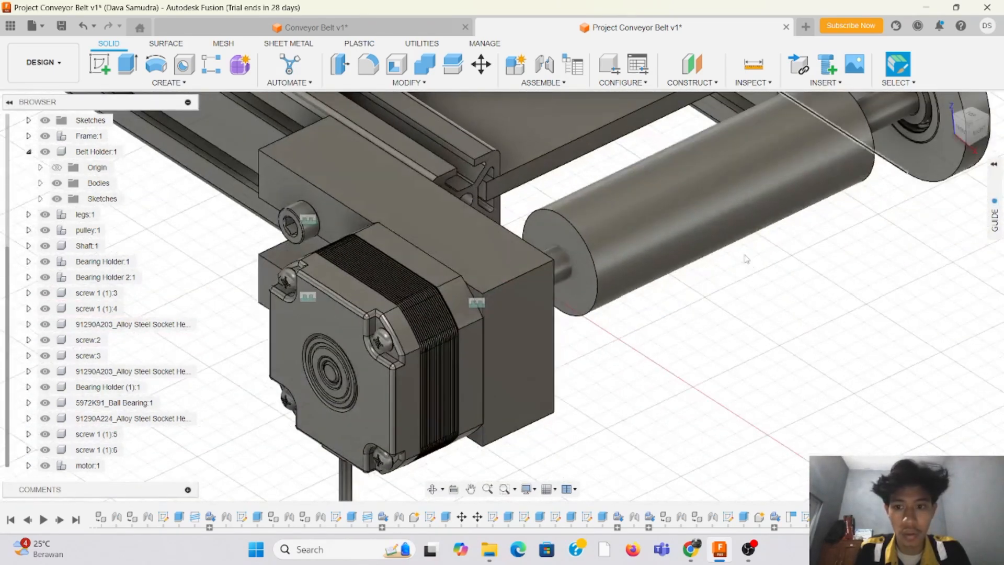
scroll(710, 280, down, 1)
scroll(470, 288, up, 2)
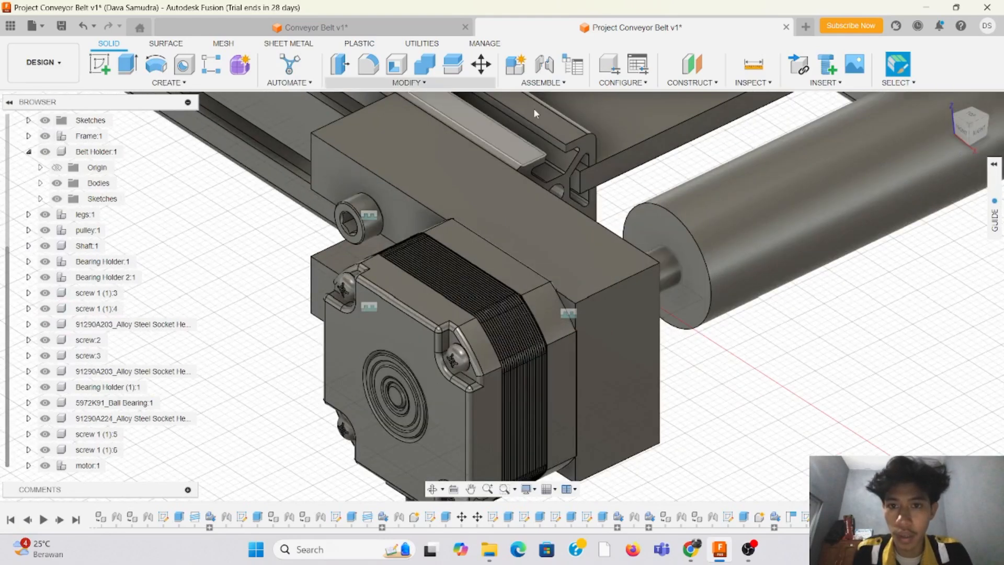
click(543, 83)
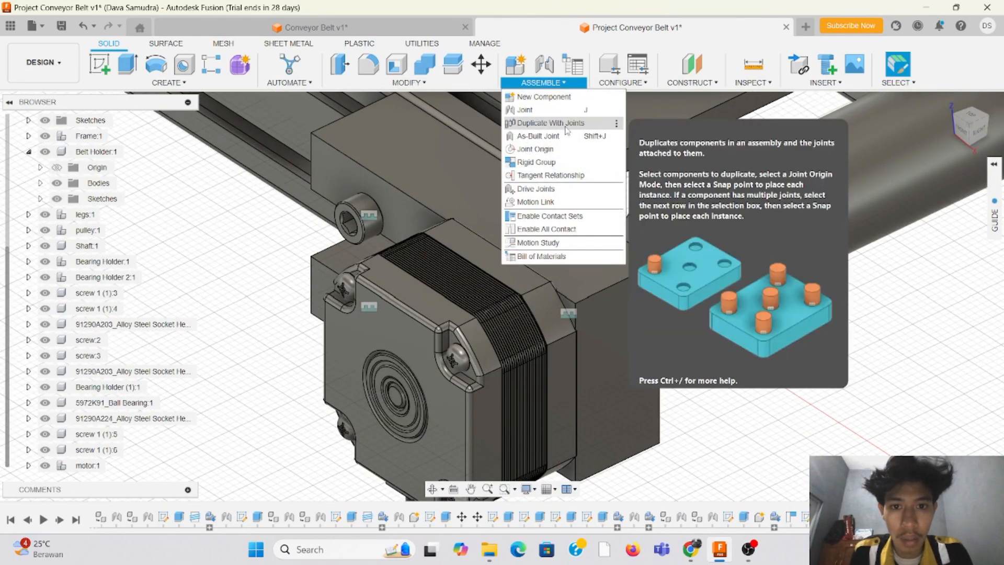
click(363, 214)
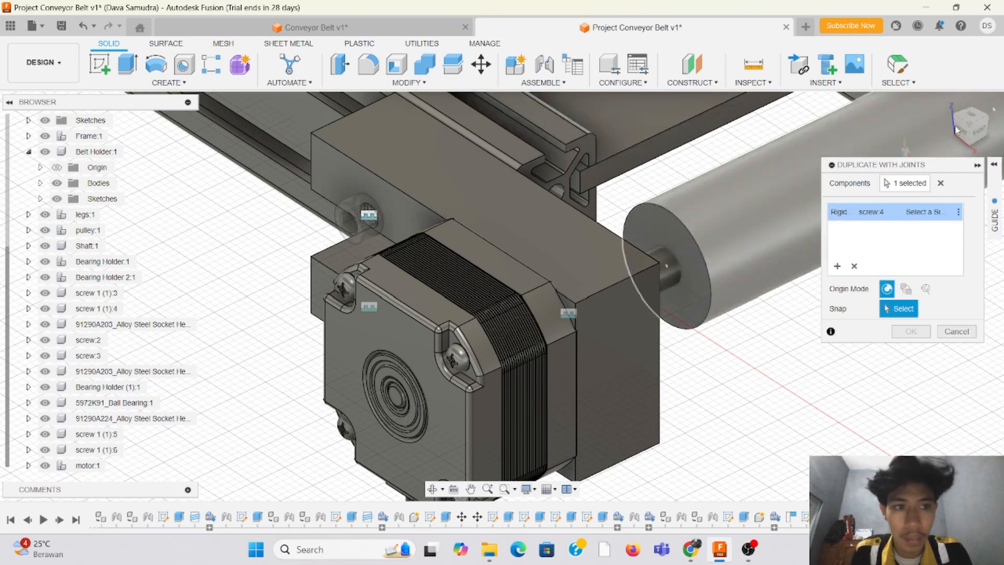
drag(949, 122, 819, 126)
click(568, 259)
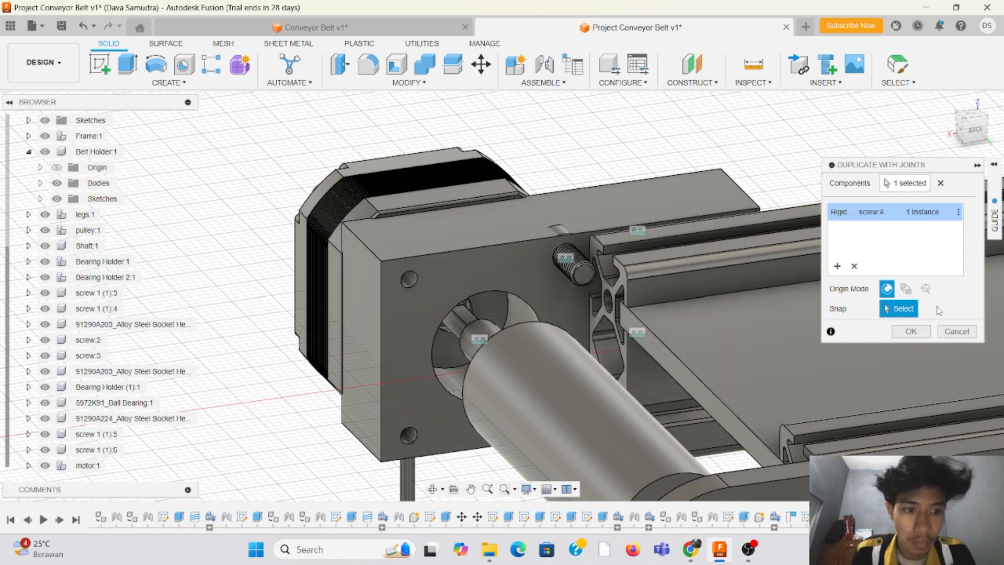
click(948, 335)
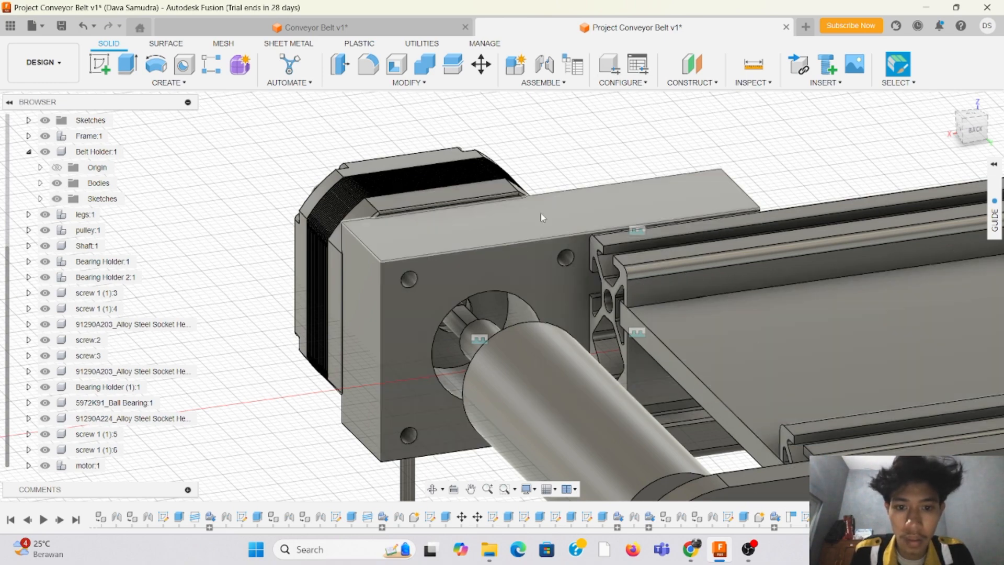
Step: Search the McMaster-Carr component catalog for screws
mouse_move(980, 131)
mouse_down()
mouse_move(993, 120)
mouse_move(1003, 135)
mouse_move(963, 137)
mouse_move(956, 116)
mouse_move(940, 142)
mouse_up()
scroll(565, 273, down, 5)
scroll(563, 272, down, 3)
scroll(884, 202, up, 2)
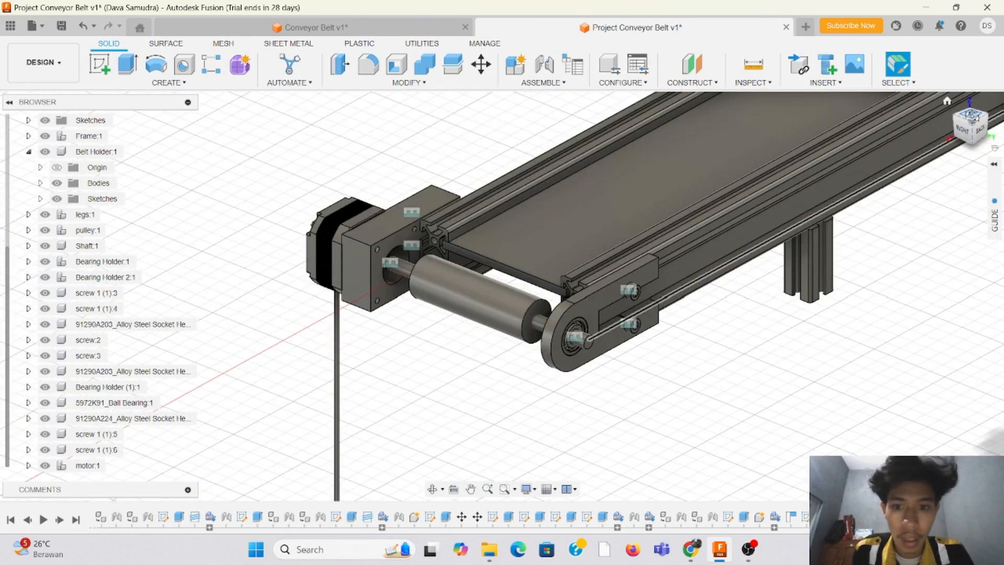
drag(974, 117, 923, 116)
scroll(447, 176, up, 3)
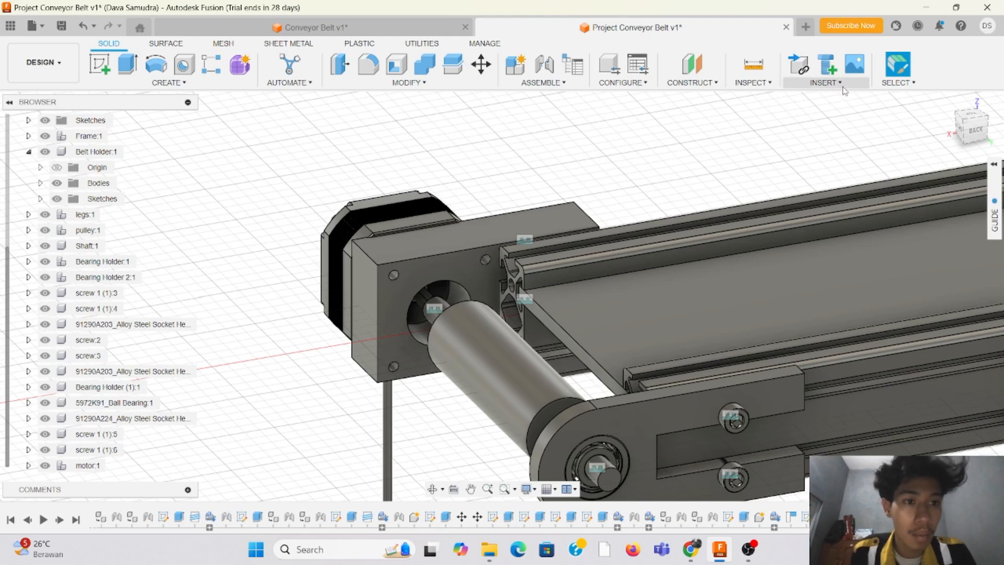
scroll(397, 285, up, 3)
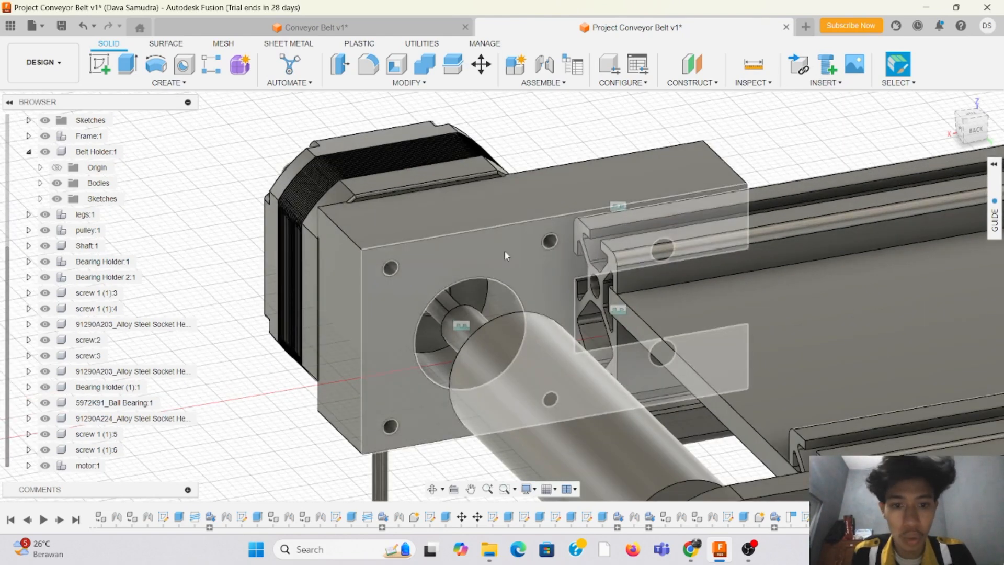
click(839, 85)
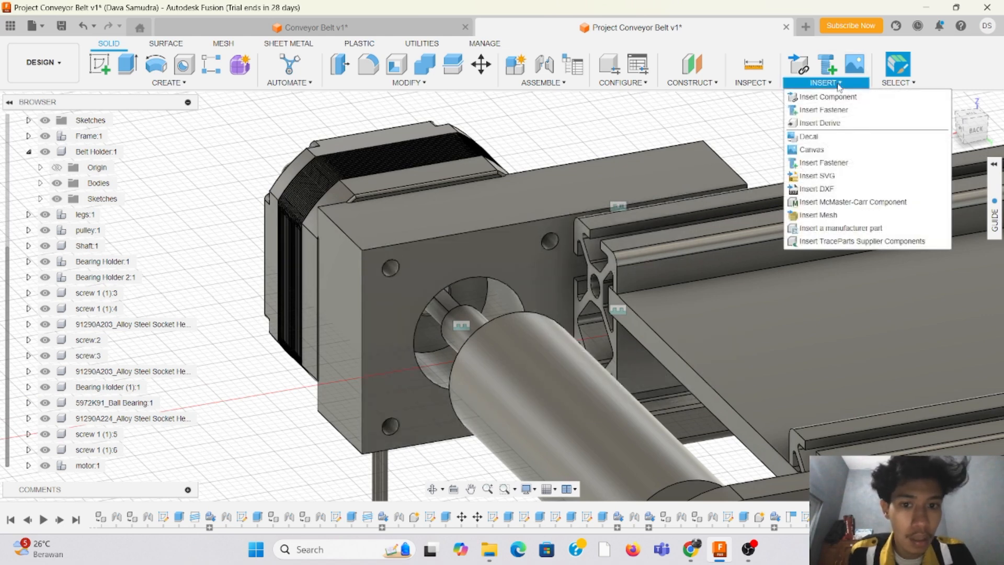
click(847, 202)
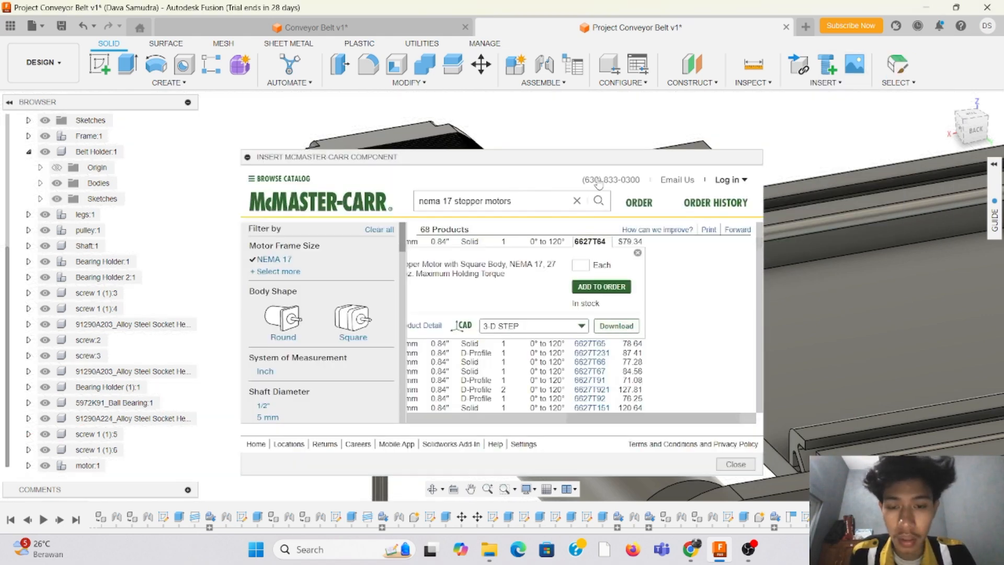
text(screws)
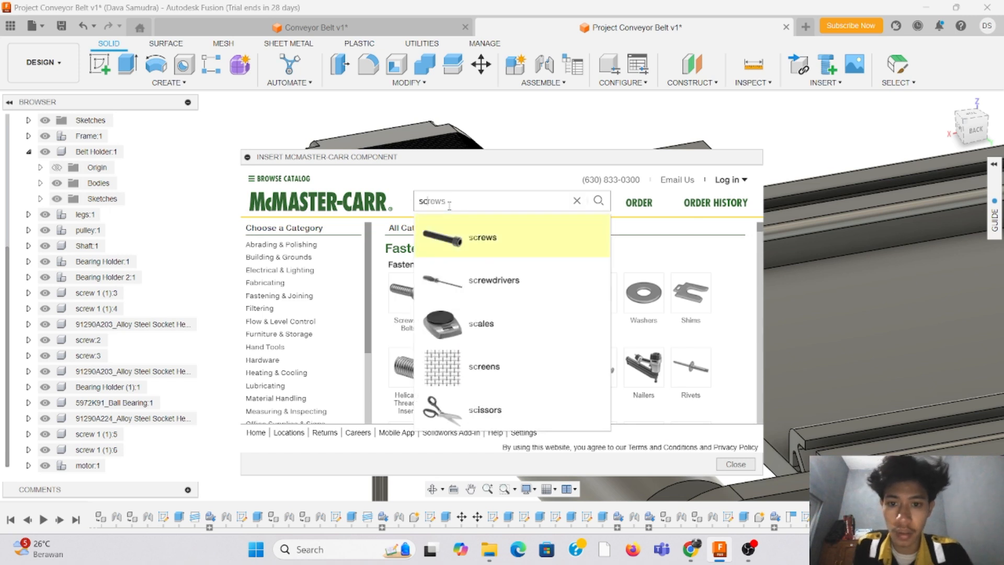
click(472, 244)
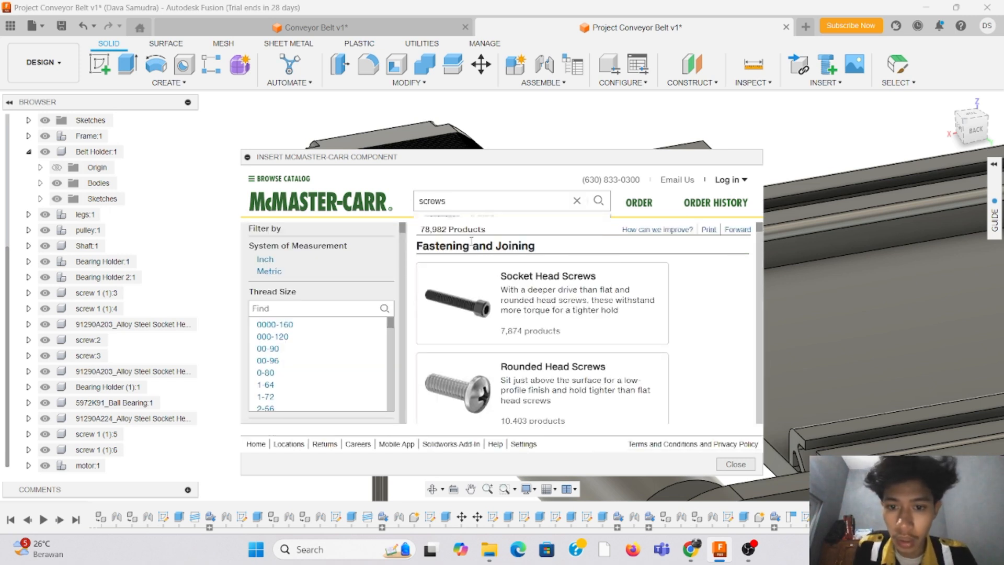
Step: Narrow the catalog results to socket head screws with thread size M3
scroll(361, 312, down, 10)
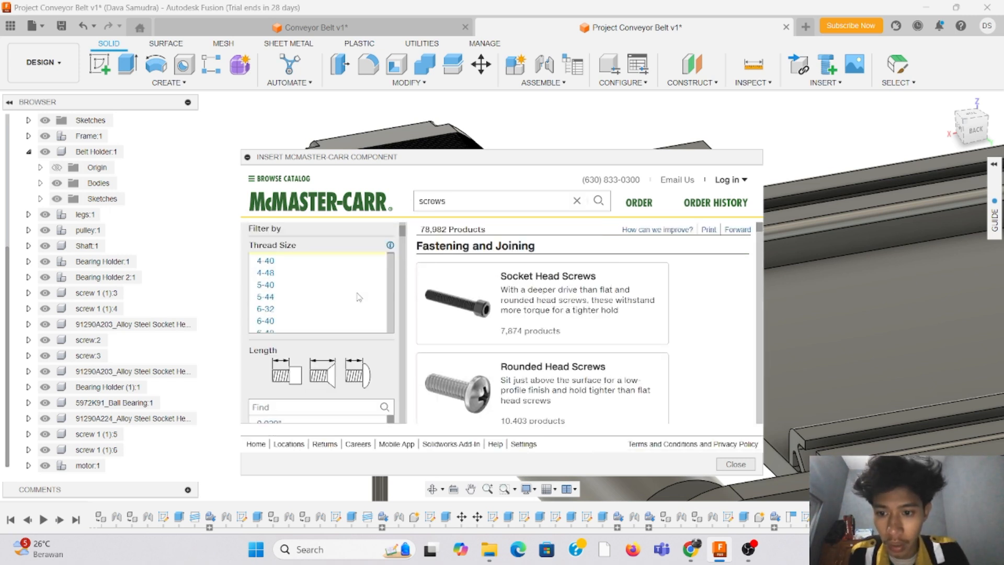
scroll(360, 296, up, 10)
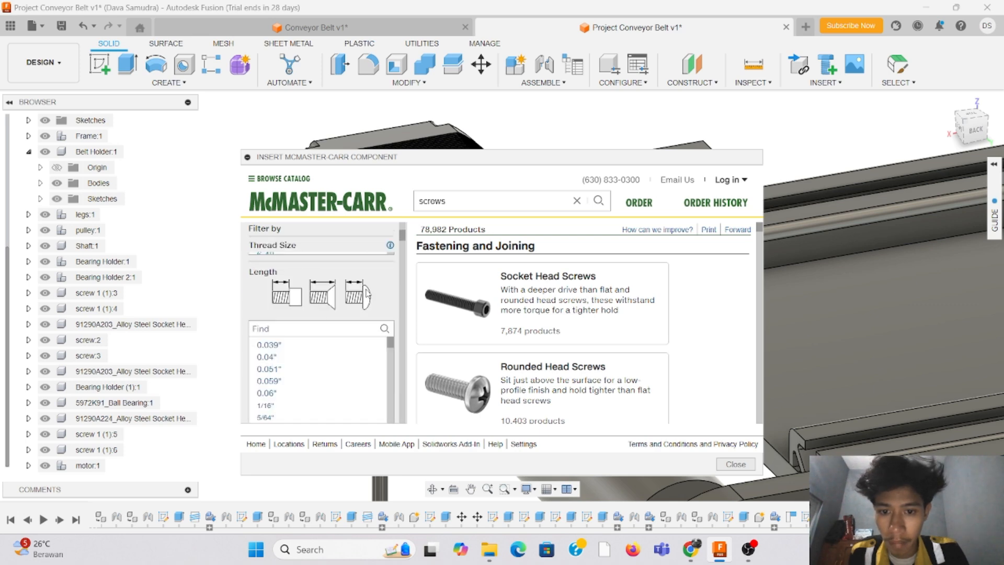
scroll(460, 320, down, 3)
scroll(534, 312, up, 3)
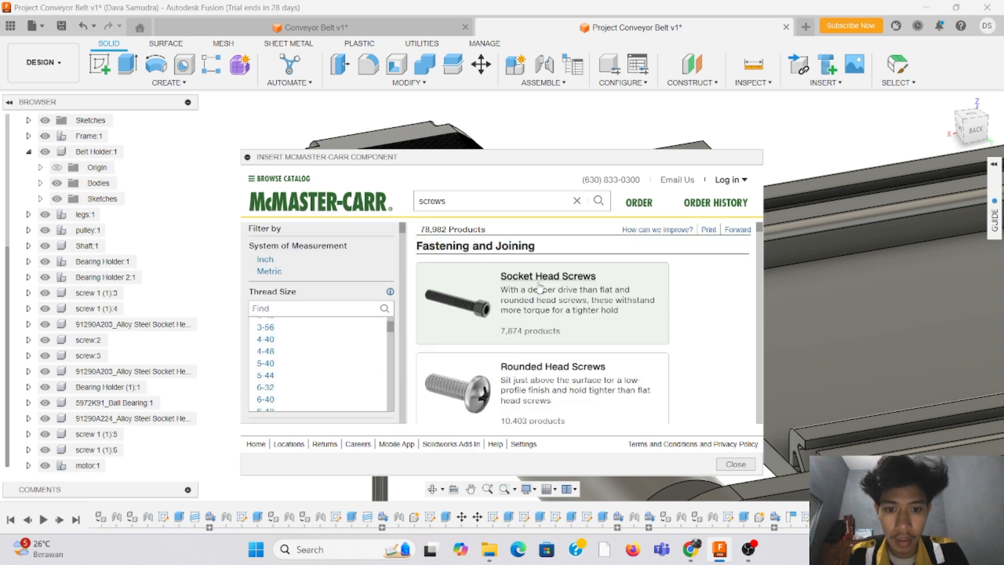
click(539, 282)
scroll(347, 314, down, 2)
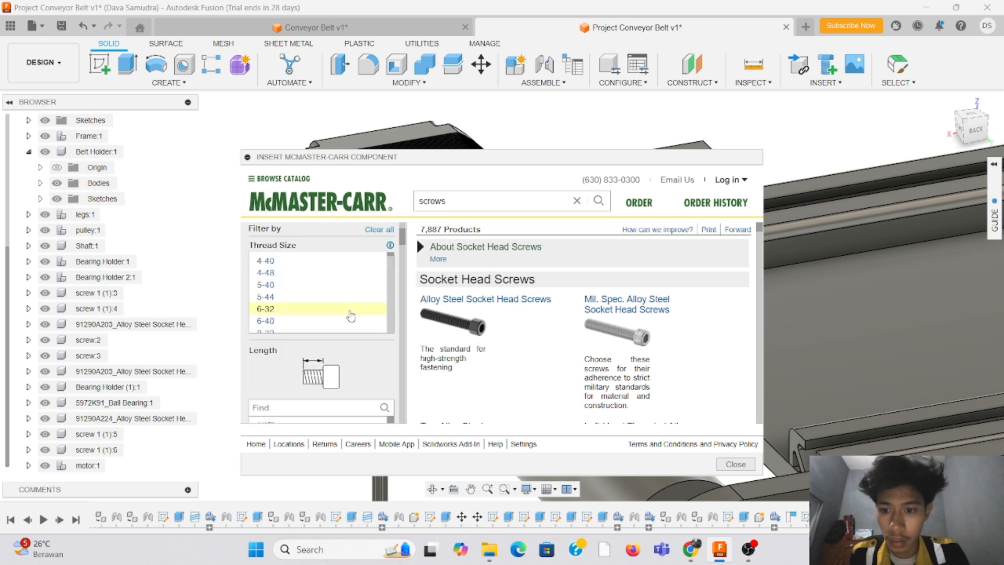
scroll(355, 304, up, 2)
scroll(341, 337, down, 15)
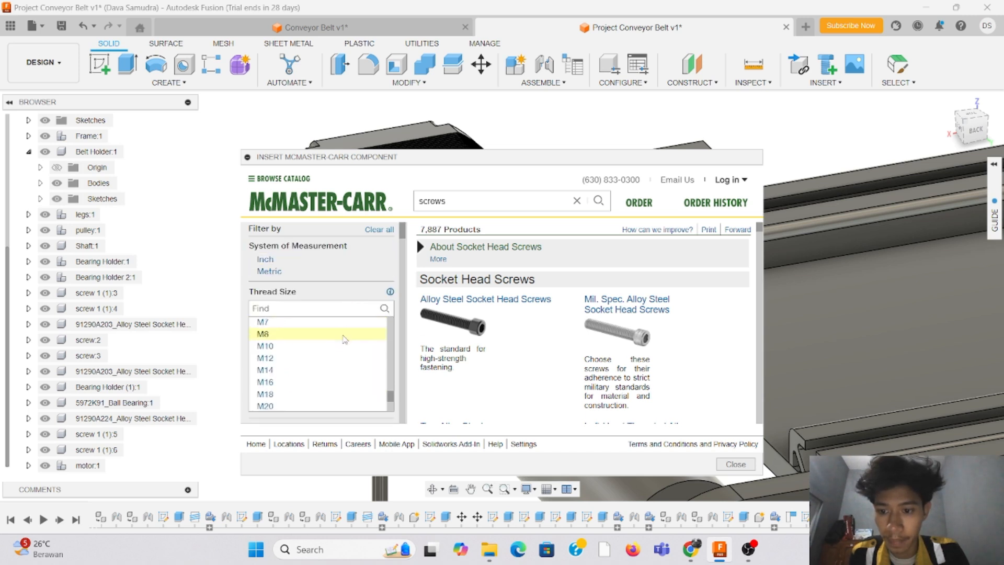
scroll(343, 342, up, 5)
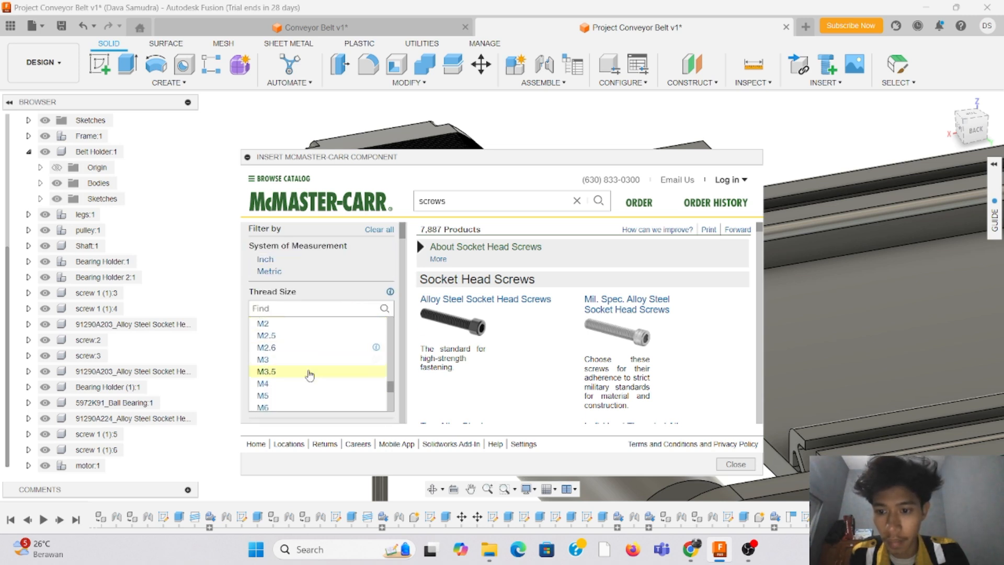
click(310, 360)
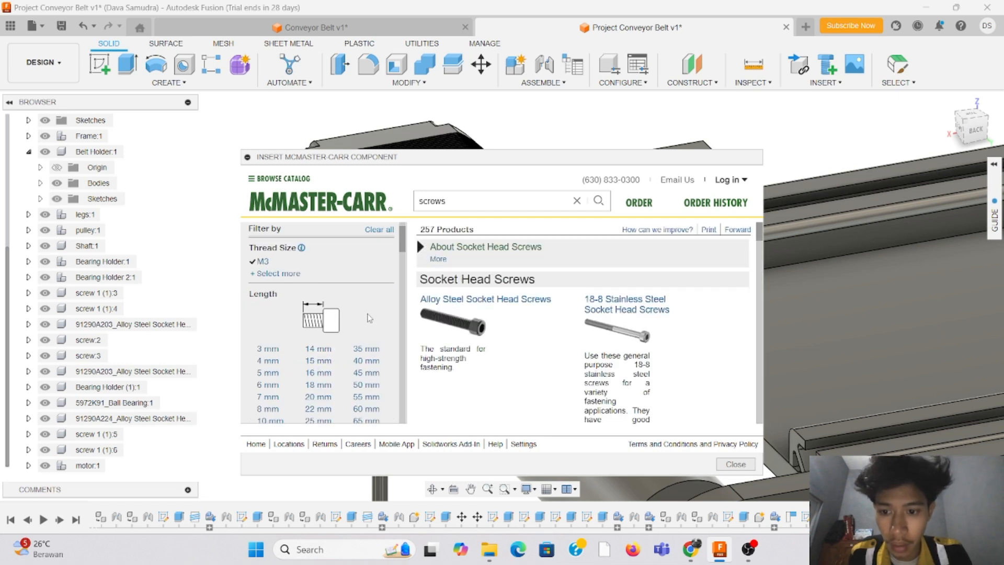
Step: Filter the screws to 12 mm length and insert the black-oxide alloy steel socket head screw 91290A117 as 3-D STEP
scroll(374, 335, down, 1)
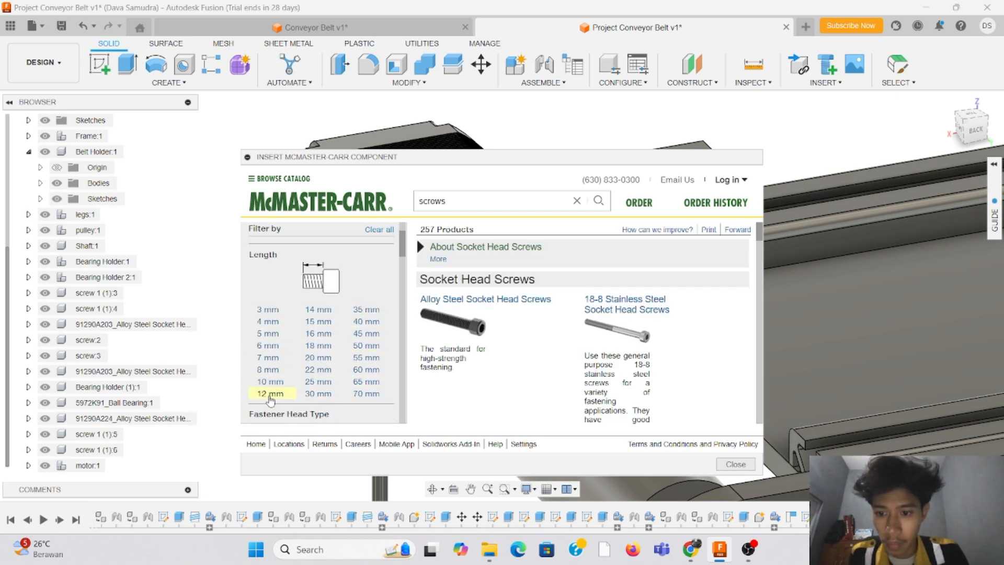
click(270, 396)
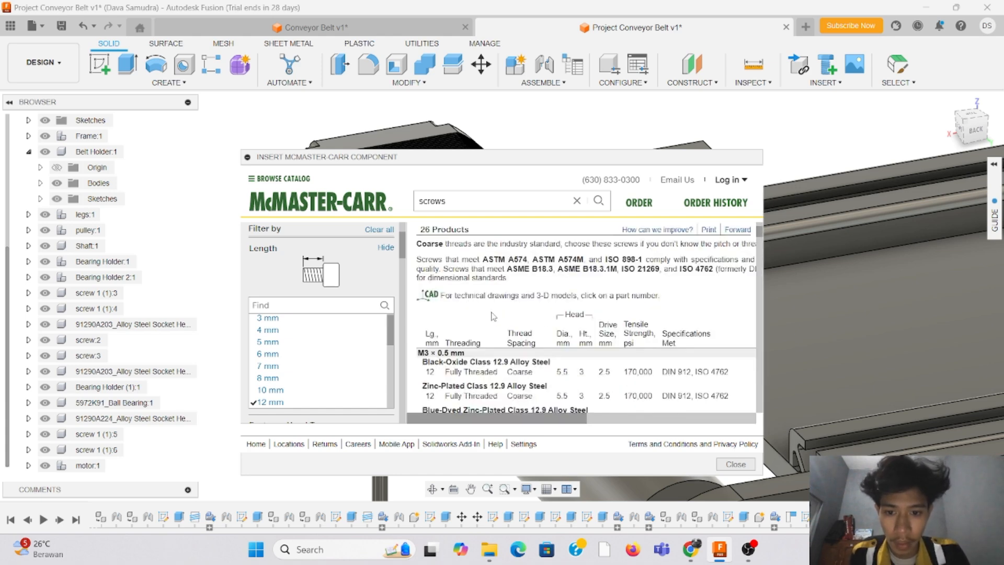
click(479, 373)
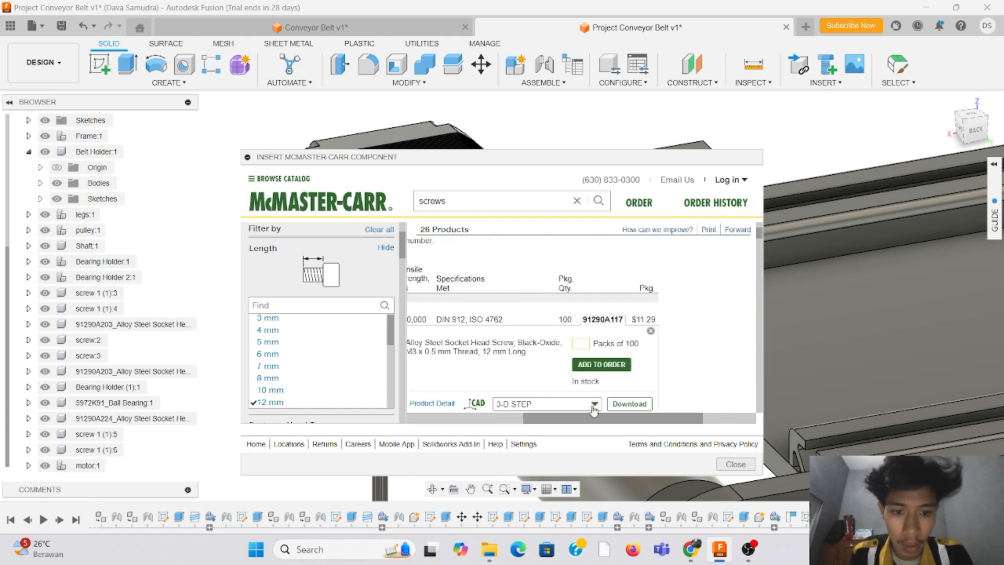
click(628, 404)
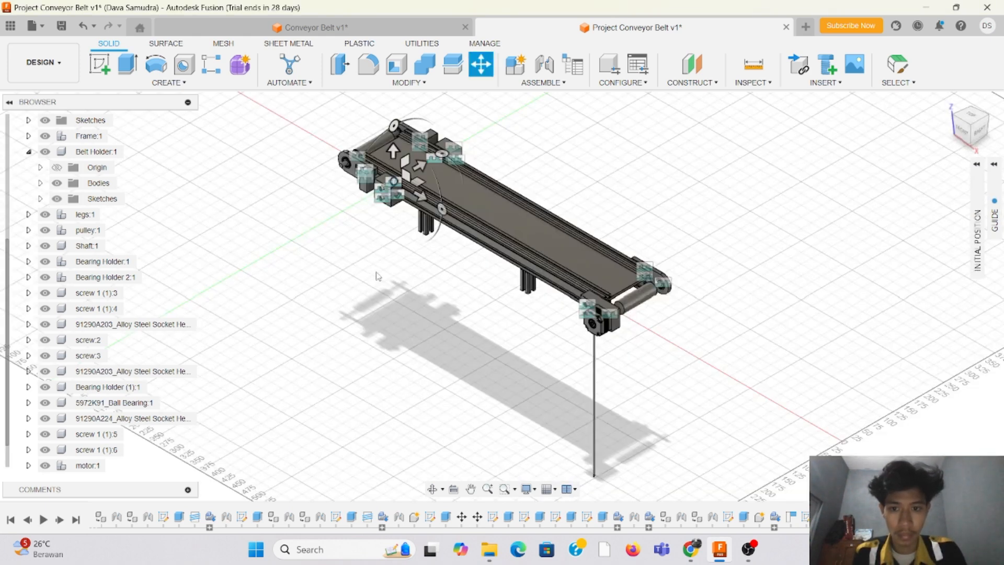
Step: Move the inserted M3 screw beneath the motor plate at the roller end, about 510.6, -37.2 and -56.2 mm from its insertion point
scroll(360, 229, up, 3)
drag(407, 182, 502, 322)
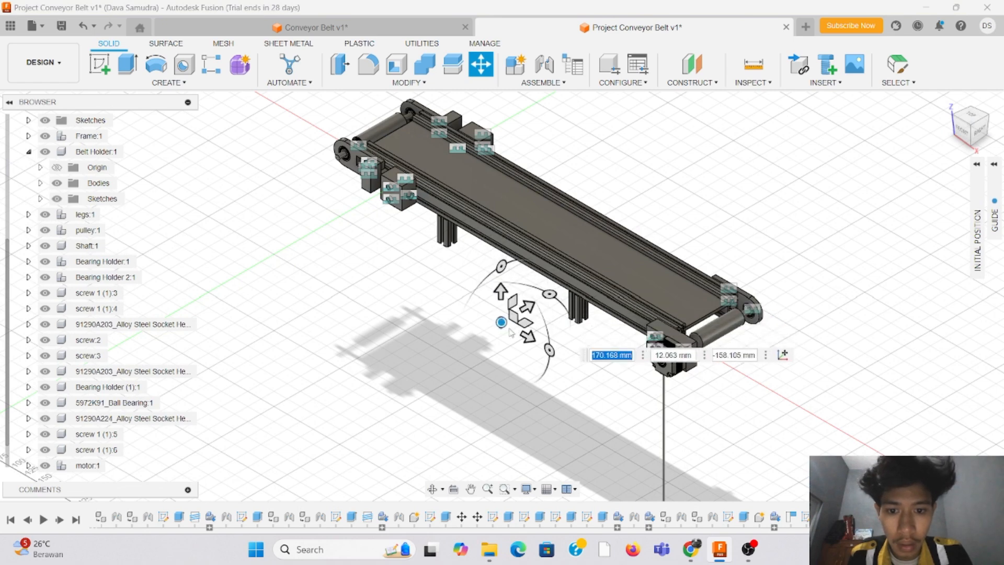
scroll(502, 332, up, 3)
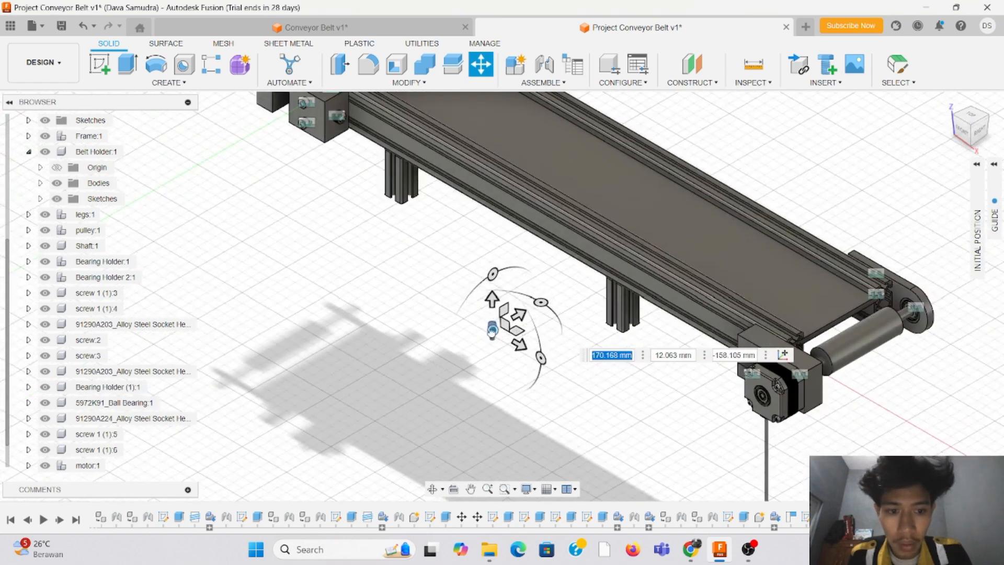
drag(493, 328, 840, 403)
scroll(921, 250, down, 3)
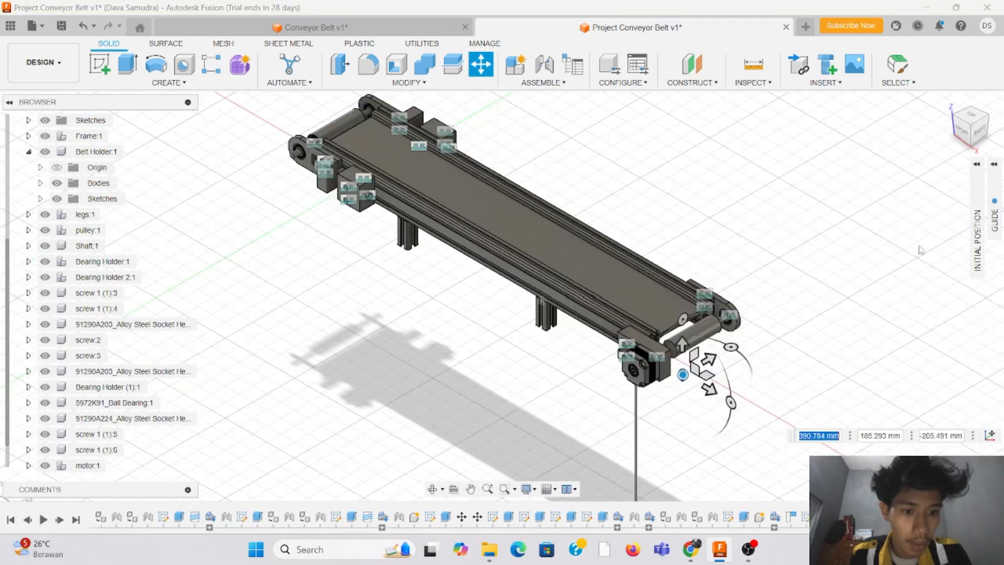
shift+middle_drag(753, 283, 542, 312)
drag(496, 405, 293, 289)
scroll(293, 289, up, 5)
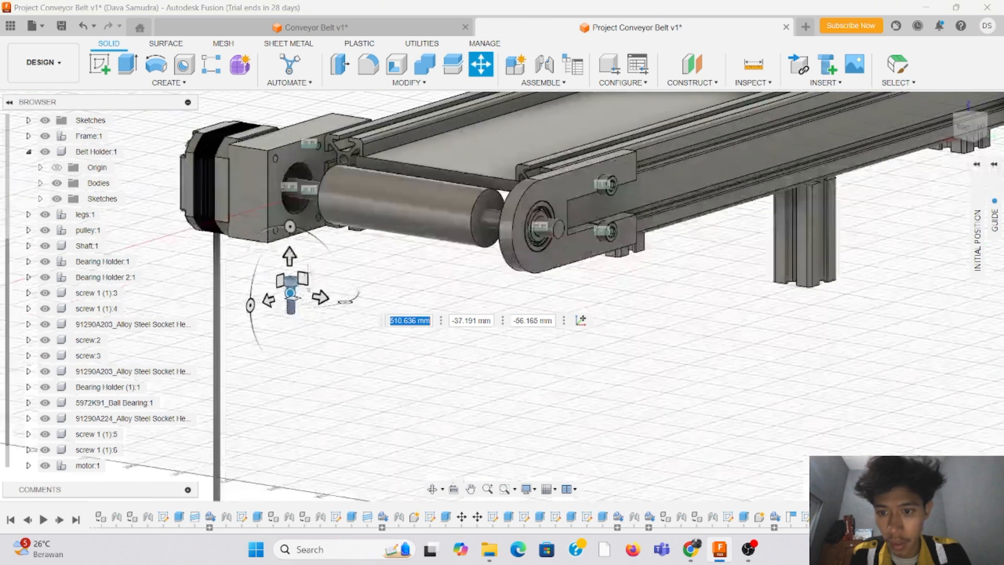
Step: Rotate the inserted M3 screw by about 54 degrees
drag(290, 227, 210, 212)
scroll(327, 301, down, 2)
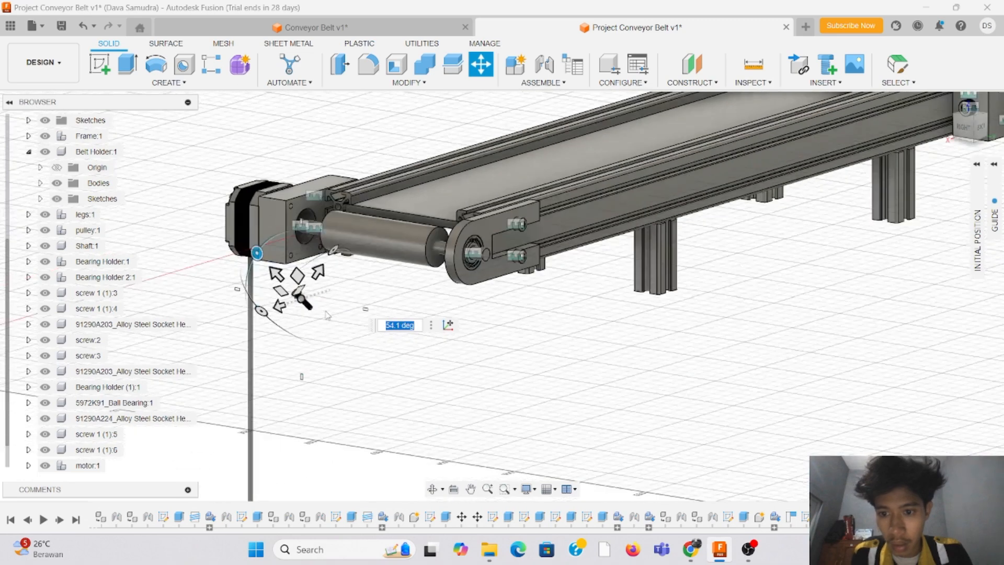
scroll(328, 301, up, 5)
scroll(493, 244, down, 3)
scroll(486, 188, up, 4)
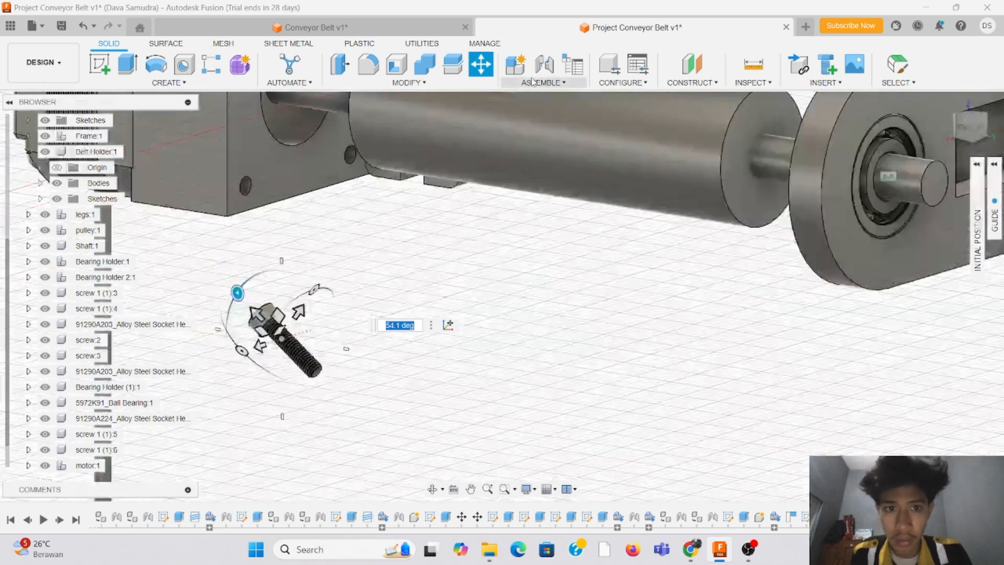
click(548, 84)
click(539, 111)
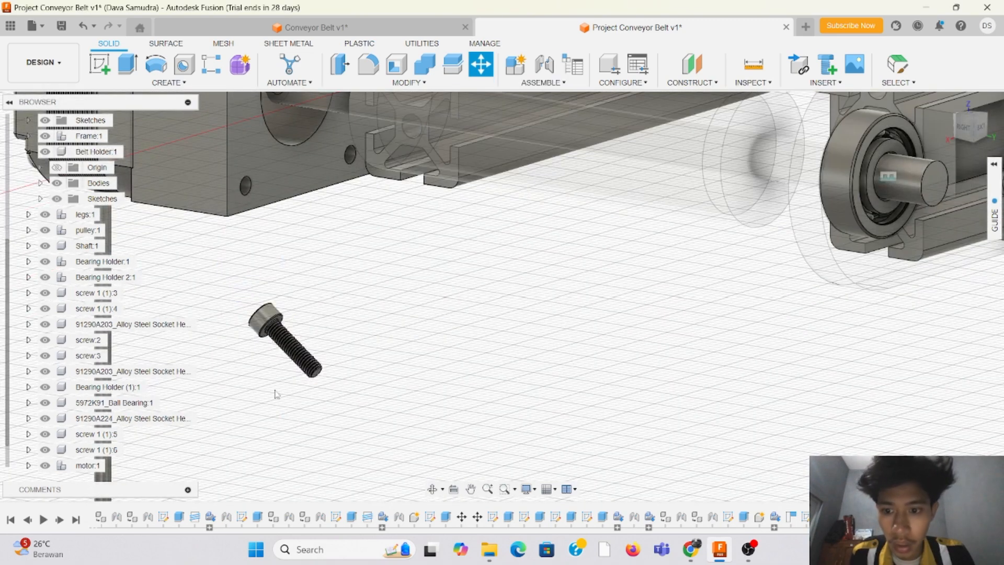
click(318, 377)
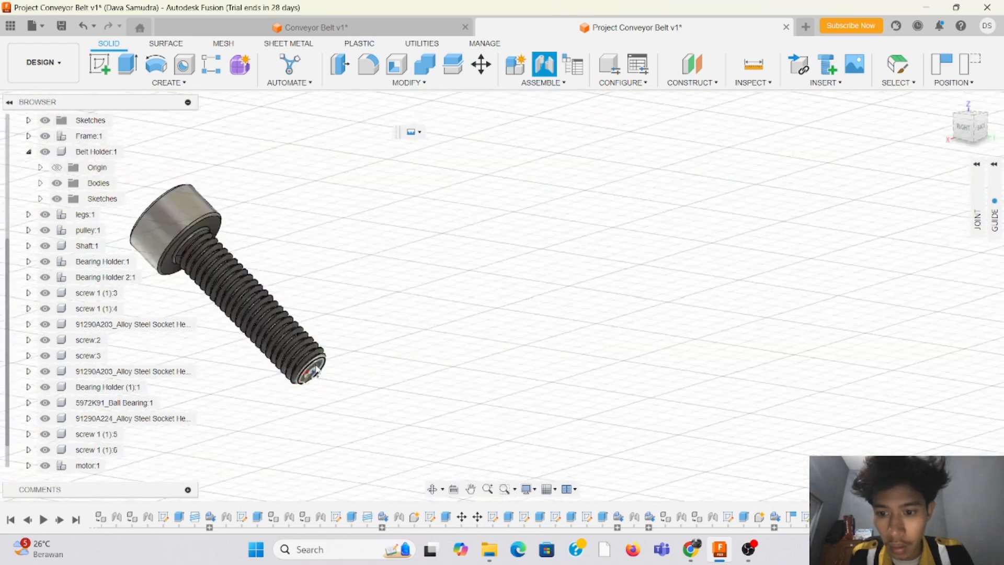
click(316, 372)
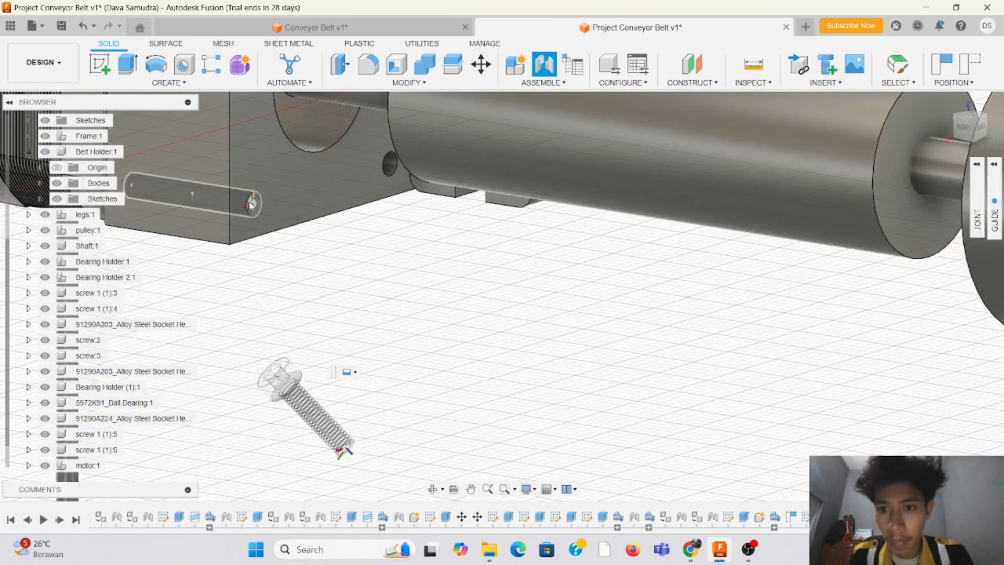
click(251, 206)
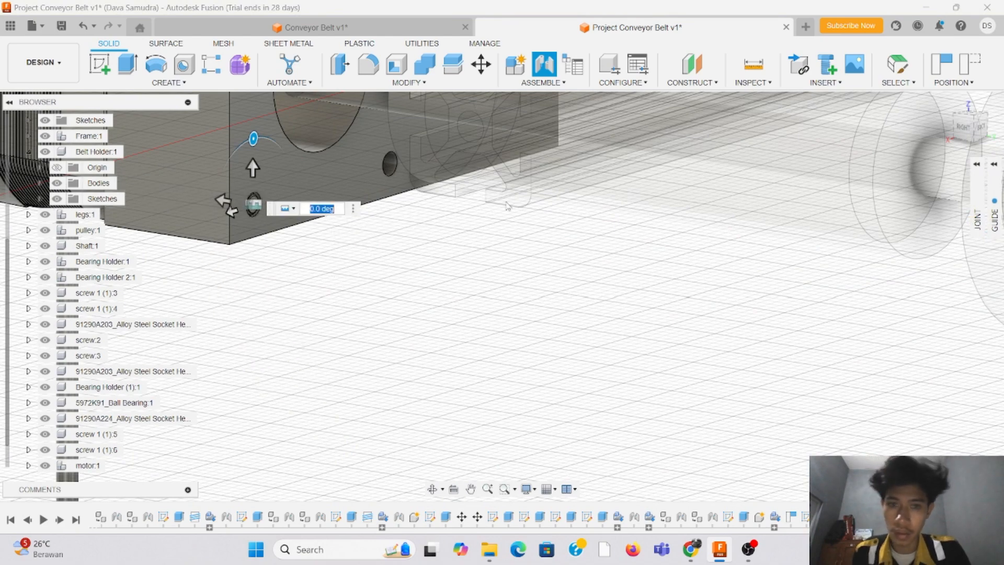
mouse_move(964, 120)
mouse_down()
mouse_move(943, 119)
mouse_move(958, 123)
mouse_up()
scroll(295, 314, up, 4)
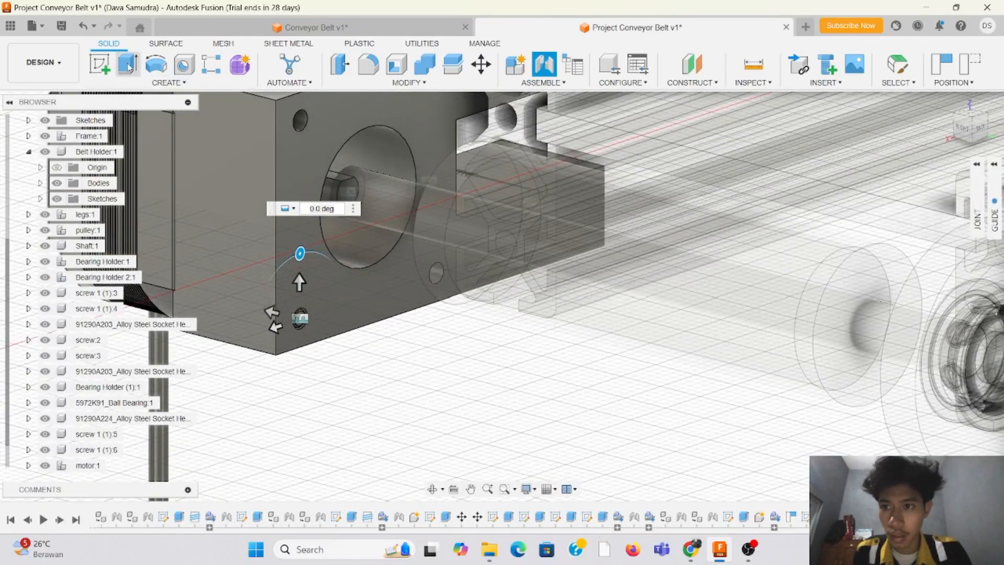
key(Escape)
Step: Rotate the M3 screw by about -186 degrees to turn its head to the opposite end
scroll(379, 365, down, 3)
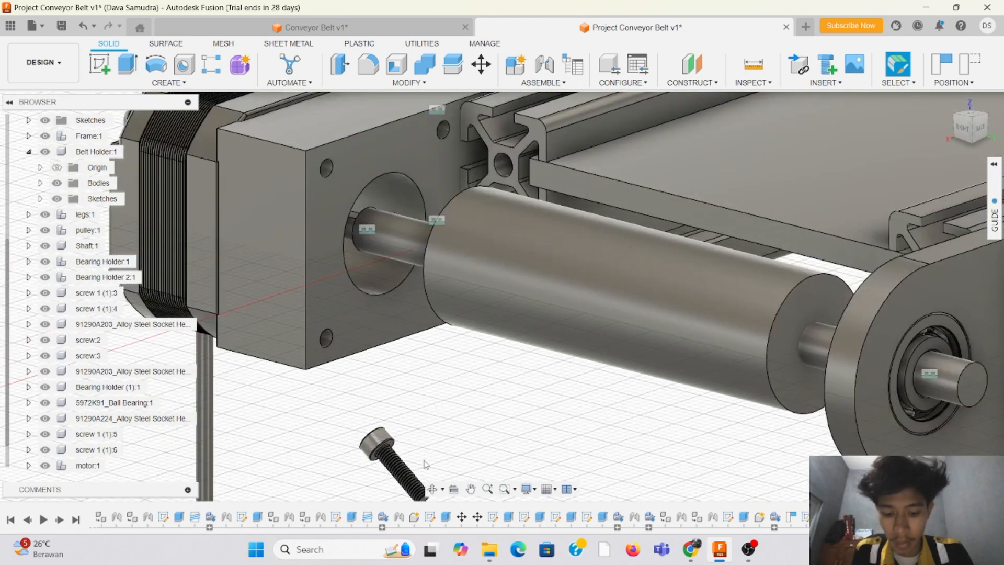
key(m)
click(387, 457)
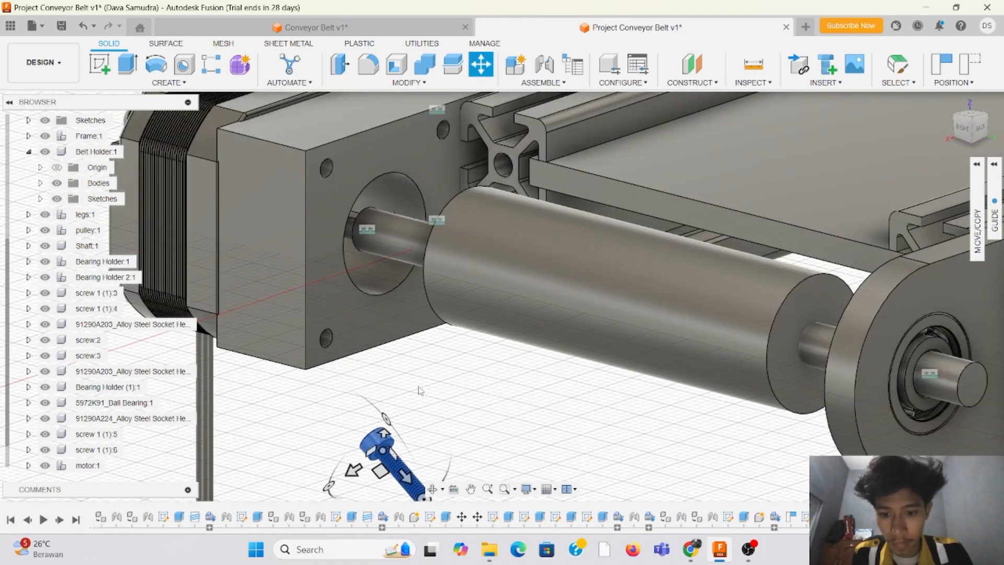
scroll(420, 390, down, 3)
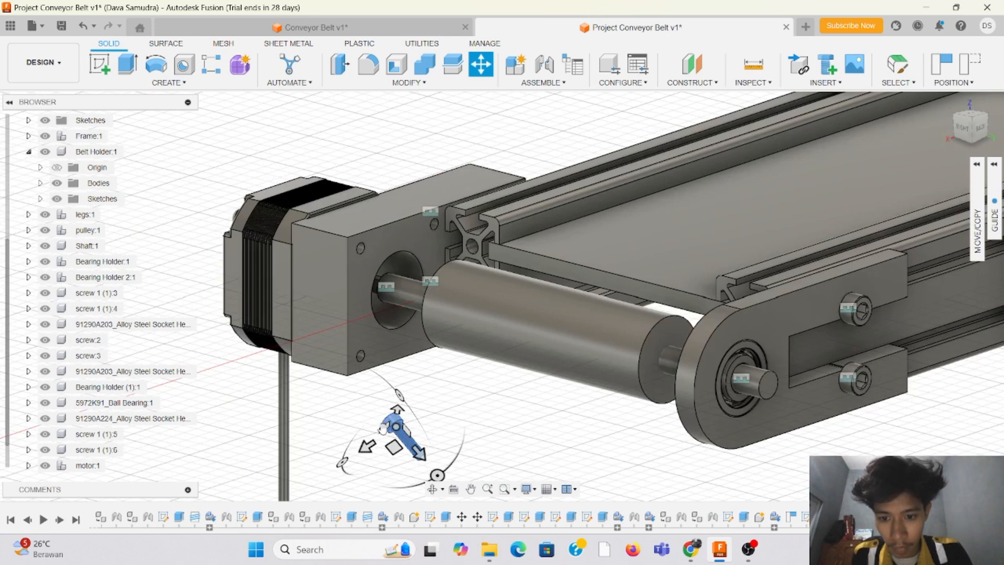
drag(402, 396, 325, 418)
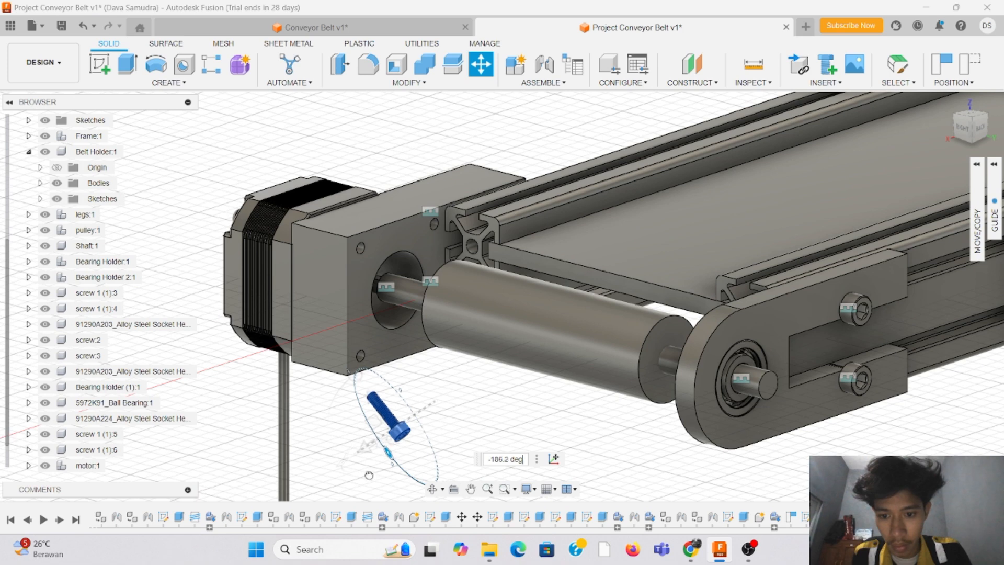
drag(370, 475, 371, 474)
Step: Move the M3 screw away from the motor plate into the open space below the roller, offset about -24 and 4.6 mm
drag(398, 430, 462, 432)
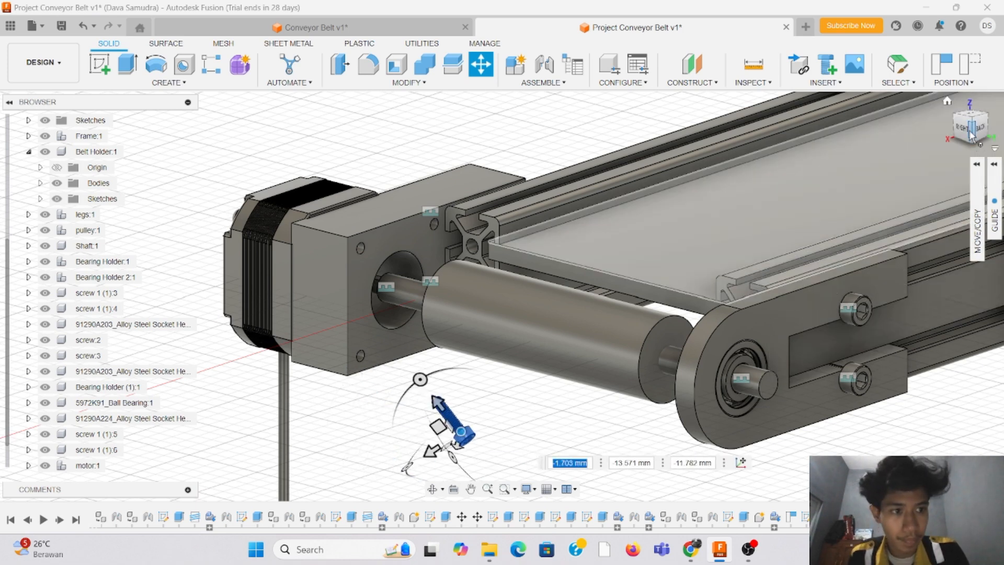
drag(965, 130, 981, 137)
scroll(546, 287, down, 5)
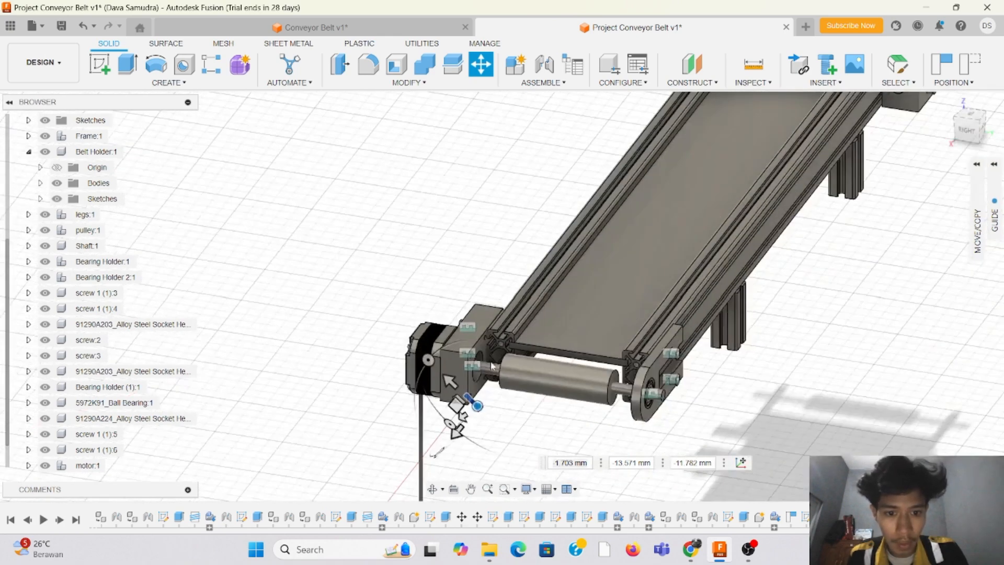
scroll(494, 379, up, 4)
middle_drag(489, 434, 577, 423)
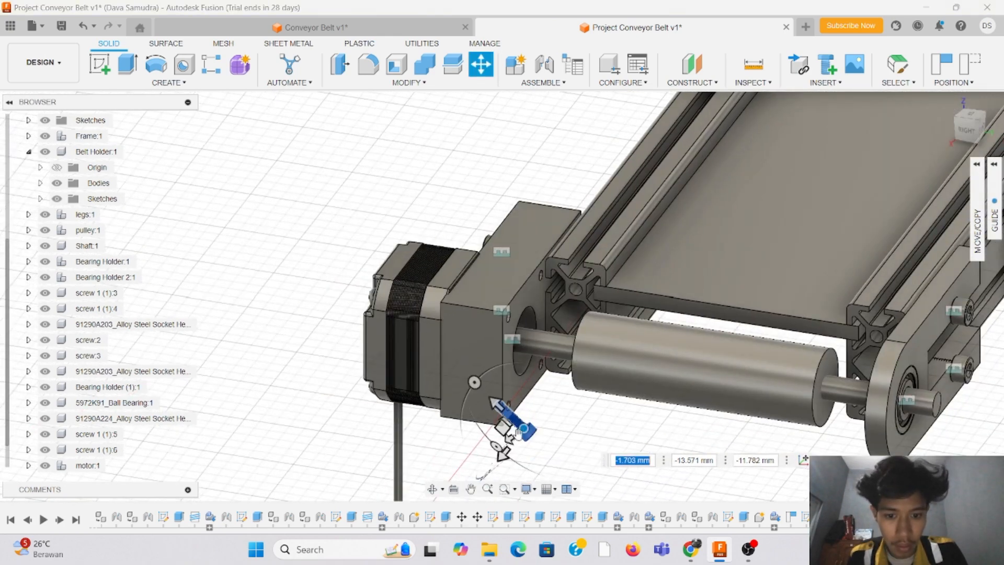
drag(505, 413, 612, 450)
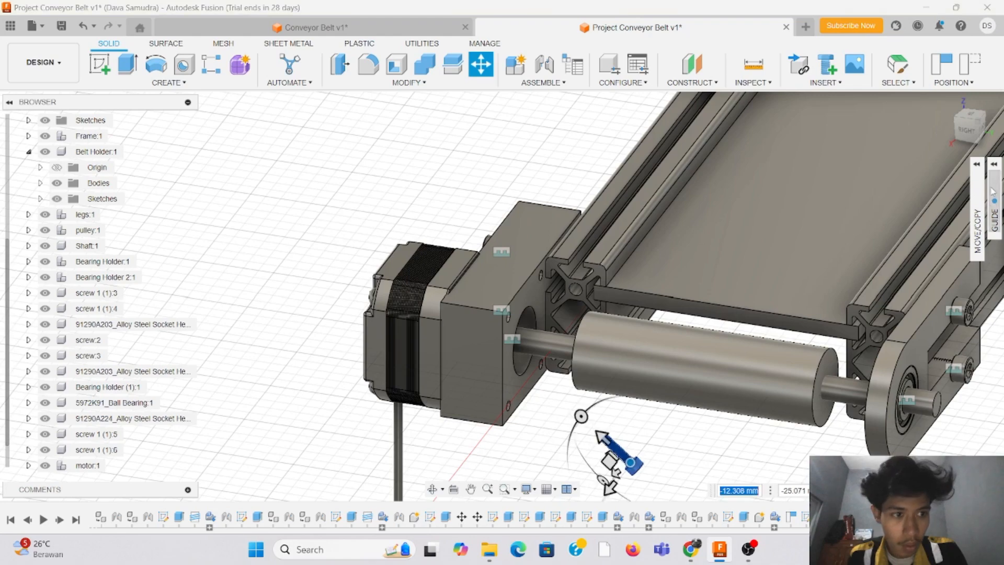
click(968, 131)
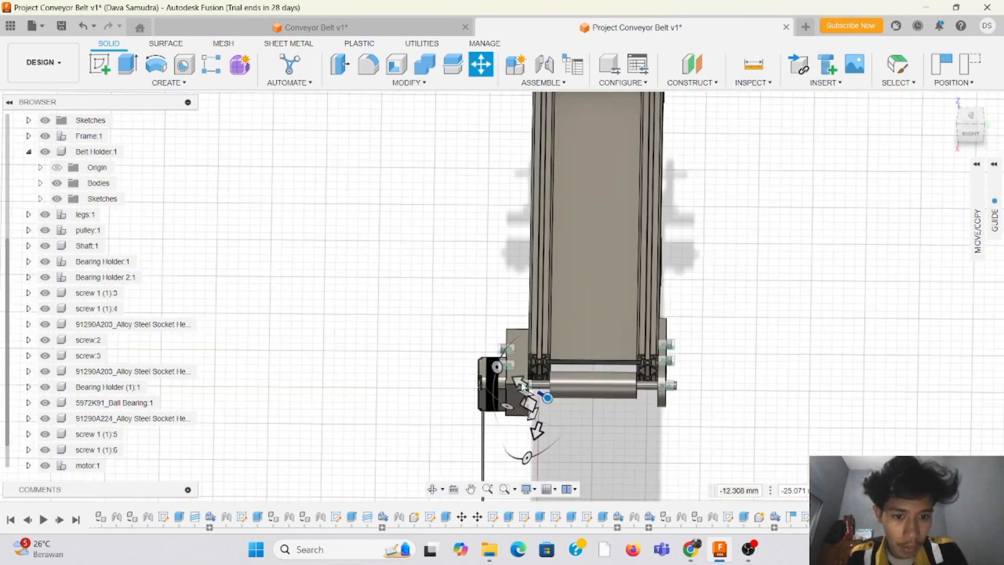
scroll(519, 408, up, 3)
drag(538, 335, 634, 481)
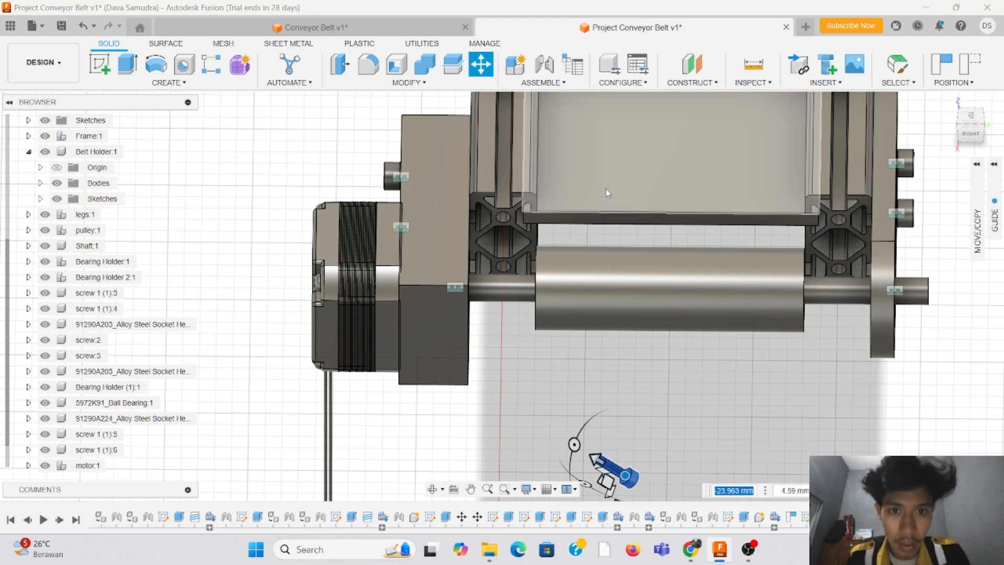
Step: Joint the M3 screw's threaded tip to the centre of the motor plate's lower outer corner hole on the roller side
click(561, 84)
click(559, 110)
click(608, 488)
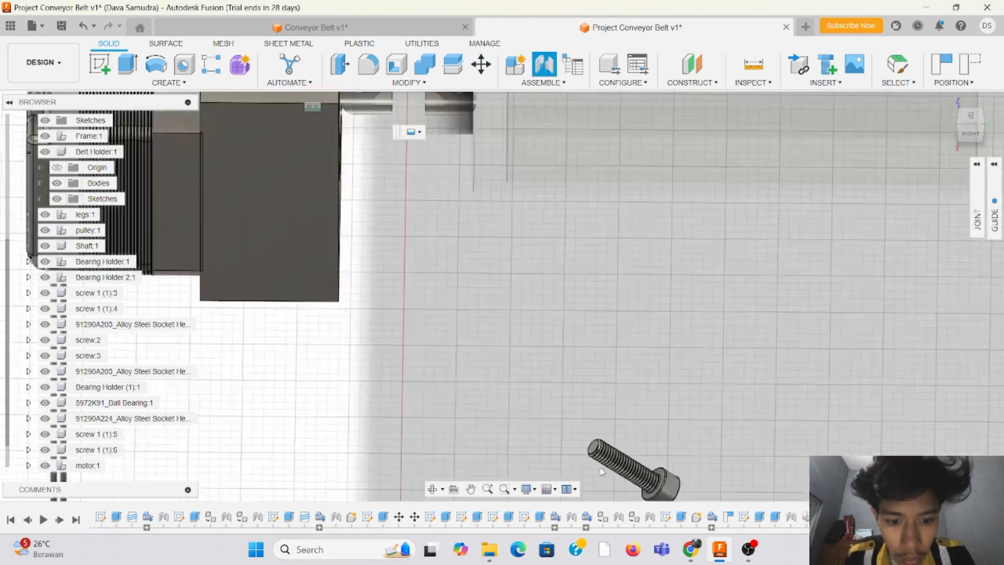
click(591, 442)
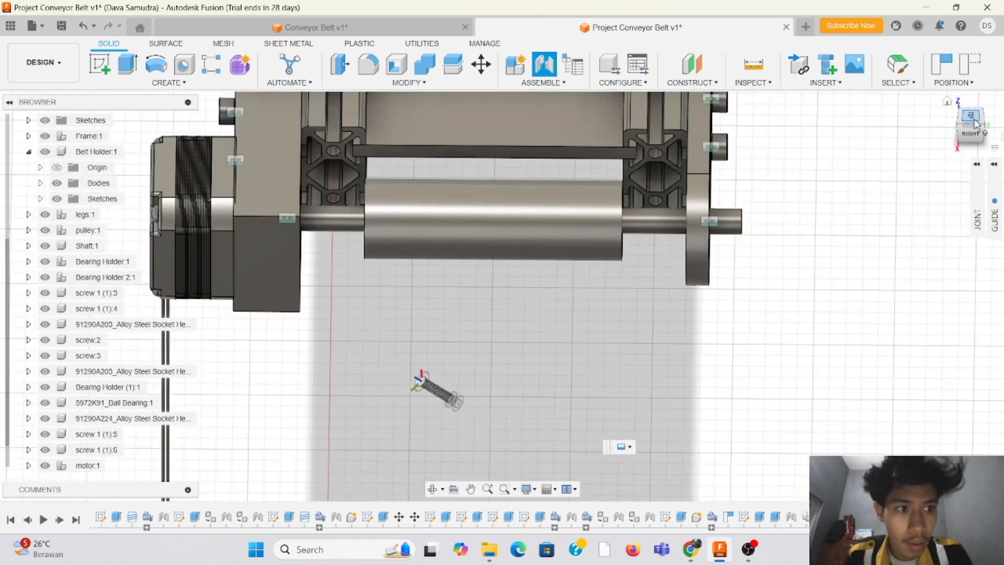
drag(977, 126, 953, 111)
scroll(511, 252, down, 3)
scroll(311, 149, up, 3)
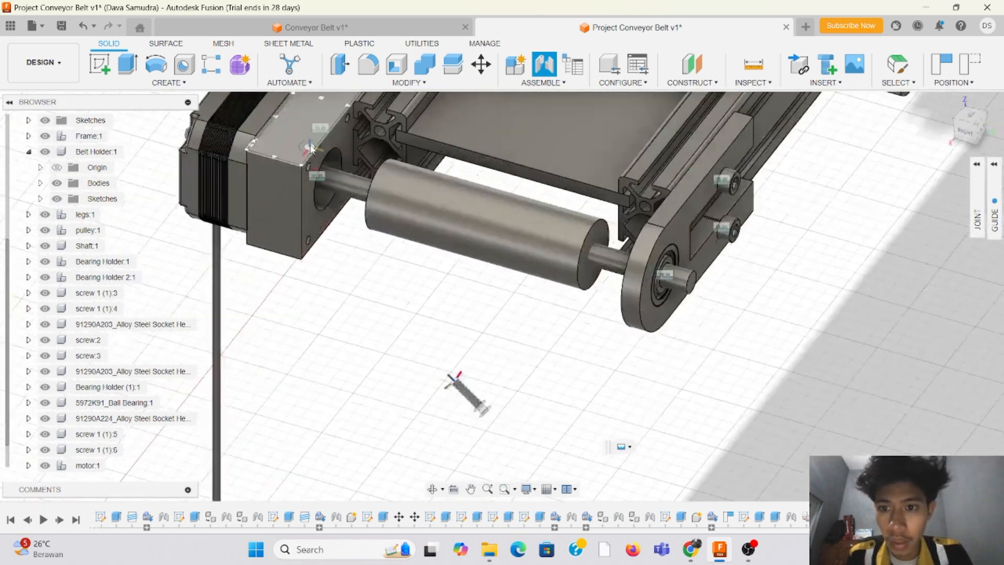
scroll(311, 149, up, 2)
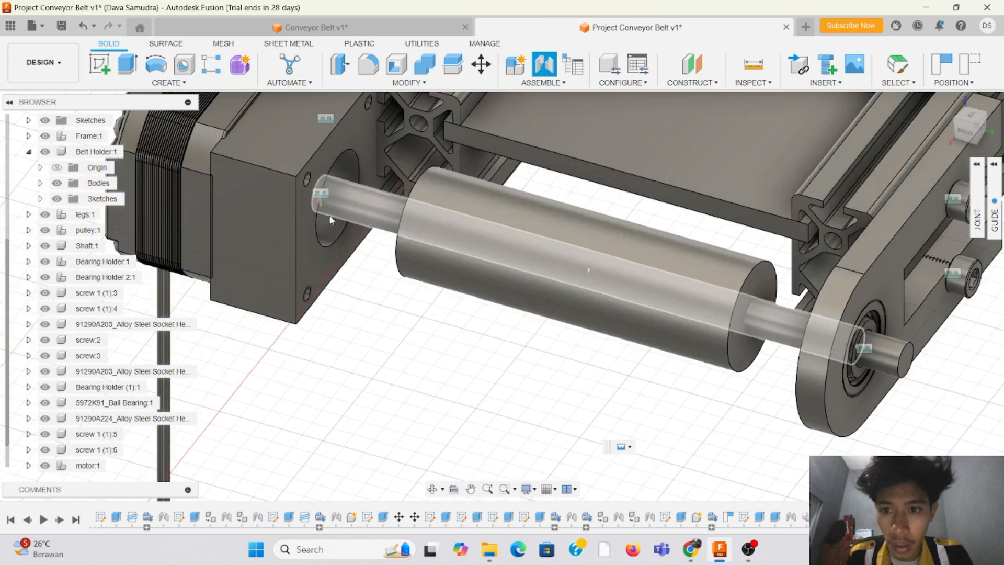
click(979, 123)
scroll(355, 262, down, 3)
scroll(233, 147, up, 6)
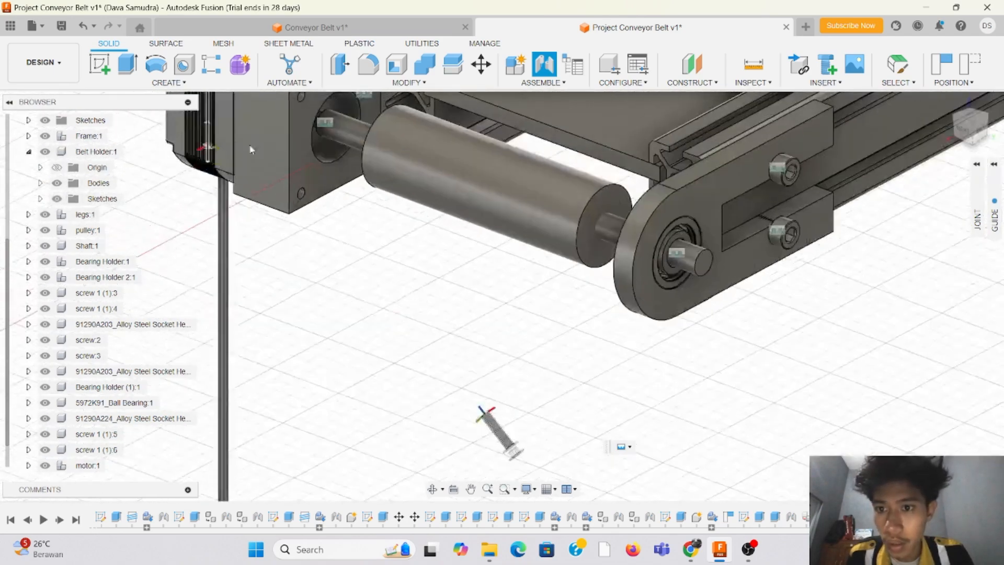
click(320, 255)
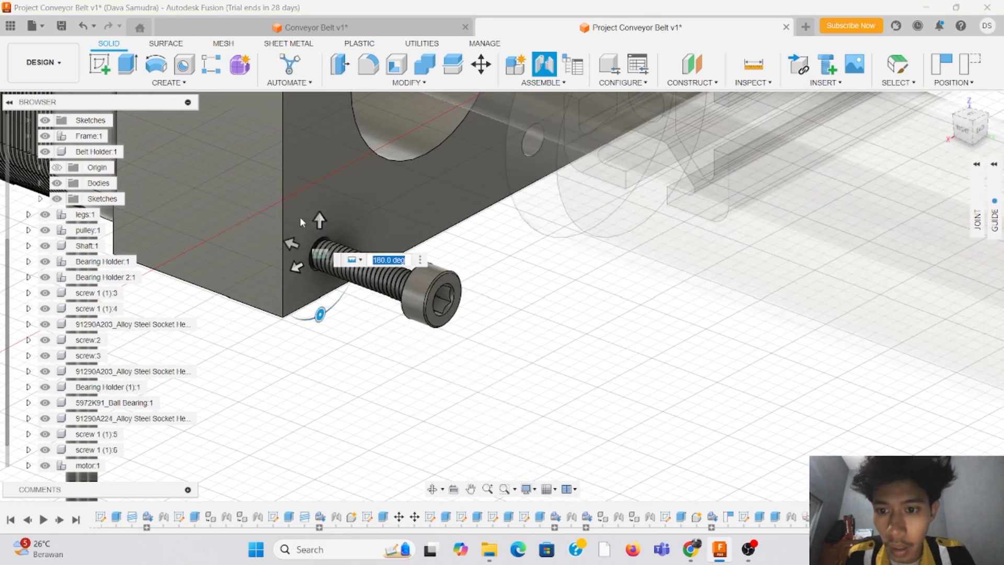
Step: Offset the jointed M3 screw 11.5 mm along its axis into the plate's hole and complete the joint
click(982, 130)
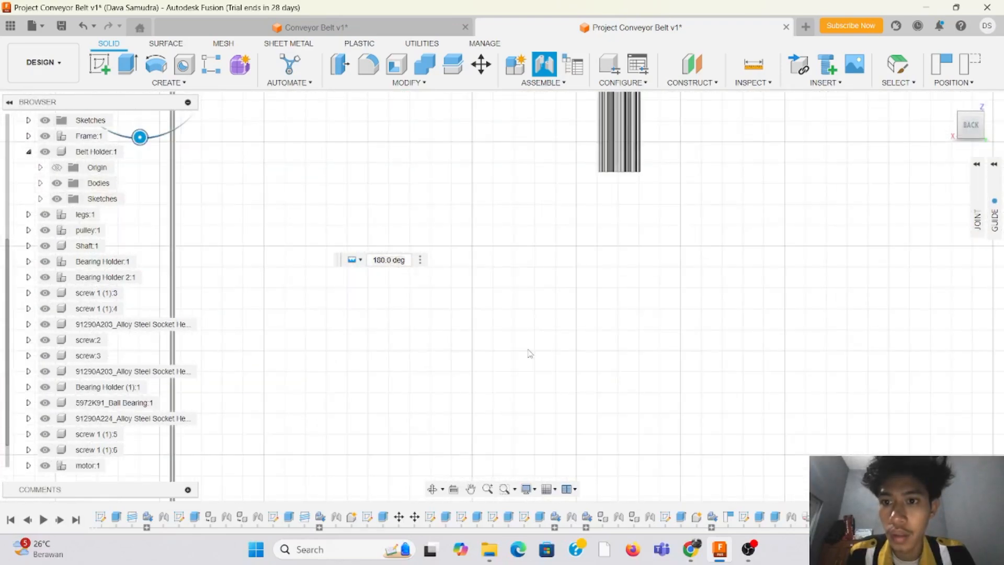
scroll(314, 212, up, 5)
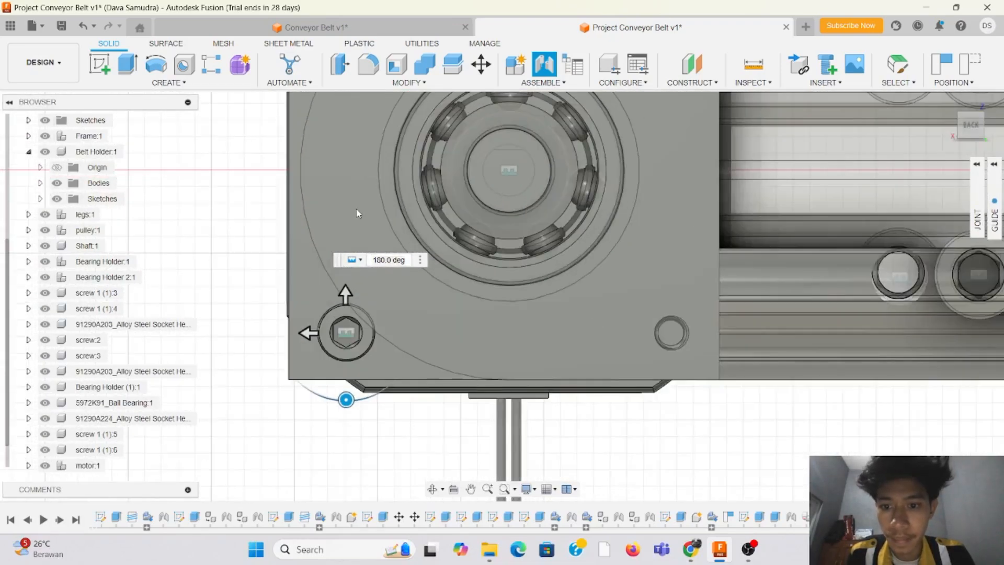
scroll(272, 285, up, 4)
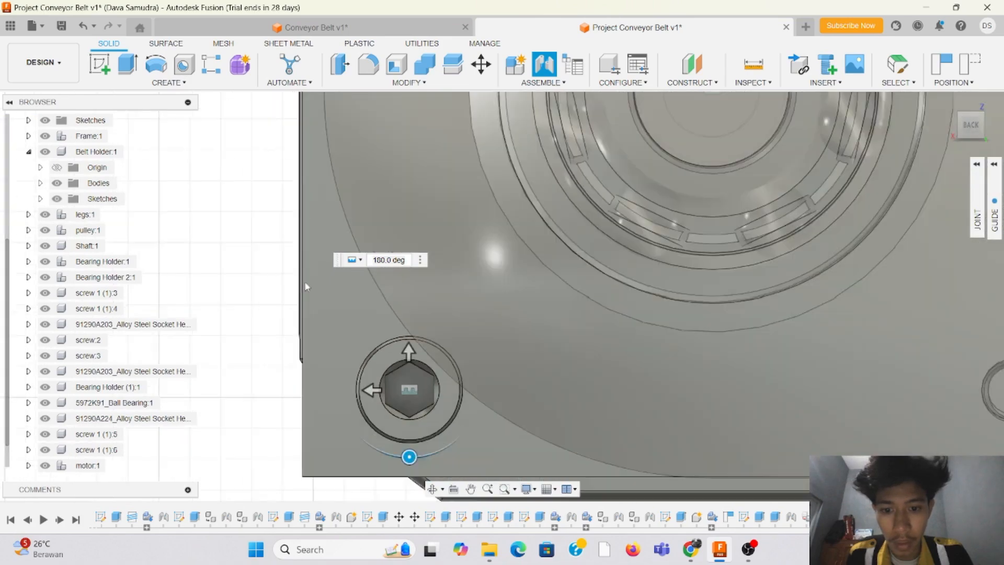
scroll(306, 286, down, 5)
click(974, 125)
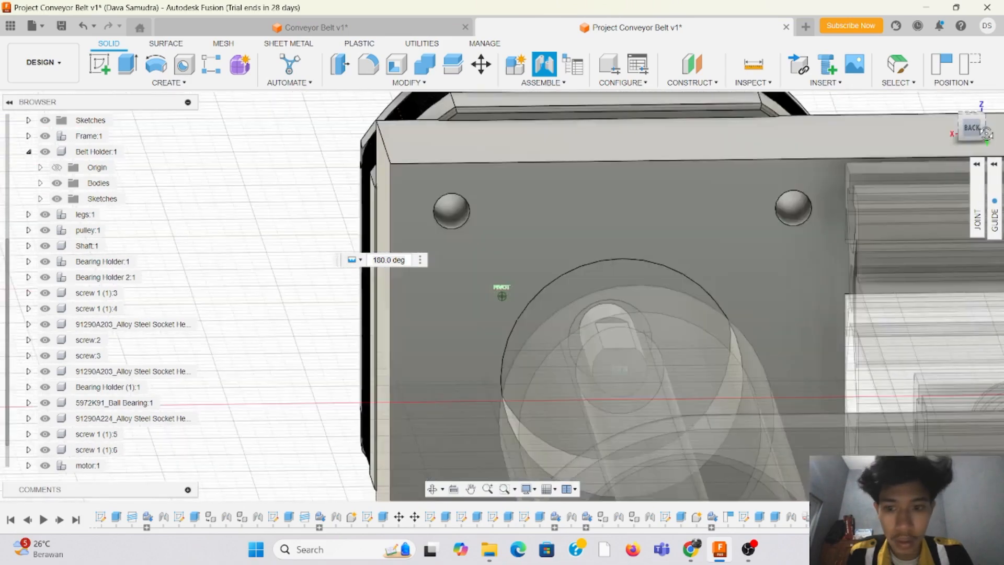
scroll(588, 313, down, 8)
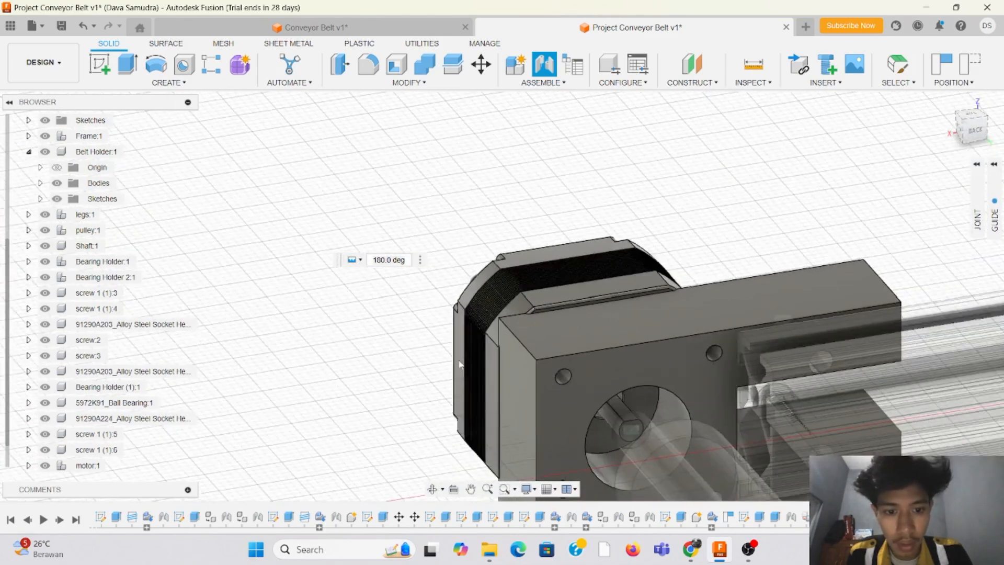
scroll(588, 313, up, 6)
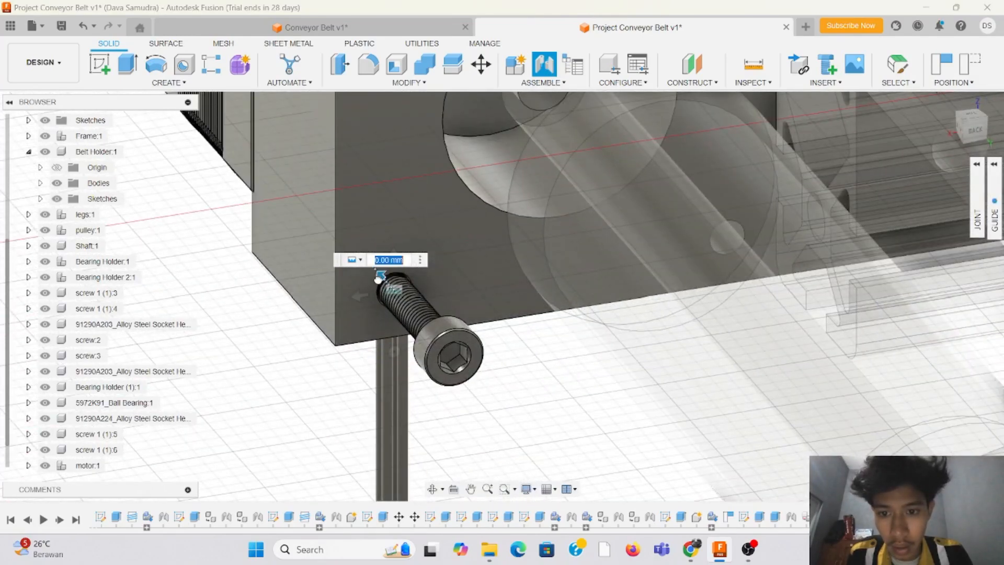
drag(377, 279, 342, 232)
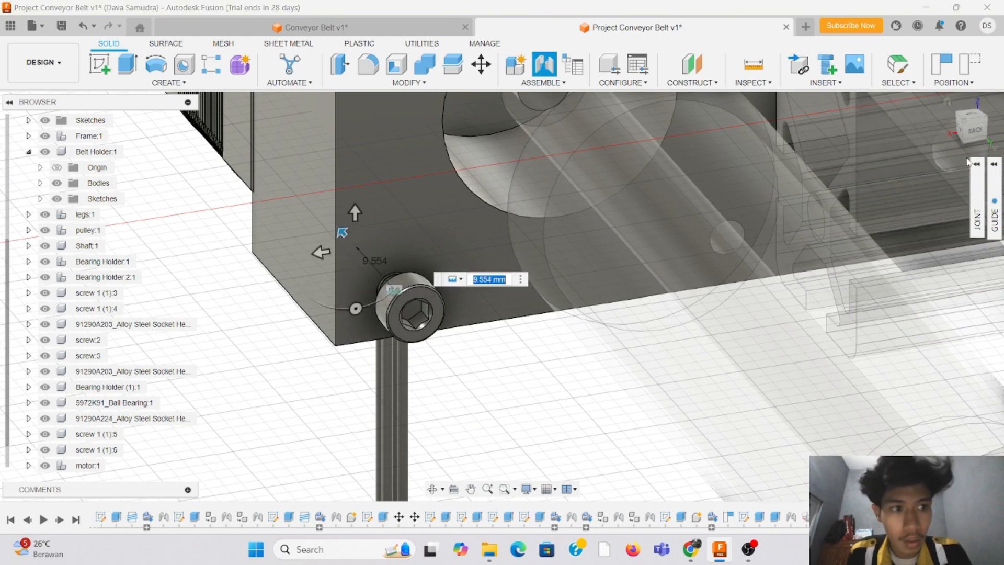
drag(977, 130, 940, 165)
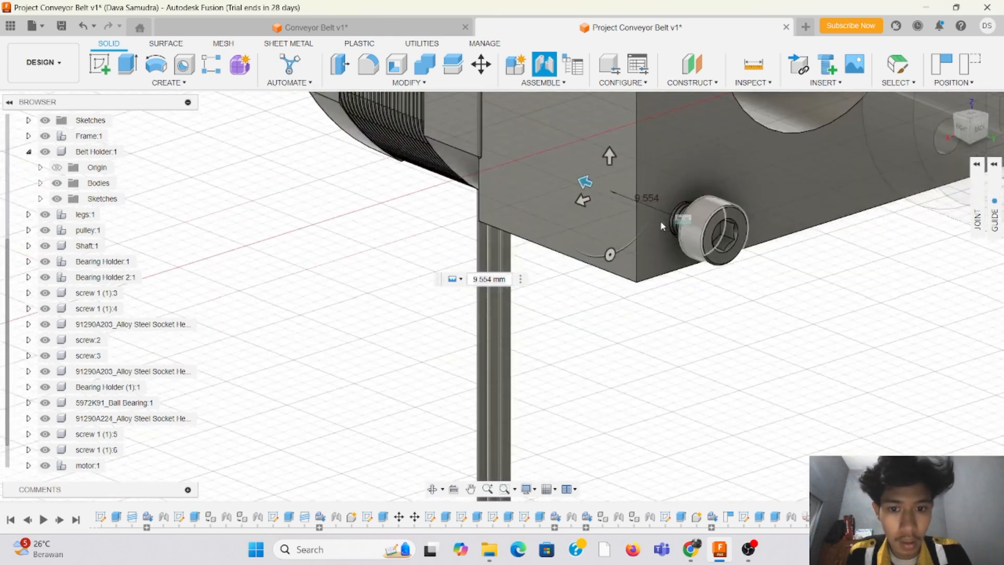
mouse_move(584, 183)
mouse_down()
mouse_move(583, 193)
mouse_move(576, 179)
mouse_up()
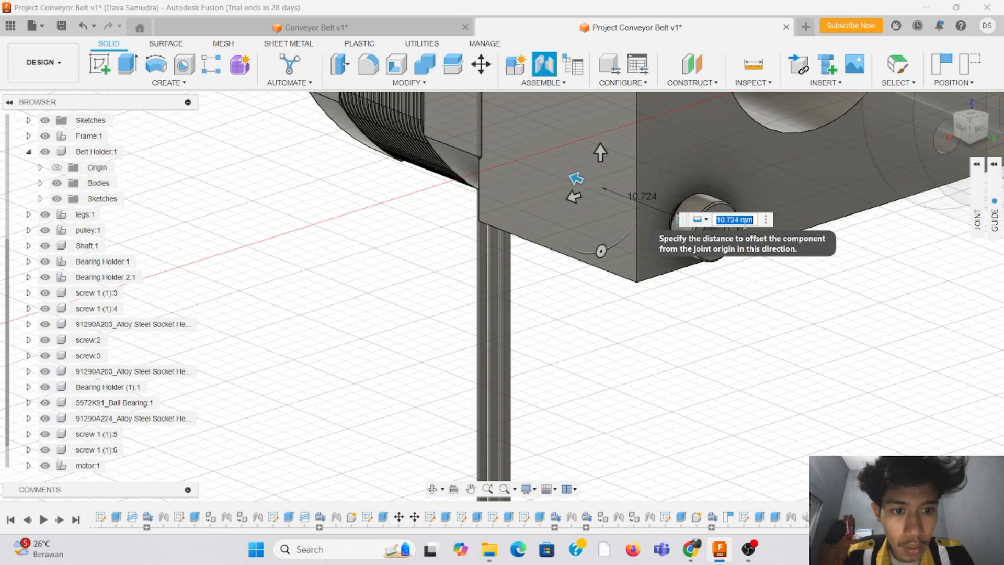
text(0)
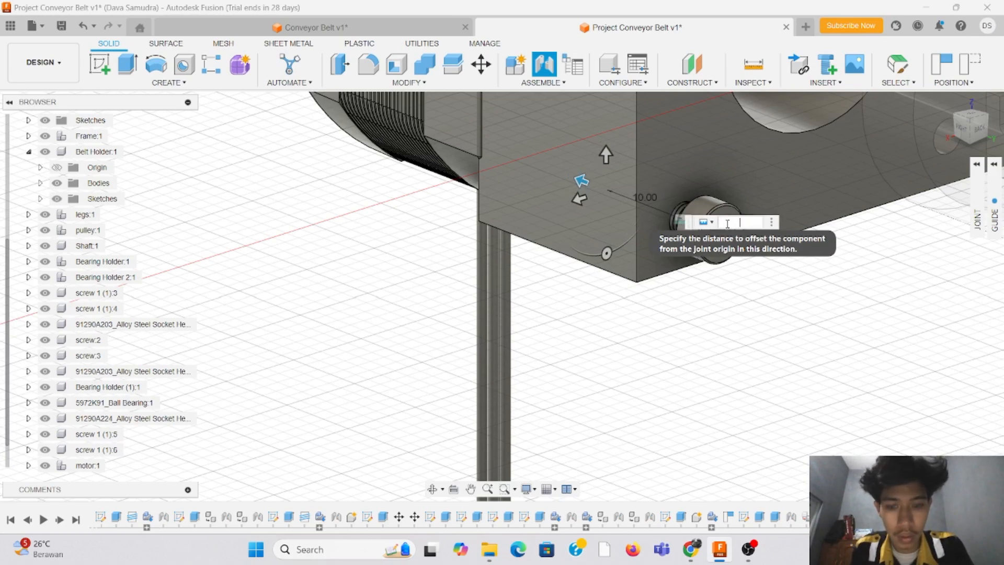
key(Return)
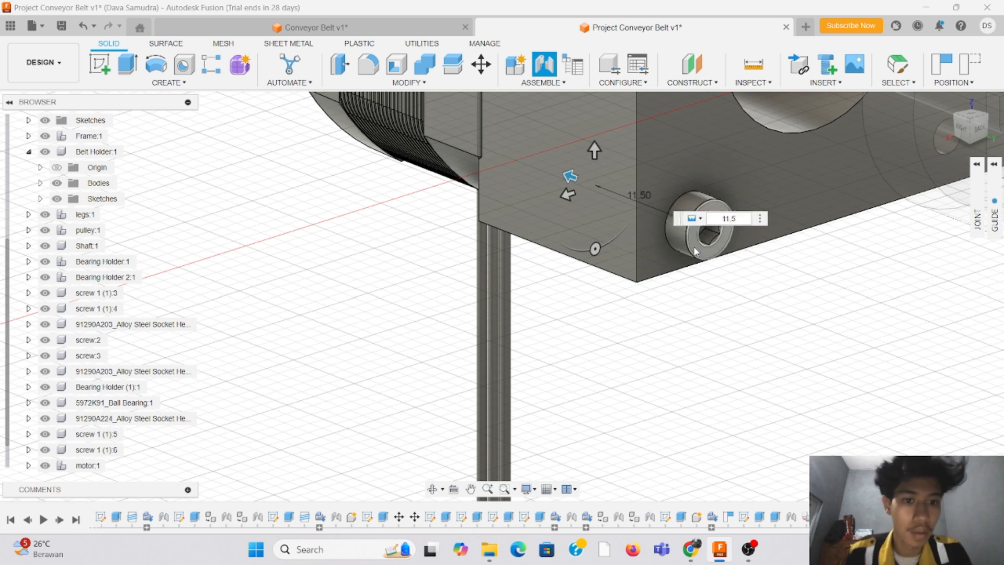
mouse_move(987, 133)
mouse_down()
mouse_move(1002, 135)
mouse_move(976, 136)
mouse_up()
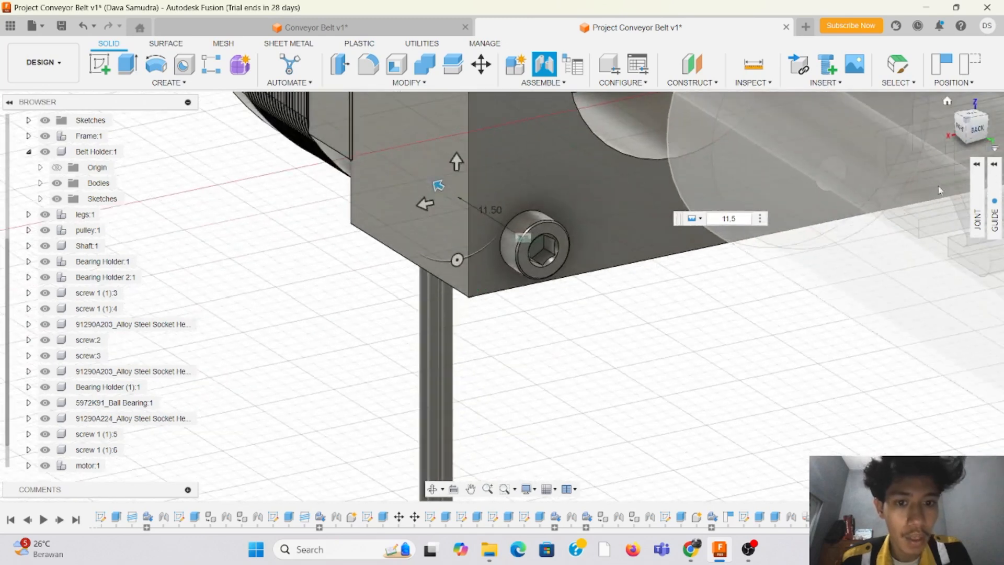
key(Return)
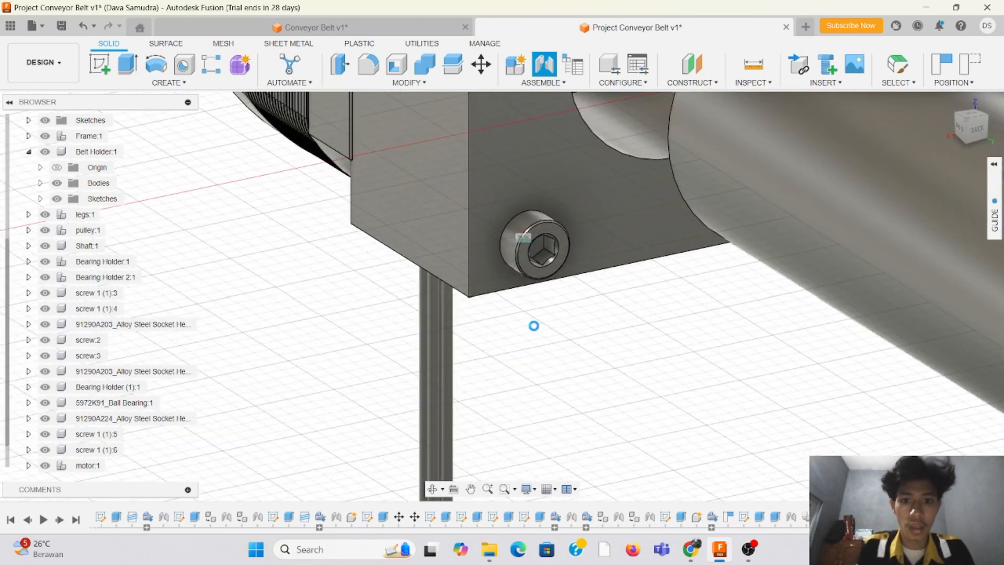
Step: Duplicate the M3 screw together with its rigid joint into the two upper corner holes of the motor plate
scroll(317, 265, down, 3)
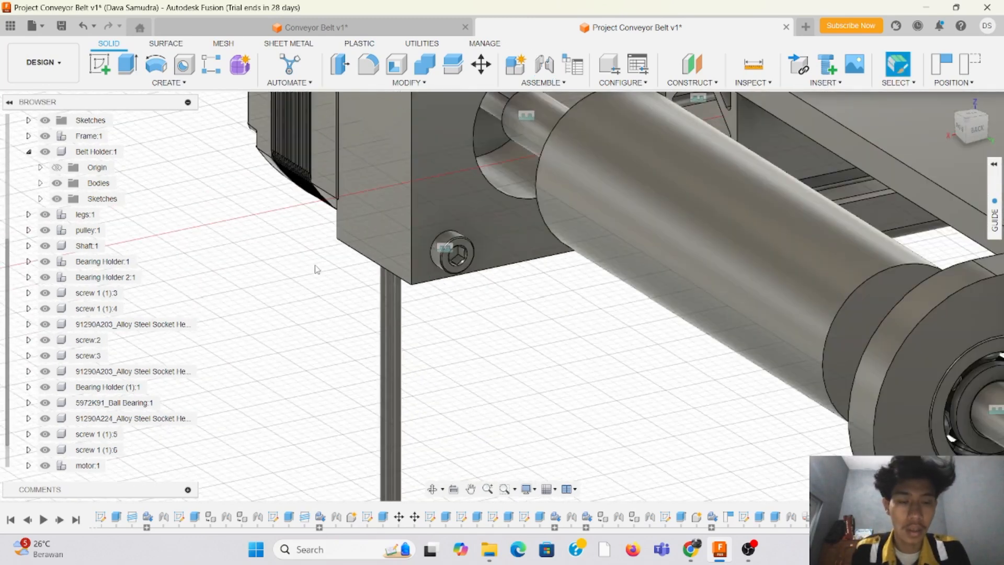
scroll(316, 246, down, 3)
scroll(321, 145, up, 1)
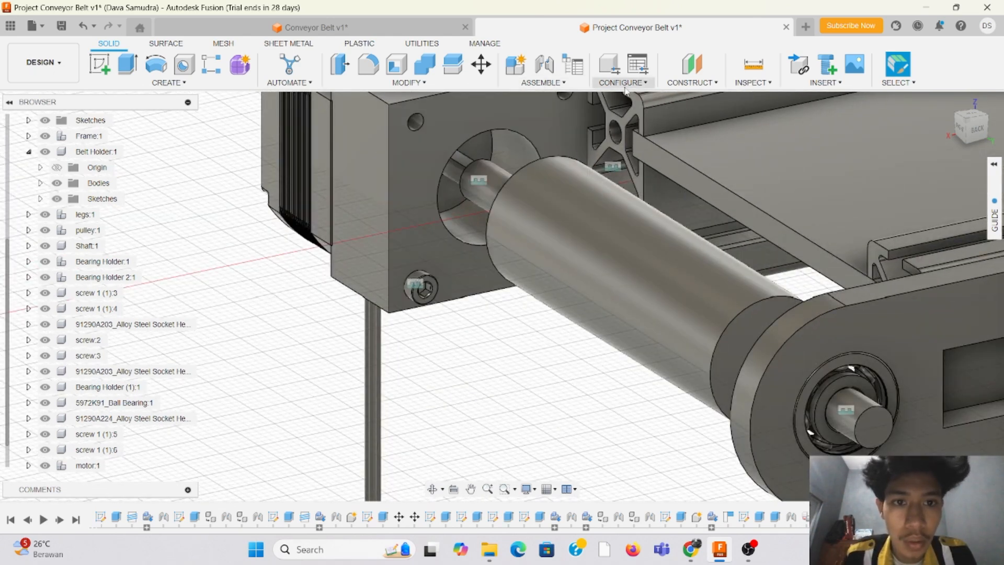
click(564, 82)
click(544, 123)
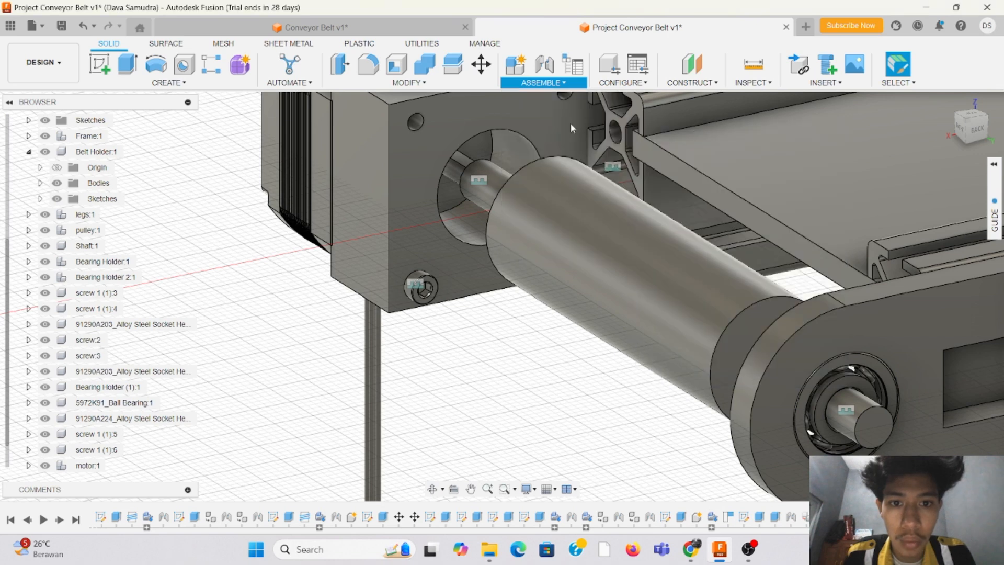
click(431, 271)
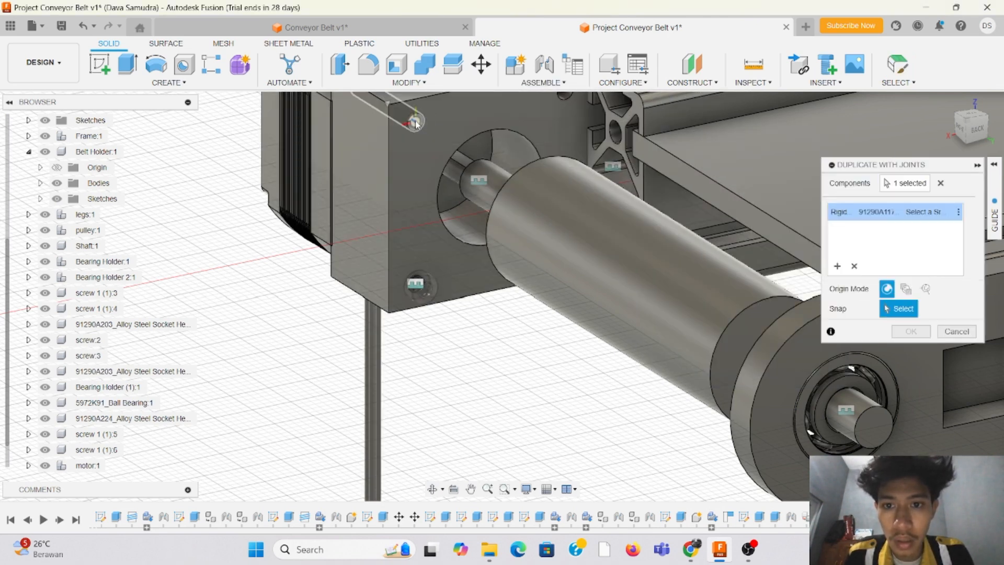
scroll(291, 196, down, 4)
scroll(408, 138, up, 3)
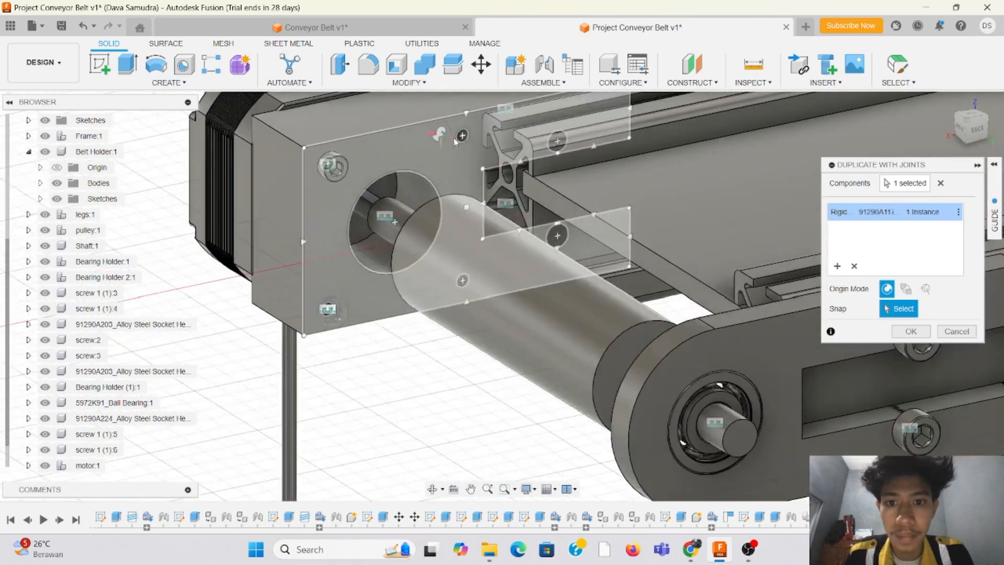
click(460, 137)
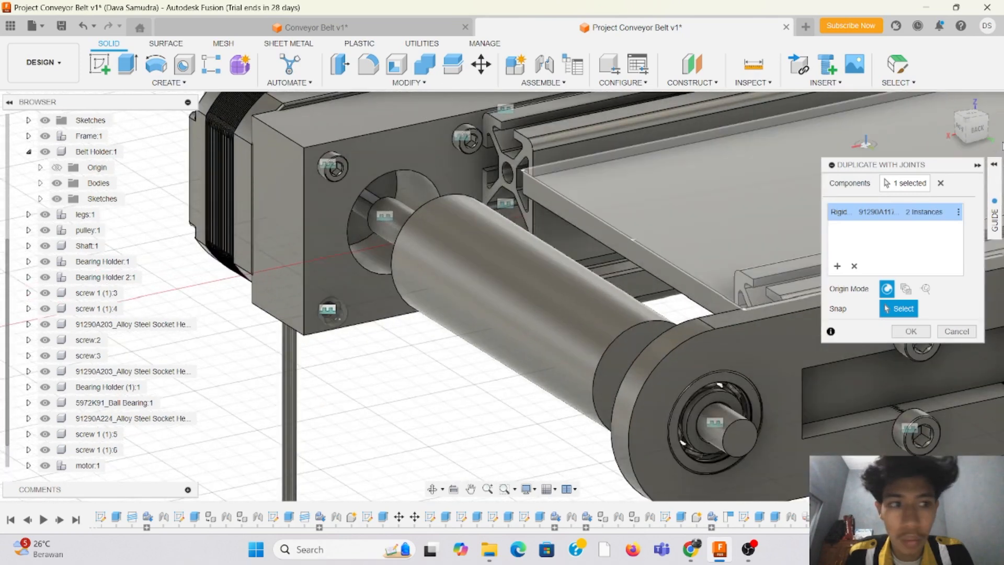
Step: Add a duplicate of the M3 screw in the plate's remaining lower corner hole beside the rail and finish the duplication
click(974, 128)
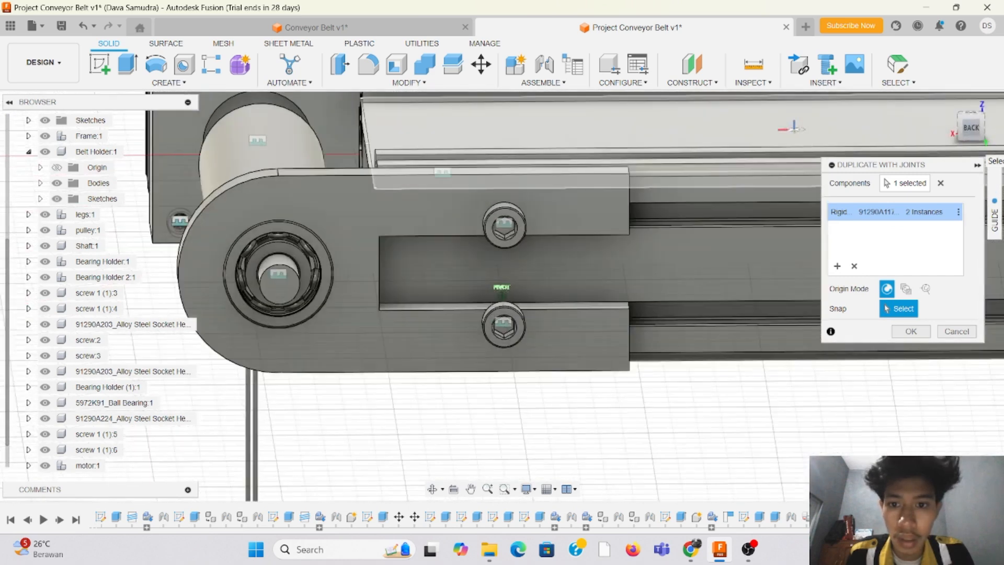
drag(974, 138, 977, 145)
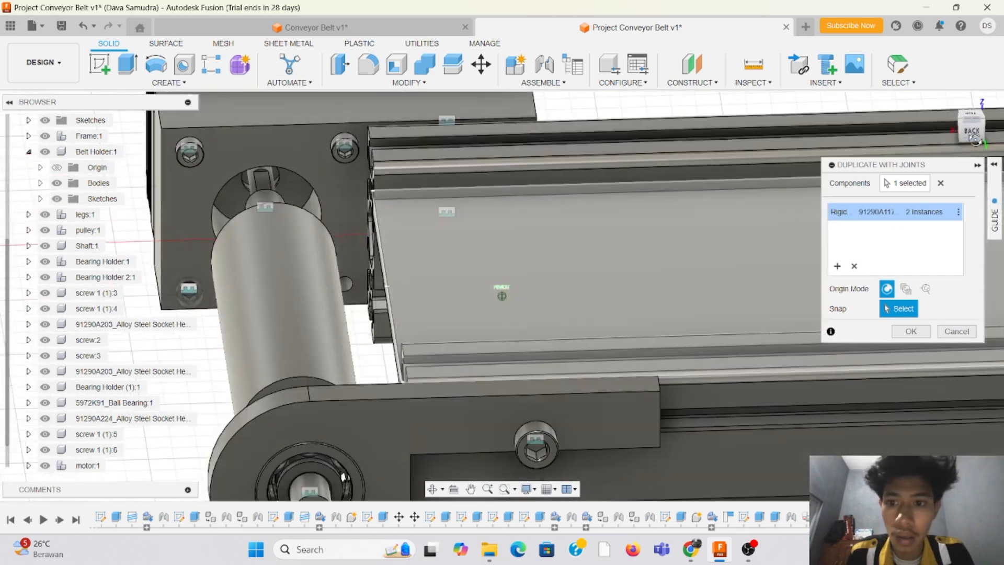
click(345, 286)
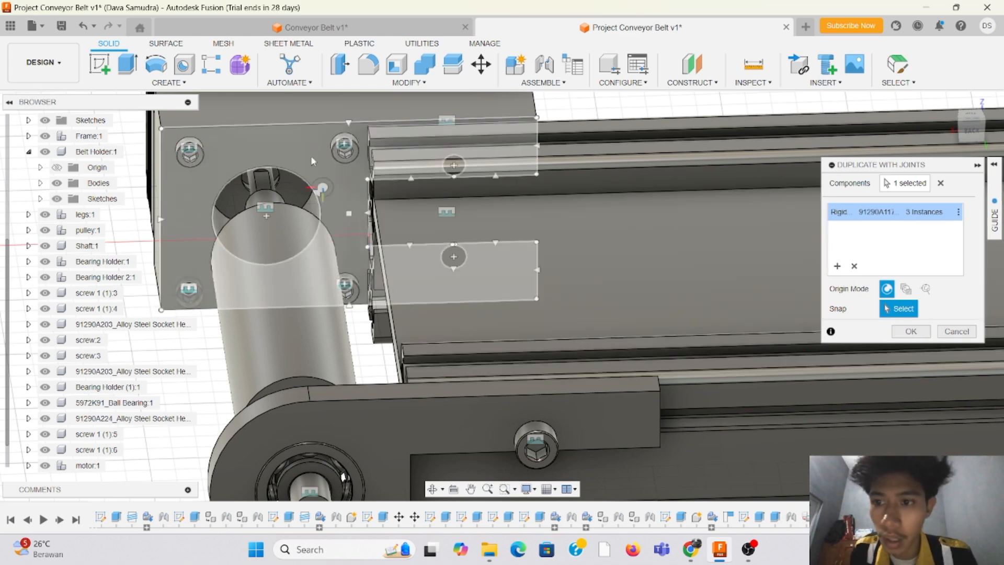
click(911, 331)
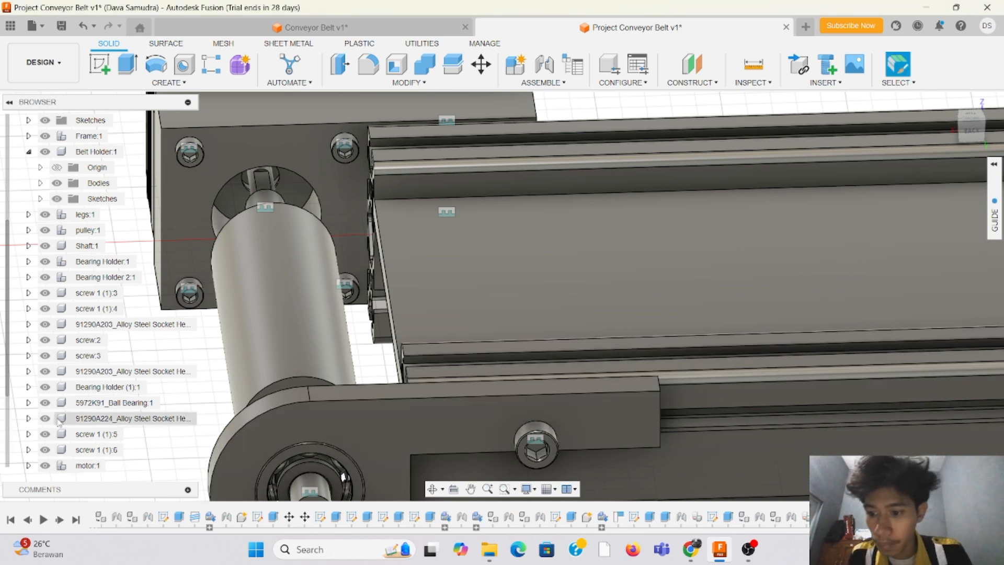
Step: Move the four 91290A117 M3 socket head screws into the motor component
scroll(59, 424, down, 2)
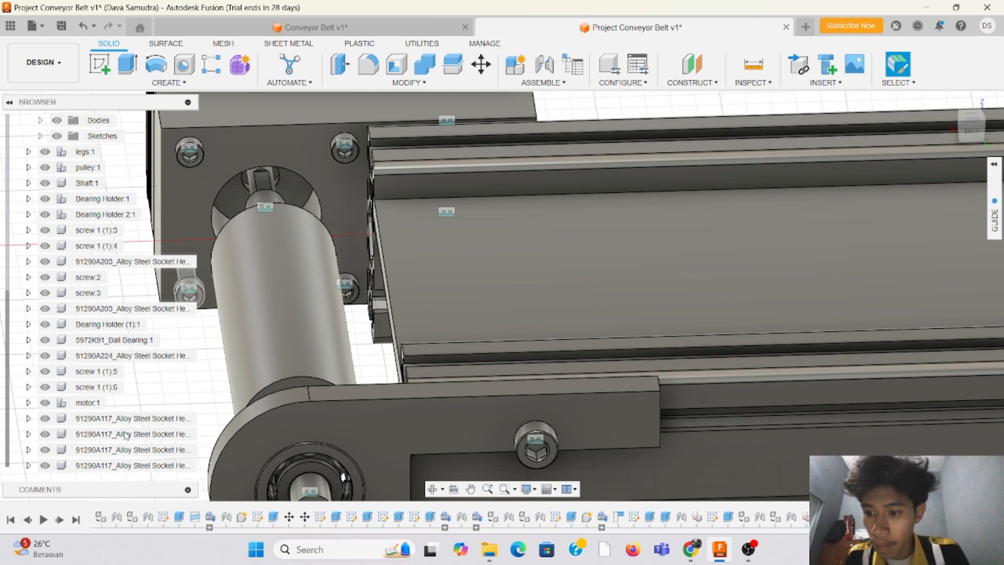
drag(58, 419, 79, 407)
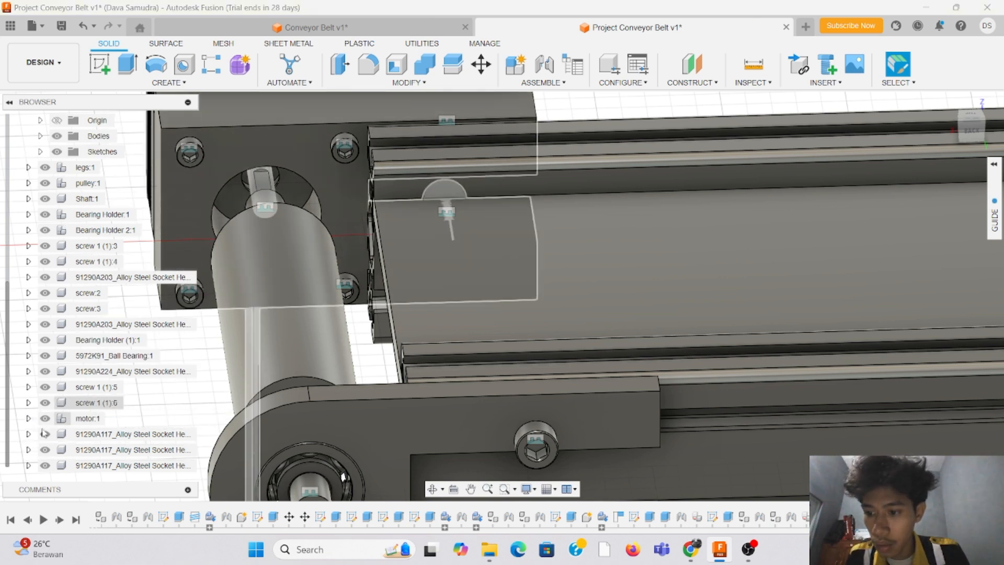
drag(30, 436, 81, 419)
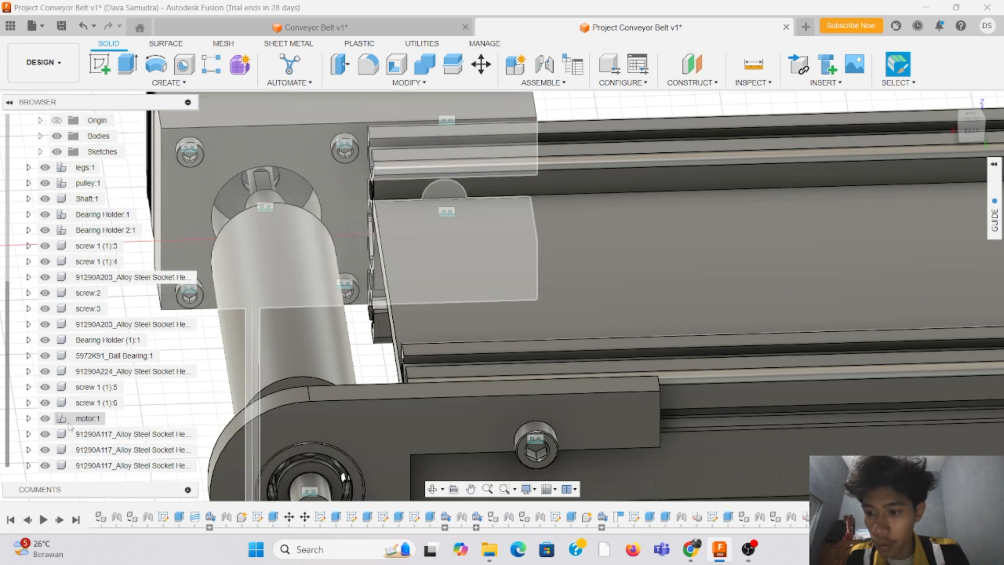
drag(31, 451, 79, 436)
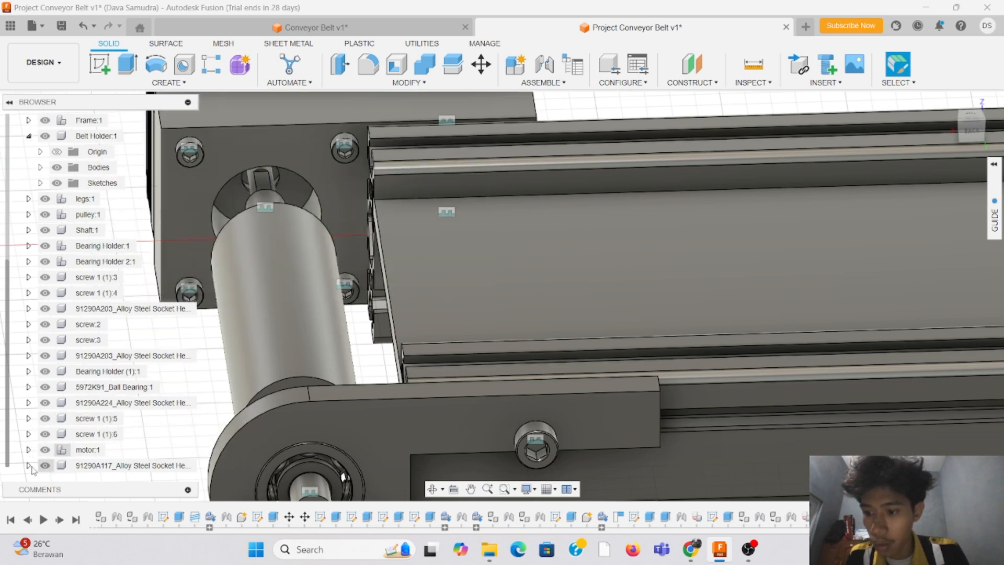
drag(30, 467, 83, 450)
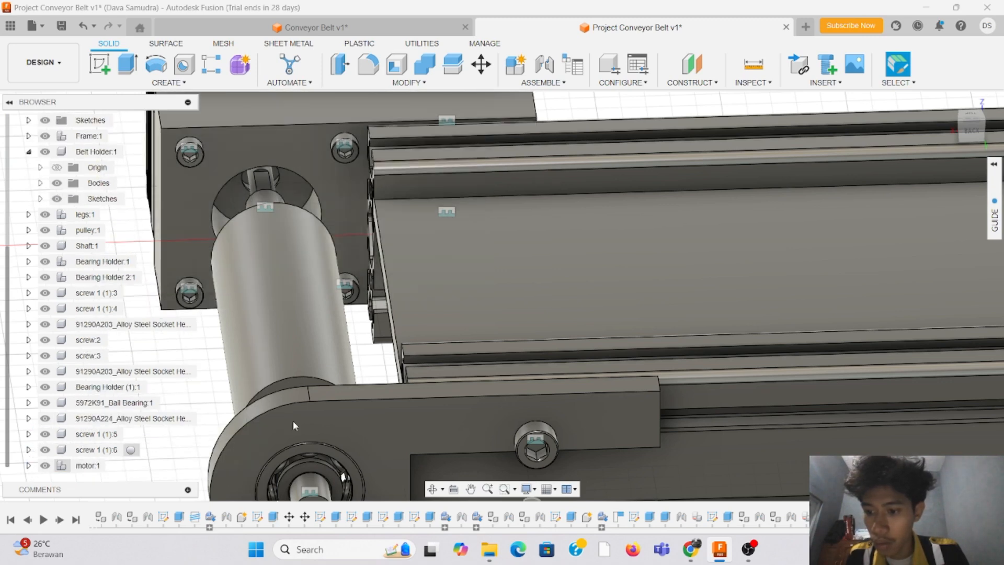
Step: Sketch a 25.5 mm diameter circle centred on the motor-side roller's shaft, seen from the back view
drag(974, 132, 1000, 131)
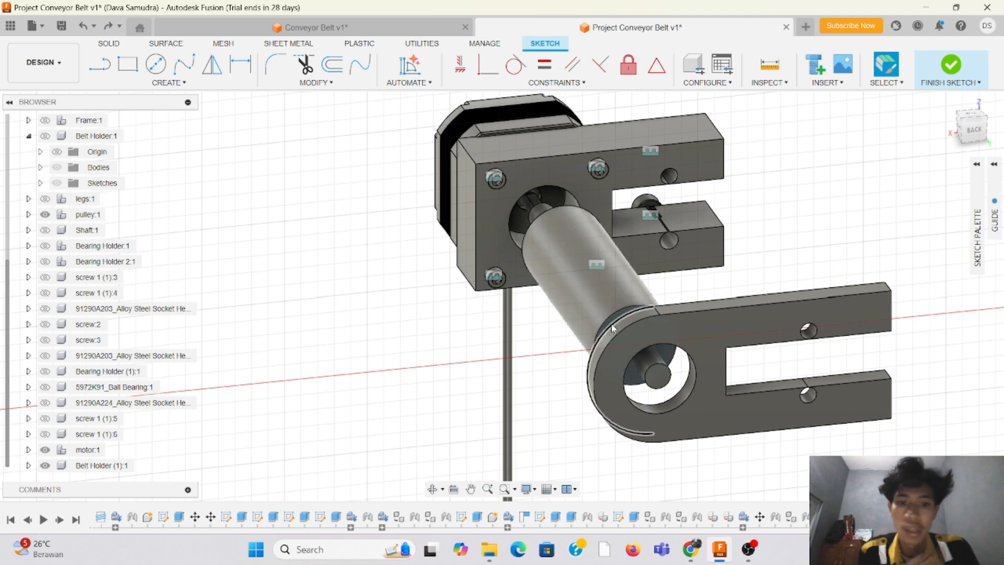
drag(975, 136, 981, 135)
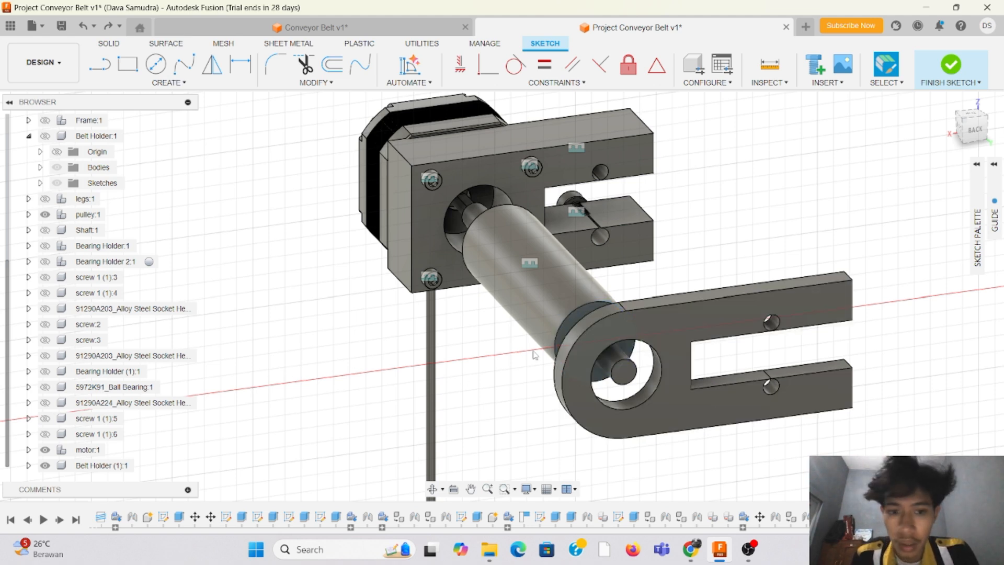
click(978, 132)
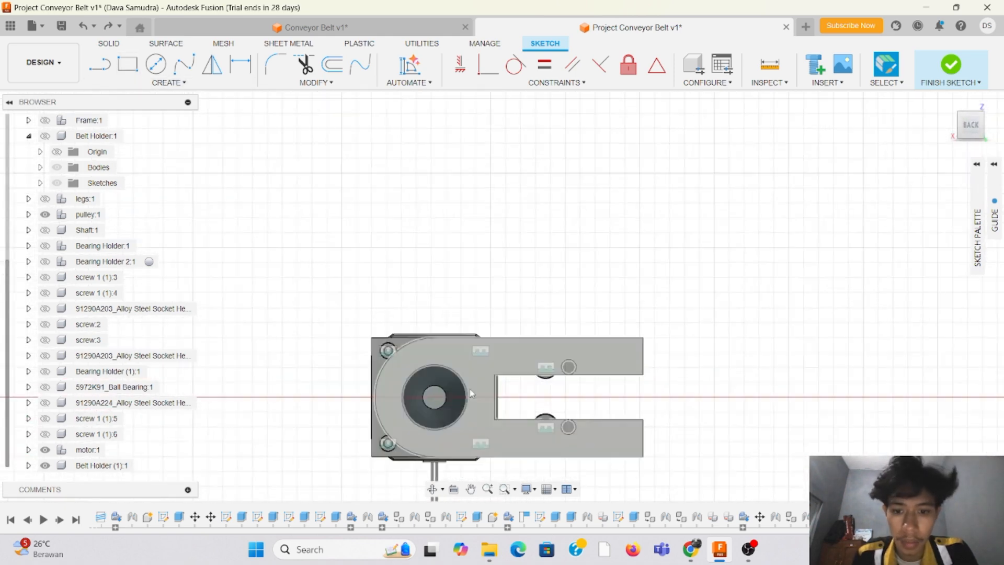
click(156, 67)
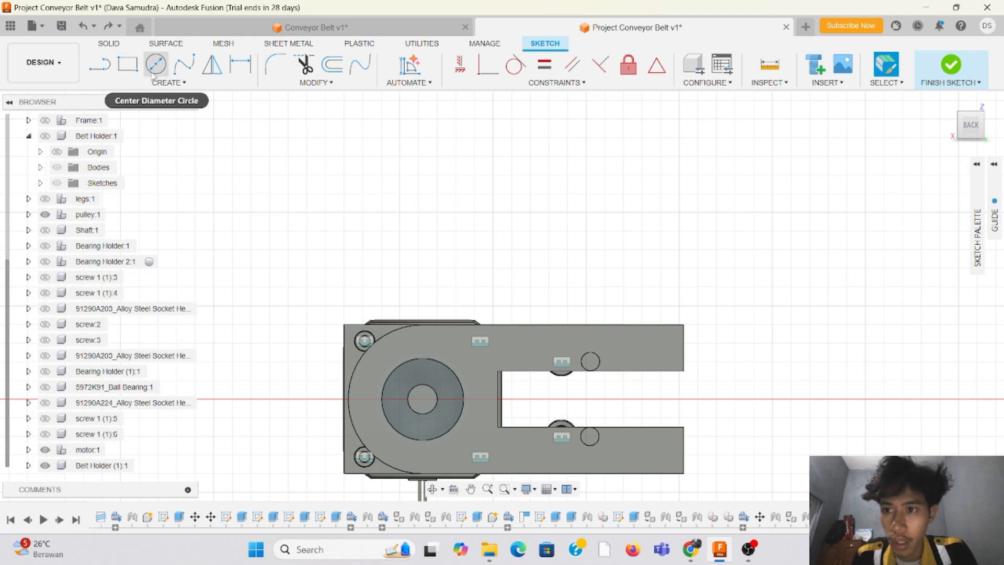
click(422, 399)
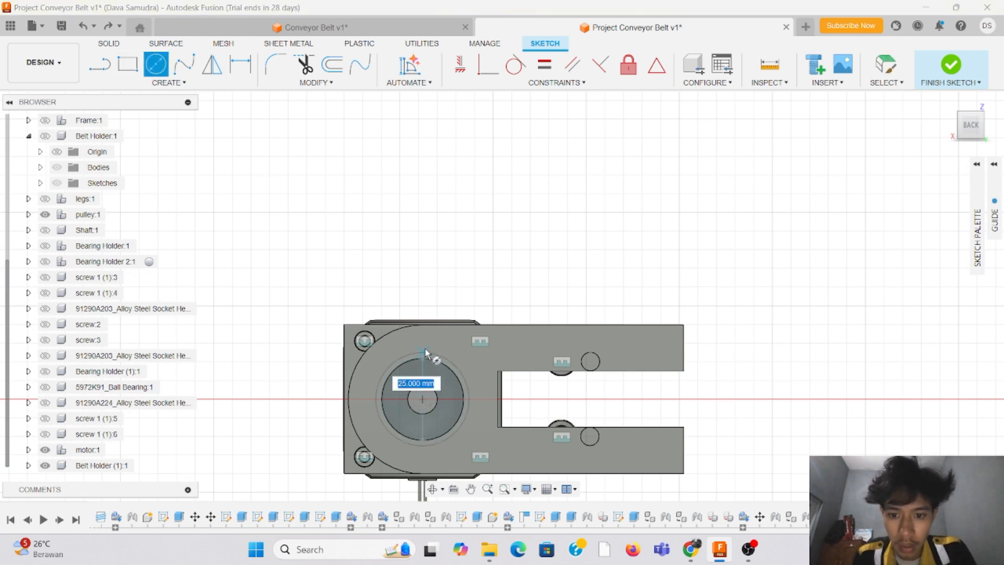
key(Tab)
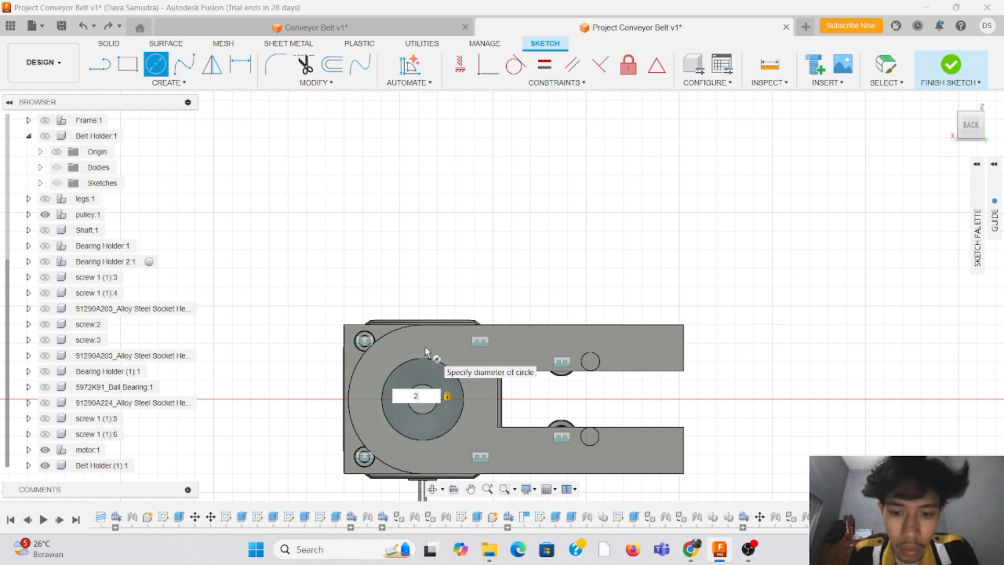
key(Return)
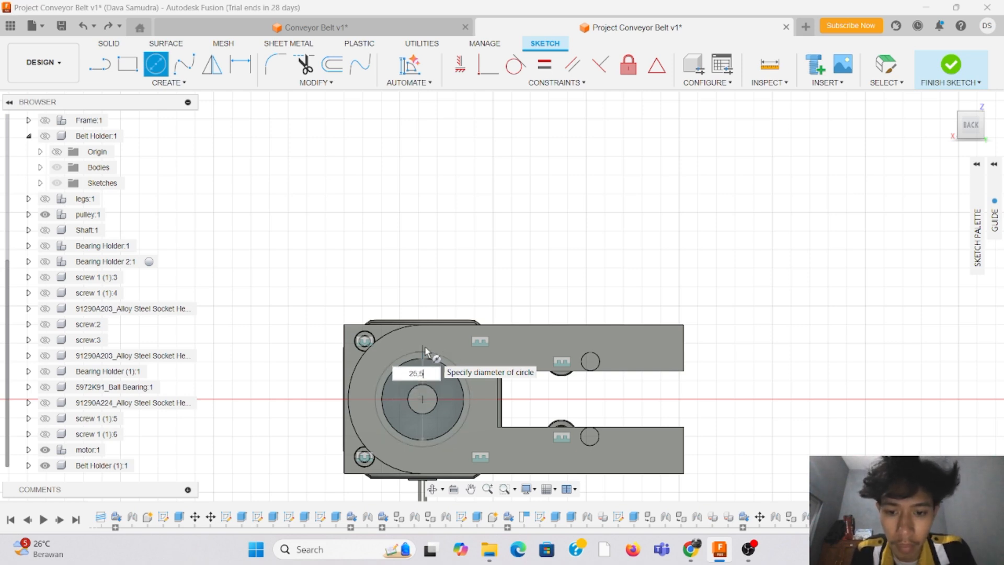
key(Return)
key(Escape)
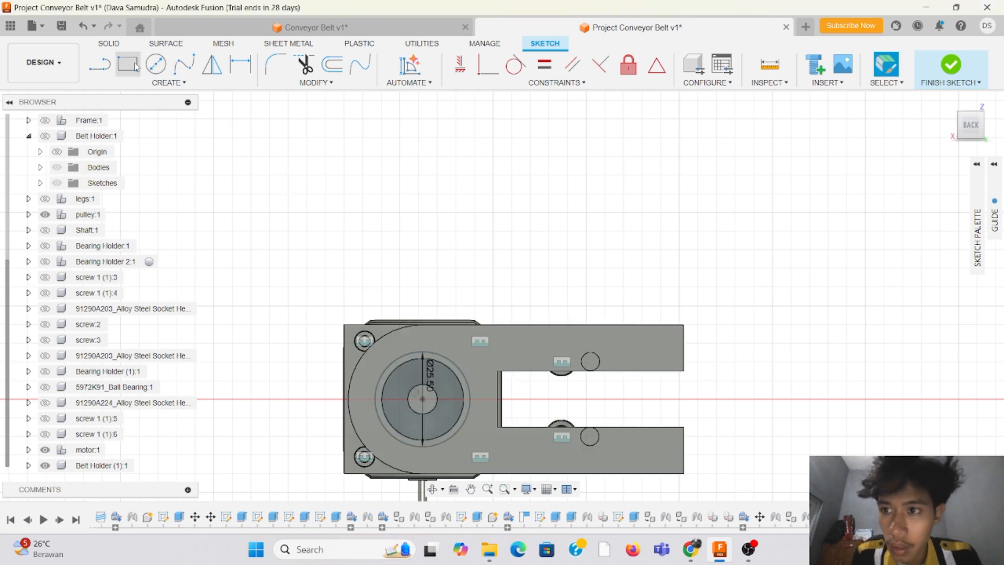
Step: Add a concentric 27.5 mm diameter circle around the motor-side roller's 25.5 mm circle
click(156, 64)
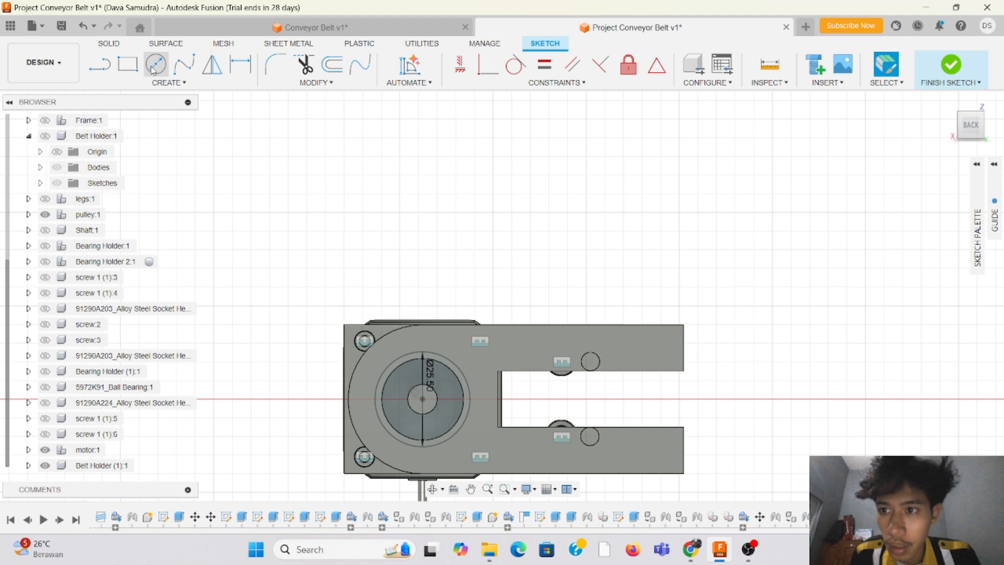
click(422, 400)
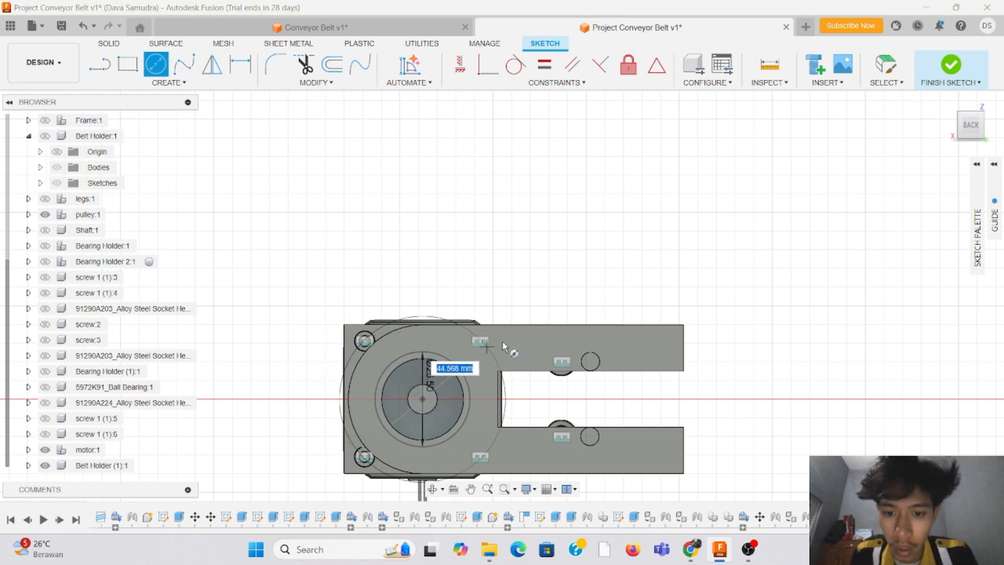
text(27)
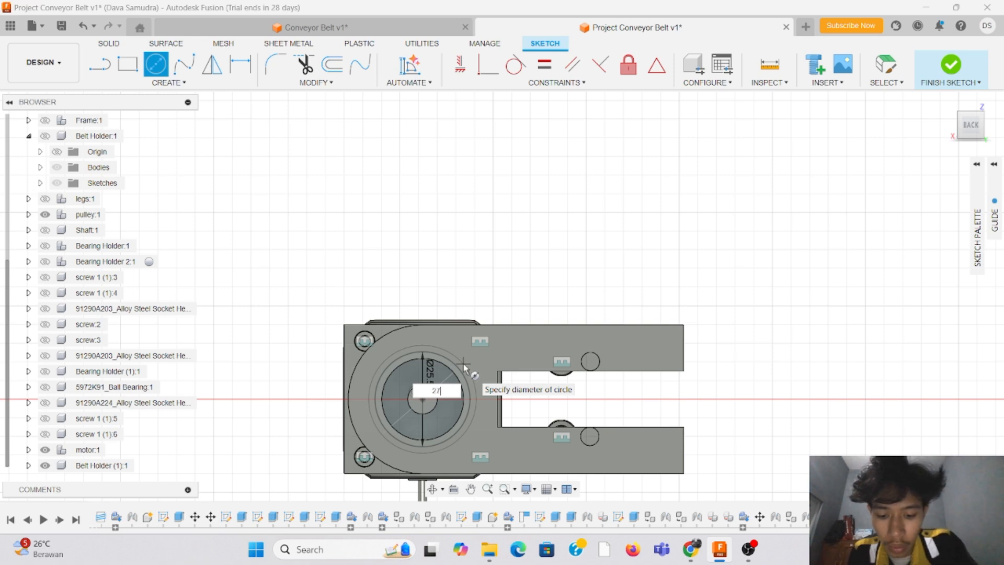
text(.5)
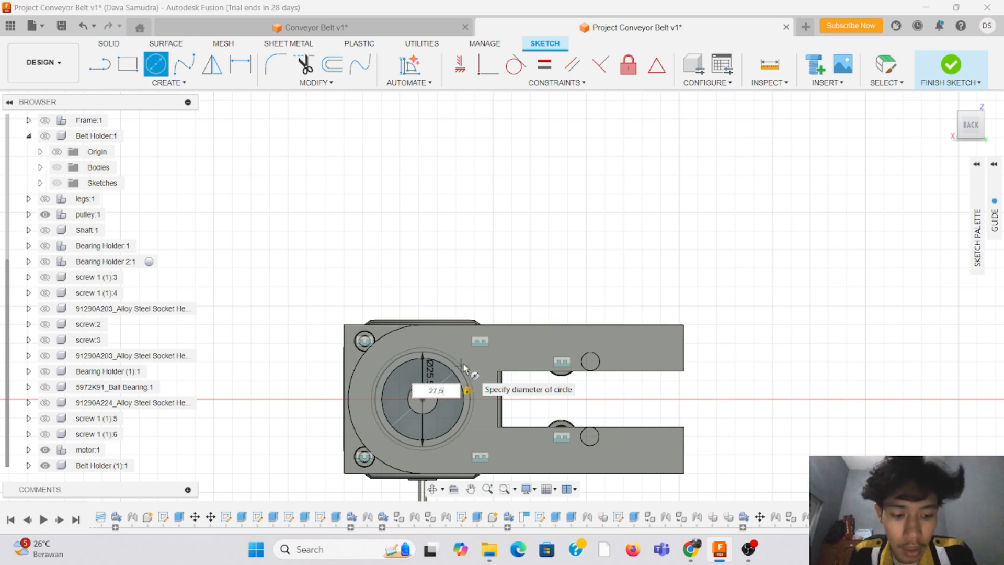
key(Return)
key(Escape)
Step: Sketch a 25.5 mm diameter circle centred on the roller at the opposite end of the conveyor
scroll(386, 281, down, 10)
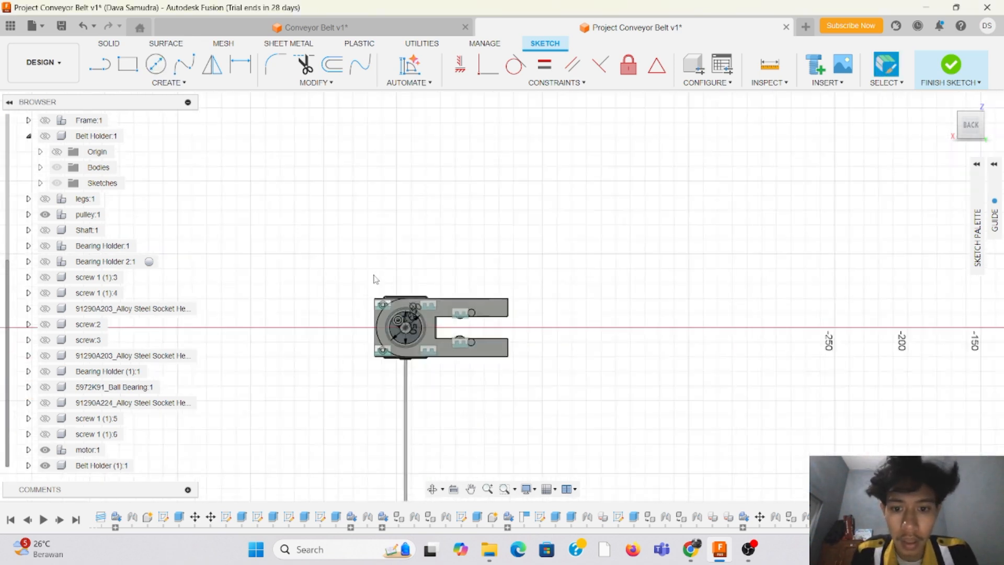
scroll(725, 277, up, 8)
scroll(587, 391, up, 3)
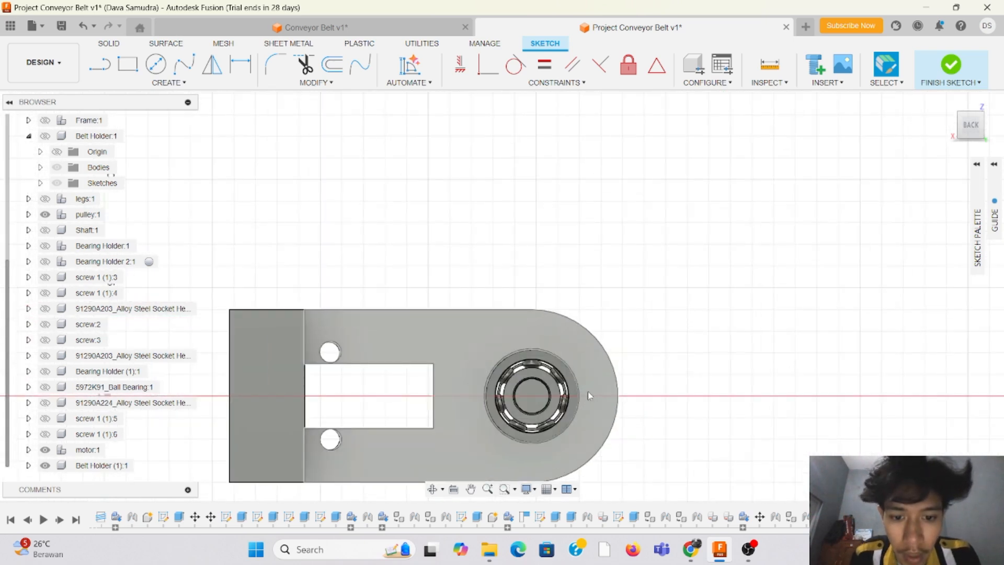
click(156, 65)
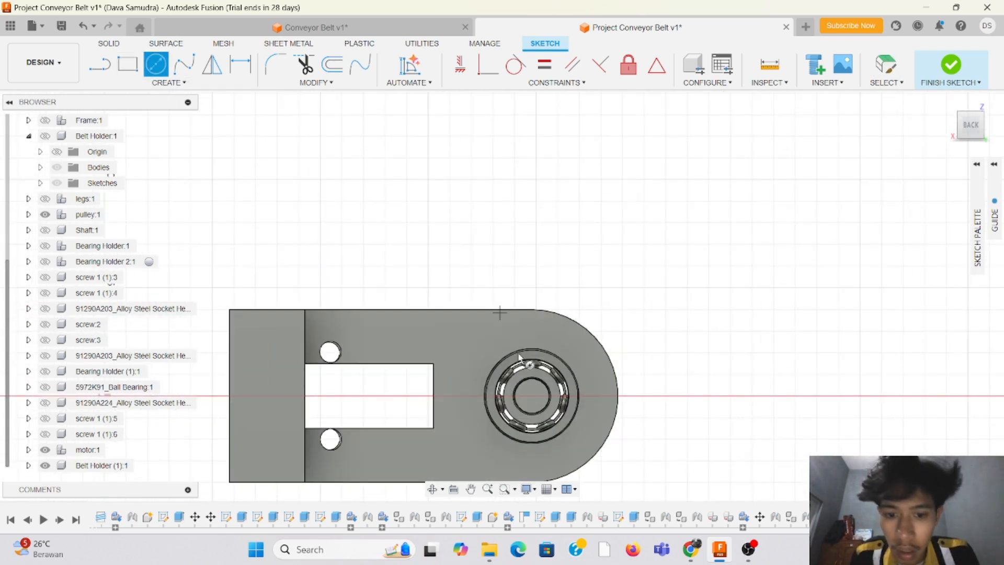
scroll(532, 398, up, 3)
click(530, 399)
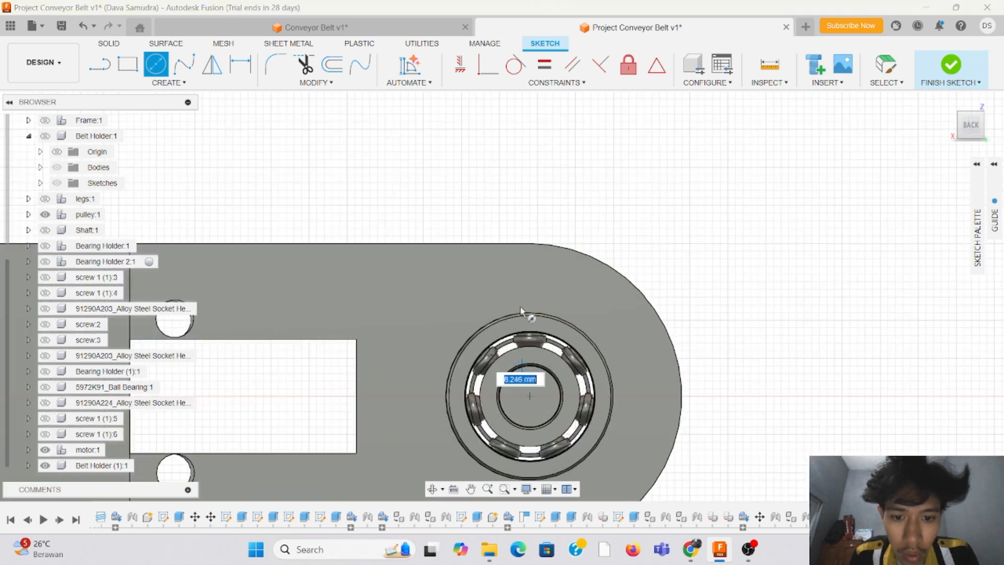
text(25,)
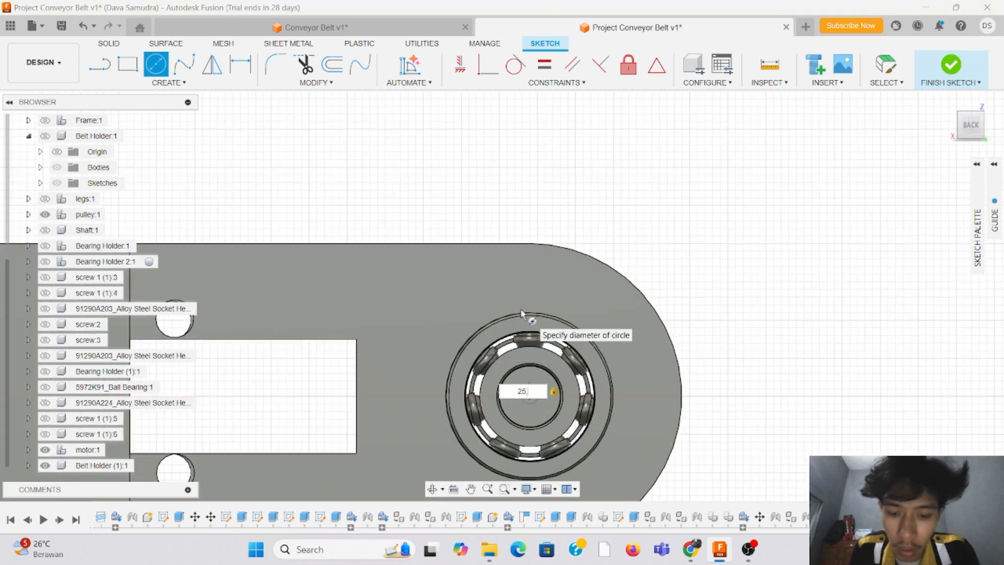
text(5)
key(Return)
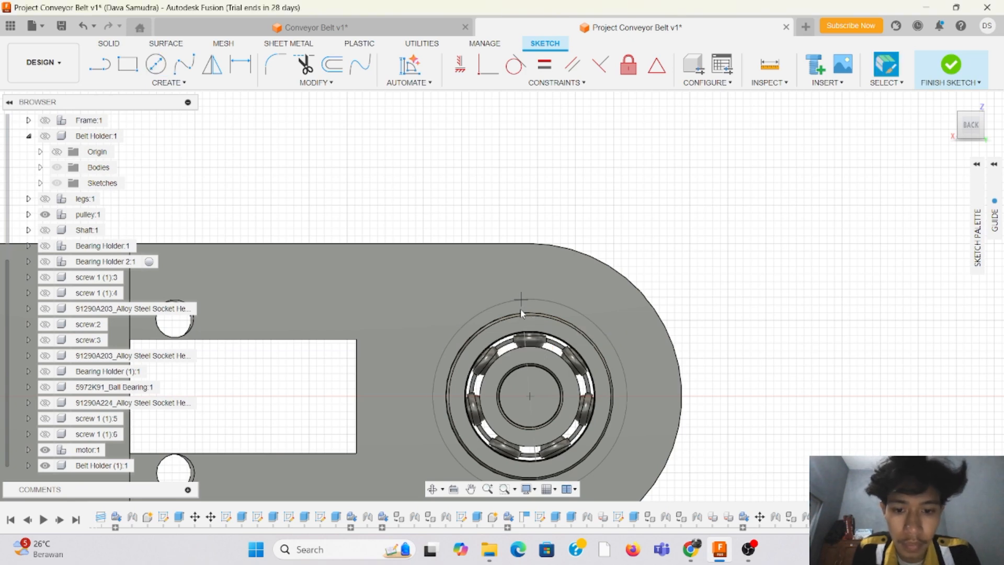
key(Escape)
Step: Add a concentric 27.5 mm diameter circle around the opposite-end roller's 25.5 mm circle
scroll(364, 204, down, 3)
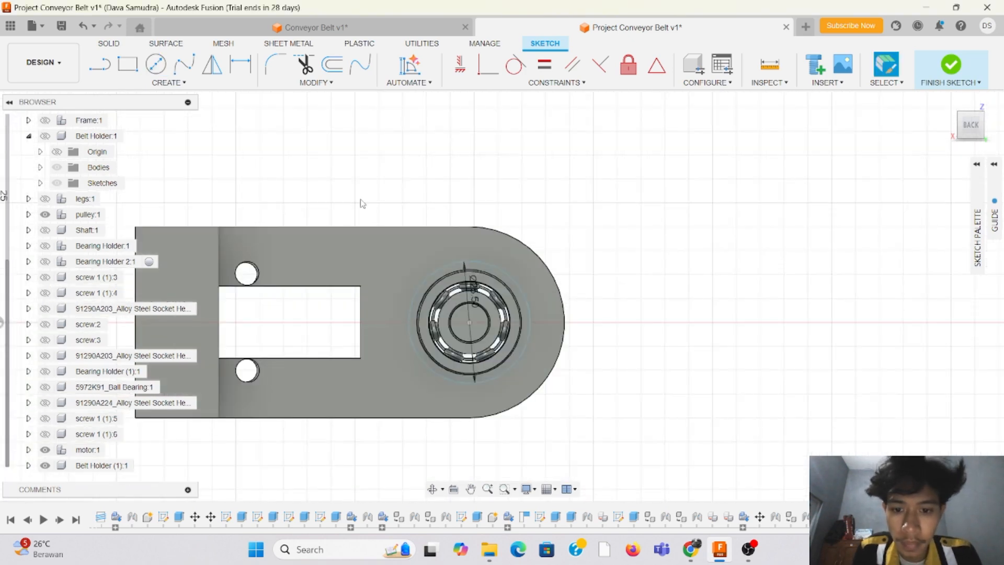
click(157, 70)
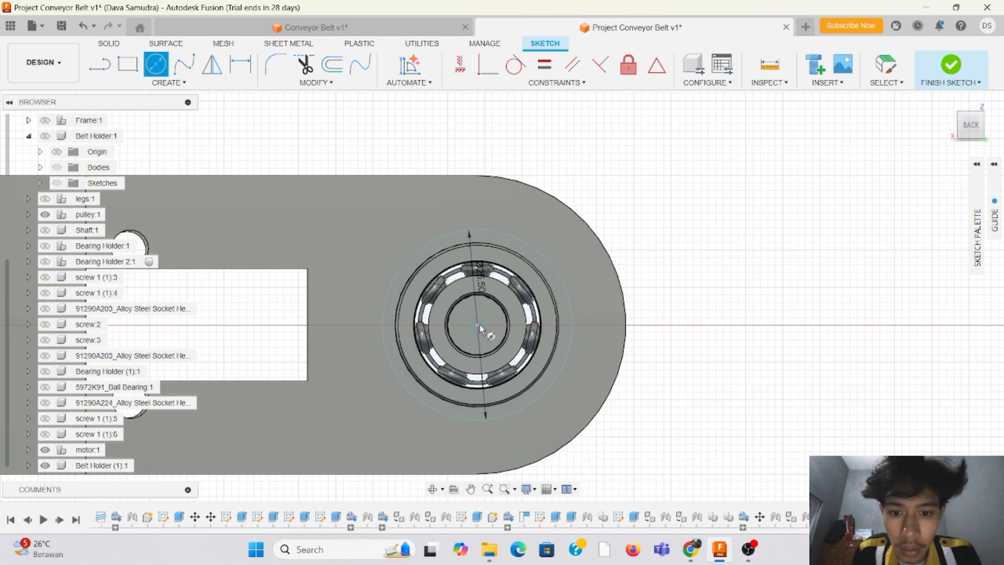
click(481, 320)
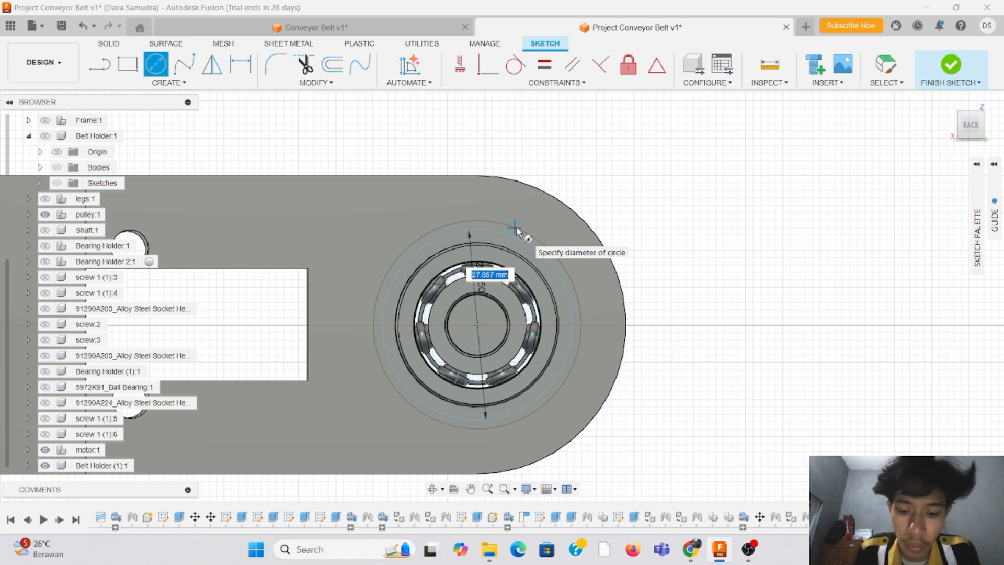
key(Tab)
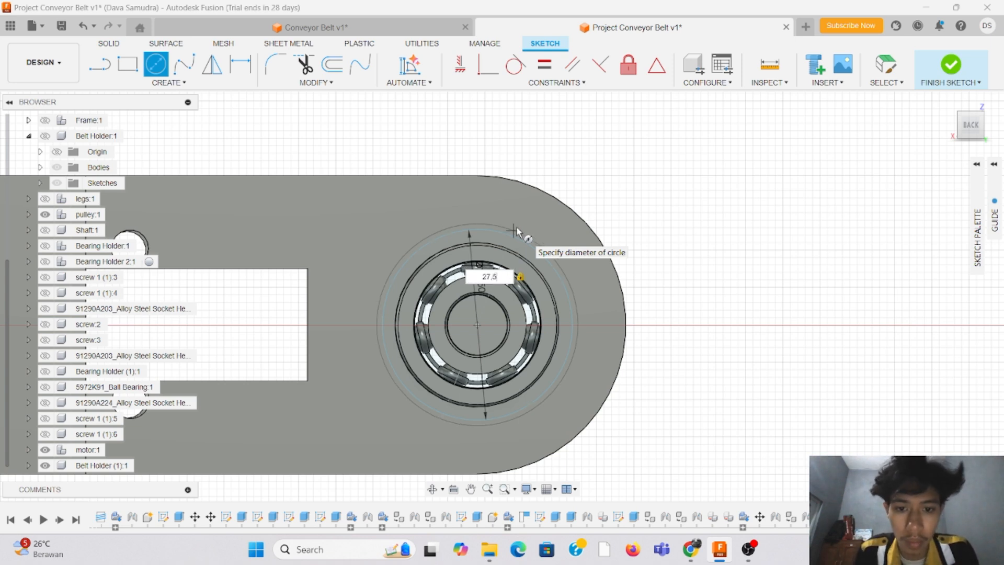
key(Escape)
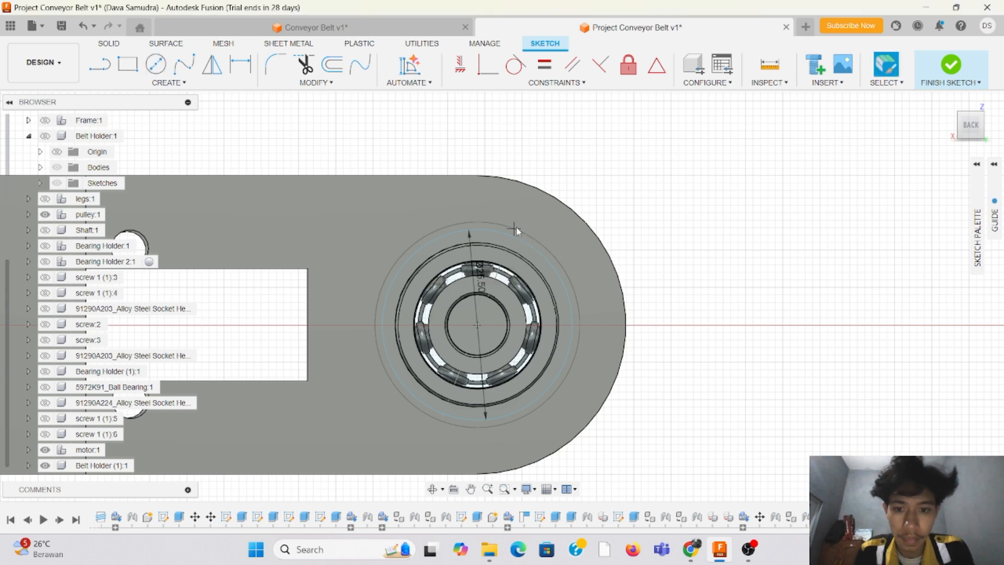
Step: Sketch a line joining the tops of the two 27.5 mm circles, from the motor-side roller to the opposite-end roller
scroll(374, 224, down, 5)
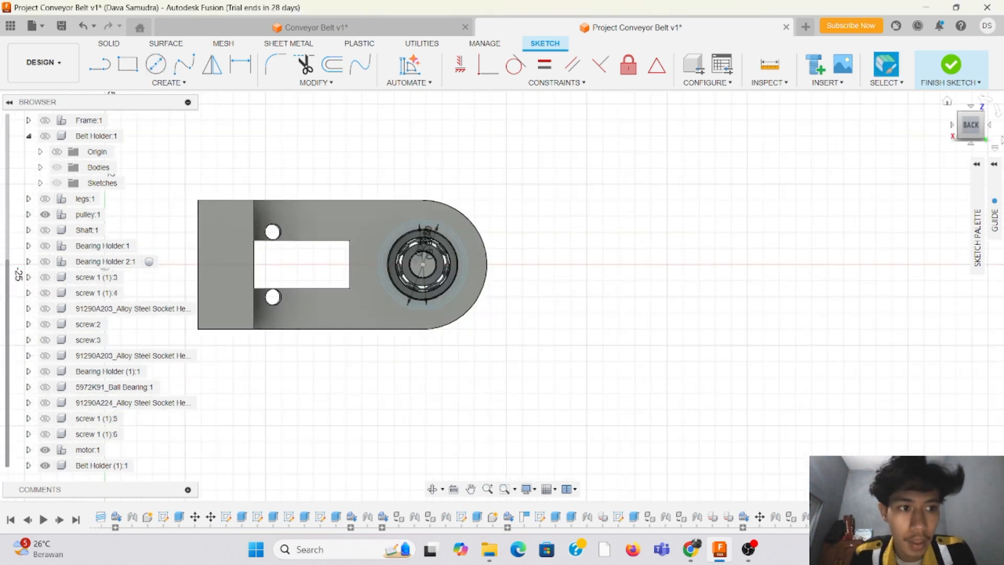
drag(981, 131, 997, 143)
scroll(567, 251, down, 5)
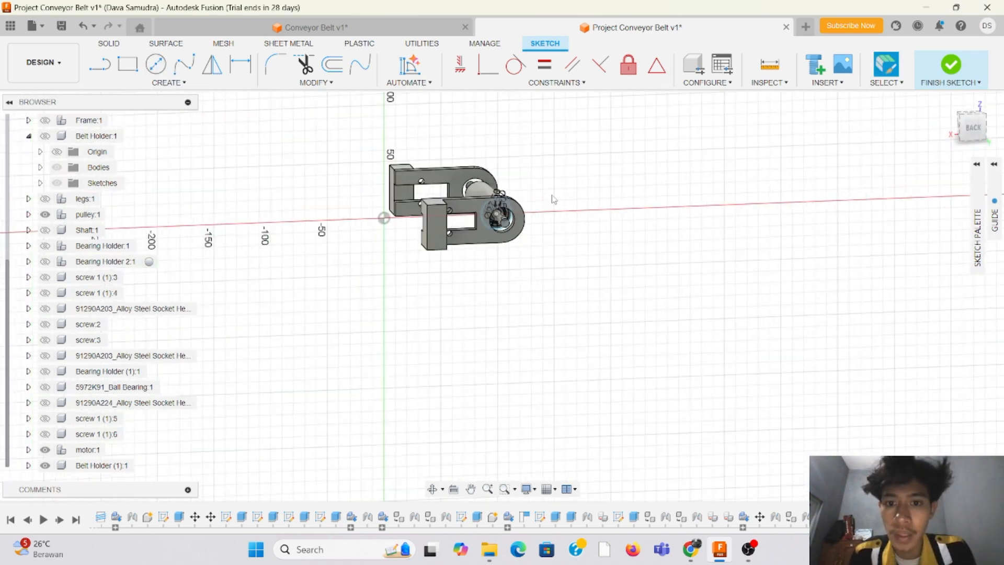
scroll(497, 190, up, 5)
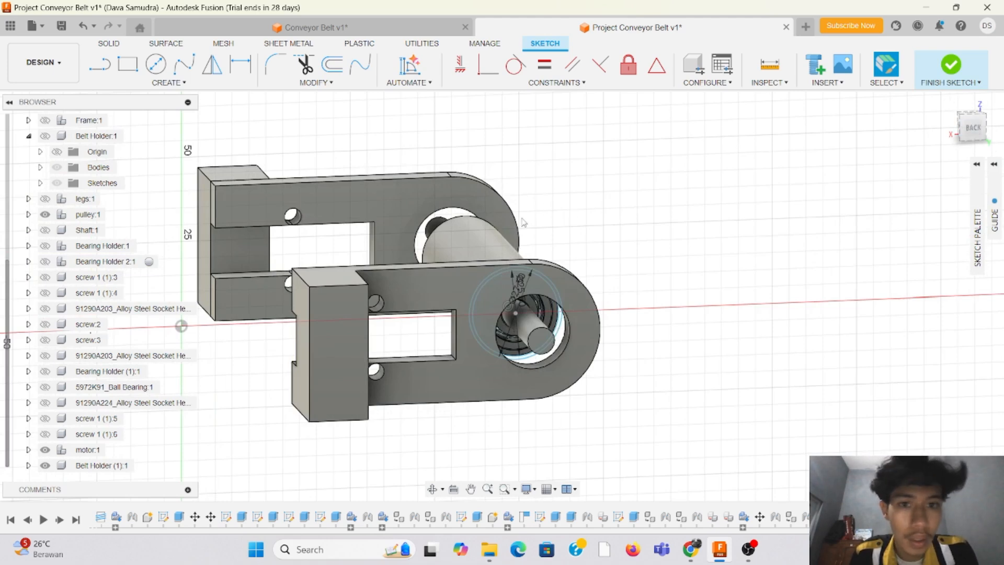
scroll(691, 224, down, 5)
scroll(385, 193, up, 10)
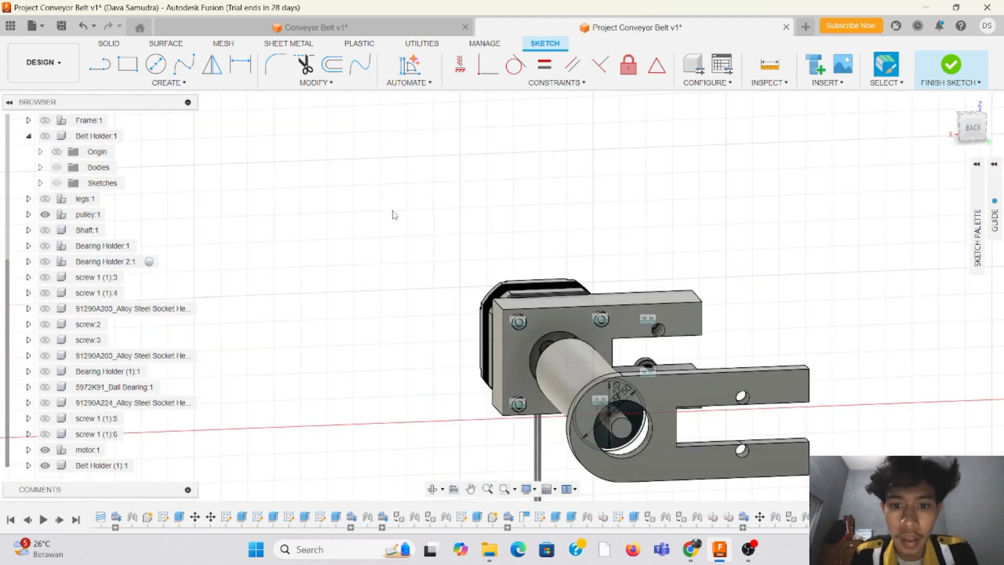
drag(981, 142, 982, 150)
scroll(674, 419, up, 4)
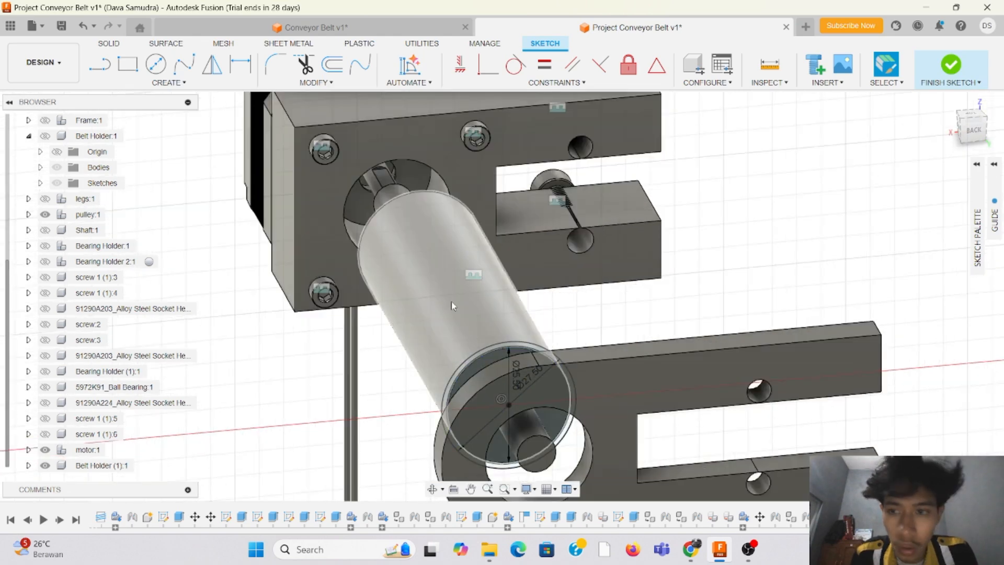
click(101, 67)
scroll(507, 335, up, 2)
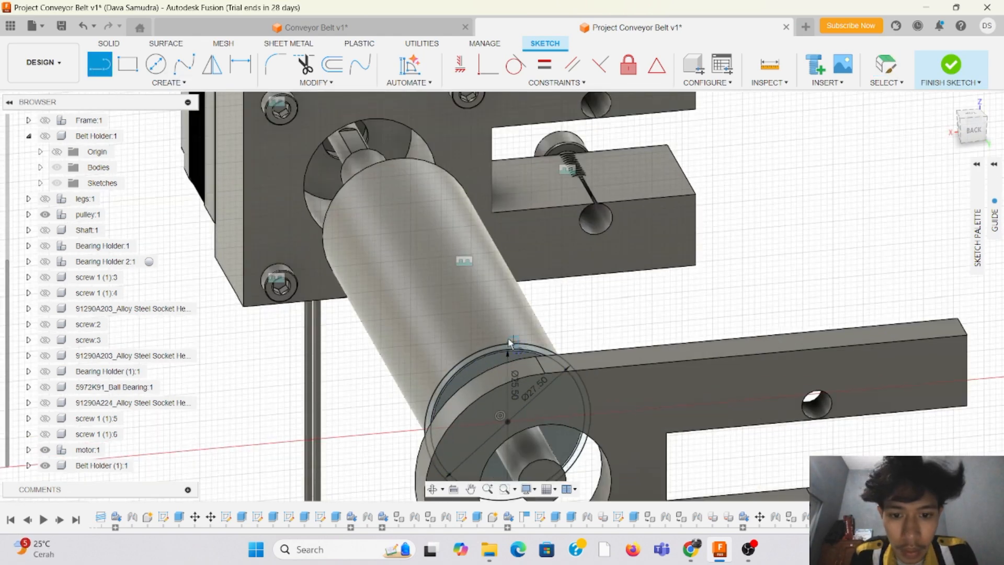
scroll(519, 340, up, 2)
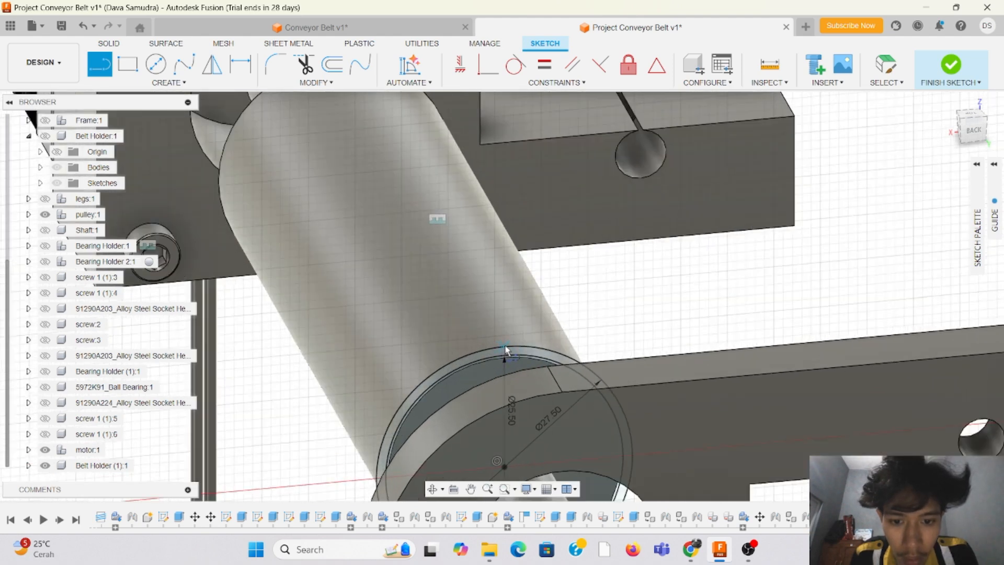
click(506, 345)
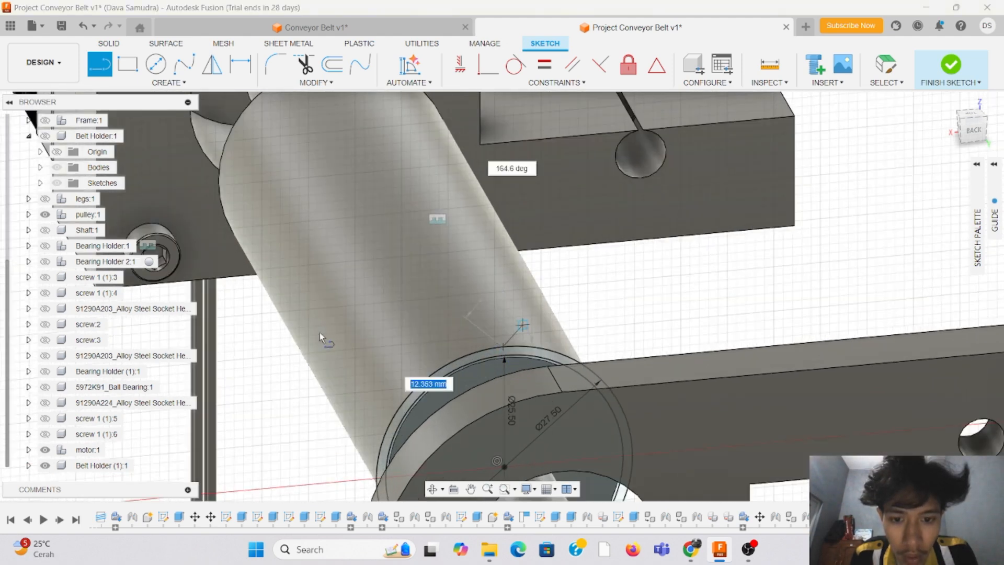
scroll(319, 332, down, 4)
scroll(387, 319, down, 6)
scroll(847, 288, up, 6)
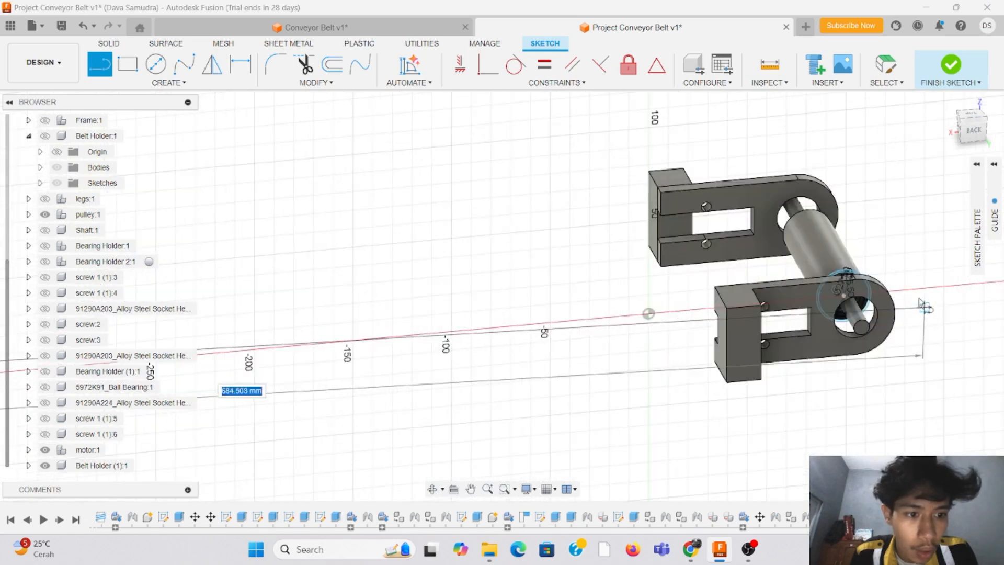
scroll(845, 260, up, 5)
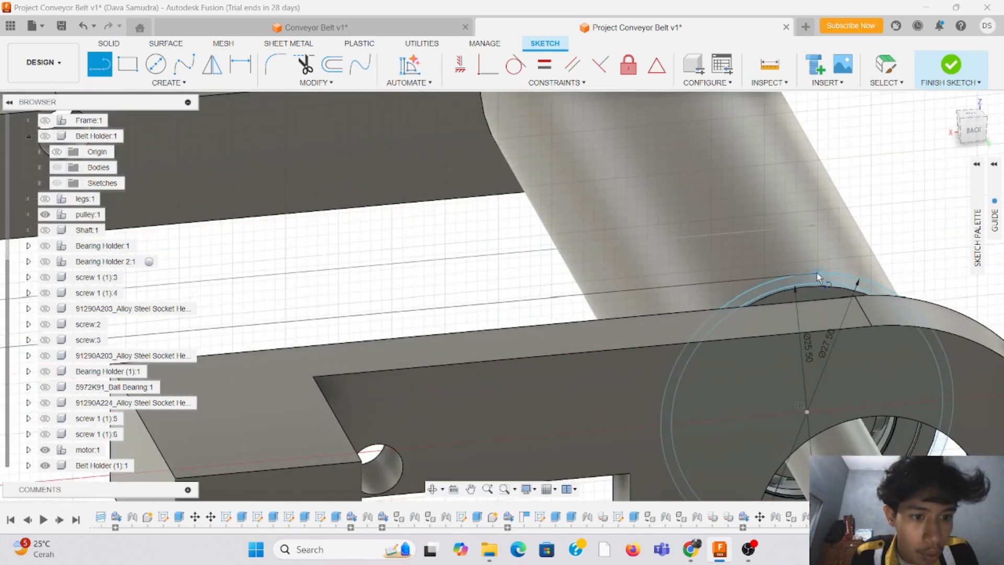
click(818, 272)
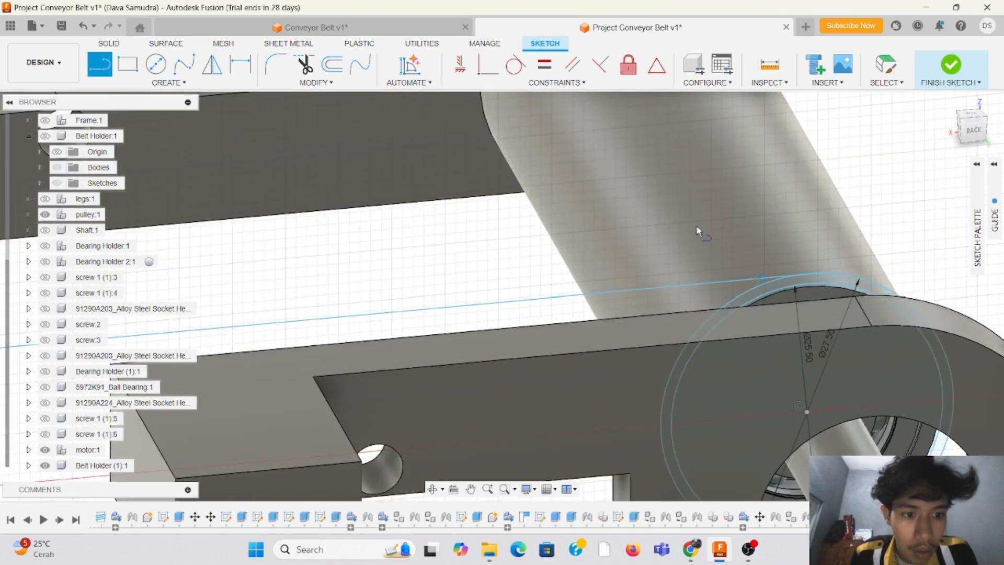
Step: Sketch a line joining the tops of the two 25.5 mm circles, from the opposite-end roller back to the motor-side roller
scroll(819, 276, down, 4)
scroll(794, 208, up, 5)
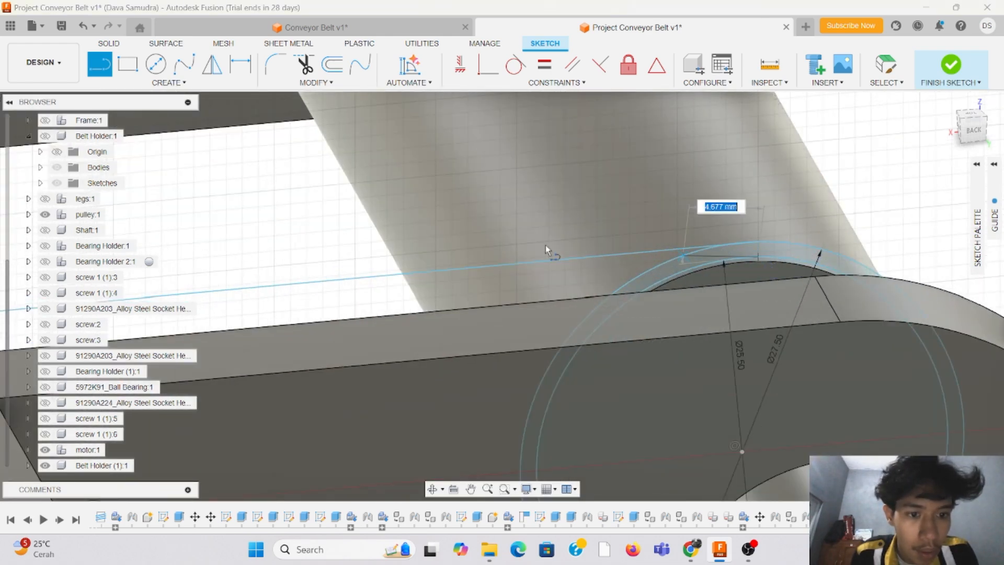
scroll(761, 257, down, 10)
scroll(359, 299, up, 10)
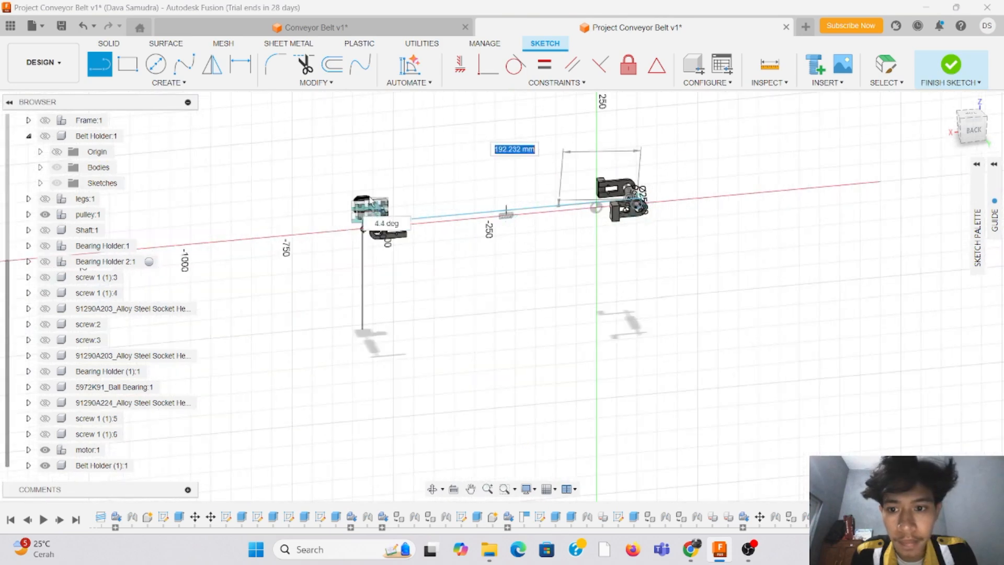
scroll(359, 300, up, 3)
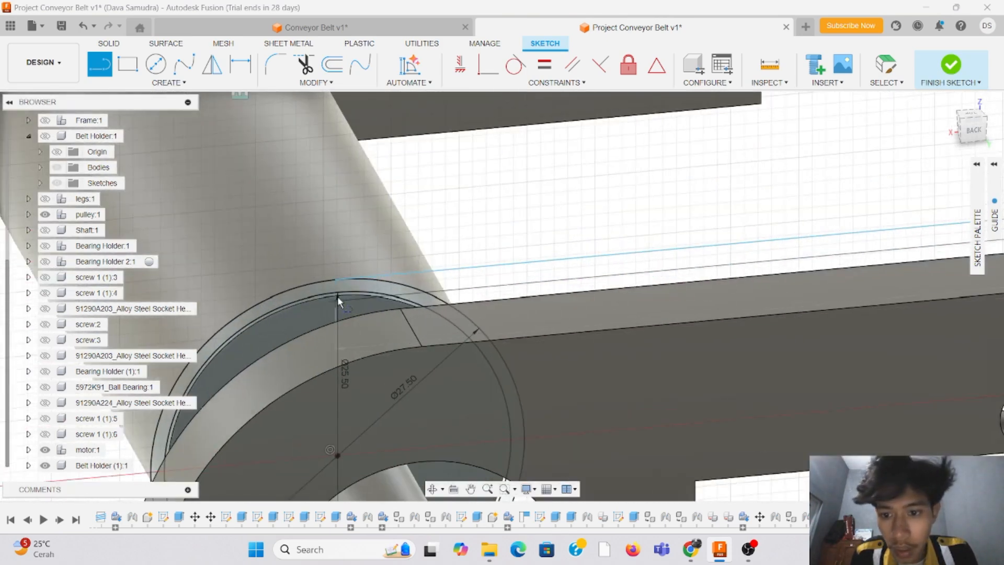
scroll(337, 297, up, 3)
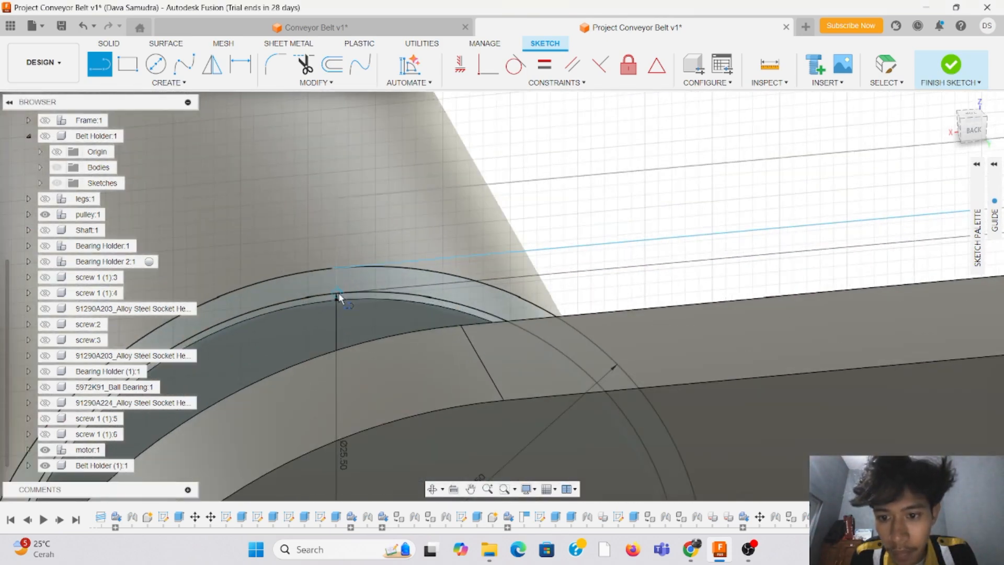
click(337, 296)
scroll(532, 205, down, 3)
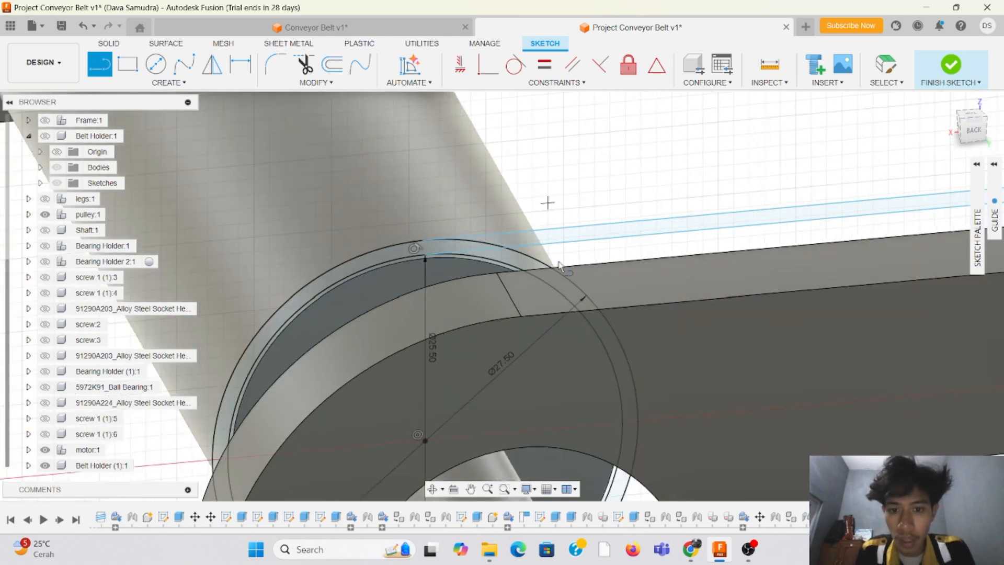
Step: Sketch a line joining the bottoms of the two 25.5 mm circles, from the motor-side roller to the opposite-end roller
scroll(494, 447, down, 3)
scroll(454, 454, up, 5)
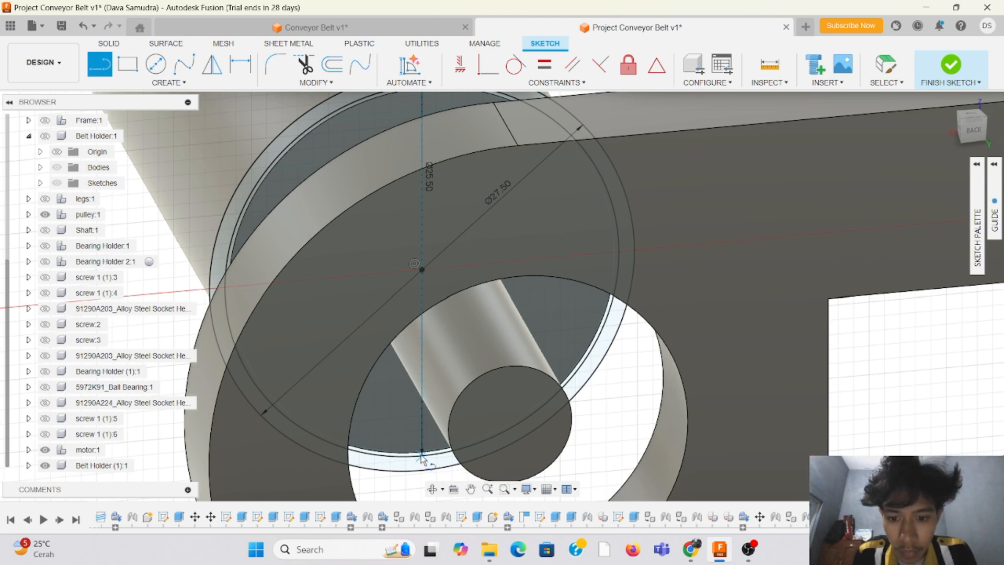
click(422, 456)
scroll(455, 397, down, 8)
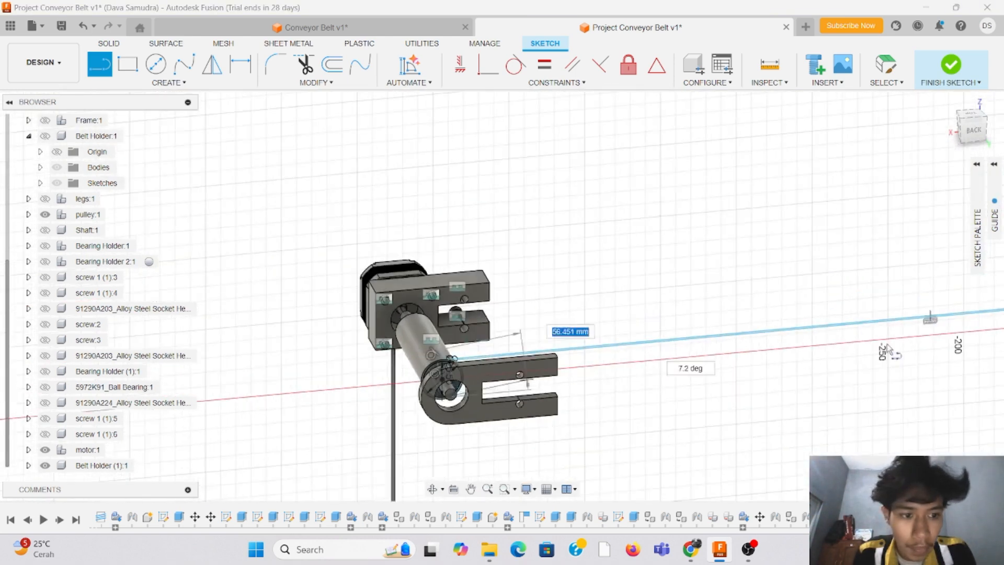
scroll(513, 363, down, 2)
scroll(776, 279, up, 10)
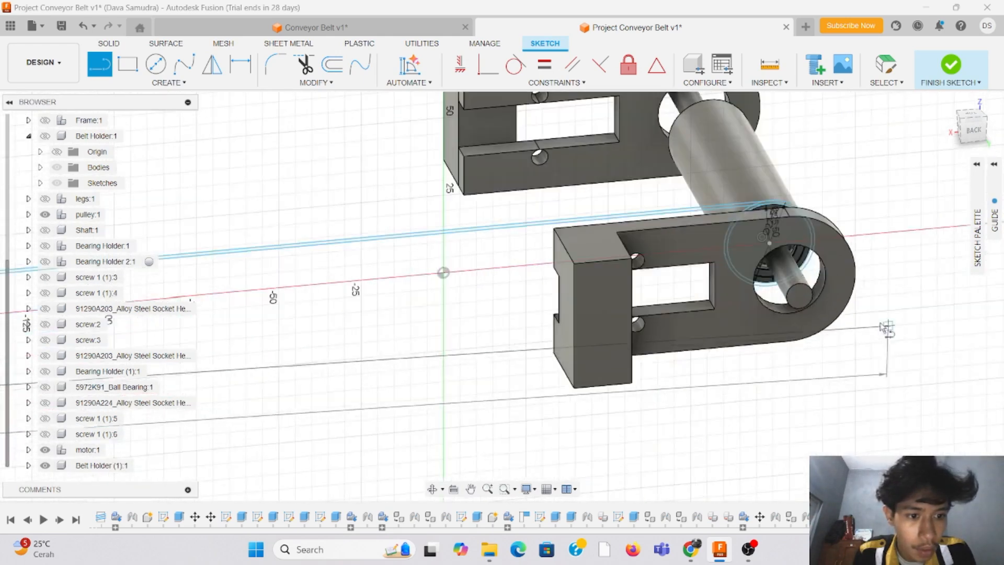
scroll(775, 279, up, 5)
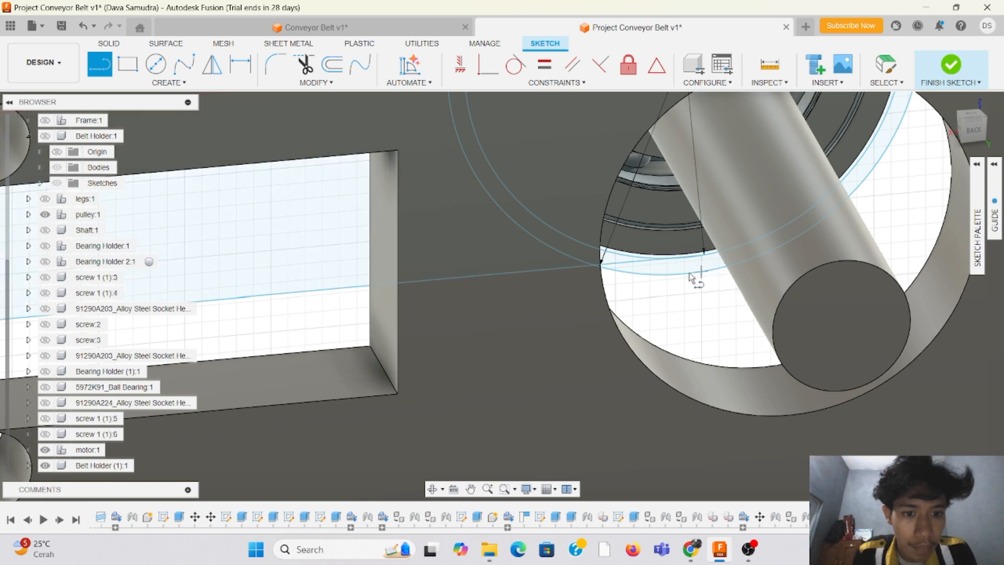
Step: Sketch a line joining the bottoms of the two 27.5 mm circles, from the opposite-end roller back to the motor-side roller
click(700, 271)
scroll(732, 262, down, 5)
scroll(775, 229, down, 10)
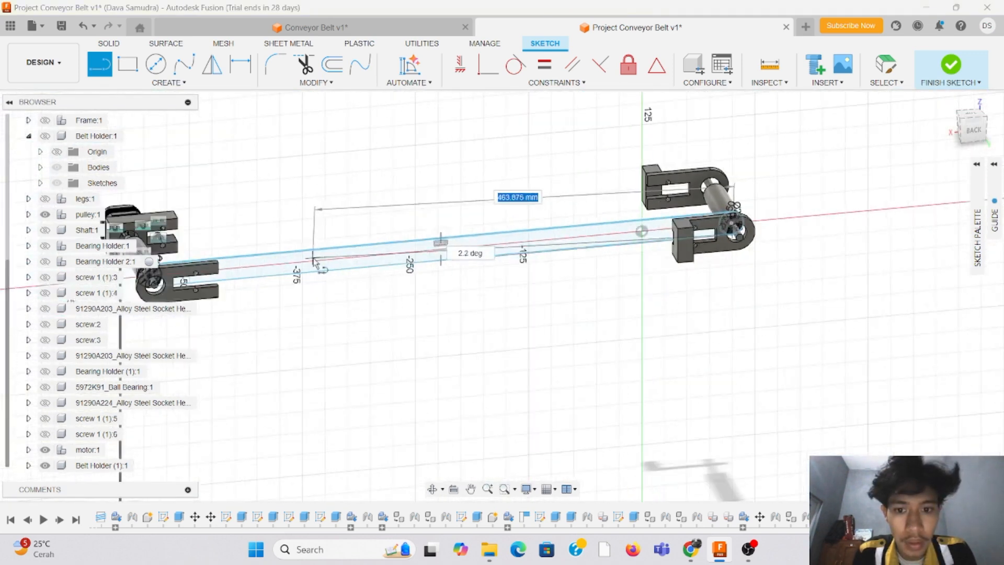
scroll(268, 271, up, 15)
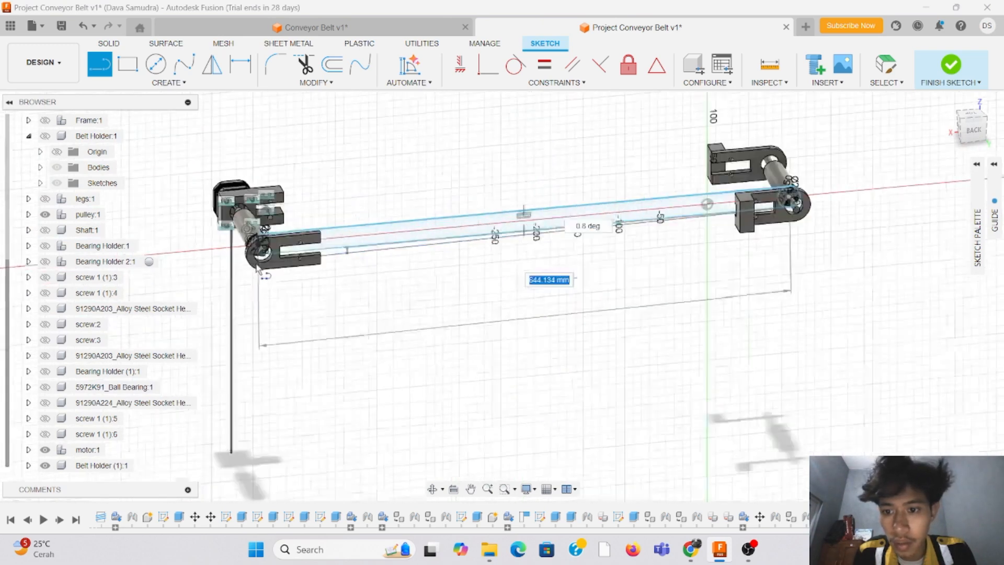
scroll(267, 271, up, 5)
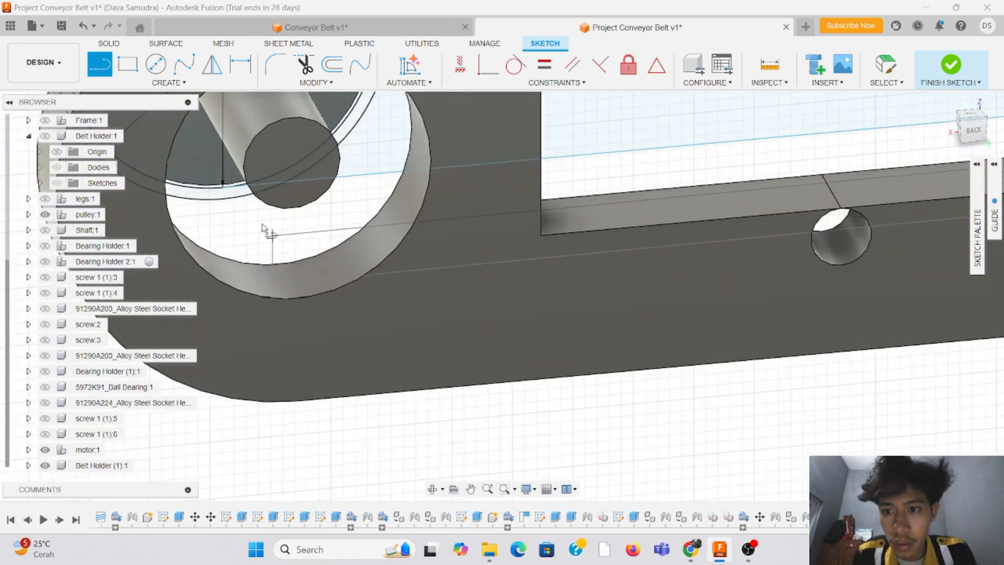
click(223, 202)
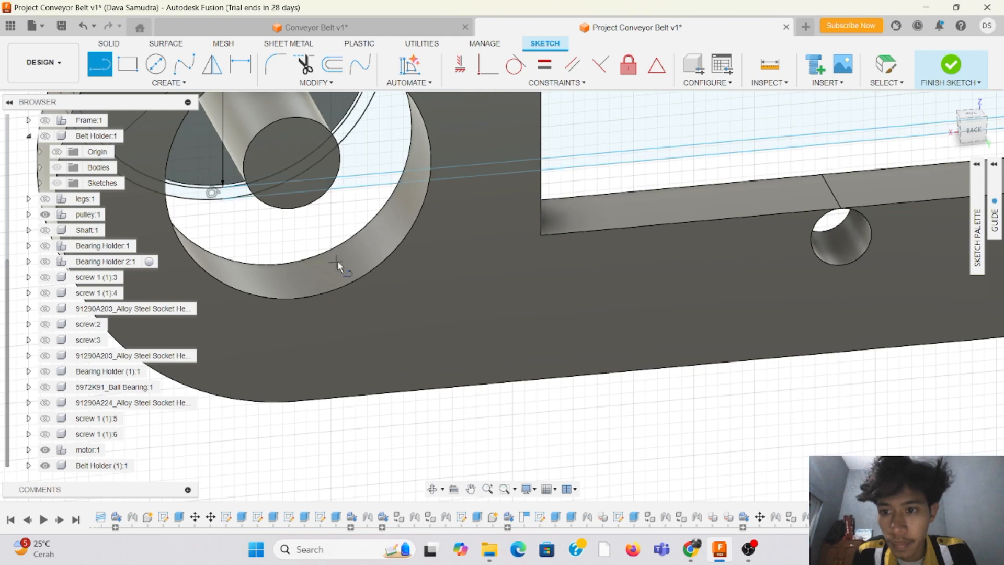
scroll(352, 243, down, 5)
scroll(355, 237, down, 5)
scroll(407, 122, up, 6)
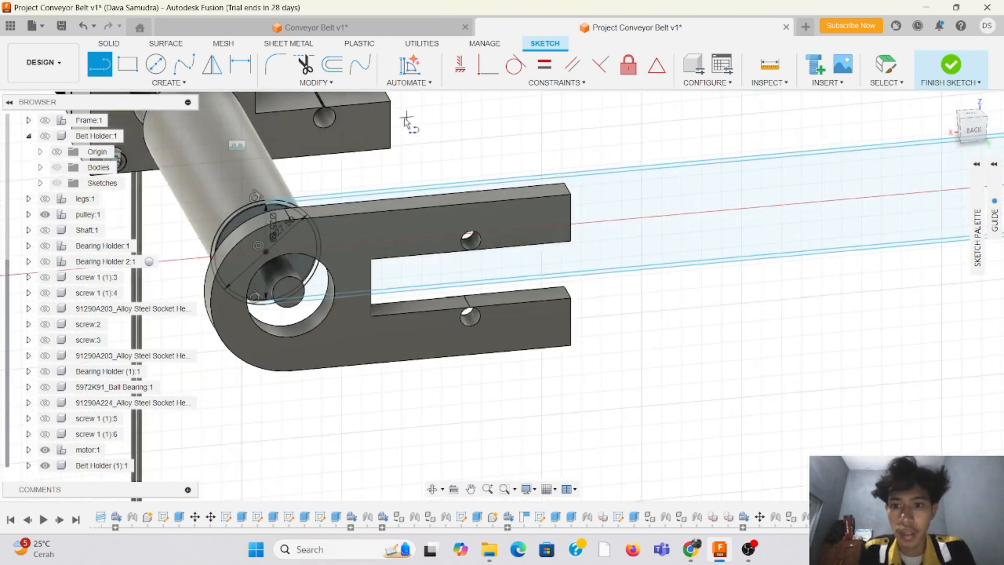
Step: Trim the short arc of the 27.5 mm circle between the two upper belt lines, at the roller beside the slotted holder
click(974, 126)
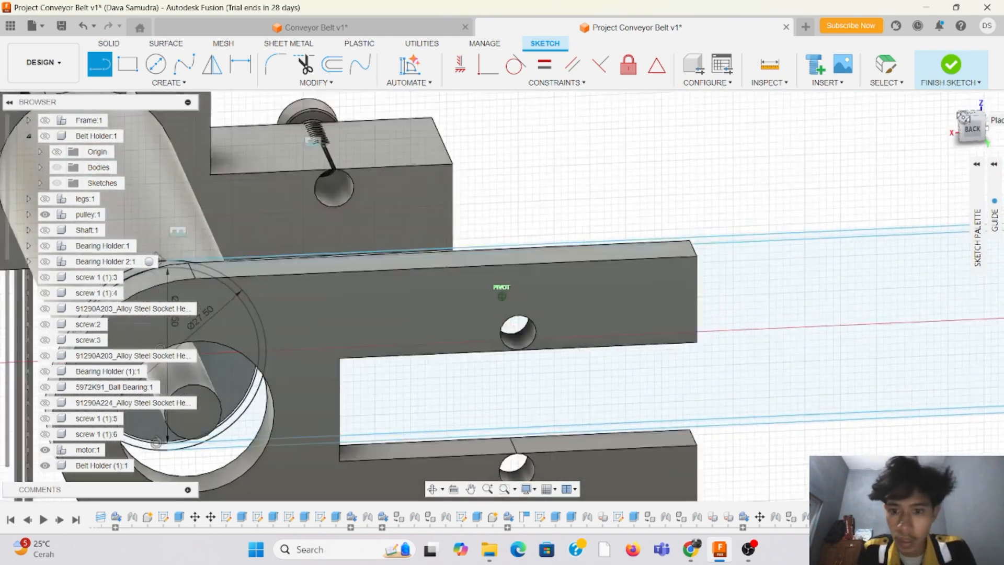
scroll(495, 191, up, 3)
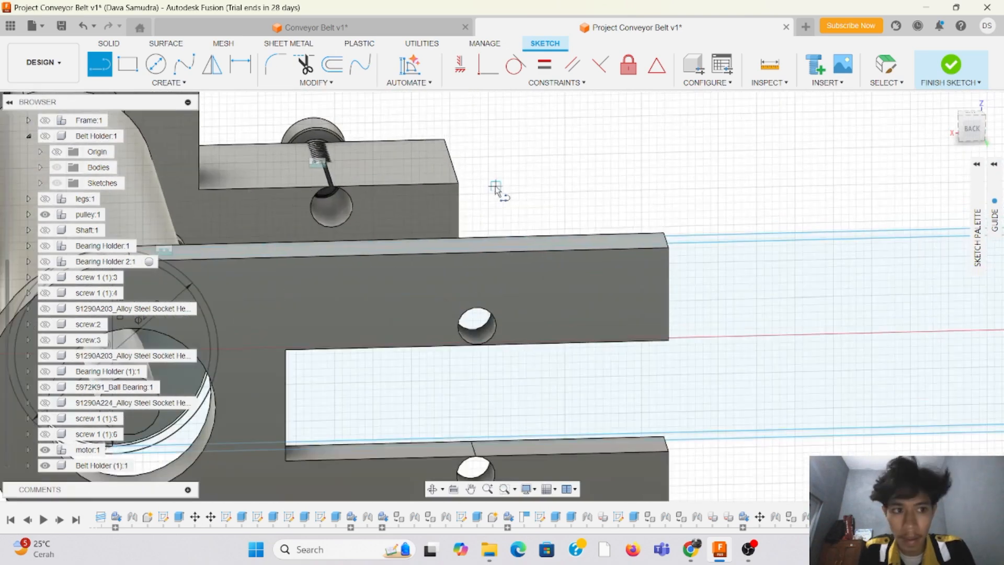
scroll(744, 173, down, 5)
scroll(450, 198, up, 6)
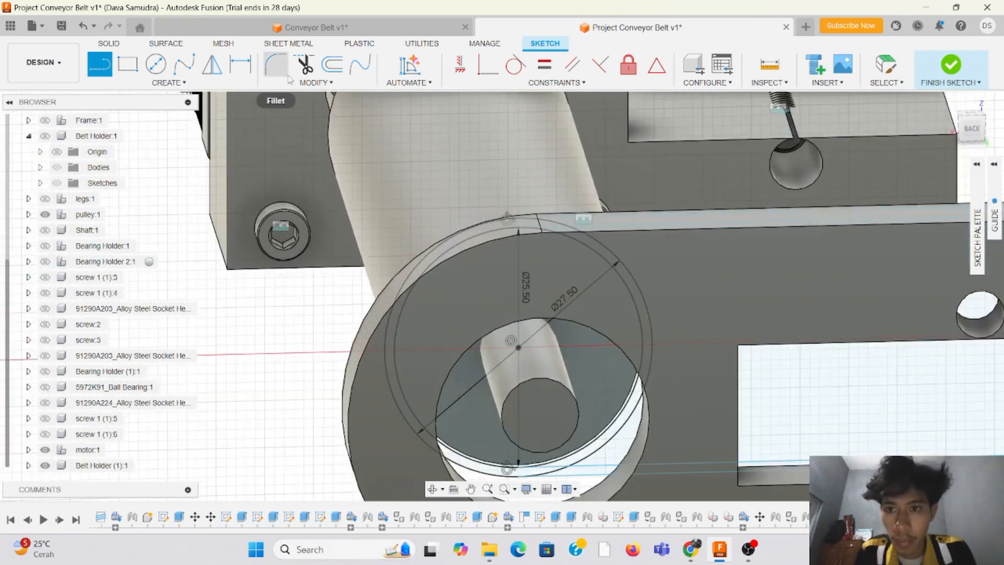
click(304, 64)
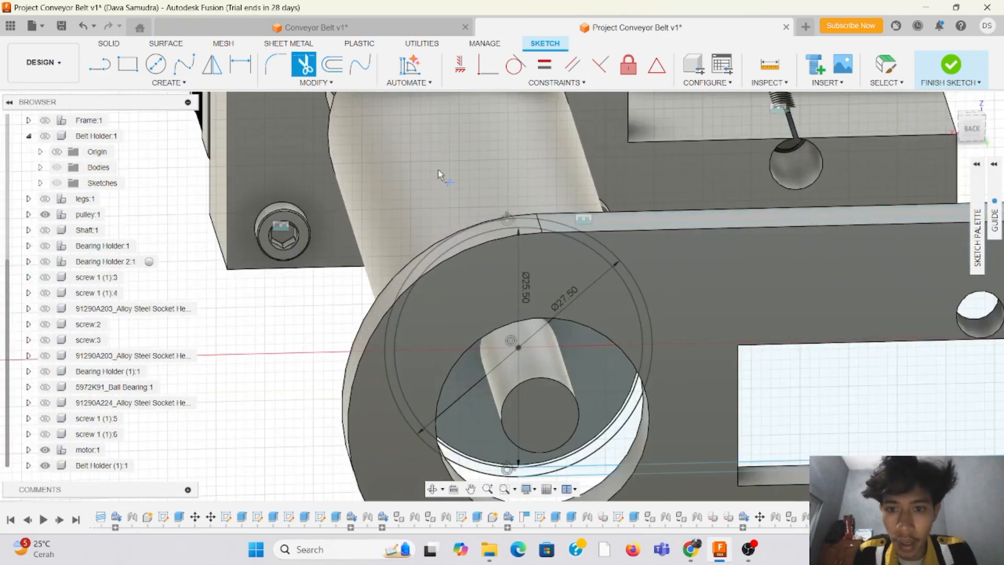
click(982, 133)
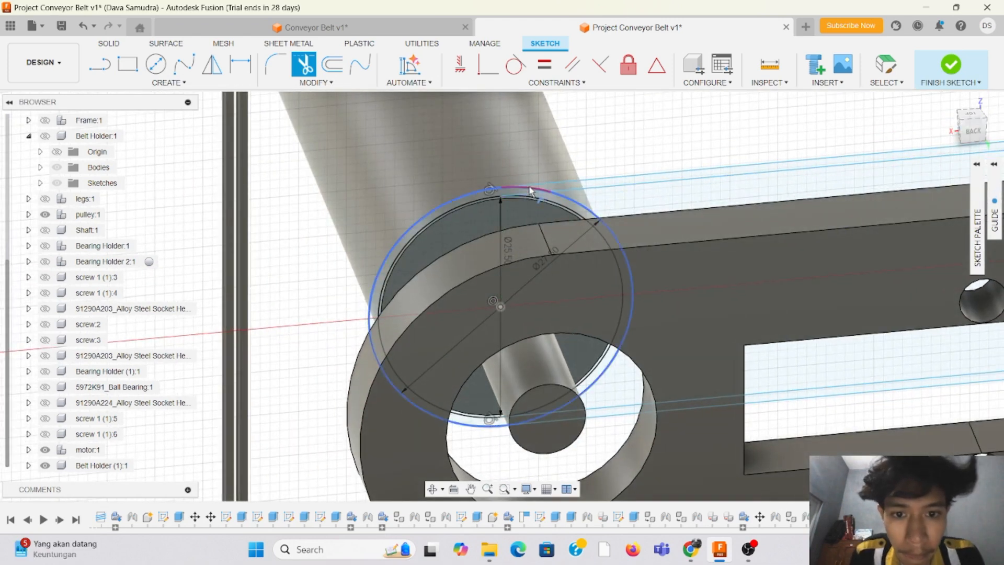
click(531, 192)
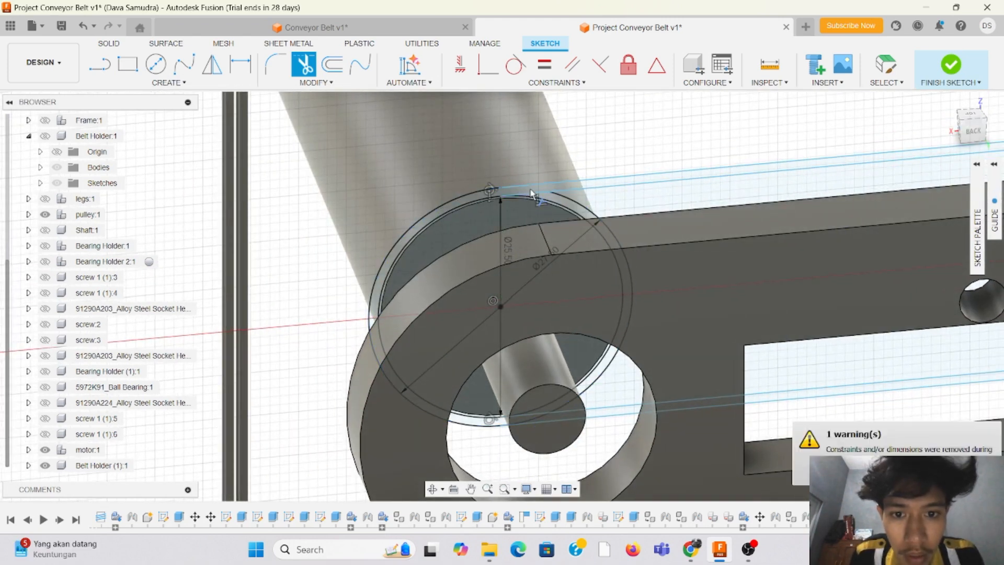
Step: Try trimming the belt-side arc of the 27.5 mm circle and undo that trim
click(563, 198)
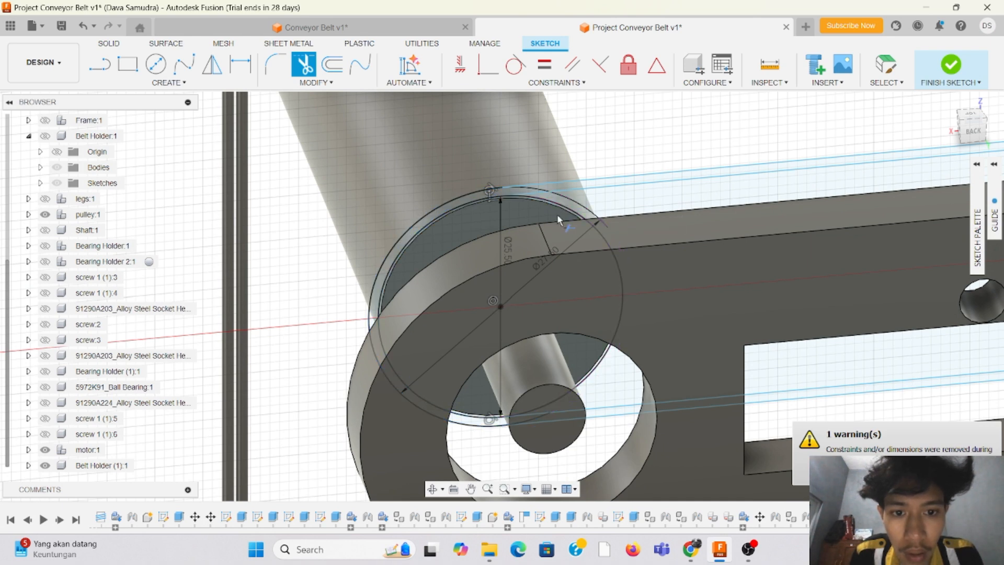
scroll(554, 199, down, 3)
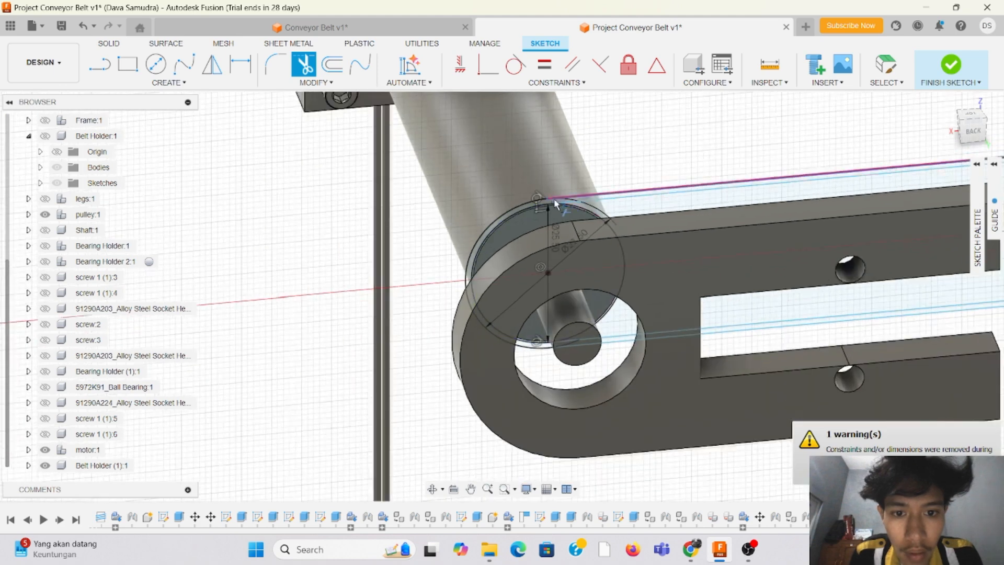
scroll(565, 225, up, 6)
scroll(577, 254, down, 5)
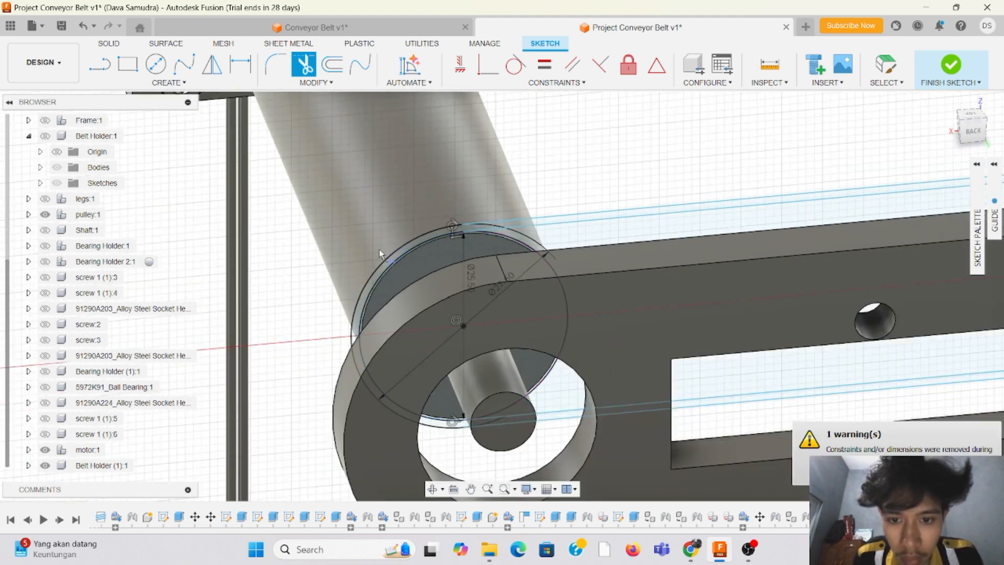
click(84, 27)
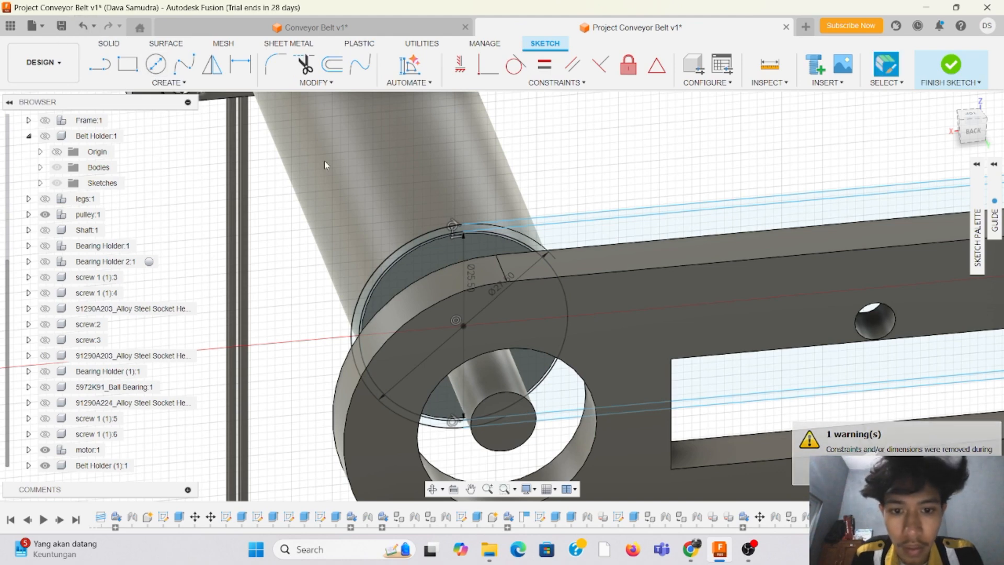
click(84, 27)
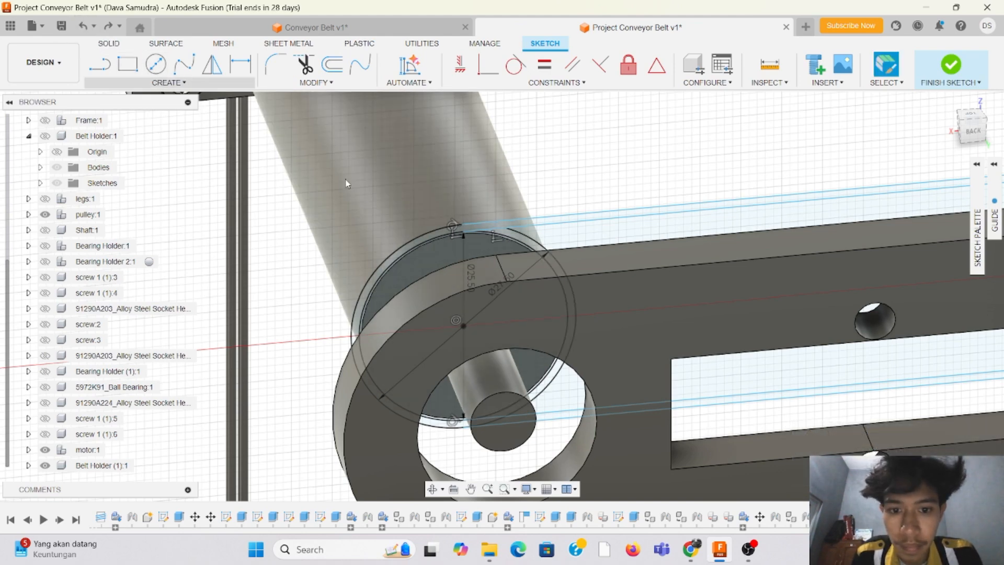
Step: Sketch a vertical line about 25 mm long across the 25.5 mm circle, joining the ends of the upper and lower inner belt lines
scroll(500, 259, up, 2)
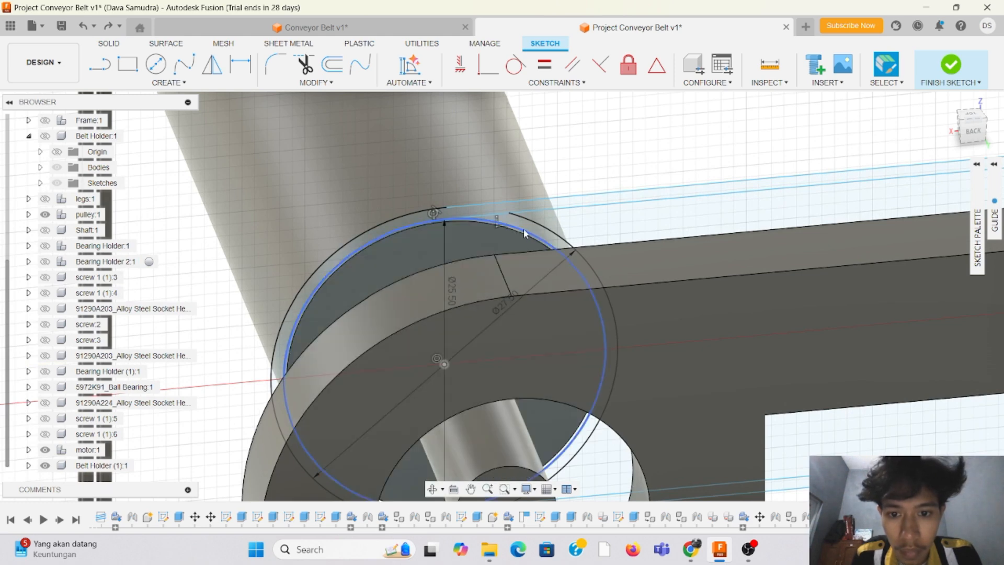
scroll(465, 269, down, 2)
scroll(461, 400, up, 1)
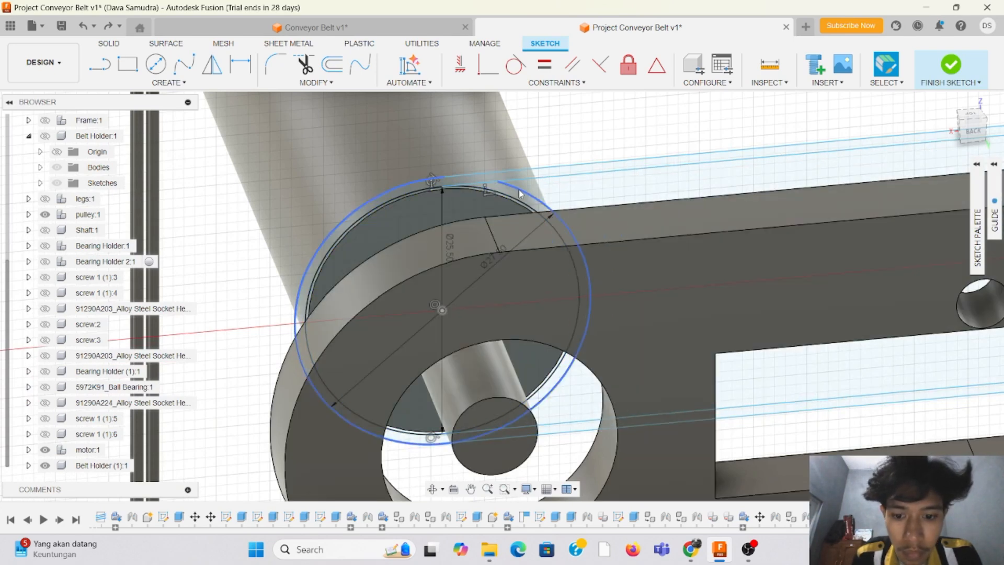
key(l)
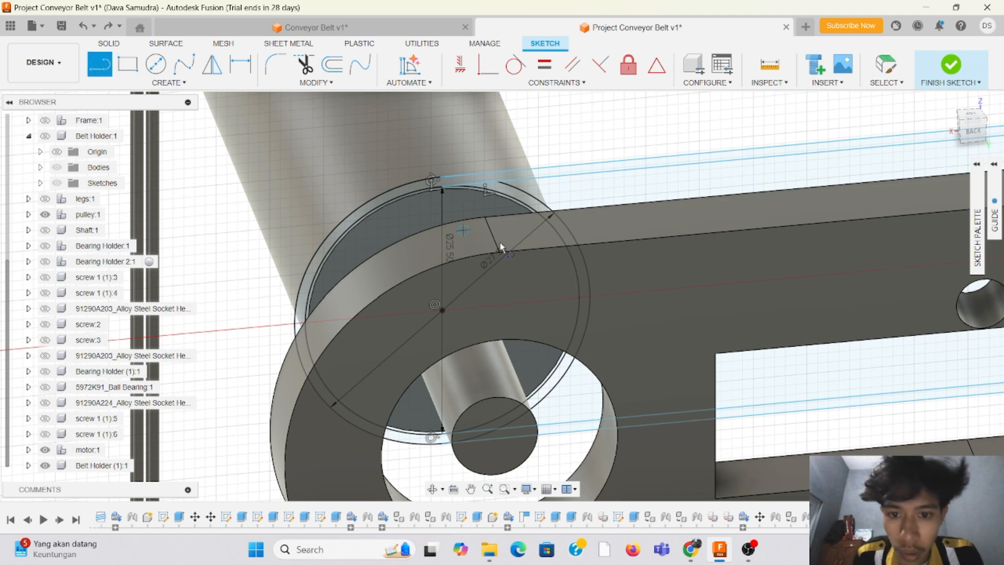
click(447, 189)
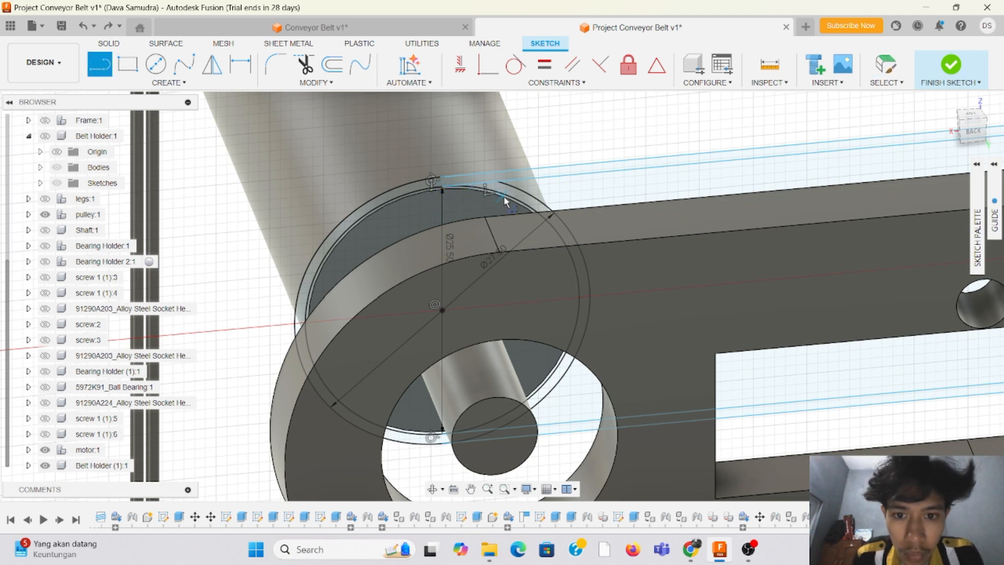
click(448, 188)
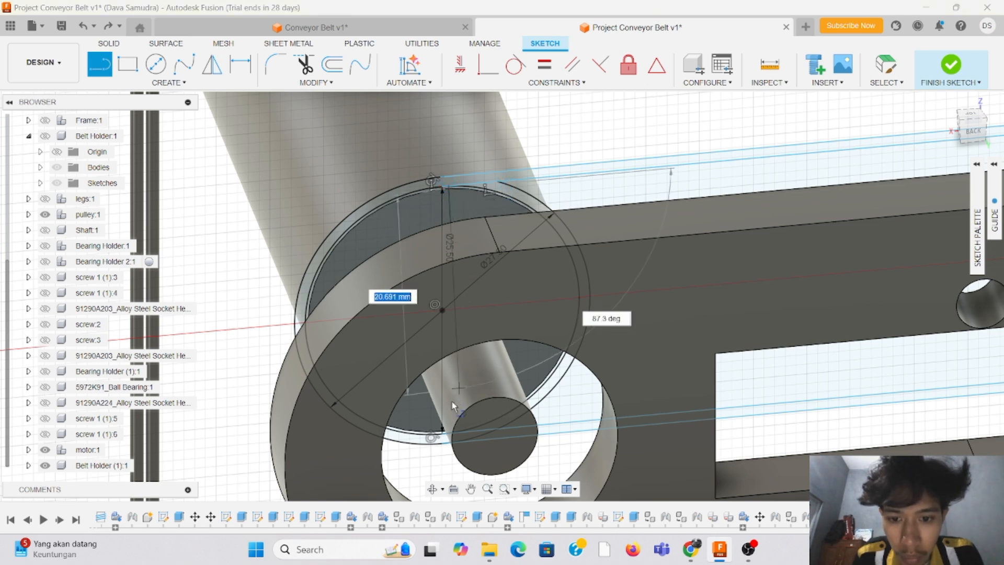
click(451, 431)
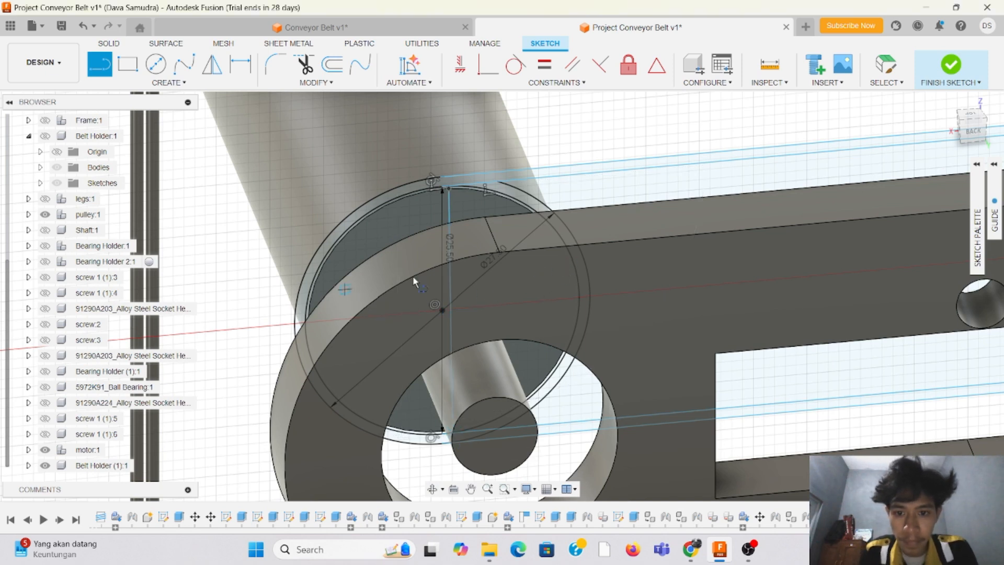
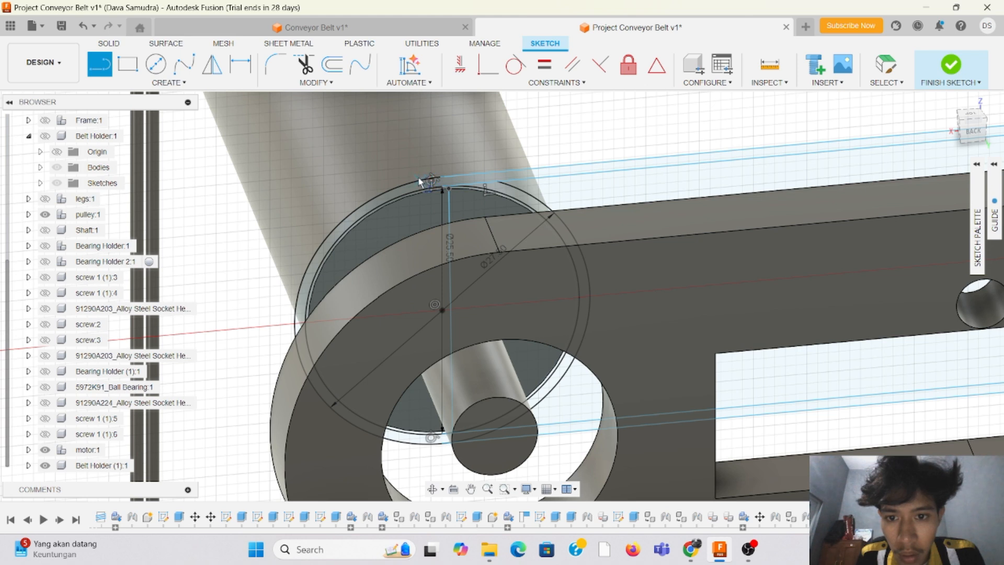
Step: Sketch a second vertical line across the two concentric circles at the pulley, from the upper to the lower belt lines
click(500, 187)
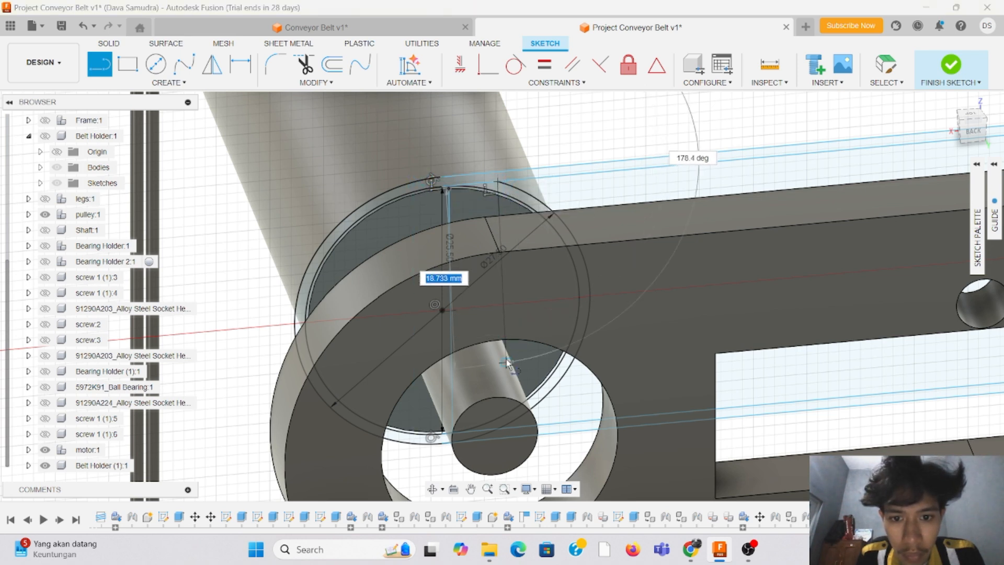
click(503, 428)
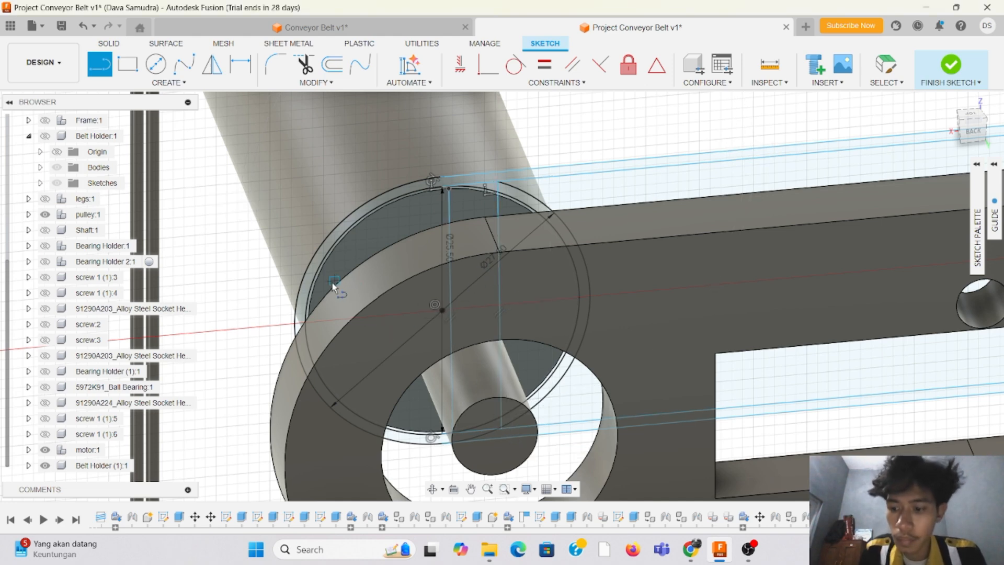
key(Escape)
Step: Trim the belt-facing arc of the 25.50 mm inner circle and the upper piece of the outer circle beside the vertical lines
click(309, 70)
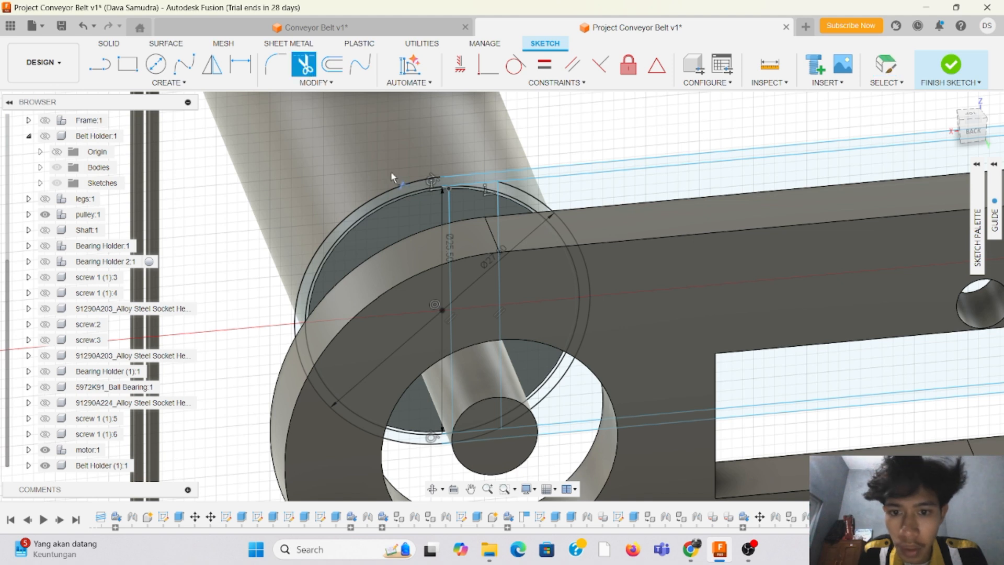
click(473, 185)
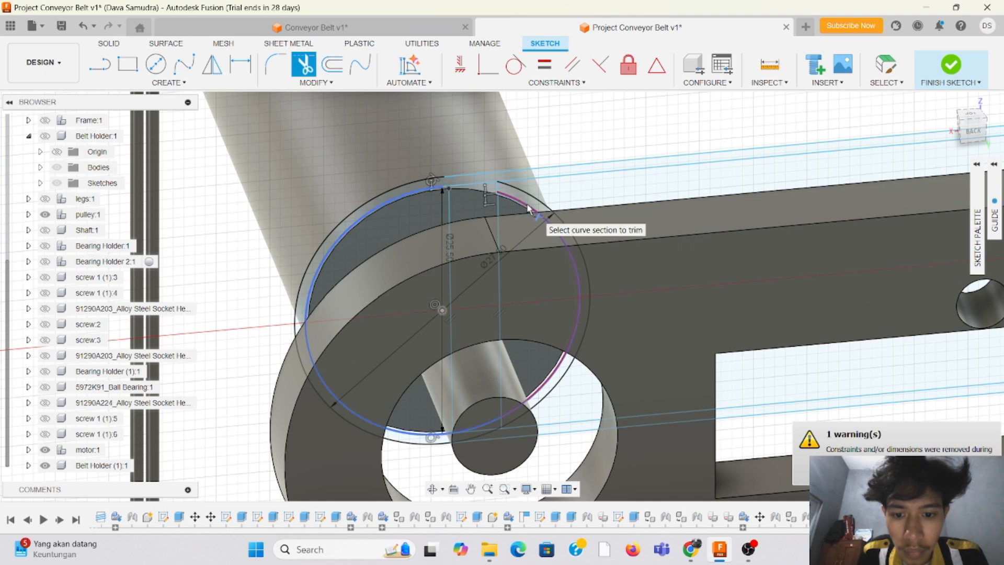
click(530, 209)
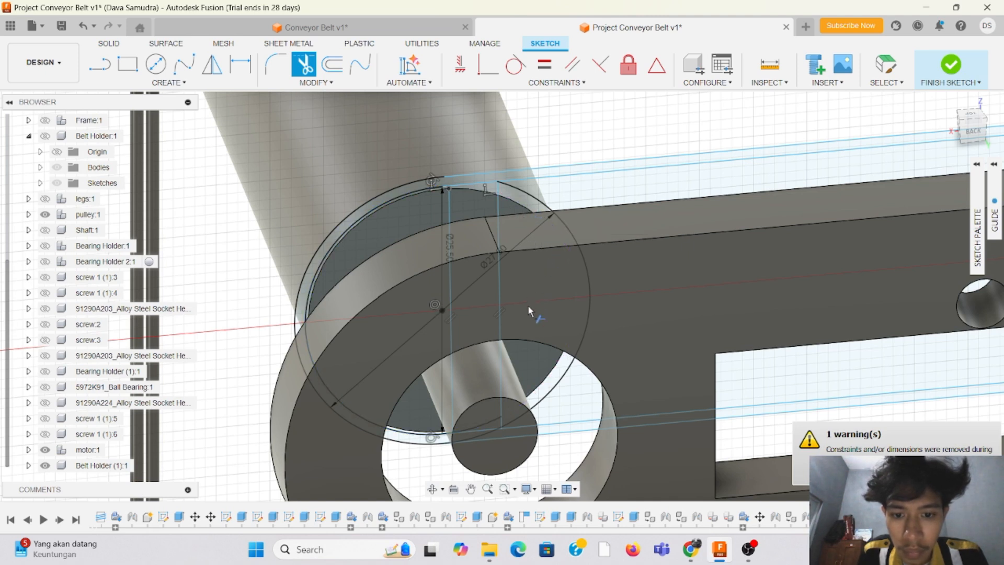
click(483, 432)
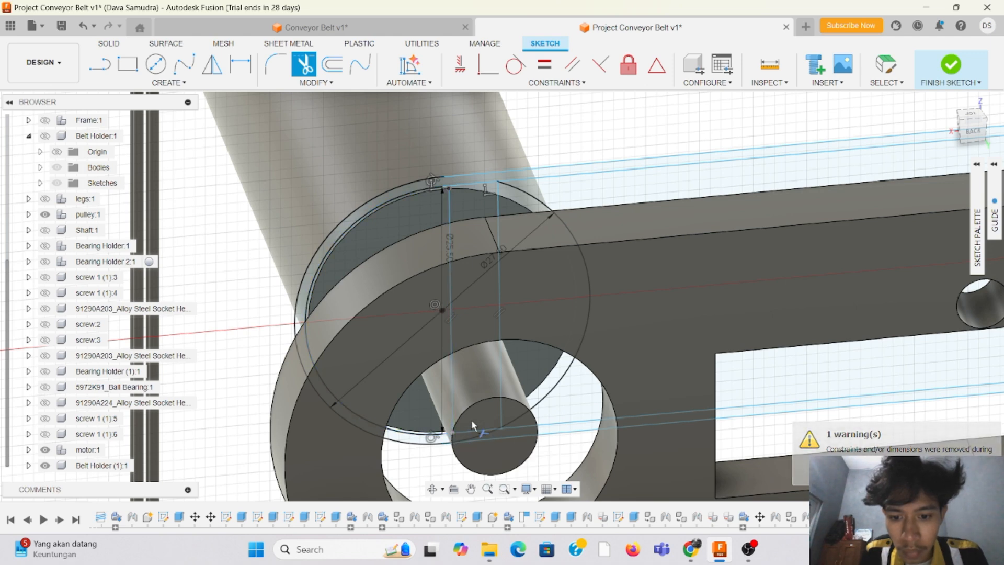
scroll(442, 430, up, 3)
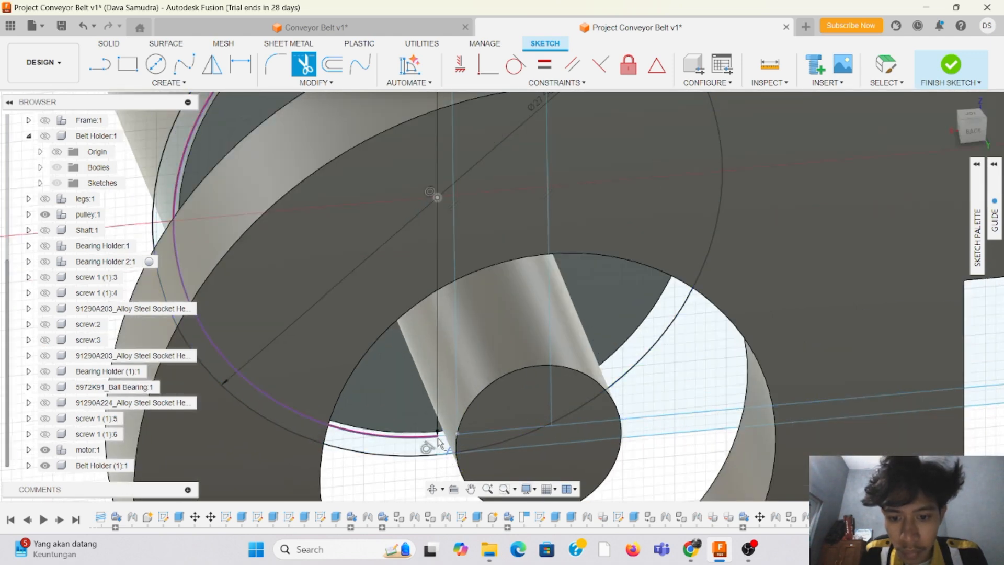
click(438, 444)
Step: Trim the remaining belt-facing arcs of the outer circle at this pulley, from the lower belt line upward
scroll(460, 424, up, 3)
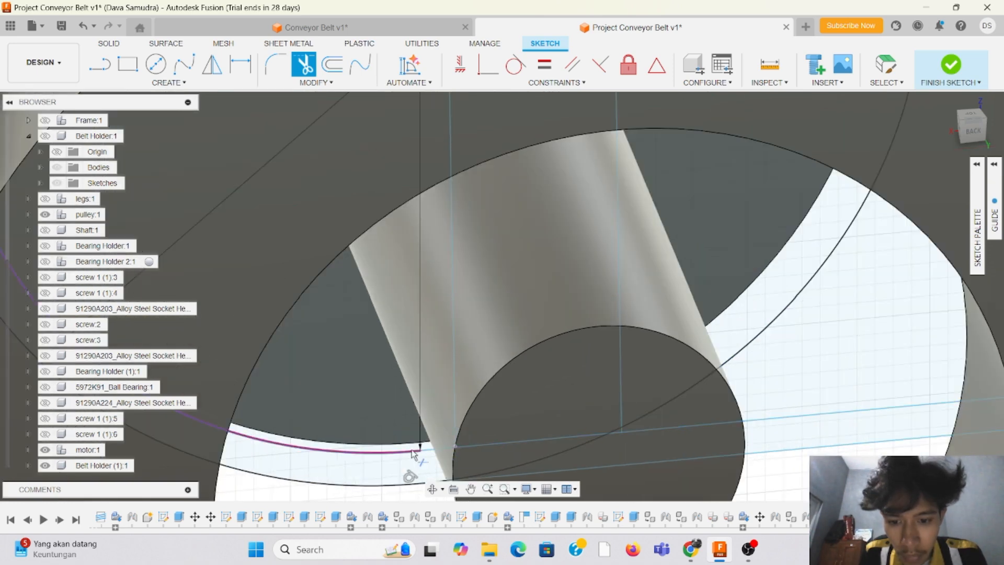
scroll(539, 363, down, 3)
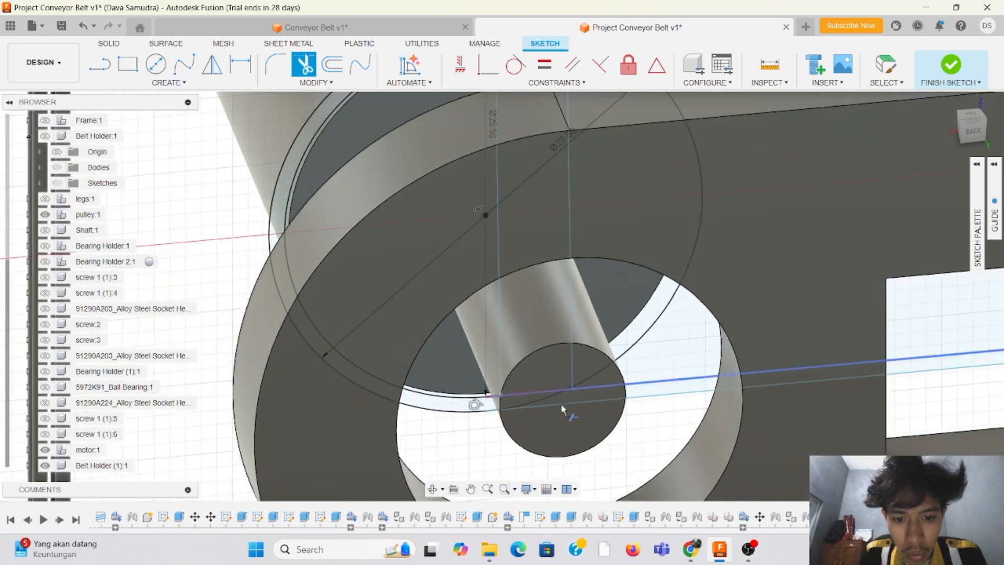
scroll(564, 410, up, 2)
click(516, 396)
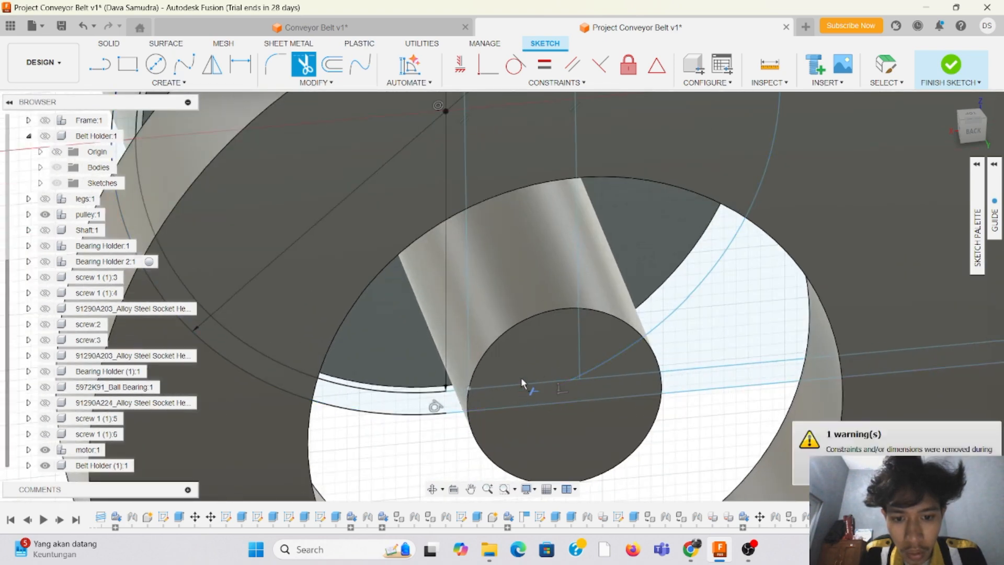
scroll(595, 291, down, 5)
scroll(652, 148, up, 3)
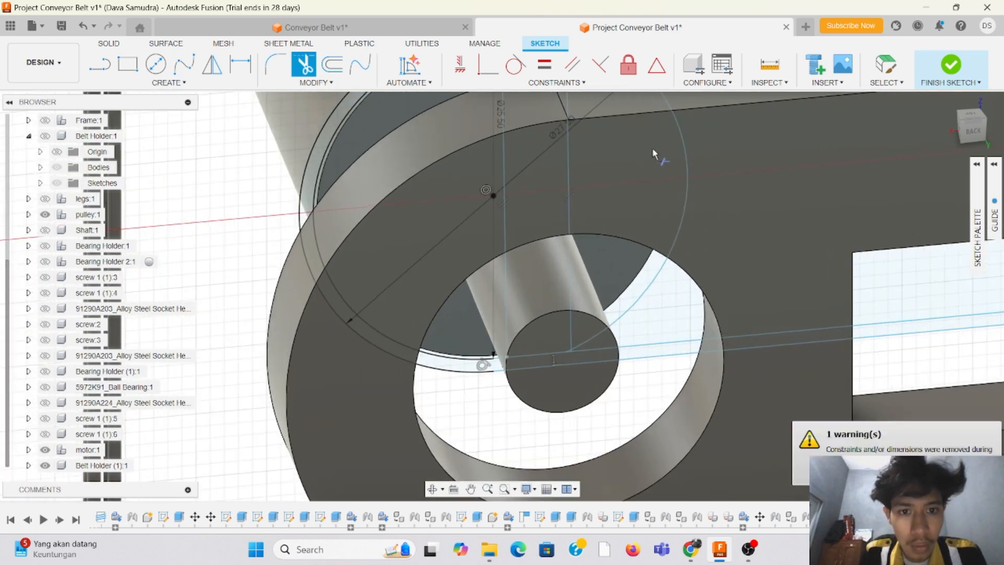
click(684, 142)
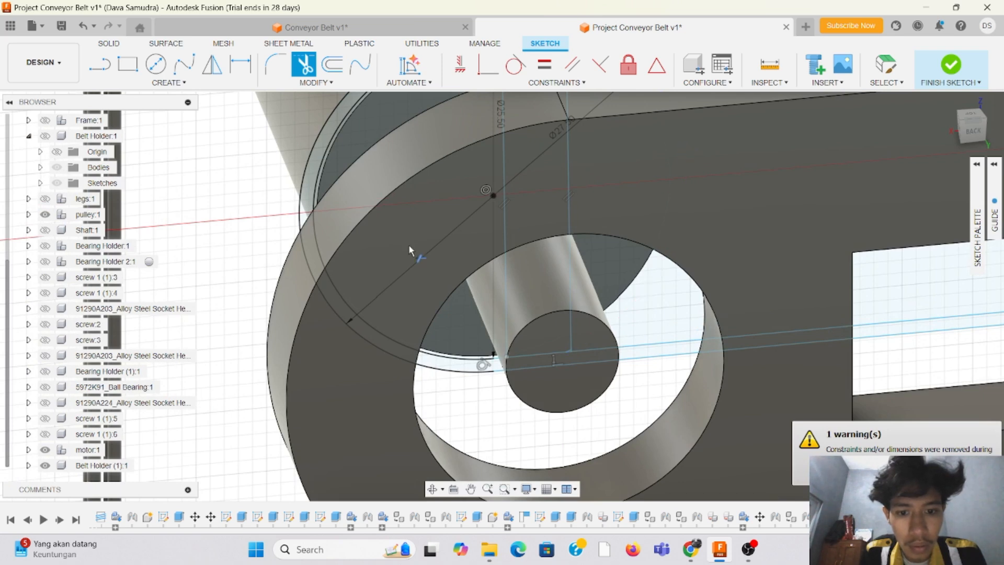
Step: Trim away both vertical helper lines between the belt lines at this pulley, including the short leftover stub over the shaft end
scroll(409, 244, down, 4)
scroll(429, 107, up, 4)
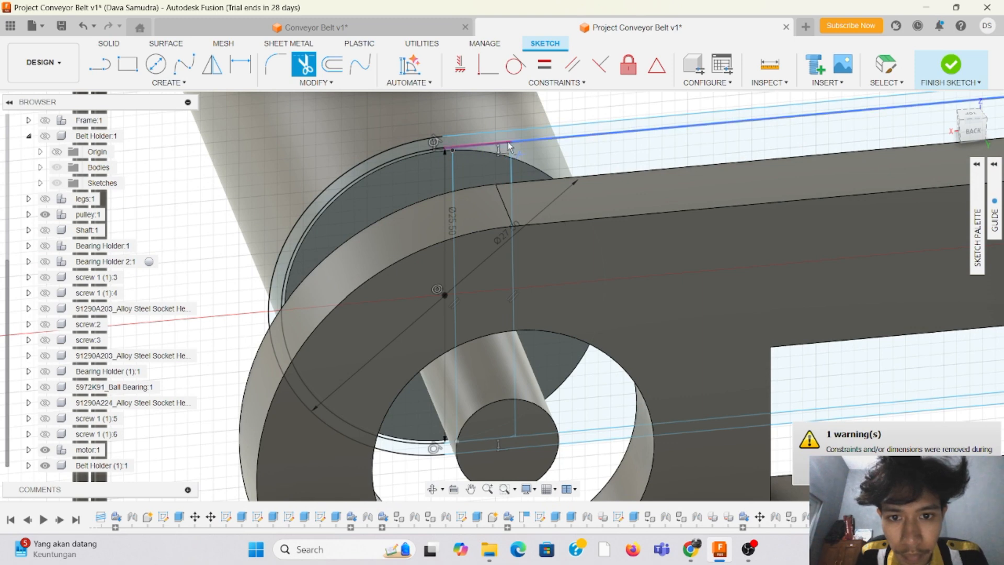
scroll(513, 430, up, 3)
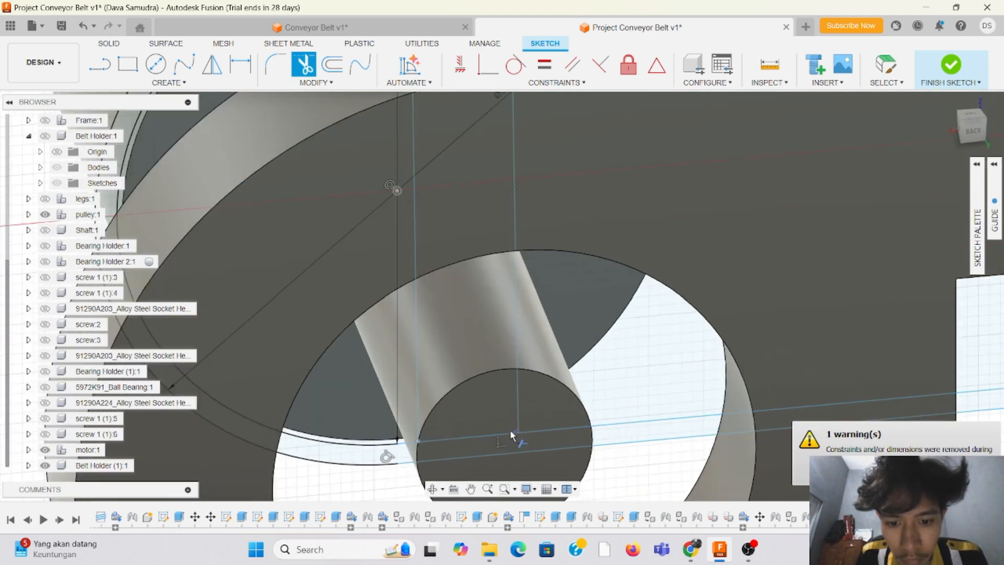
scroll(416, 439, up, 3)
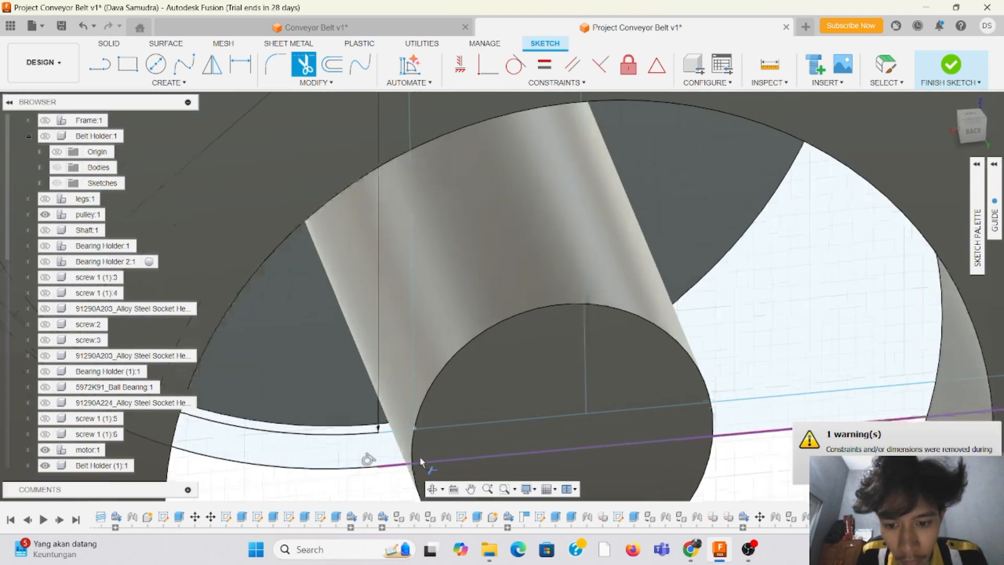
click(414, 422)
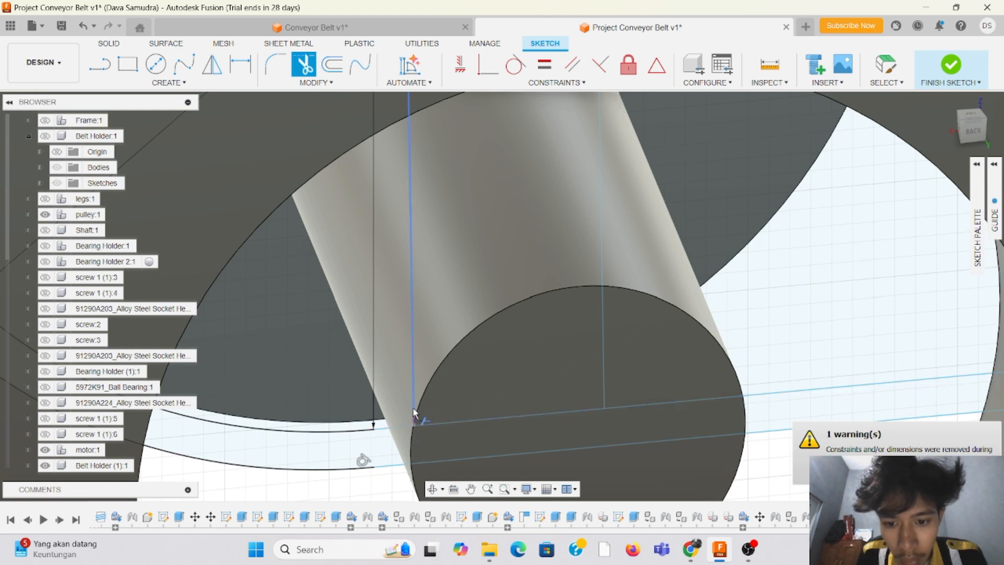
click(415, 366)
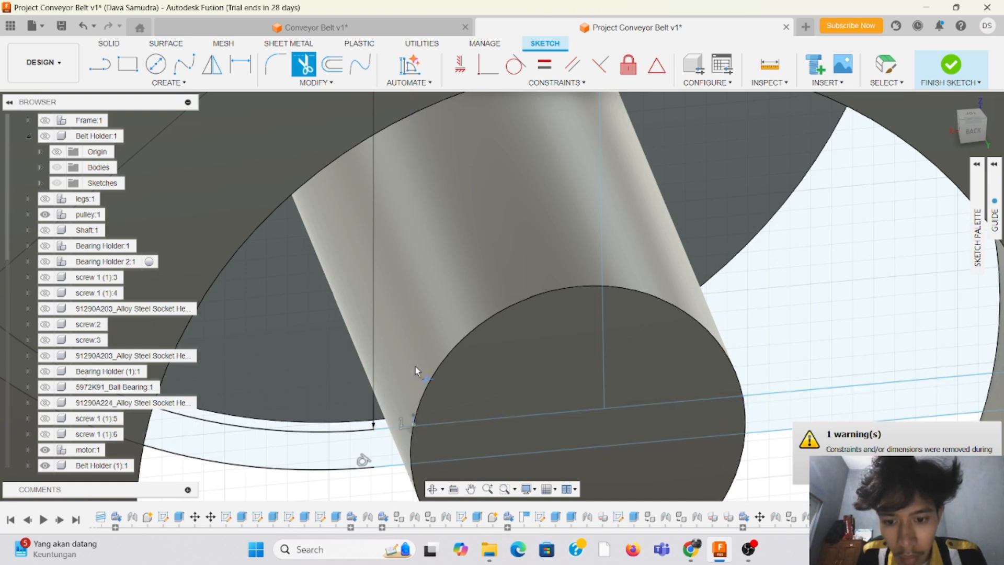
click(603, 335)
scroll(284, 320, down, 6)
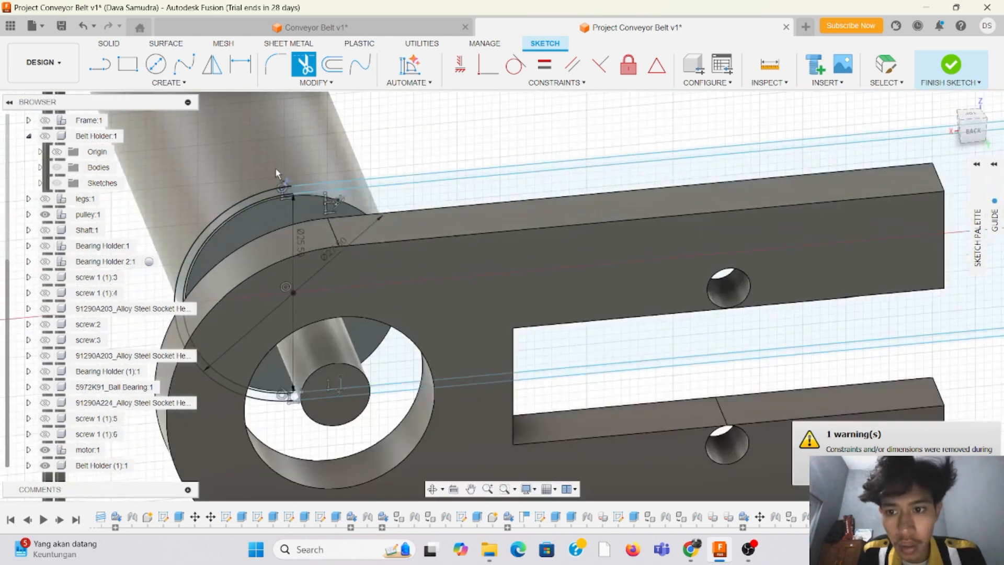
scroll(278, 173, up, 6)
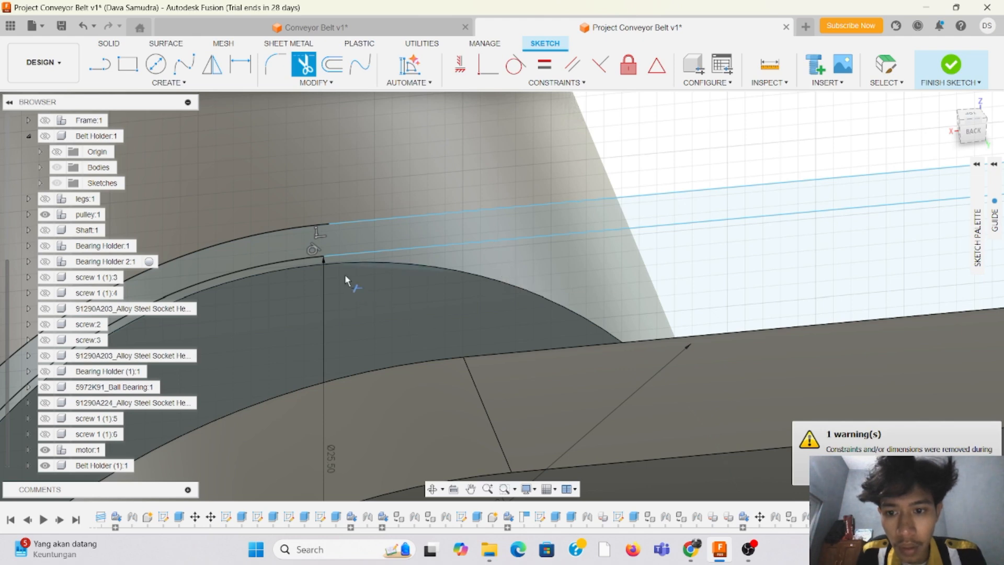
scroll(344, 274, down, 5)
scroll(406, 290, up, 6)
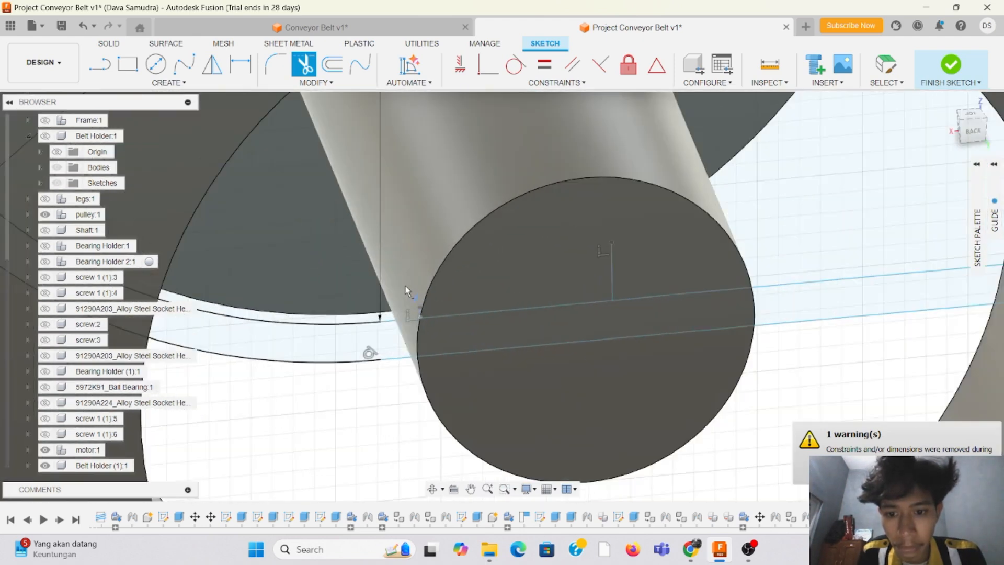
click(613, 278)
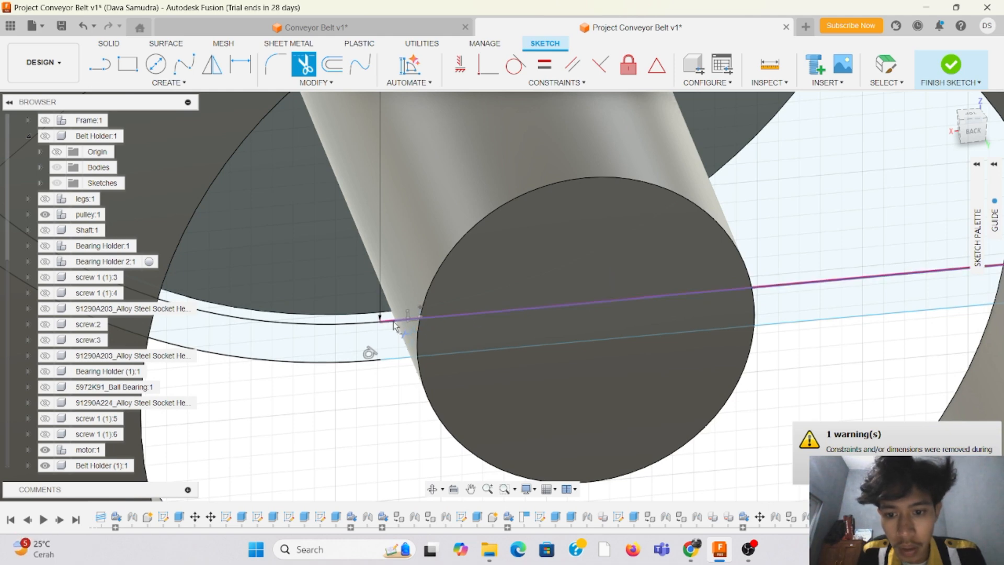
Step: Sketch two vertical lines, about 24.9 mm and 25.7 mm long, across the concentric circles at the pulley on the opposite end
scroll(387, 341, down, 10)
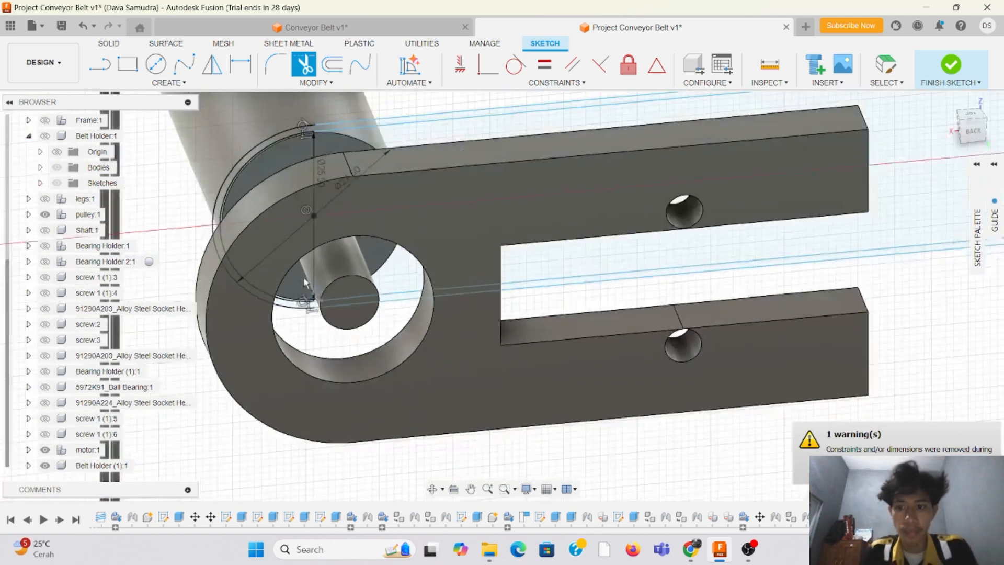
scroll(302, 218, down, 6)
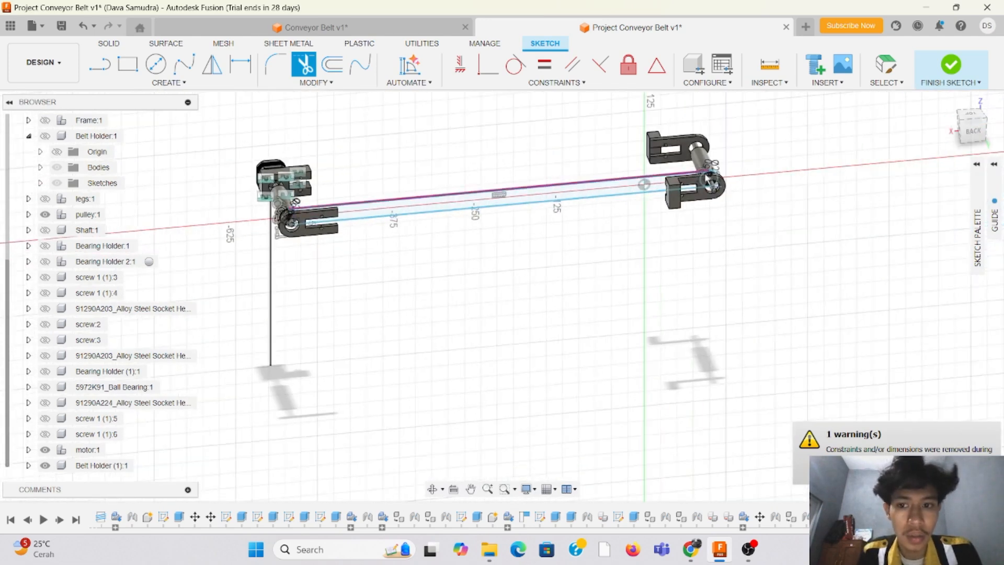
scroll(658, 176, up, 10)
scroll(329, 175, up, 5)
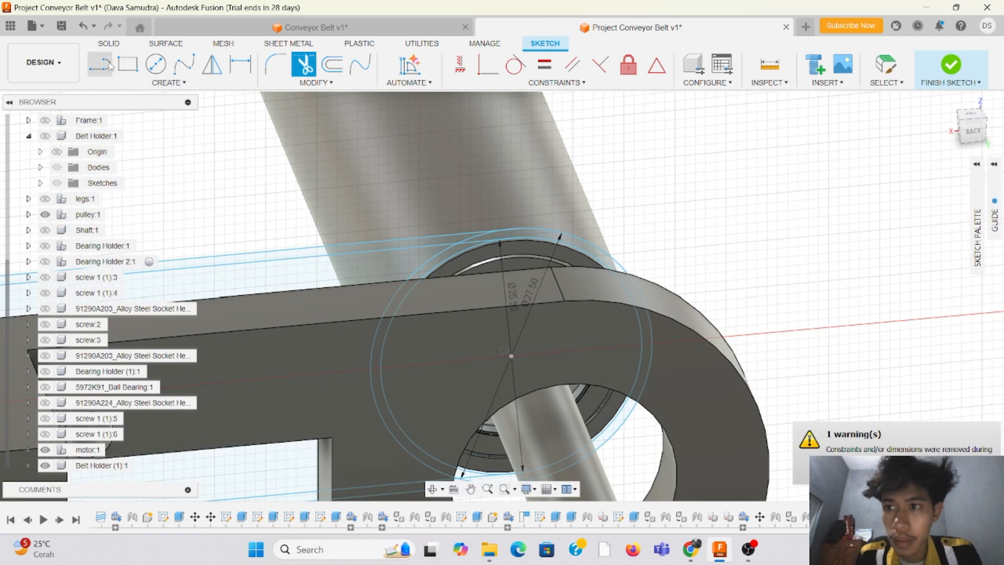
key(l)
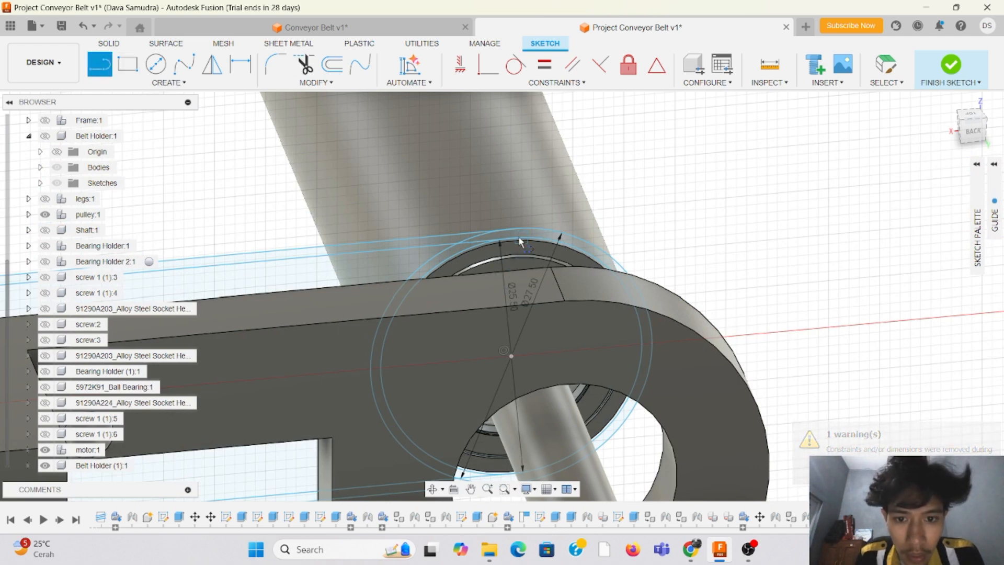
click(520, 241)
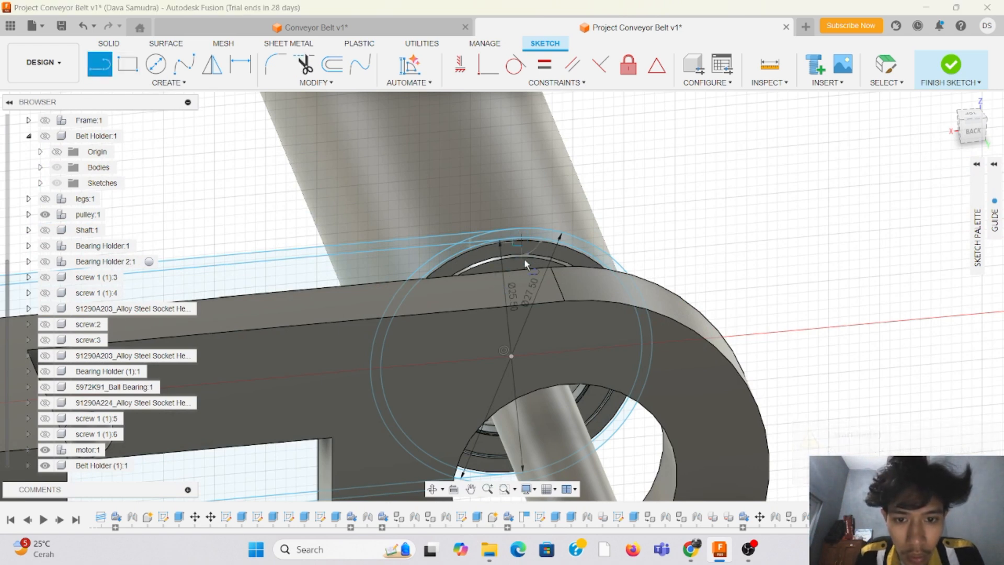
double_click(523, 469)
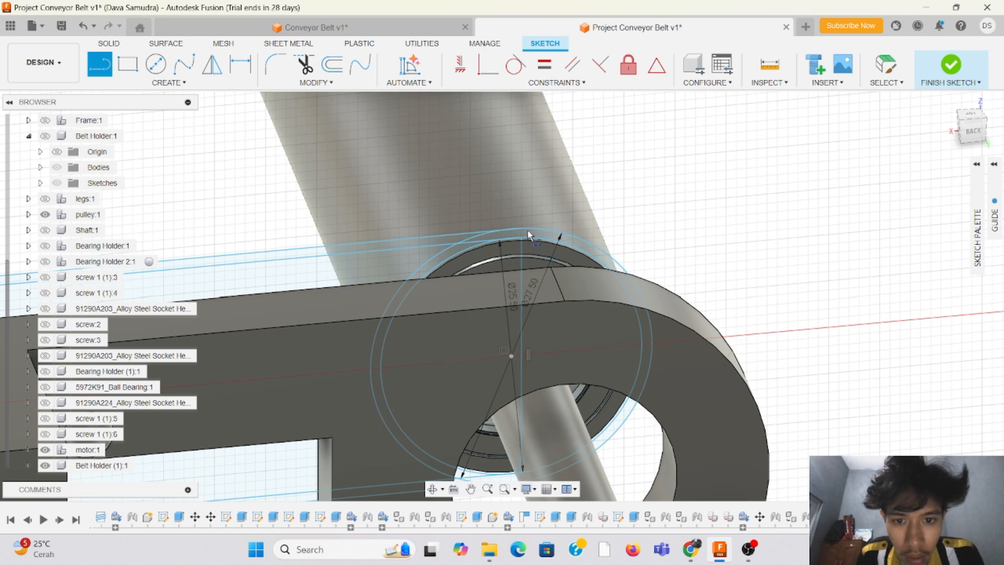
click(558, 232)
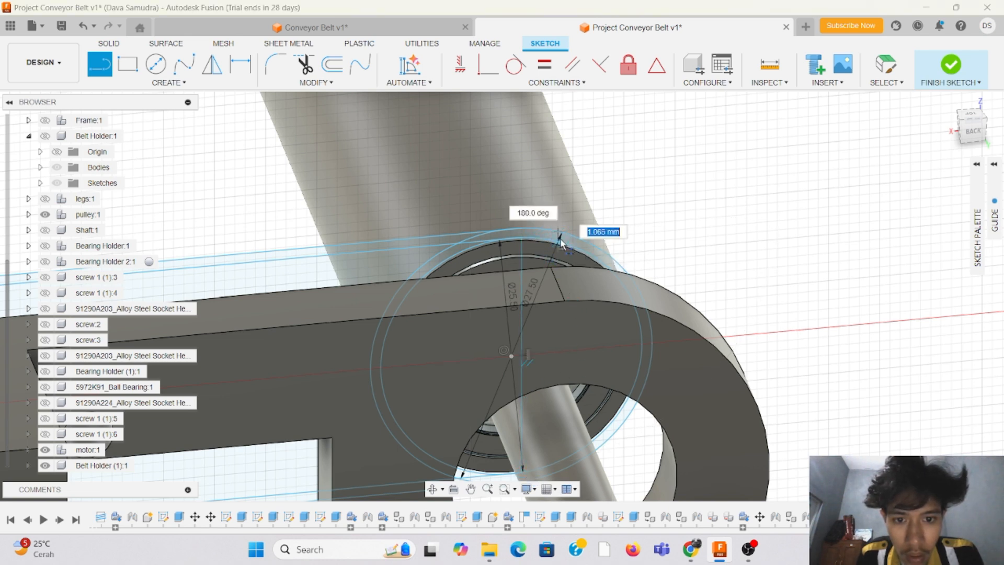
click(566, 468)
Step: Trim the belt-facing arcs of both the inner and outer concentric circles at this pulley
scroll(469, 314, down, 3)
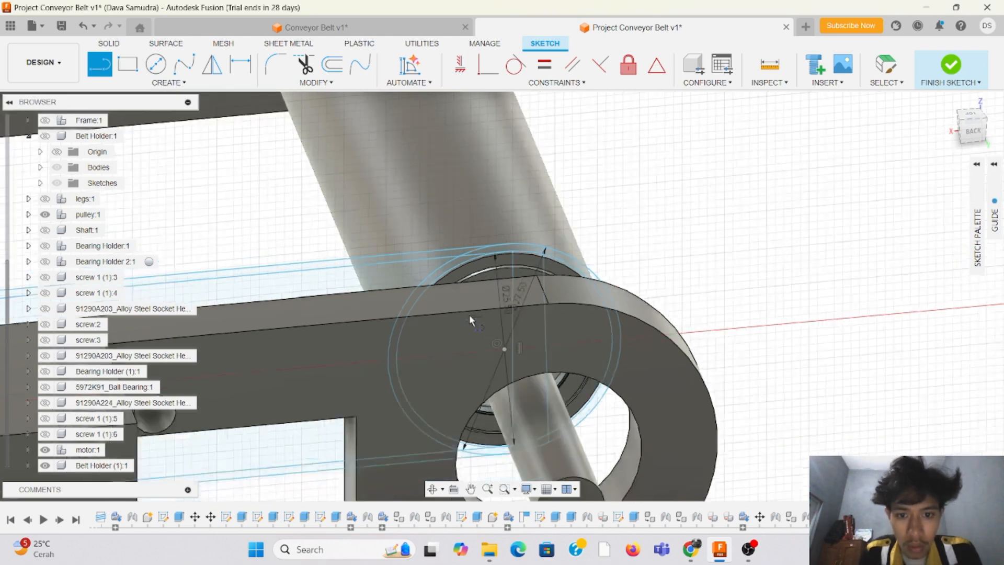
scroll(442, 310, up, 3)
click(304, 64)
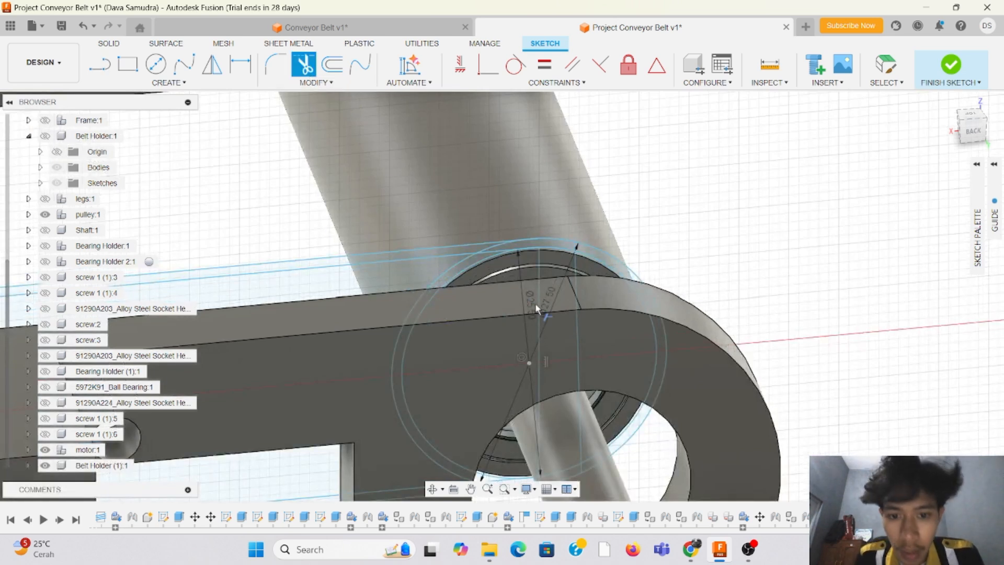
click(496, 250)
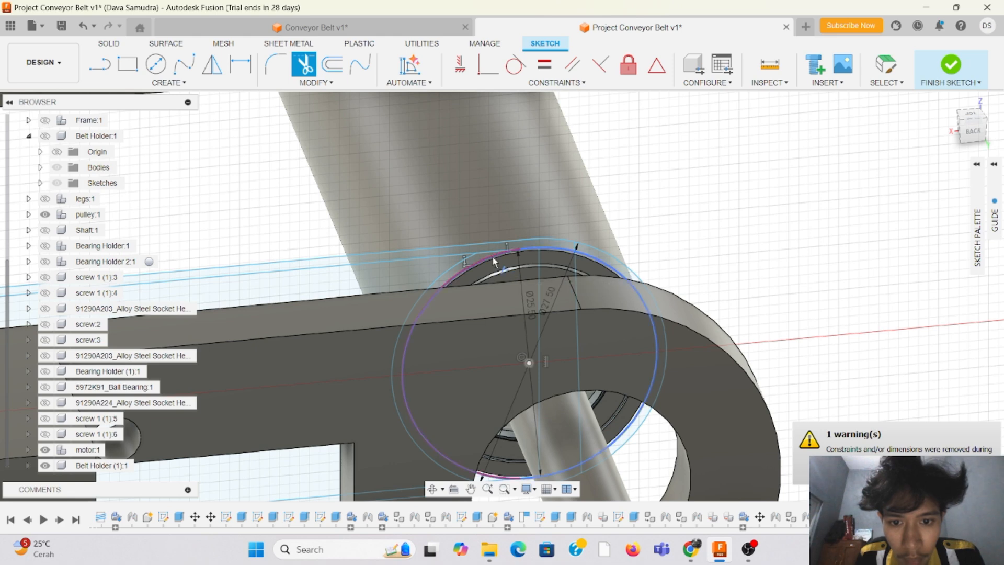
click(494, 260)
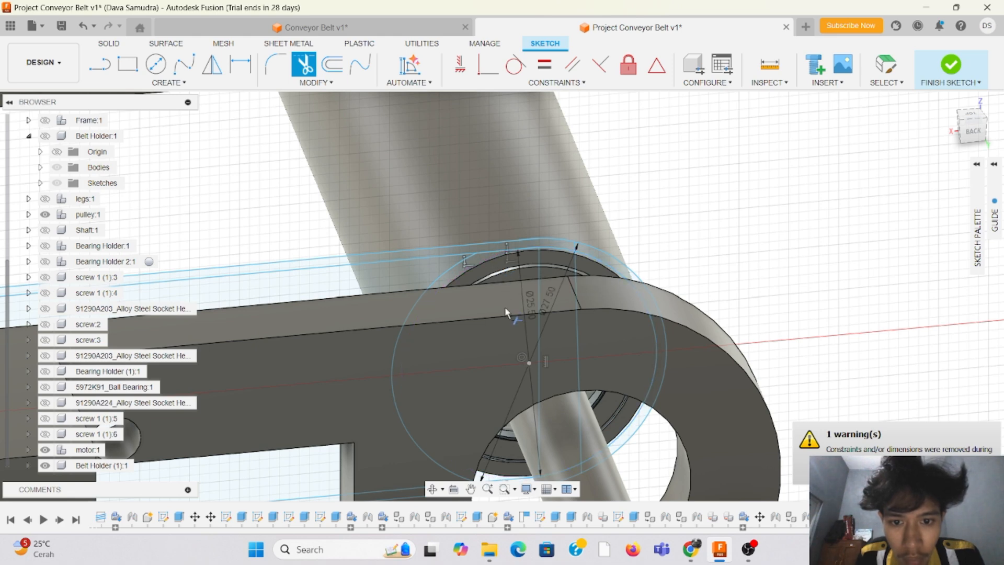
mouse_move(471, 408)
shift+middle_down()
mouse_move(456, 316)
mouse_move(428, 401)
shift+middle_up()
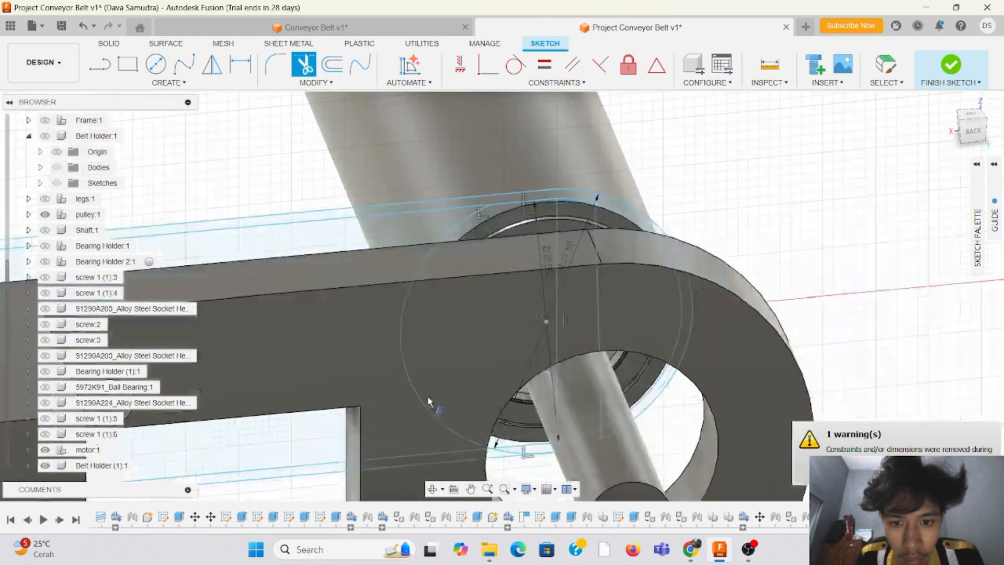
click(418, 299)
Step: Trim away both vertical helper lines crossing the pulley between the upper and lower belt lines
scroll(544, 455, up, 3)
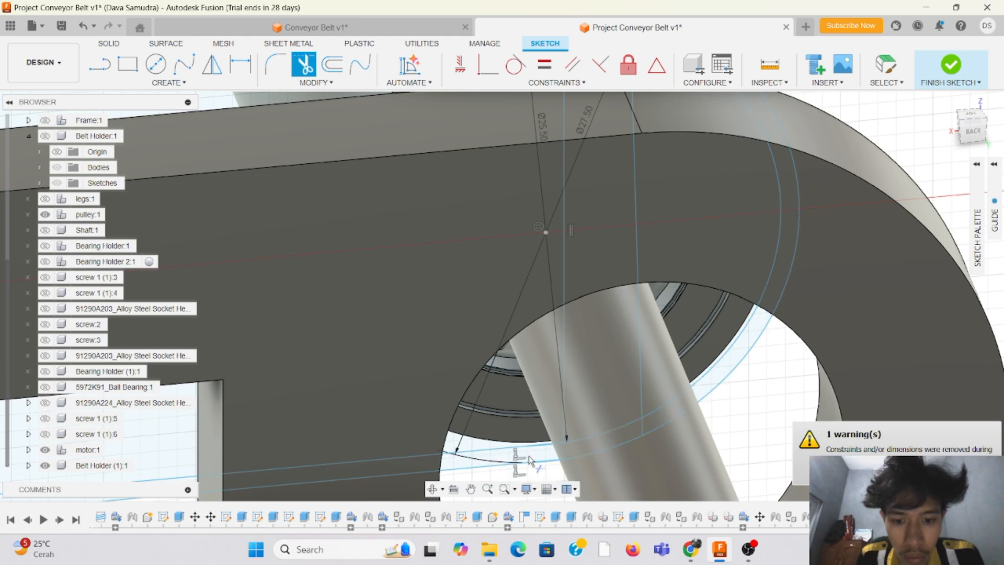
scroll(531, 460, up, 3)
scroll(576, 447, down, 3)
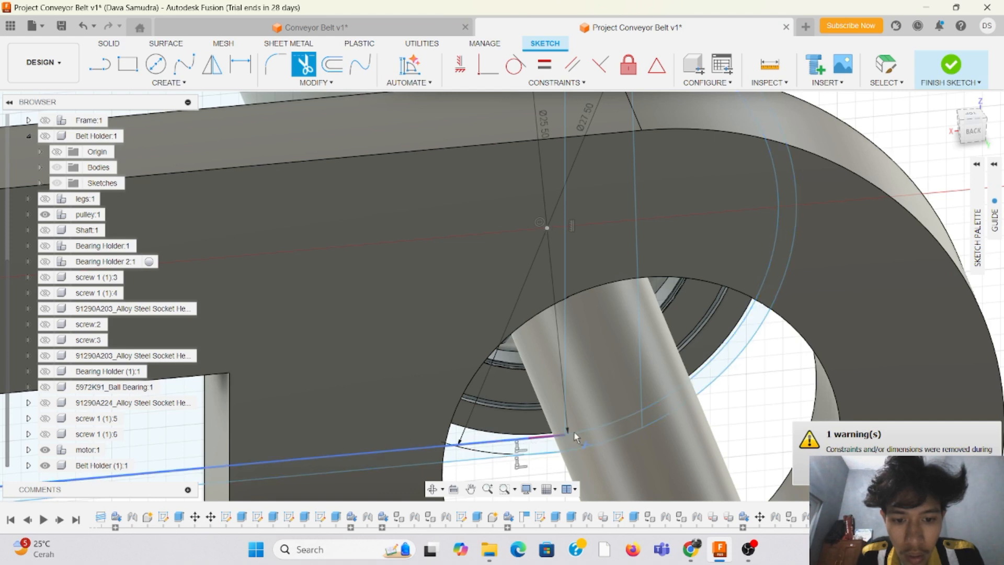
click(641, 365)
click(563, 343)
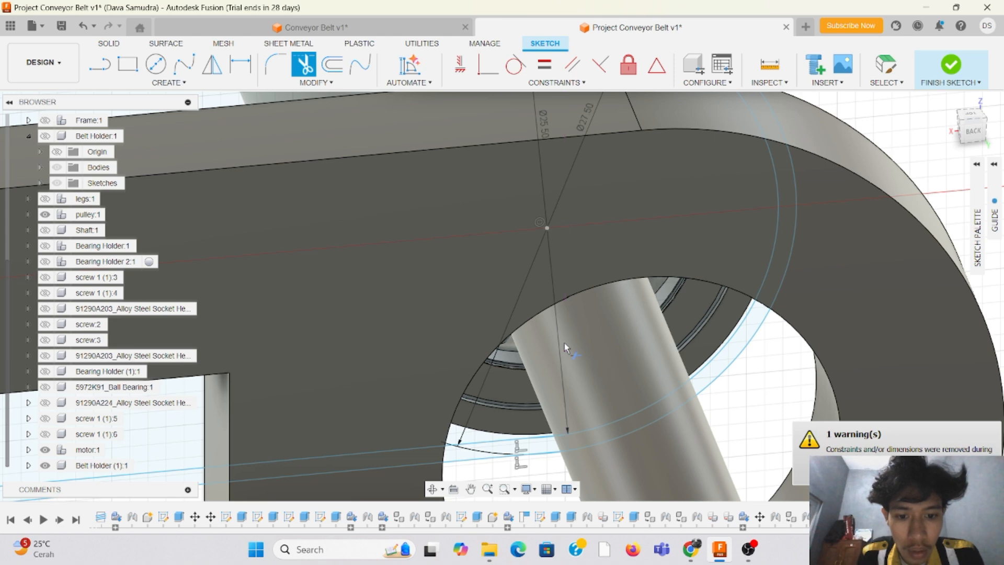
Step: Trim the leftover straight ends of both upper belt lines where they overlap the start of the pulley arcs
scroll(384, 385, down, 4)
scroll(419, 285, up, 3)
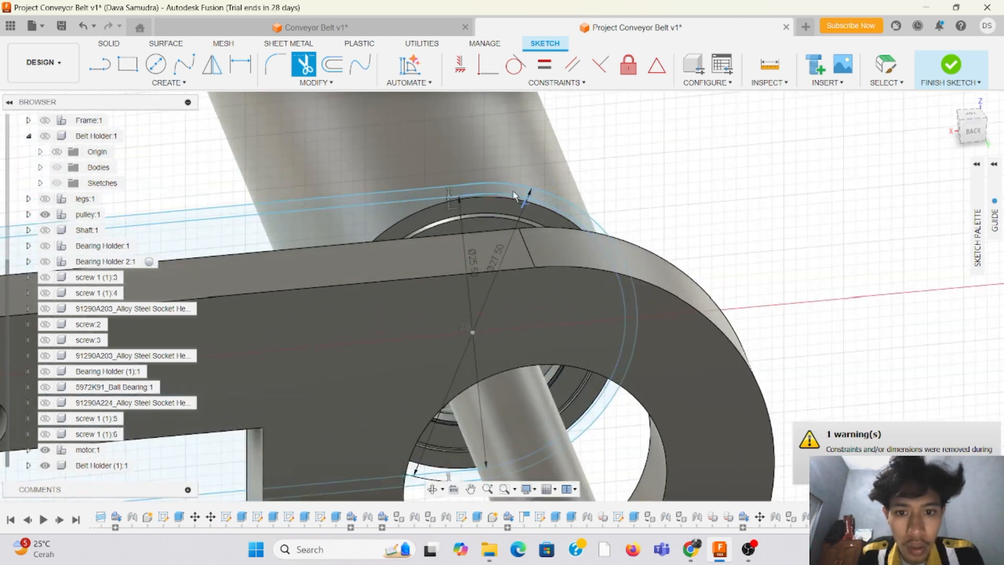
scroll(446, 199, up, 3)
scroll(477, 179, up, 2)
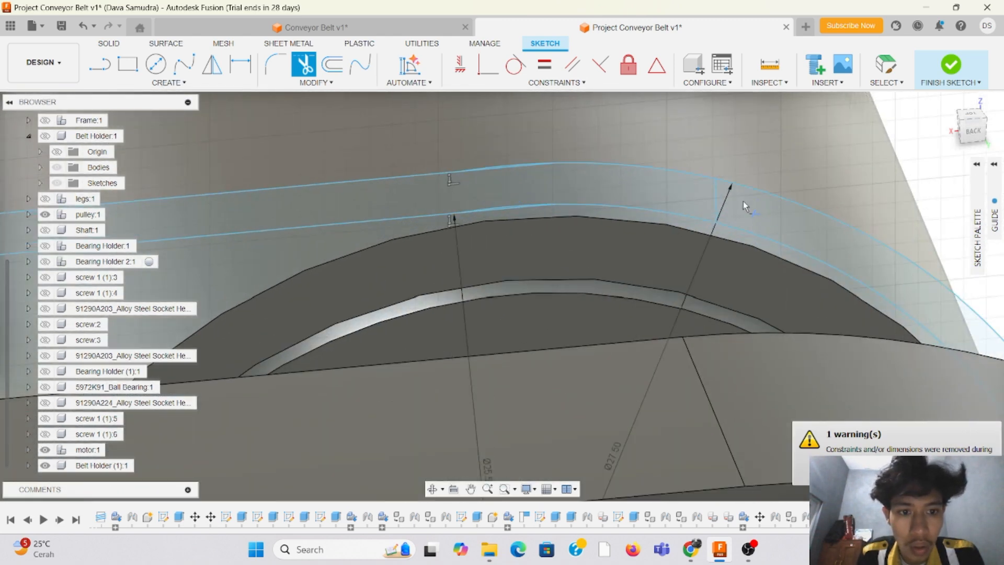
click(718, 194)
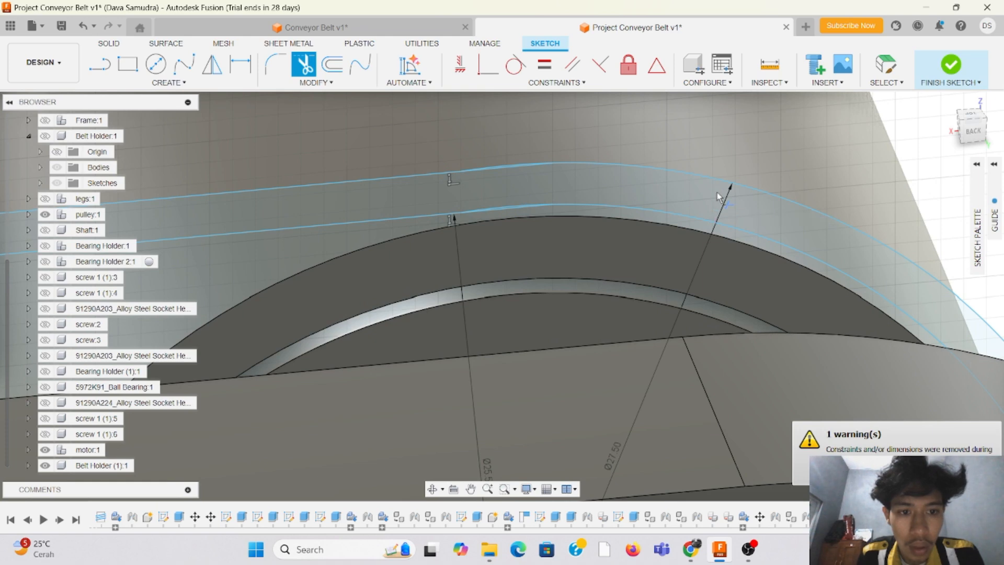
scroll(438, 275, down, 2)
scroll(441, 230, up, 5)
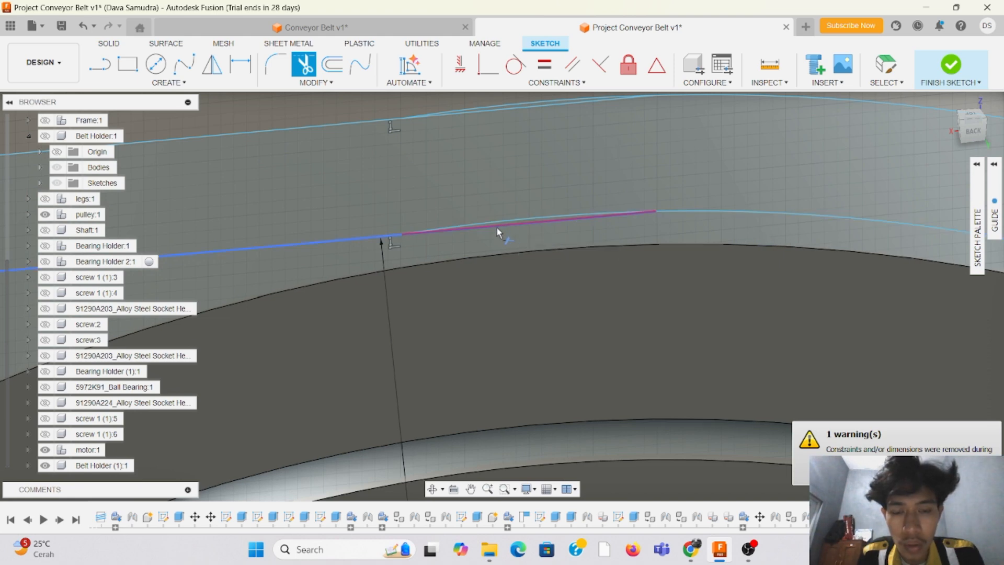
scroll(431, 233, down, 3)
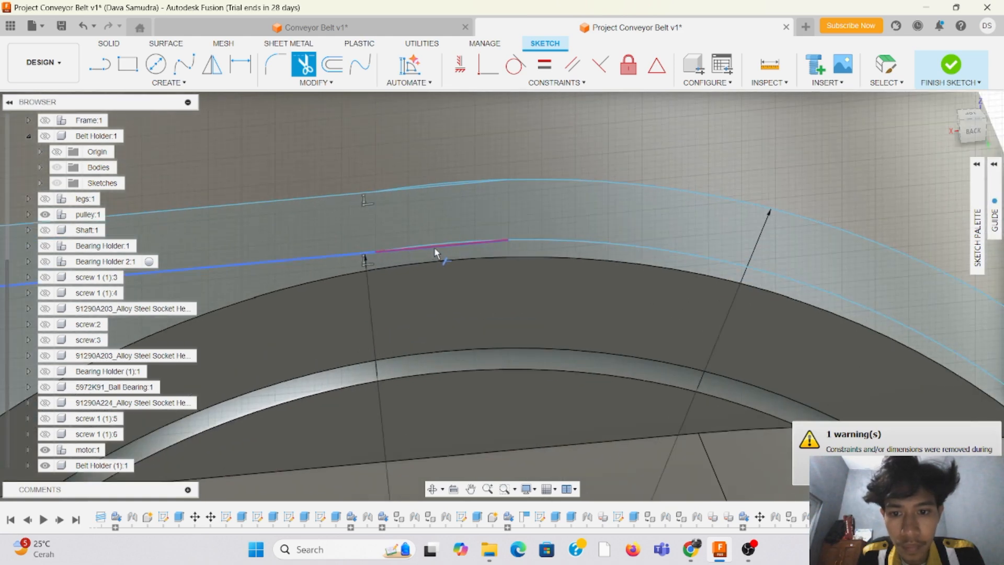
scroll(434, 257, up, 3)
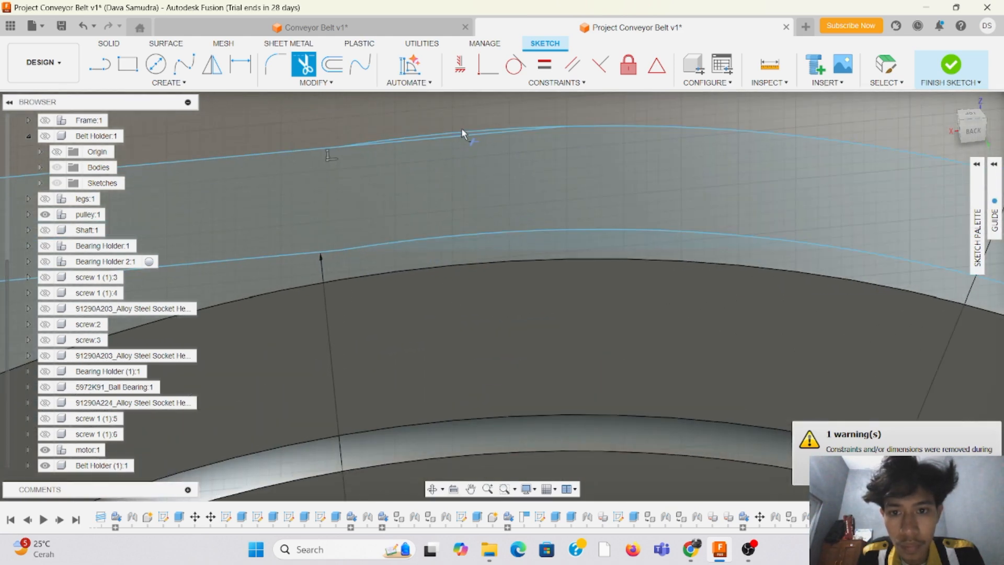
click(463, 136)
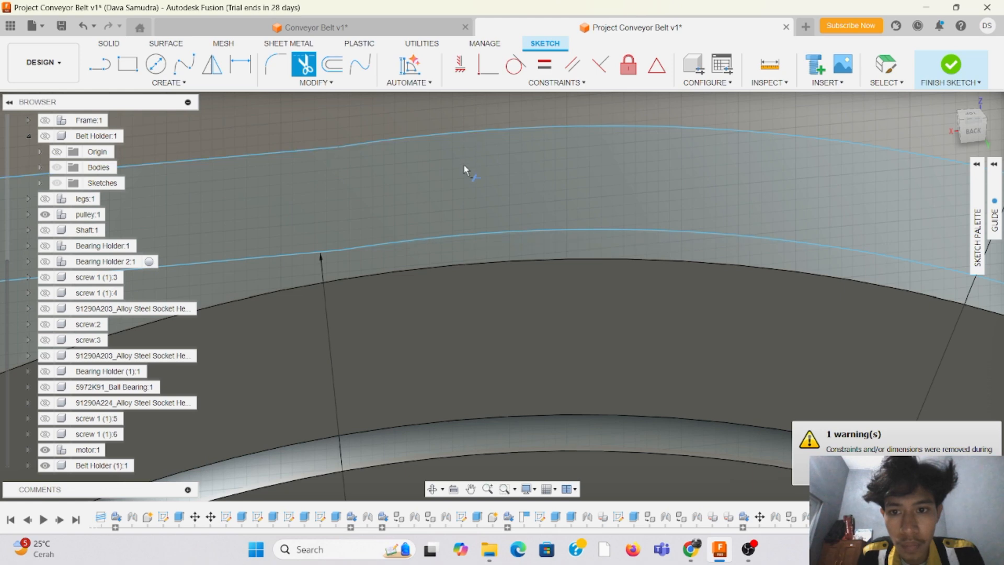
Step: Check the lower belt lines where they meet the pulley arcs, and finish the belt profile sketch
scroll(391, 306, down, 6)
scroll(664, 172, down, 3)
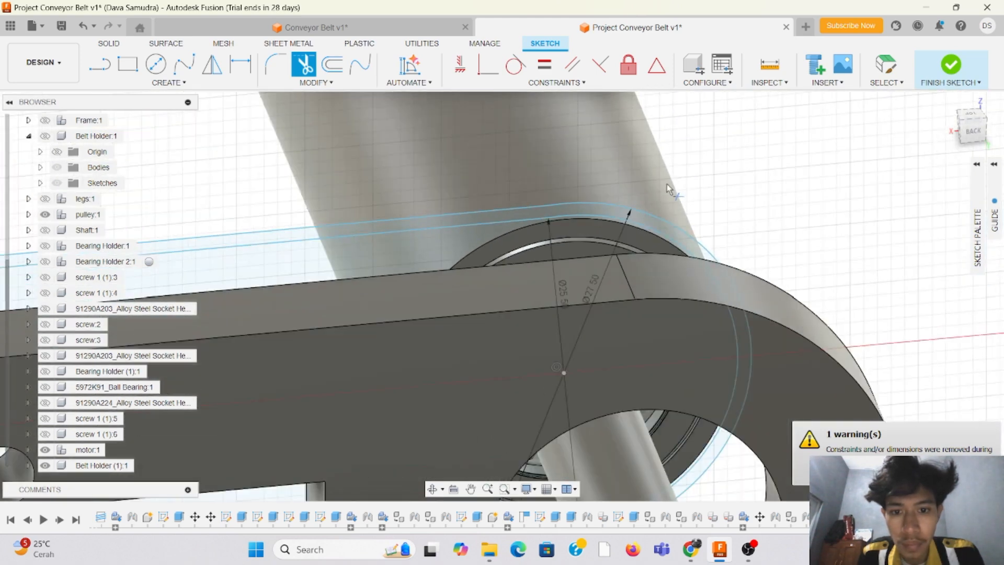
scroll(601, 414, up, 5)
scroll(606, 414, down, 3)
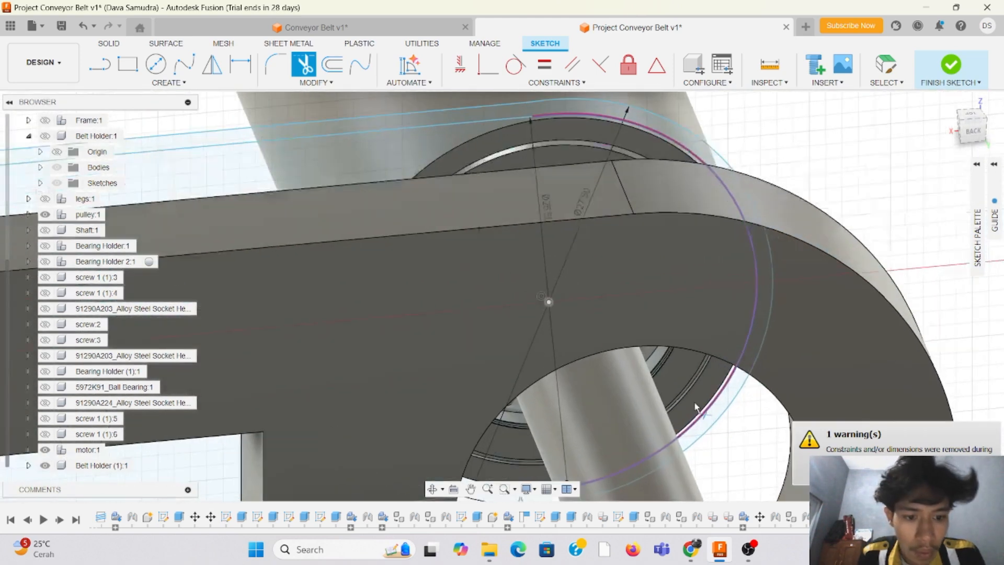
scroll(575, 366, up, 5)
scroll(578, 369, down, 3)
scroll(488, 441, up, 5)
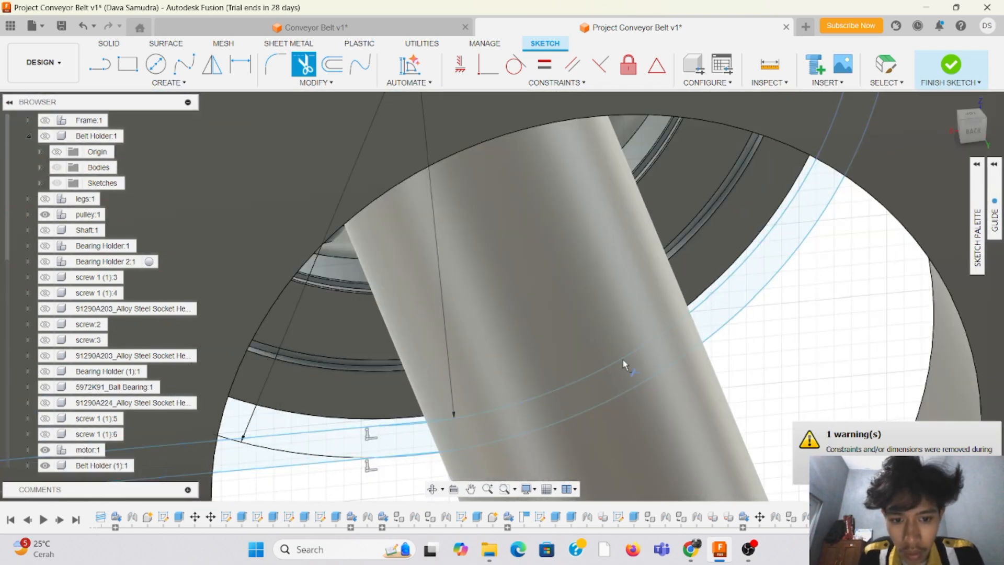
scroll(442, 275, down, 5)
scroll(374, 226, down, 2)
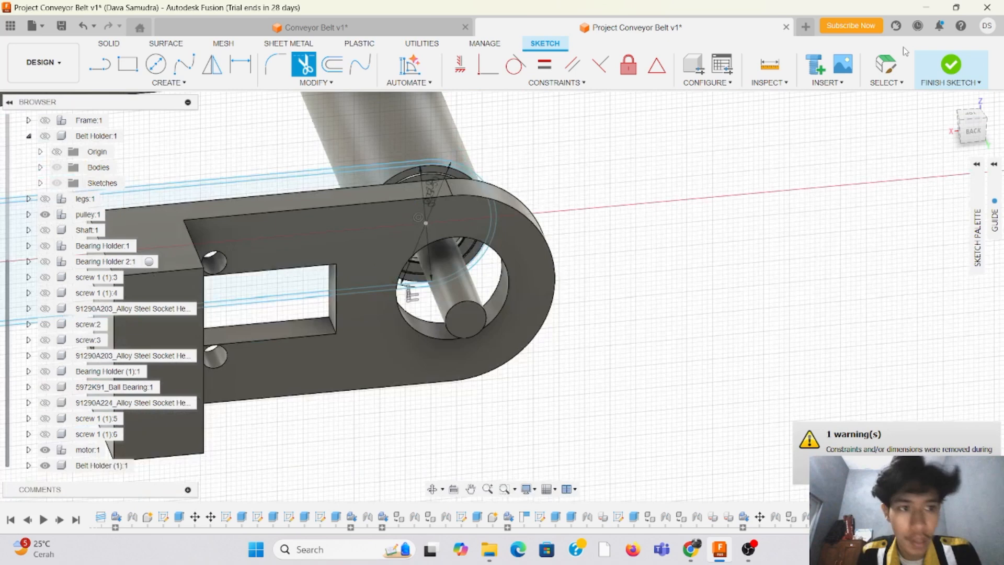
click(951, 65)
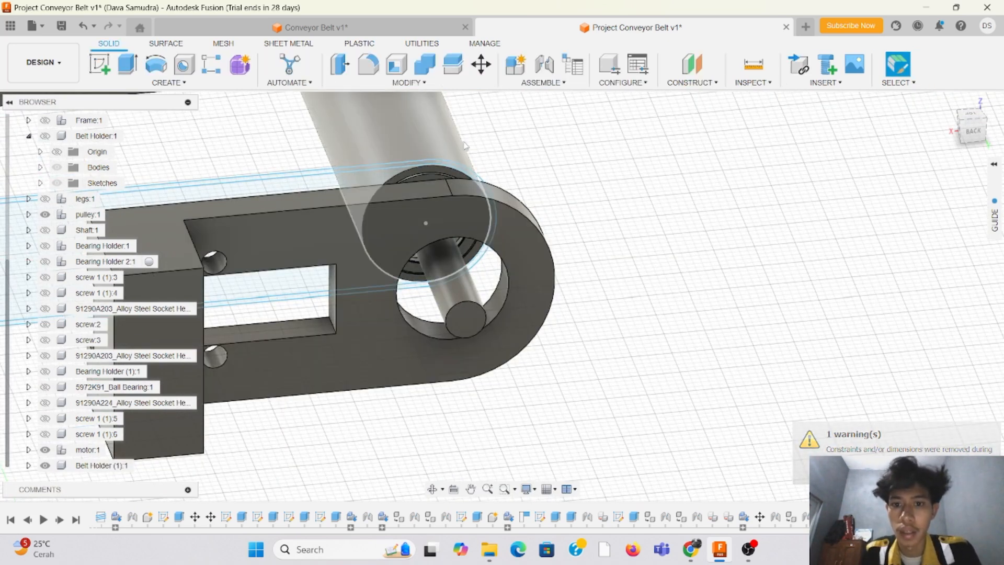
Step: Set up an extrusion of the closed belt profile with a distance of -80 mm and the New Body operation
click(127, 66)
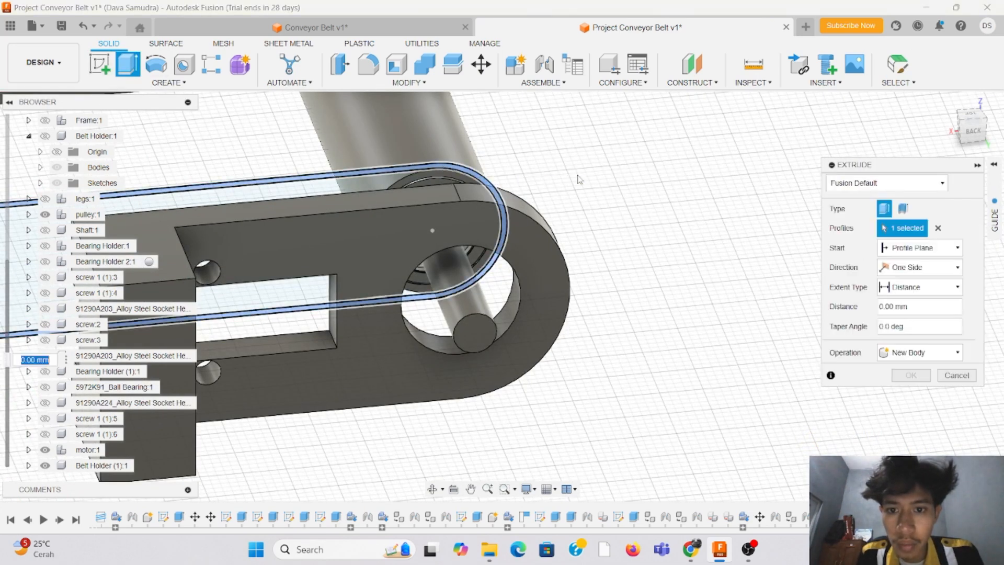
scroll(732, 174, down, 10)
scroll(448, 183, up, 5)
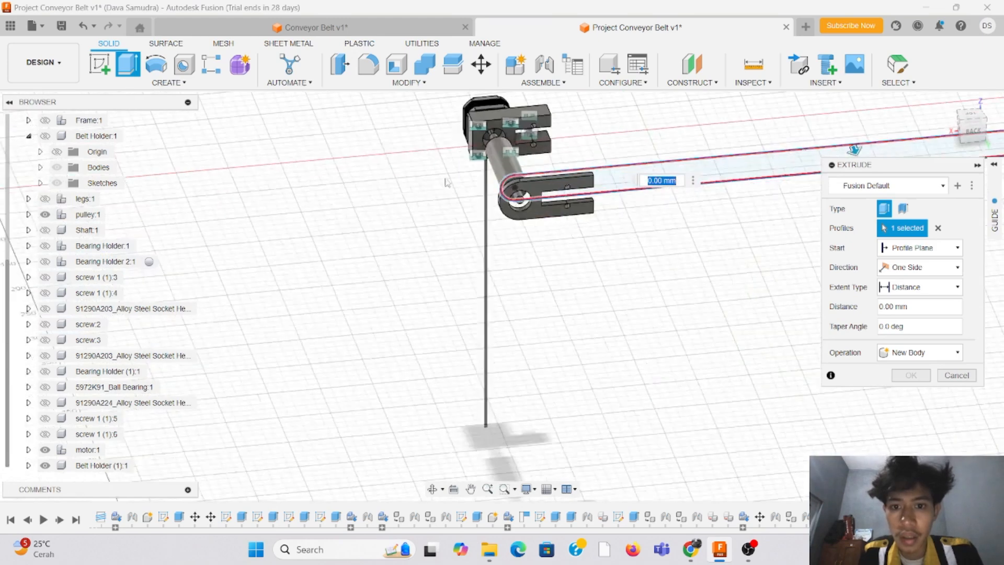
scroll(571, 137, up, 6)
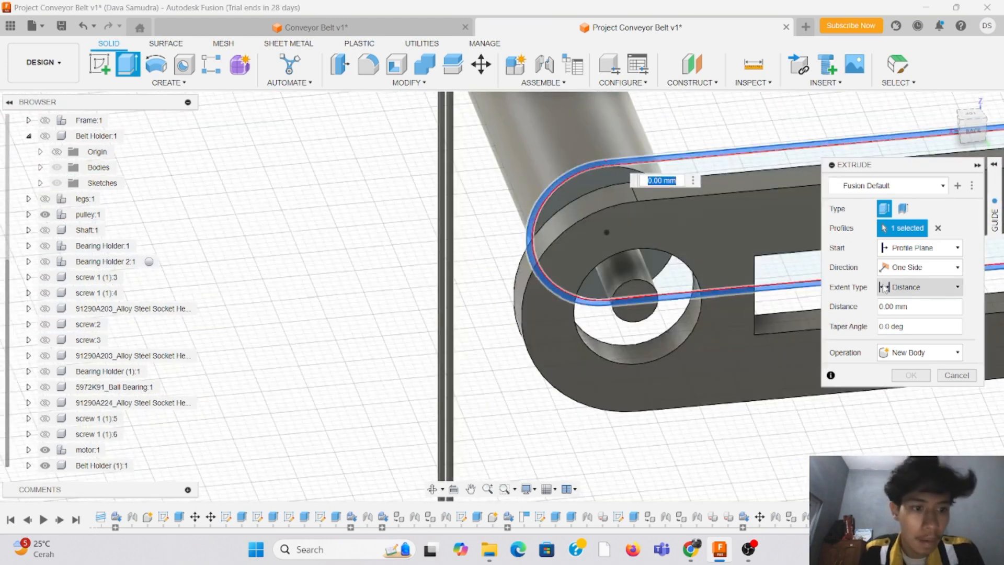
click(887, 307)
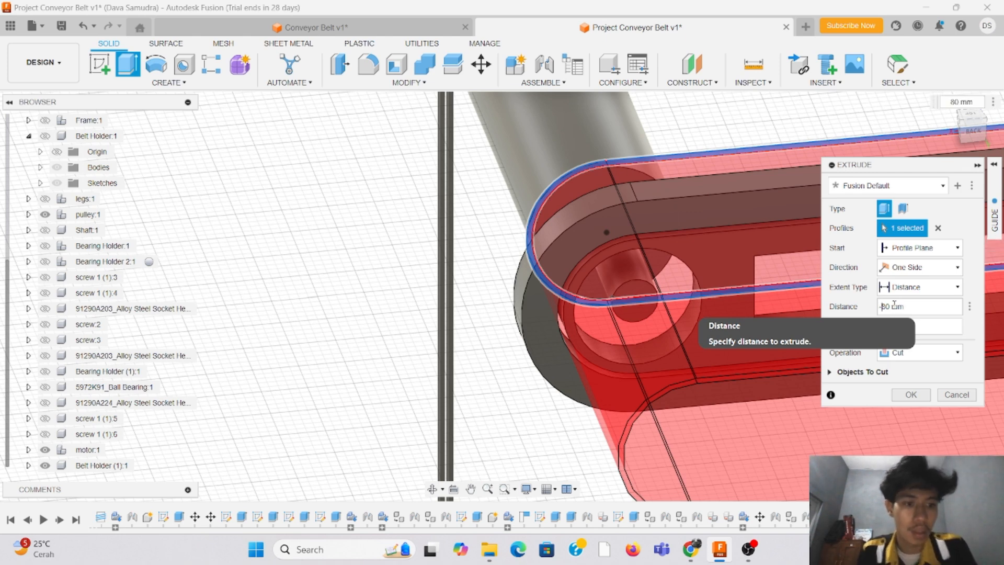
click(925, 360)
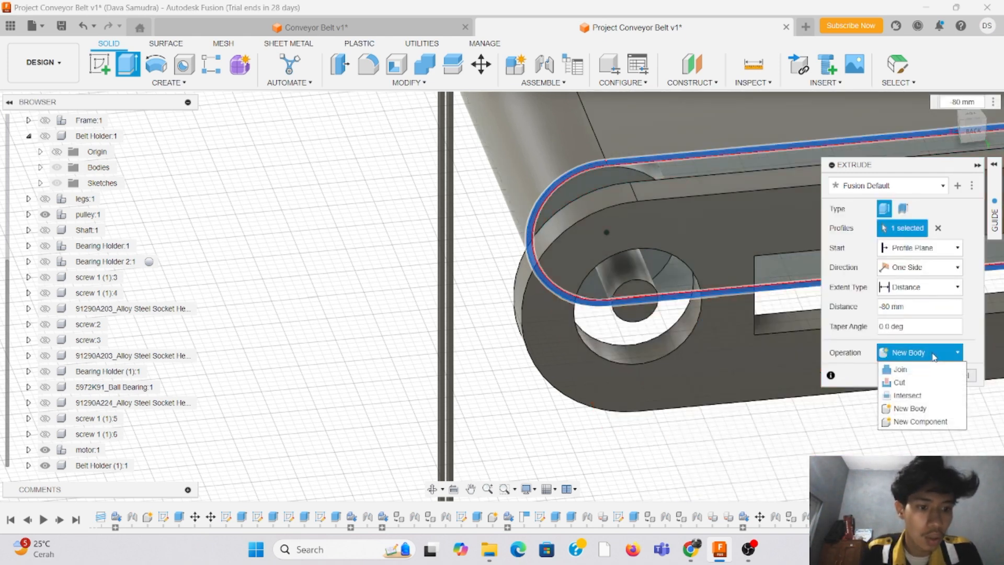
click(936, 410)
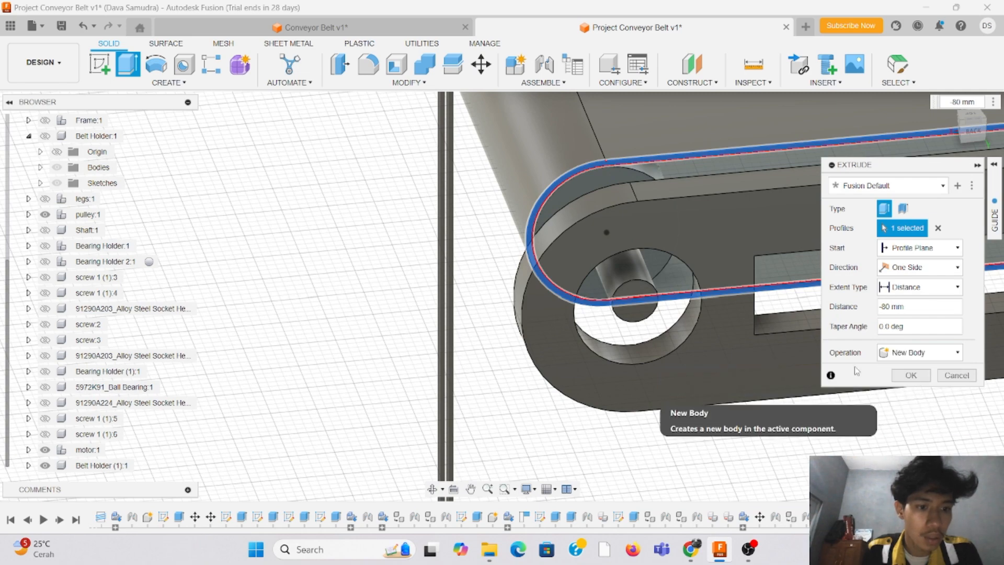
Step: Examine the belt extrusion preview against the pulleys and holders, from a corner view and from the top
scroll(346, 252, down, 5)
scroll(743, 114, up, 2)
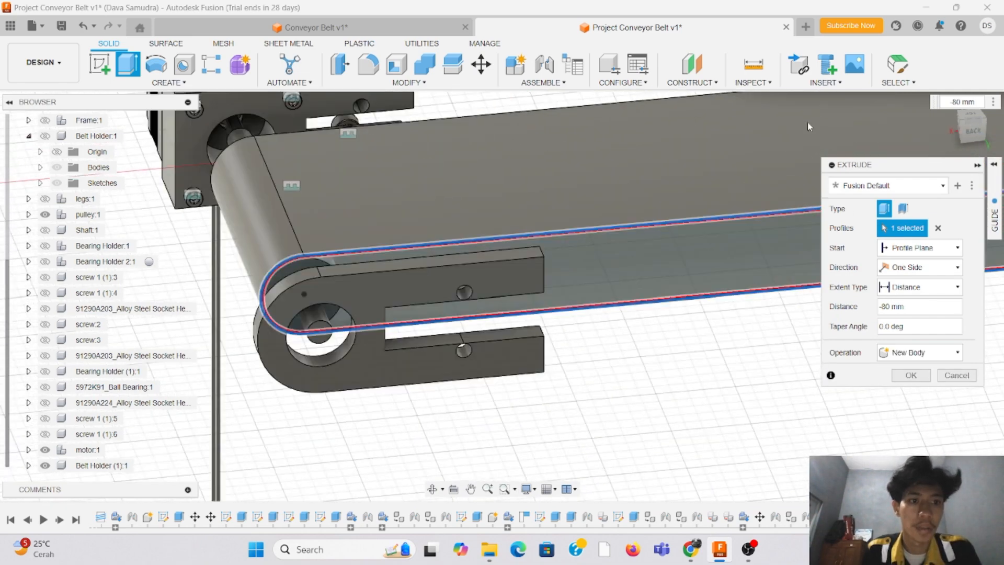
click(982, 129)
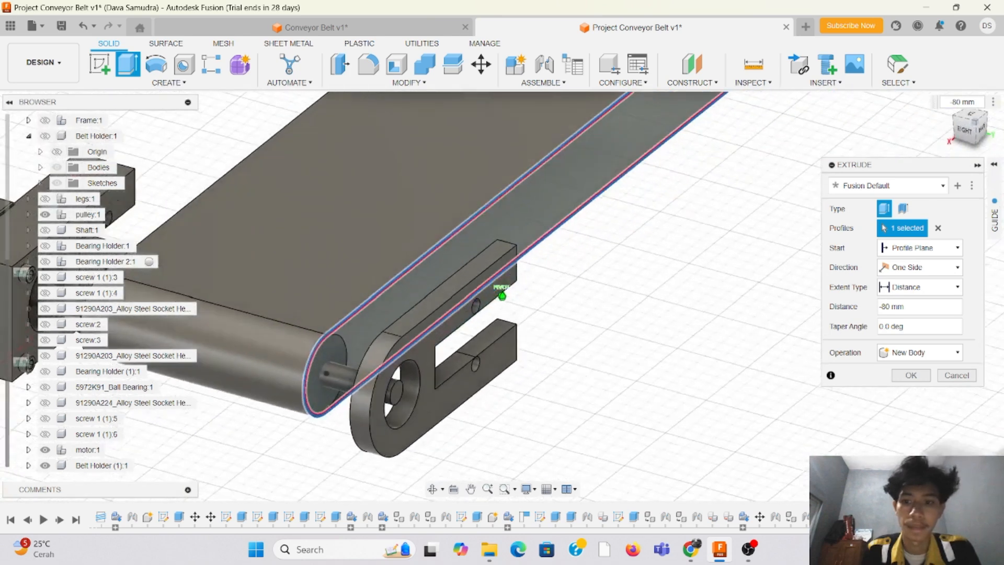
scroll(603, 206, down, 5)
scroll(412, 308, down, 4)
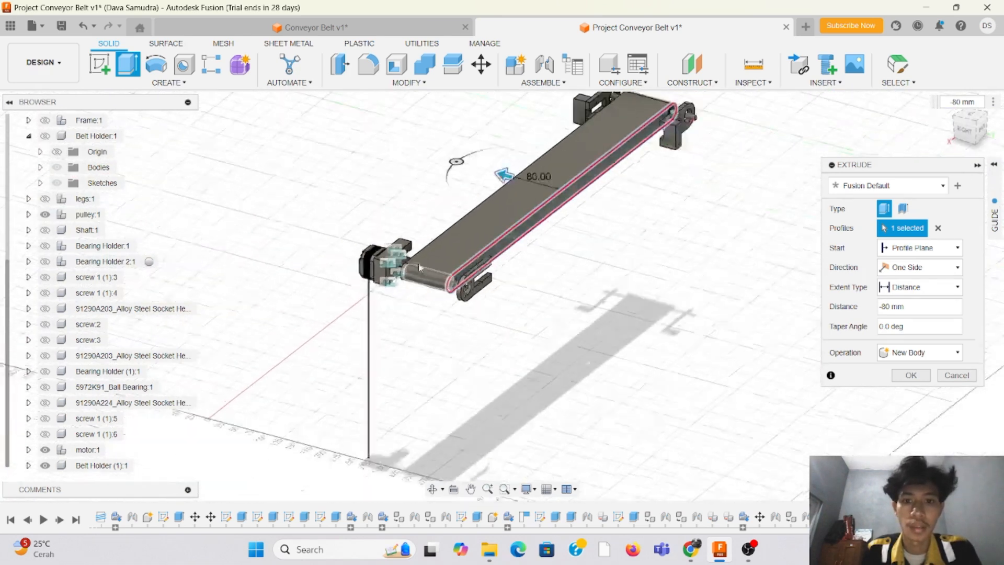
scroll(445, 150, up, 2)
scroll(446, 150, up, 2)
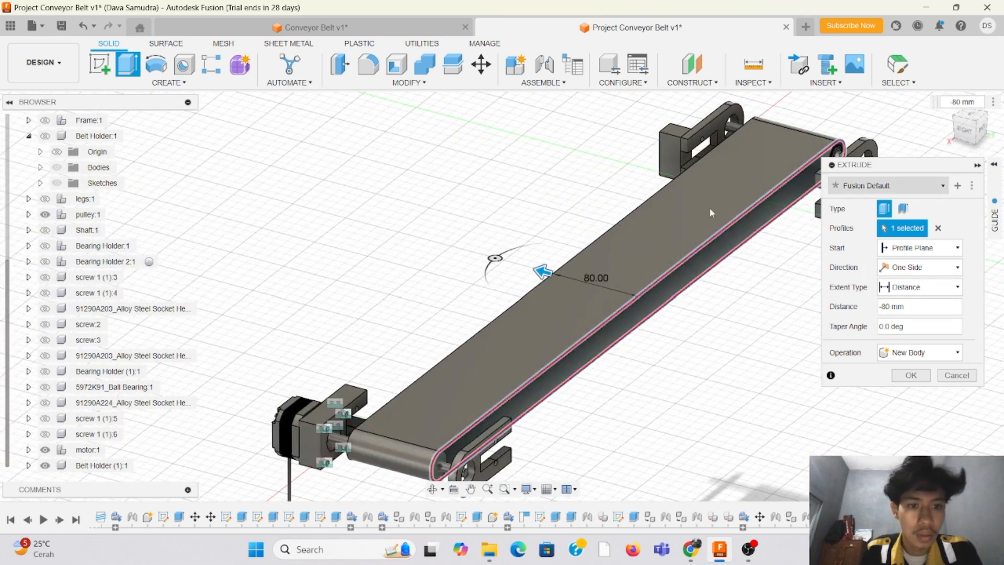
click(974, 118)
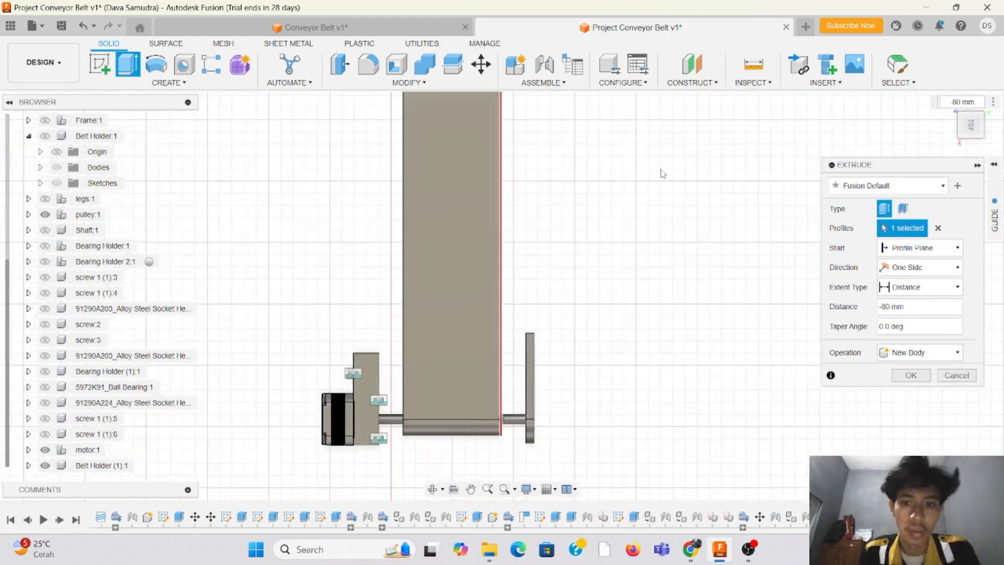
scroll(366, 157, up, 5)
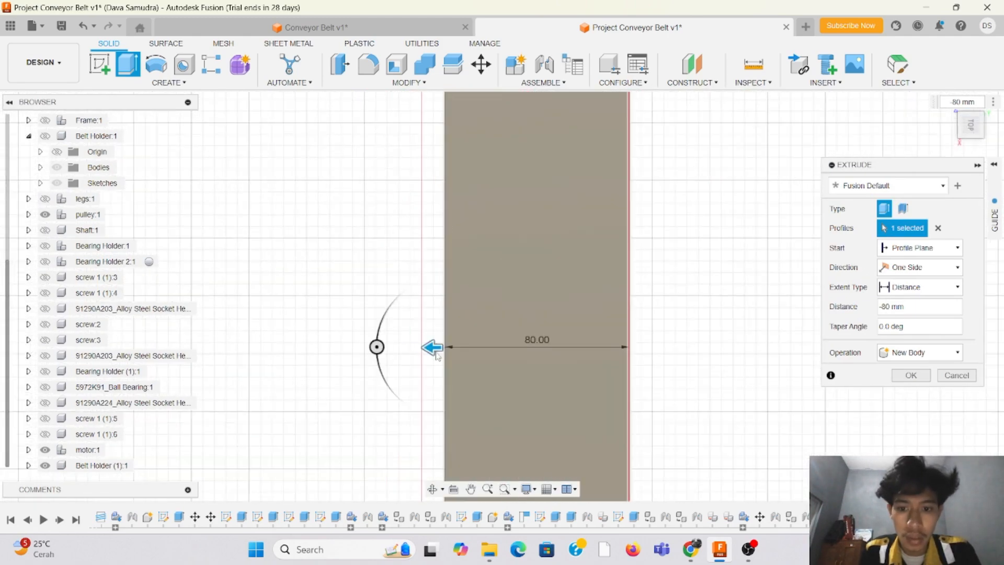
Step: Try adjusting the belt extrusion's distance with its direction arrow, and re-enter the distance as -80 mm
mouse_move(437, 356)
mouse_down()
mouse_move(482, 356)
mouse_move(464, 362)
mouse_move(444, 348)
mouse_move(455, 350)
mouse_up()
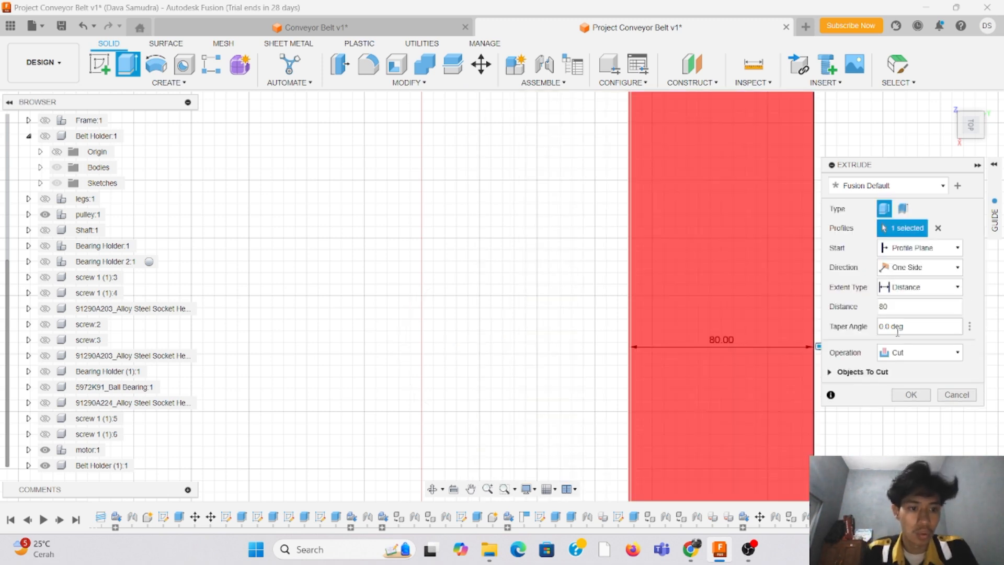
click(881, 306)
text(-)
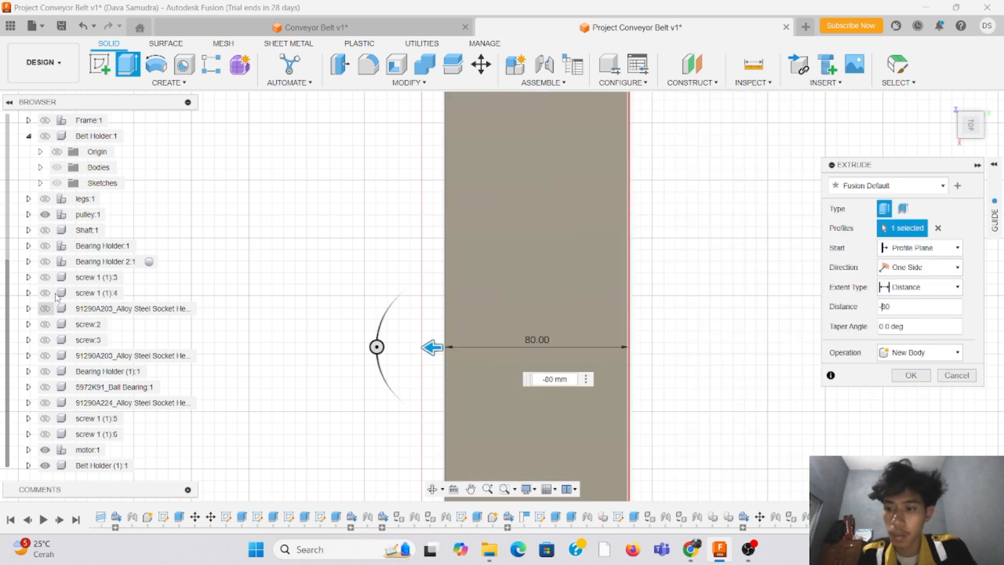
Step: Show the legs, shaft, Bearing Holder, Bearing Holder 2, screws 1 (1):3 and 1 (1):4, first 91290A203 socket screw and screw:2
click(45, 199)
click(45, 230)
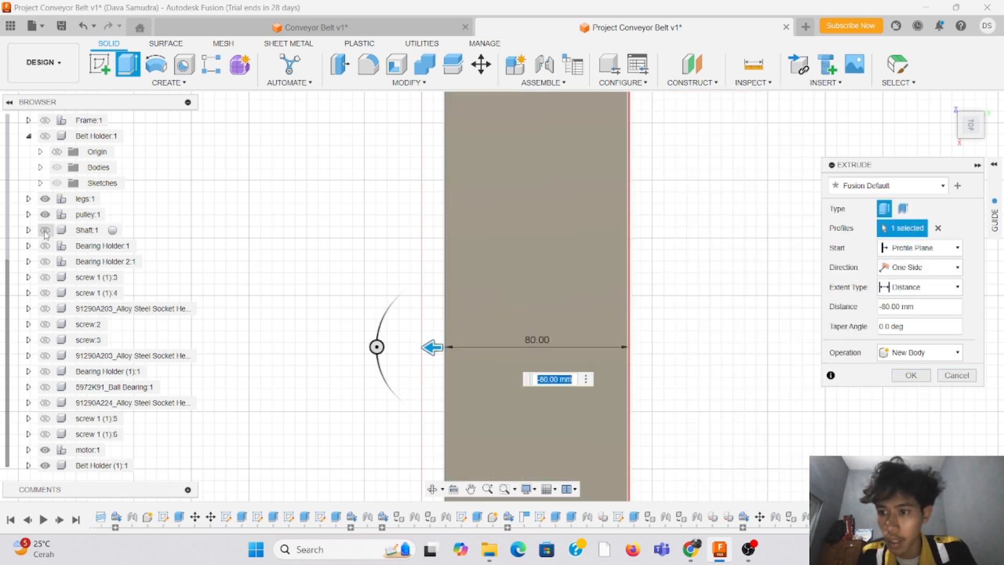
click(45, 250)
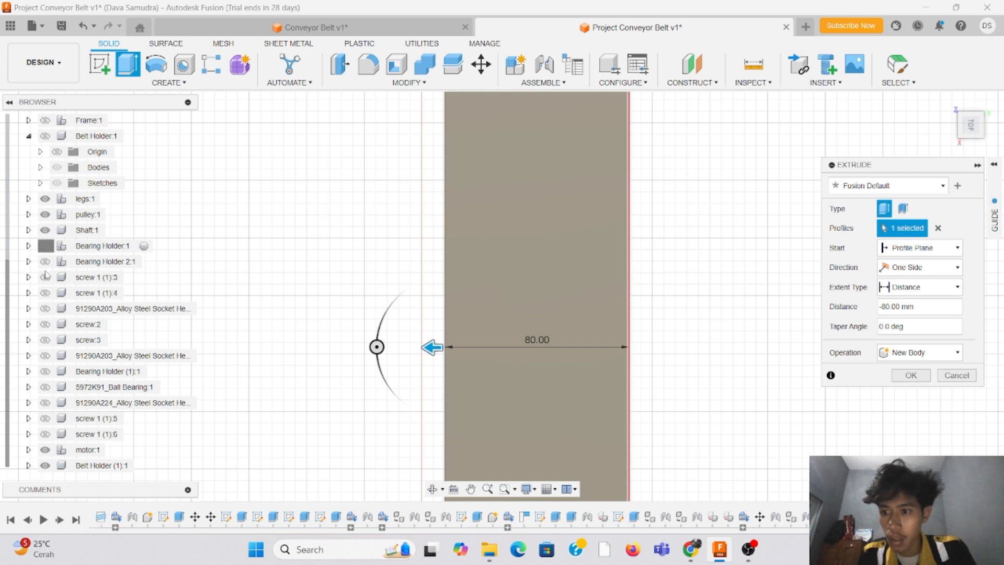
click(45, 262)
click(45, 277)
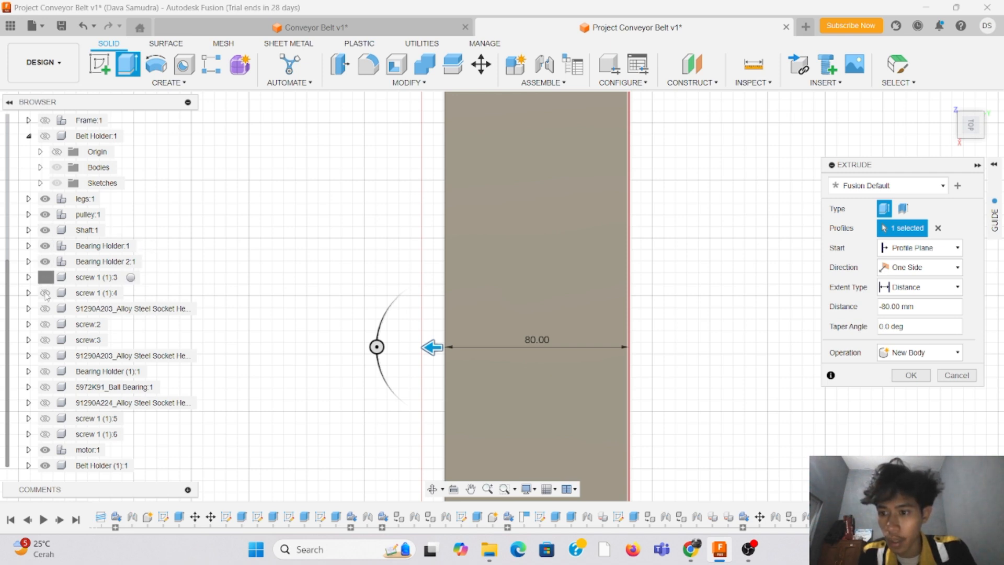
click(45, 293)
click(45, 309)
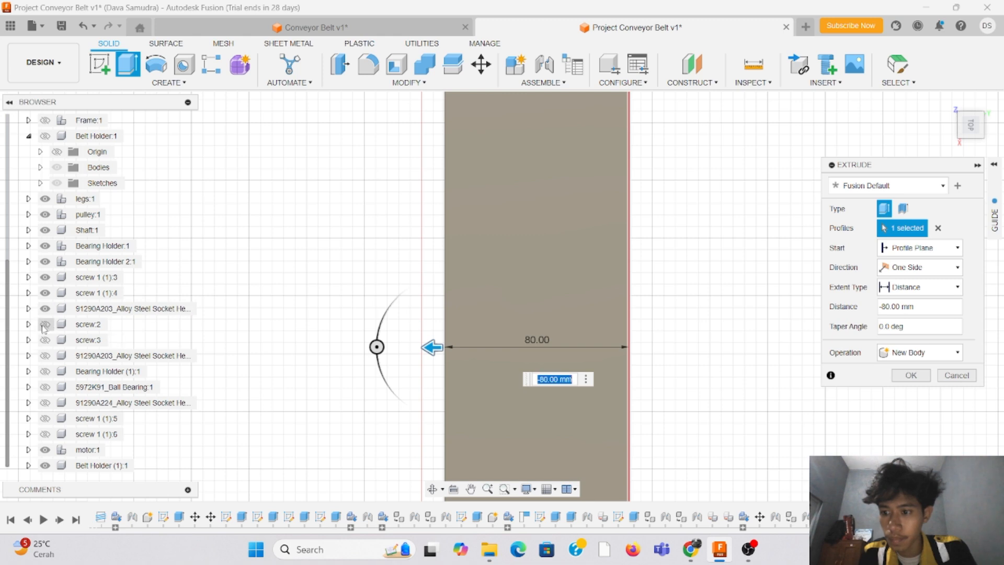
click(45, 324)
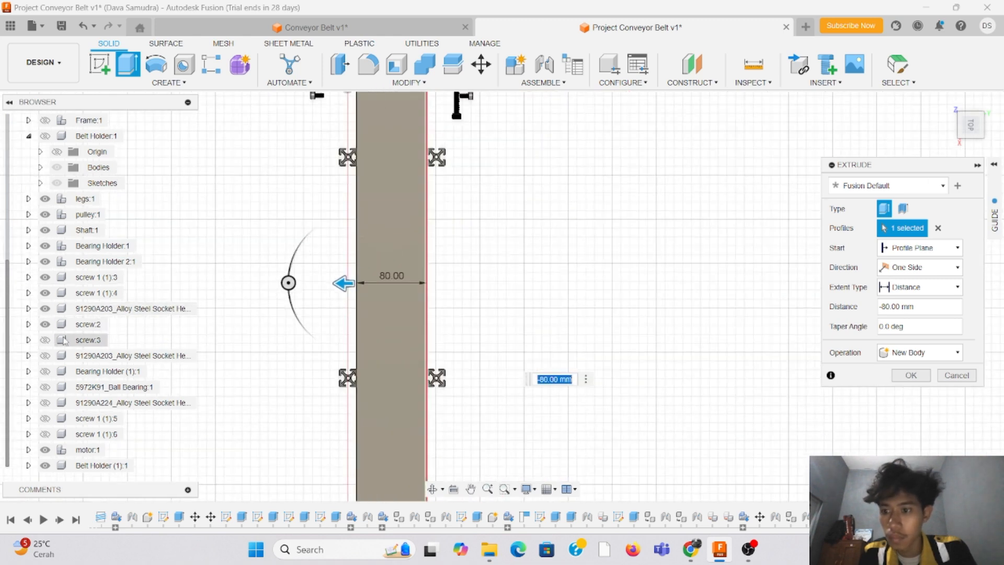
Step: Show the second 91290A203 socket screw, ball bearing, 91290A224 socket screw, and screws 1 (1):5 and 1 (1):6
click(45, 355)
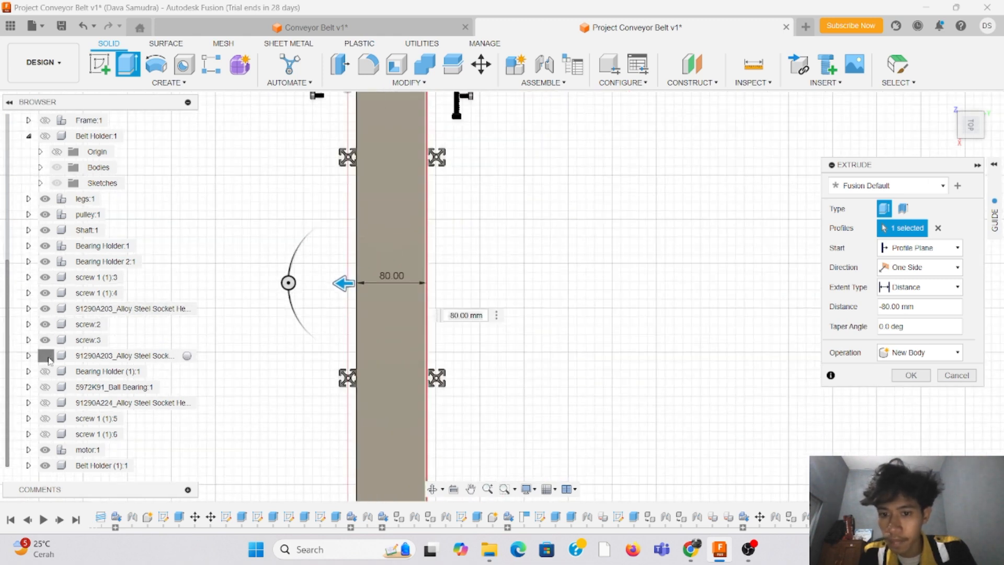
click(45, 387)
click(45, 403)
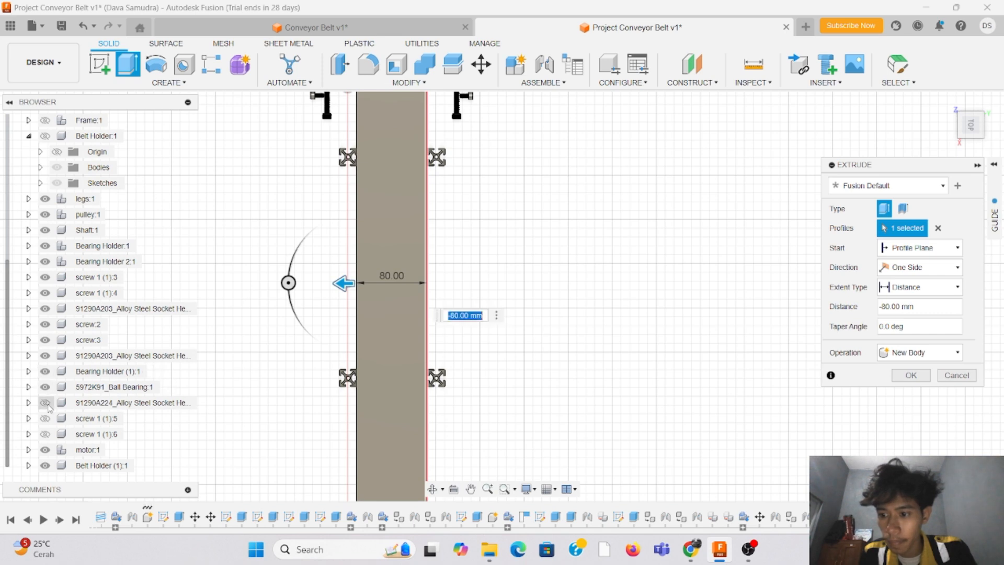
middle_click(735, 186)
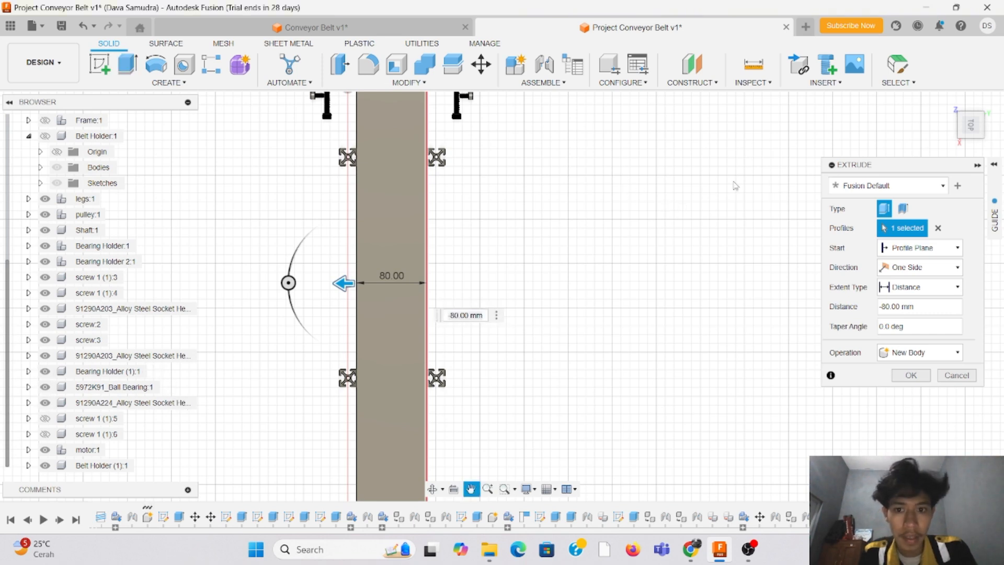
drag(977, 126, 930, 74)
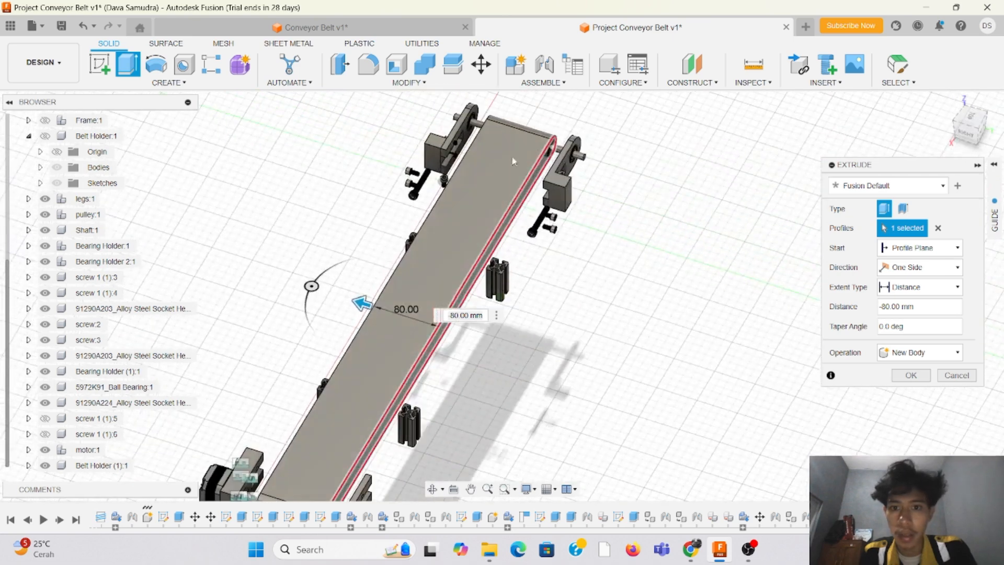
click(45, 434)
click(45, 419)
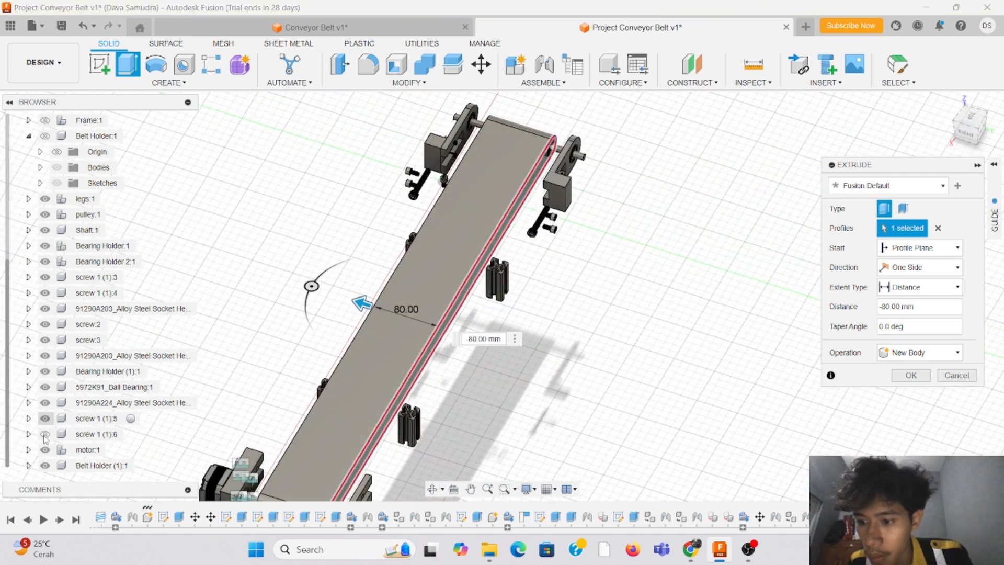
Step: Show the Frame and Belt Holder components again and hide the assembly's origin
scroll(66, 150, up, 1)
scroll(66, 150, up, 3)
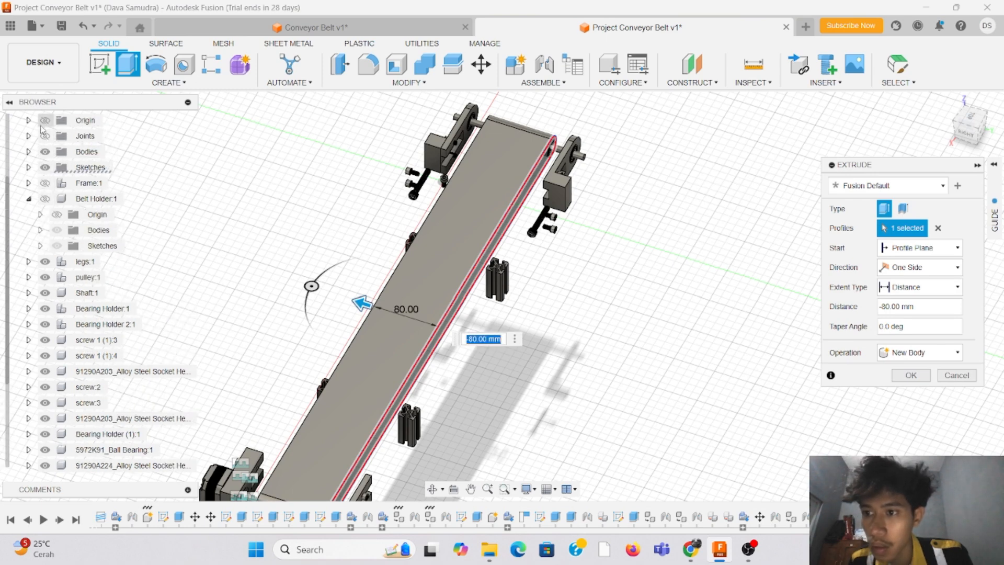
scroll(50, 137, up, 3)
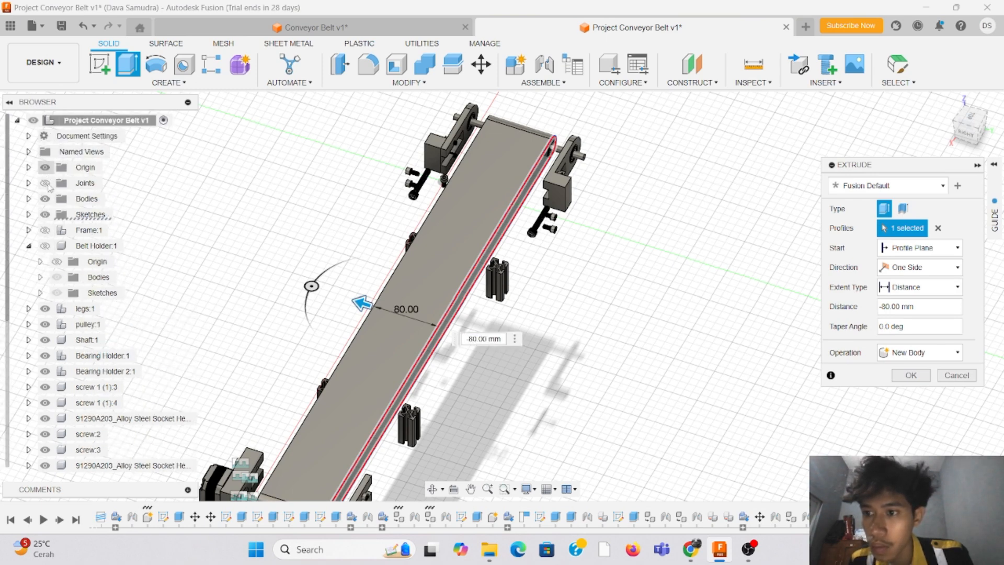
click(48, 185)
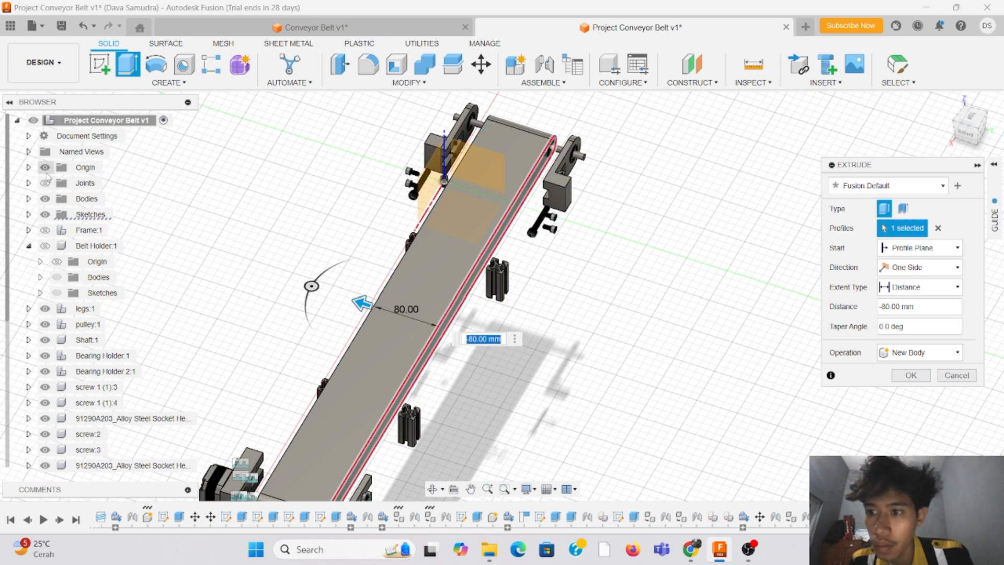
click(46, 168)
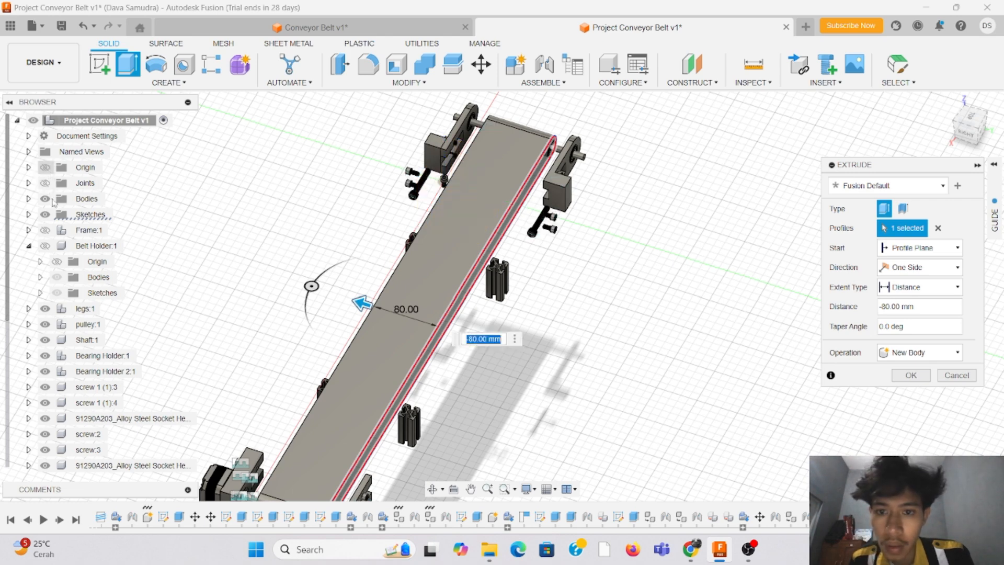
click(46, 230)
click(45, 246)
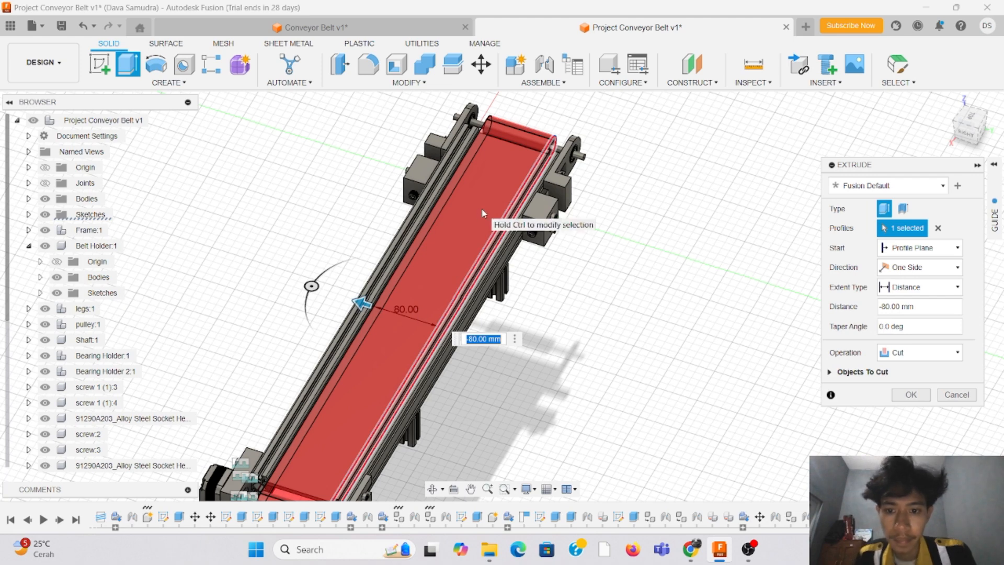
click(55, 263)
click(56, 263)
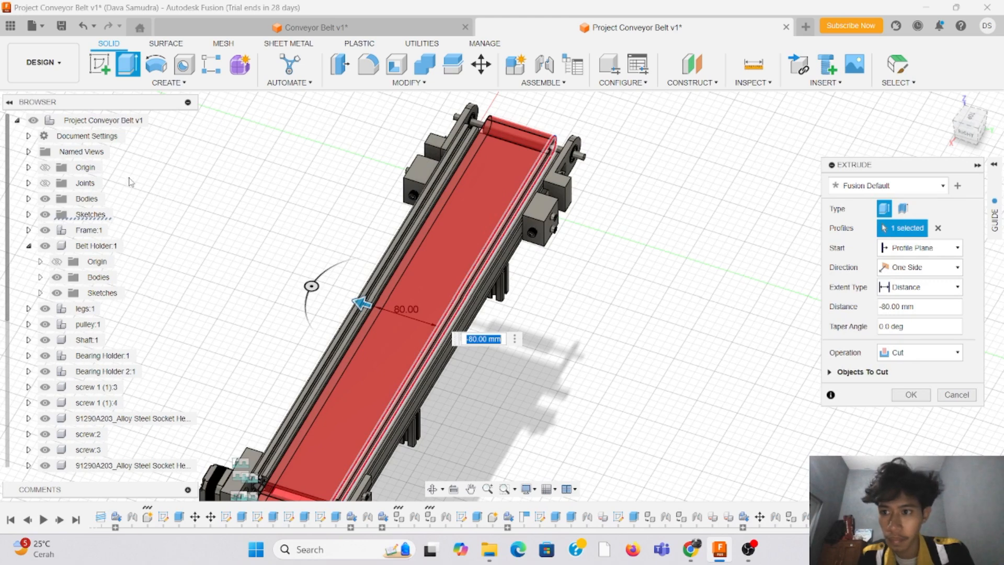
click(156, 121)
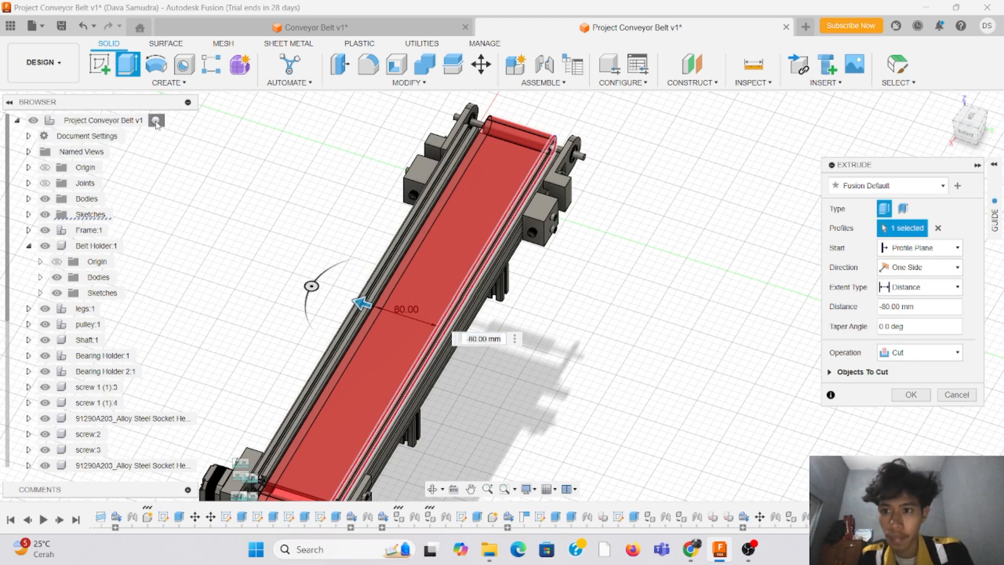
Step: Try completing the belt extrusion with a distance of -80 mm and the Cut operation
scroll(297, 239, down, 3)
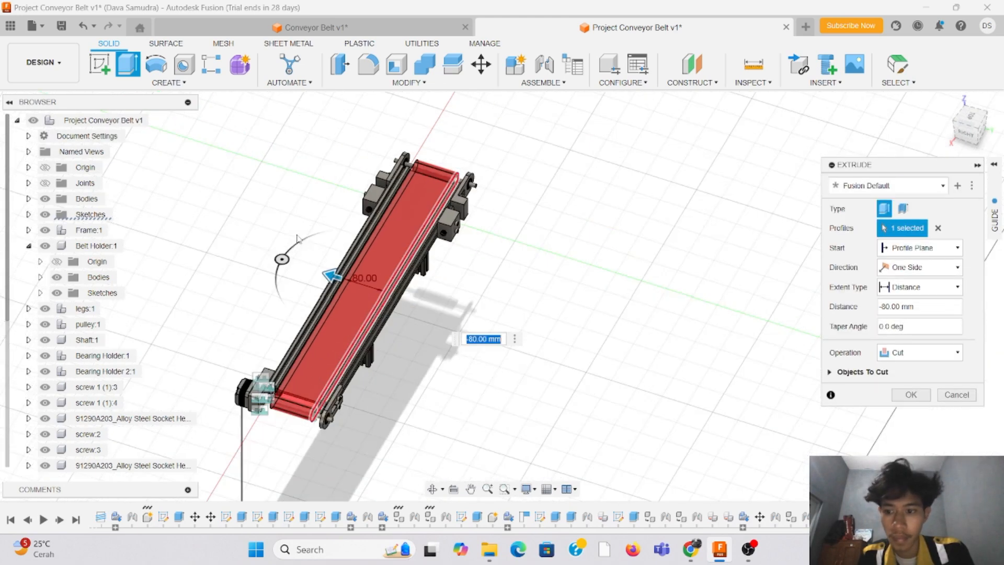
scroll(151, 368, down, 2)
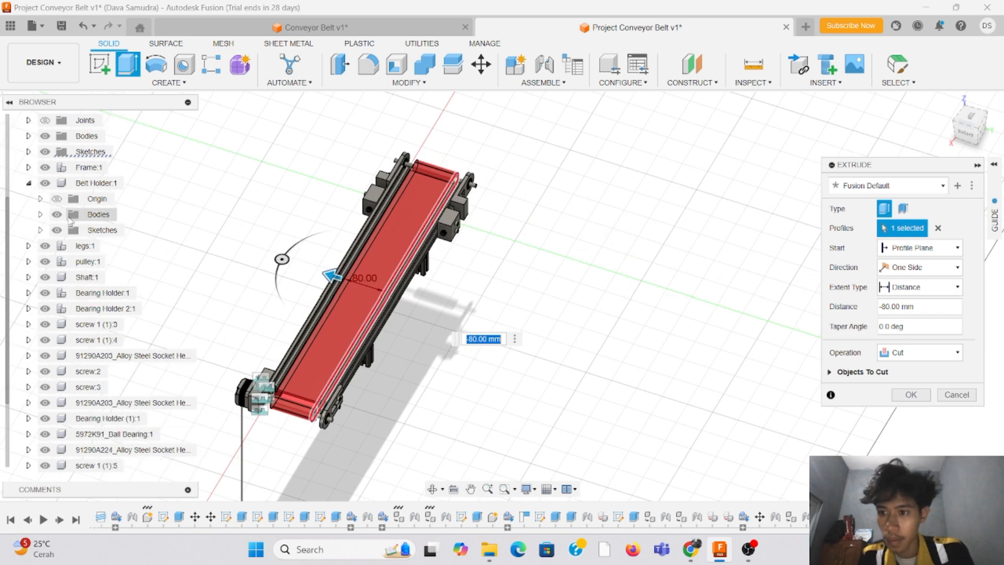
scroll(316, 363, up, 2)
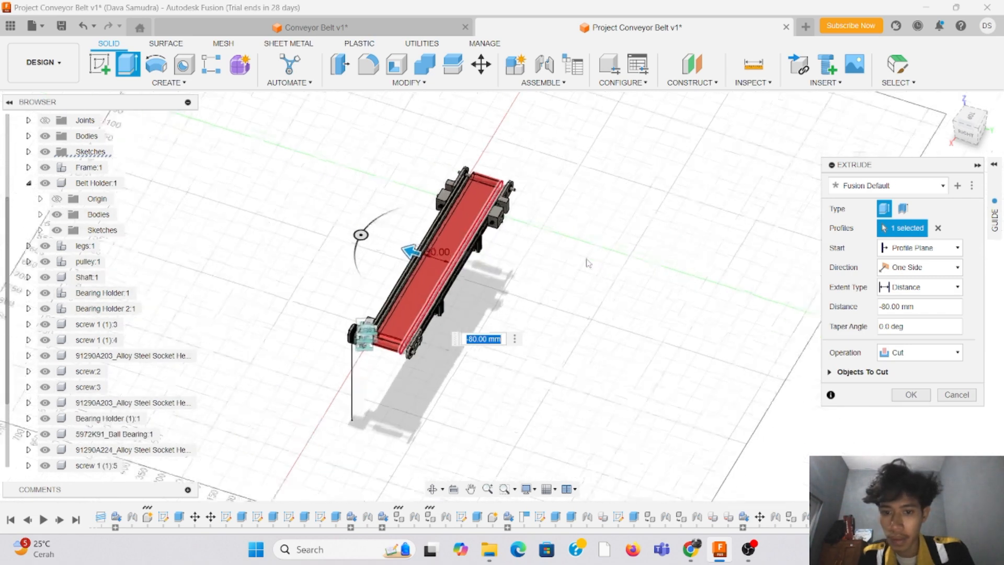
click(911, 396)
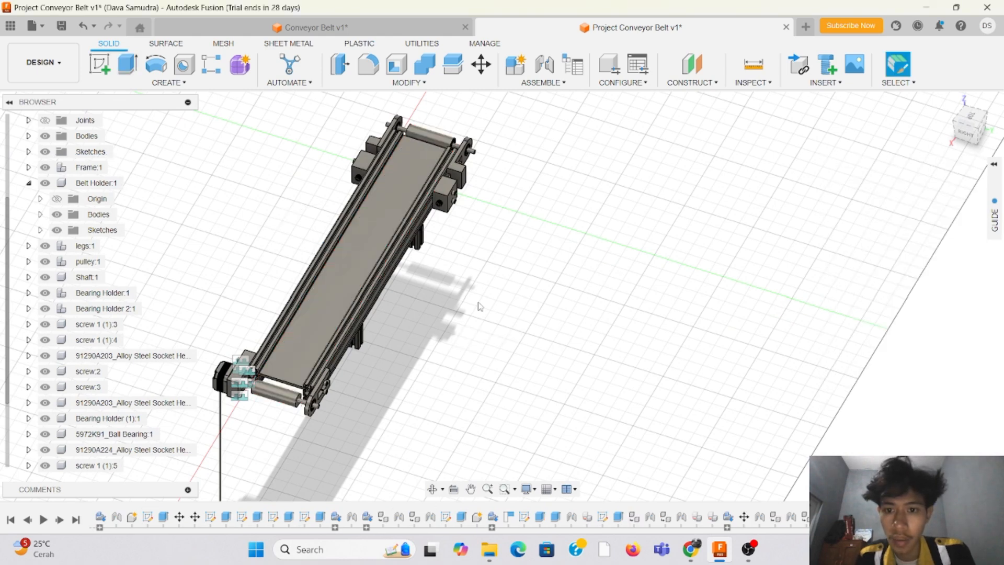
Step: Examine the extrusion result along the conveyor bed and around the pulley at the motor end
scroll(352, 268, up, 3)
scroll(351, 267, up, 4)
scroll(330, 251, down, 3)
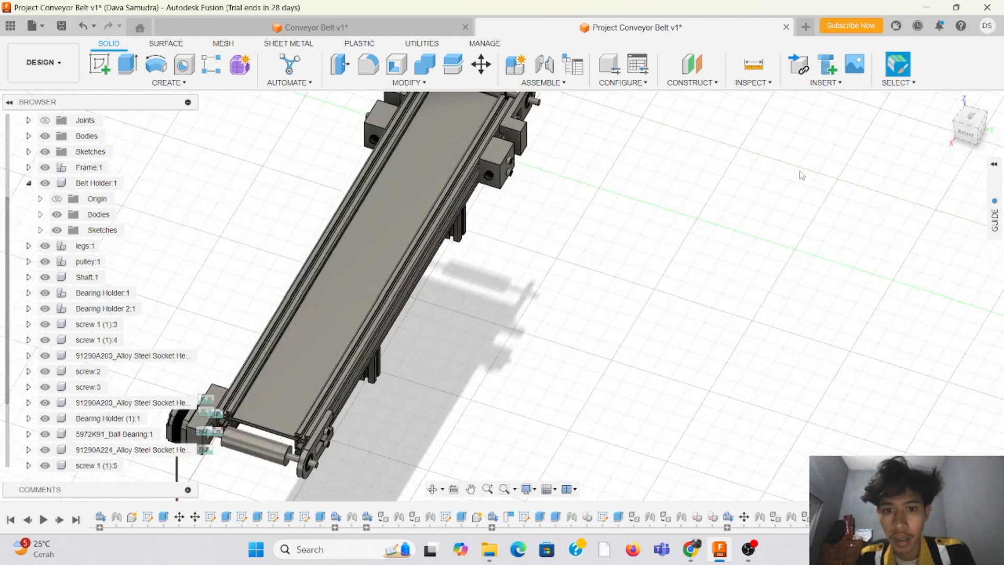
drag(965, 116, 949, 104)
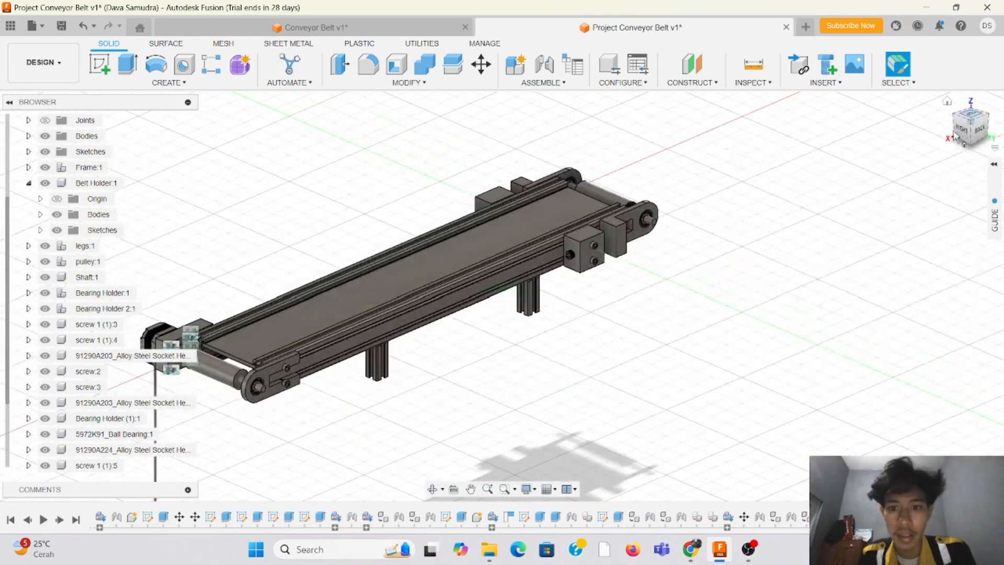
scroll(594, 261, down, 3)
scroll(774, 212, up, 3)
scroll(780, 262, down, 2)
scroll(740, 263, up, 6)
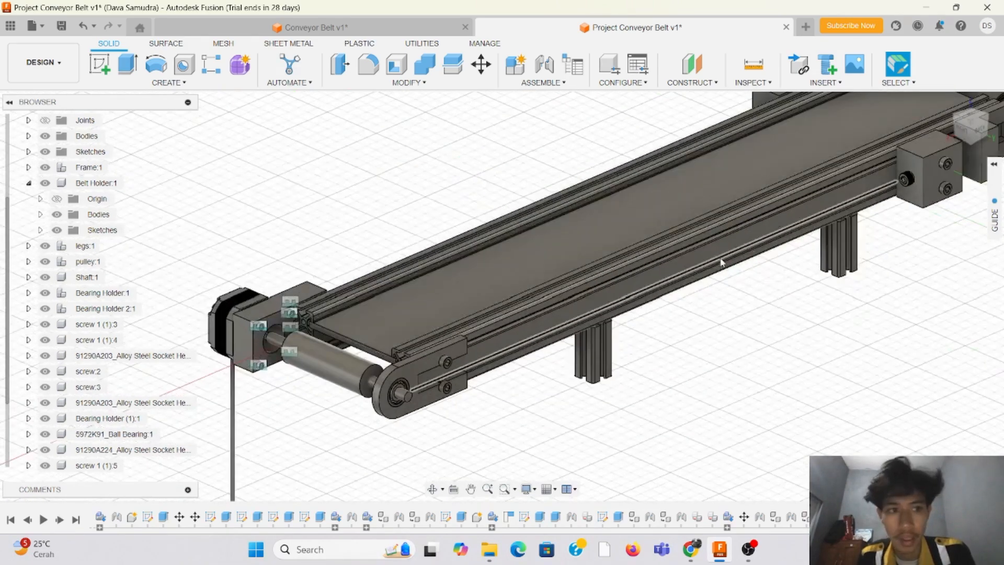
click(685, 208)
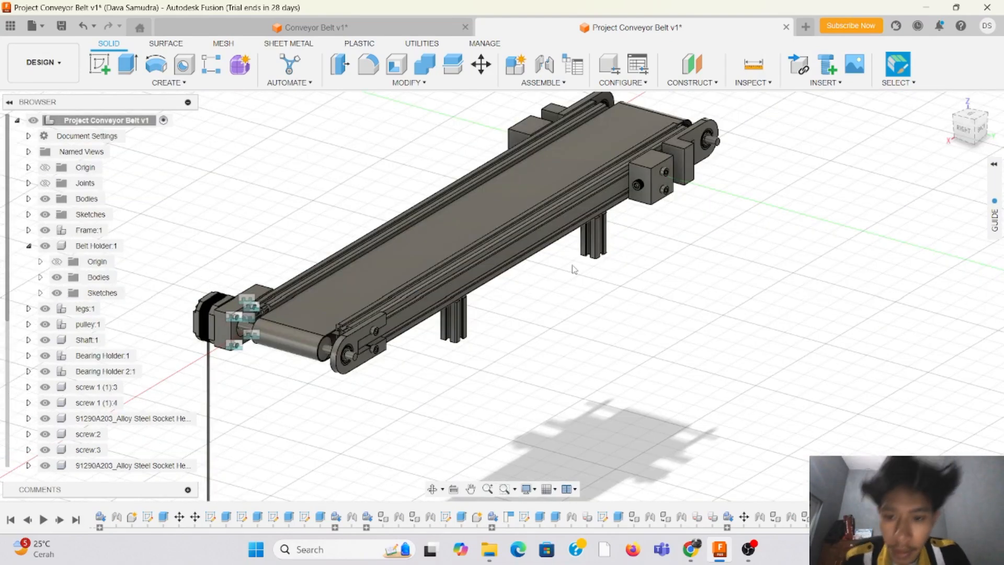
Step: Open the appearance settings for the belt body
scroll(585, 262, down, 3)
scroll(275, 193, up, 3)
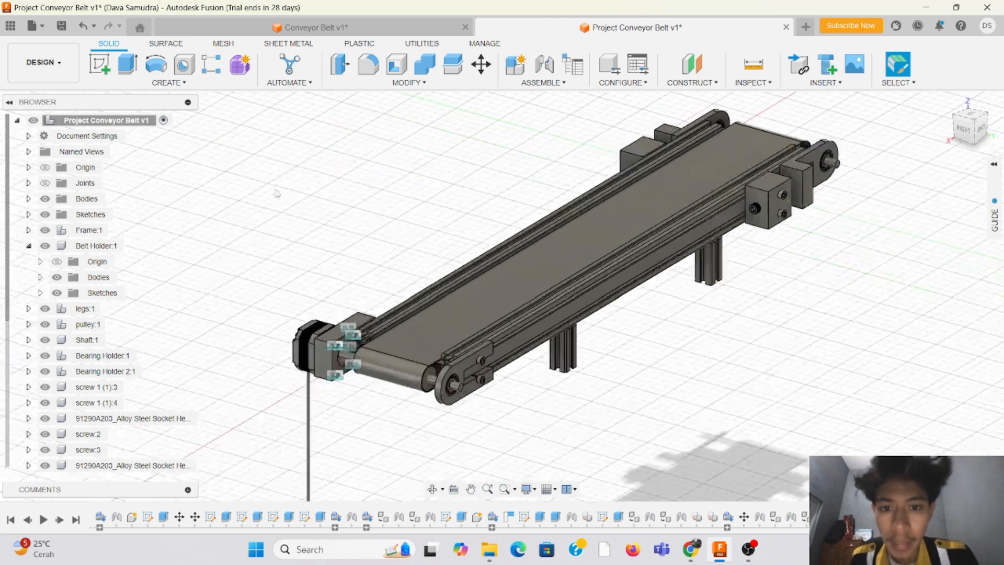
right_click(614, 230)
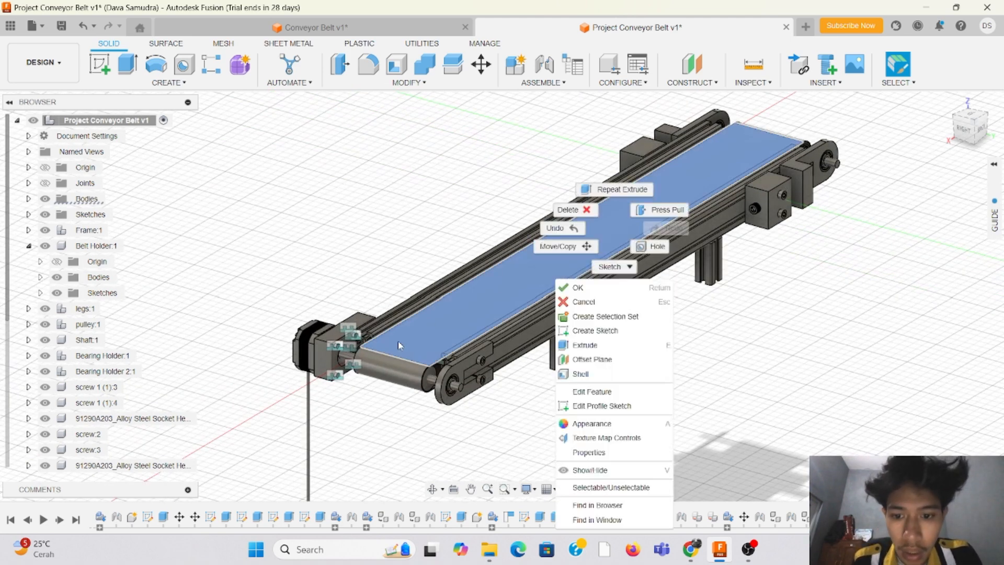
click(622, 425)
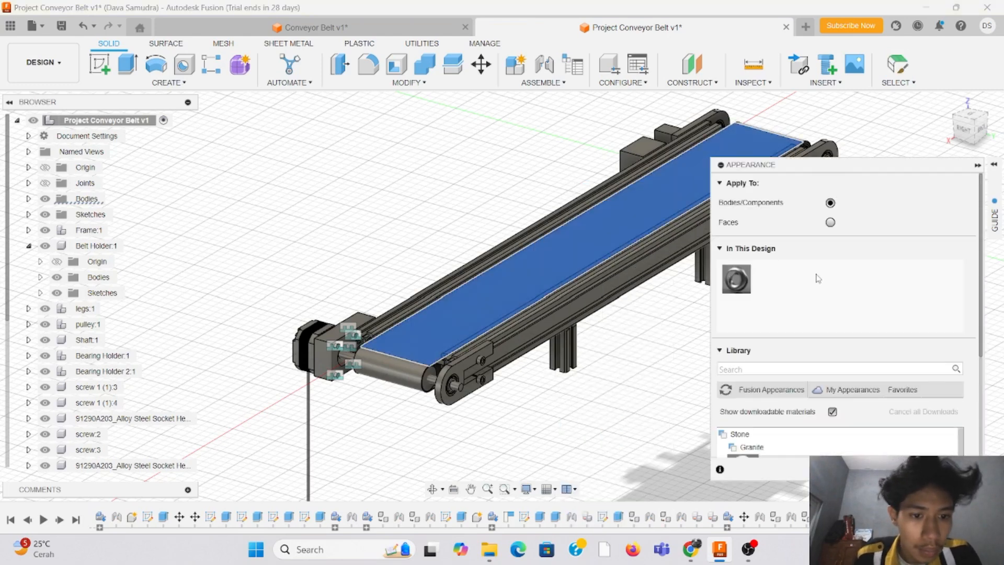
Step: Find the Aluminum - Bead Blasted appearance in the library and apply it to the flat top of the conveyor belt
scroll(816, 303, down, 10)
scroll(825, 326, up, 6)
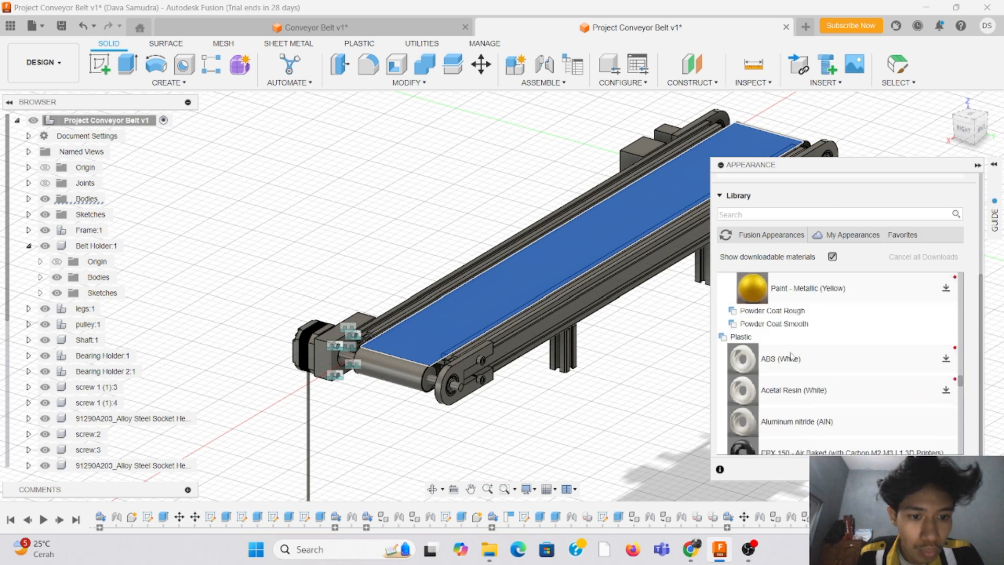
scroll(791, 355, up, 8)
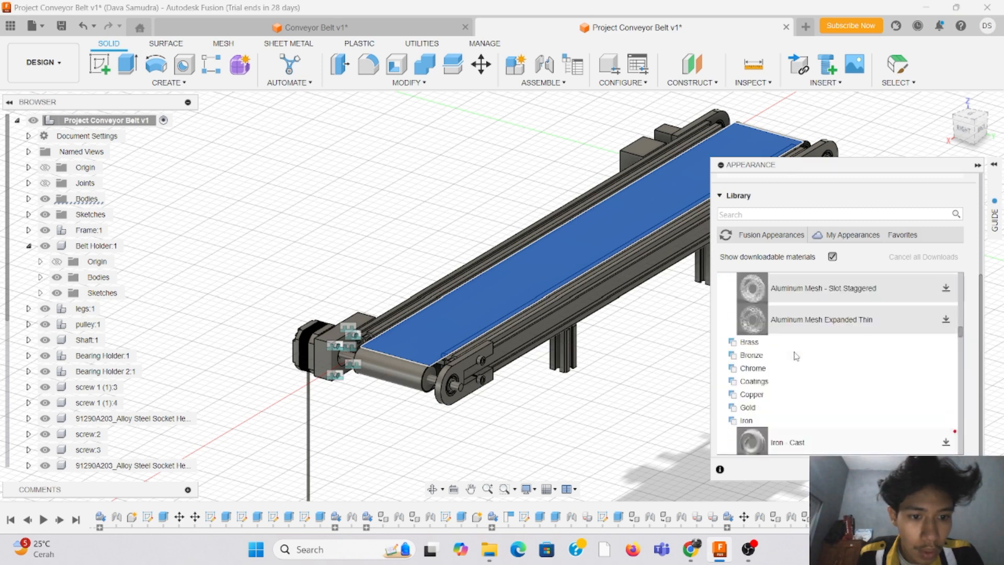
scroll(796, 356, up, 6)
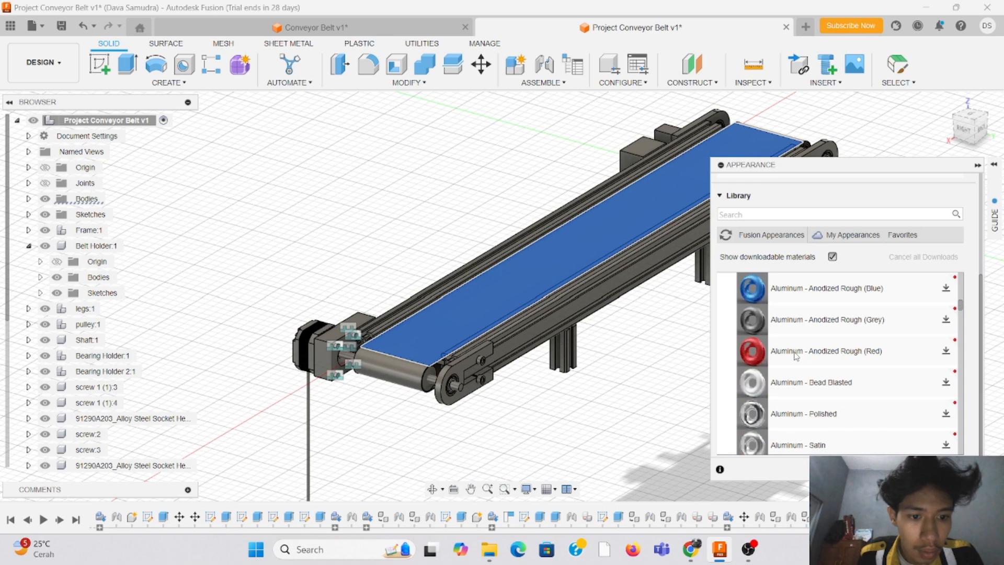
scroll(756, 384, up, 5)
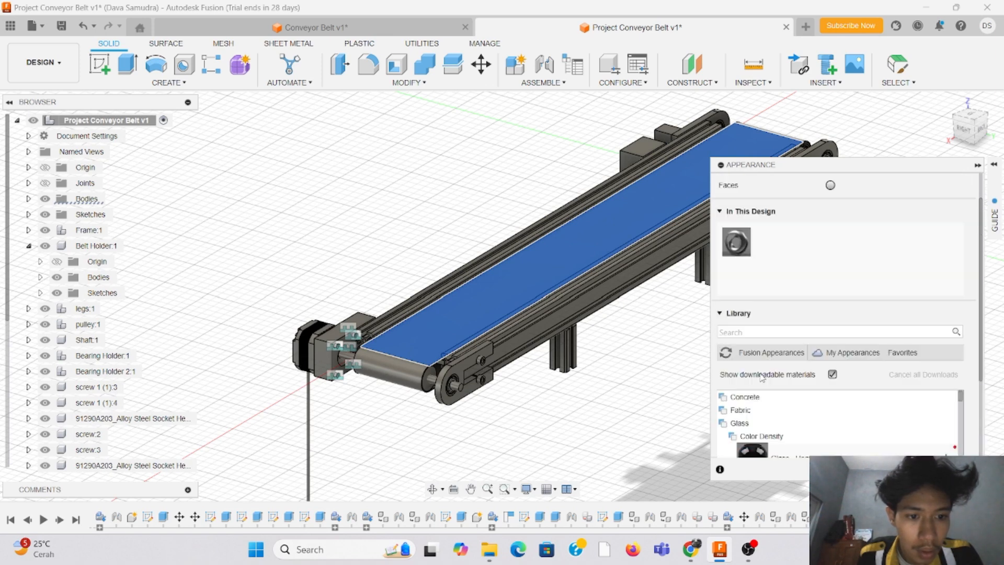
scroll(798, 314, down, 4)
scroll(782, 320, up, 5)
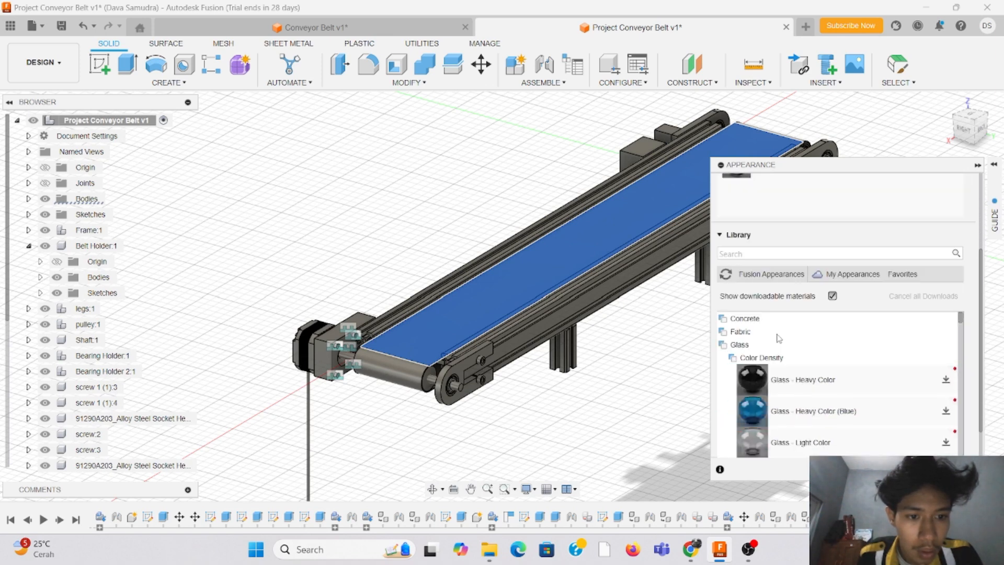
scroll(779, 341, down, 3)
scroll(779, 343, down, 2)
scroll(774, 355, up, 4)
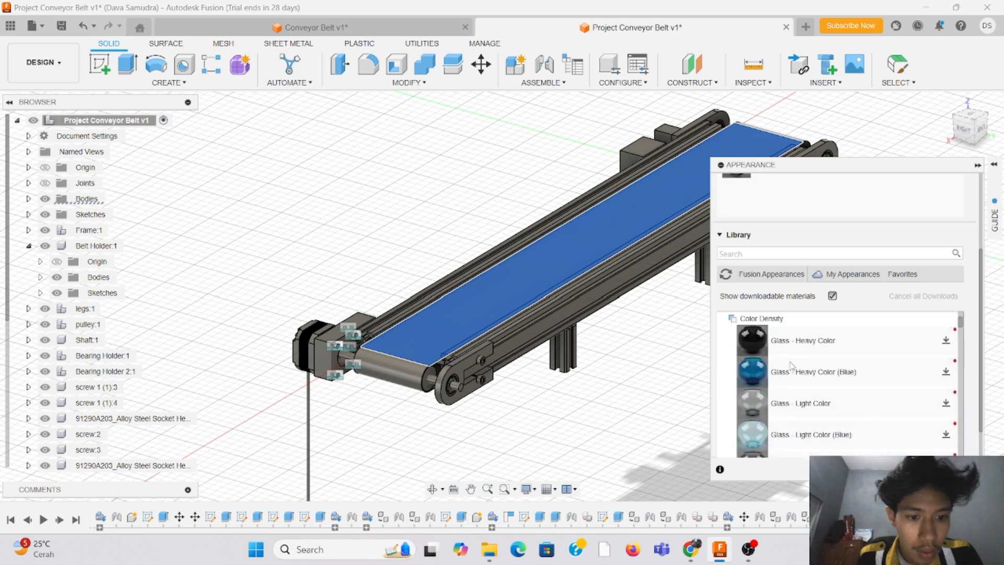
scroll(769, 368, down, 3)
scroll(768, 368, down, 2)
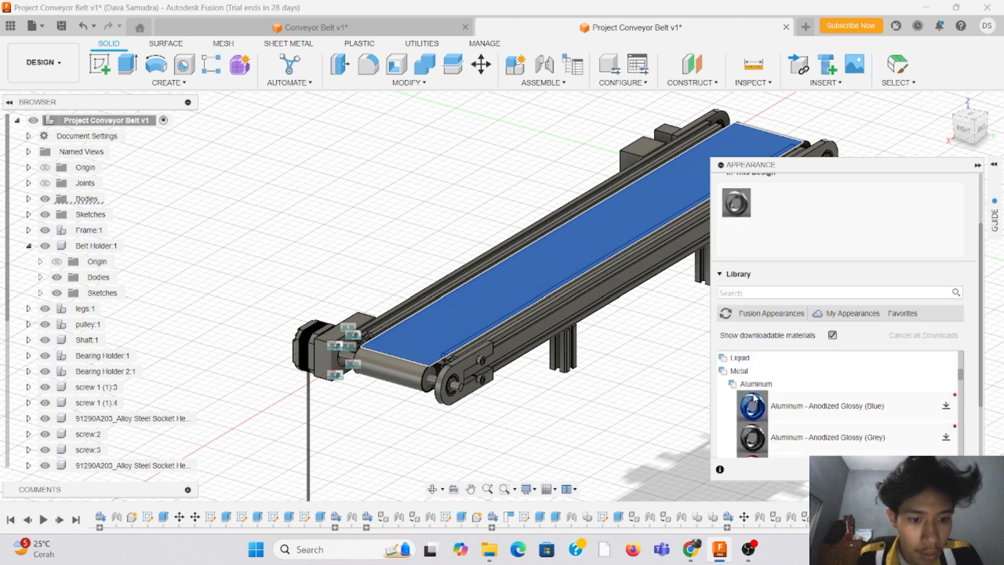
scroll(755, 399, down, 2)
drag(751, 377, 445, 321)
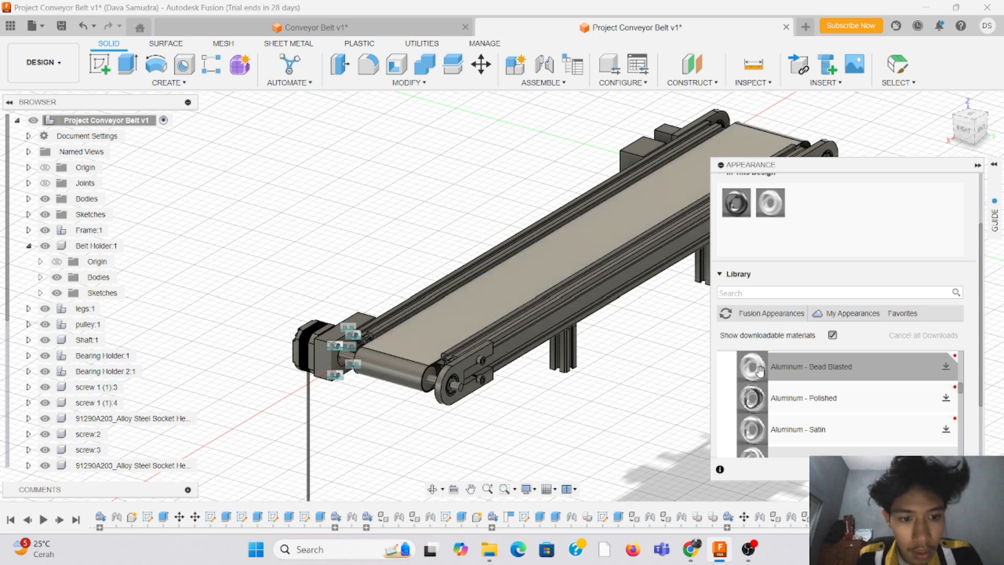
Step: Apply the Aluminum - Bead Blasted appearance to the belt's curved end near the motor, removing the appearances applied to faces
drag(760, 372, 400, 362)
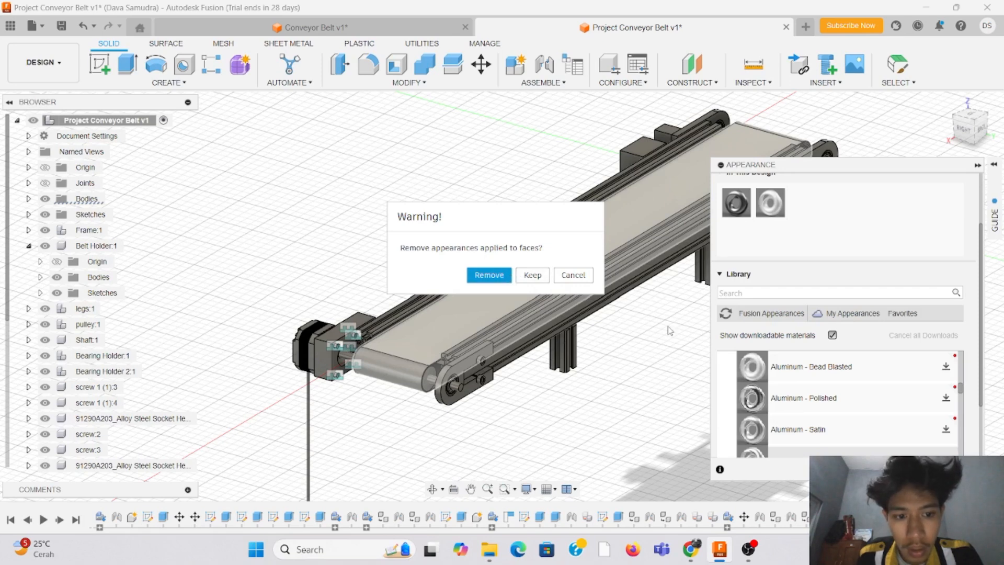
click(532, 275)
drag(753, 366, 403, 374)
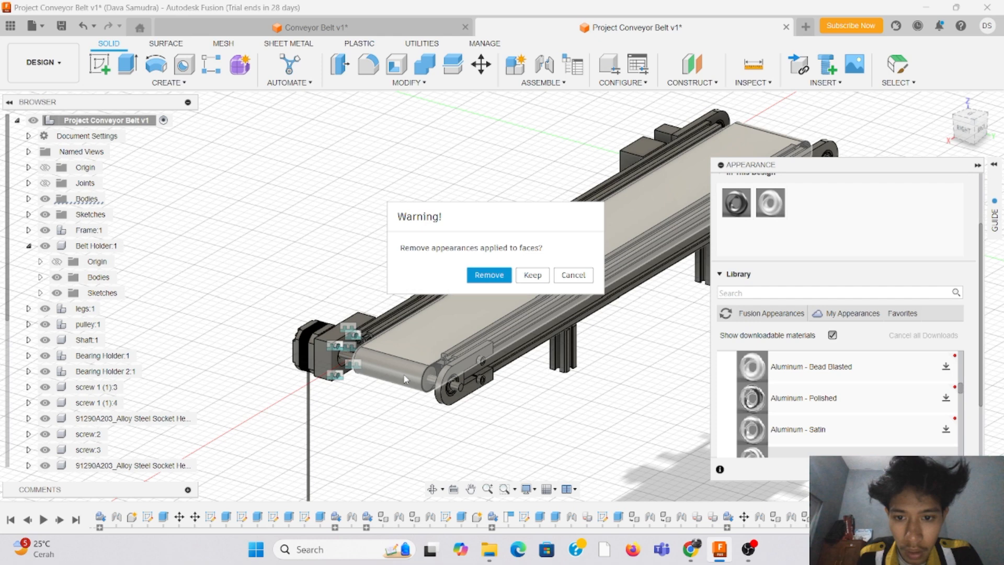
click(508, 276)
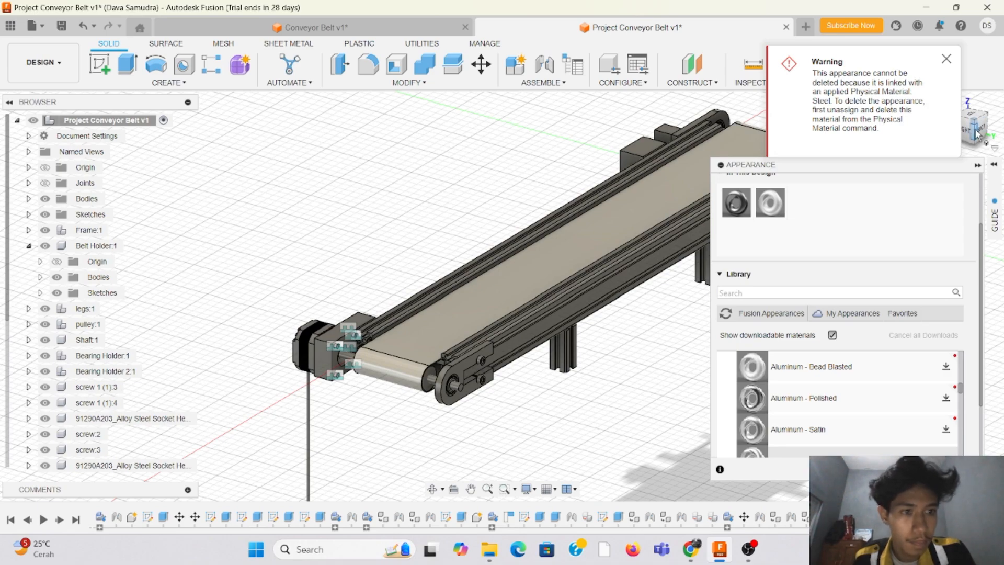
Step: Try the carbon-fibre reinforced PEKK and Iron - Polished appearances on the frame's side rail opposite the motor
mouse_move(978, 135)
mouse_down()
mouse_move(977, 79)
mouse_move(974, 134)
mouse_up()
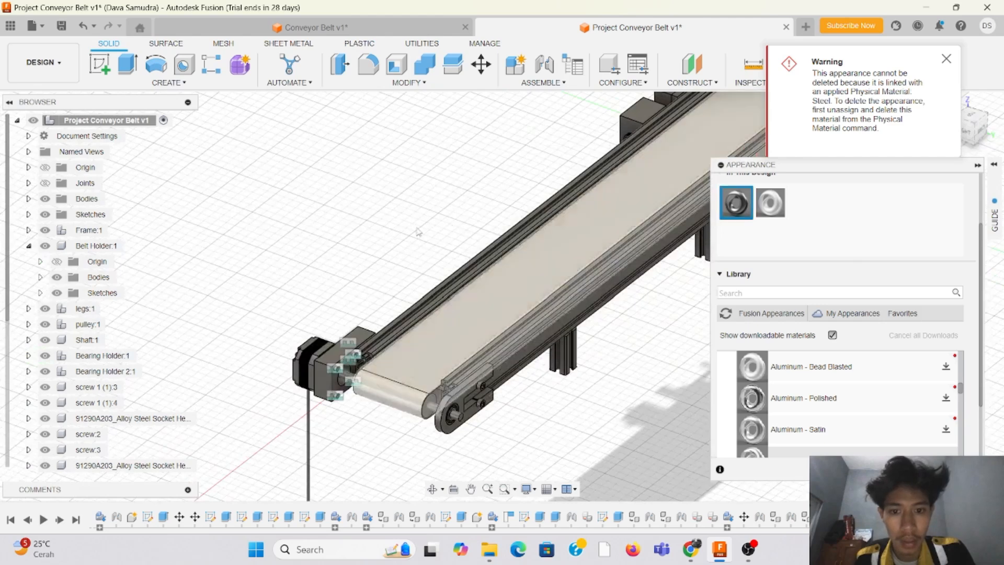
scroll(419, 232, down, 5)
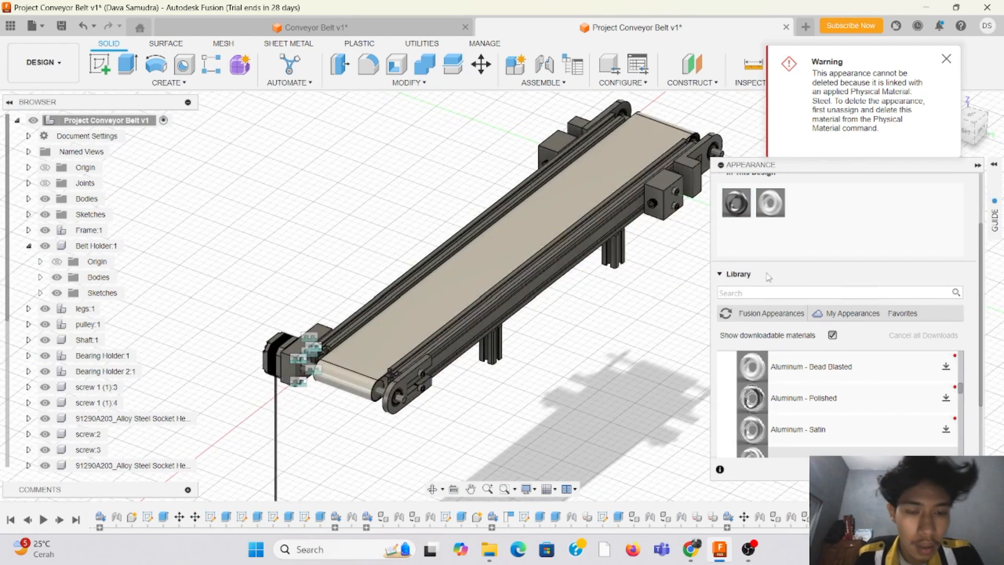
scroll(816, 335, down, 6)
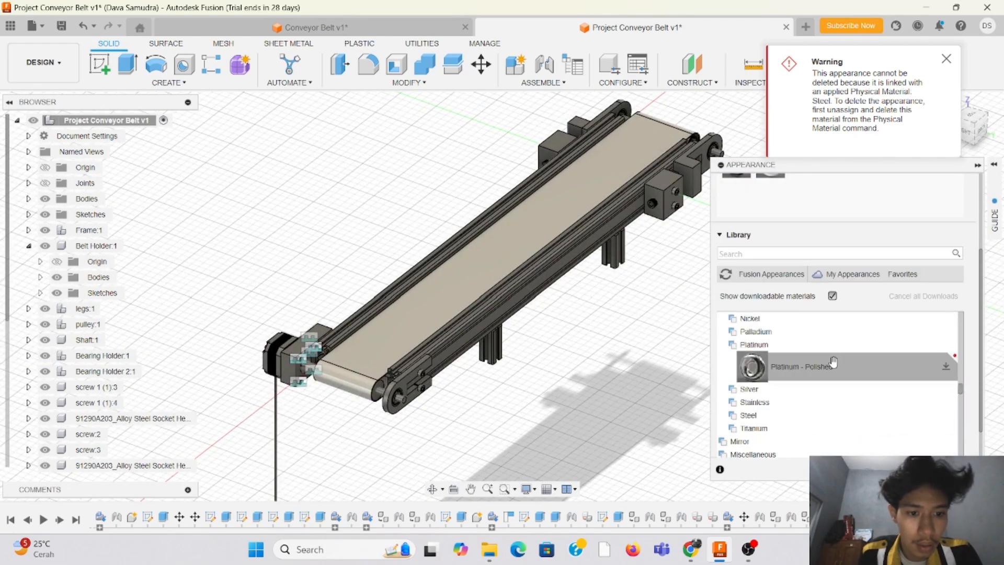
scroll(834, 362, down, 6)
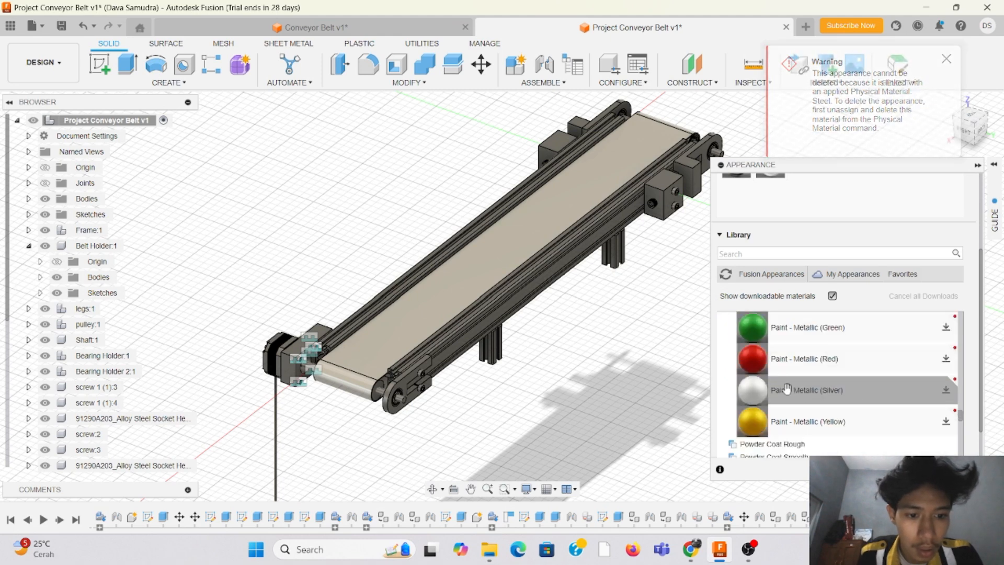
scroll(790, 388, down, 6)
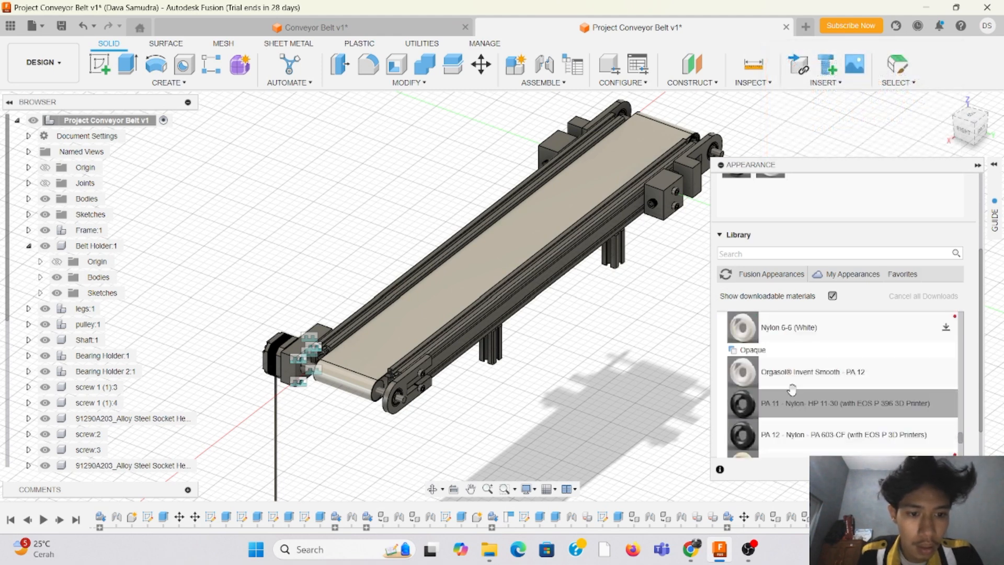
scroll(790, 387, down, 8)
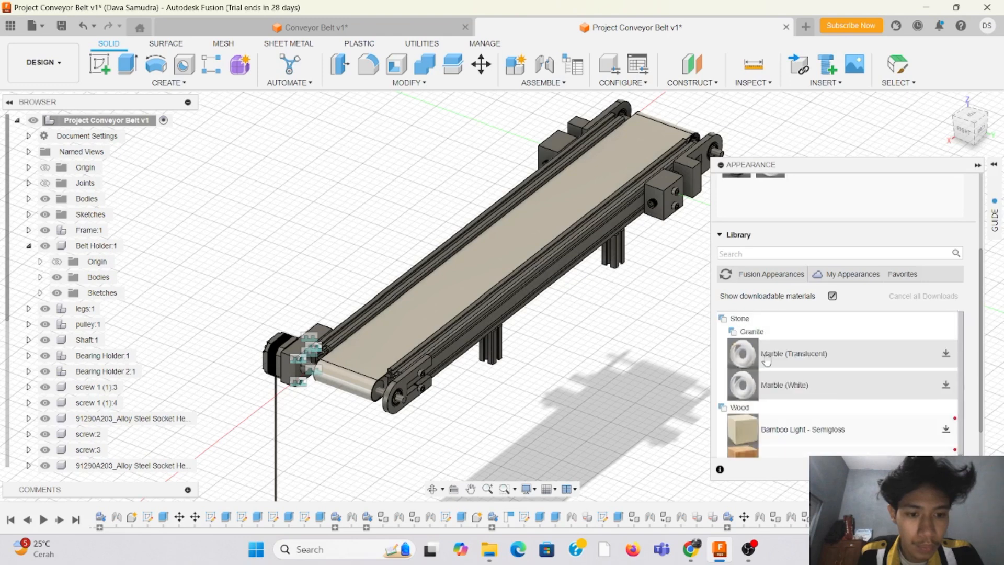
scroll(767, 361, up, 8)
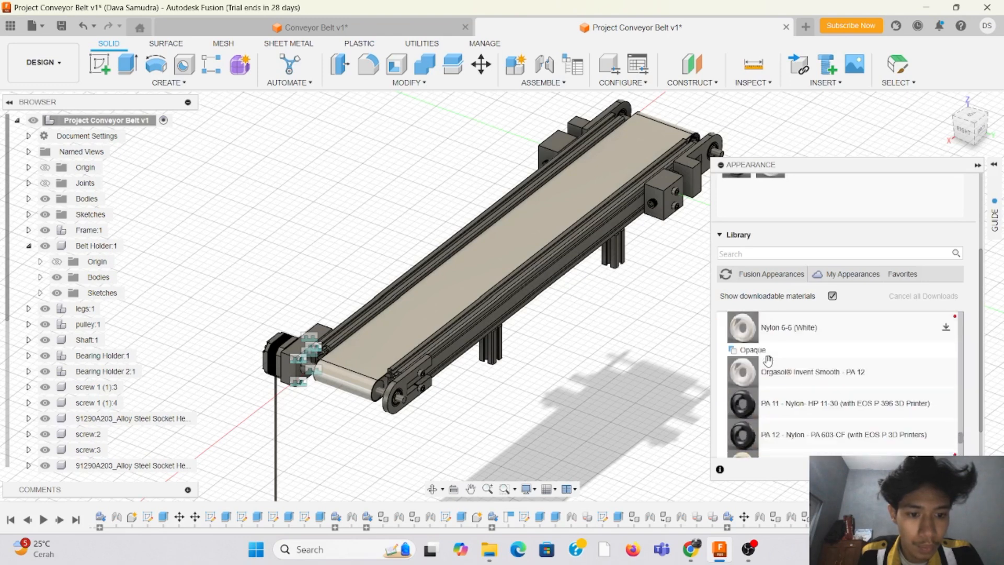
scroll(754, 387, down, 3)
scroll(748, 402, up, 3)
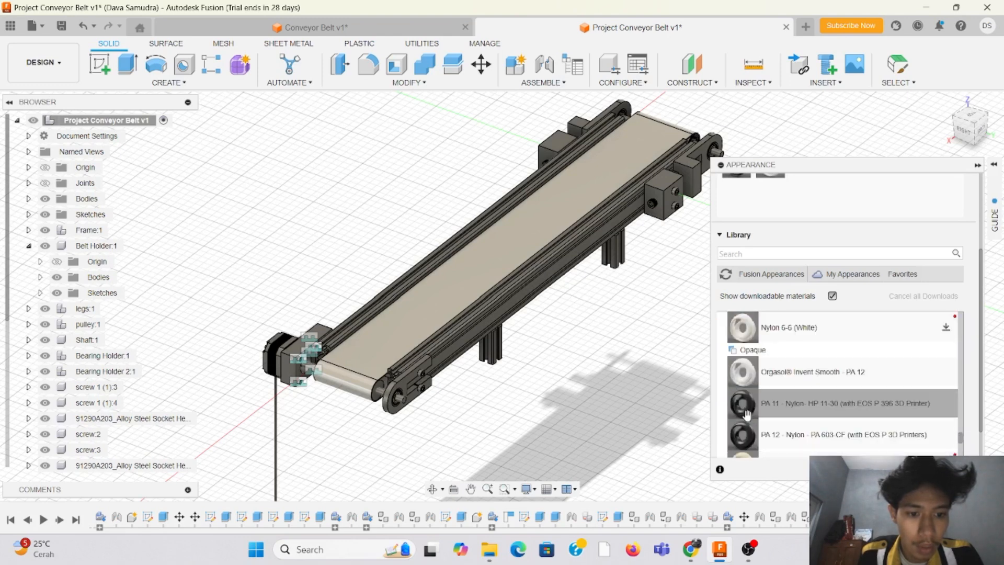
scroll(748, 413, down, 3)
drag(743, 359, 535, 269)
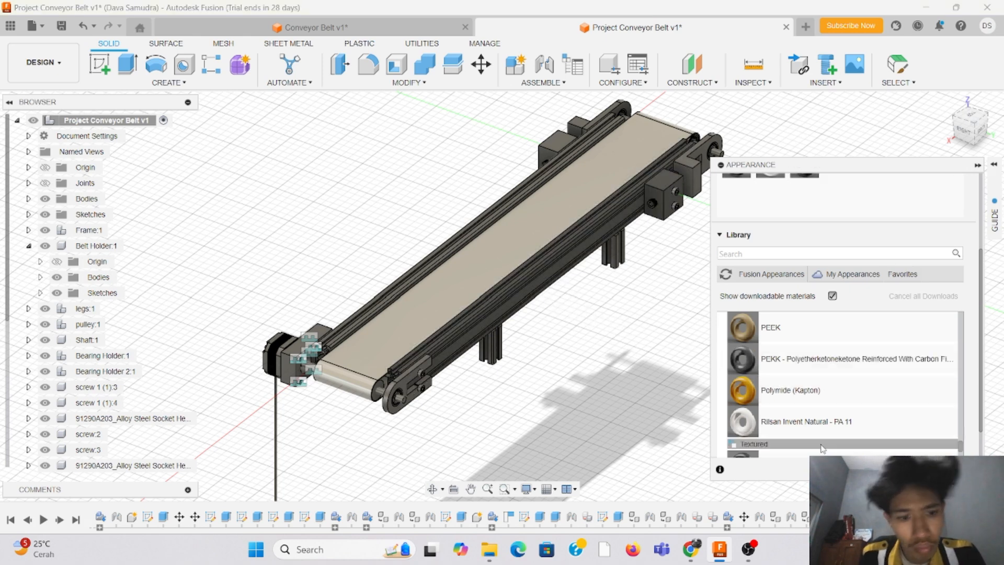
scroll(816, 439, up, 10)
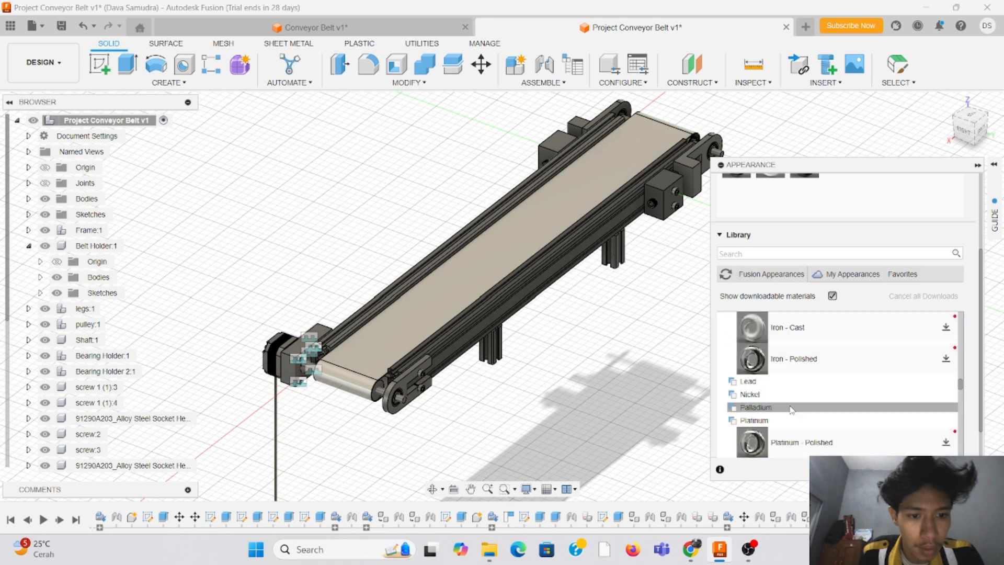
drag(752, 360, 594, 318)
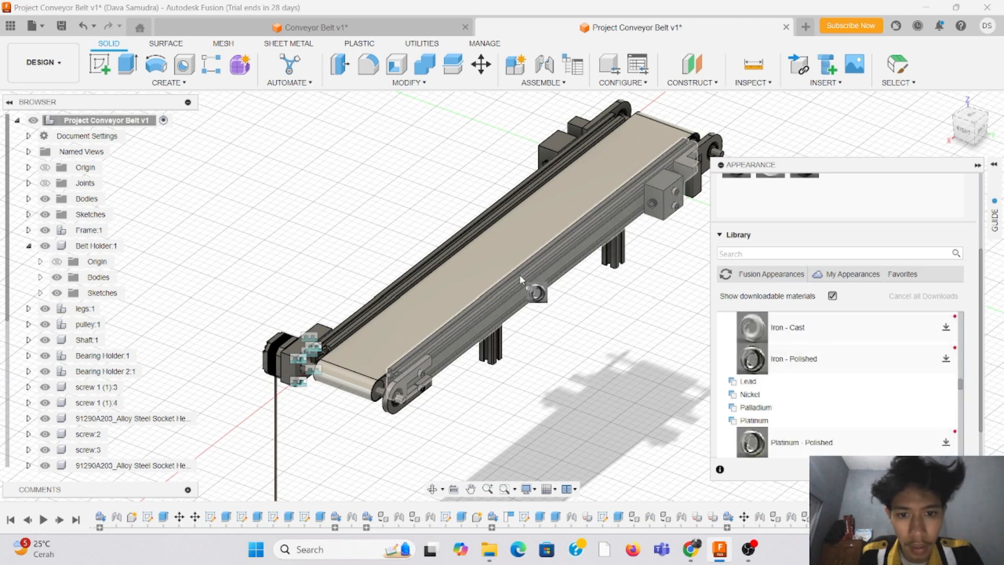
Step: Apply the Aluminum - Anodized Rough (Blue) appearance to both side rails of the conveyor frame
scroll(841, 406, up, 8)
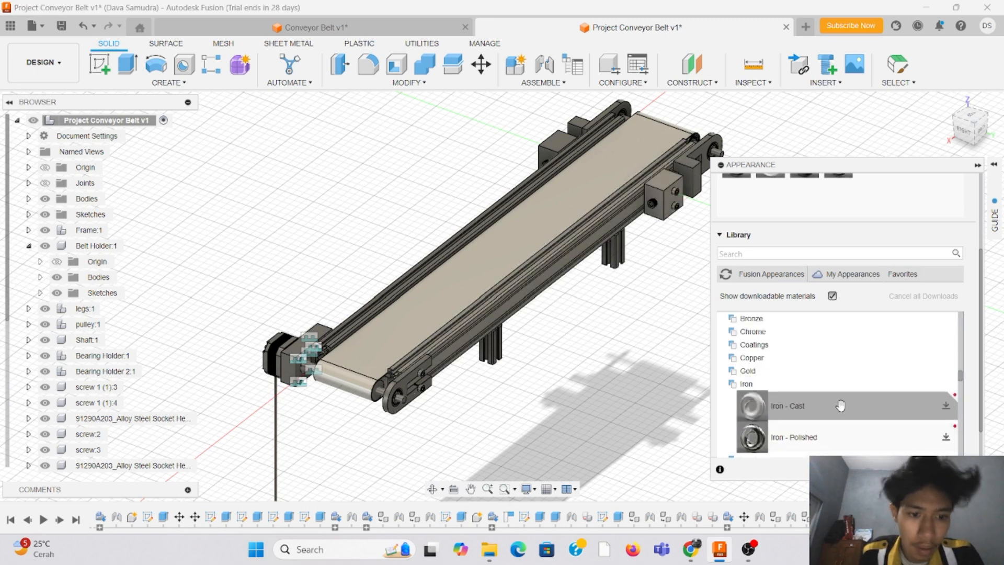
scroll(841, 406, up, 5)
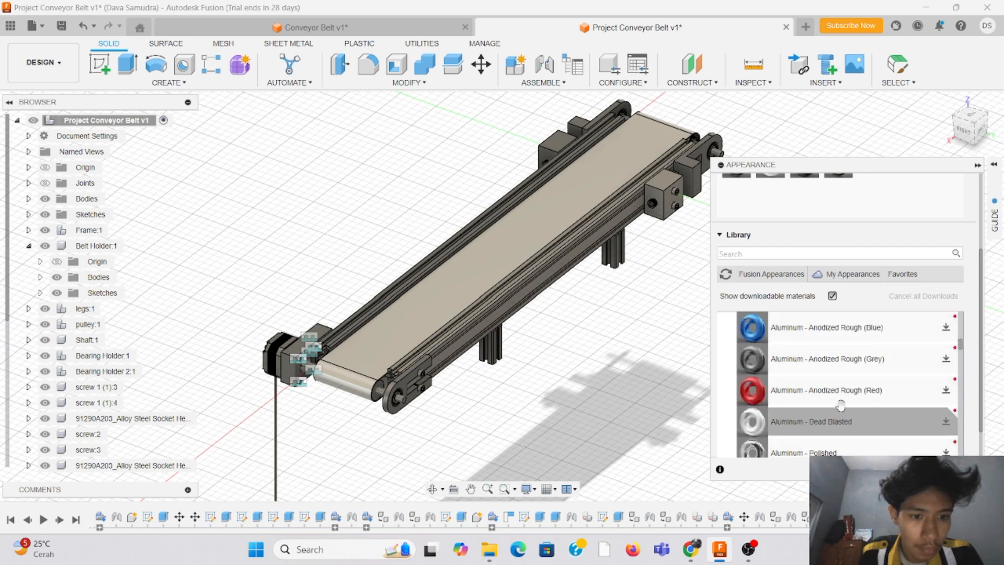
scroll(756, 434, up, 5)
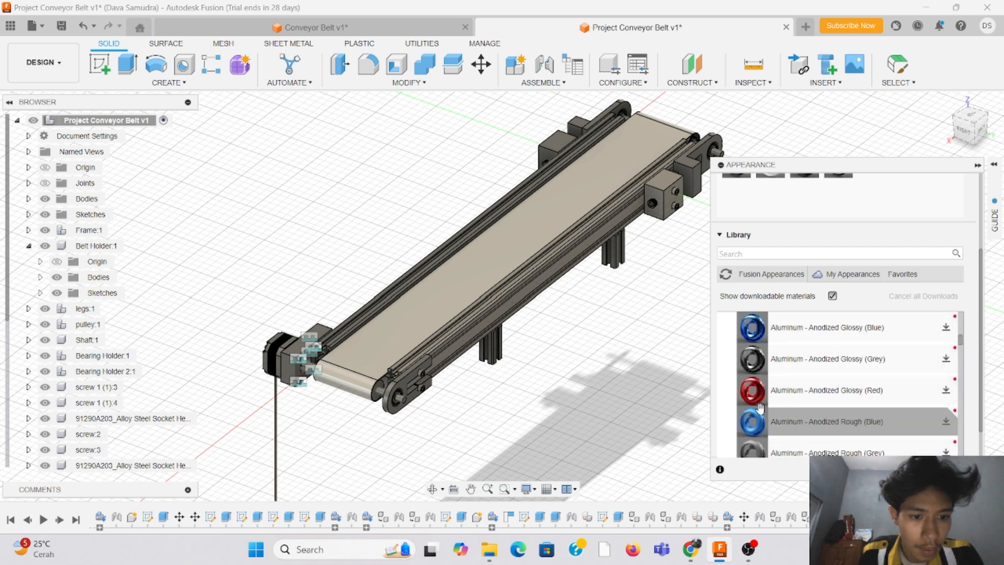
scroll(758, 396, down, 1)
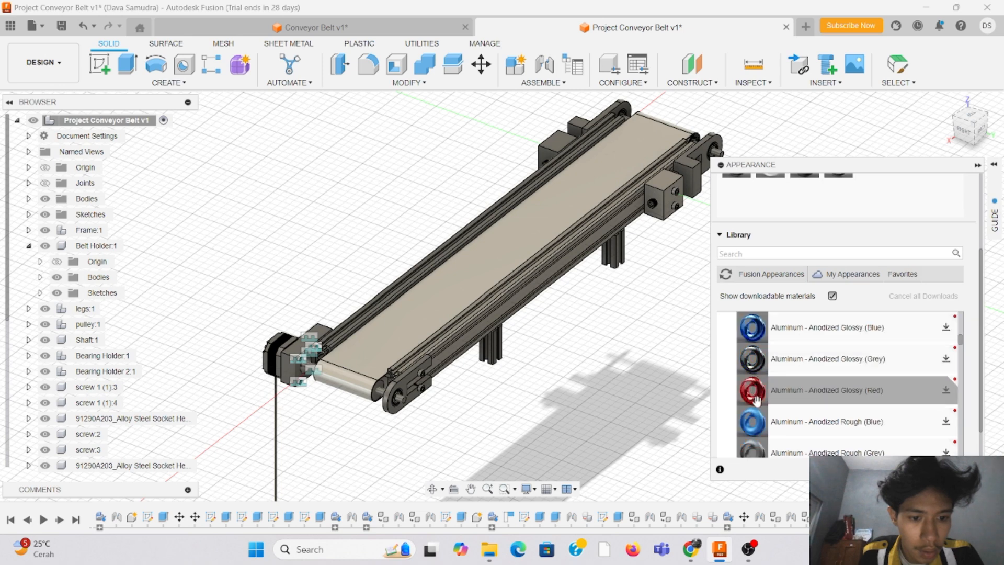
drag(755, 419, 536, 271)
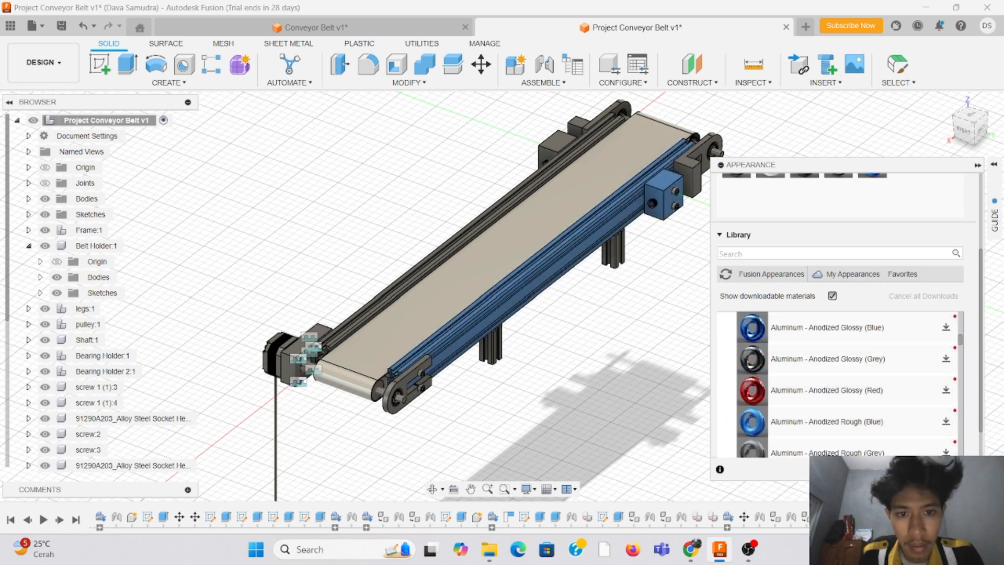
drag(756, 421, 456, 239)
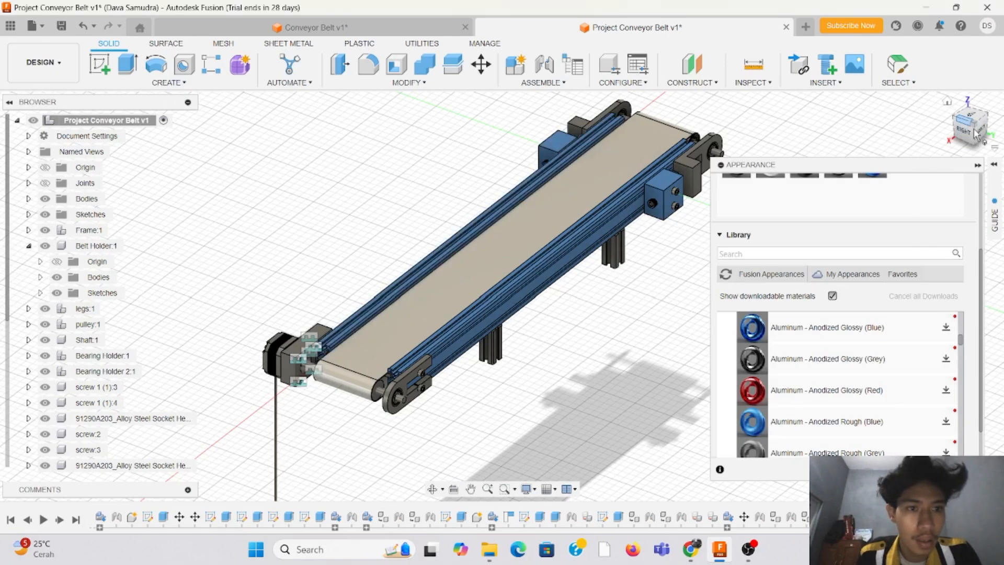
Step: Find the Bamboo Light - Semigloss wood appearance in the library and apply it to the two legs opposite the motor side
mouse_move(977, 135)
mouse_down()
mouse_move(991, 141)
mouse_move(1002, 116)
mouse_move(989, 95)
mouse_move(977, 98)
mouse_move(966, 138)
mouse_up()
scroll(353, 321, down, 2)
scroll(419, 246, up, 3)
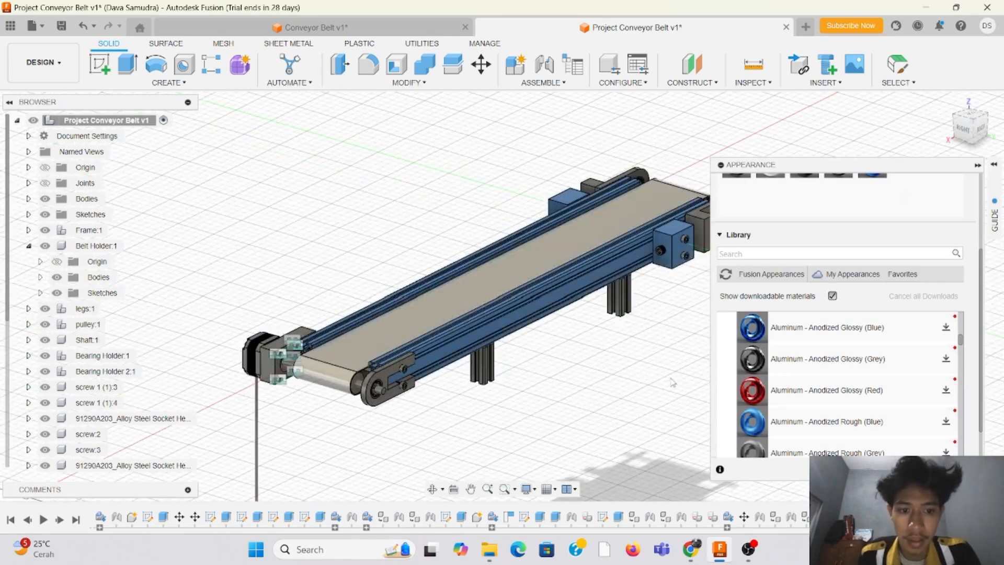
scroll(784, 387, down, 10)
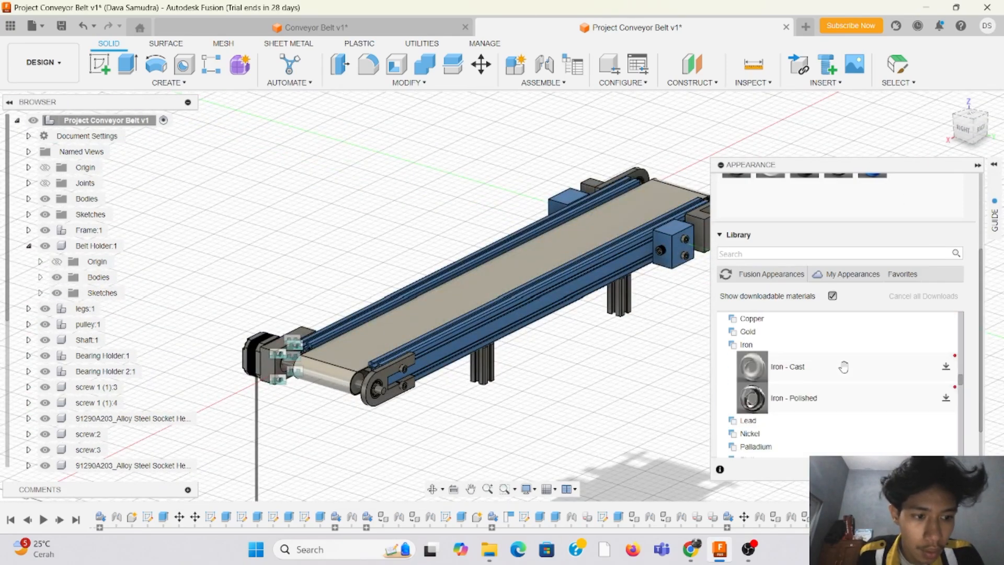
scroll(832, 372, down, 12)
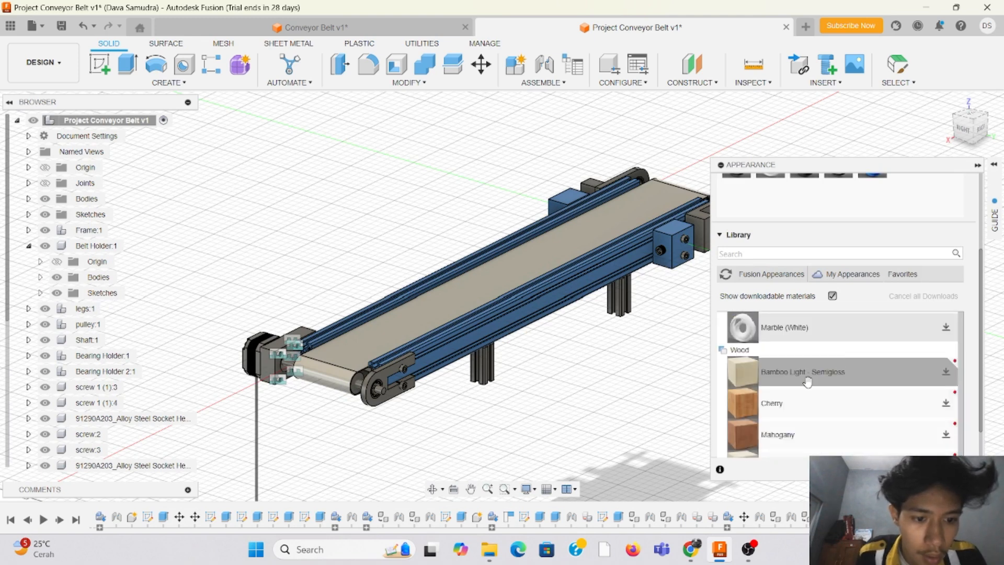
drag(741, 370, 531, 370)
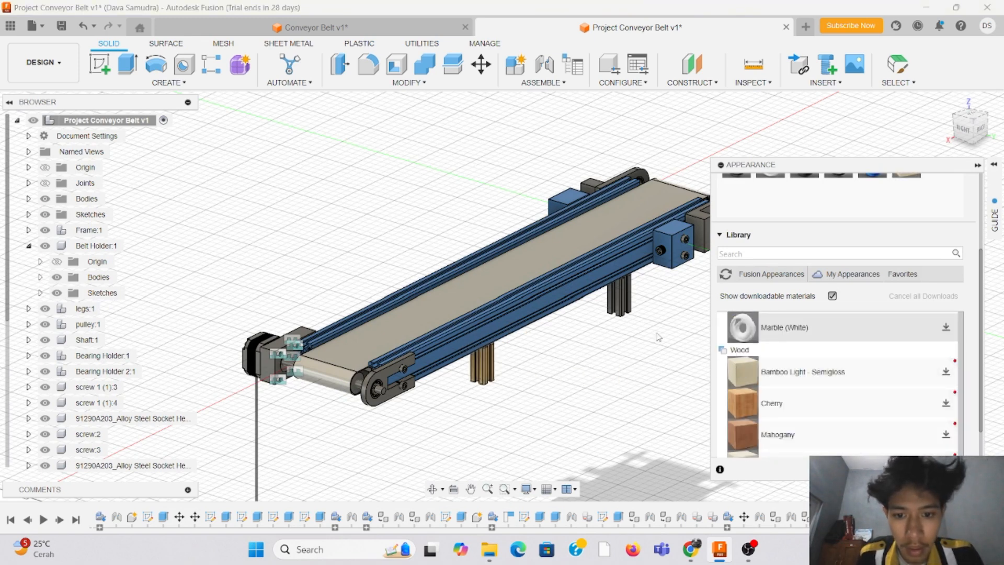
drag(743, 372, 624, 296)
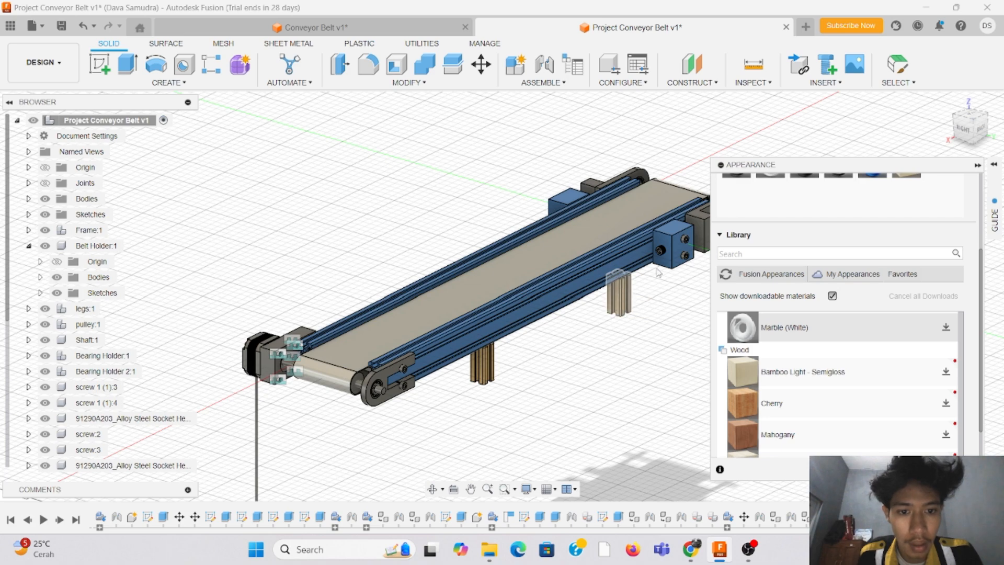
Step: Apply the Bamboo Light - Semigloss appearance to the two remaining legs on the motor side
click(967, 130)
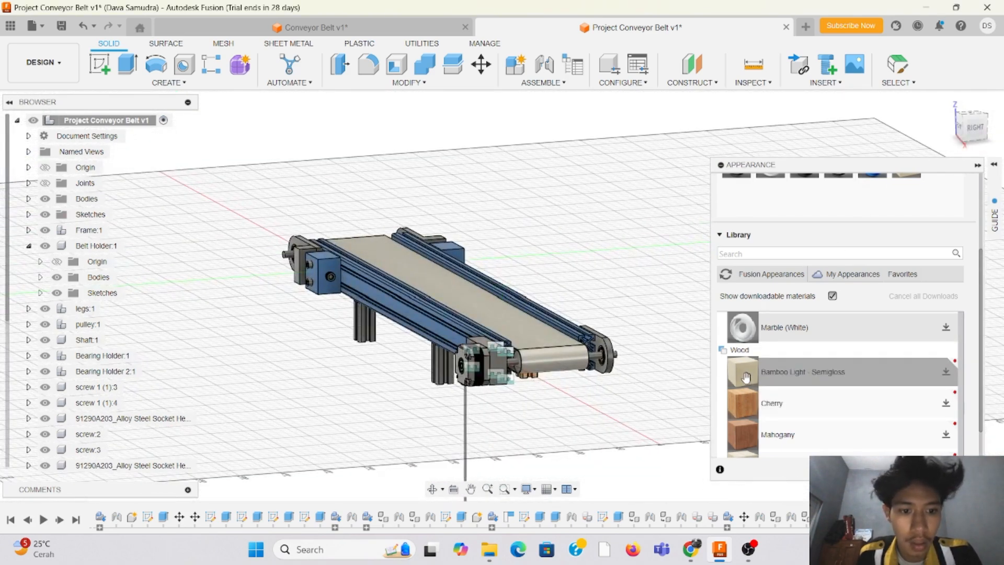
drag(743, 372, 441, 365)
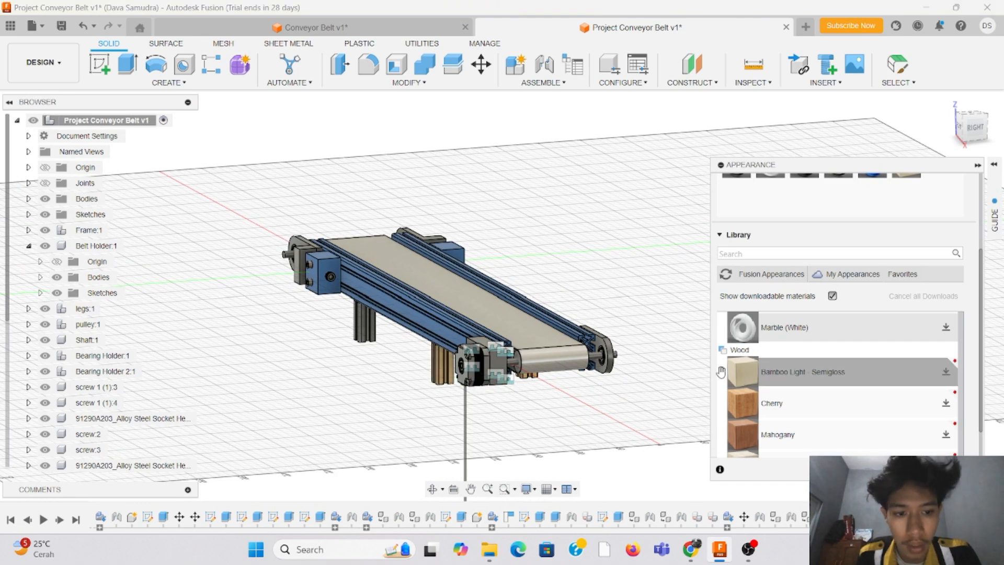
drag(690, 375, 361, 330)
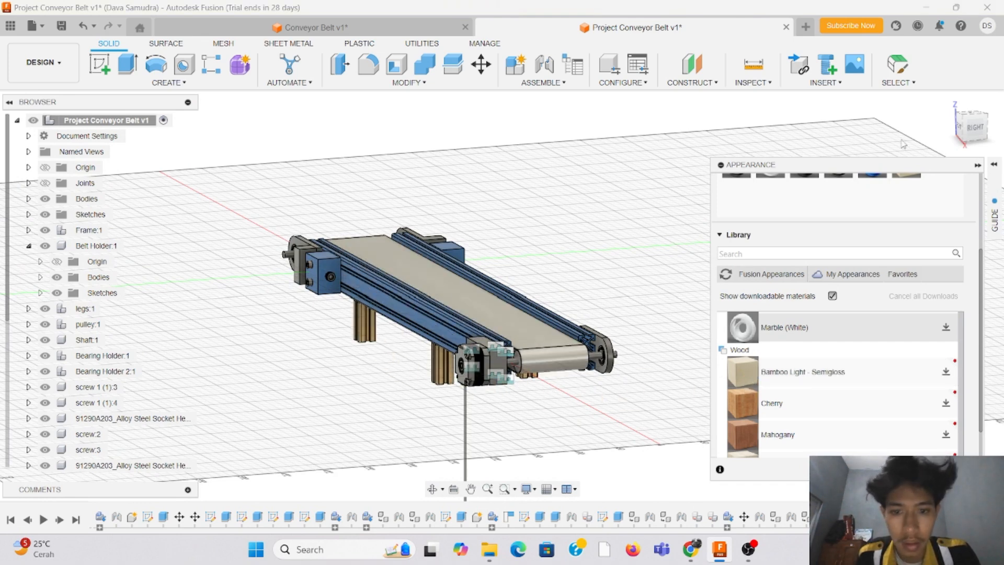
click(976, 130)
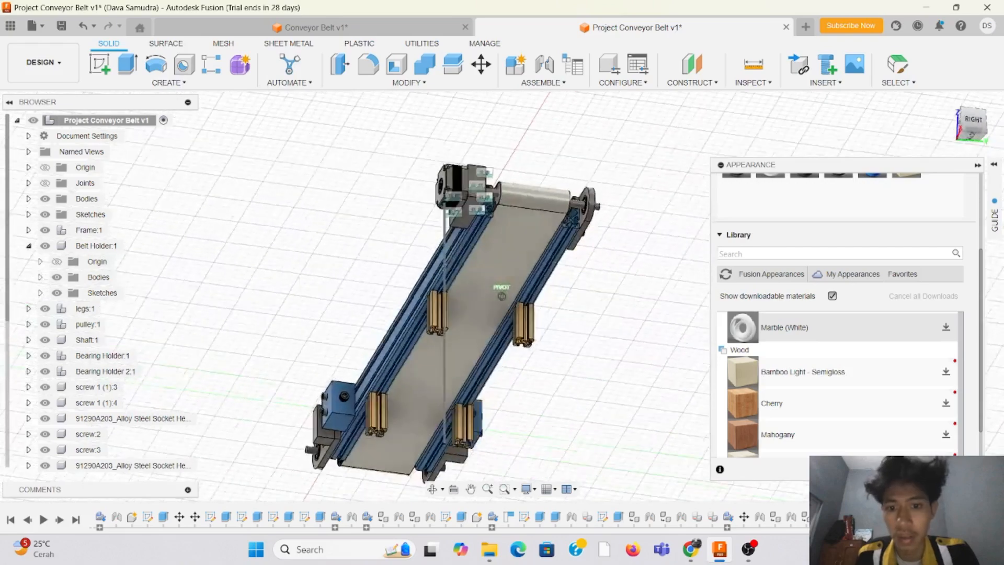
click(982, 135)
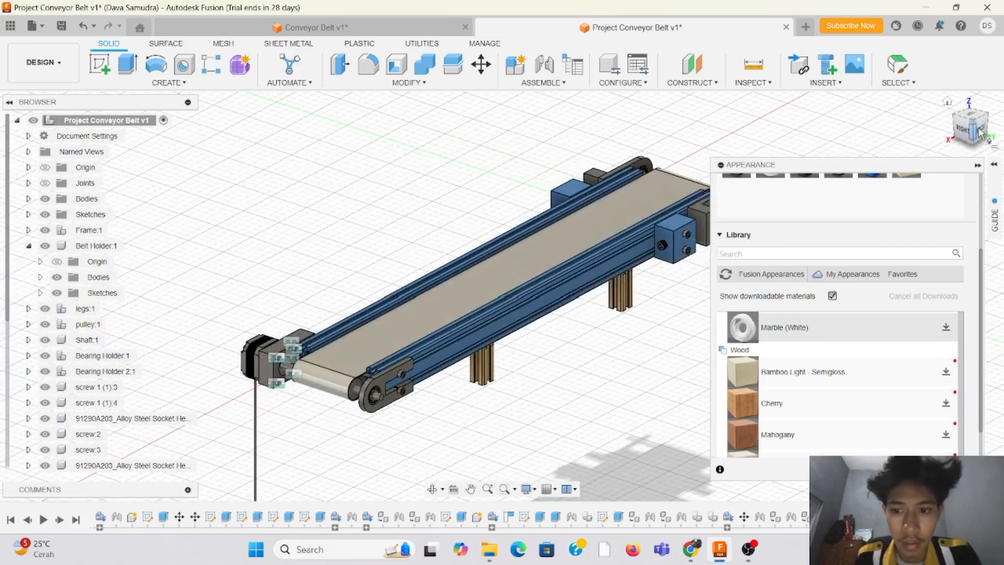
Step: Apply the Paint - Metallic (Red) appearance to the motor-end bearing holder and the motor's mounting bracket
scroll(795, 403, down, 5)
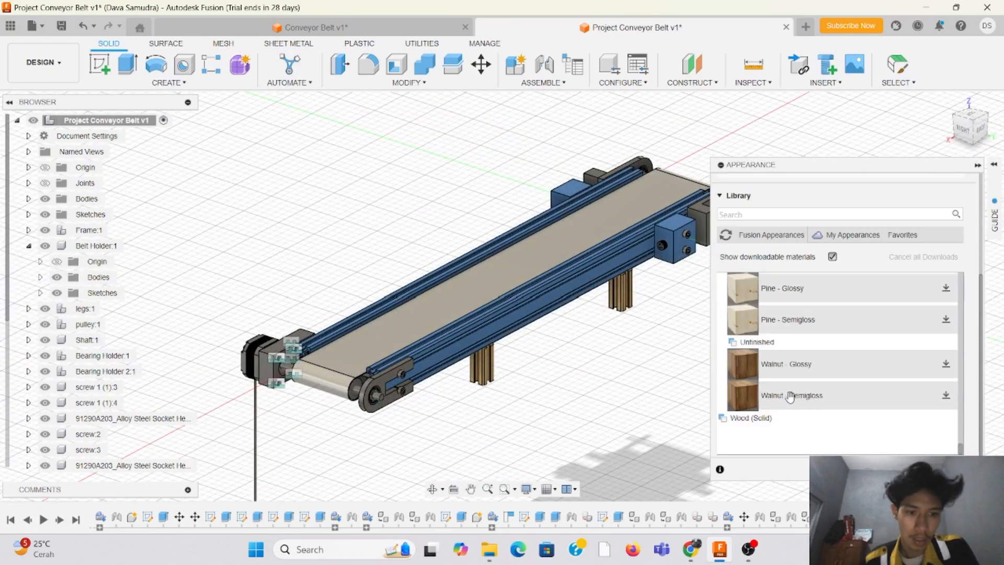
scroll(813, 372, down, 15)
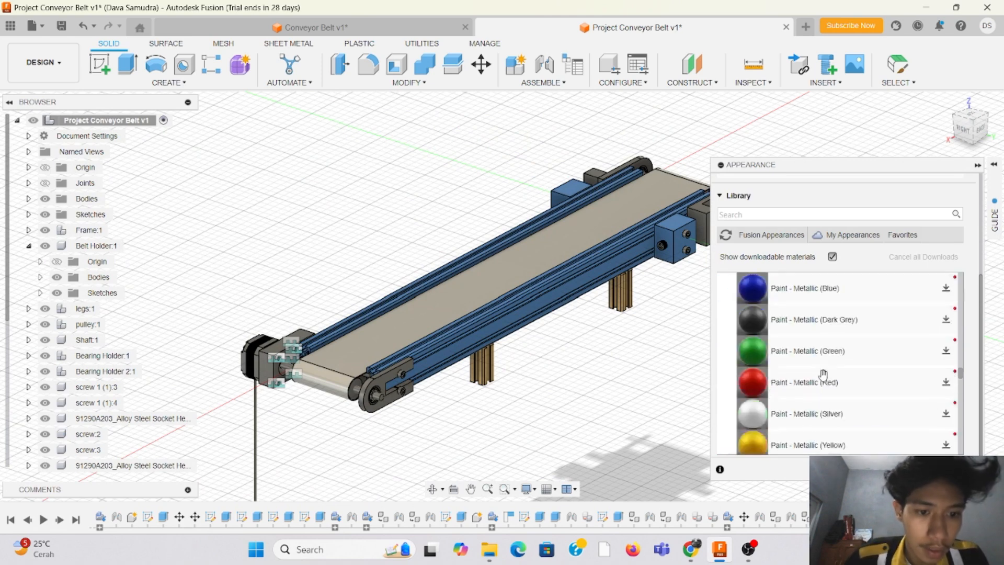
scroll(822, 375, down, 5)
scroll(820, 374, up, 5)
scroll(817, 371, down, 2)
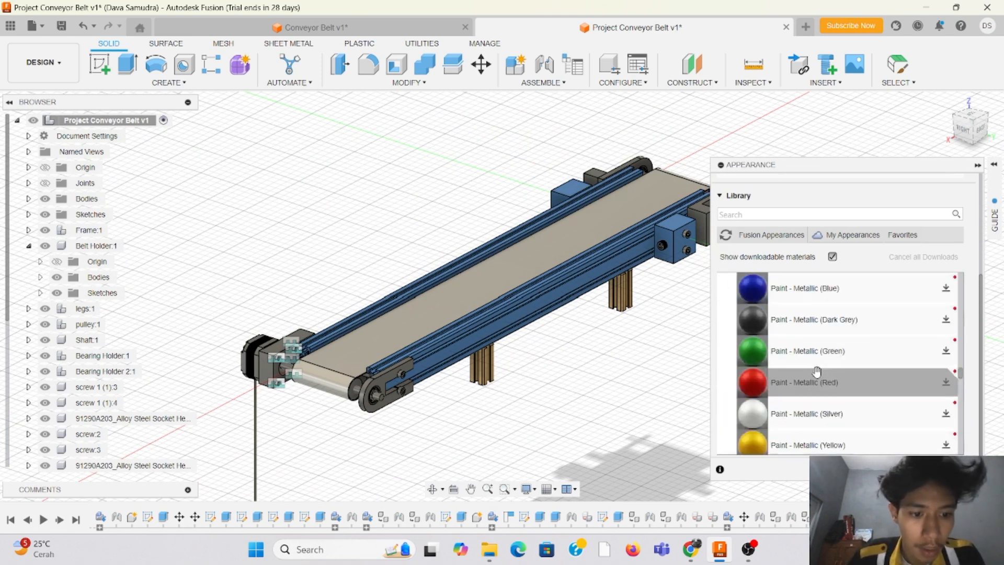
drag(765, 382, 377, 381)
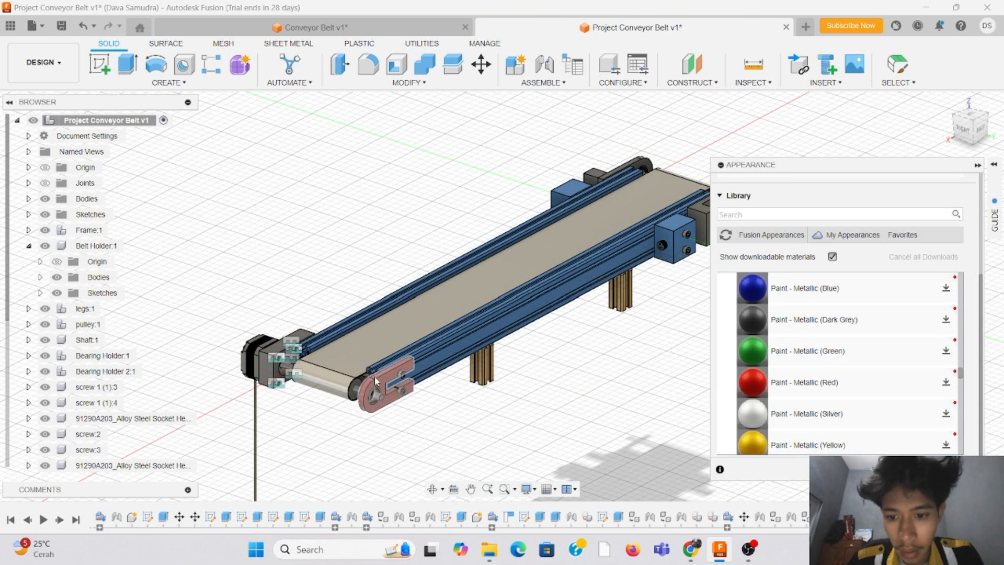
mouse_move(753, 382)
mouse_down()
mouse_move(559, 367)
mouse_move(249, 364)
mouse_move(260, 362)
mouse_up()
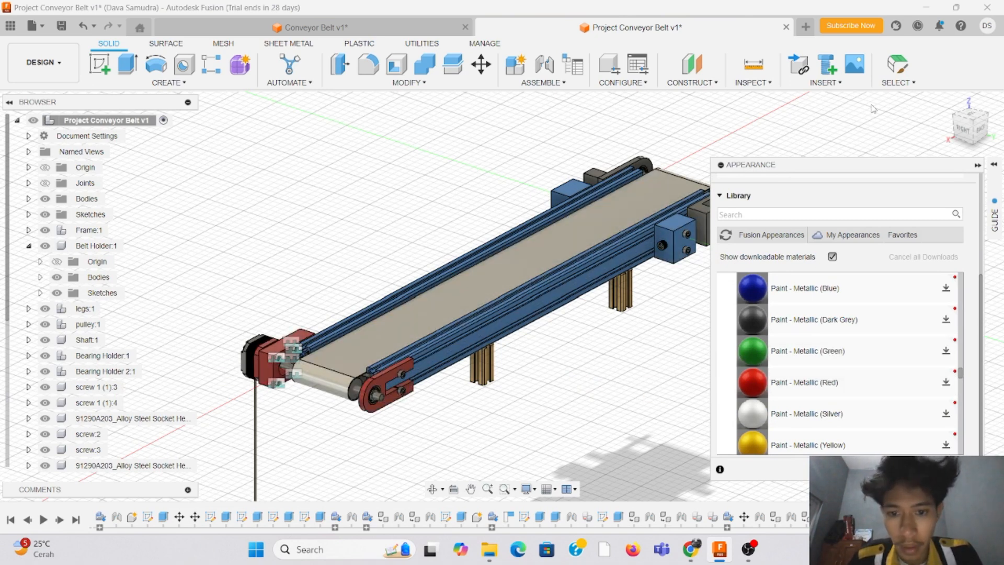
Step: Apply the Paint - Metallic (Red) appearance to the motor body
drag(974, 137, 955, 135)
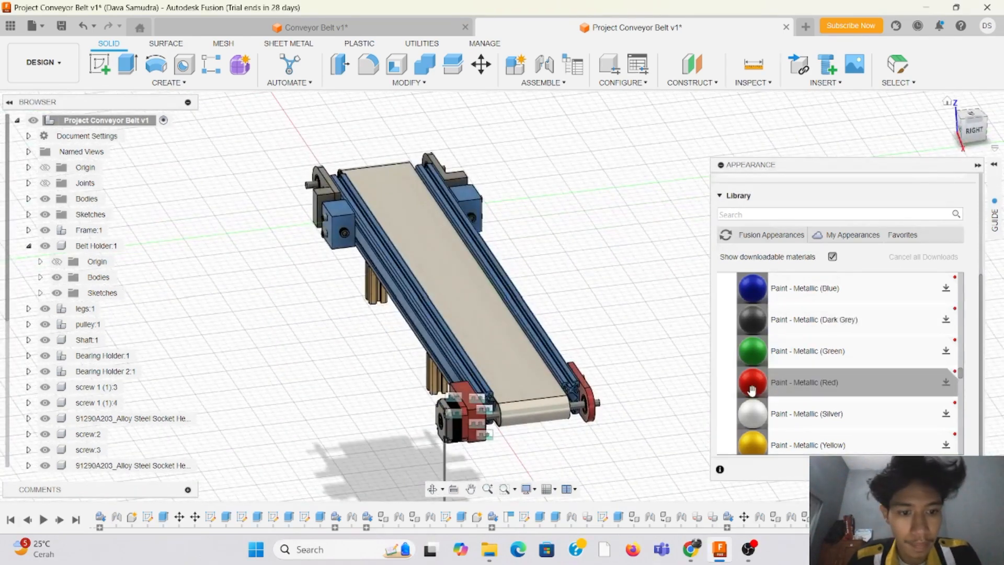
drag(751, 390, 555, 414)
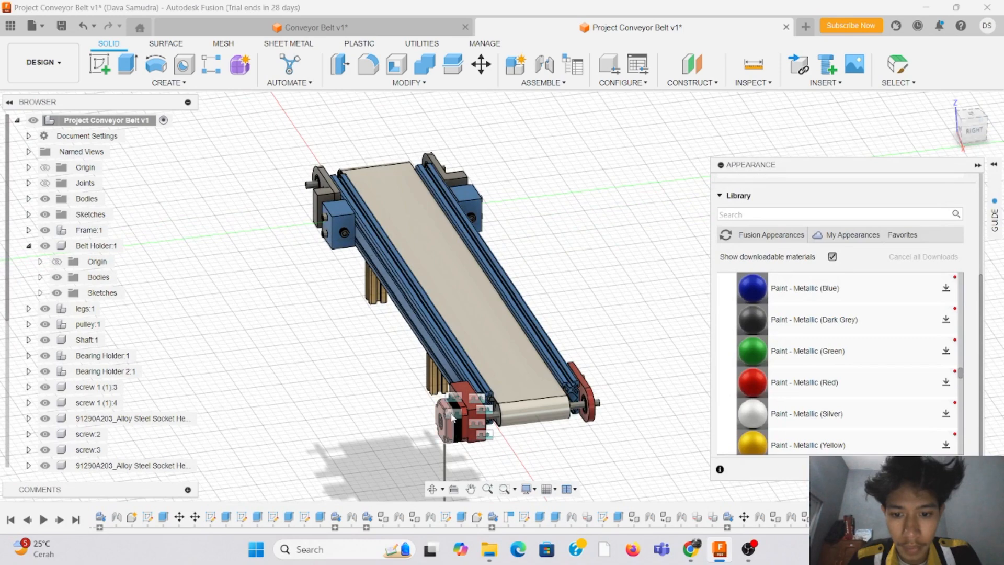
mouse_move(975, 134)
mouse_down()
mouse_move(965, 99)
mouse_move(971, 142)
mouse_up()
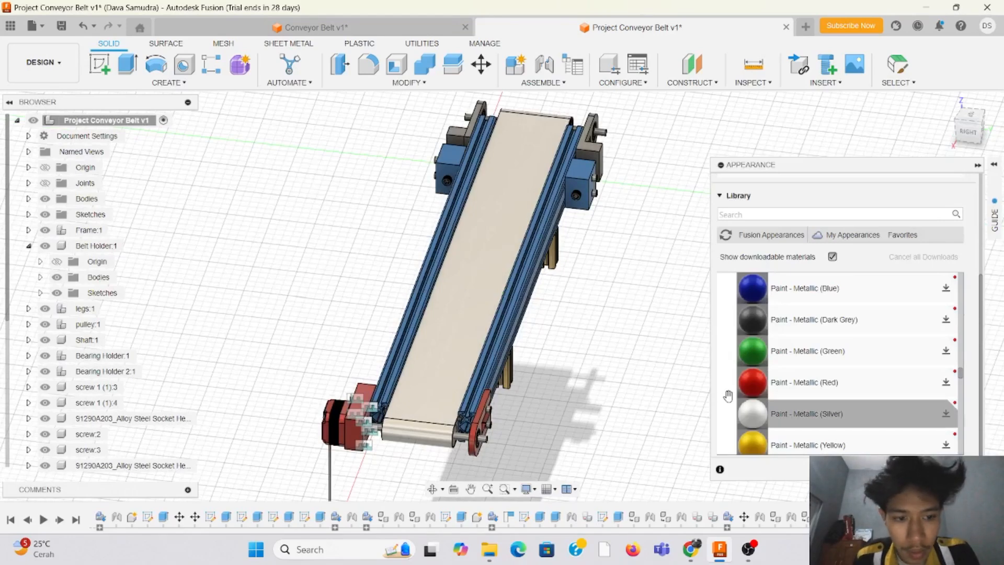
Step: Apply the Paint - Metallic (Blue) appearance to the shaft parts on both sides of the red bearing holder
scroll(769, 395, down, 4)
scroll(772, 389, up, 1)
scroll(772, 389, up, 3)
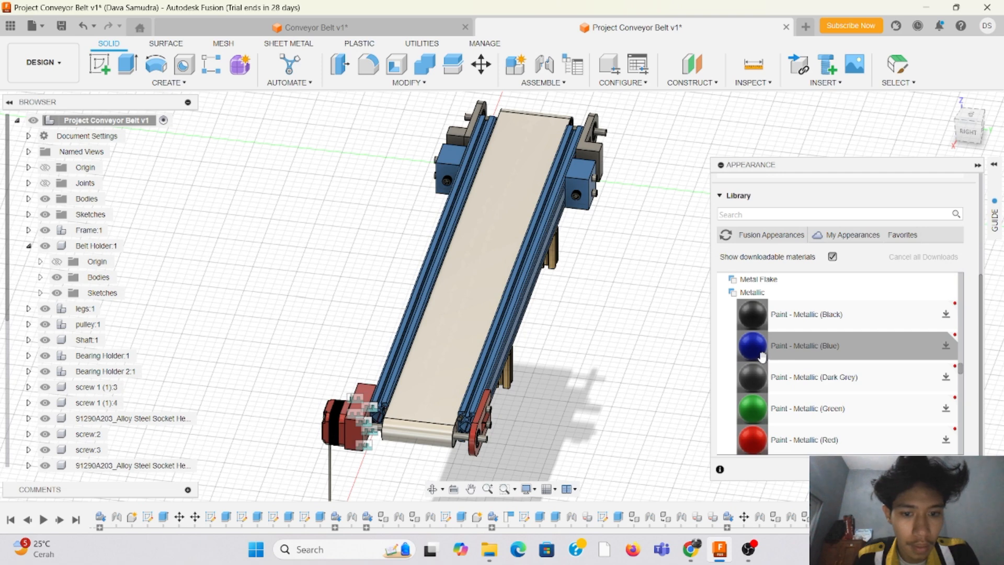
drag(756, 354, 548, 430)
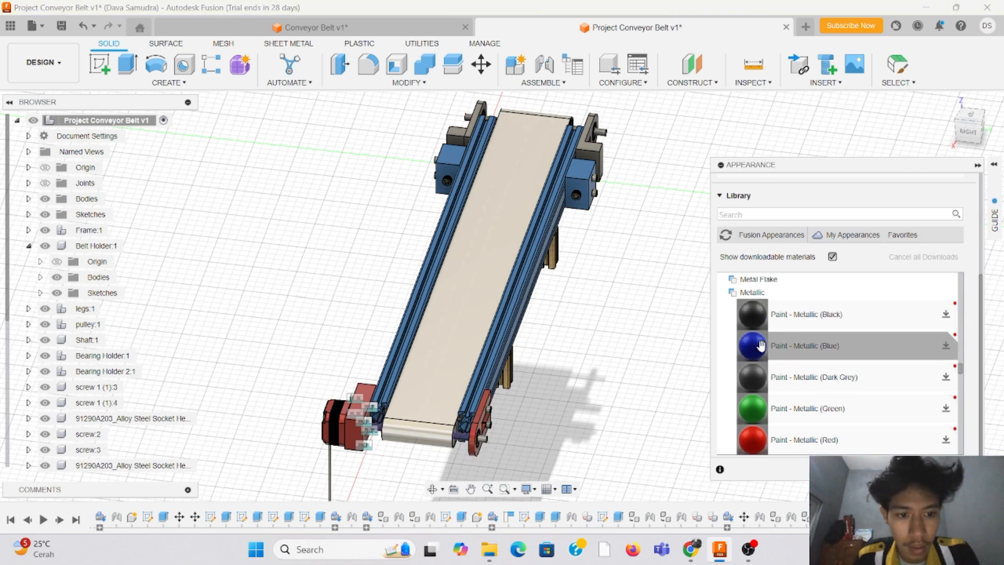
drag(759, 346, 548, 420)
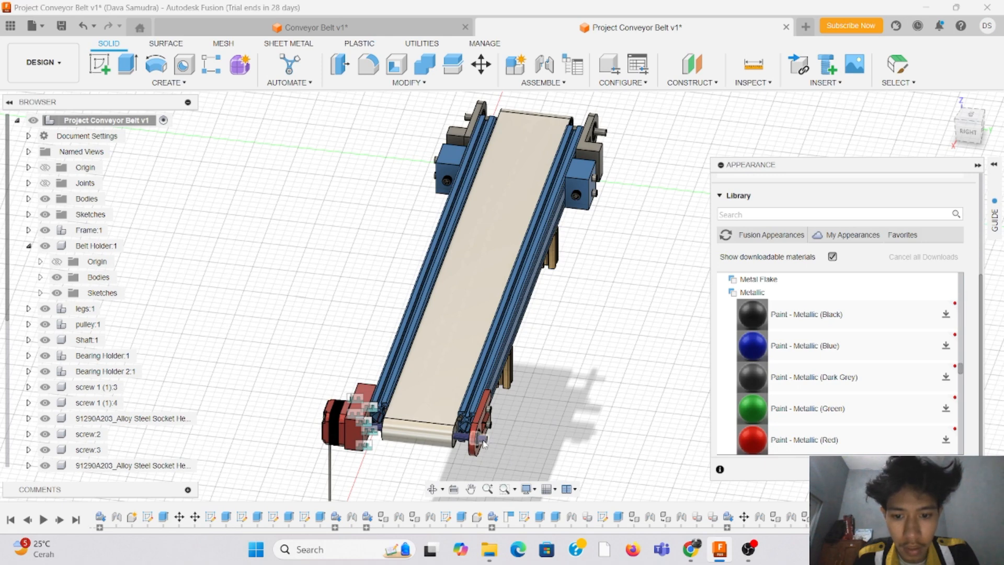
Step: Examine the conveyor's coloured parts and the bearing holders at the end opposite the motor
scroll(641, 353, down, 2)
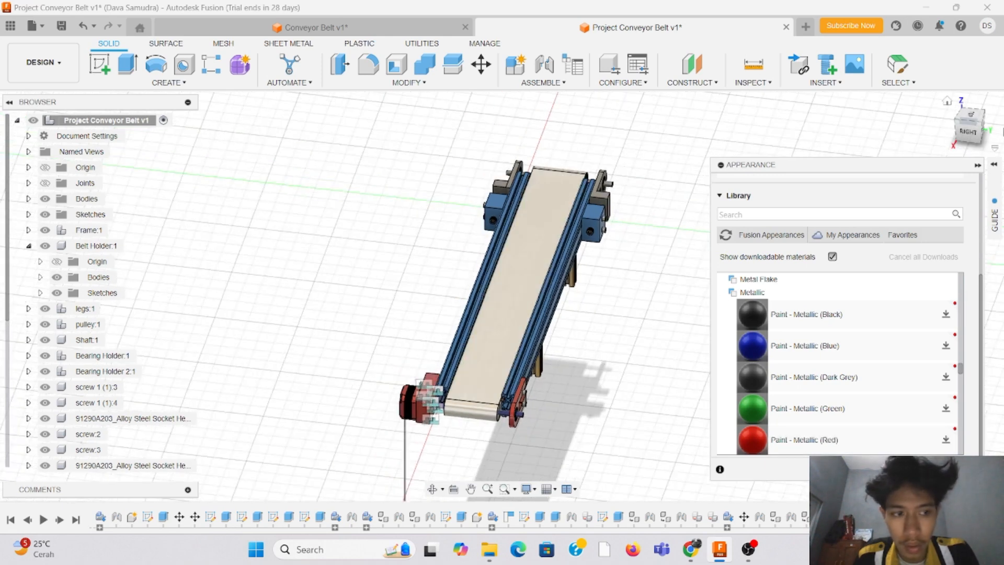
mouse_move(978, 137)
mouse_down()
mouse_move(999, 127)
mouse_move(983, 138)
mouse_move(967, 127)
mouse_up()
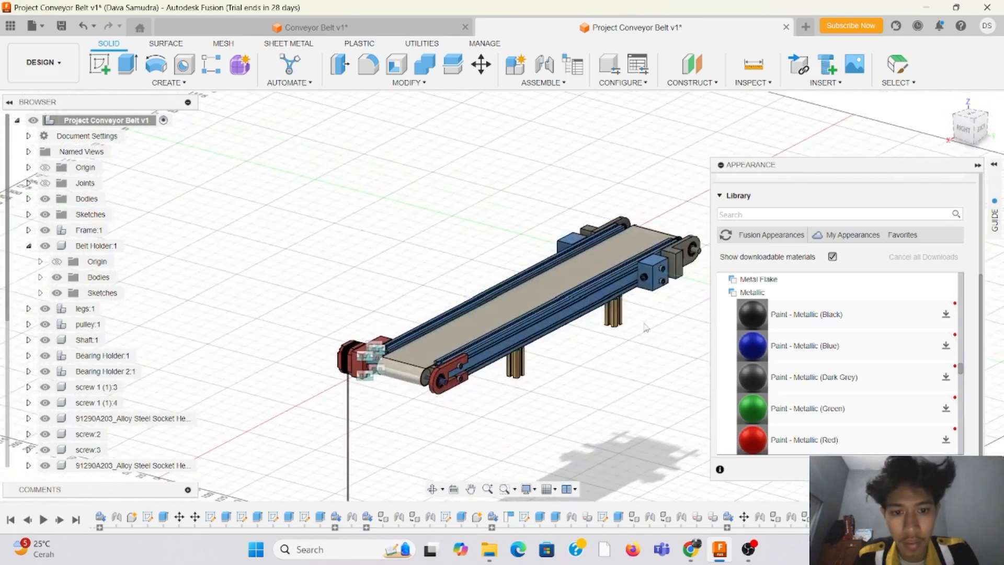
scroll(676, 272, up, 4)
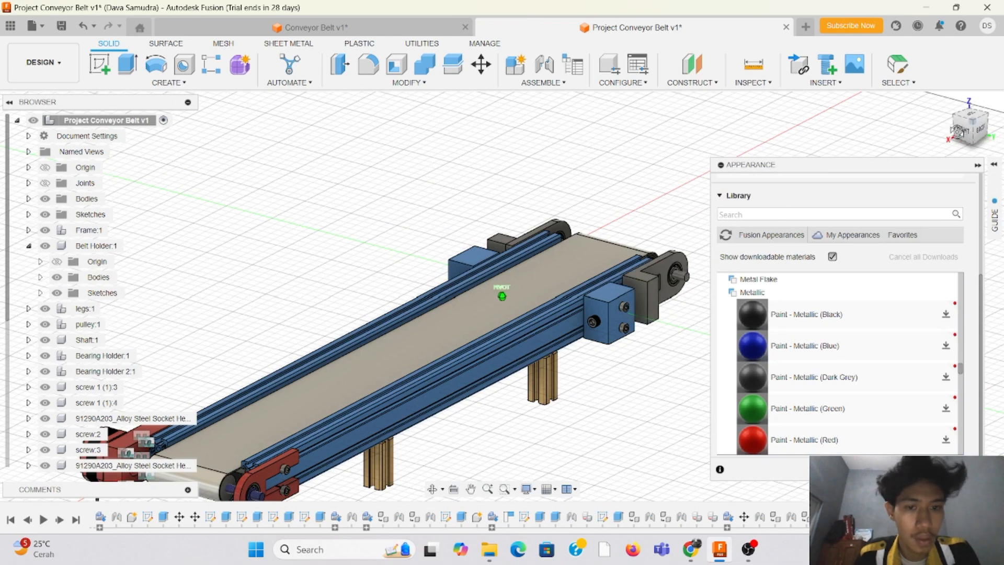
drag(958, 131, 944, 127)
scroll(263, 310, down, 4)
scroll(380, 267, up, 2)
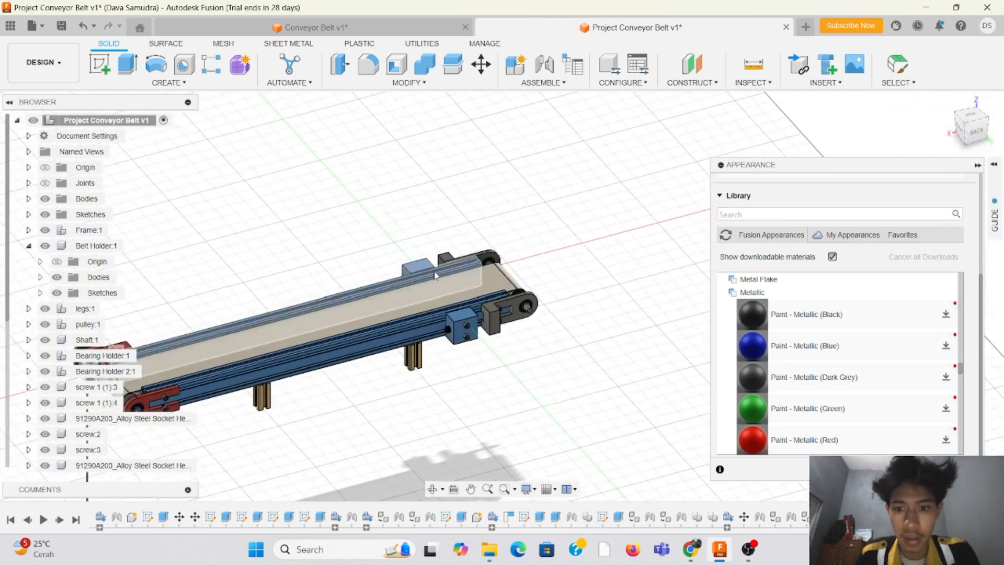
scroll(435, 276, up, 2)
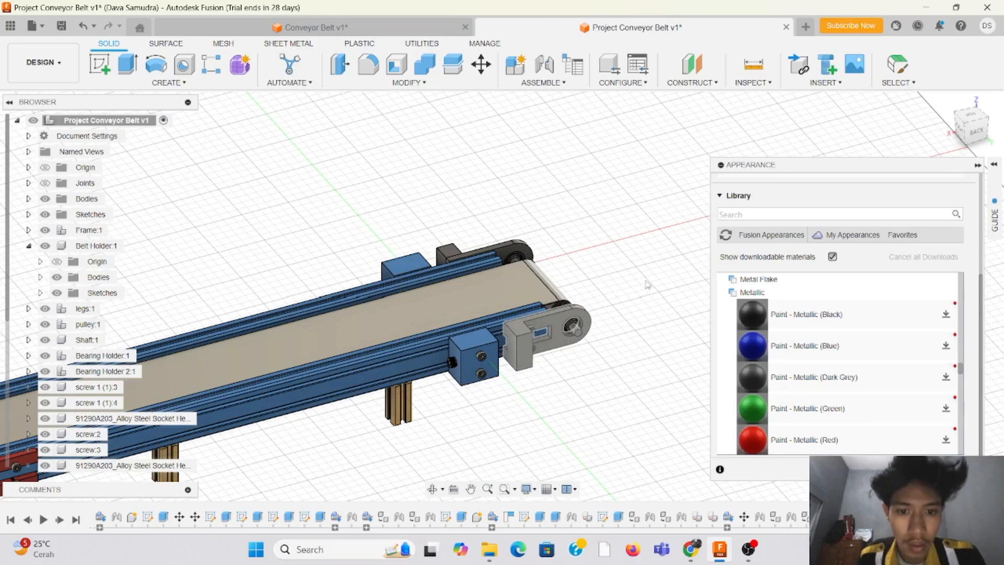
mouse_move(976, 132)
mouse_down()
mouse_move(955, 122)
mouse_move(908, 152)
mouse_up()
Step: Search the appearance library's stainless, miscellaneous and paint groups for a finish for the bearing holders opposite the motor
scroll(838, 381, down, 5)
scroll(838, 382, down, 10)
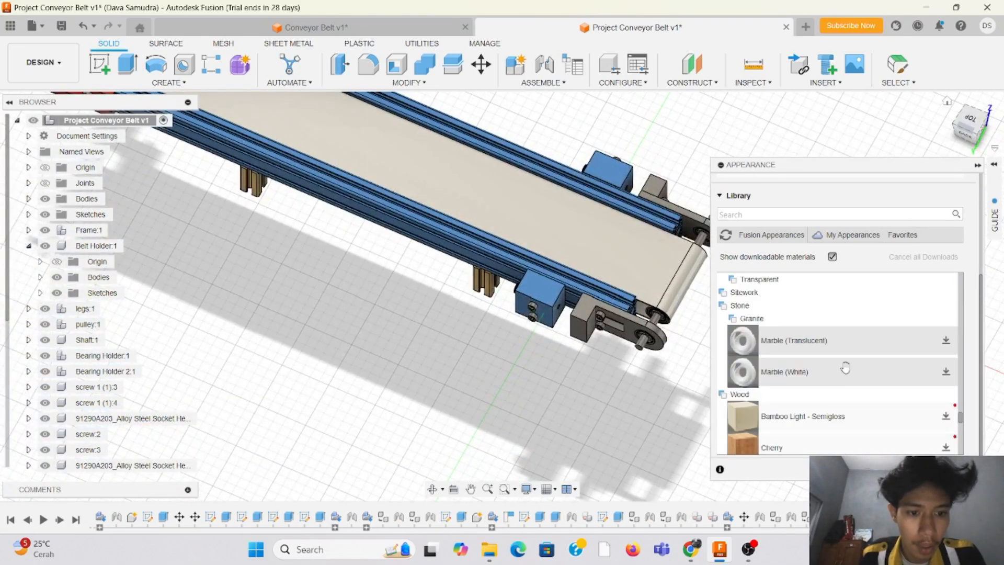
scroll(842, 368, up, 12)
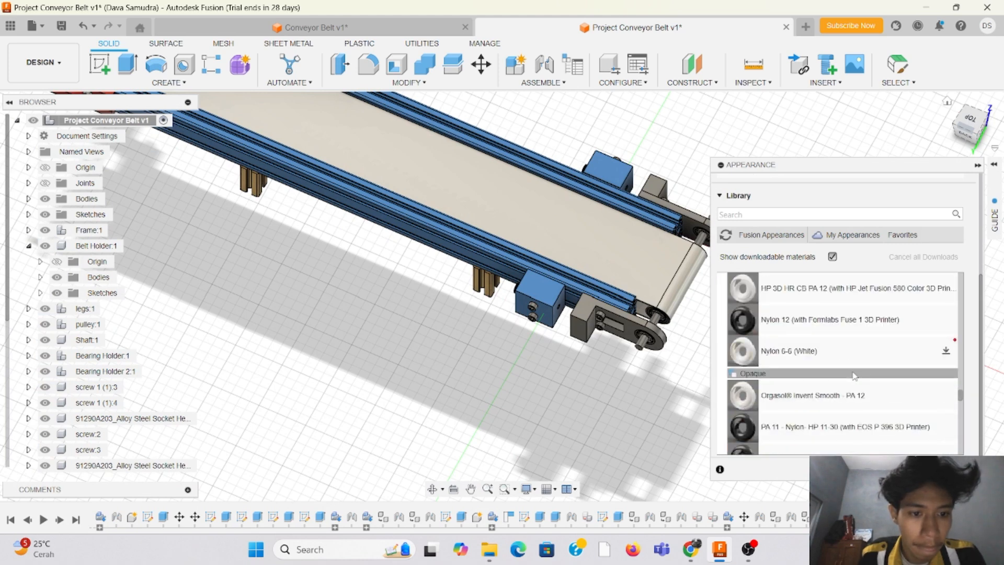
scroll(853, 370, up, 5)
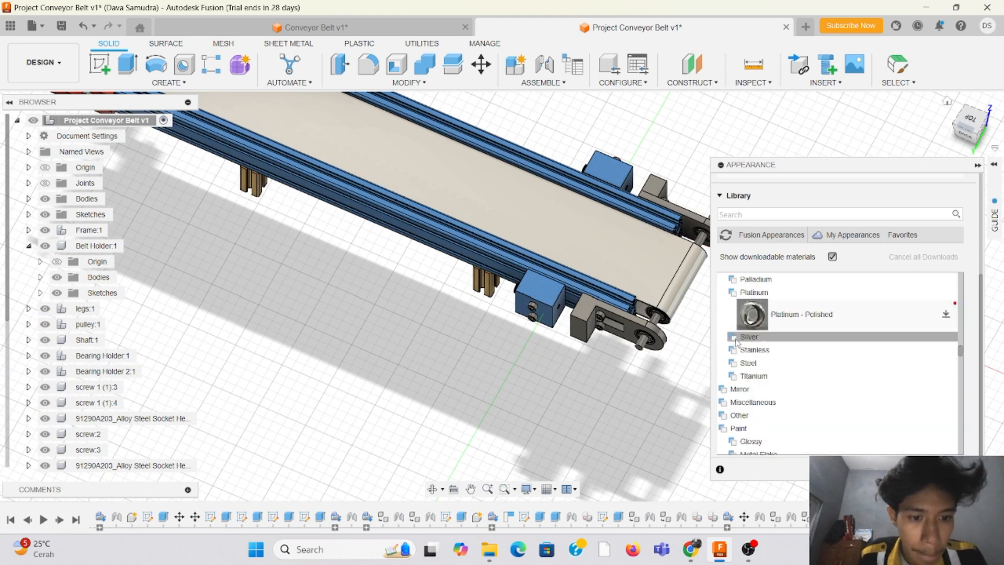
scroll(758, 366, down, 6)
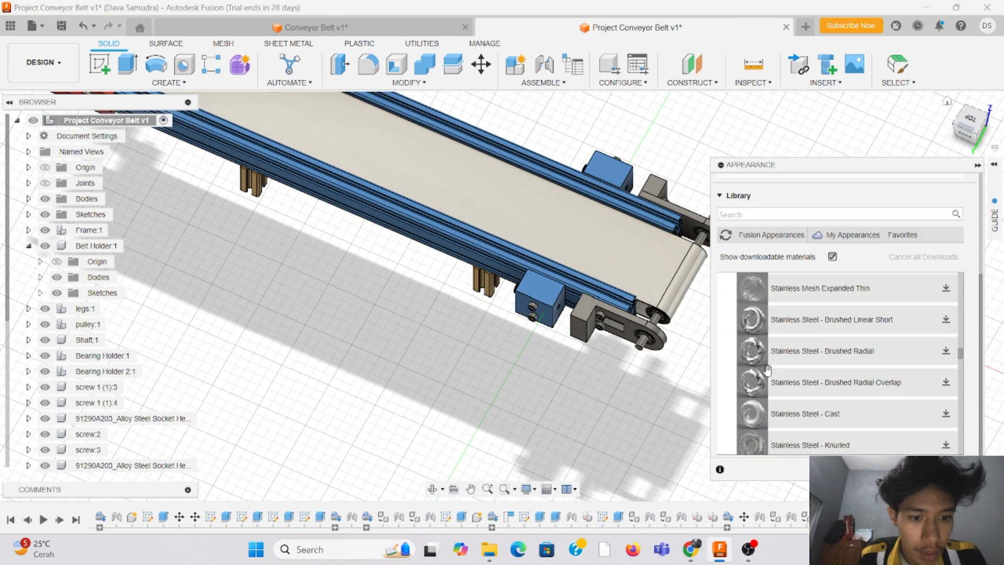
scroll(767, 369, up, 3)
scroll(767, 369, down, 3)
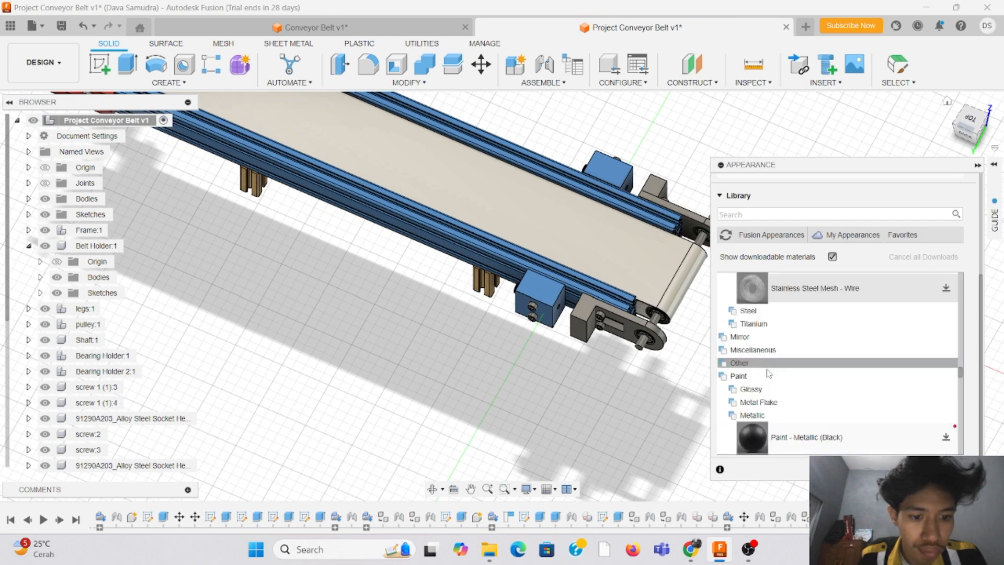
click(724, 351)
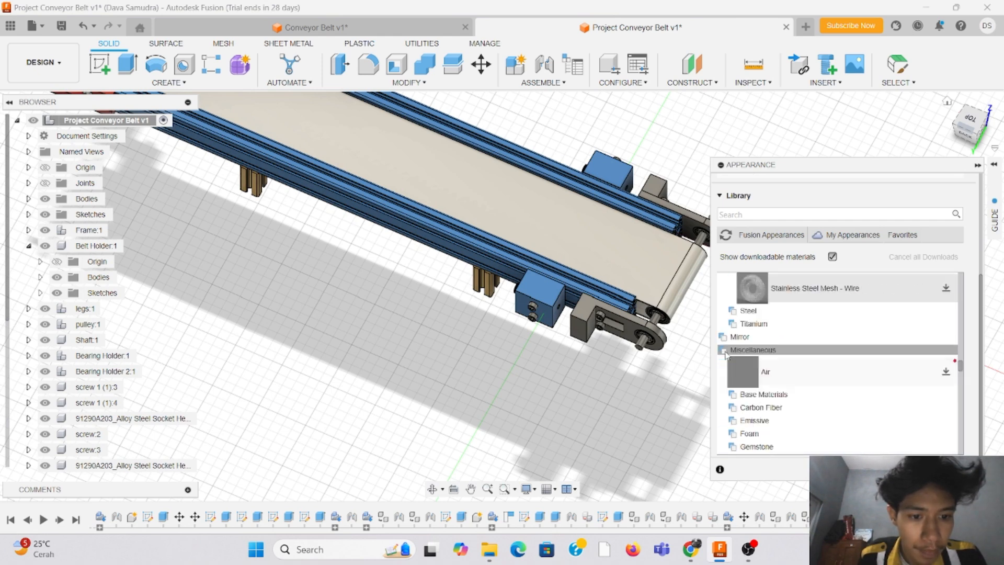
scroll(746, 368, down, 2)
scroll(746, 368, down, 7)
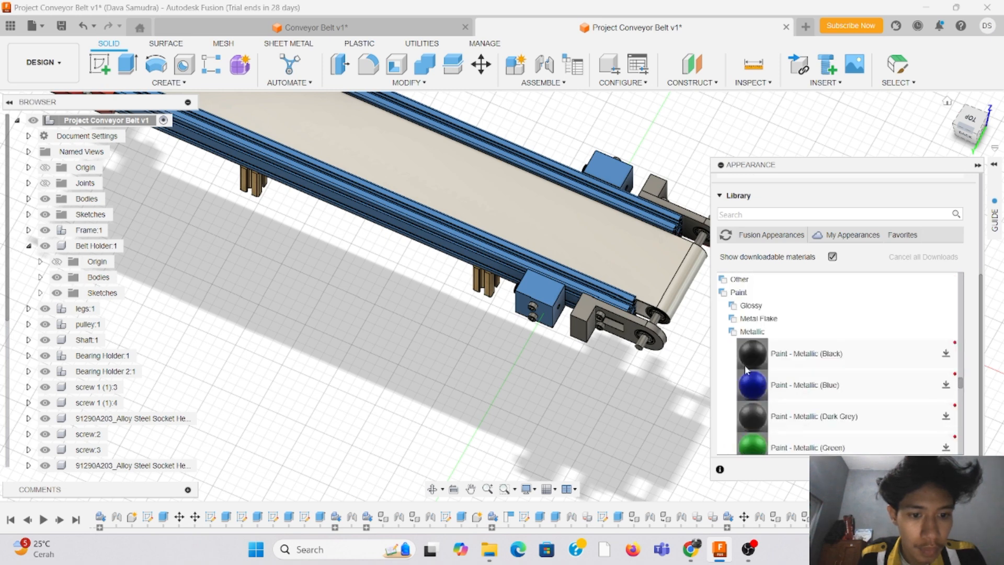
scroll(740, 378, up, 2)
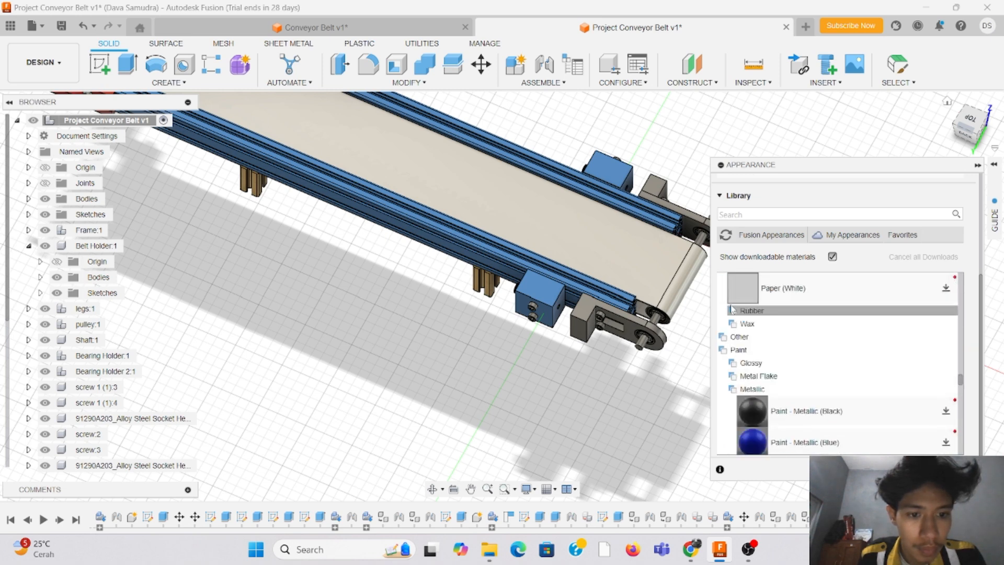
Step: Try to apply the Paint - Metal Flake (Silver) appearance to a bearing holder at the end opposite the motor
click(736, 377)
scroll(742, 368, down, 6)
scroll(746, 368, up, 3)
scroll(751, 371, down, 3)
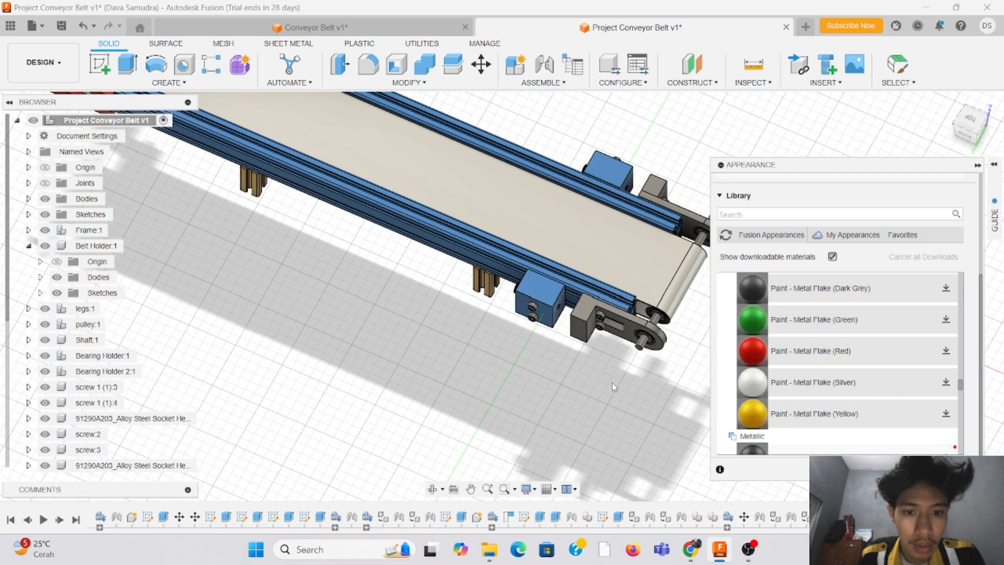
drag(622, 327, 614, 323)
scroll(590, 296, up, 3)
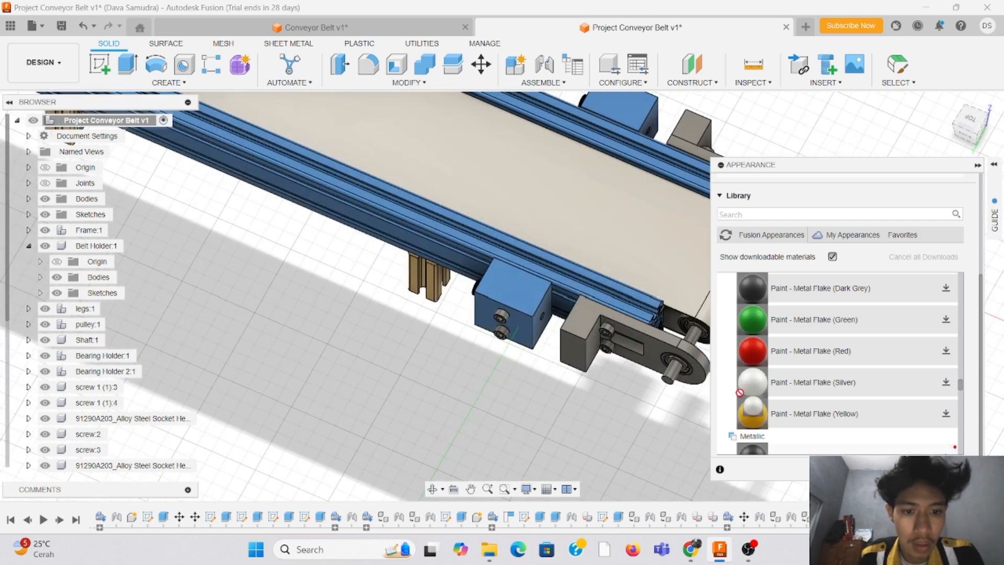
Step: Apply the Gold - Polished appearance to the near-side bearing holder at the end opposite the motor
scroll(767, 361, up, 15)
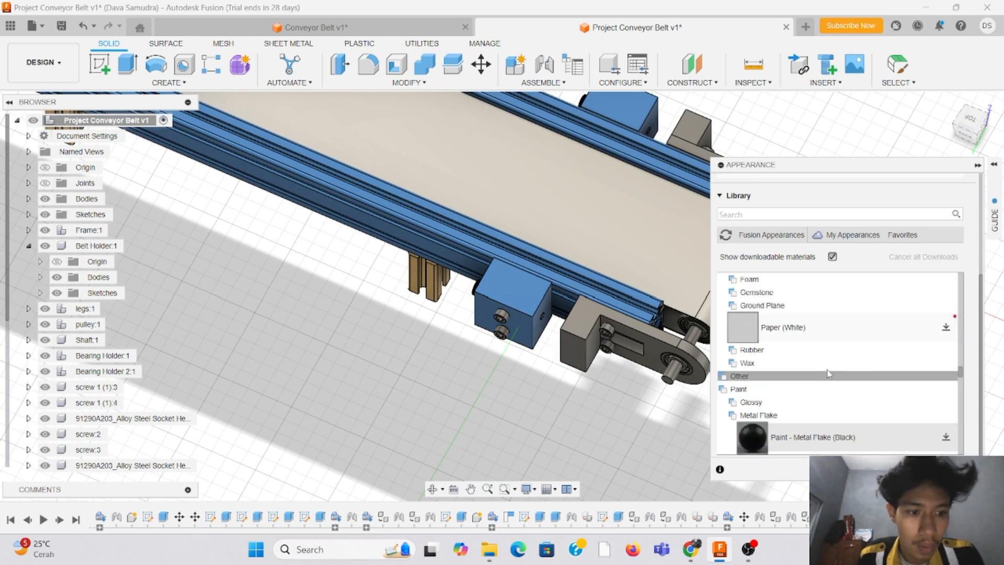
scroll(831, 371, up, 8)
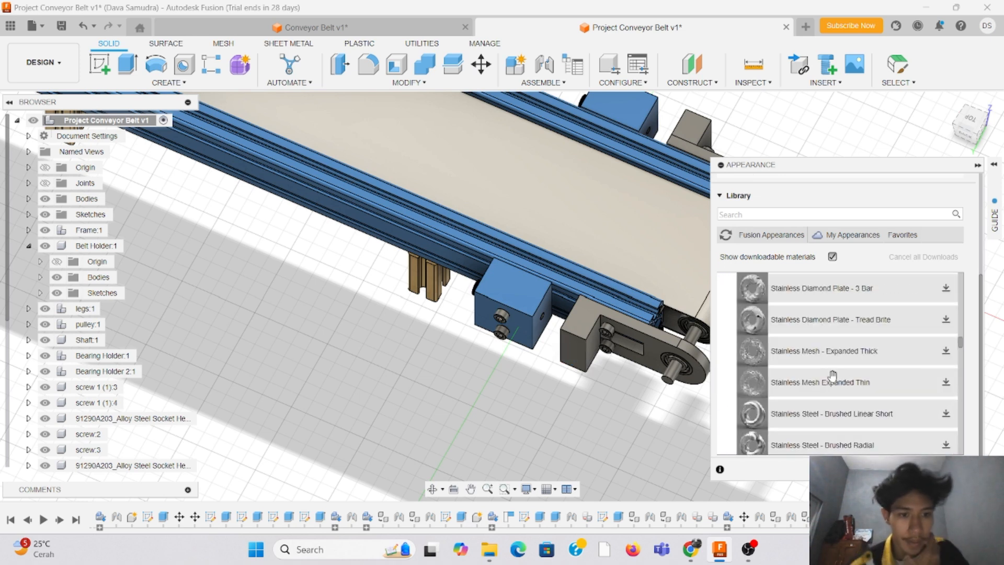
scroll(753, 334, up, 4)
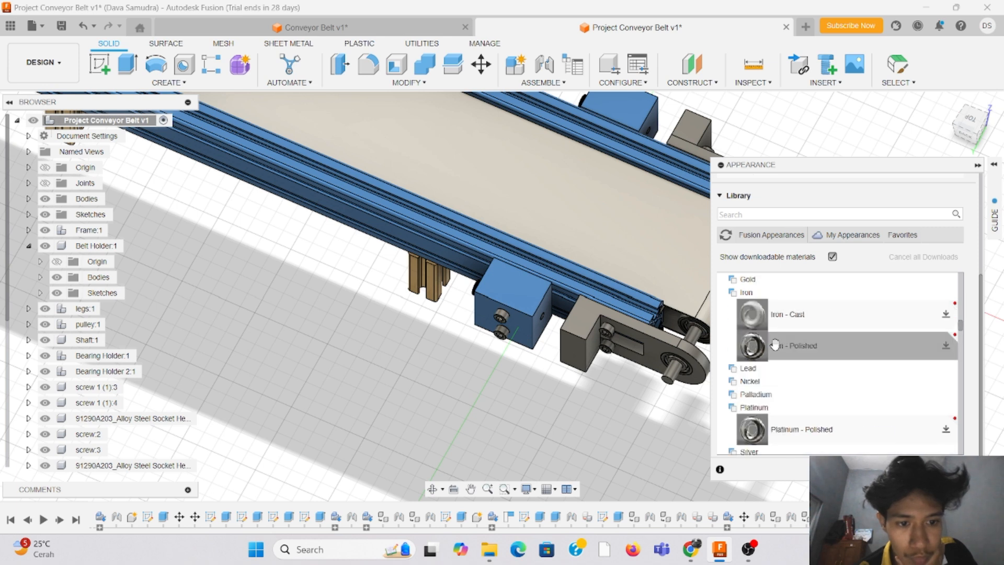
click(734, 395)
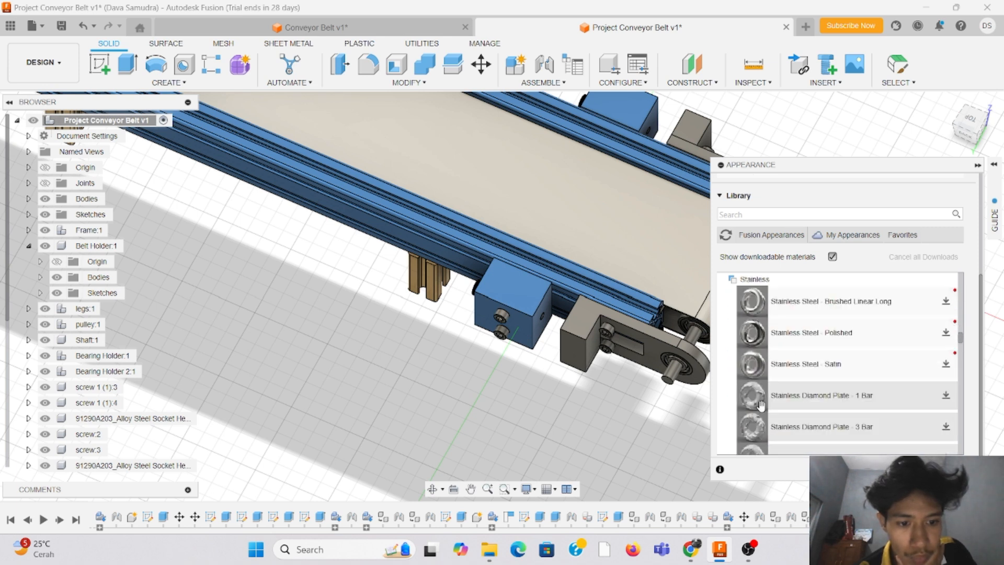
click(734, 382)
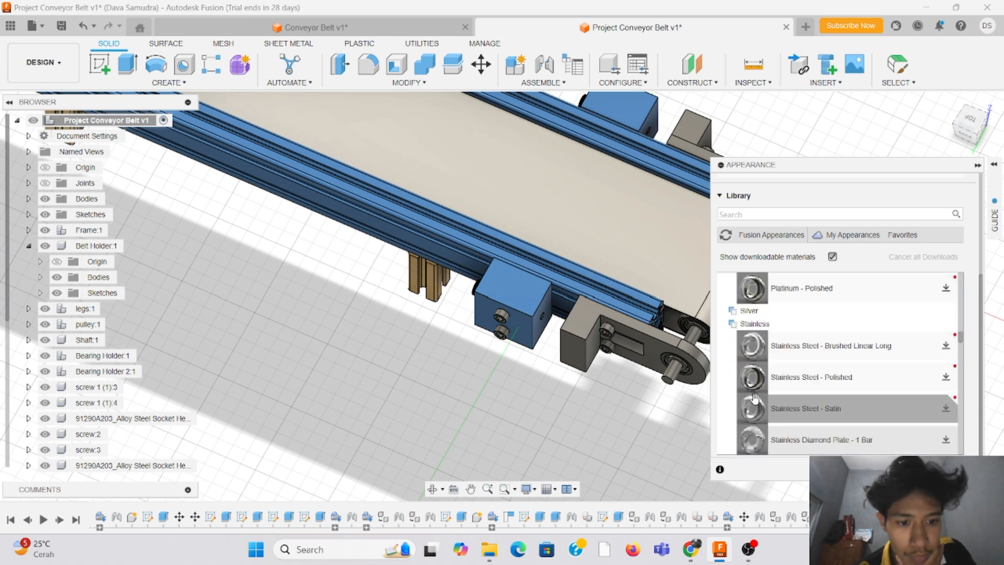
scroll(751, 396, down, 4)
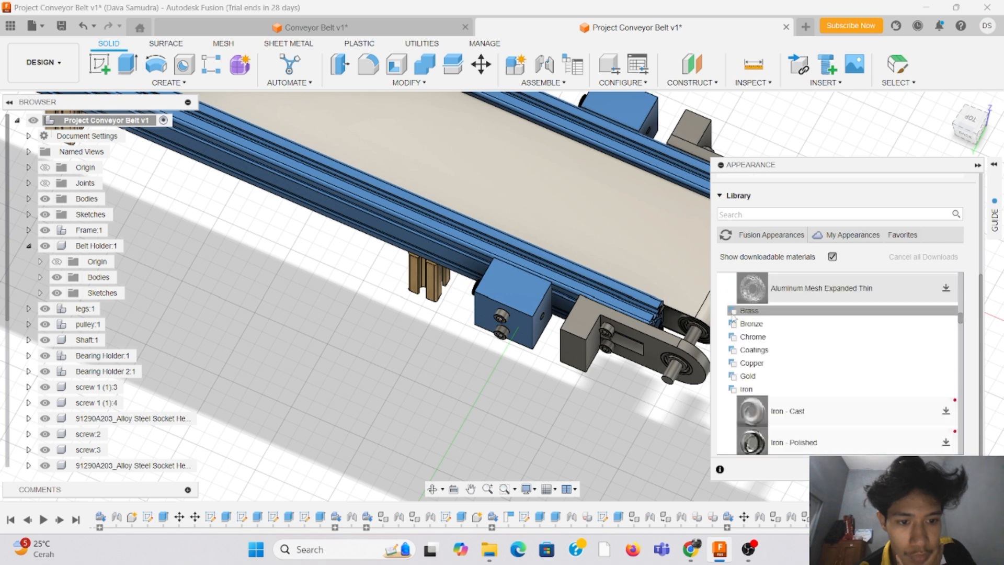
click(736, 377)
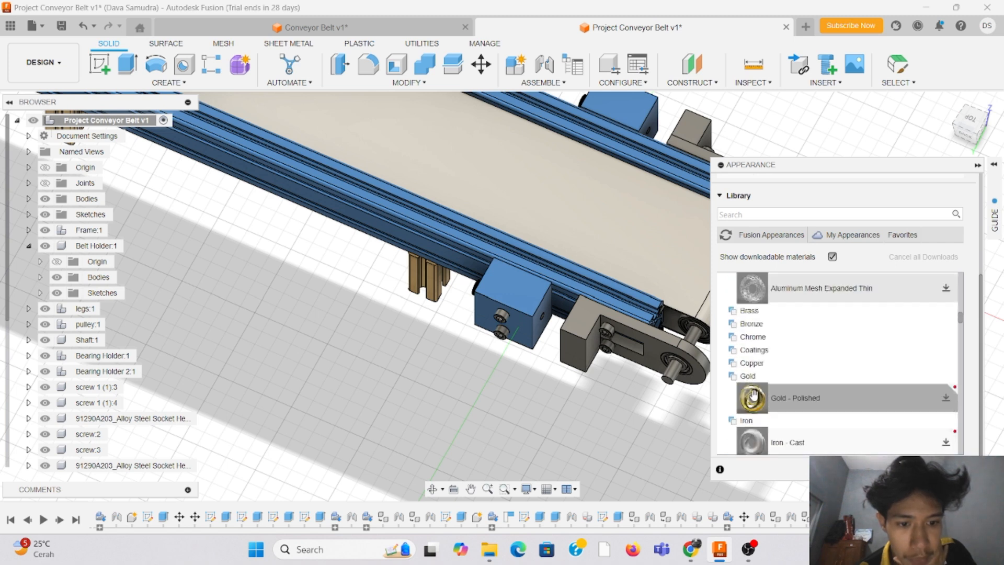
drag(753, 398, 595, 328)
scroll(419, 387, down, 3)
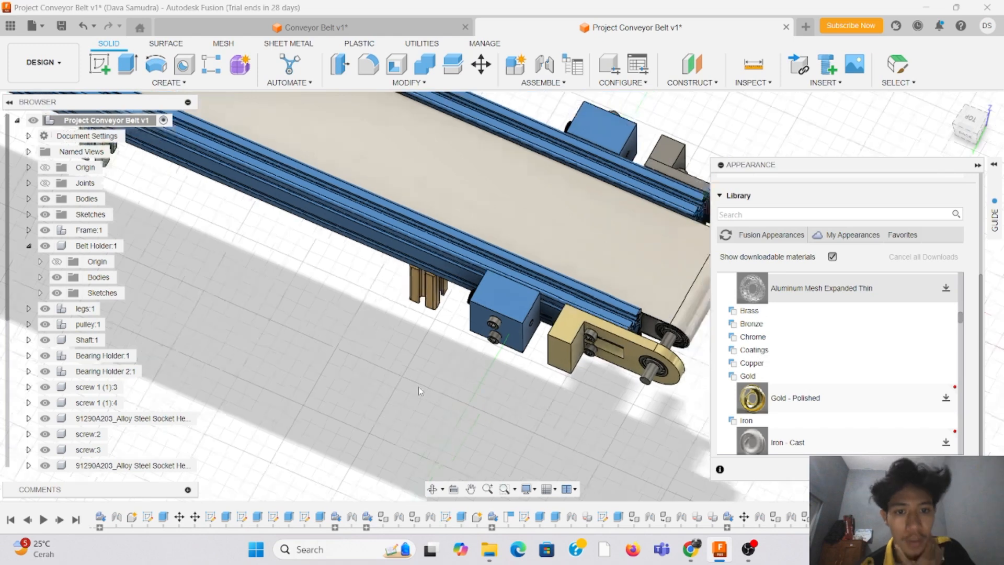
Step: Apply the Gold - Polished appearance to the block and side plate of the far-side bearing holder and finish assigning appearances
drag(753, 398, 590, 230)
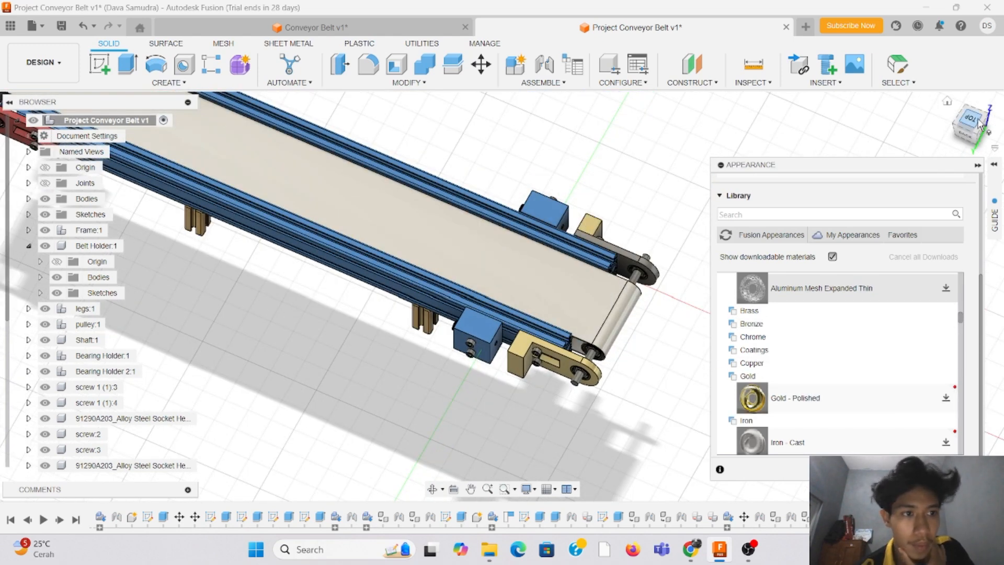
drag(982, 124, 916, 252)
scroll(623, 347, down, 3)
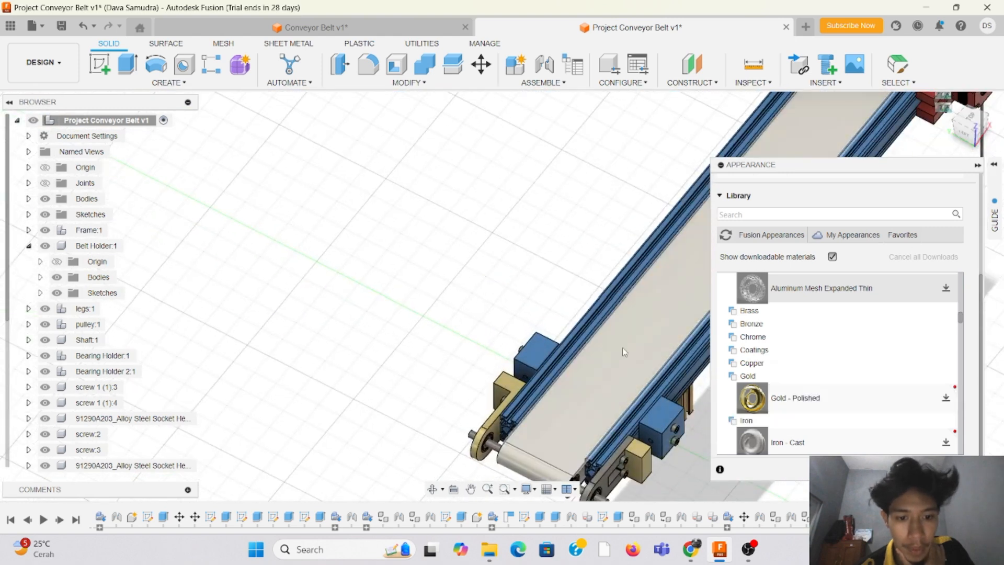
scroll(630, 395, up, 4)
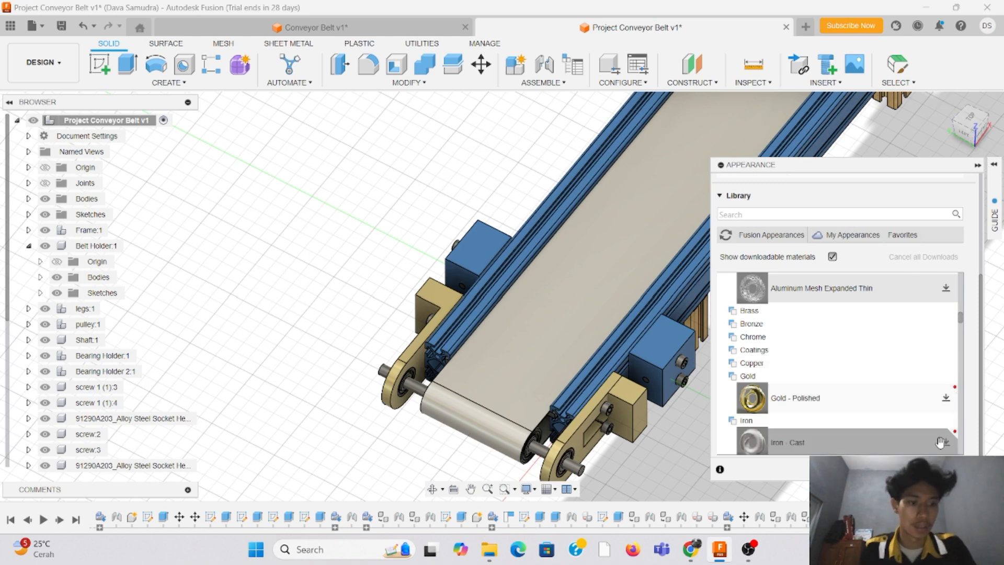
click(958, 469)
Step: Examine the whole coloured conveyor from above, from the side and in perspective, covering both bearing-holder ends and the motor
click(969, 124)
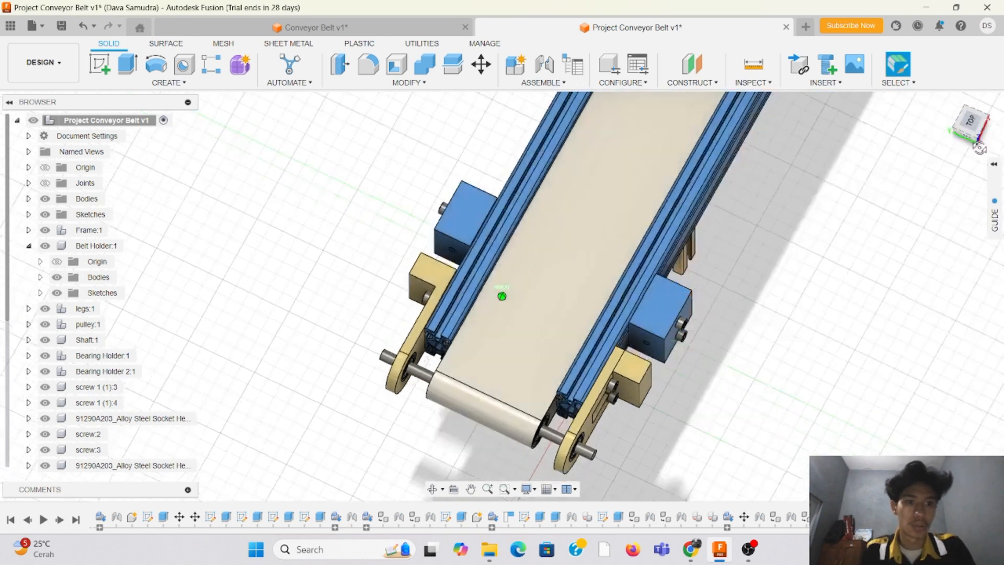
mouse_move(969, 125)
mouse_down()
mouse_move(982, 124)
mouse_move(989, 95)
mouse_move(1003, 124)
mouse_up()
scroll(515, 315, up, 2)
scroll(413, 320, down, 4)
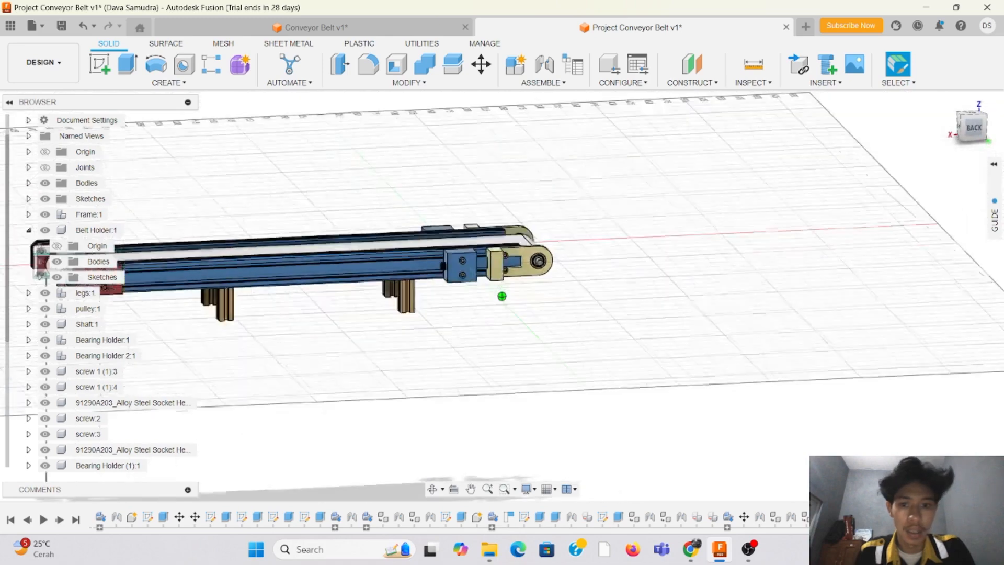
scroll(646, 282, up, 4)
scroll(596, 267, up, 2)
scroll(597, 267, down, 4)
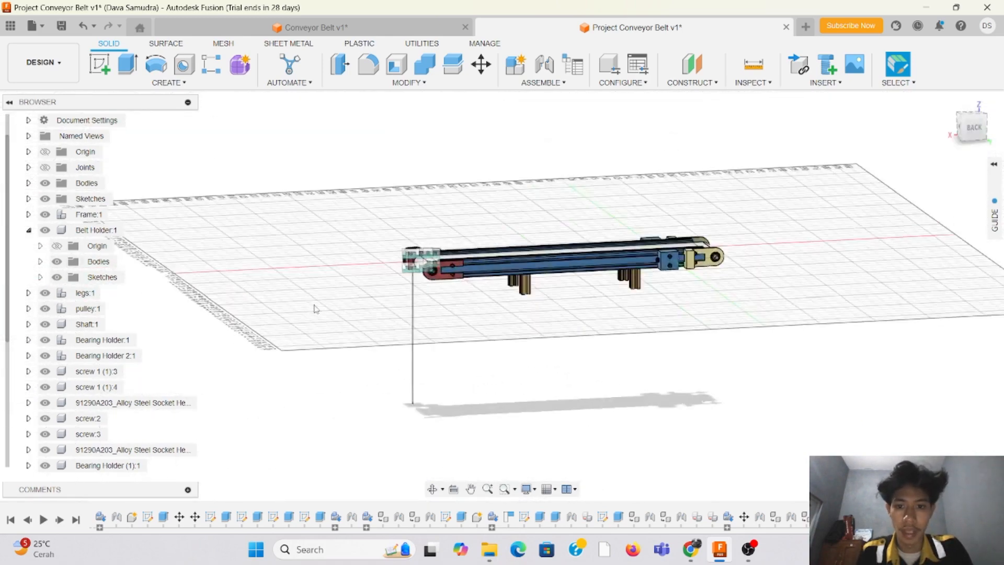
scroll(707, 274, up, 2)
drag(981, 125, 1002, 147)
scroll(563, 188, down, 1)
scroll(563, 189, down, 2)
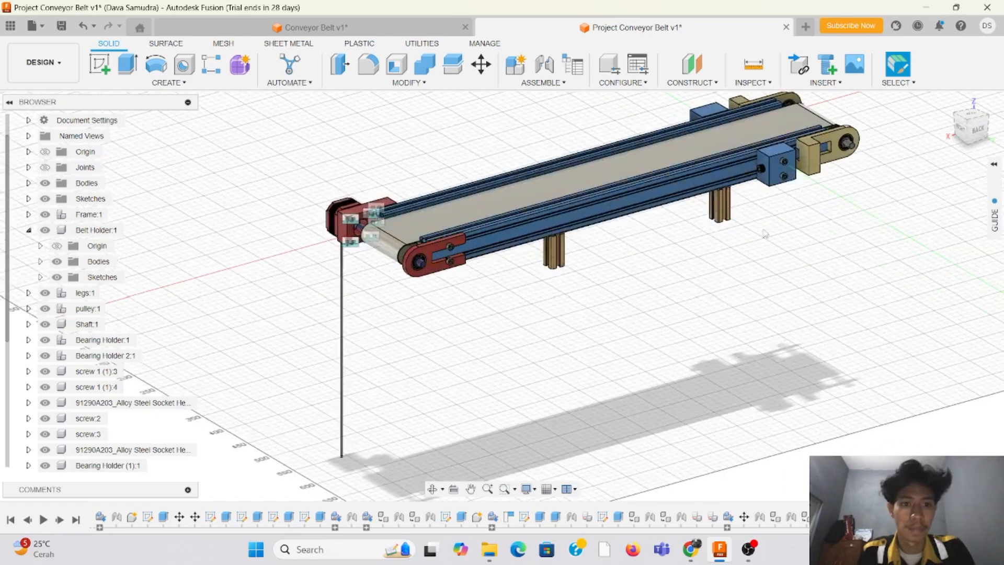
scroll(372, 379, up, 2)
scroll(557, 201, down, 3)
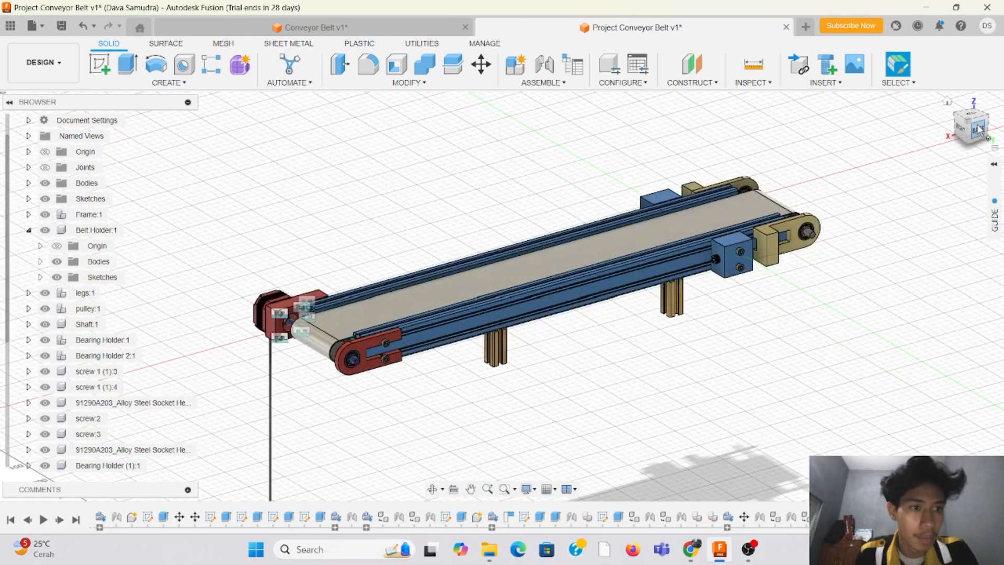
drag(983, 132, 986, 128)
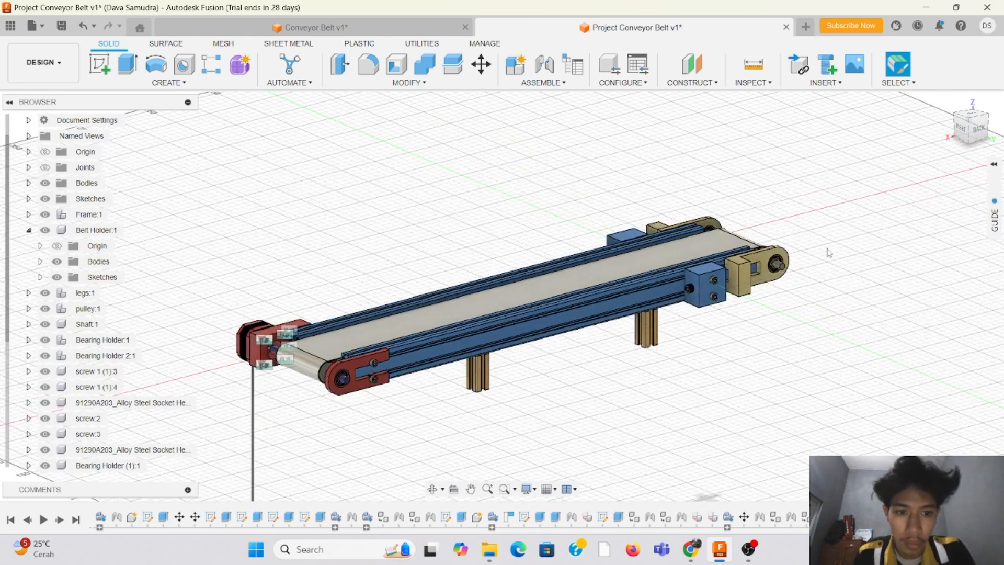